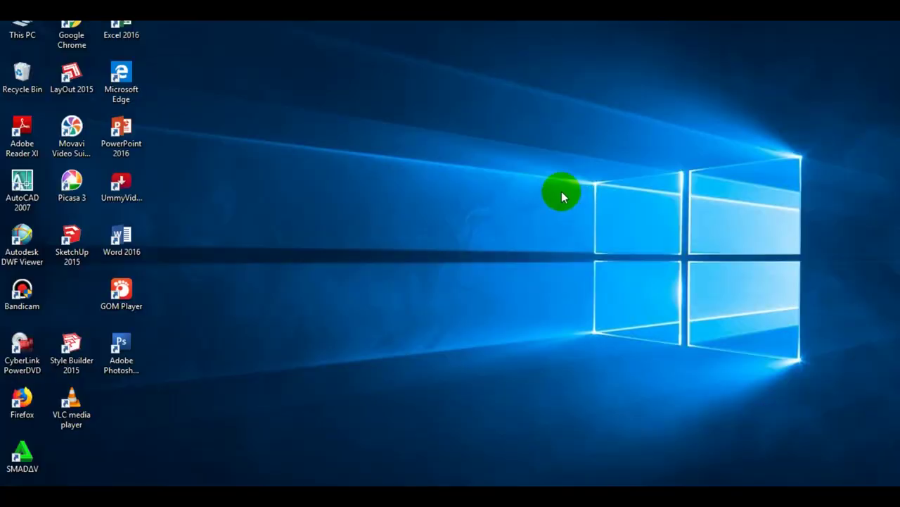
# Refresh the Windows desktop and launch SketchUp 2015 from its desktop icon
pyautogui.rightClick(534, 188)
pyautogui.click(567, 217)
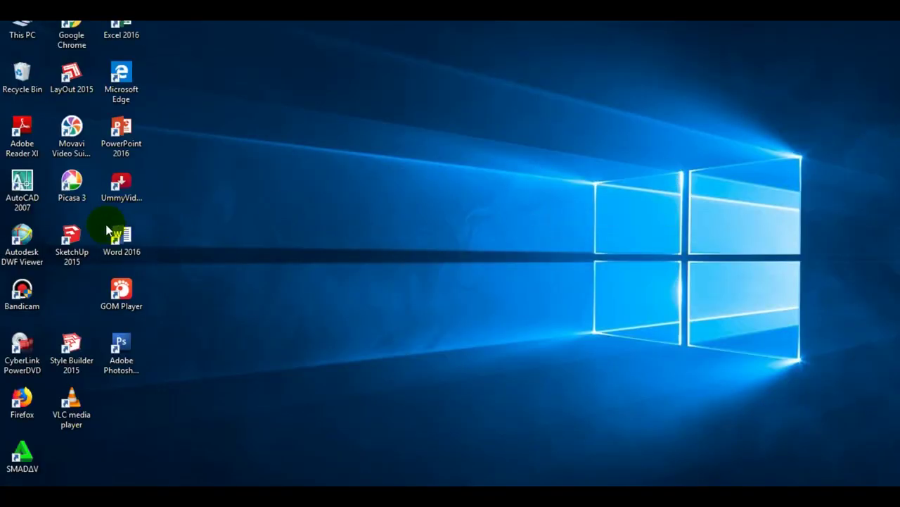
pyautogui.doubleClick(83, 248)
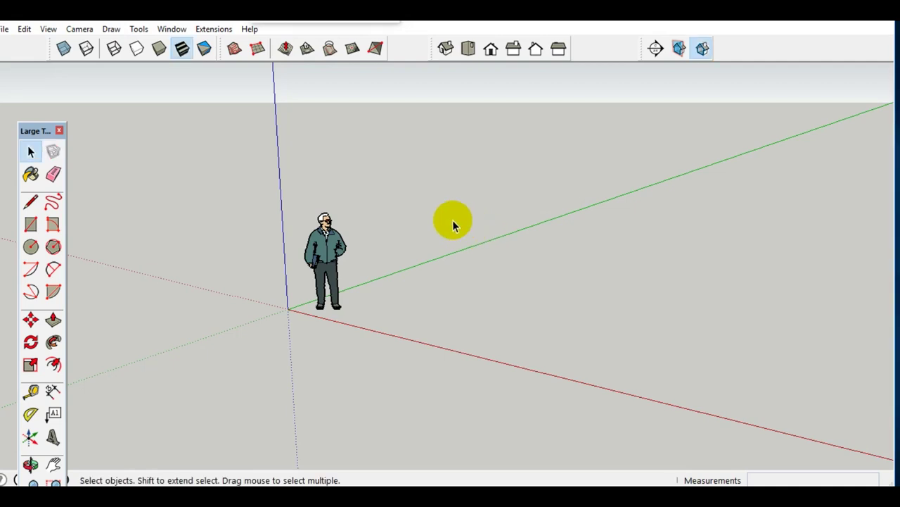
# Apply the Simple Style with blue sky and green ground, and toggle its Profiles edge setting
pyautogui.click(172, 29)
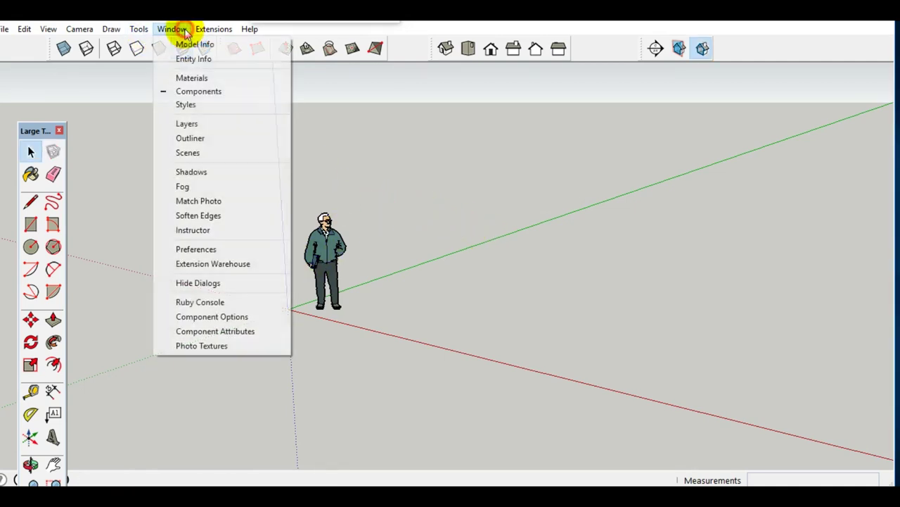
pyautogui.click(200, 104)
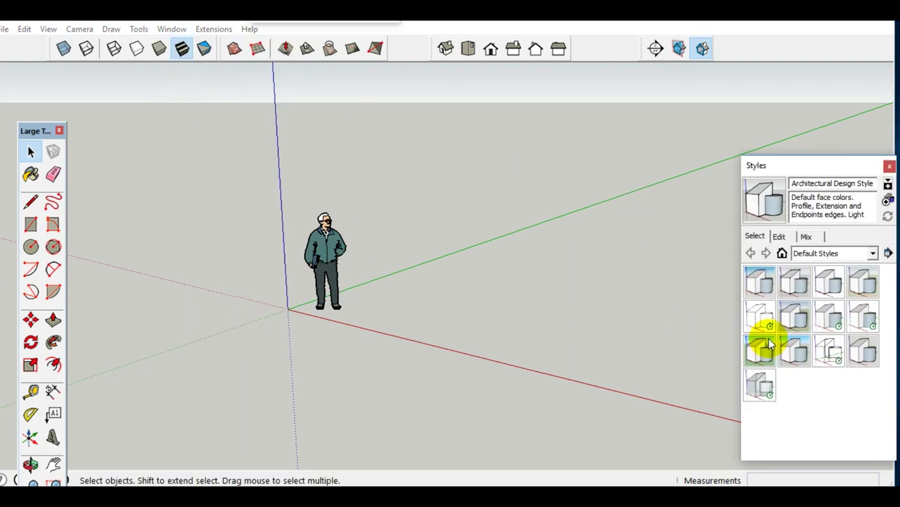
pyautogui.click(760, 346)
pyautogui.click(778, 237)
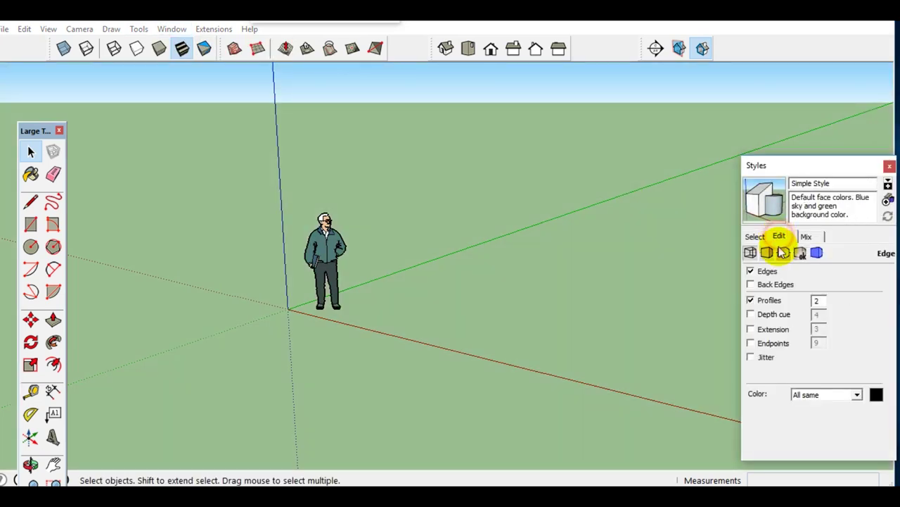
pyautogui.click(749, 299)
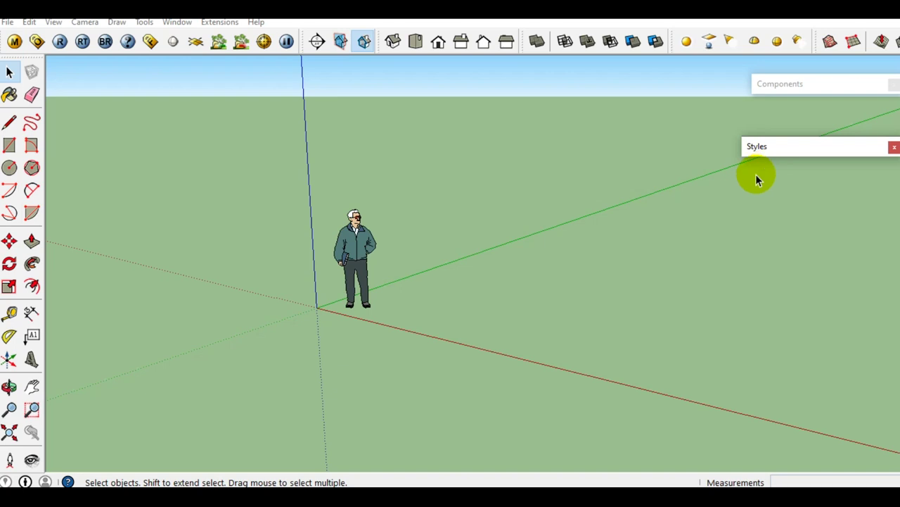
pyautogui.scroll(1, 434, 289)
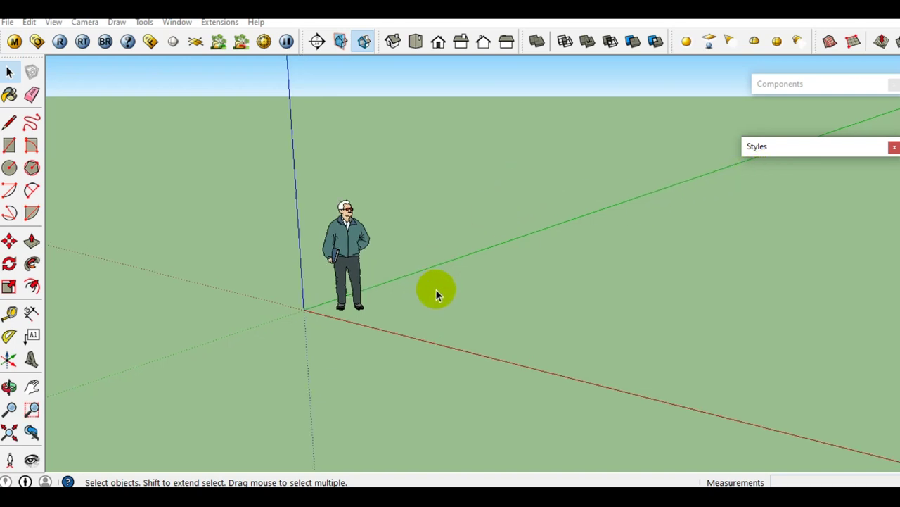
pyautogui.scroll(-1, 440, 282)
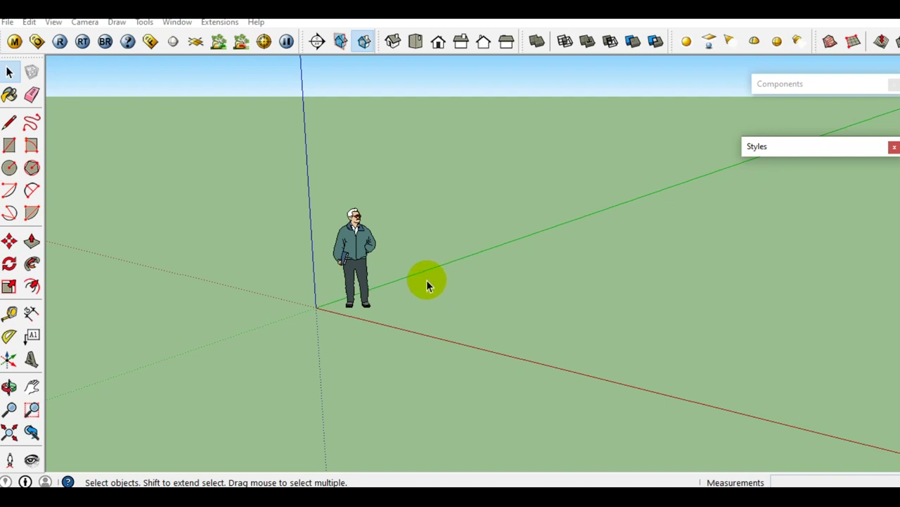
pyautogui.click(426, 278)
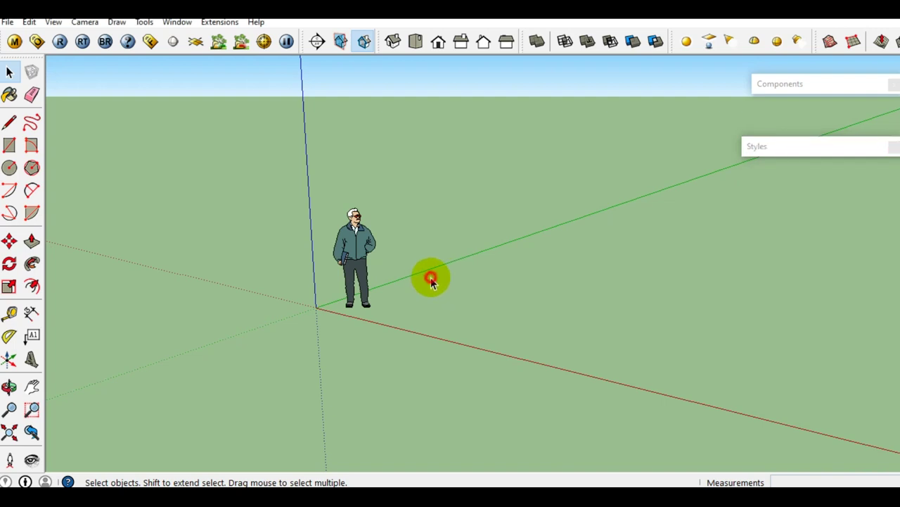
# Draw a rectangle from the origin, make it a group, and delete the human figure
pyautogui.press('r')
pyautogui.click(316, 307)
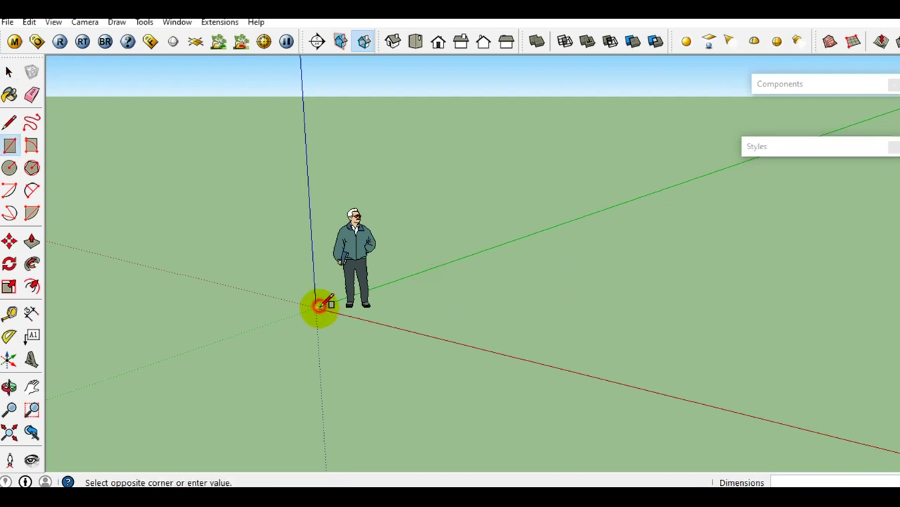
pyautogui.click(864, 211)
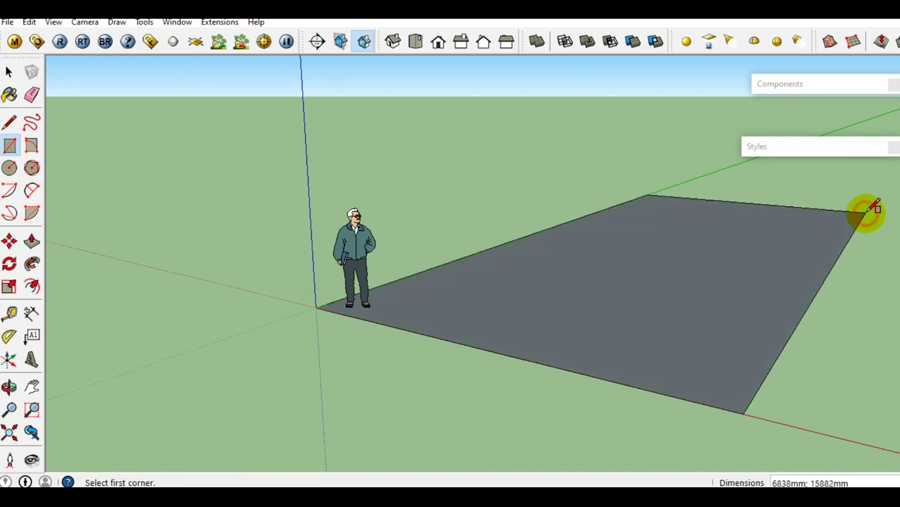
pyautogui.press('space')
pyautogui.click(661, 305)
pyautogui.rightClick(658, 281)
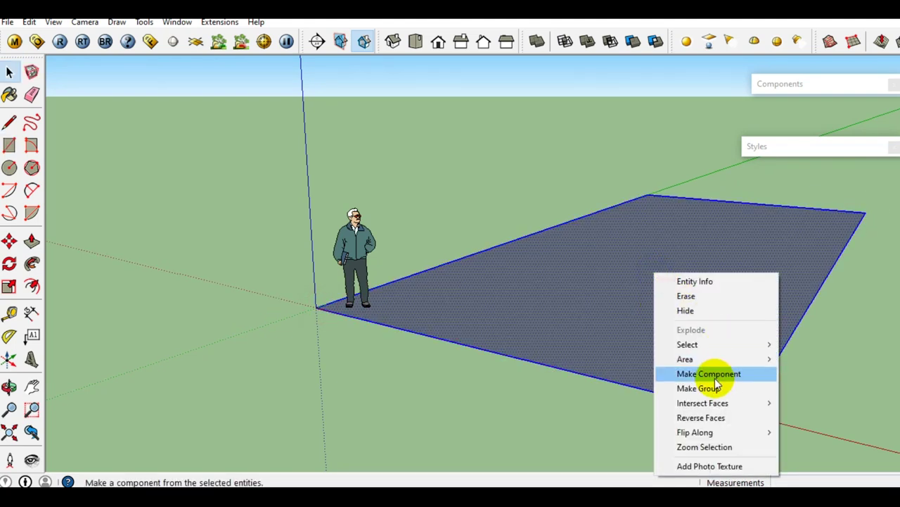
pyautogui.click(693, 388)
pyautogui.click(355, 251)
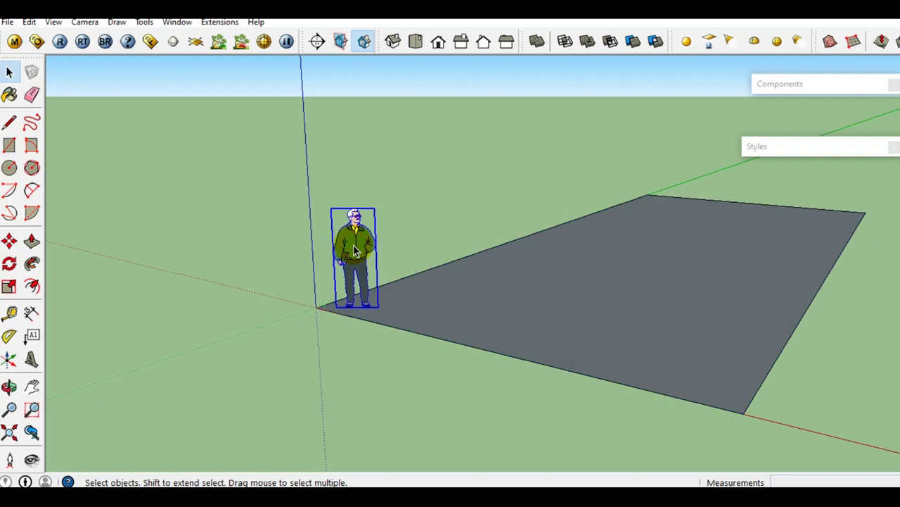
pyautogui.press('Delete')
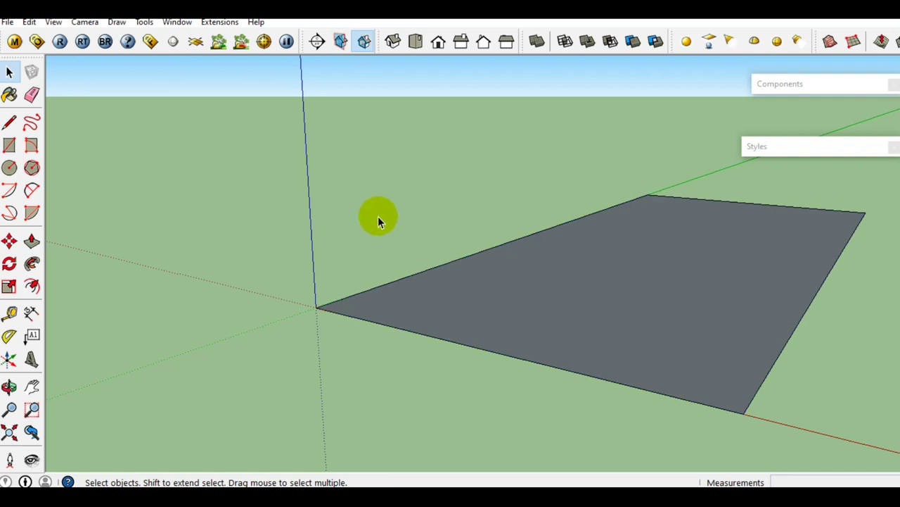
# In Top view, scale the plate by 2.80 along the red axis, then orbit to perspective
pyautogui.click(415, 41)
pyautogui.scroll(-2, 346, 216)
pyautogui.scroll(-2, 388, 217)
pyautogui.scroll(1, 402, 245)
pyautogui.scroll(1, 401, 245)
pyautogui.press('s')
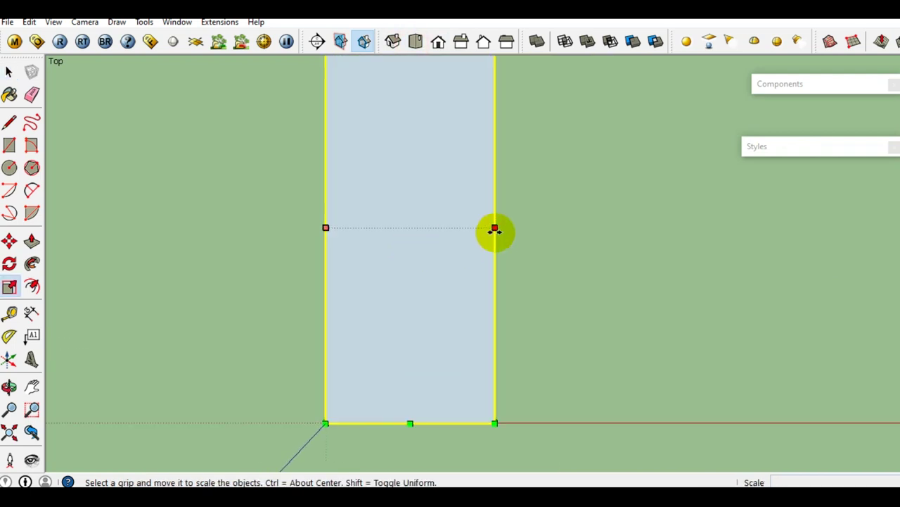
pyautogui.moveTo(495, 229); pyautogui.dragTo(798, 231)
pyautogui.press('space')
pyautogui.scroll(-2, 820, 251)
pyautogui.moveTo(820, 251)
pyautogui.mouseDown(button='middle')
pyautogui.moveTo(648, 242)
pyautogui.moveTo(593, 222)
pyautogui.moveTo(760, 394)
pyautogui.moveTo(593, 312)
pyautogui.moveTo(546, 322)
pyautogui.moveTo(481, 307)
pyautogui.moveTo(498, 308)
pyautogui.mouseUp(button='middle')
pyautogui.press('l')
pyautogui.scroll(-2, 501, 301)
pyautogui.scroll(2, 436, 273)
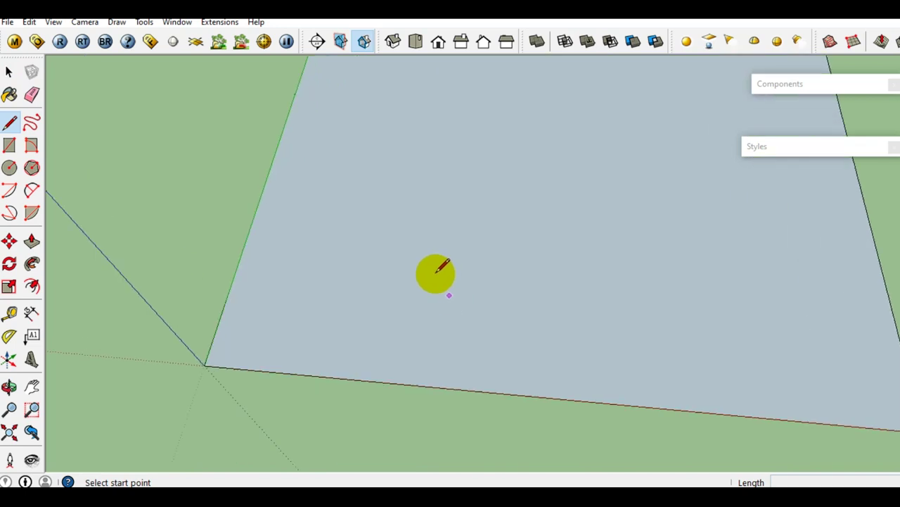
# Draw a 6000 line on the plate and a short perpendicular line forming an L
pyautogui.click(386, 284)
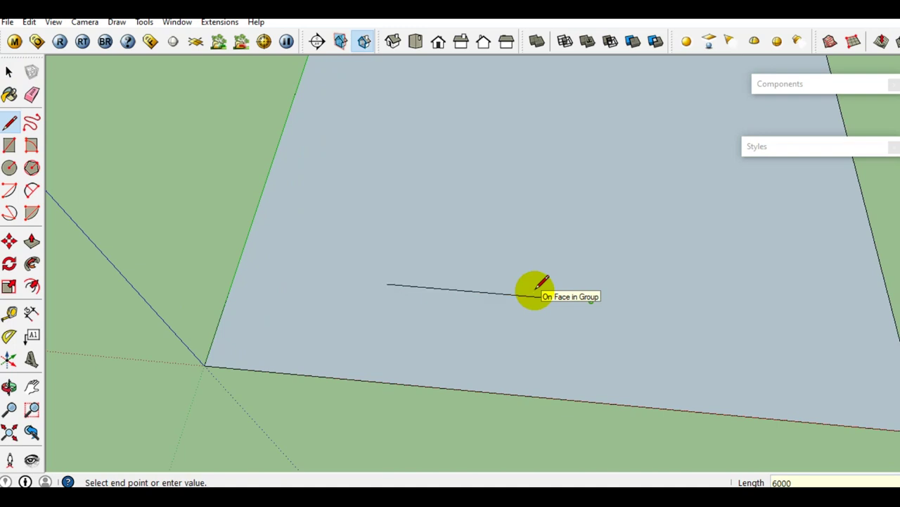
pyautogui.press('Return')
pyautogui.scroll(-1, 542, 292)
pyautogui.scroll(2, 582, 352)
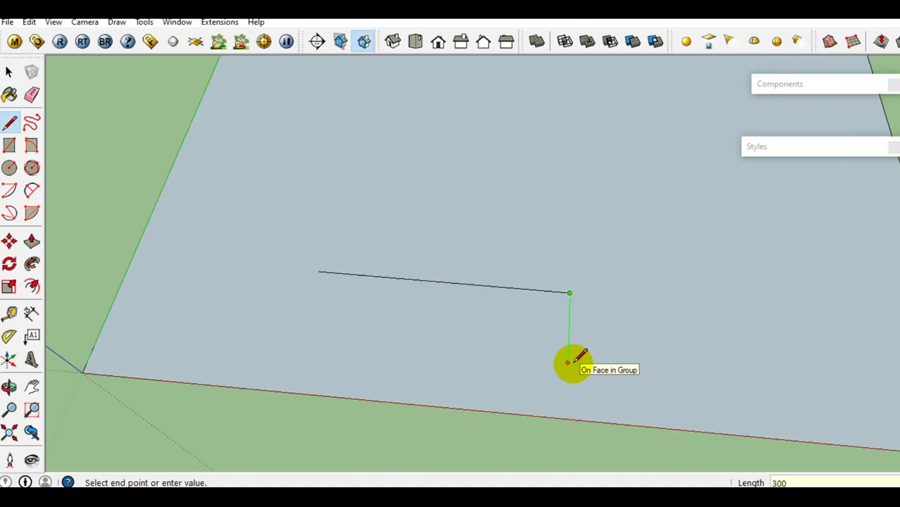
pyautogui.scroll(-1, 580, 358)
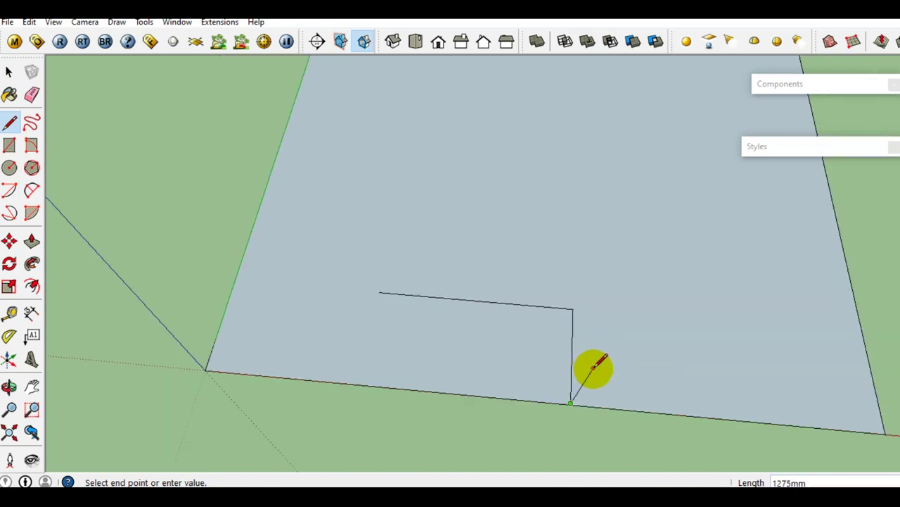
pyautogui.press('space')
# Window-select both lines and move them up toward the middle of the plate
pyautogui.click(386, 248)
pyautogui.moveTo(355, 250); pyautogui.dragTo(704, 438)
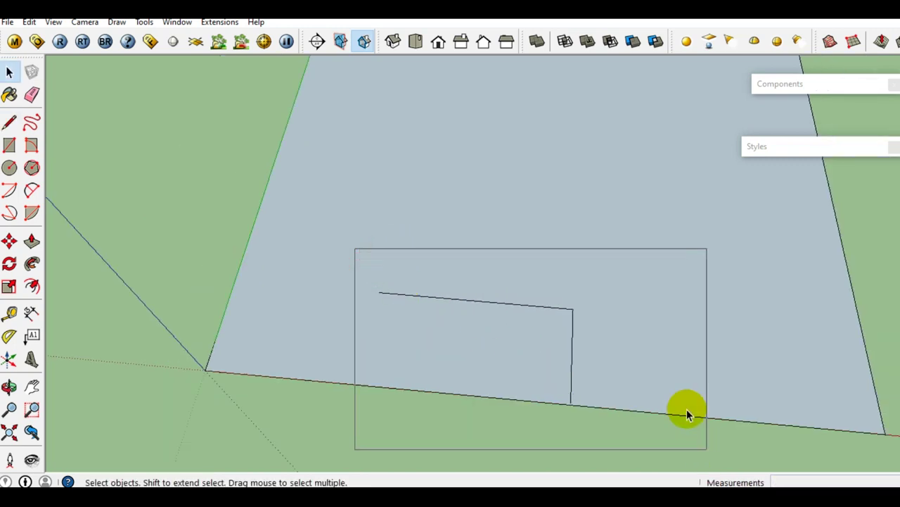
pyautogui.press('m')
pyautogui.click(584, 356)
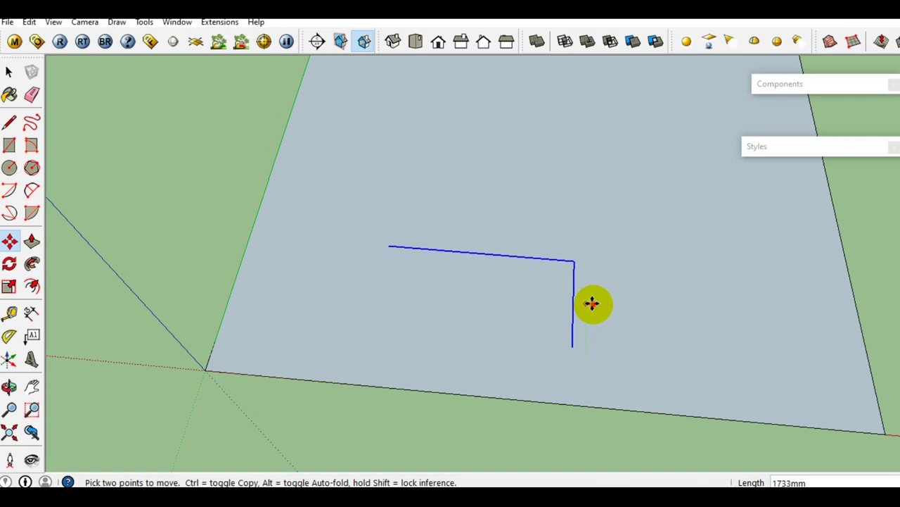
pyautogui.click(591, 301)
pyautogui.press('space')
pyautogui.moveTo(629, 322); pyautogui.dragTo(576, 354, button='middle')
pyautogui.press('l')
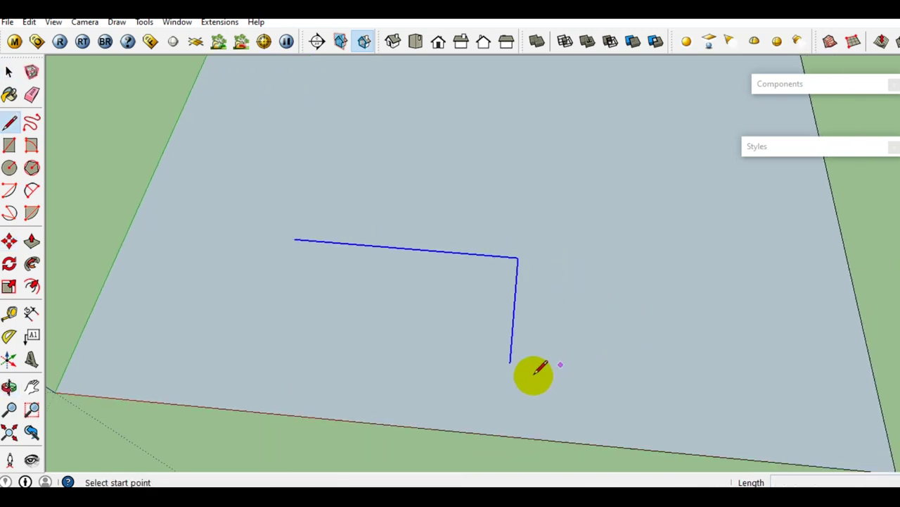
pyautogui.click(510, 362)
pyautogui.write('4000')
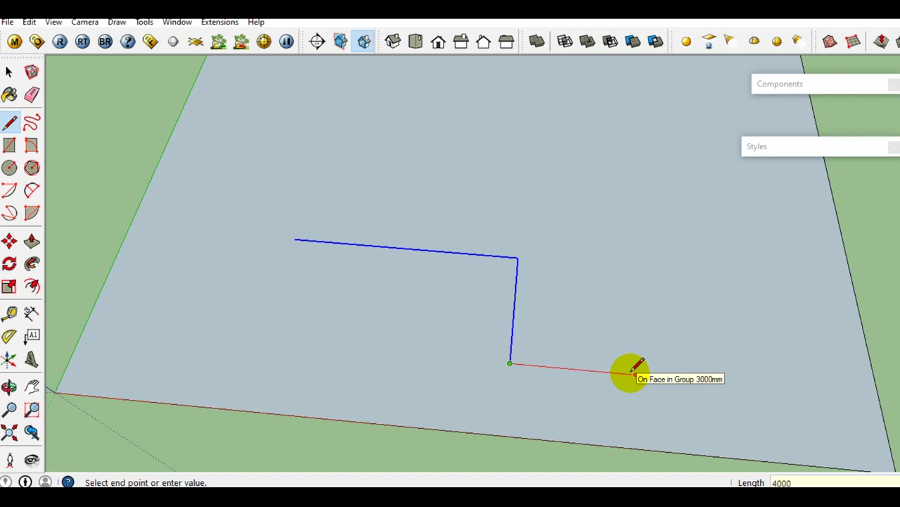
# Extend the outline with a 4000 segment and an 8000 vertical segment
pyautogui.press('Return')
pyautogui.moveTo(634, 376)
pyautogui.mouseDown(button='middle')
pyautogui.moveTo(720, 317)
pyautogui.moveTo(654, 302)
pyautogui.mouseUp(button='middle')
pyautogui.scroll(-3, 649, 296)
pyautogui.scroll(3, 650, 272)
pyautogui.write('8000')
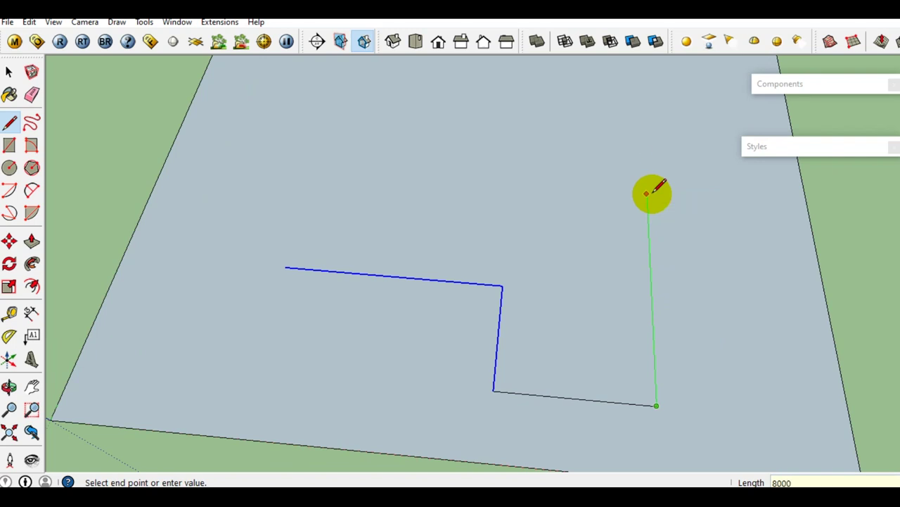
pyautogui.press('Return')
pyautogui.moveTo(572, 218); pyautogui.dragTo(553, 257, button='middle')
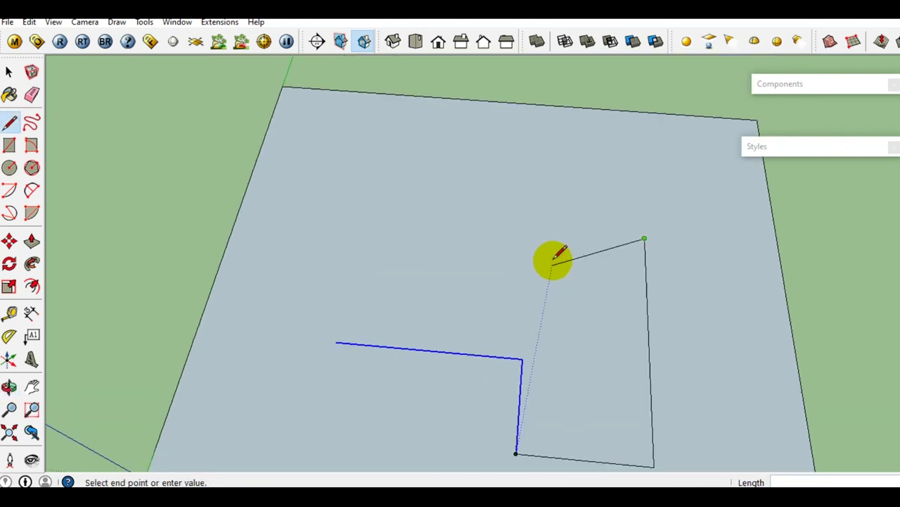
pyautogui.scroll(2, 563, 253)
pyautogui.scroll(1, 503, 216)
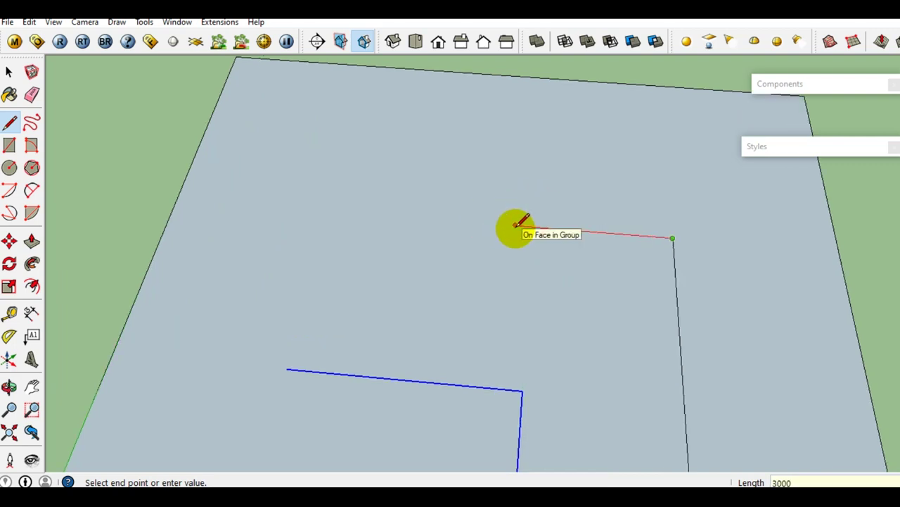
pyautogui.scroll(-2, 542, 220)
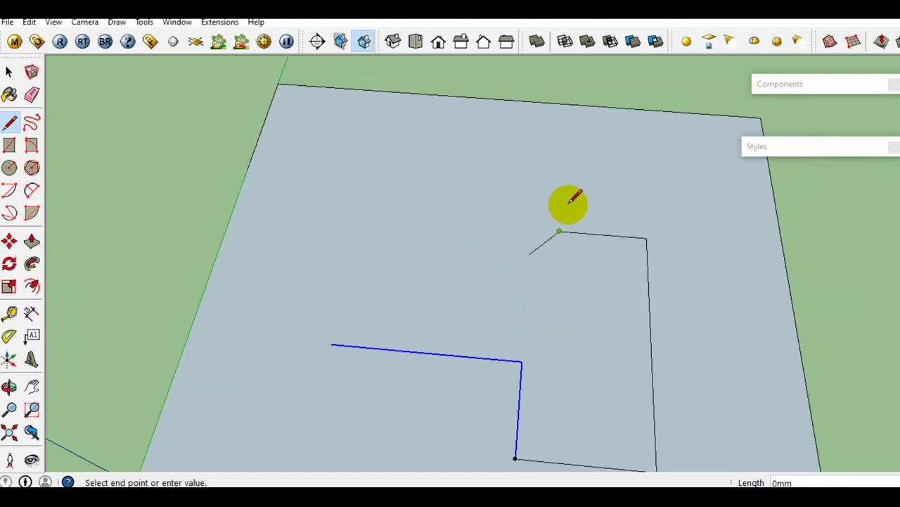
pyautogui.scroll(1, 563, 204)
pyautogui.scroll(2, 574, 158)
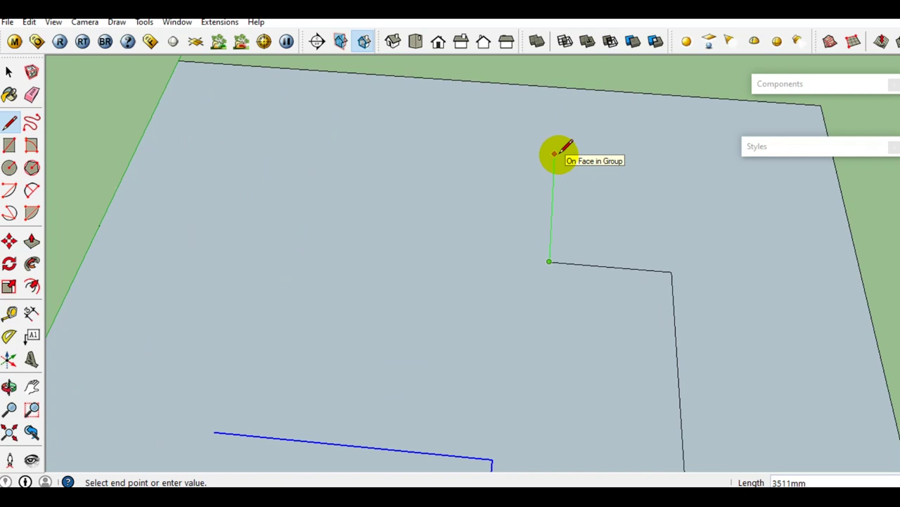
# Add the 3000, 8000 and 6000 wall segments and close the outline at its start point
pyautogui.write('000')
pyautogui.press('Return')
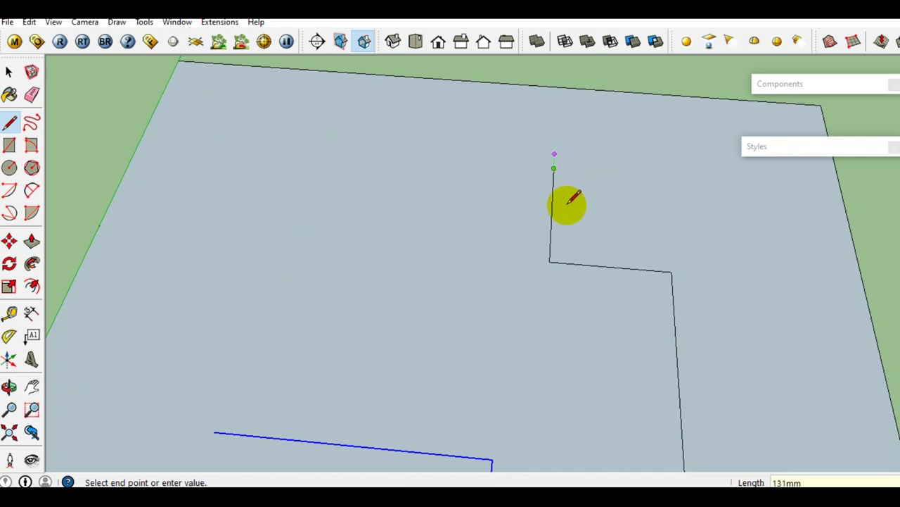
pyautogui.scroll(-1, 359, 173)
pyautogui.scroll(-1, 331, 160)
pyautogui.scroll(1, 293, 152)
pyautogui.write('8000')
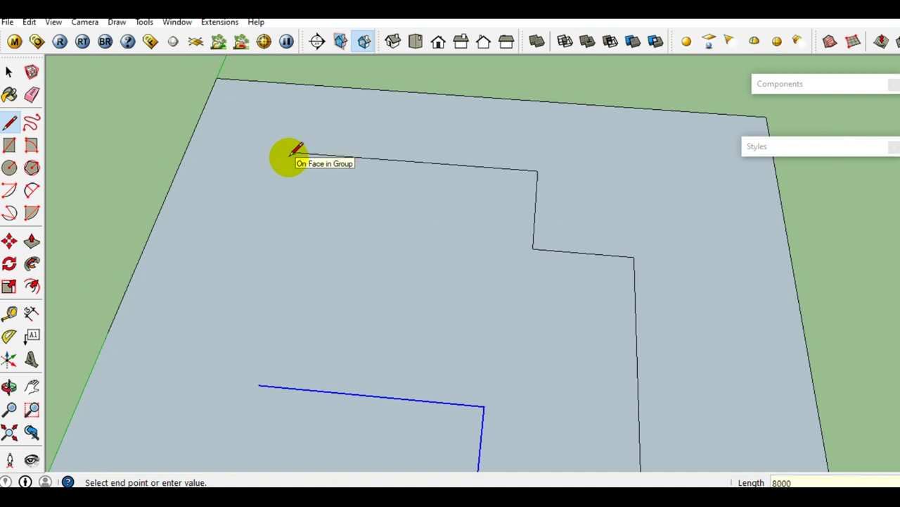
pyautogui.press('Return')
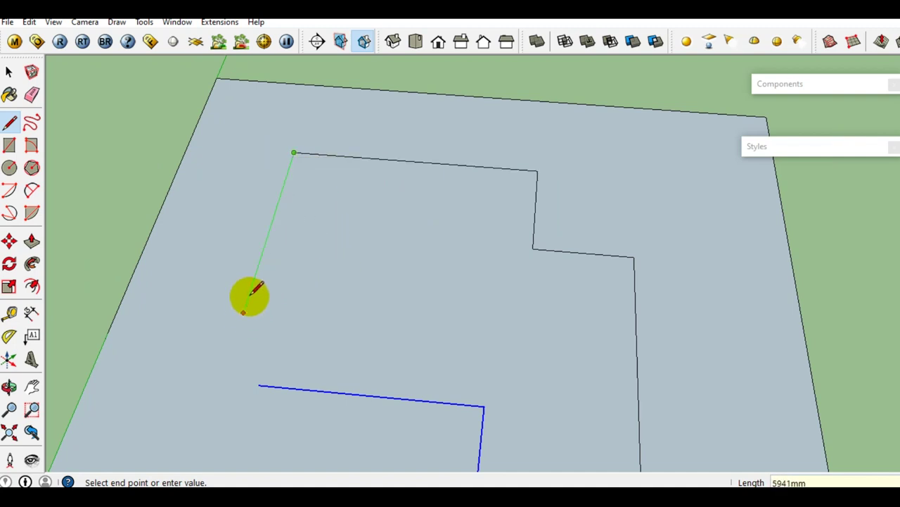
pyautogui.scroll(1, 255, 282)
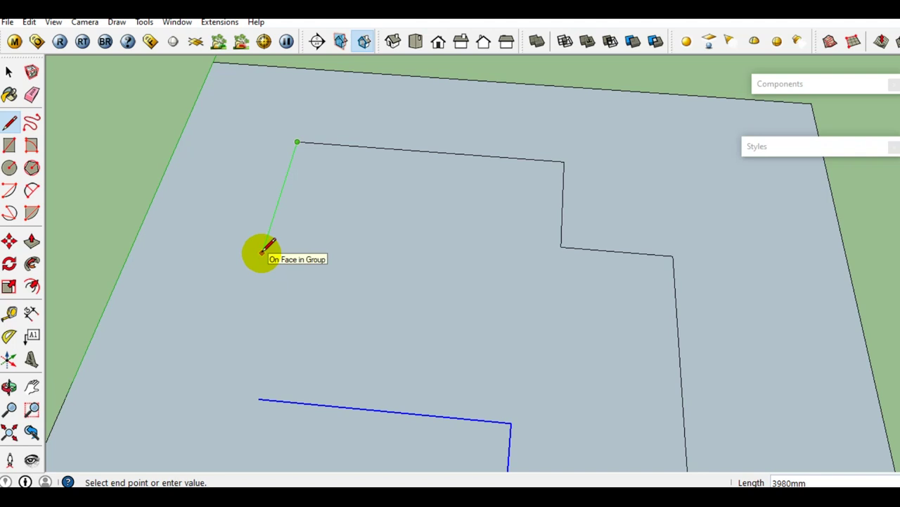
pyautogui.press('Return')
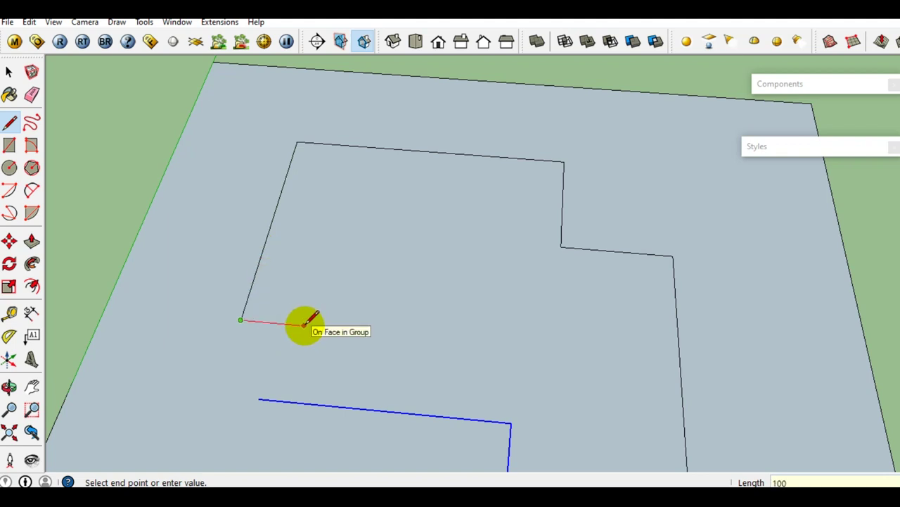
pyautogui.click(262, 396)
pyautogui.press('space')
pyautogui.scroll(-2, 268, 342)
pyautogui.moveTo(267, 342)
pyautogui.mouseDown(button='middle')
pyautogui.moveTo(577, 336)
pyautogui.moveTo(486, 296)
pyautogui.moveTo(424, 301)
pyautogui.mouseUp(button='middle')
pyautogui.scroll(-2, 429, 292)
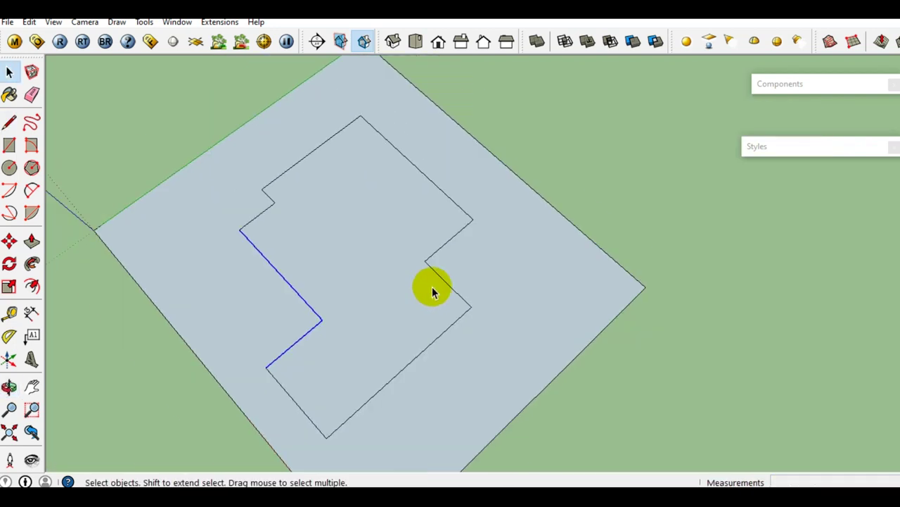
# Draw the small 3000 mm bay rectangle from the outline's inner corner
pyautogui.scroll(2, 437, 282)
pyautogui.press('l')
pyautogui.scroll(1, 490, 267)
pyautogui.scroll(1, 490, 268)
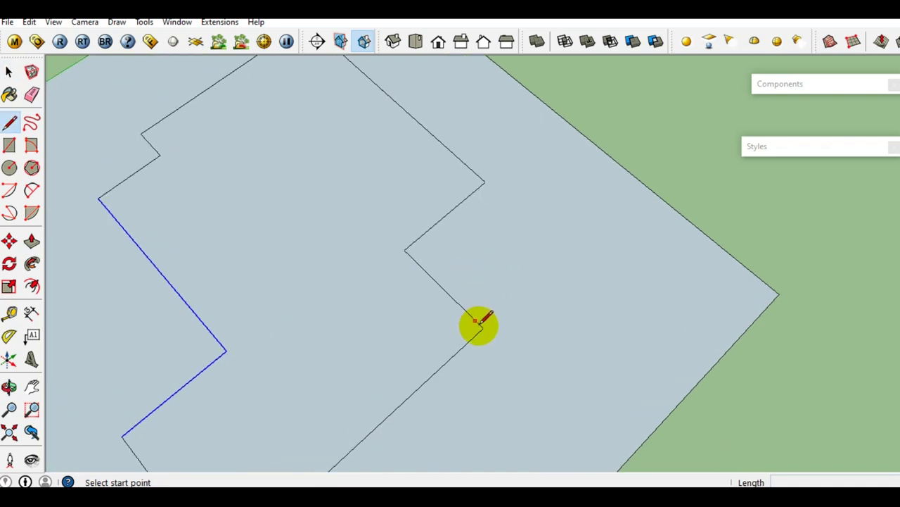
pyautogui.click(483, 326)
pyautogui.write('3000')
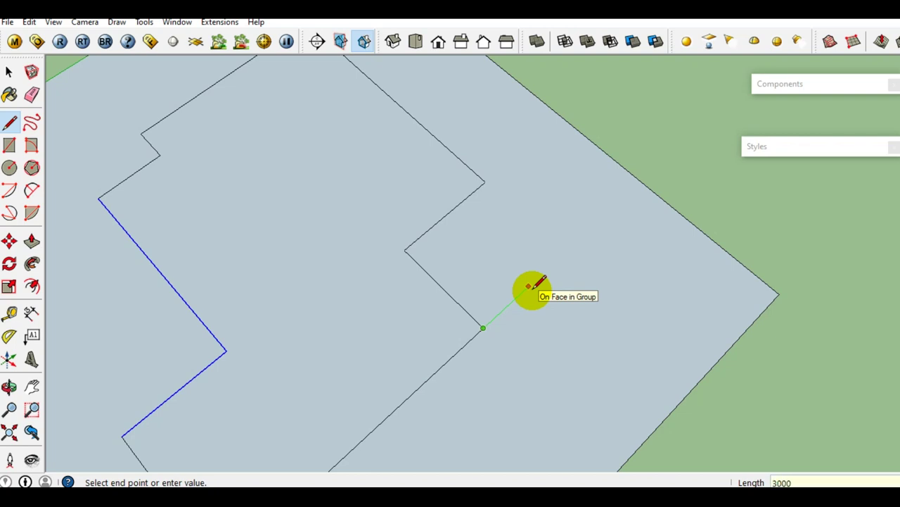
pyautogui.hotkey('ctrl', 'z')
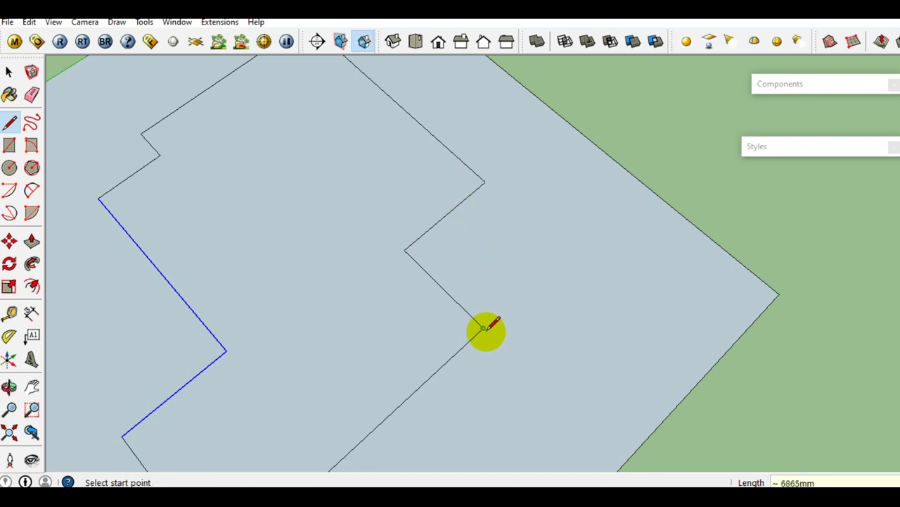
pyautogui.click(483, 328)
pyautogui.write('2000')
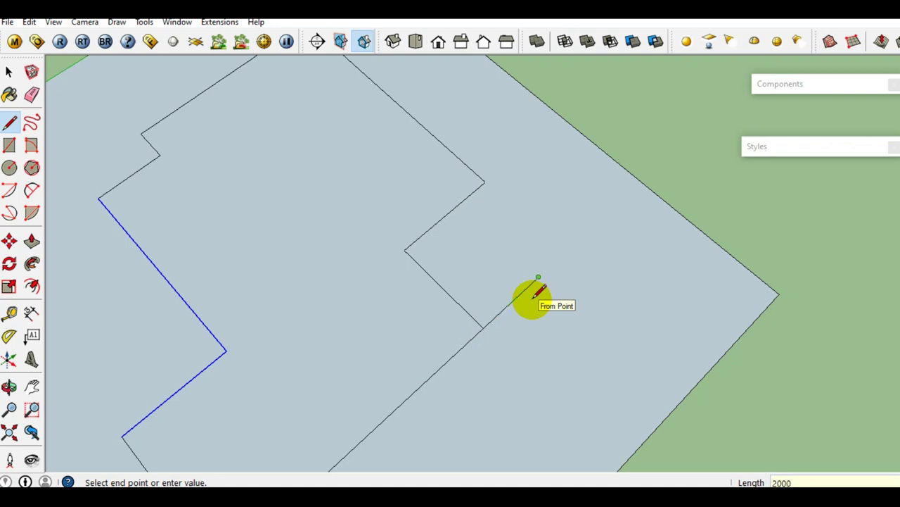
pyautogui.click(538, 278)
pyautogui.click(453, 210)
pyautogui.scroll(-2, 454, 204)
pyautogui.press('space')
pyautogui.scroll(2, 411, 334)
pyautogui.scroll(1, 371, 315)
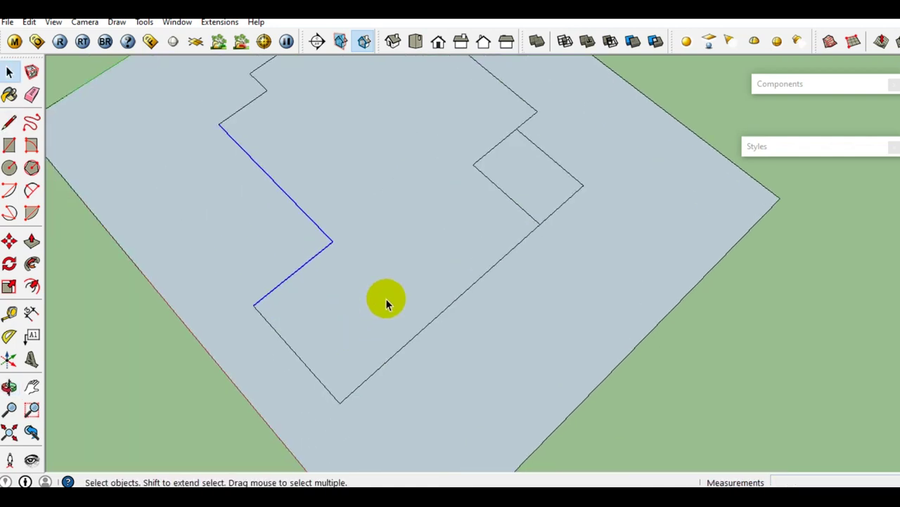
# Draw interior partition lines across the plan from the right wall and left notch corner
pyautogui.press('l')
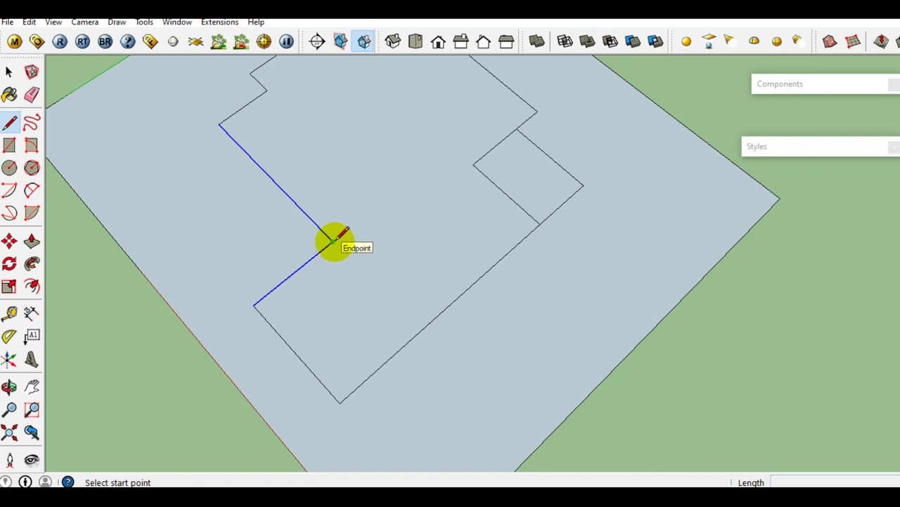
pyautogui.click(332, 241)
pyautogui.scroll(-2, 396, 239)
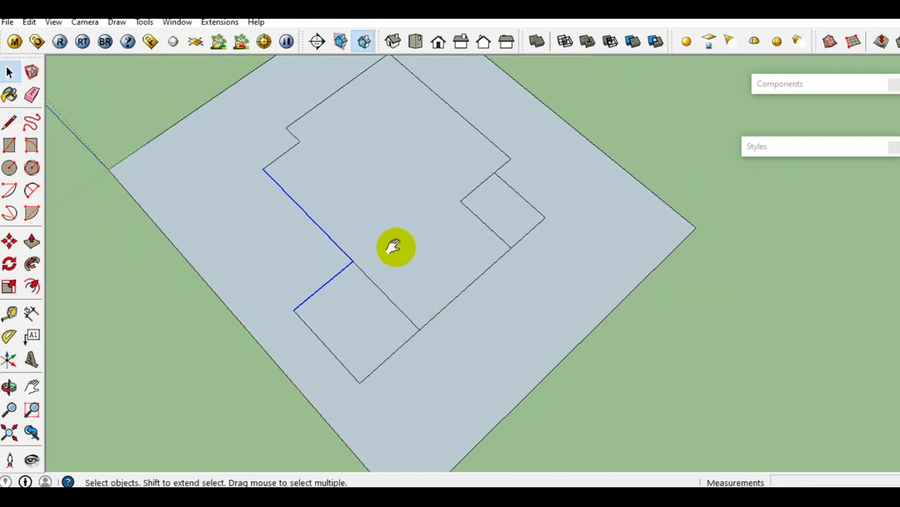
pyautogui.scroll(3, 373, 298)
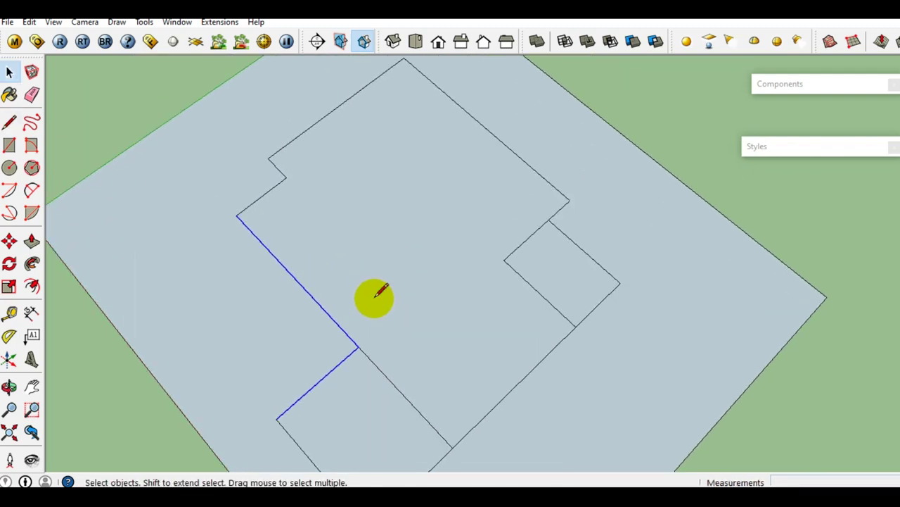
pyautogui.click(294, 278)
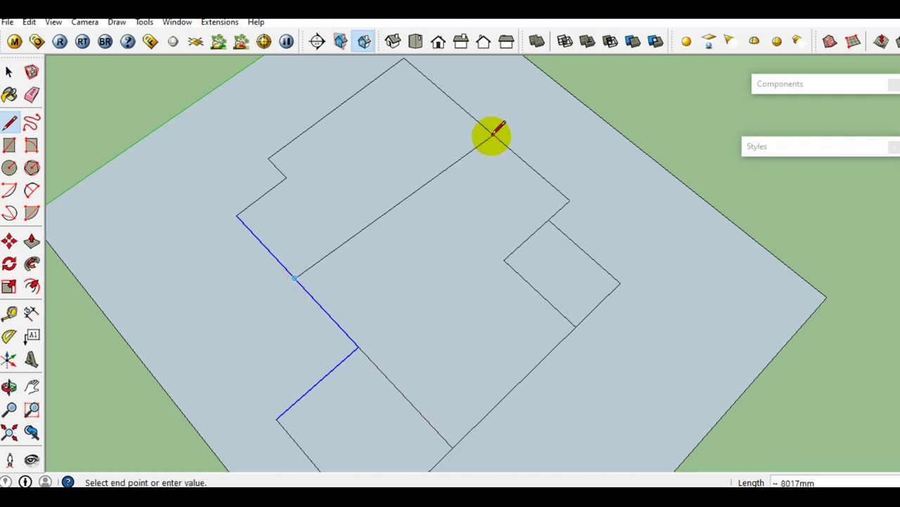
pyautogui.press('space')
pyautogui.press('l')
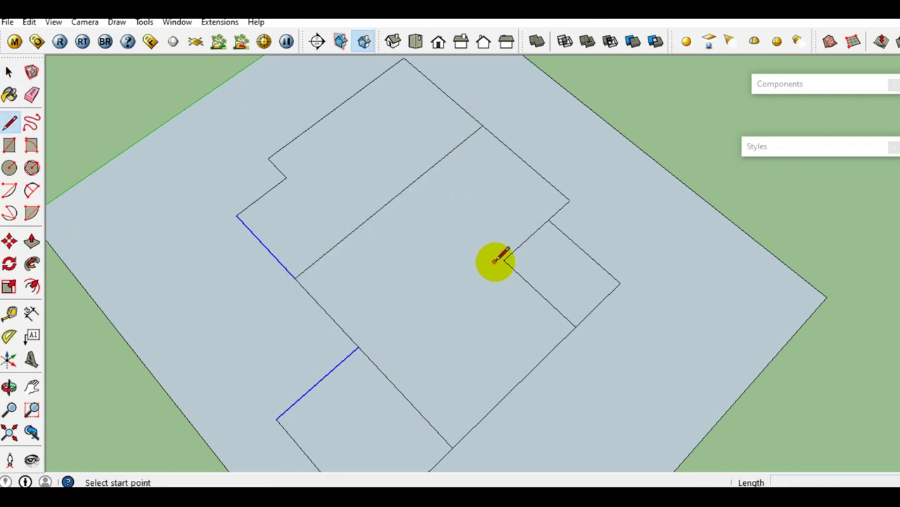
pyautogui.click(504, 259)
pyautogui.write('4000')
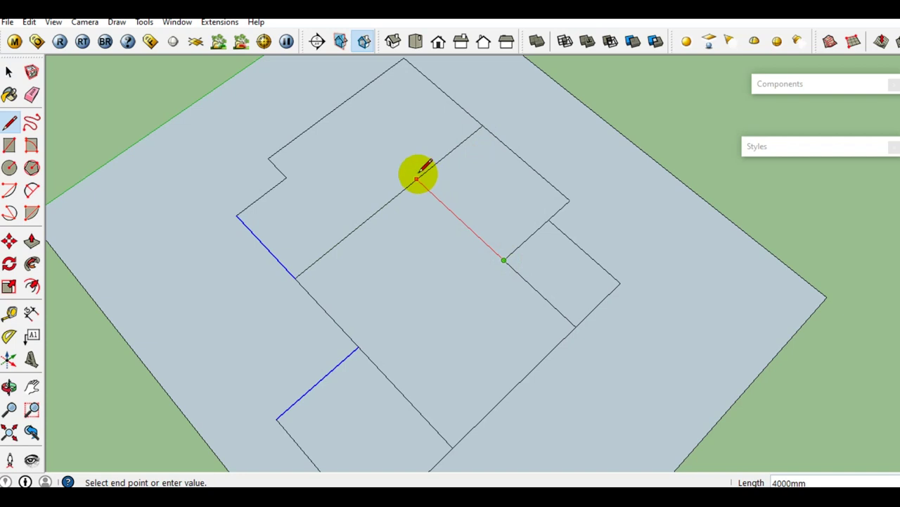
pyautogui.click(286, 176)
pyautogui.click(345, 238)
pyautogui.press('space')
pyautogui.moveTo(345, 237)
pyautogui.mouseDown(button='middle')
pyautogui.moveTo(426, 281)
pyautogui.moveTo(429, 247)
pyautogui.moveTo(424, 259)
pyautogui.moveTo(418, 237)
pyautogui.moveTo(350, 243)
pyautogui.moveTo(442, 190)
pyautogui.mouseUp(button='middle')
# Select the lower-right, middle and small left rooms to confirm each forms a face
pyautogui.press('l')
pyautogui.press('space')
pyautogui.scroll(2, 434, 244)
pyautogui.scroll(2, 491, 261)
pyautogui.scroll(1, 497, 265)
pyautogui.click(494, 263)
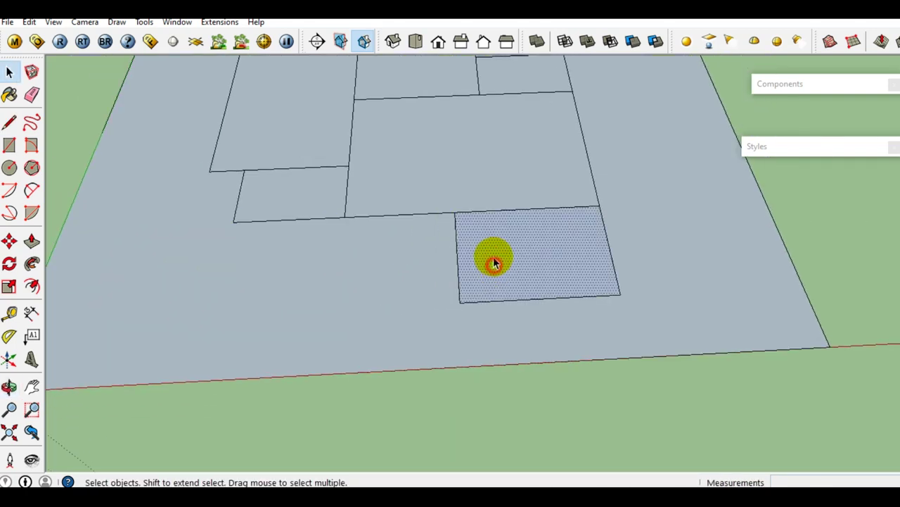
pyautogui.scroll(-3, 479, 243)
pyautogui.click(462, 209)
pyautogui.keyDown('shift'); pyautogui.moveTo(428, 187); pyautogui.dragTo(438, 232, button='middle'); pyautogui.keyUp('shift')
pyautogui.click(380, 240)
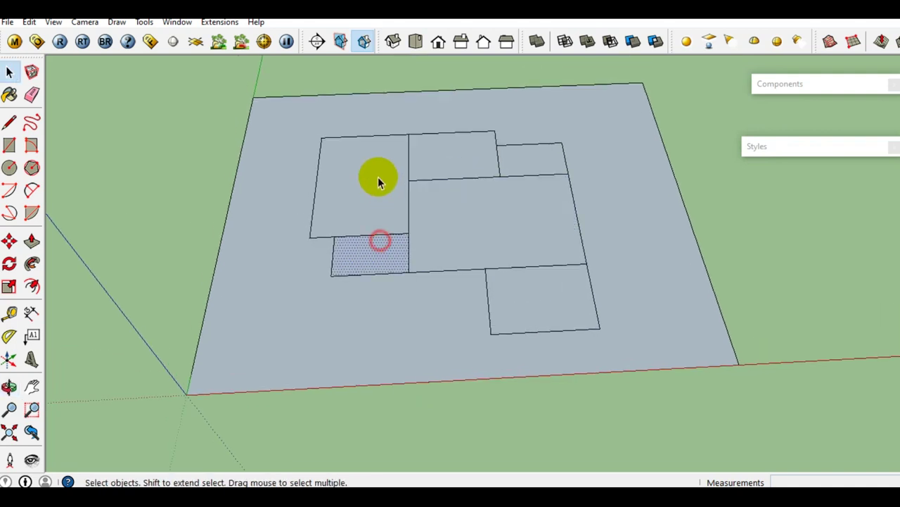
# Select the upper-left, middle and lower-right rooms to confirm they are faces
pyautogui.click(378, 177)
pyautogui.click(474, 235)
pyautogui.scroll(2, 492, 260)
pyautogui.click(538, 291)
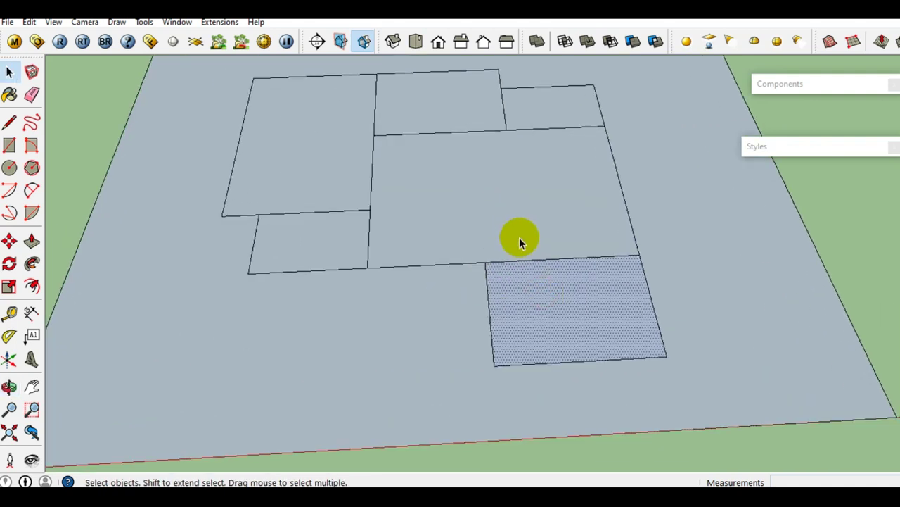
pyautogui.scroll(-2, 520, 243)
pyautogui.scroll(-1, 478, 241)
# Paint the base plate and four room faces with Translucent_Glass_Gray
pyautogui.press('b')
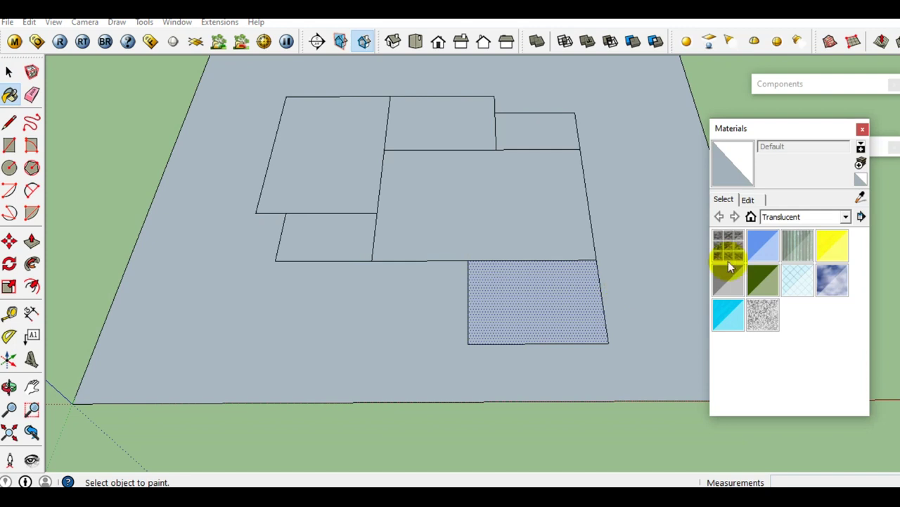
pyautogui.click(729, 278)
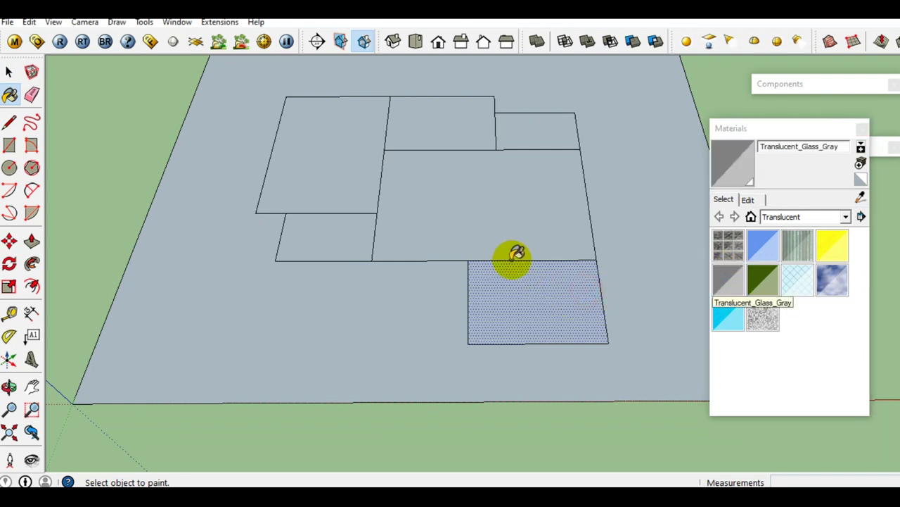
pyautogui.click(543, 266)
pyautogui.scroll(-1, 544, 282)
pyautogui.click(743, 157)
pyautogui.click(616, 225)
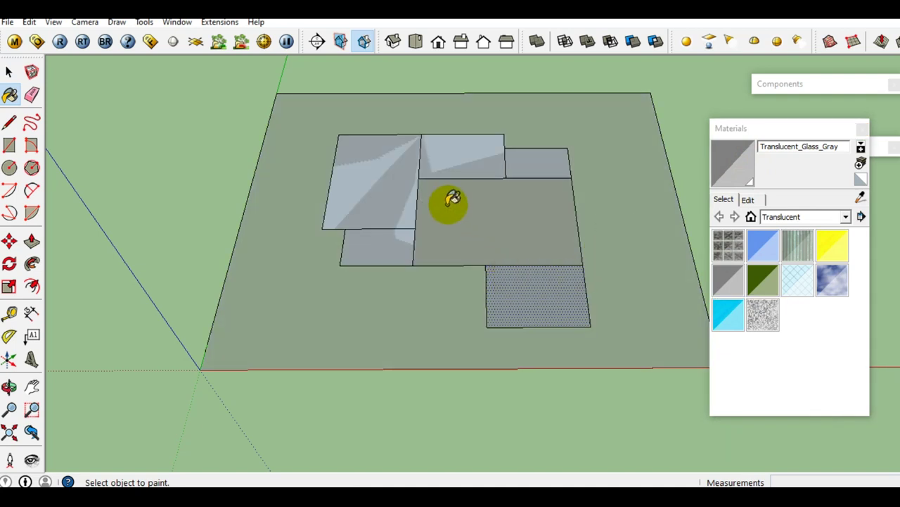
pyautogui.click(394, 250)
pyautogui.click(392, 195)
pyautogui.click(453, 161)
pyautogui.click(535, 167)
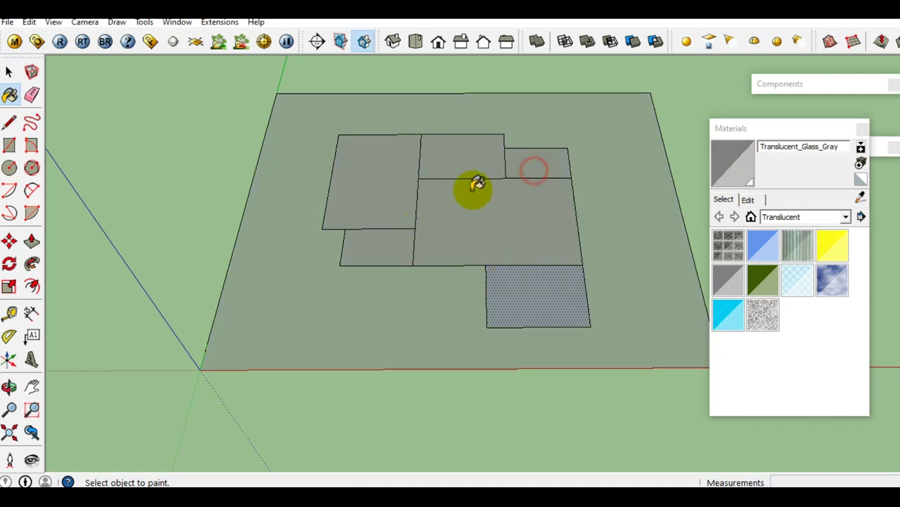
pyautogui.scroll(-3, 474, 188)
pyautogui.press('space')
# Orbit to an oblique view of the gray translucent floor plan
pyautogui.scroll(3, 539, 208)
pyautogui.click(554, 272)
pyautogui.moveTo(554, 271)
pyautogui.mouseDown(button='middle')
pyautogui.moveTo(542, 252)
pyautogui.moveTo(424, 283)
pyautogui.mouseUp(button='middle')
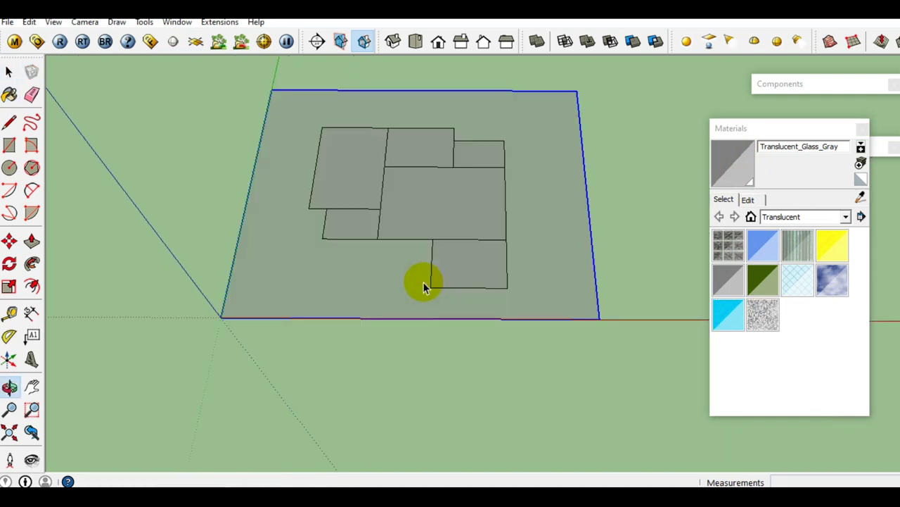
pyautogui.scroll(2, 425, 283)
pyautogui.scroll(2, 422, 299)
pyautogui.scroll(2, 449, 261)
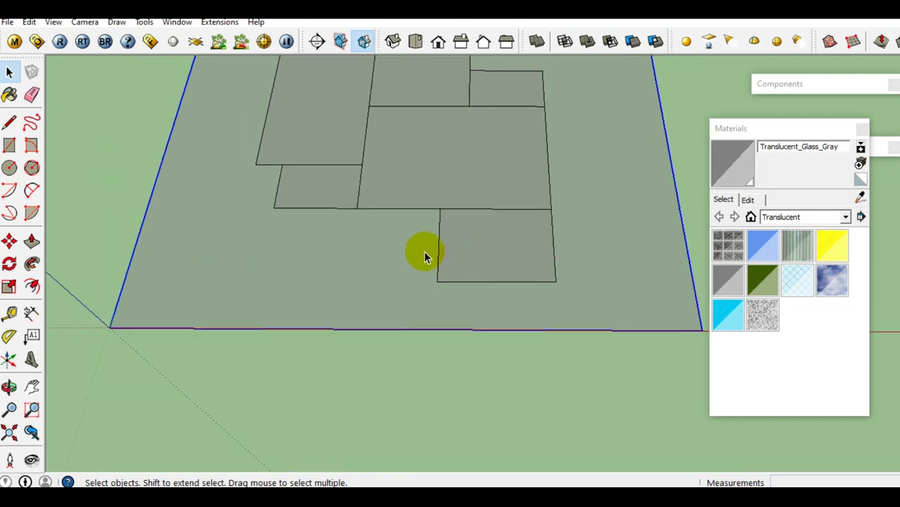
pyautogui.scroll(-2, 415, 281)
pyautogui.moveTo(401, 306)
pyautogui.mouseDown(button='middle')
pyautogui.moveTo(489, 275)
pyautogui.moveTo(442, 269)
pyautogui.mouseUp(button='middle')
pyautogui.scroll(1, 447, 273)
pyautogui.press('l')
pyautogui.scroll(2, 448, 282)
pyautogui.scroll(2, 443, 288)
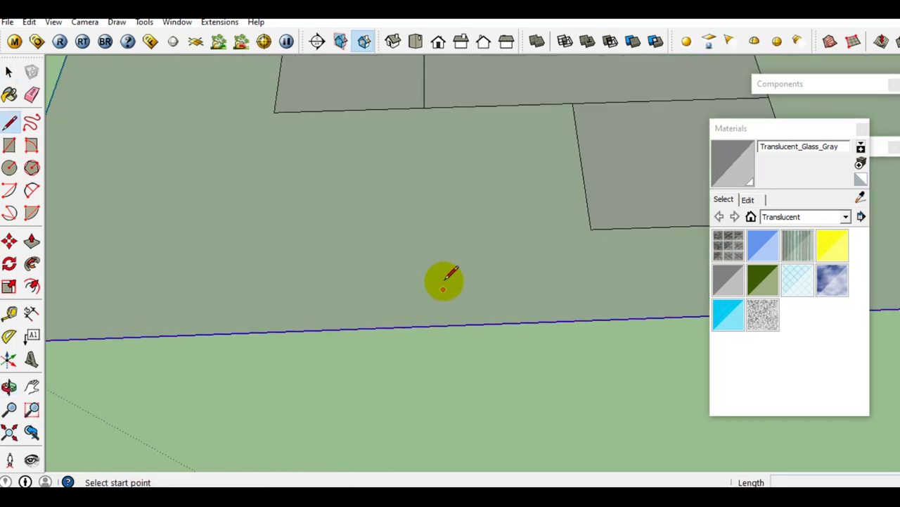
# Draw a small trial rectangle on the plate, then cancel a second square in progress
pyautogui.click(395, 293)
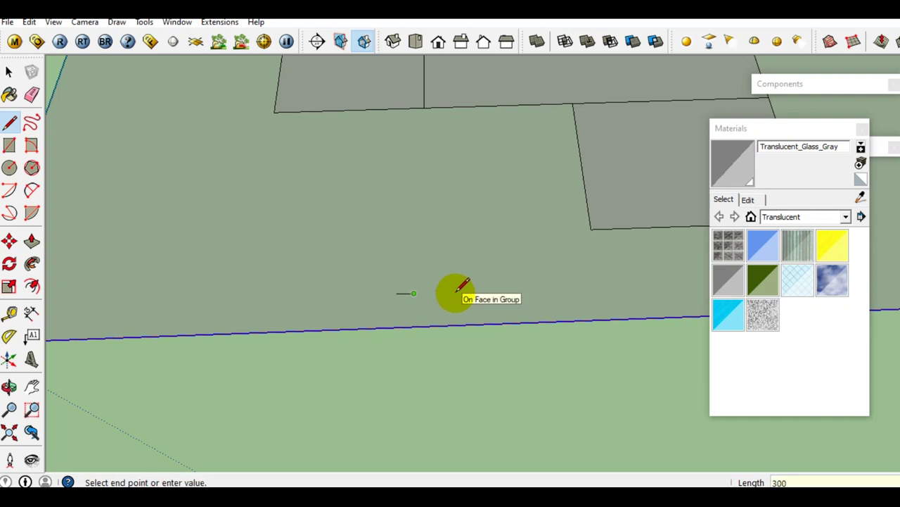
pyautogui.scroll(1, 422, 255)
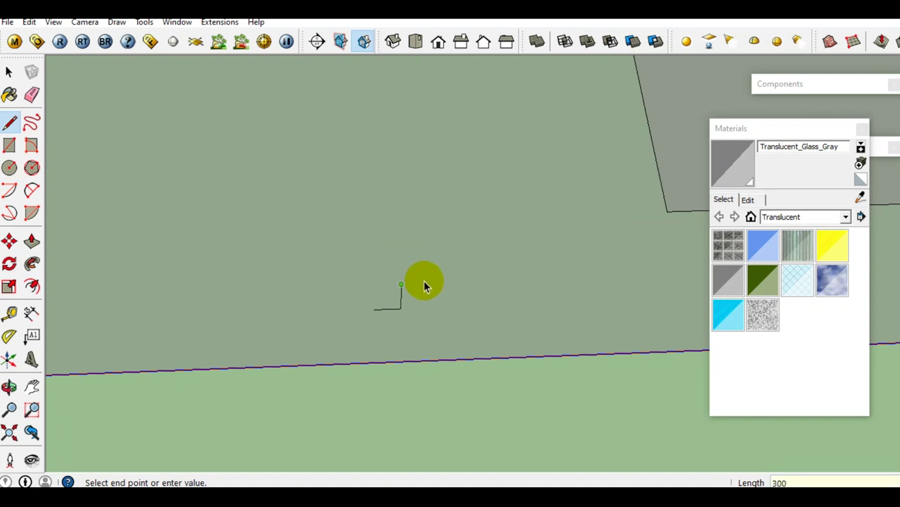
pyautogui.press('r')
pyautogui.scroll(1, 401, 294)
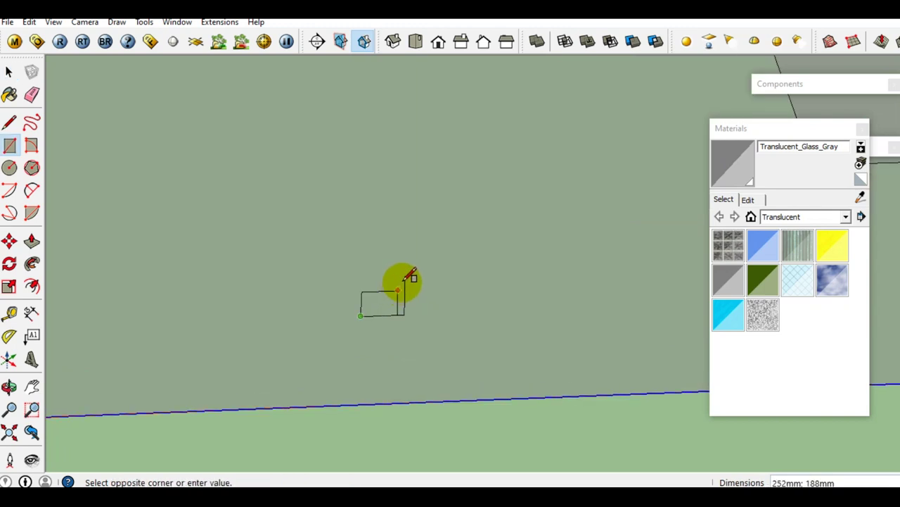
pyautogui.click(402, 280)
pyautogui.scroll(-1, 423, 323)
pyautogui.press('space')
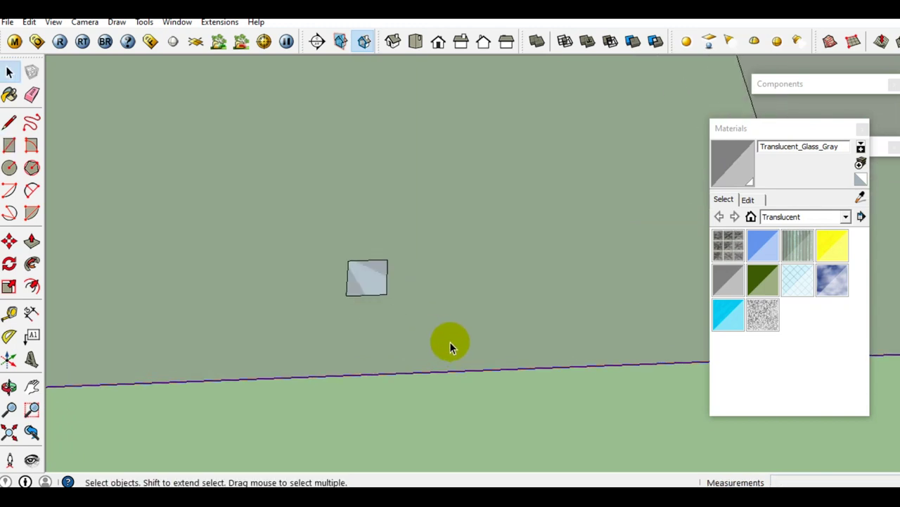
pyautogui.press('r')
pyautogui.click(428, 346)
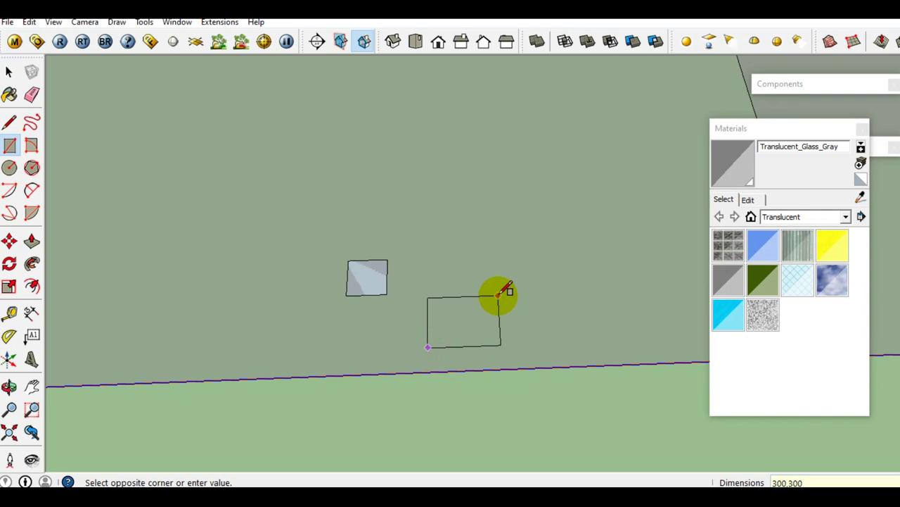
pyautogui.press('space')
# Turn the upright square face into a group
pyautogui.click(316, 277)
pyautogui.moveTo(316, 277)
pyautogui.mouseDown(button='middle')
pyautogui.moveTo(353, 312)
pyautogui.moveTo(436, 298)
pyautogui.mouseUp(button='middle')
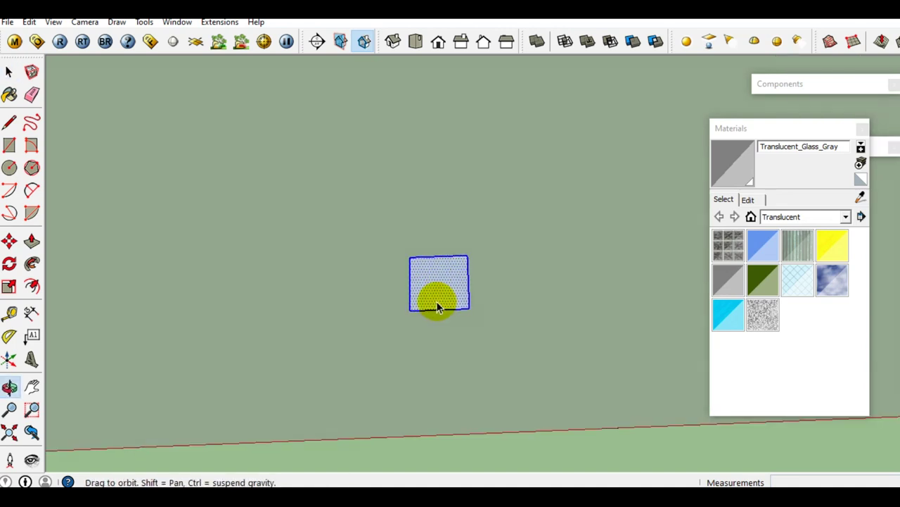
pyautogui.rightClick(436, 295)
pyautogui.click(514, 202)
pyautogui.rightClick(457, 284)
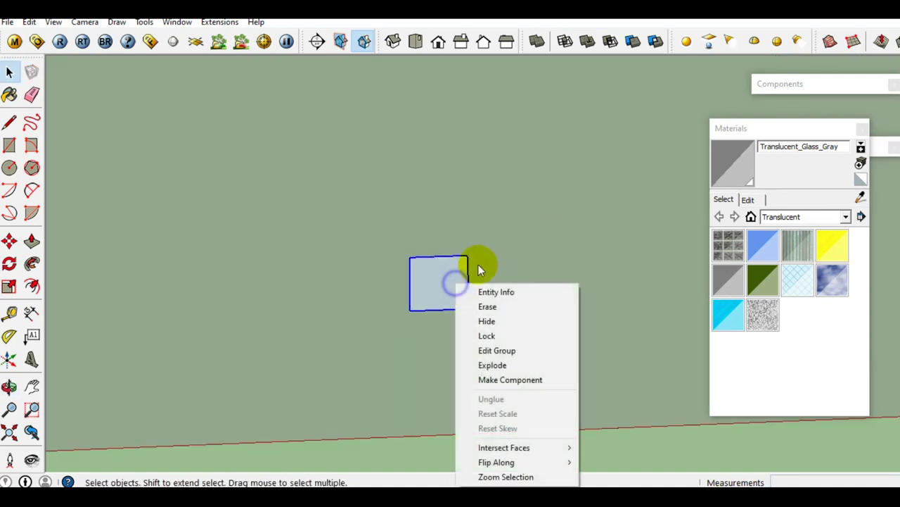
pyautogui.press('Escape')
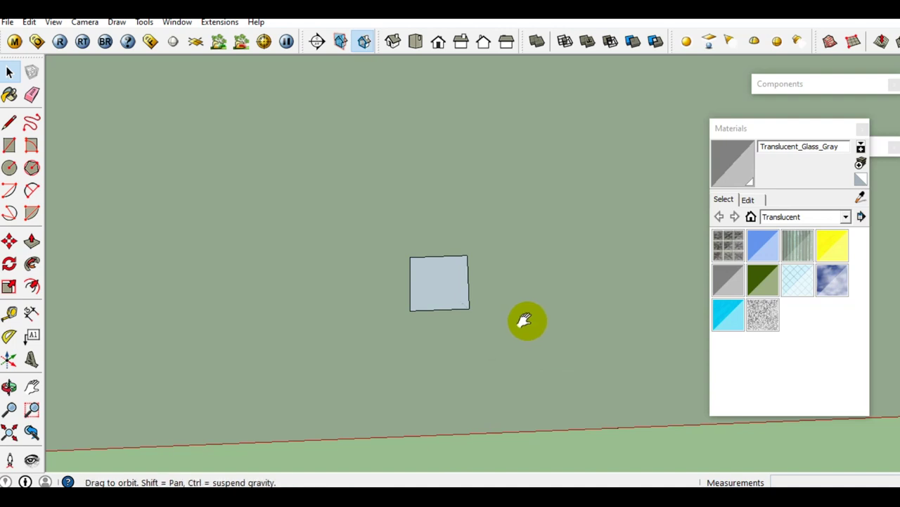
# Draw a long flat 680 mm by 150 mm rectangle on the ground below the square
pyautogui.moveTo(518, 322); pyautogui.dragTo(342, 261, button='middle')
pyautogui.press('l')
pyautogui.click(358, 312)
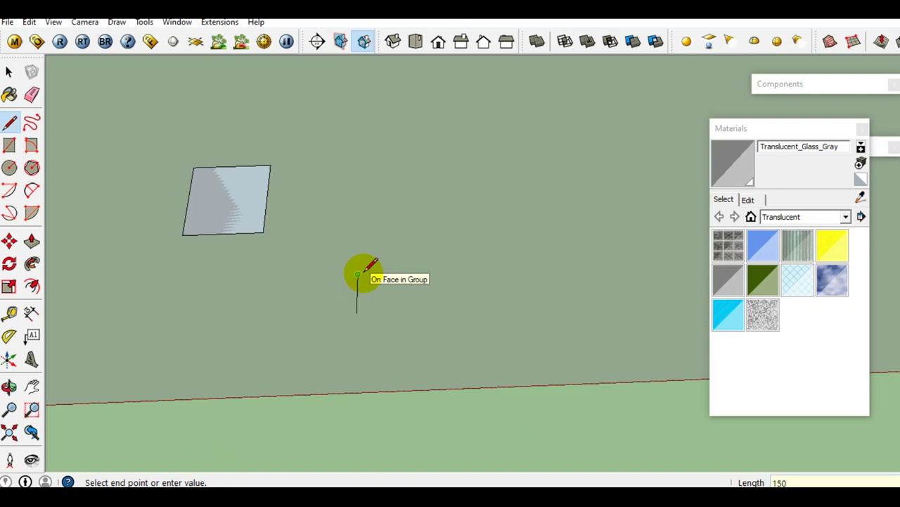
pyautogui.click(358, 274)
pyautogui.click(546, 267)
pyautogui.press('r')
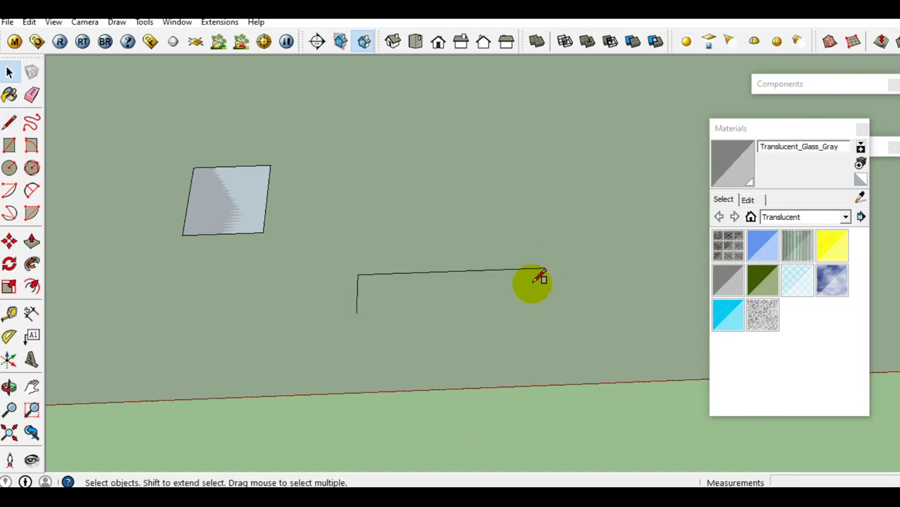
pyautogui.click(546, 267)
# Make the new 680 x 150 rectangle a group
pyautogui.press('space')
pyautogui.click(483, 288)
pyautogui.rightClick(482, 288)
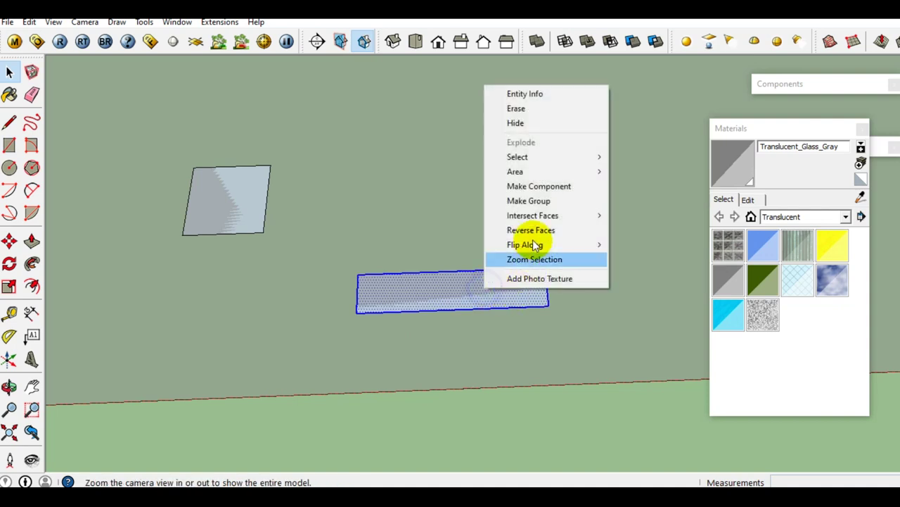
pyautogui.click(532, 204)
pyautogui.rightClick(480, 296)
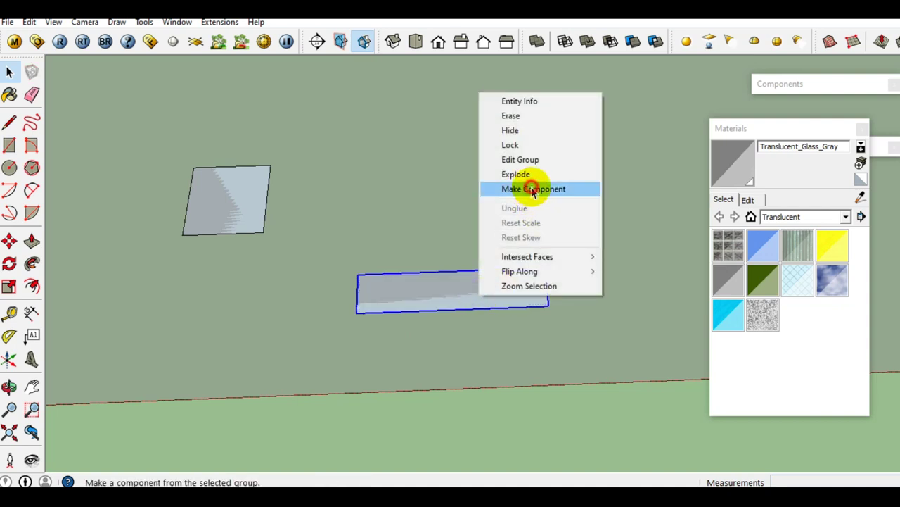
pyautogui.click(307, 308)
# Enter the upright square's group to edit its geometry
pyautogui.doubleClick(275, 261)
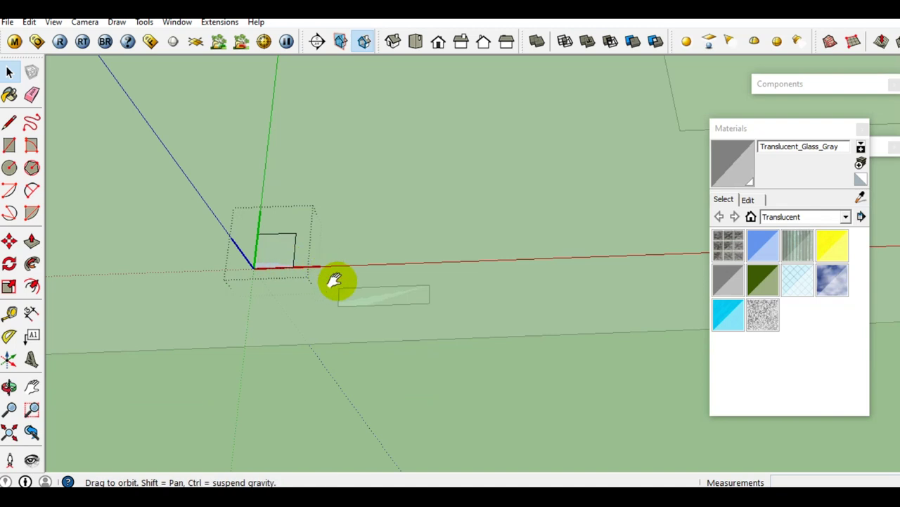
pyautogui.moveTo(335, 281); pyautogui.dragTo(322, 297, button='middle')
pyautogui.scroll(2, 330, 297)
pyautogui.press('l')
pyautogui.scroll(2, 345, 296)
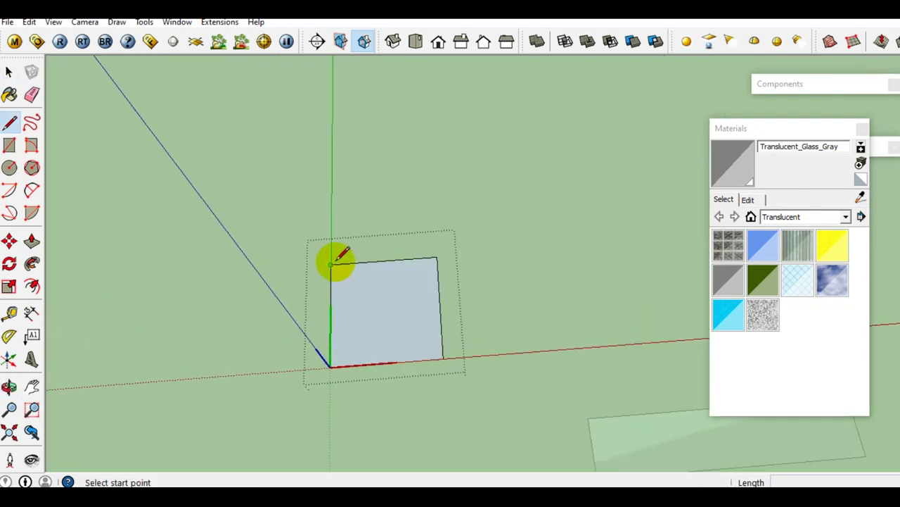
# Cancel the stray line, leave the square's group, and level the view along the red axis
pyautogui.click(331, 264)
pyautogui.press('space')
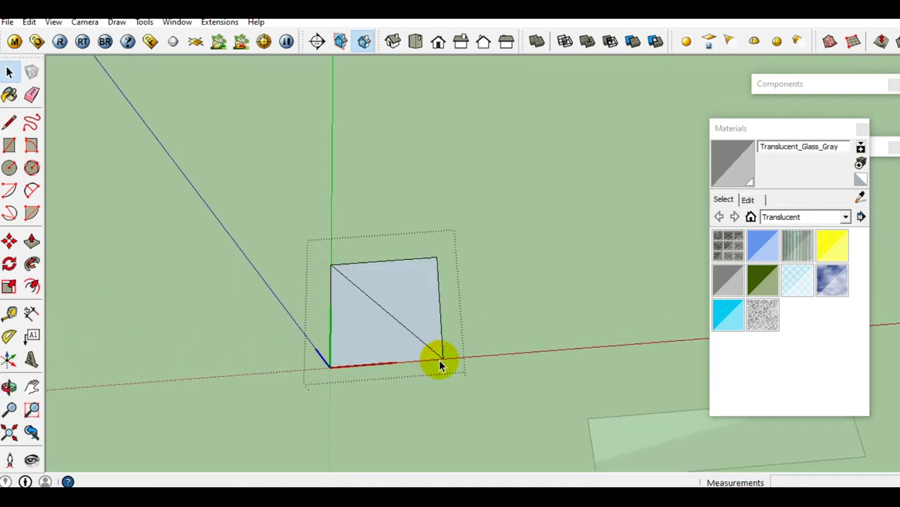
pyautogui.press('Escape')
pyautogui.scroll(-2, 344, 323)
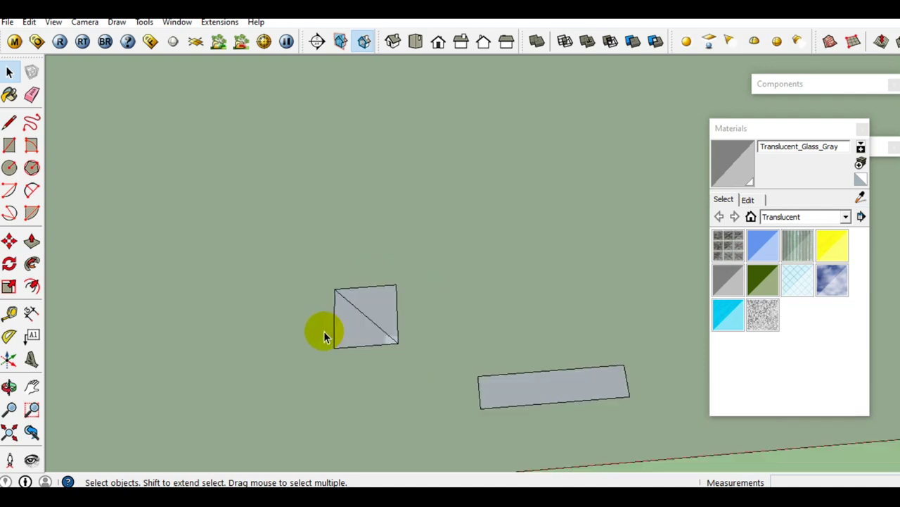
pyautogui.scroll(-2, 323, 330)
pyautogui.scroll(-1, 406, 375)
pyautogui.moveTo(383, 338); pyautogui.dragTo(462, 345, button='middle')
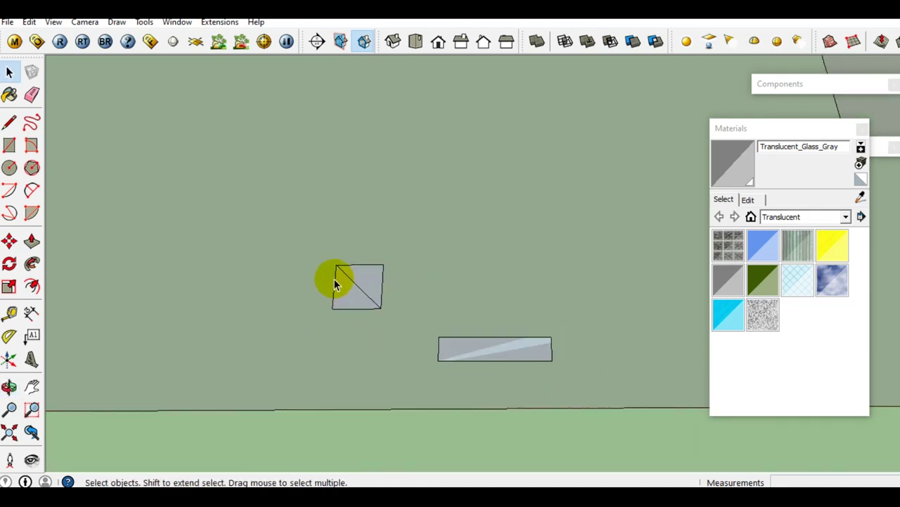
# Move the rectangle slab flush against the square column's edge
pyautogui.scroll(1, 450, 356)
pyautogui.press('m')
pyautogui.scroll(1, 422, 352)
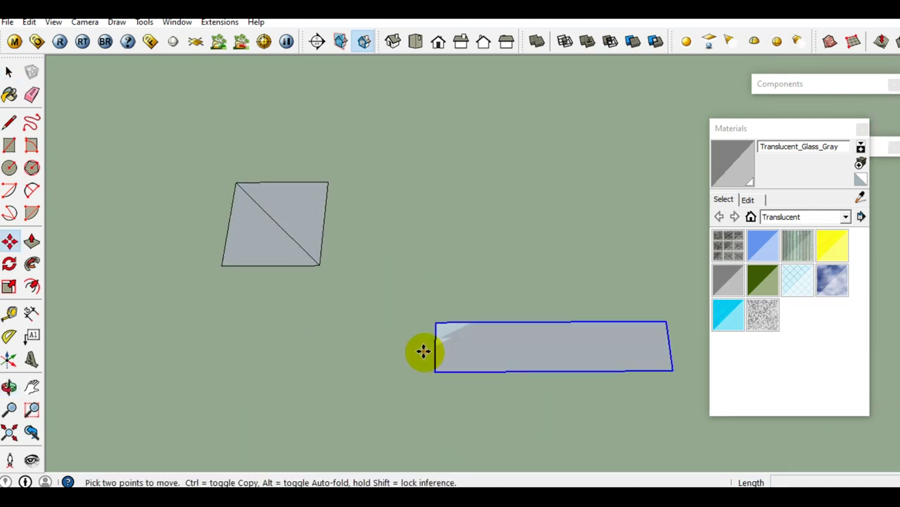
pyautogui.click(434, 350)
pyautogui.moveTo(354, 261); pyautogui.dragTo(432, 415, button='middle')
pyautogui.scroll(2, 390, 348)
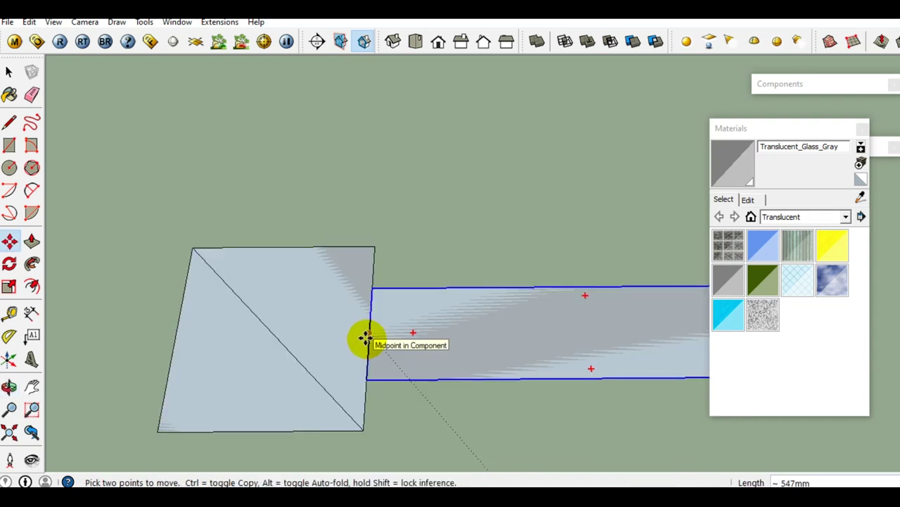
pyautogui.click(367, 336)
pyautogui.press('space')
# Copy the square and slab together and place the copy at the plate's corner
pyautogui.scroll(-2, 366, 336)
pyautogui.scroll(-1, 317, 310)
pyautogui.keyDown('shift'); pyautogui.moveTo(294, 282); pyautogui.dragTo(376, 370); pyautogui.keyUp('shift')
pyautogui.scroll(-2, 330, 365)
pyautogui.moveTo(327, 358)
pyautogui.mouseDown(button='middle')
pyautogui.moveTo(349, 342)
pyautogui.moveTo(373, 362)
pyautogui.moveTo(492, 335)
pyautogui.moveTo(444, 351)
pyautogui.moveTo(394, 350)
pyautogui.mouseUp(button='middle')
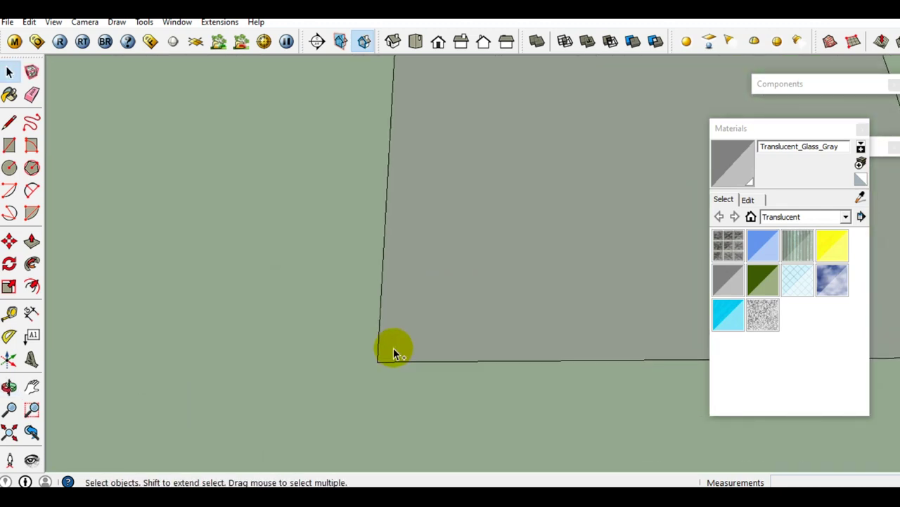
pyautogui.hotkey('ctrl', 'v')
pyautogui.click(456, 320)
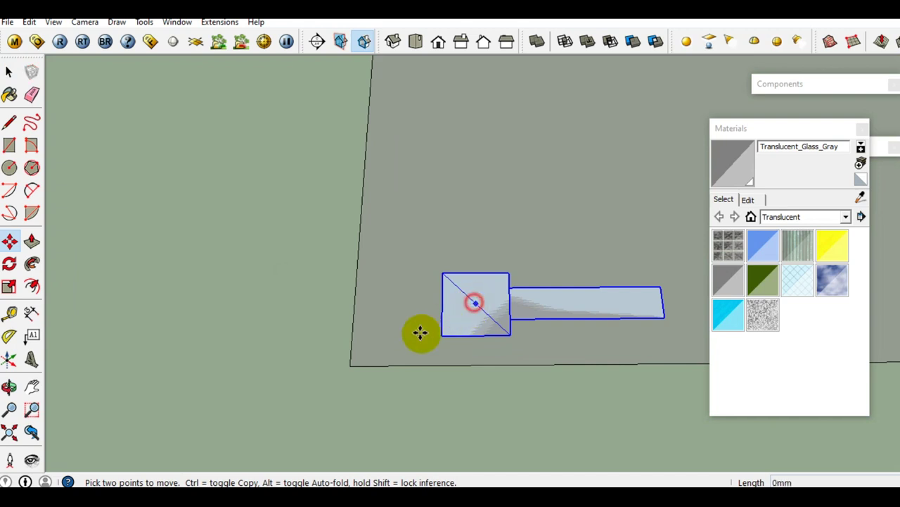
pyautogui.click(441, 323)
pyautogui.click(351, 358)
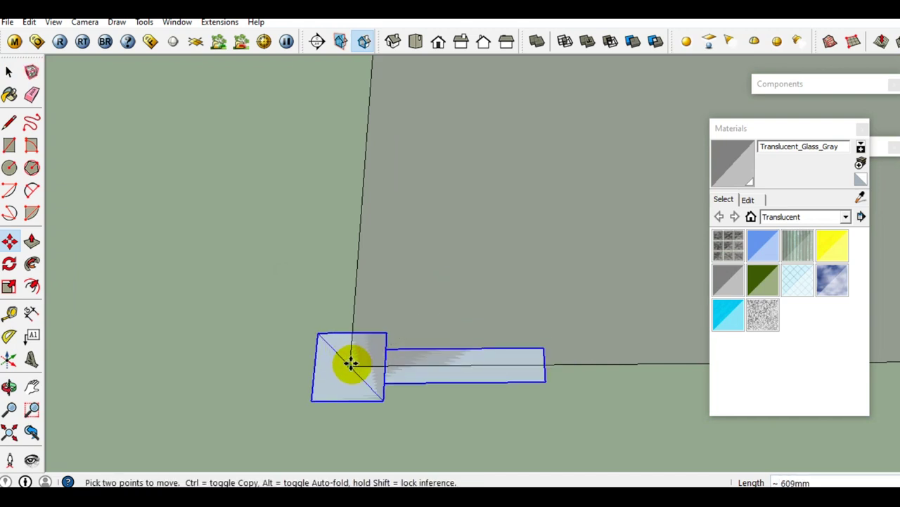
pyautogui.press('space')
# Scale the copied slab to stretch it along its length
pyautogui.click(429, 364)
pyautogui.moveTo(450, 380)
pyautogui.mouseDown(button='middle')
pyautogui.moveTo(473, 386)
pyautogui.moveTo(336, 357)
pyautogui.mouseUp(button='middle')
pyautogui.press('s')
pyautogui.moveTo(342, 346)
pyautogui.mouseDown()
pyautogui.moveTo(551, 356)
pyautogui.moveTo(610, 345)
pyautogui.mouseUp()
pyautogui.moveTo(614, 354); pyautogui.dragTo(341, 359, button='middle')
pyautogui.moveTo(329, 345); pyautogui.dragTo(382, 346)
pyautogui.press('space')
# Paste another slab copy and move the square-and-slab piece to the long slab's end
pyautogui.hotkey('ctrl', 'c')
pyautogui.hotkey('ctrl', 'v')
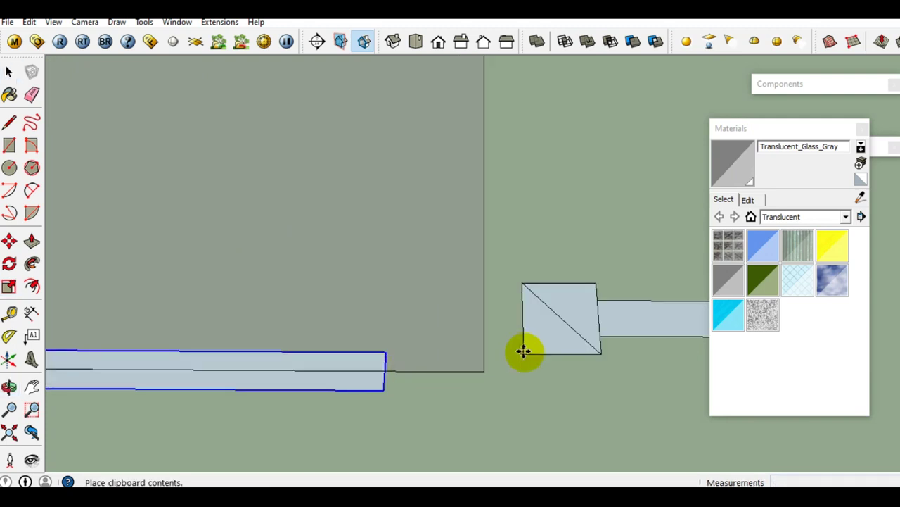
pyautogui.click(519, 362)
pyautogui.press('m')
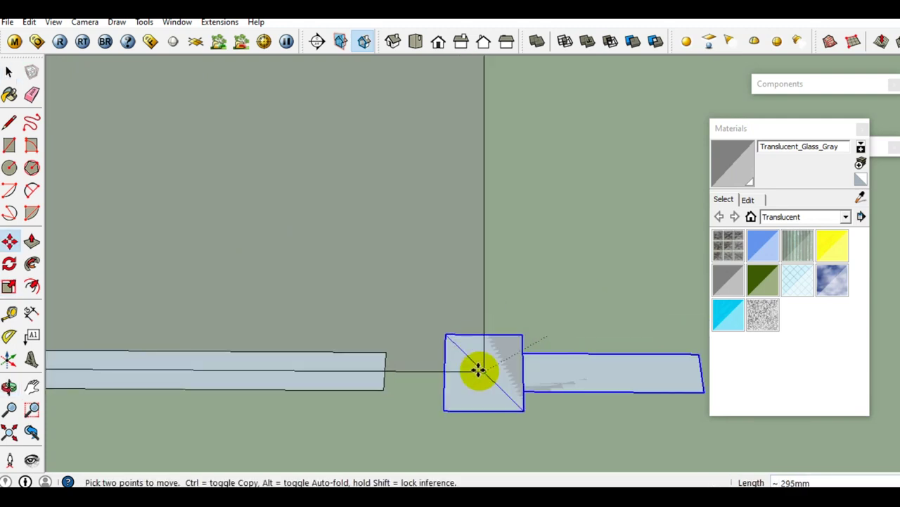
pyautogui.click(483, 368)
pyautogui.press('space')
# Stretch the long left slab so its end meets the square
pyautogui.click(349, 383)
pyautogui.press('s')
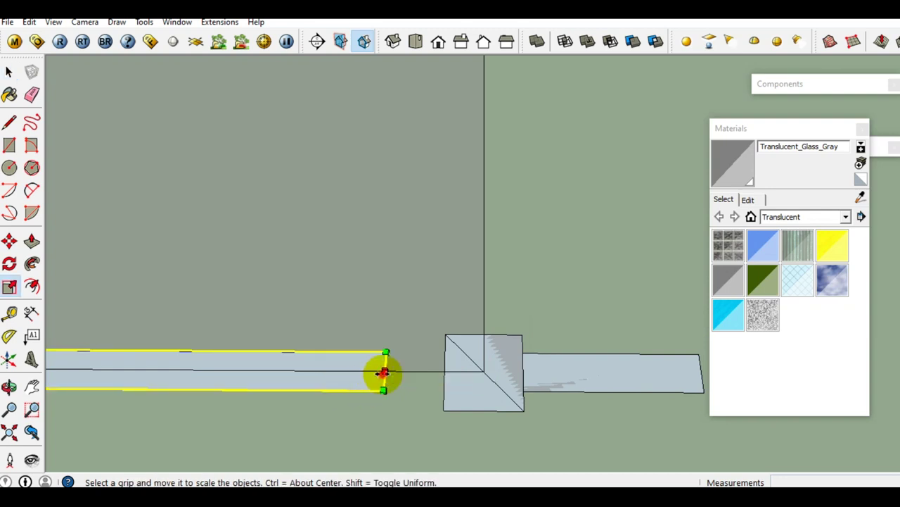
pyautogui.moveTo(384, 372); pyautogui.dragTo(443, 380)
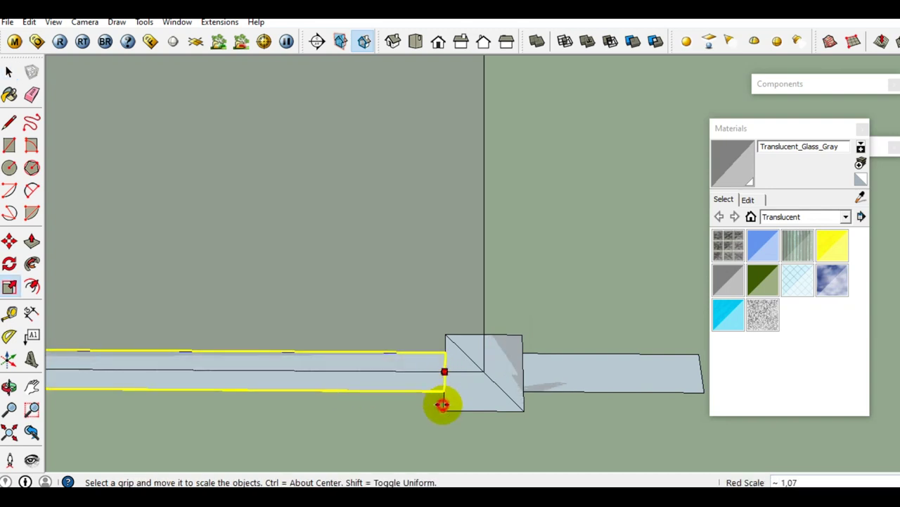
pyautogui.press('space')
pyautogui.moveTo(481, 394); pyautogui.dragTo(470, 405, button='middle')
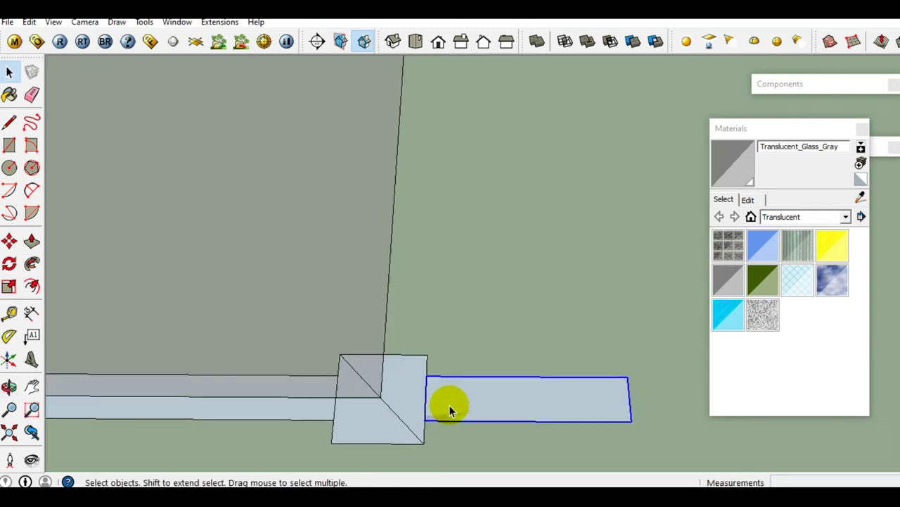
# Rotate the slab a quarter turn about the square post
pyautogui.scroll(2, 449, 404)
pyautogui.press('q')
pyautogui.click(377, 396)
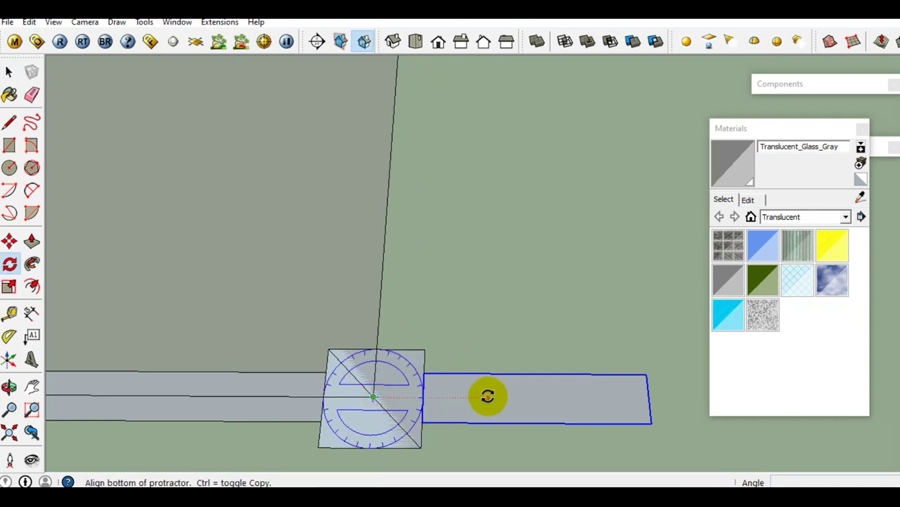
pyautogui.click(487, 397)
pyautogui.click(380, 251)
pyautogui.press('space')
pyautogui.moveTo(428, 317)
pyautogui.mouseDown(button='middle')
pyautogui.moveTo(409, 258)
pyautogui.moveTo(439, 352)
pyautogui.moveTo(298, 331)
pyautogui.mouseUp(button='middle')
pyautogui.keyDown('shift'); pyautogui.moveTo(471, 288); pyautogui.dragTo(315, 352, button='middle'); pyautogui.keyUp('shift')
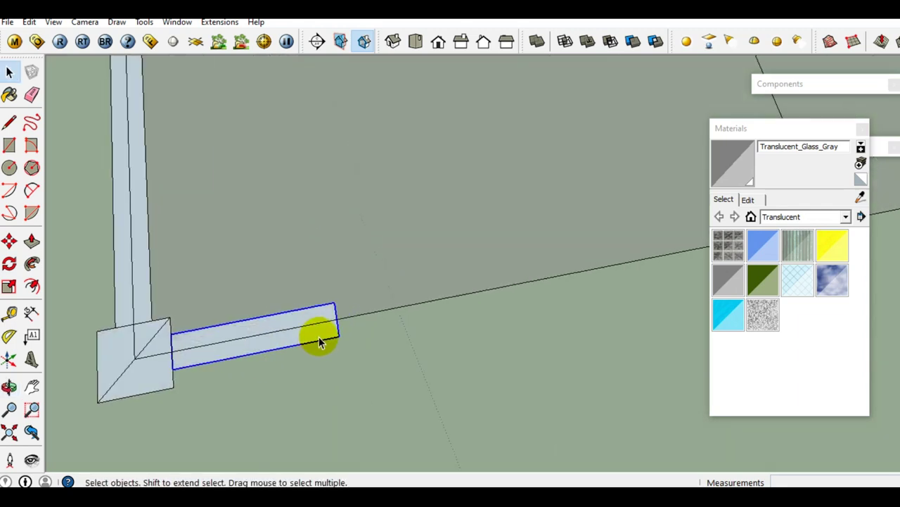
# Scale the slab to stretch it longer along the grid line
pyautogui.press('s')
pyautogui.click(332, 317)
pyautogui.scroll(-3, 320, 320)
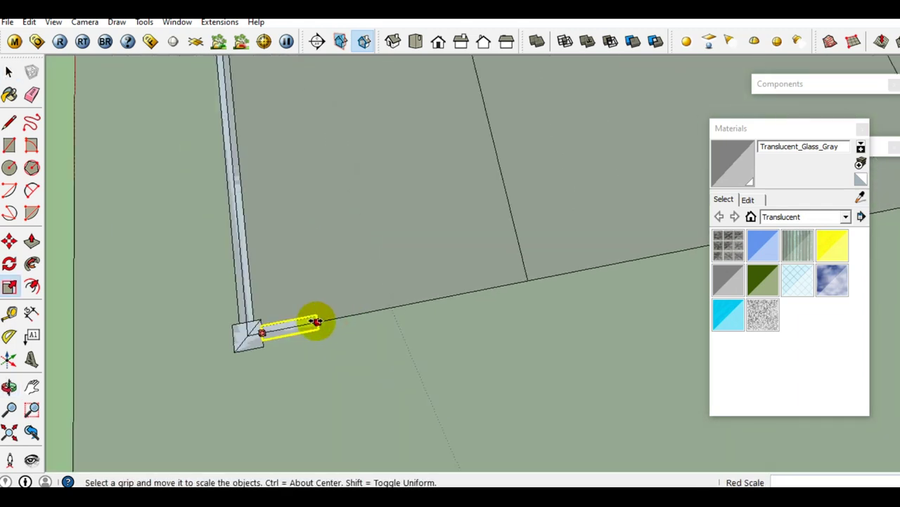
pyautogui.scroll(2, 493, 297)
pyautogui.scroll(2, 496, 297)
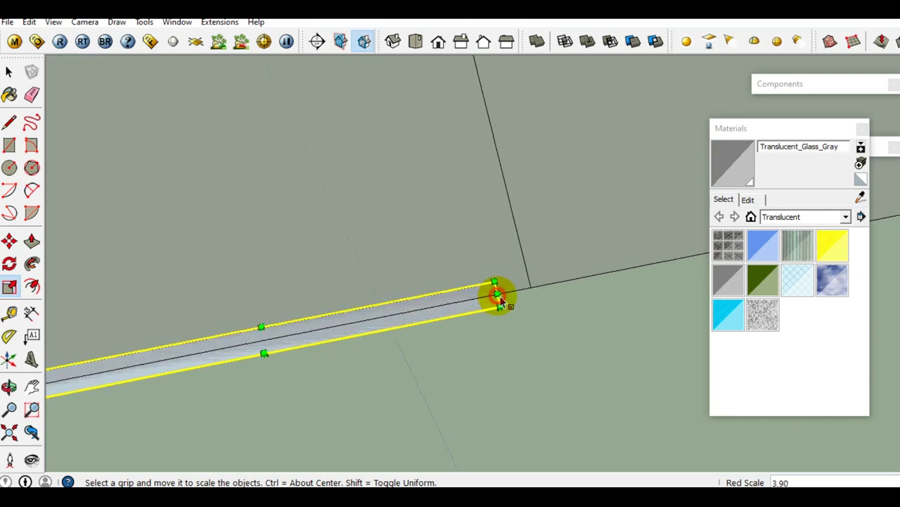
pyautogui.click(498, 297)
# Copy the stretched slab, paste it, and move the copy further up
pyautogui.press('space')
pyautogui.hotkey('ctrl', 'c')
pyautogui.hotkey('ctrl', 'v')
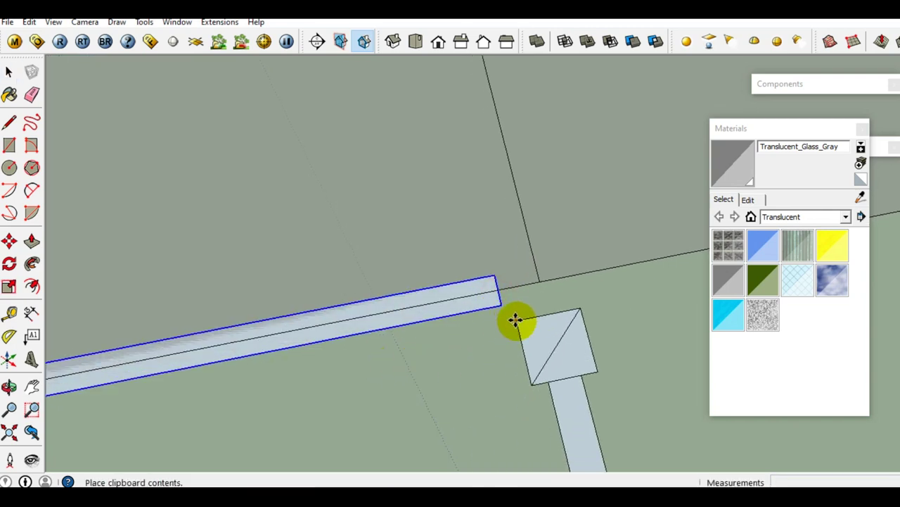
pyautogui.click(518, 321)
pyautogui.press('m')
pyautogui.click(557, 347)
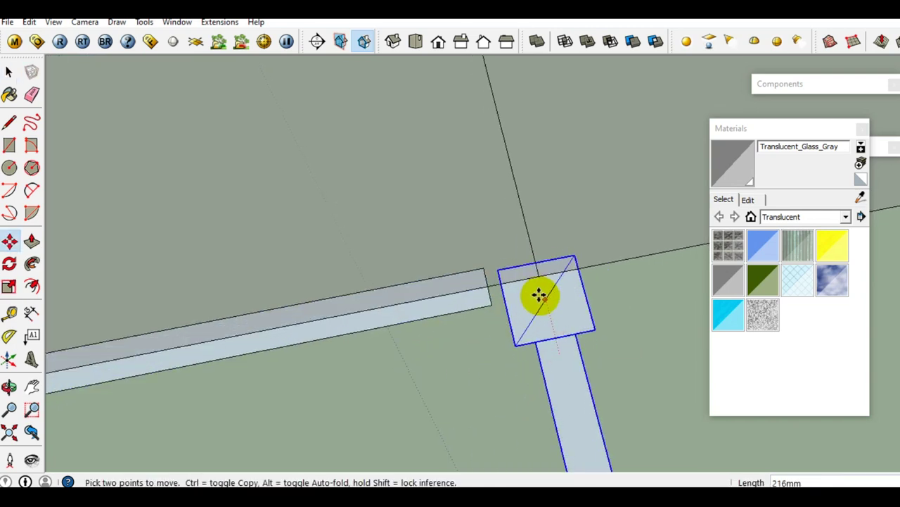
pyautogui.click(539, 274)
pyautogui.moveTo(519, 302)
pyautogui.keyDown('shift'); pyautogui.mouseDown(button='middle')
pyautogui.moveTo(464, 361)
pyautogui.moveTo(409, 368)
pyautogui.mouseUp(button='middle'); pyautogui.keyUp('shift')
# Stretch the long slab until it reaches the square post
pyautogui.click(393, 367)
pyautogui.scroll(3, 394, 366)
pyautogui.press('s')
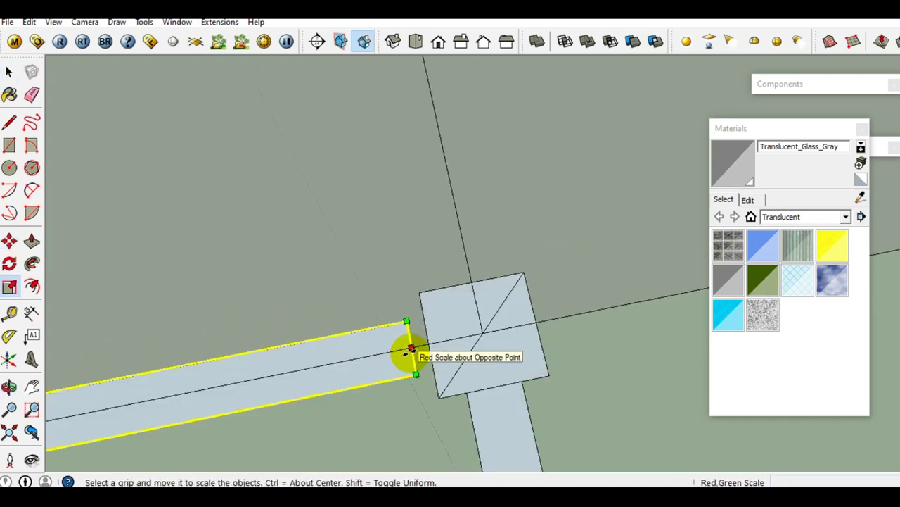
pyautogui.click(409, 350)
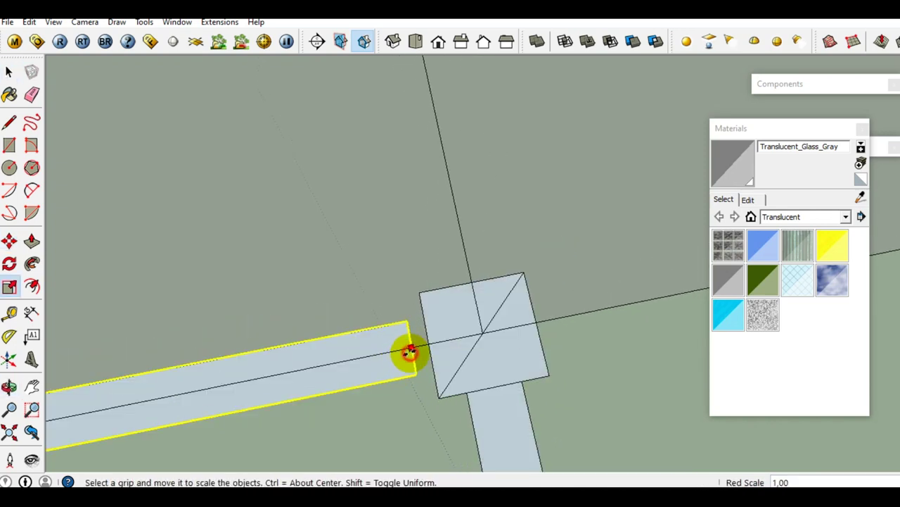
pyautogui.click(437, 398)
pyautogui.press('space')
pyautogui.scroll(-3, 468, 415)
# Rotate the other slab 90° about the square post
pyautogui.click(472, 414)
pyautogui.moveTo(472, 414)
pyautogui.mouseDown(button='middle')
pyautogui.moveTo(458, 328)
pyautogui.moveTo(460, 340)
pyautogui.mouseUp(button='middle')
pyautogui.press('q')
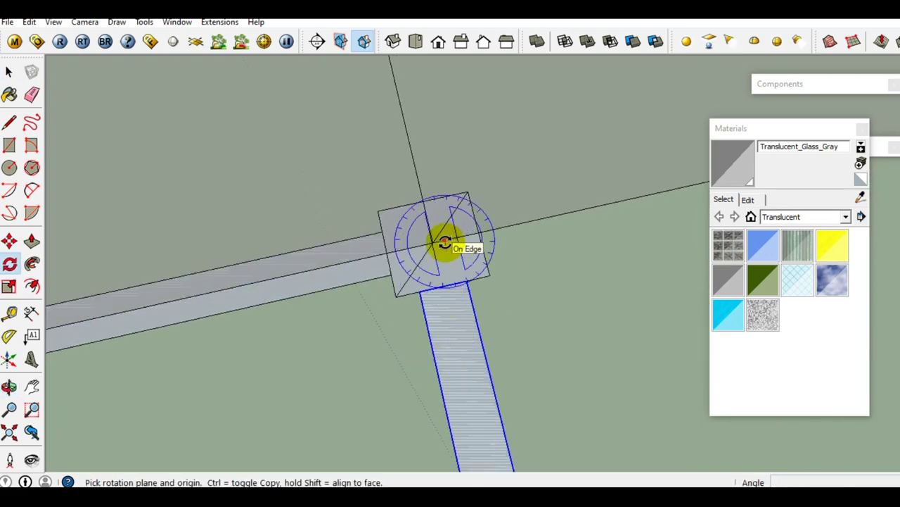
pyautogui.click(433, 243)
pyautogui.scroll(-2, 456, 361)
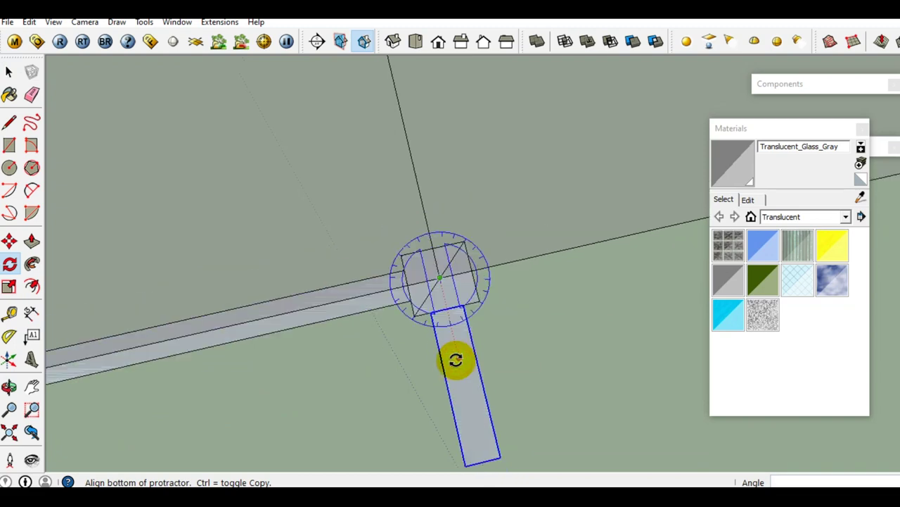
pyautogui.click(458, 358)
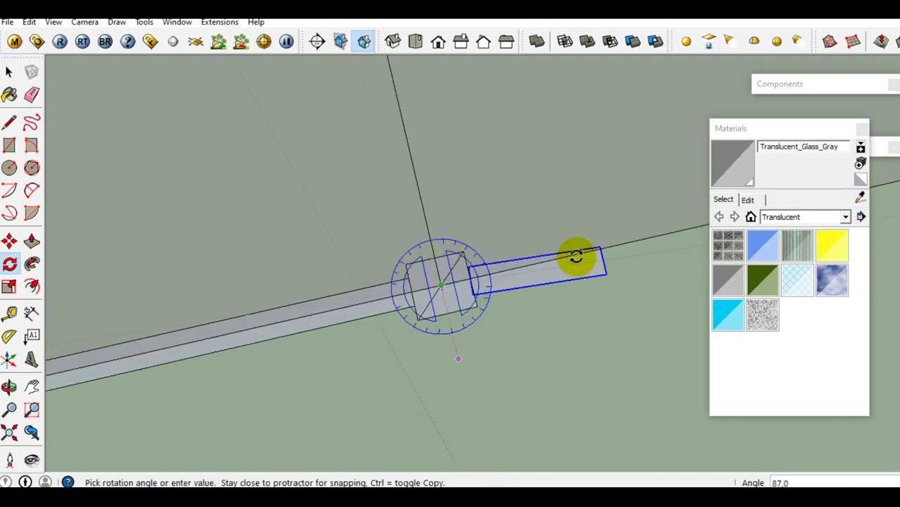
pyautogui.scroll(1, 577, 254)
pyautogui.click(556, 271)
pyautogui.press('space')
pyautogui.scroll(-2, 535, 288)
# Scale the box out into a long beam
pyautogui.keyDown('shift'); pyautogui.moveTo(518, 308); pyautogui.dragTo(257, 372, button='middle'); pyautogui.keyUp('shift')
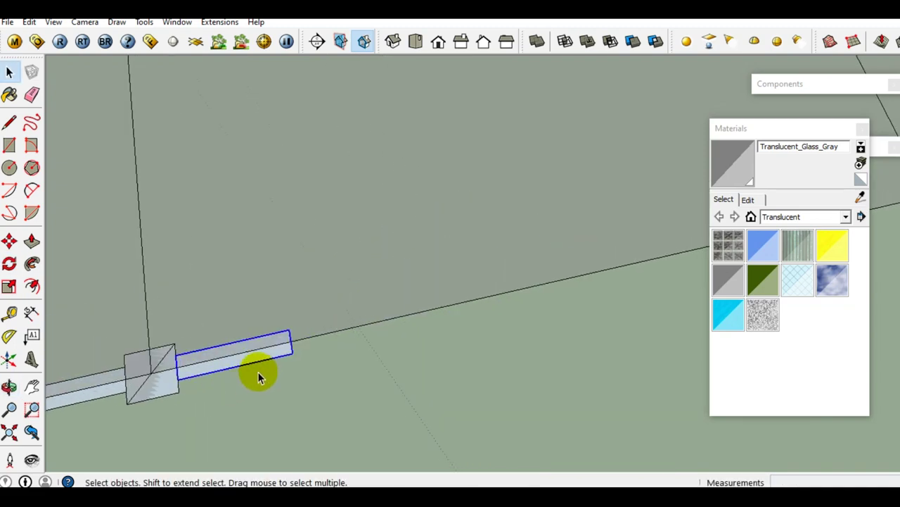
pyautogui.scroll(2, 267, 359)
pyautogui.press('s')
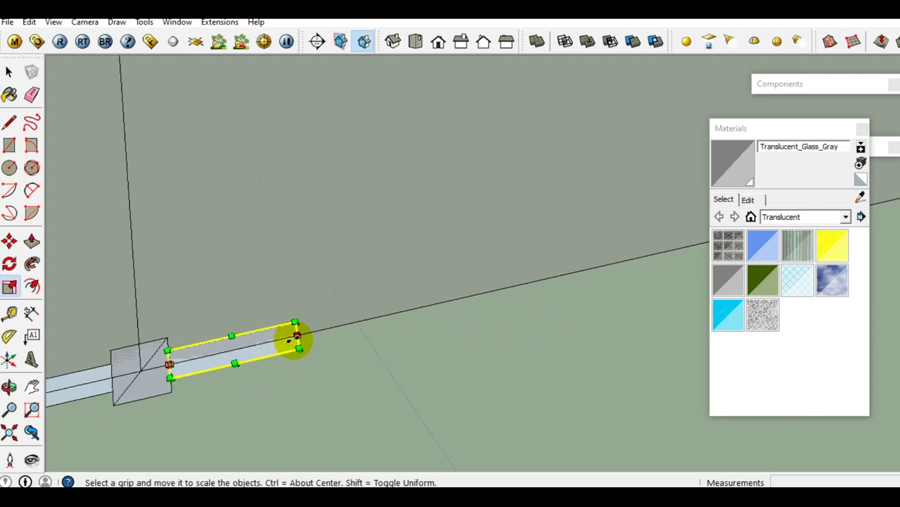
pyautogui.scroll(-1, 292, 338)
pyautogui.scroll(-2, 292, 339)
pyautogui.moveTo(292, 338); pyautogui.dragTo(543, 284)
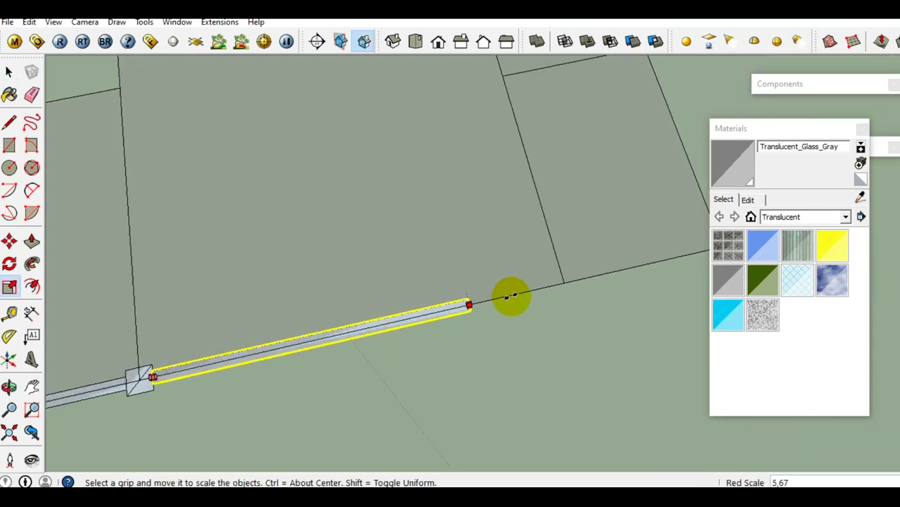
pyautogui.scroll(2, 513, 295)
pyautogui.scroll(-1, 540, 284)
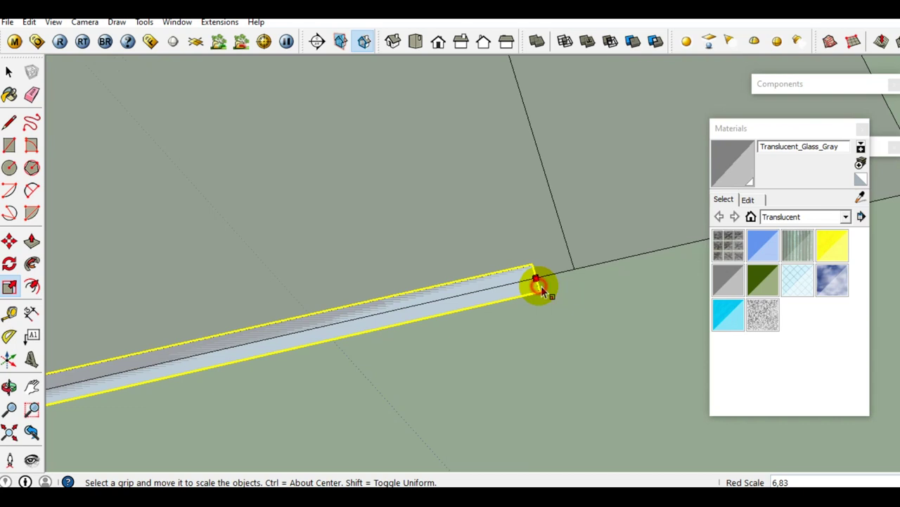
pyautogui.click(535, 289)
pyautogui.press('space')
pyautogui.keyDown('shift'); pyautogui.moveTo(430, 354); pyautogui.dragTo(300, 411, button='middle'); pyautogui.keyUp('shift')
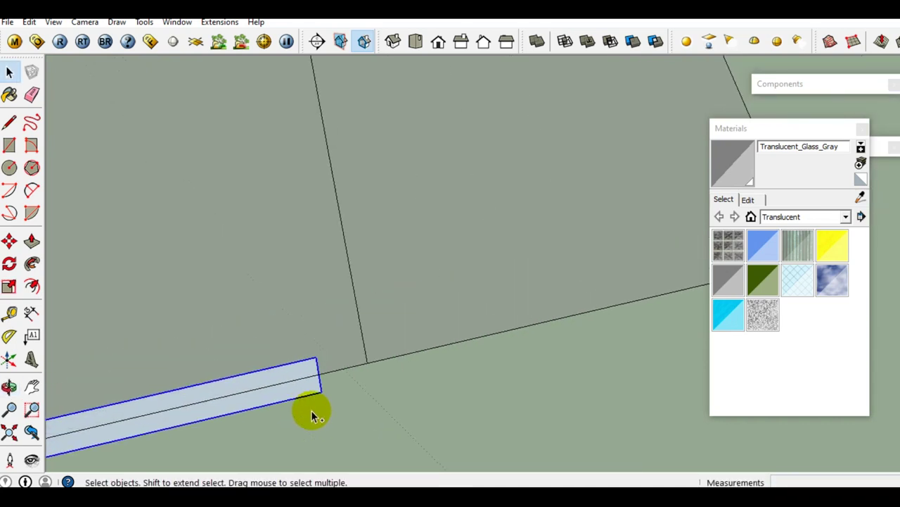
# Paste a copy of the square column block and place it at the beam's end
pyautogui.hotkey('ctrl', 'c')
pyautogui.hotkey('ctrl', 'v')
pyautogui.click(383, 313)
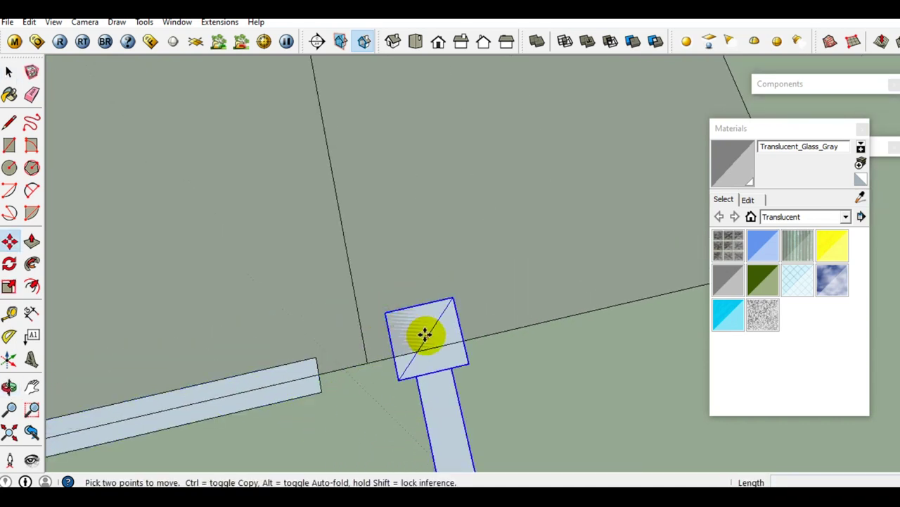
pyautogui.click(425, 335)
pyautogui.click(363, 362)
pyautogui.press('space')
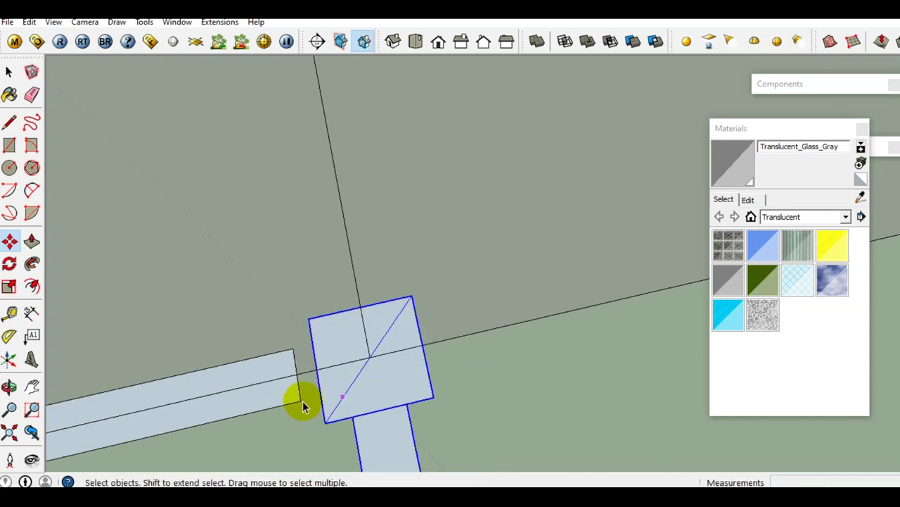
# Stretch the long beam so it meets the column block
pyautogui.click(281, 399)
pyautogui.press('s')
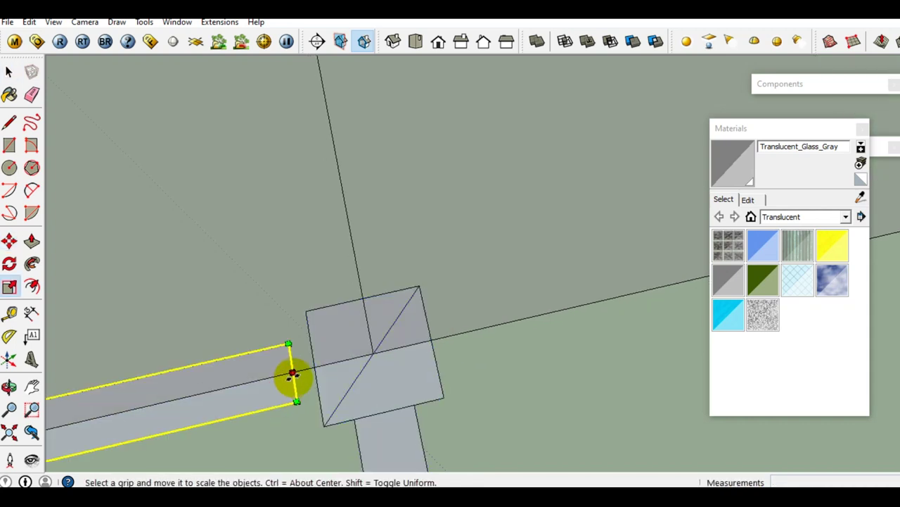
pyautogui.click(293, 375)
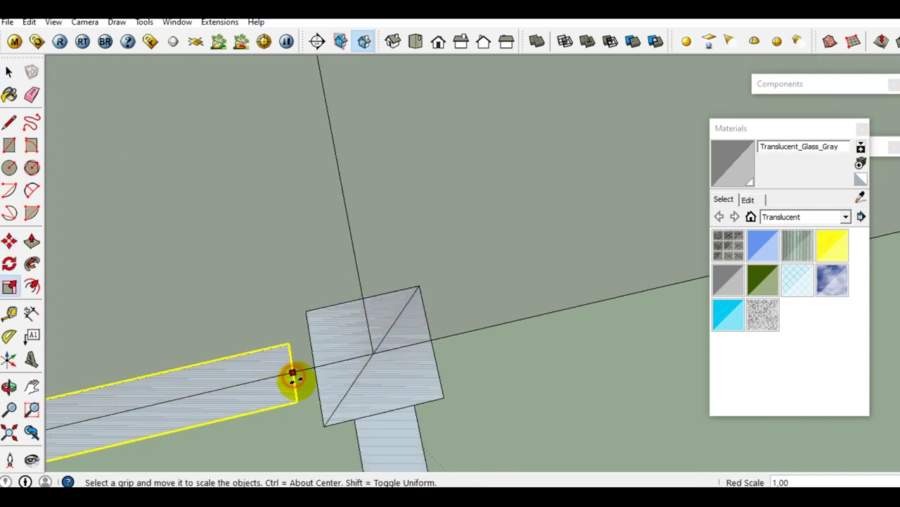
pyautogui.click(324, 427)
pyautogui.press('space')
pyautogui.scroll(-1, 325, 422)
# Rotate the beam off the column about the joint to point up-right
pyautogui.click(381, 437)
pyautogui.moveTo(372, 412)
pyautogui.mouseDown(button='middle')
pyautogui.moveTo(458, 382)
pyautogui.moveTo(366, 355)
pyautogui.mouseUp(button='middle')
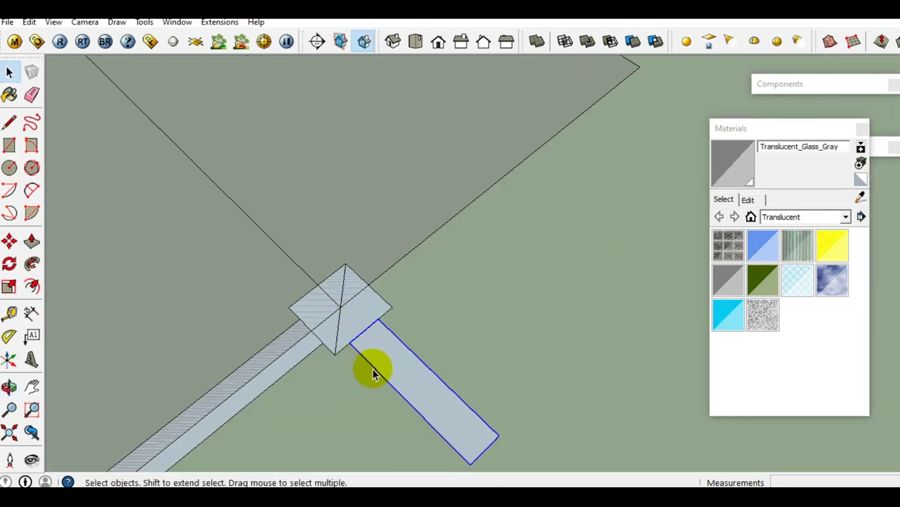
pyautogui.scroll(2, 371, 365)
pyautogui.press('q')
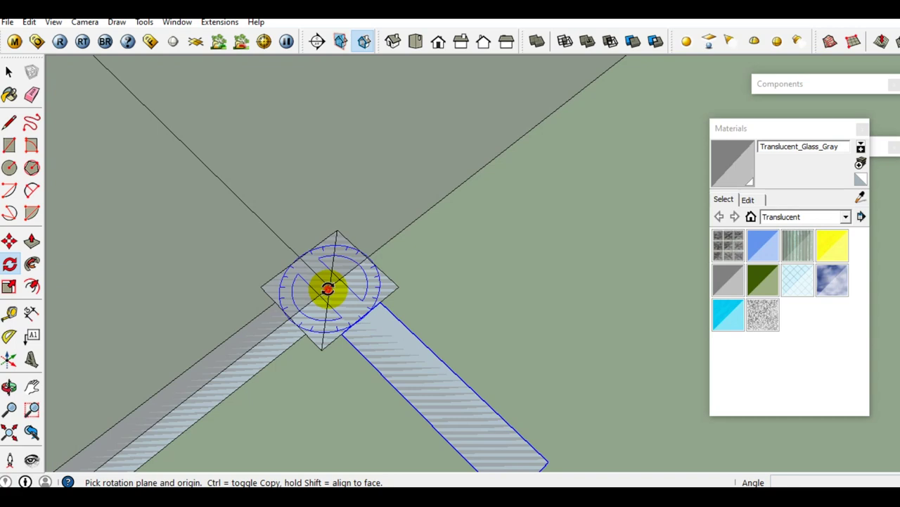
pyautogui.click(330, 287)
pyautogui.click(435, 337)
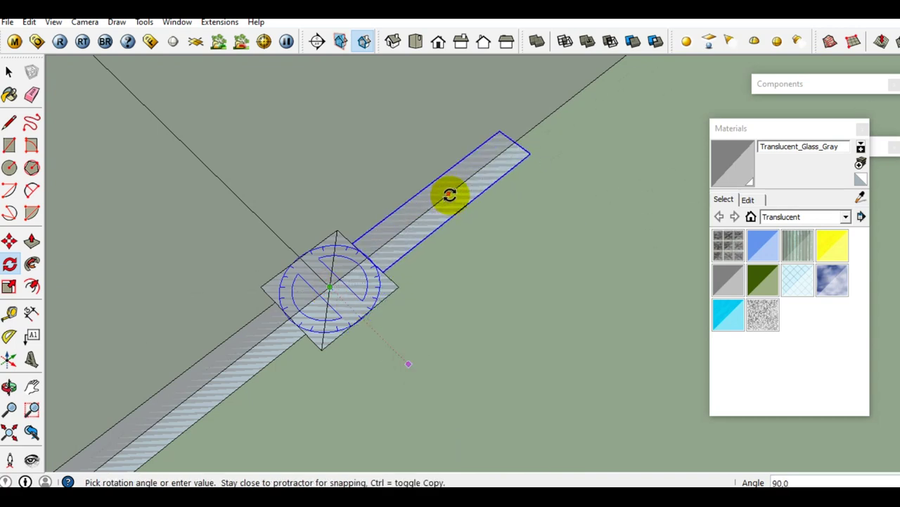
pyautogui.click(449, 196)
pyautogui.press('space')
pyautogui.moveTo(436, 199)
pyautogui.mouseDown(button='middle')
pyautogui.moveTo(428, 280)
pyautogui.moveTo(307, 316)
pyautogui.moveTo(356, 331)
pyautogui.mouseUp(button='middle')
# Rotate the new beam about the column so it points left
pyautogui.press('q')
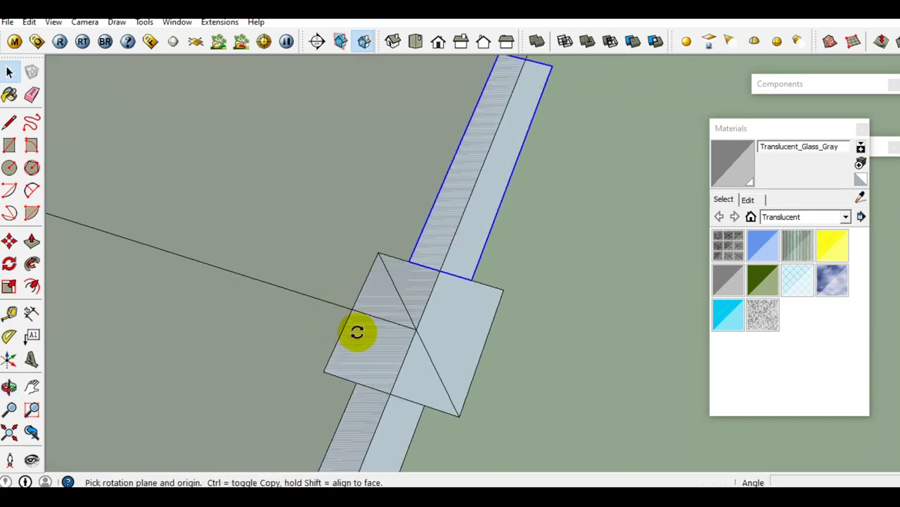
pyautogui.click(418, 328)
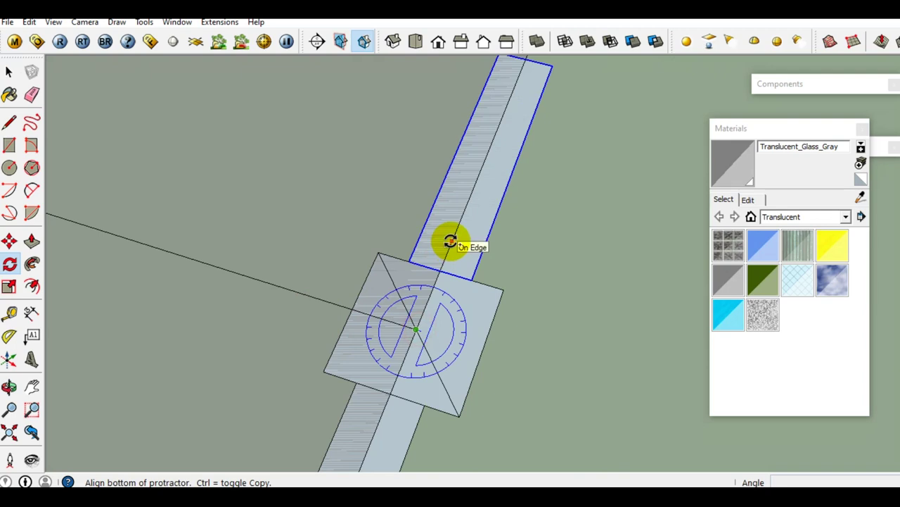
pyautogui.click(451, 241)
pyautogui.click(257, 277)
pyautogui.press('space')
pyautogui.moveTo(257, 277)
pyautogui.mouseDown(button='middle')
pyautogui.moveTo(270, 301)
pyautogui.moveTo(406, 274)
pyautogui.moveTo(454, 306)
pyautogui.moveTo(493, 301)
pyautogui.mouseUp(button='middle')
pyautogui.scroll(-2, 271, 302)
pyautogui.scroll(1, 454, 306)
# Stretch the left beam 3.24 times along its edge, then paste a column-and-beam copy
pyautogui.press('s')
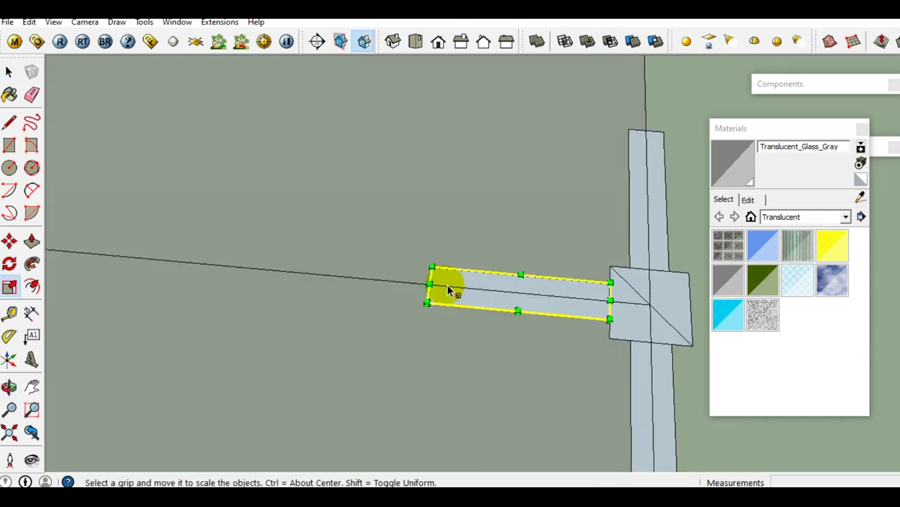
pyautogui.click(430, 284)
pyautogui.scroll(-3, 476, 281)
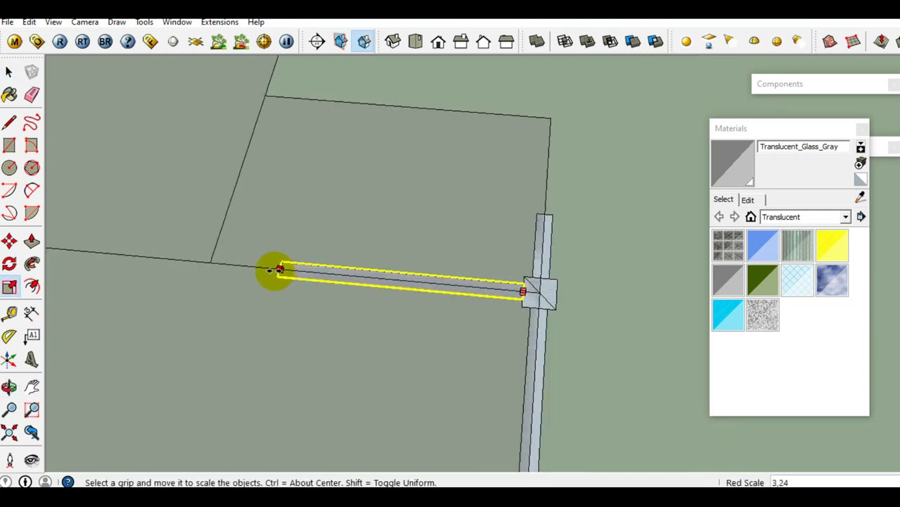
pyautogui.scroll(2, 272, 268)
pyautogui.scroll(1, 219, 272)
pyautogui.scroll(-3, 215, 276)
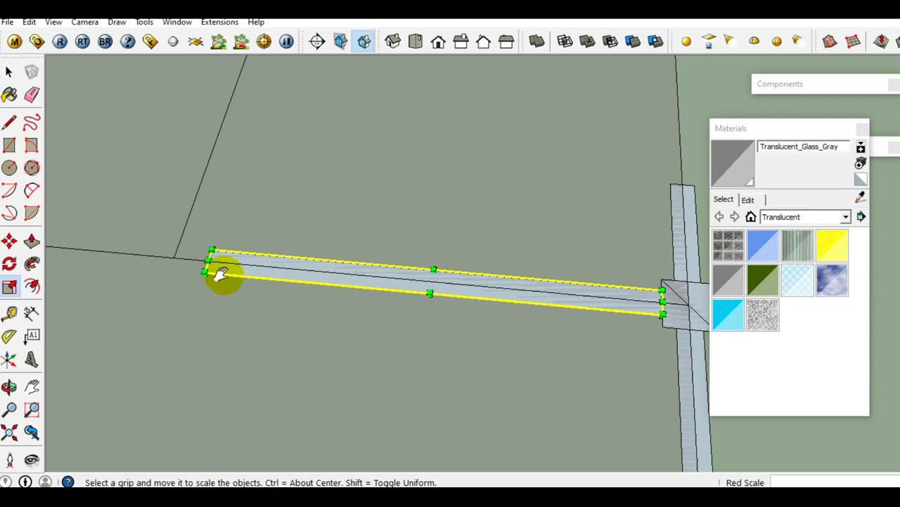
pyautogui.scroll(2, 321, 316)
pyautogui.scroll(2, 316, 311)
pyautogui.scroll(2, 364, 332)
pyautogui.scroll(1, 380, 338)
pyautogui.press('space')
pyautogui.hotkey('ctrl', 'v')
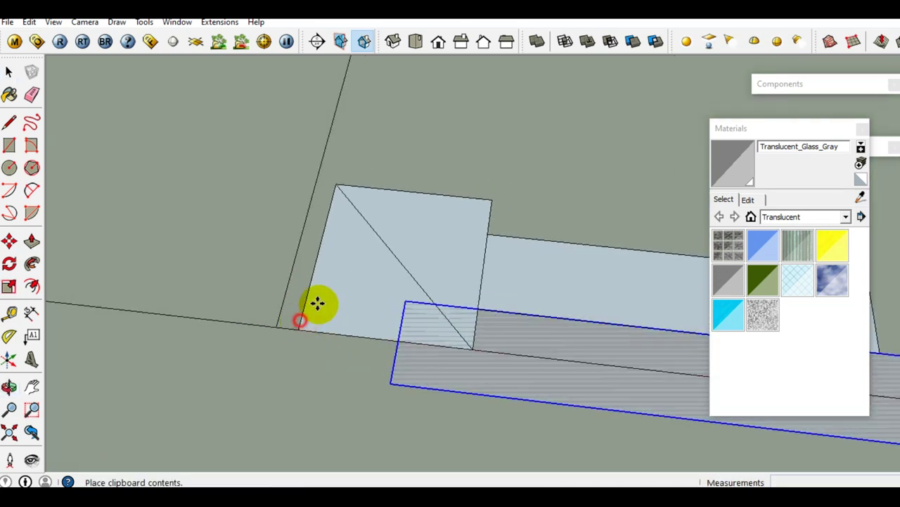
# Place the pasted column-and-beam copy down-left of the original square
pyautogui.click(299, 327)
pyautogui.press('m')
pyautogui.click(391, 251)
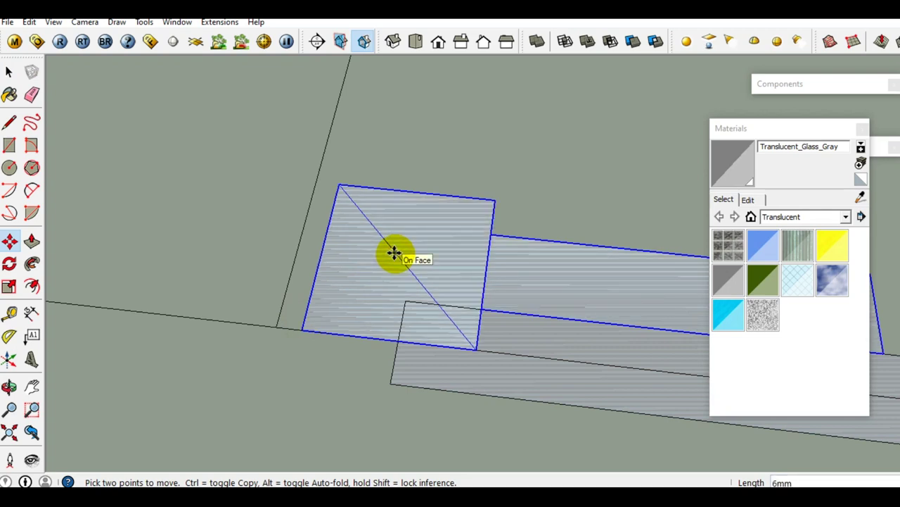
pyautogui.press('Escape')
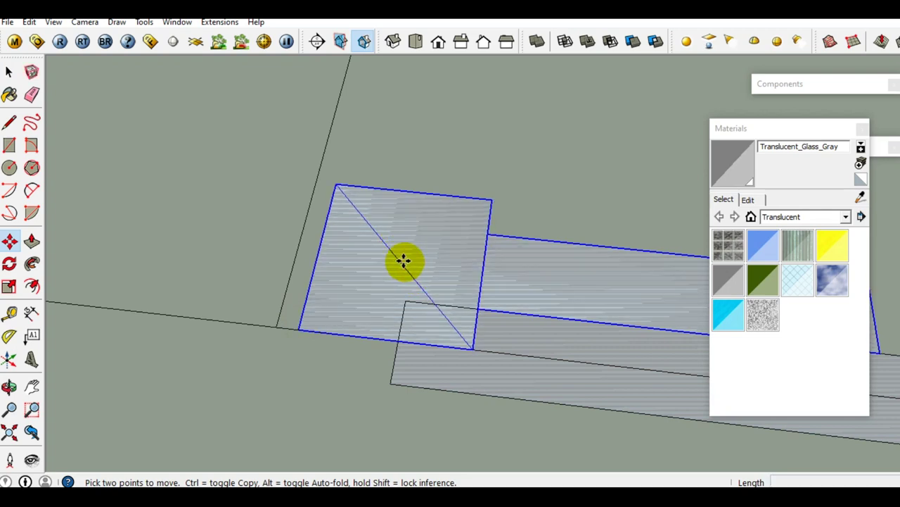
pyautogui.click(403, 261)
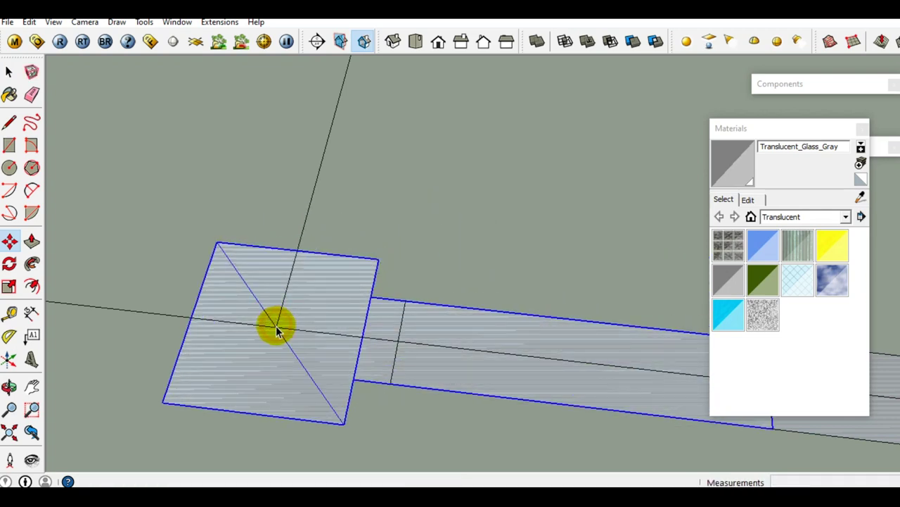
pyautogui.click(275, 322)
pyautogui.press('space')
pyautogui.scroll(1, 325, 345)
# Rotate the beam 90° about the square so it points upward
pyautogui.press('q')
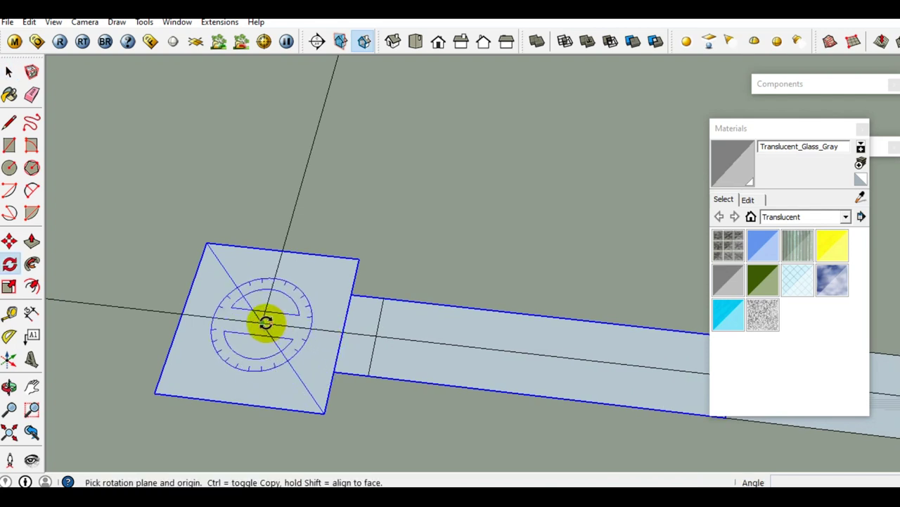
pyautogui.click(388, 338)
pyautogui.click(303, 184)
pyautogui.press('space')
# Scale the lower beam so its end reaches the column's edge
pyautogui.click(387, 358)
pyautogui.press('s')
pyautogui.moveTo(374, 335); pyautogui.dragTo(324, 402)
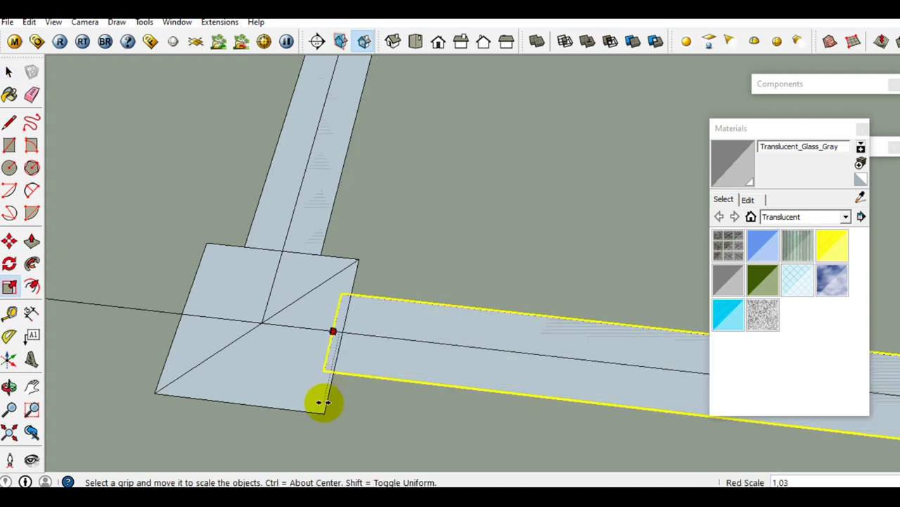
pyautogui.moveTo(324, 403); pyautogui.dragTo(328, 402)
pyautogui.press('space')
pyautogui.scroll(-3, 331, 342)
pyautogui.scroll(2, 398, 318)
# Make a rotated copy of the vertical beam pointing left from the square's centre
pyautogui.click(397, 318)
pyautogui.press('q')
pyautogui.moveTo(355, 397); pyautogui.dragTo(376, 289)
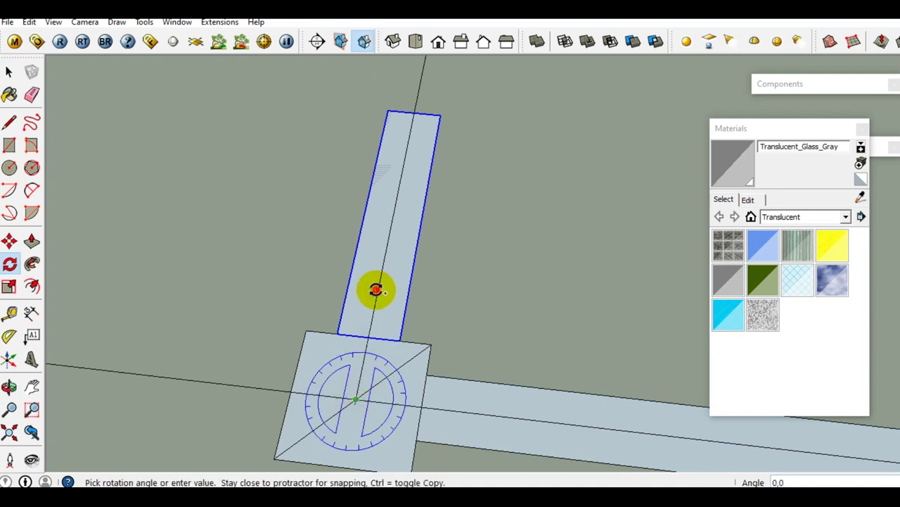
pyautogui.press('Escape')
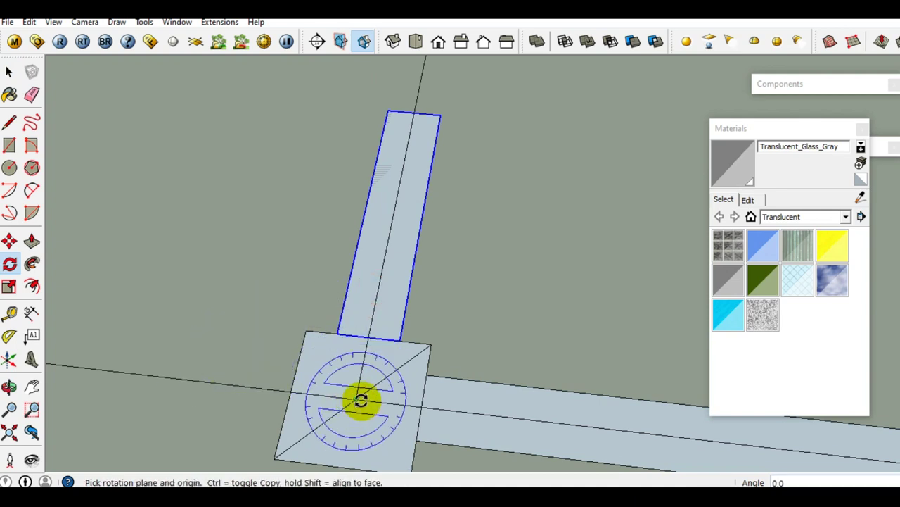
pyautogui.moveTo(359, 400); pyautogui.dragTo(372, 321)
pyautogui.click(372, 318)
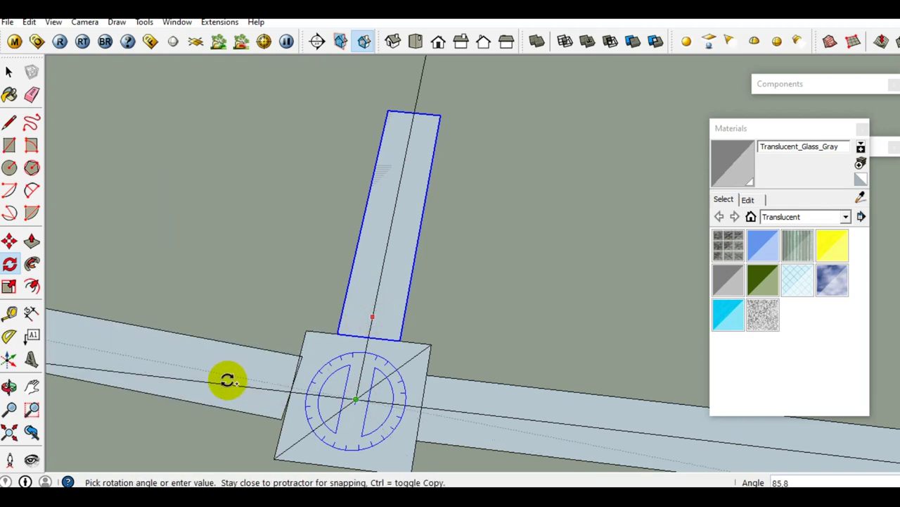
pyautogui.click(229, 383)
pyautogui.press('space')
pyautogui.scroll(-5, 336, 364)
# Stretch the beam to 2.43 times its length and select the whole beam
pyautogui.moveTo(337, 361)
pyautogui.mouseDown(button='middle')
pyautogui.moveTo(231, 371)
pyautogui.moveTo(320, 314)
pyautogui.moveTo(322, 258)
pyautogui.mouseUp(button='middle')
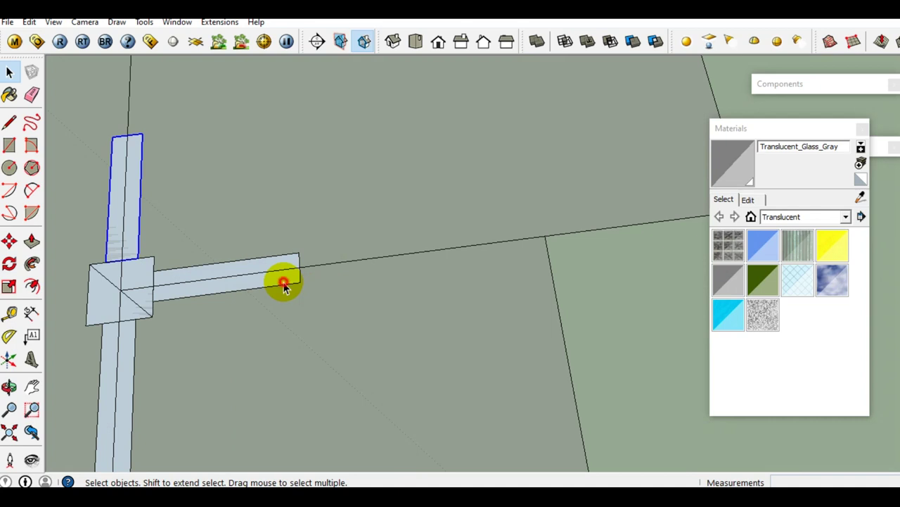
pyautogui.press('s')
pyautogui.moveTo(299, 271); pyautogui.dragTo(504, 259)
pyautogui.press('space')
pyautogui.click(175, 289)
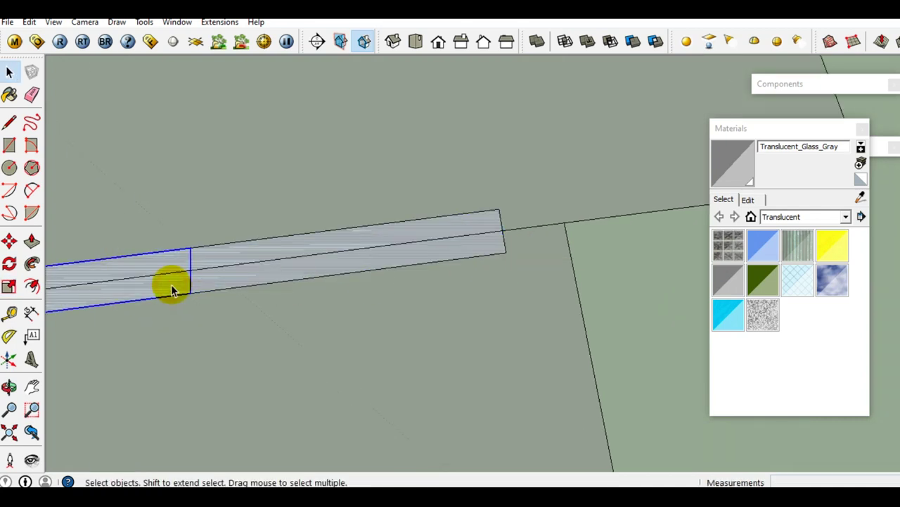
pyautogui.click(292, 282)
pyautogui.moveTo(444, 291); pyautogui.dragTo(462, 325, button='middle')
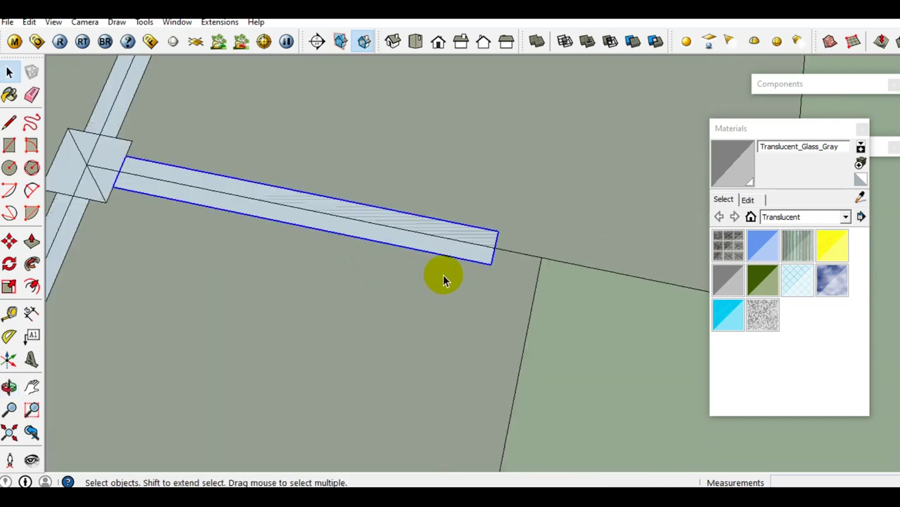
# Paste a square column copy and move it to the beam's end
pyautogui.hotkey('ctrl', 'v')
pyautogui.click(498, 252)
pyautogui.press('m')
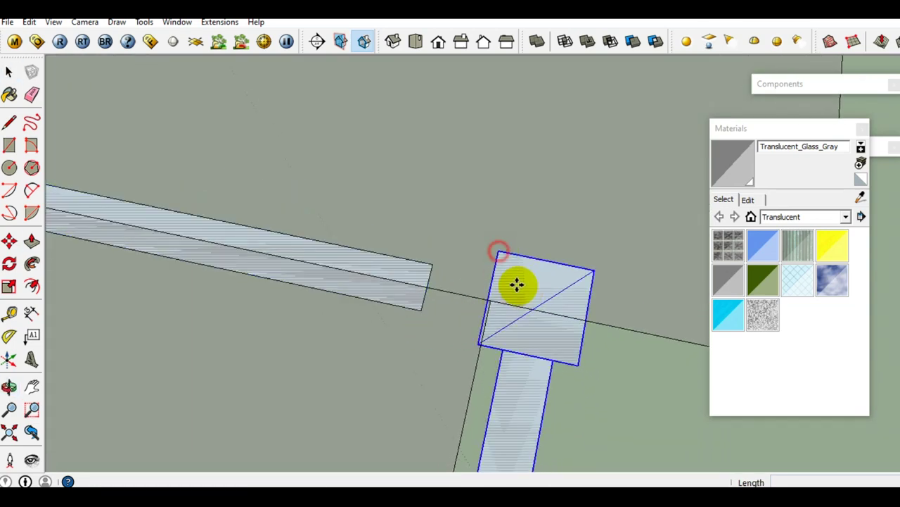
pyautogui.click(540, 302)
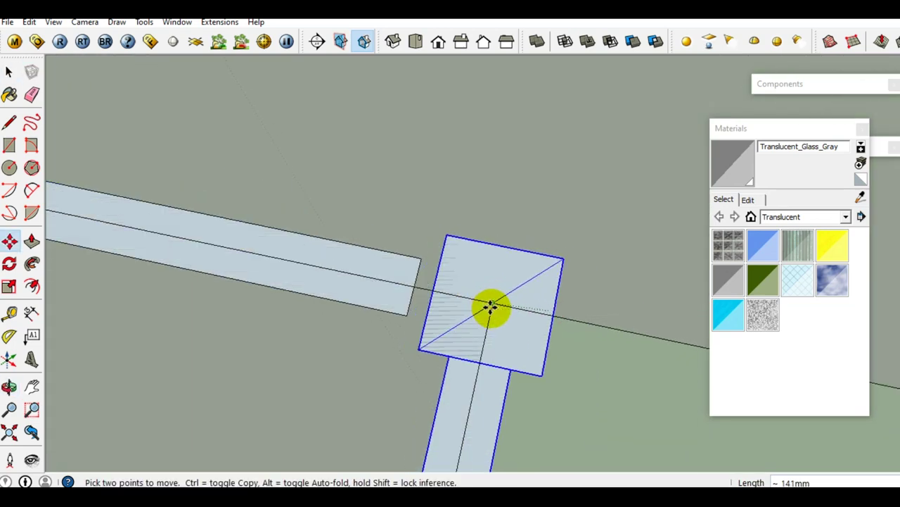
pyautogui.click(490, 307)
pyautogui.press('space')
# Scale the adjoining beam so it reaches the new column
pyautogui.click(395, 309)
pyautogui.press('s')
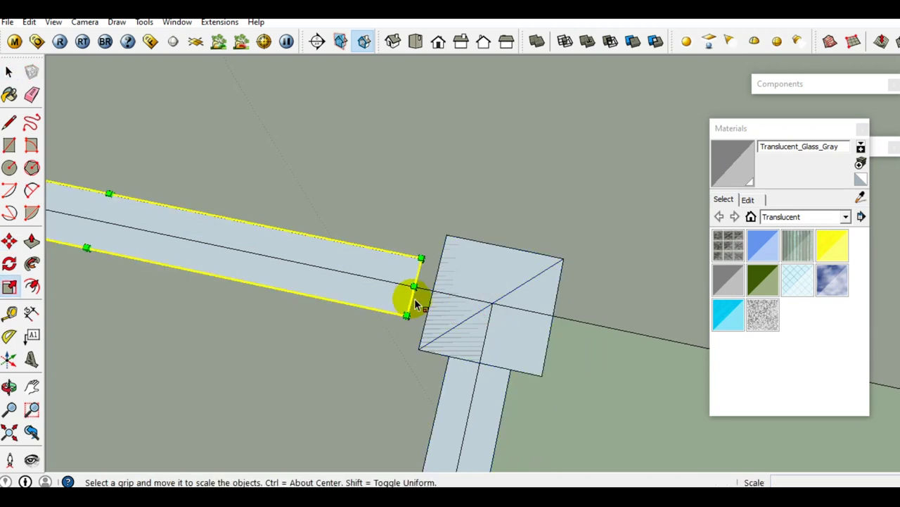
pyautogui.click(416, 289)
pyautogui.click(413, 345)
pyautogui.moveTo(413, 345)
pyautogui.mouseDown(button='middle')
pyautogui.moveTo(443, 273)
pyautogui.moveTo(374, 348)
pyautogui.mouseUp(button='middle')
# Rotate the vertical beam about the column's centre so it extends sideways
pyautogui.click(382, 306)
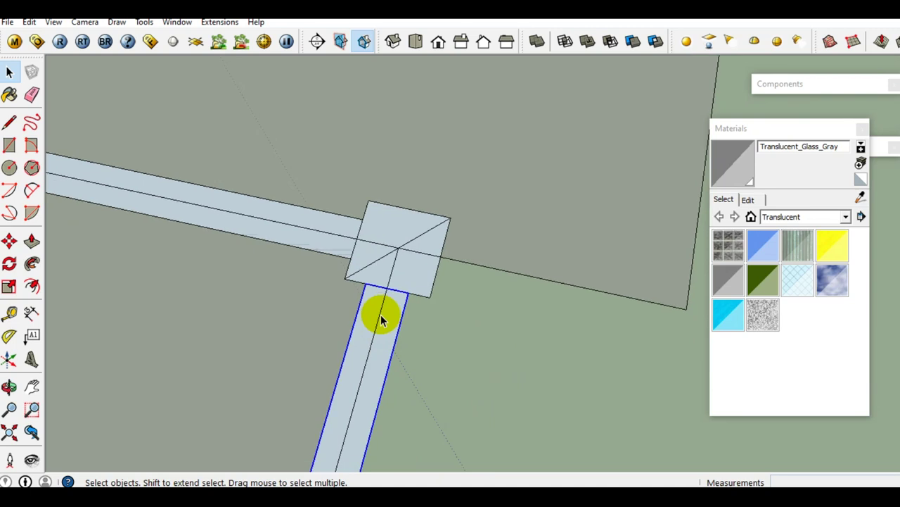
pyautogui.press('q')
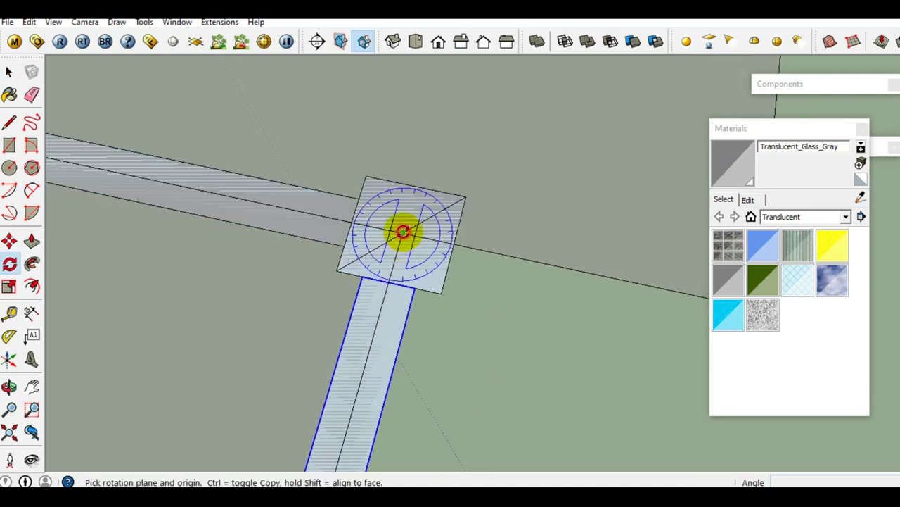
pyautogui.click(403, 232)
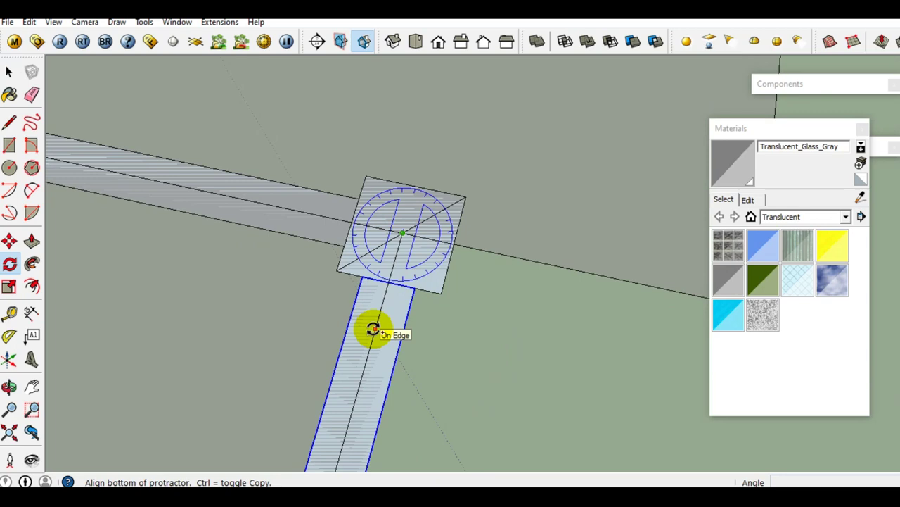
pyautogui.click(373, 329)
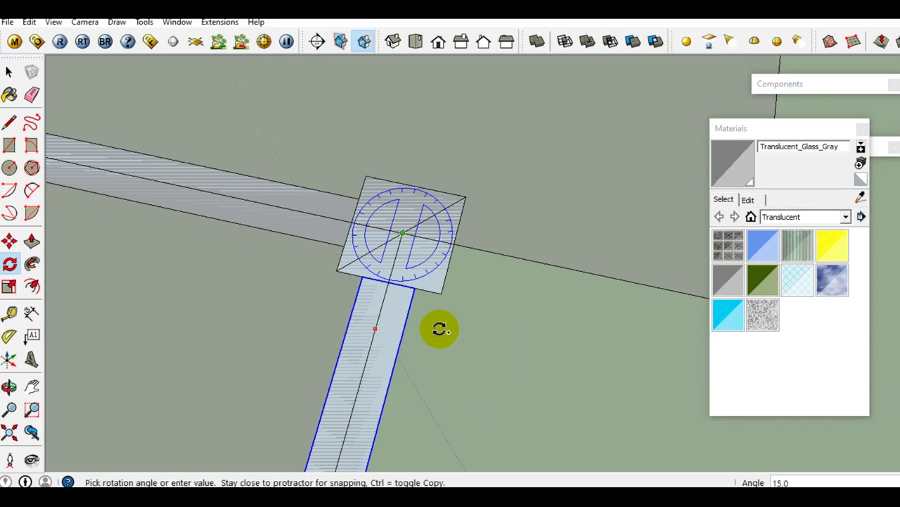
pyautogui.click(545, 263)
pyautogui.press('space')
pyautogui.scroll(-2, 488, 302)
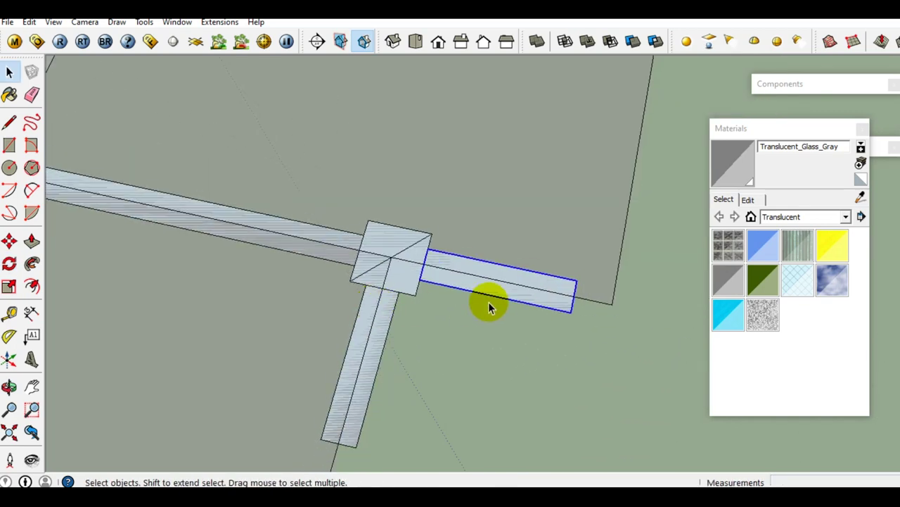
pyautogui.scroll(3, 386, 302)
pyautogui.scroll(2, 383, 304)
pyautogui.scroll(2, 384, 308)
pyautogui.hotkey('ctrl', 'v')
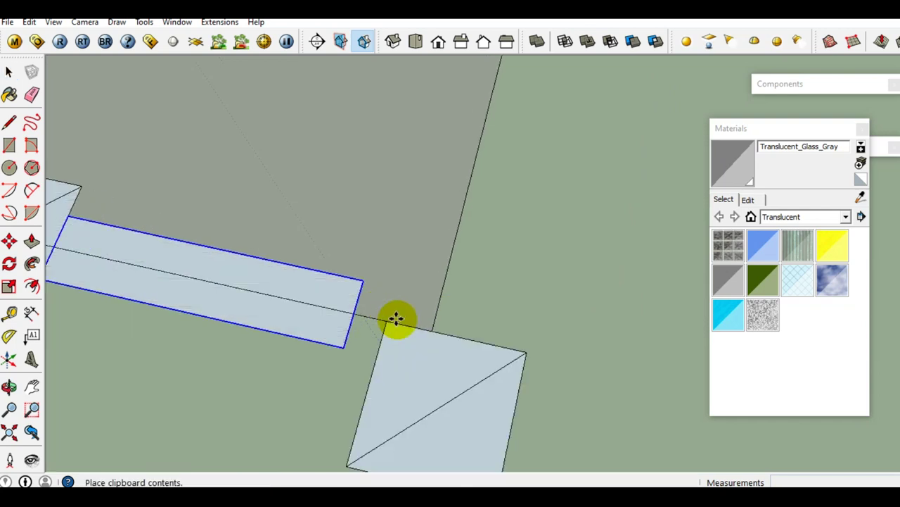
# Move the pasted column-and-beam copy so its block sits at the beam's end
pyautogui.click(404, 242)
pyautogui.press('m')
pyautogui.click(460, 316)
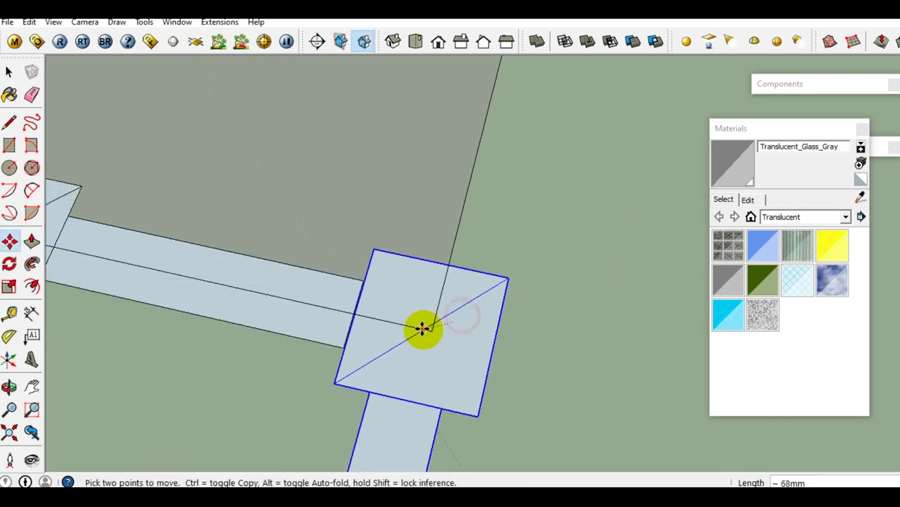
pyautogui.click(428, 328)
pyautogui.press('space')
# Stretch the long beam to reach the column block
pyautogui.click(342, 338)
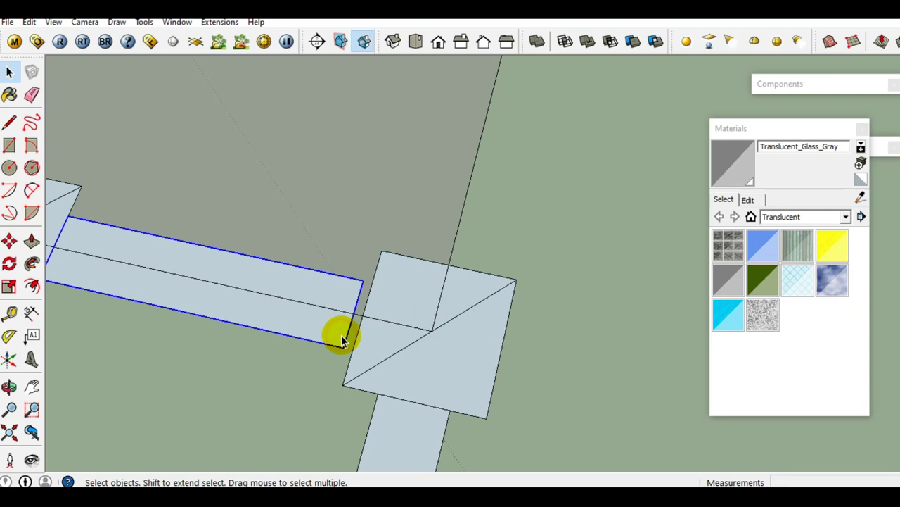
pyautogui.press('s')
pyautogui.click(356, 315)
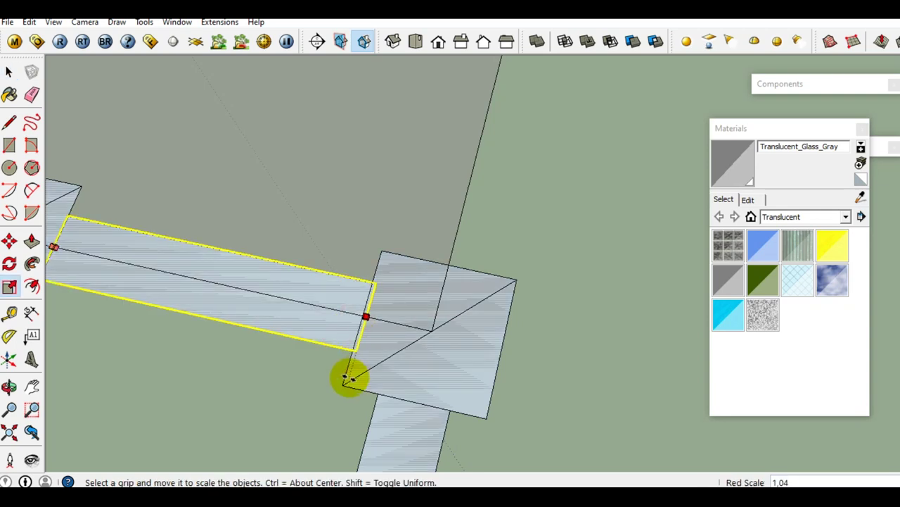
pyautogui.click(346, 378)
pyautogui.press('space')
pyautogui.scroll(-3, 372, 306)
pyautogui.scroll(2, 372, 307)
pyautogui.scroll(2, 373, 315)
# Extend the beam further until it reaches the corner
pyautogui.press('s')
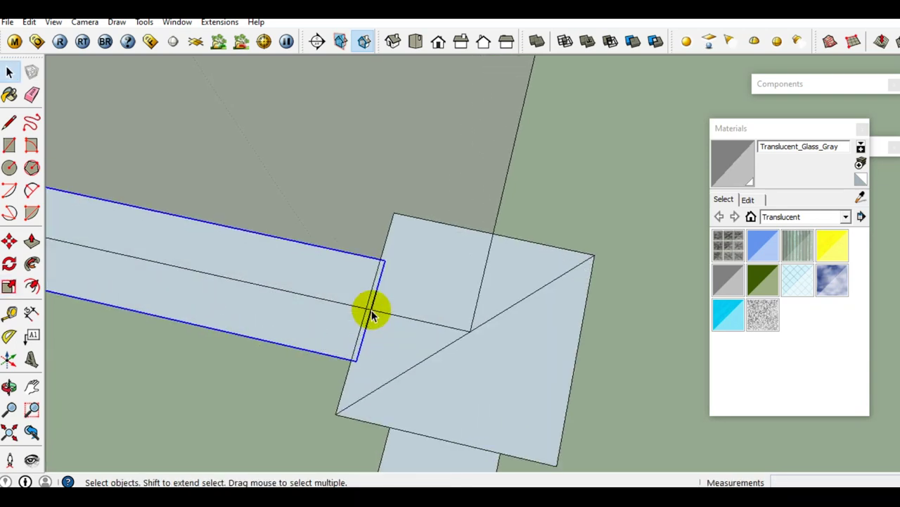
pyautogui.click(370, 309)
pyautogui.click(339, 398)
pyautogui.press('space')
pyautogui.scroll(-2, 384, 329)
# Rotate the copied column block and beam about the block to stand upright
pyautogui.click(421, 356)
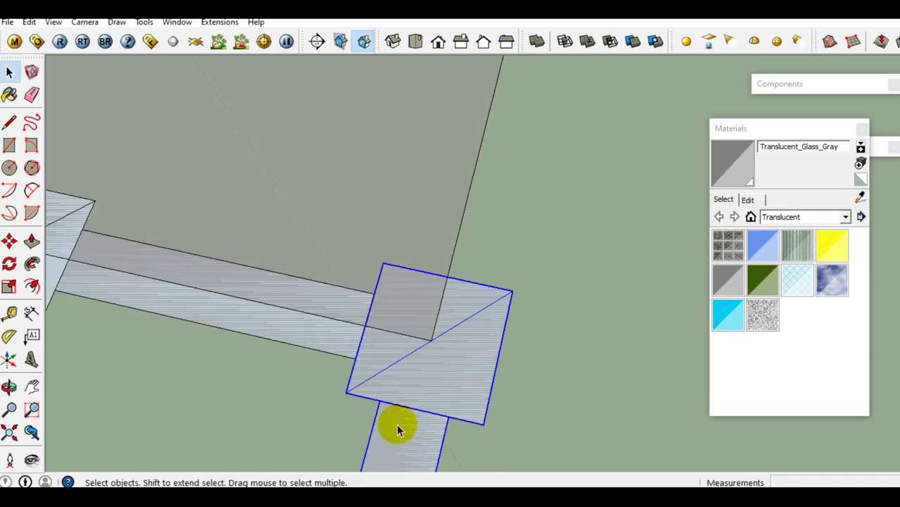
pyautogui.press('q')
pyautogui.click(431, 340)
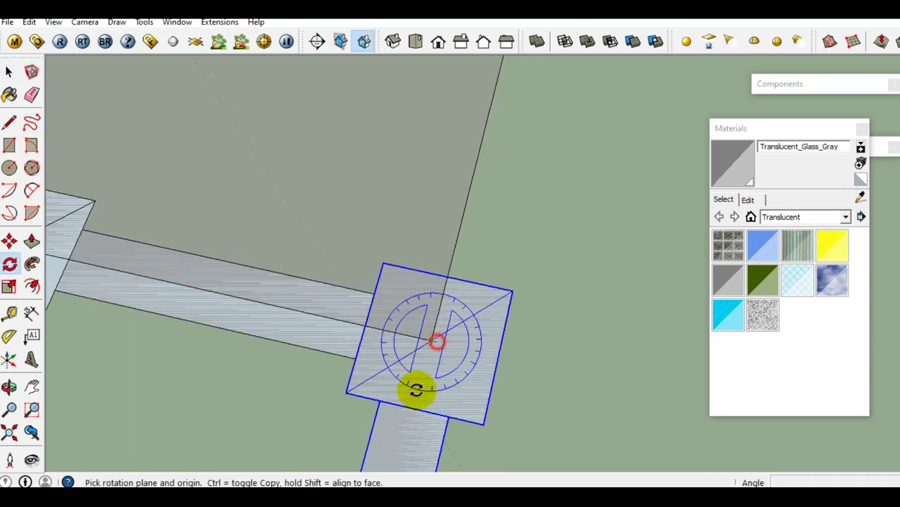
pyautogui.click(398, 437)
pyautogui.click(467, 211)
pyautogui.press('space')
pyautogui.scroll(-2, 478, 264)
pyautogui.moveTo(479, 264)
pyautogui.mouseDown(button='middle')
pyautogui.moveTo(376, 183)
pyautogui.moveTo(365, 298)
pyautogui.moveTo(336, 263)
pyautogui.mouseUp(button='middle')
pyautogui.scroll(3, 329, 302)
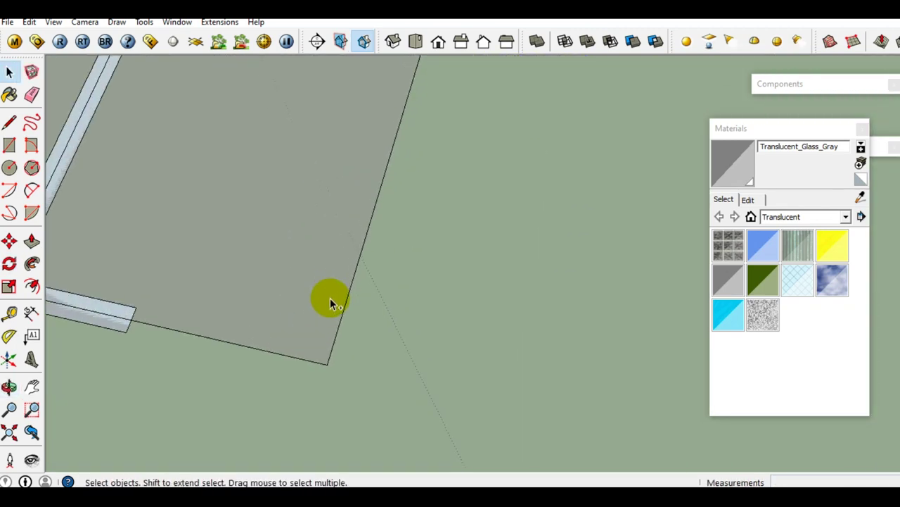
# Place another column-and-beam copy on the plate corner with its beam along the plate edge
pyautogui.hotkey('ctrl', 'v')
pyautogui.click(396, 313)
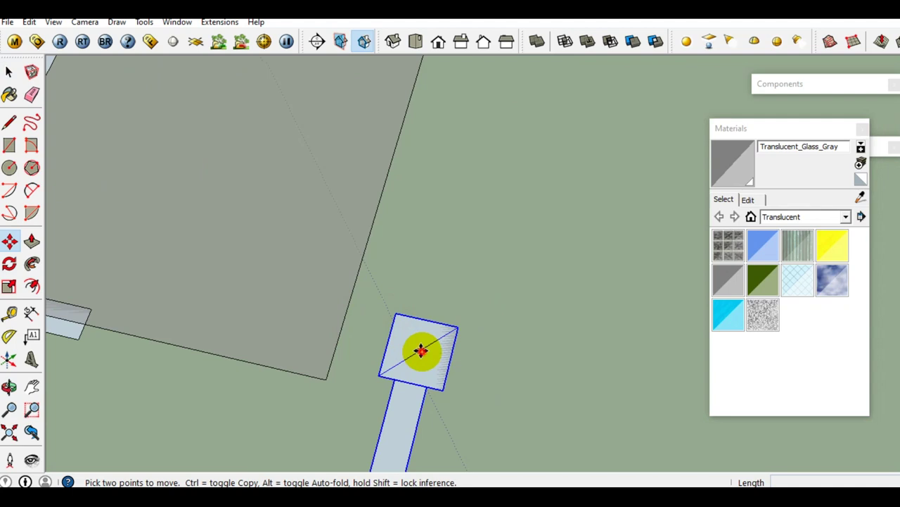
pyautogui.click(420, 351)
pyautogui.click(320, 376)
pyautogui.press('space')
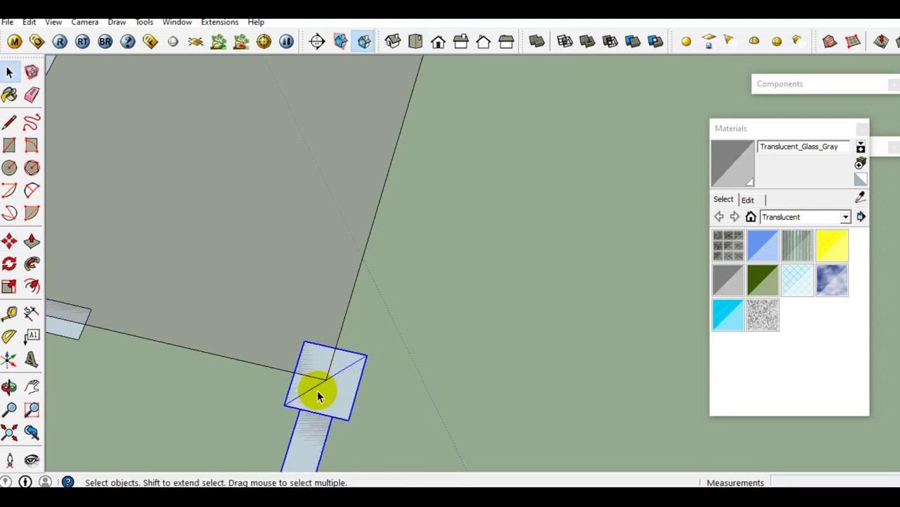
pyautogui.press('q')
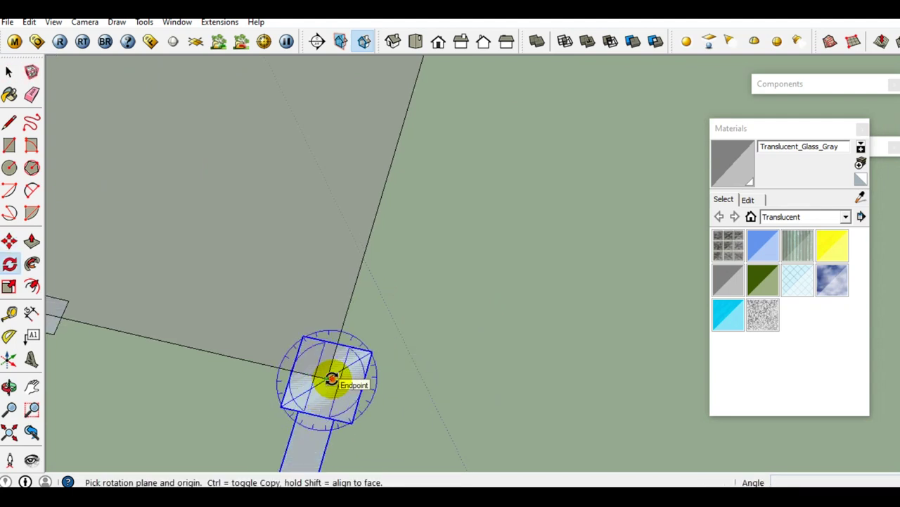
pyautogui.moveTo(331, 378); pyautogui.dragTo(309, 437)
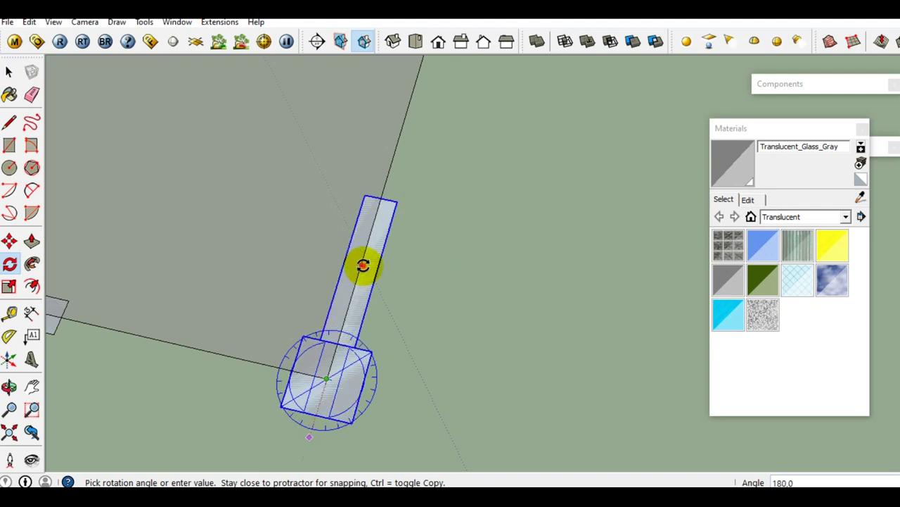
pyautogui.click(363, 265)
pyautogui.press('space')
# Stretch the short left beam toward the next column
pyautogui.moveTo(311, 331); pyautogui.dragTo(252, 341, button='middle')
pyautogui.scroll(2, 211, 320)
pyautogui.click(173, 302)
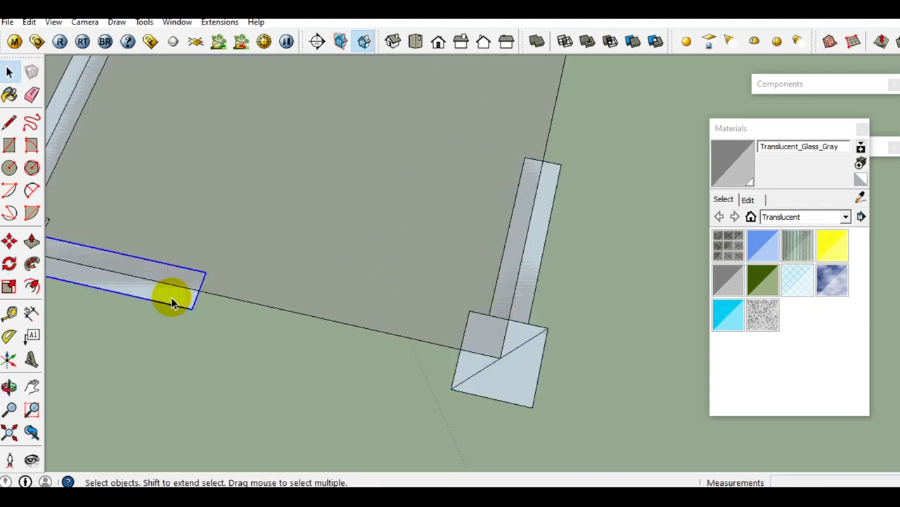
pyautogui.moveTo(173, 301); pyautogui.dragTo(190, 310, button='middle')
pyautogui.press('s')
pyautogui.moveTo(202, 291)
pyautogui.mouseDown()
pyautogui.moveTo(442, 374)
pyautogui.moveTo(512, 415)
pyautogui.mouseUp()
pyautogui.click(513, 412)
pyautogui.press('space')
pyautogui.scroll(-3, 287, 380)
pyautogui.moveTo(287, 380)
pyautogui.mouseDown(button='middle')
pyautogui.moveTo(435, 339)
pyautogui.moveTo(63, 312)
pyautogui.moveTo(192, 241)
pyautogui.moveTo(446, 267)
pyautogui.mouseUp(button='middle')
pyautogui.scroll(3, 407, 301)
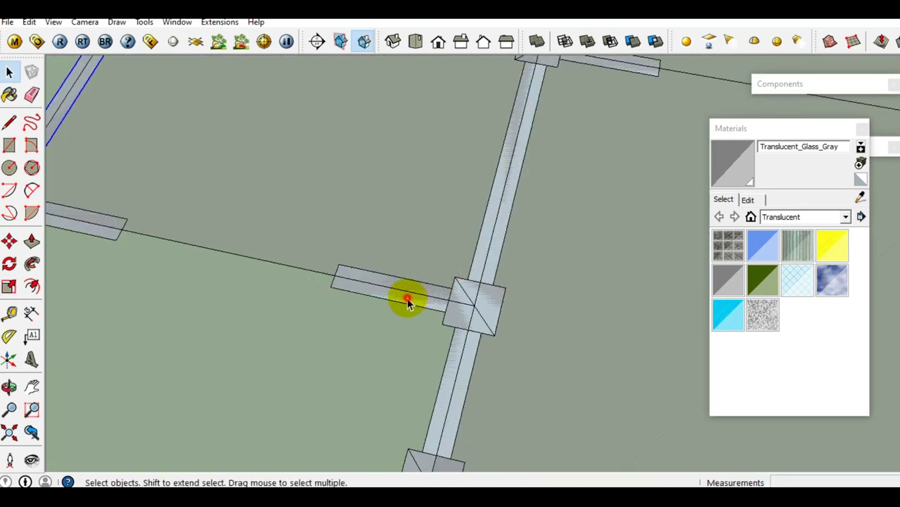
pyautogui.scroll(1, 104, 243)
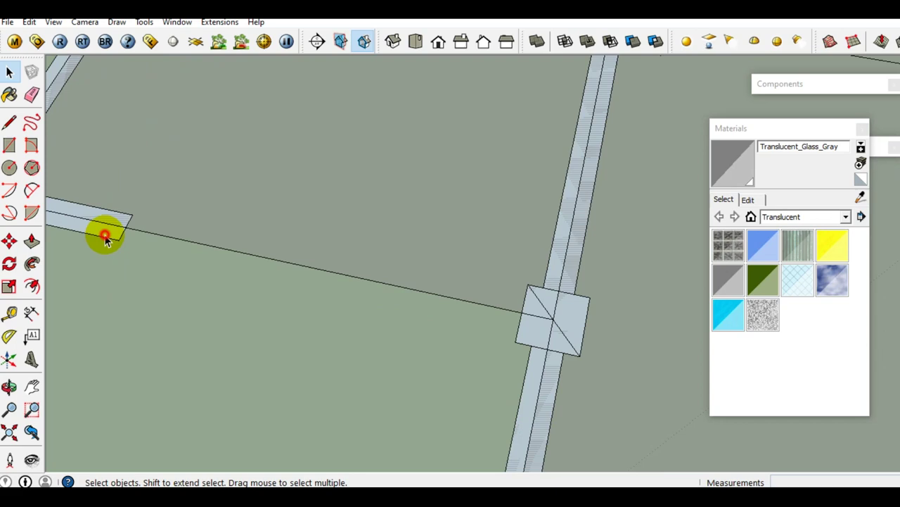
# Resize the selected beam further so it meets the joint
pyautogui.press('s')
pyautogui.moveTo(126, 227); pyautogui.dragTo(513, 341)
pyautogui.press('space')
pyautogui.scroll(-3, 282, 241)
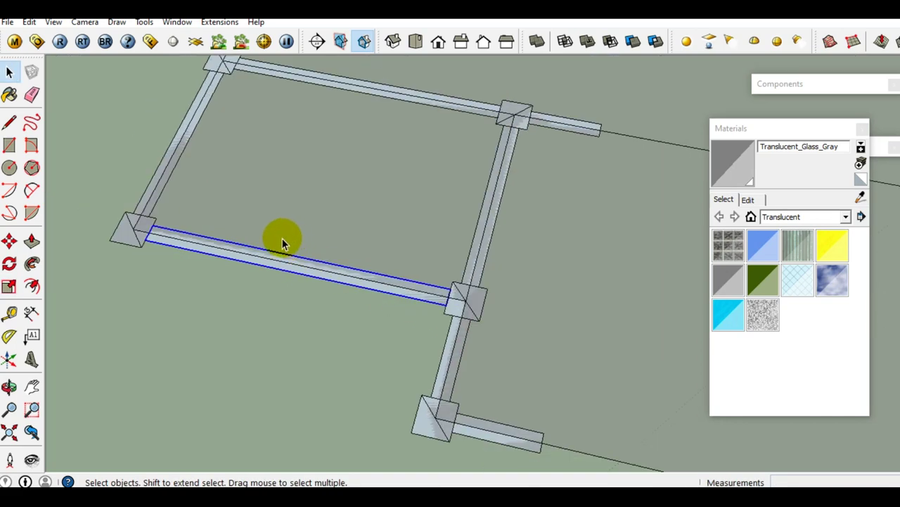
pyautogui.moveTo(282, 241); pyautogui.dragTo(404, 289, button='middle')
pyautogui.scroll(2, 338, 323)
pyautogui.scroll(2, 299, 334)
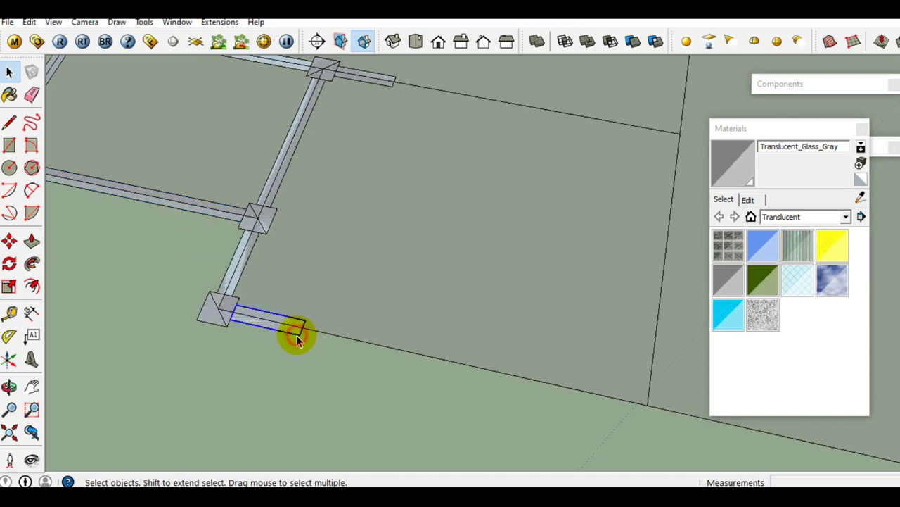
pyautogui.scroll(-3, 309, 295)
pyautogui.scroll(2, 348, 211)
pyautogui.scroll(1, 356, 179)
pyautogui.scroll(1, 356, 169)
# Lengthen both short stub beams together along the plate edges
pyautogui.keyDown('shift'); pyautogui.click(357, 171); pyautogui.keyUp('shift')
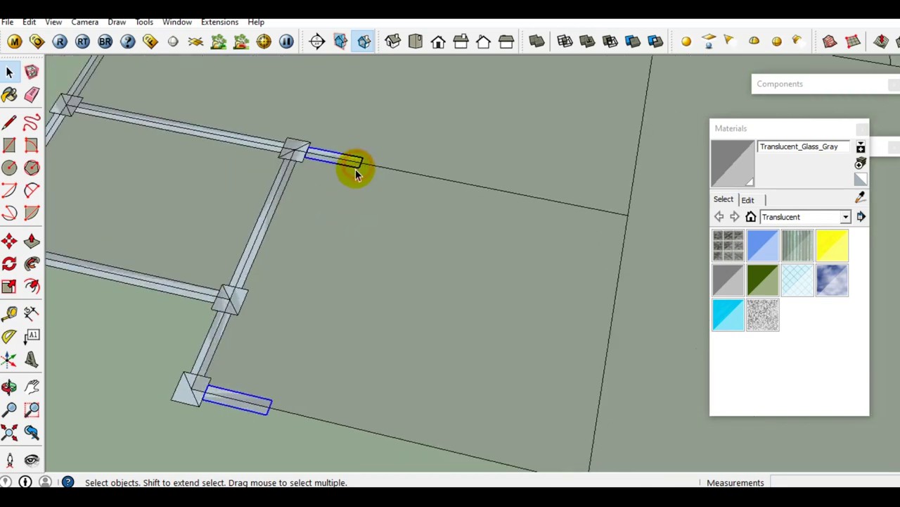
pyautogui.scroll(-2, 356, 176)
pyautogui.press('s')
pyautogui.moveTo(326, 255); pyautogui.dragTo(456, 440)
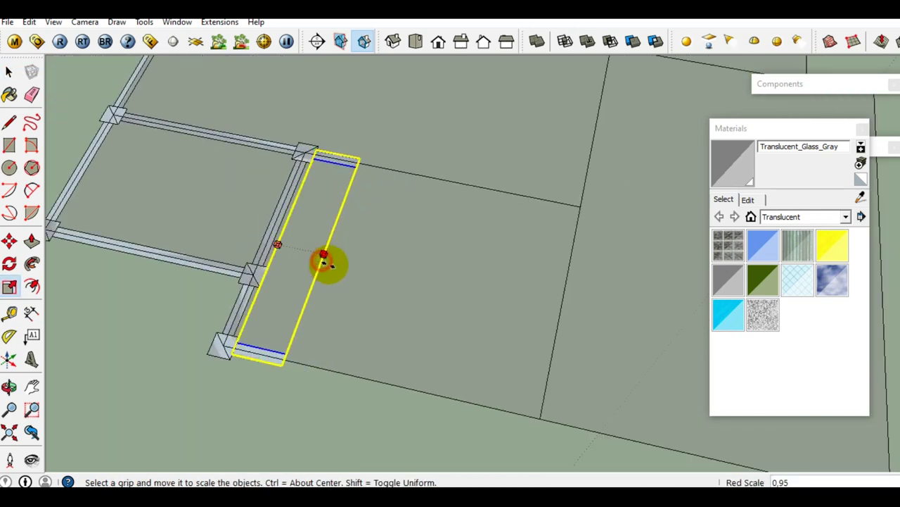
pyautogui.press('space')
pyautogui.scroll(4, 485, 394)
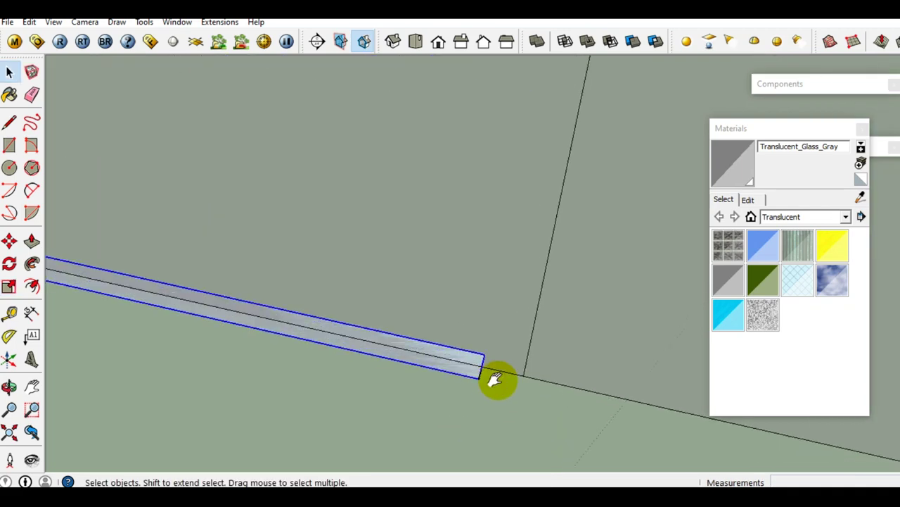
pyautogui.scroll(2, 422, 415)
pyautogui.hotkey('ctrl', 'v')
pyautogui.scroll(1, 475, 384)
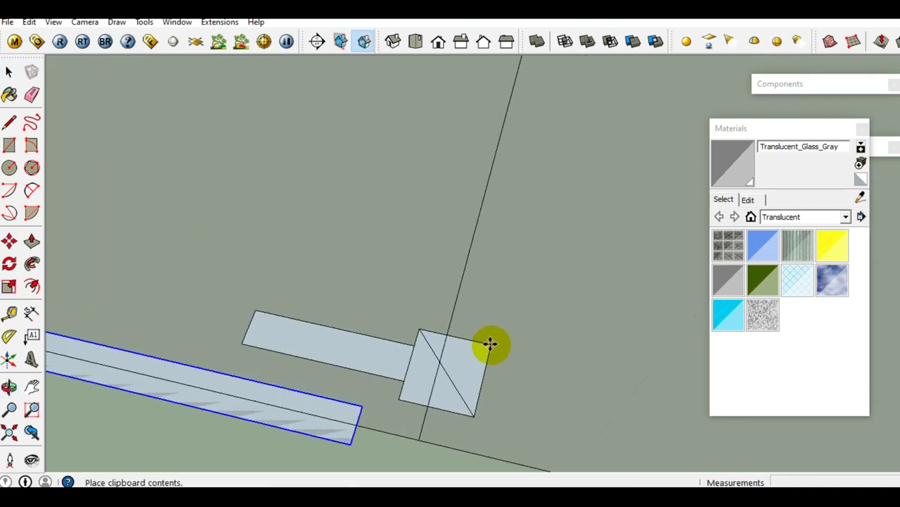
# Place the pasted column-and-beam copy at the end of the existing beam
pyautogui.click(541, 335)
pyautogui.press('m')
pyautogui.moveTo(497, 362); pyautogui.dragTo(419, 438)
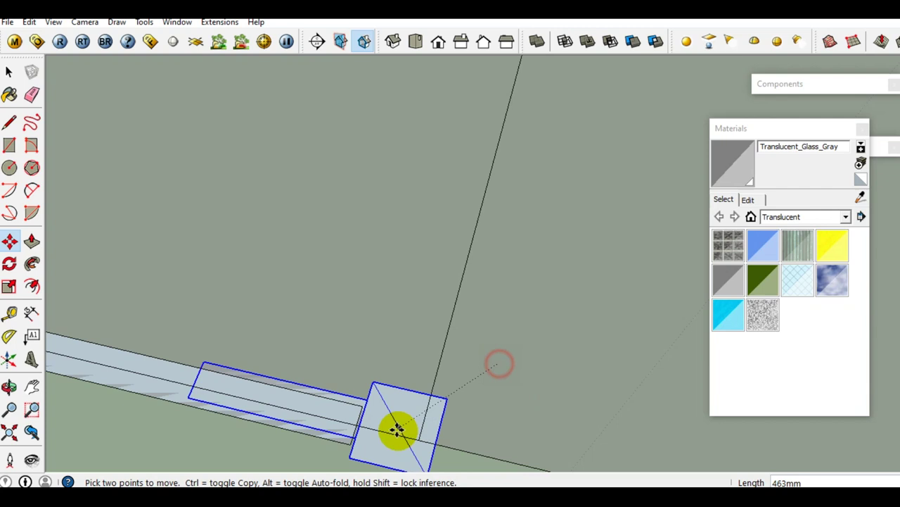
pyautogui.click(399, 437)
pyautogui.press('space')
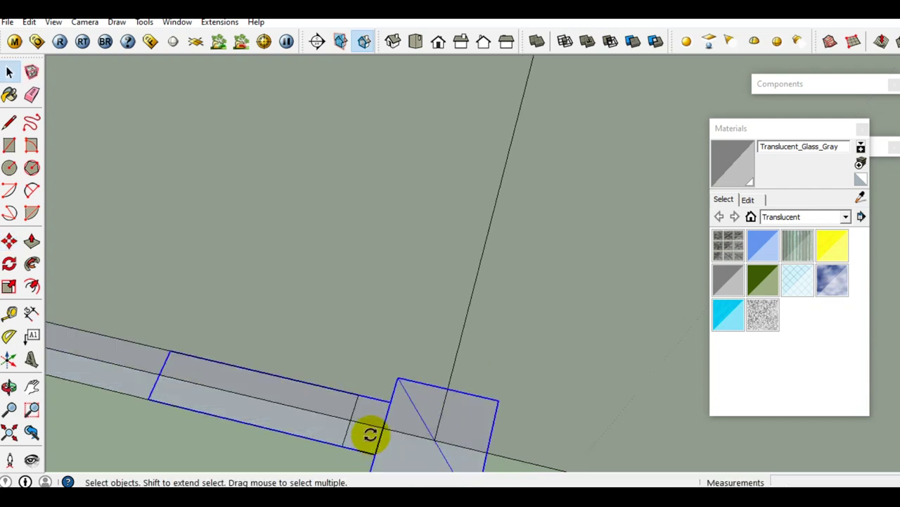
# Rotate the copy 90° around its column so the beam runs along the other plate edge
pyautogui.press('q')
pyautogui.click(432, 439)
pyautogui.click(320, 412)
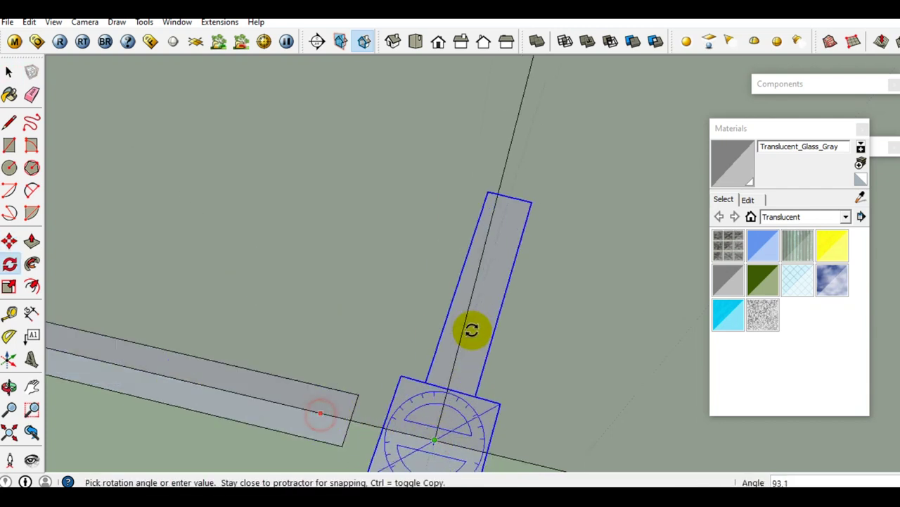
pyautogui.click(466, 313)
pyautogui.press('space')
# Stretch the long beam so it reaches into the new column block
pyautogui.click(373, 394)
pyautogui.press('s')
pyautogui.moveTo(370, 394); pyautogui.dragTo(394, 437)
pyautogui.press('space')
# Rotate the upright short beam 90° so it extends sideways from the column block
pyautogui.moveTo(444, 413); pyautogui.dragTo(482, 358, button='middle')
pyautogui.click(479, 362)
pyautogui.keyDown('shift'); pyautogui.moveTo(488, 408); pyautogui.dragTo(454, 318, button='middle'); pyautogui.keyUp('shift')
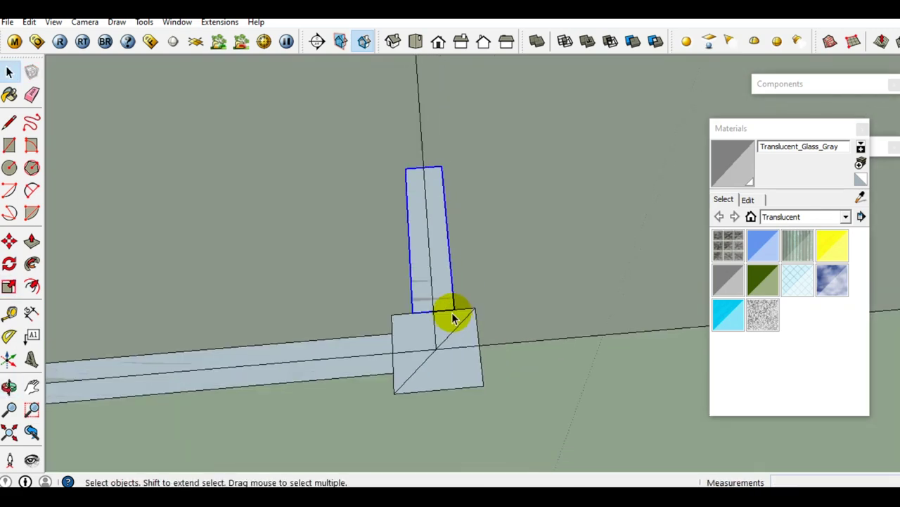
pyautogui.press('q')
pyautogui.scroll(2, 444, 345)
pyautogui.click(432, 360)
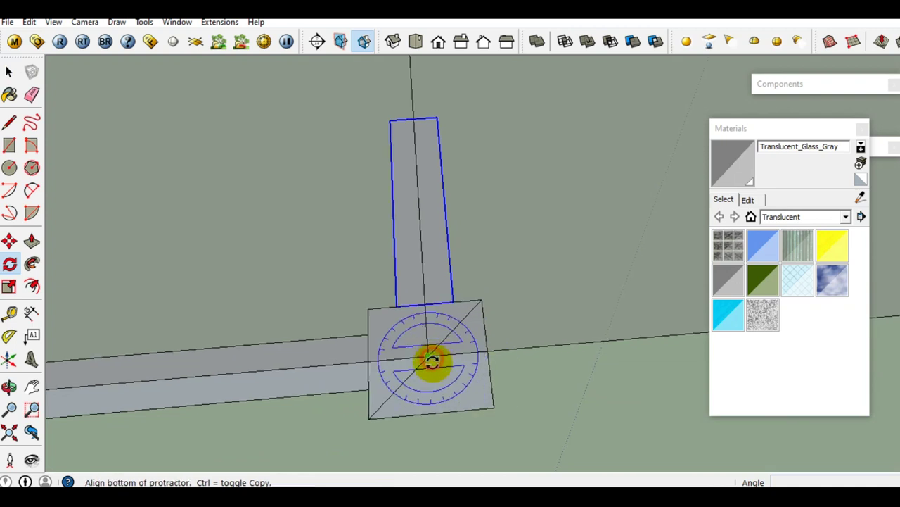
pyautogui.moveTo(432, 360); pyautogui.dragTo(428, 252)
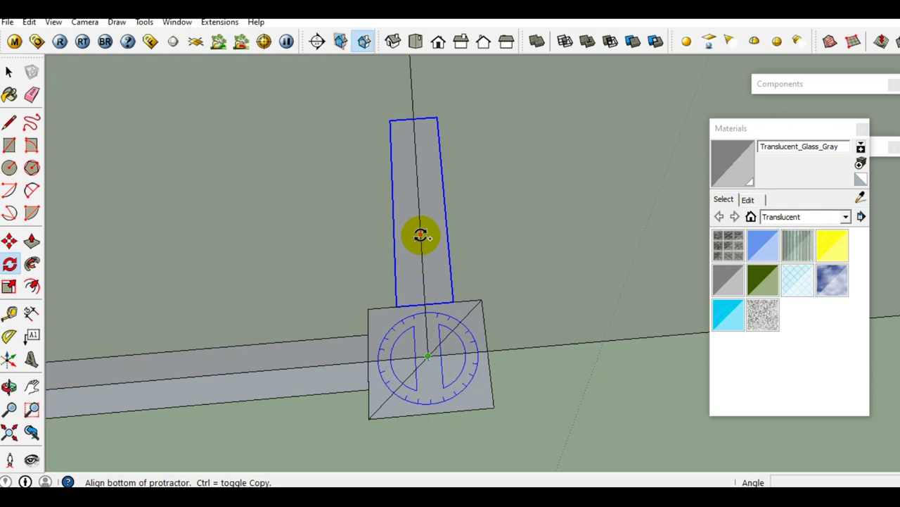
pyautogui.click(421, 235)
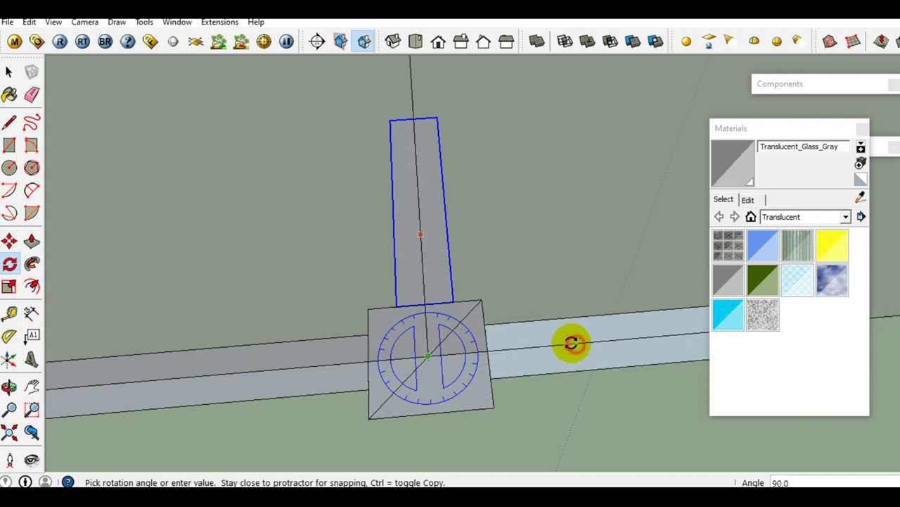
pyautogui.click(576, 344)
pyautogui.press('space')
pyautogui.moveTo(217, 349); pyautogui.dragTo(294, 344, button='middle')
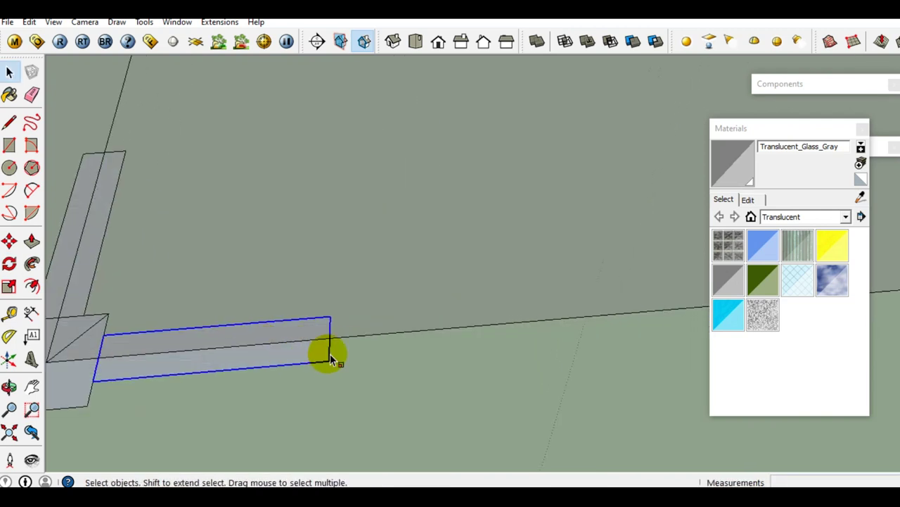
# Stretch the interior column's beam 3.90 times to reach the opposite frame beam
pyautogui.press('s')
pyautogui.click(330, 338)
pyautogui.scroll(-1, 312, 336)
pyautogui.scroll(-3, 281, 331)
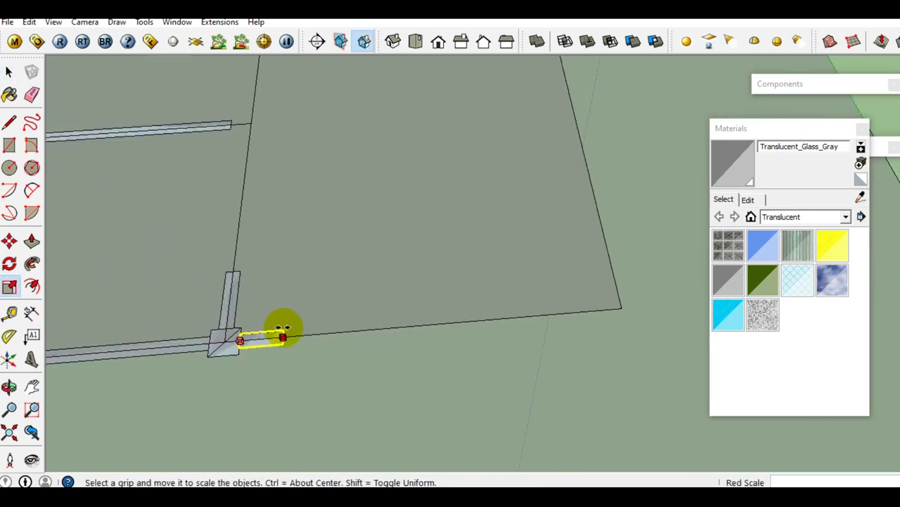
pyautogui.scroll(4, 531, 314)
pyautogui.click(510, 309)
# Paste a column-and-beam copy and move it onto the plate's far corner
pyautogui.press('space')
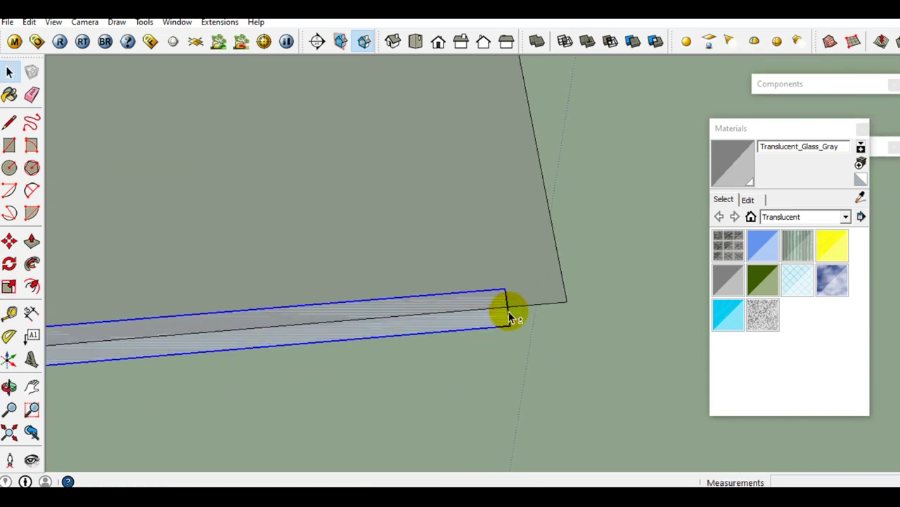
pyautogui.keyDown('shift'); pyautogui.moveTo(513, 312); pyautogui.dragTo(483, 352, button='middle'); pyautogui.keyUp('shift')
pyautogui.hotkey('ctrl', 'v')
pyautogui.click(629, 291)
pyautogui.press('m')
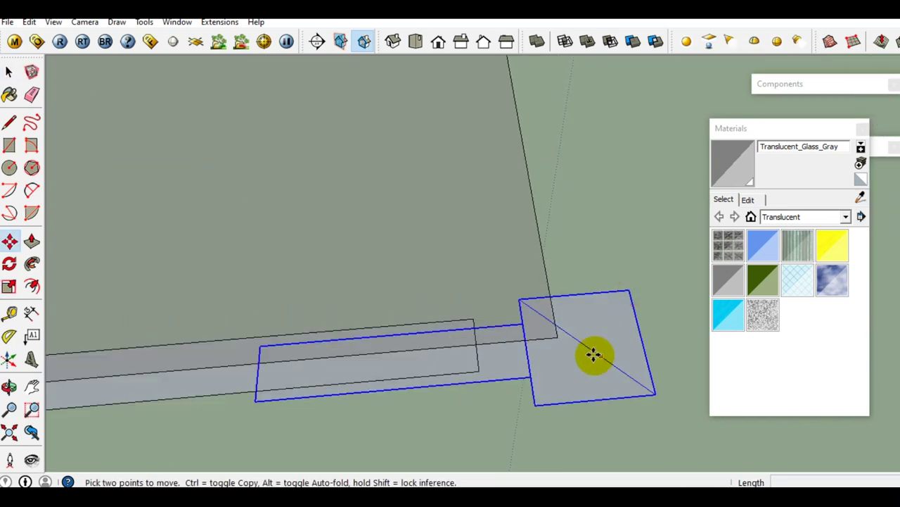
pyautogui.click(586, 344)
pyautogui.click(553, 336)
pyautogui.press('space')
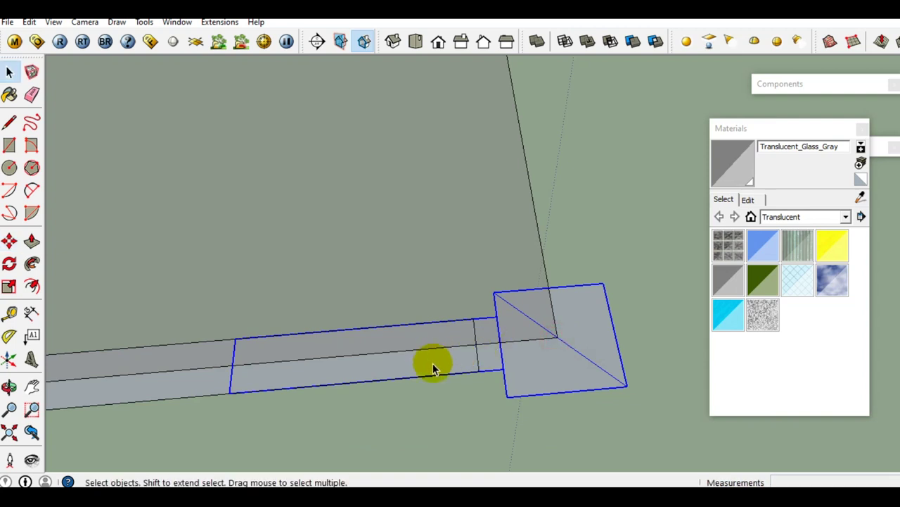
# Turn the corner copy's beam 90° to run along the plate edge
pyautogui.click(556, 338)
pyautogui.click(450, 345)
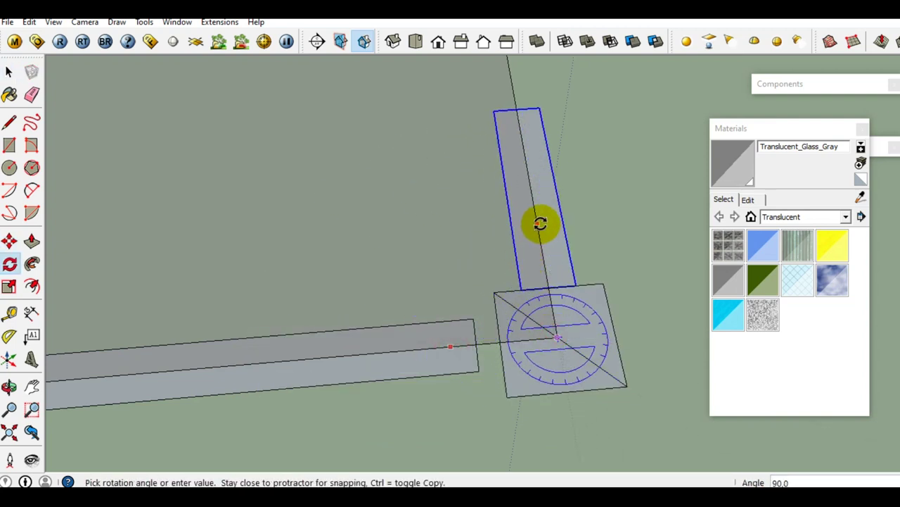
pyautogui.click(539, 221)
pyautogui.press('space')
# Stretch the horizontal beam so its end reaches the corner column
pyautogui.click(471, 371)
pyautogui.press('s')
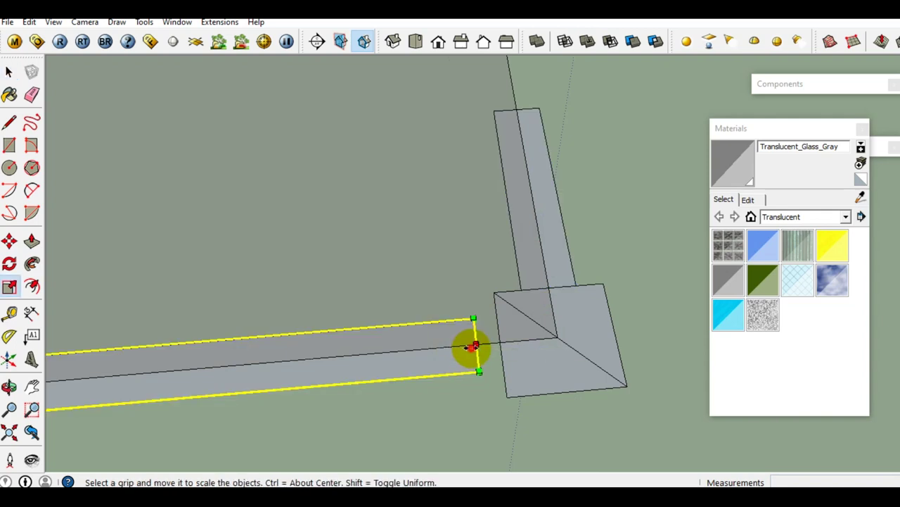
pyautogui.moveTo(476, 345); pyautogui.dragTo(508, 387)
pyautogui.press('space')
# Stretch the short upright beam to the next corner, then paste another column-and-beam copy
pyautogui.moveTo(524, 339)
pyautogui.mouseDown(button='middle')
pyautogui.moveTo(336, 324)
pyautogui.moveTo(314, 288)
pyautogui.mouseUp(button='middle')
pyautogui.click(309, 299)
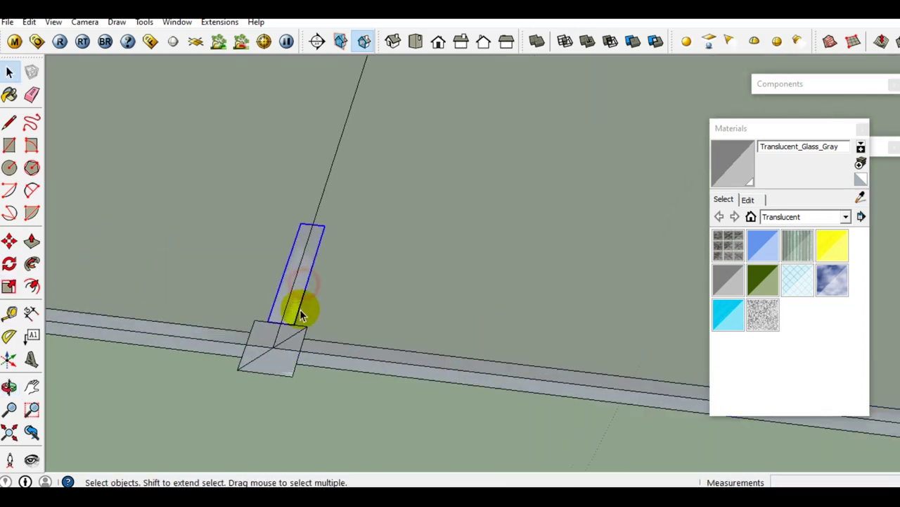
pyautogui.press('s')
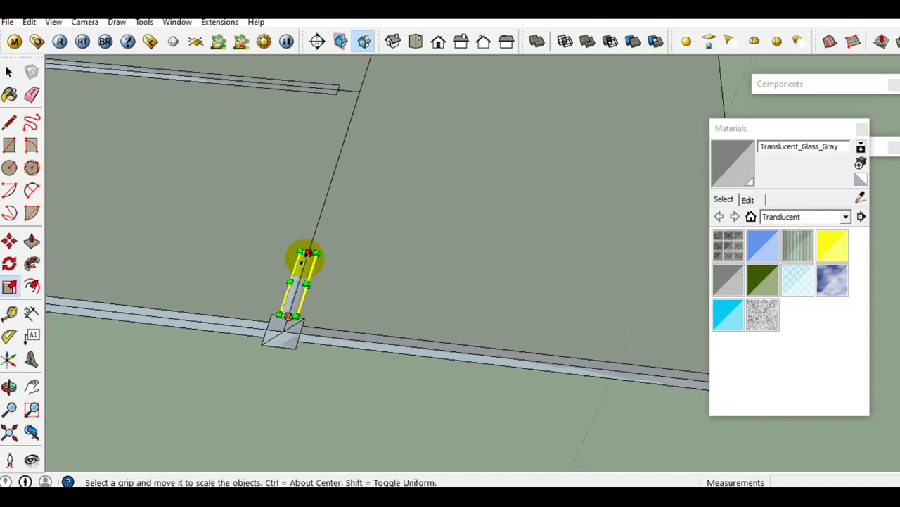
pyautogui.moveTo(309, 251); pyautogui.dragTo(332, 156)
pyautogui.scroll(-2, 325, 145)
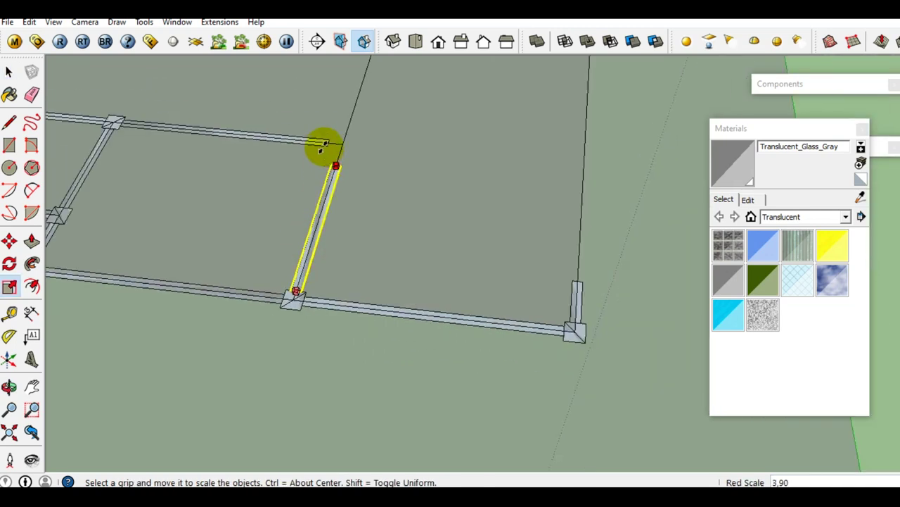
pyautogui.scroll(2, 333, 156)
pyautogui.moveTo(338, 160)
pyautogui.mouseDown(button='middle')
pyautogui.moveTo(338, 232)
pyautogui.moveTo(387, 326)
pyautogui.mouseUp(button='middle')
pyautogui.press('space')
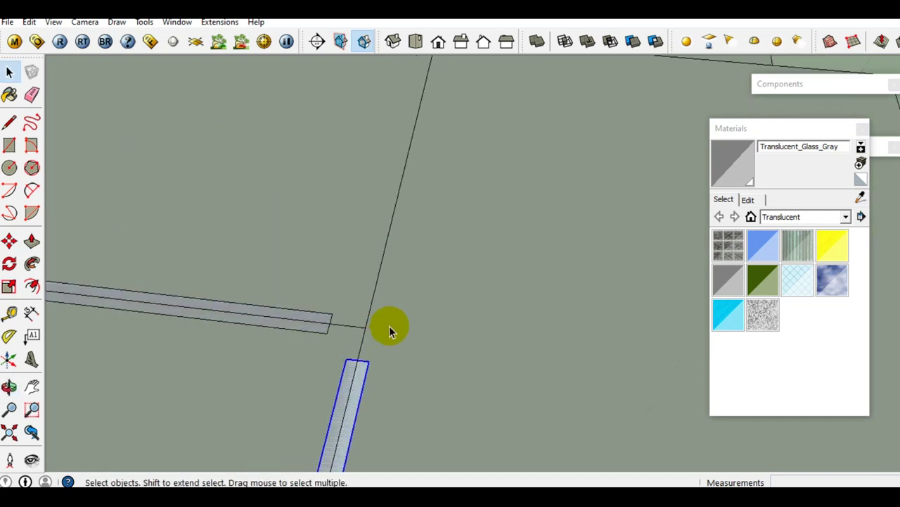
pyautogui.hotkey('ctrl', 'v')
pyautogui.click(506, 280)
# Move the pasted column onto the guideline crossing
pyautogui.press('m')
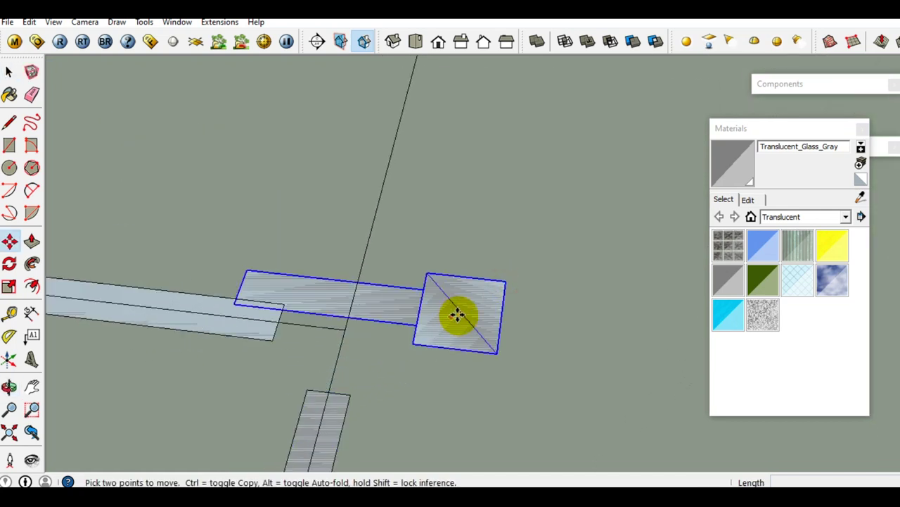
pyautogui.click(458, 314)
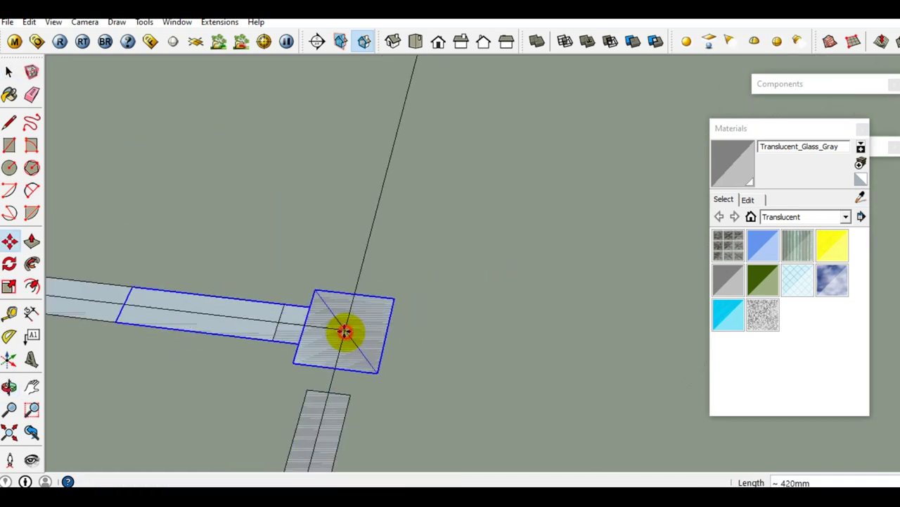
pyautogui.click(344, 332)
pyautogui.press('space')
# Rotate the column's beam 90° to point up the guideline
pyautogui.press('q')
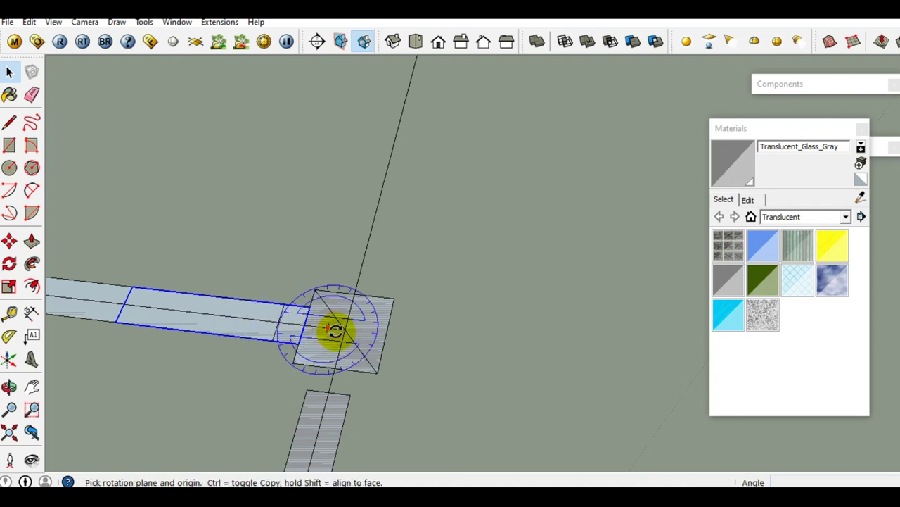
pyautogui.click(344, 330)
pyautogui.click(259, 321)
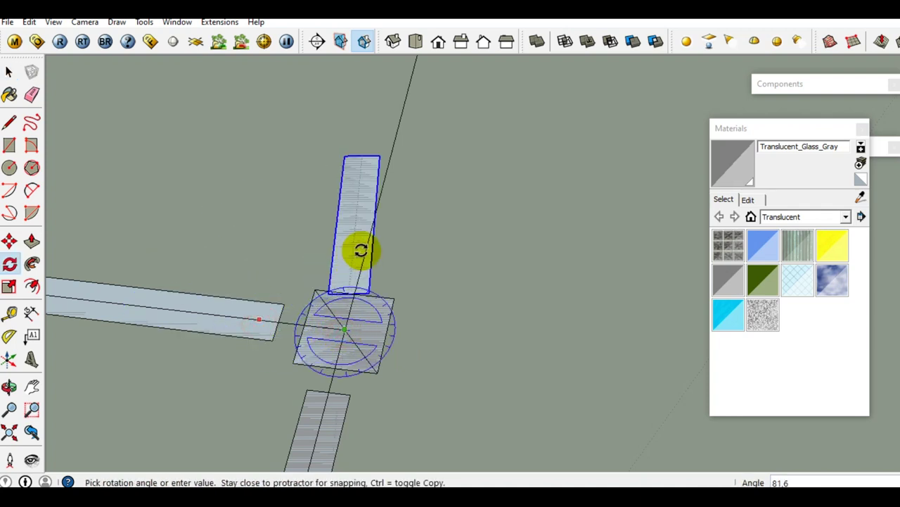
pyautogui.click(368, 245)
pyautogui.press('space')
# Stretch the left beam and the lower beam so both meet the new column
pyautogui.click(248, 343)
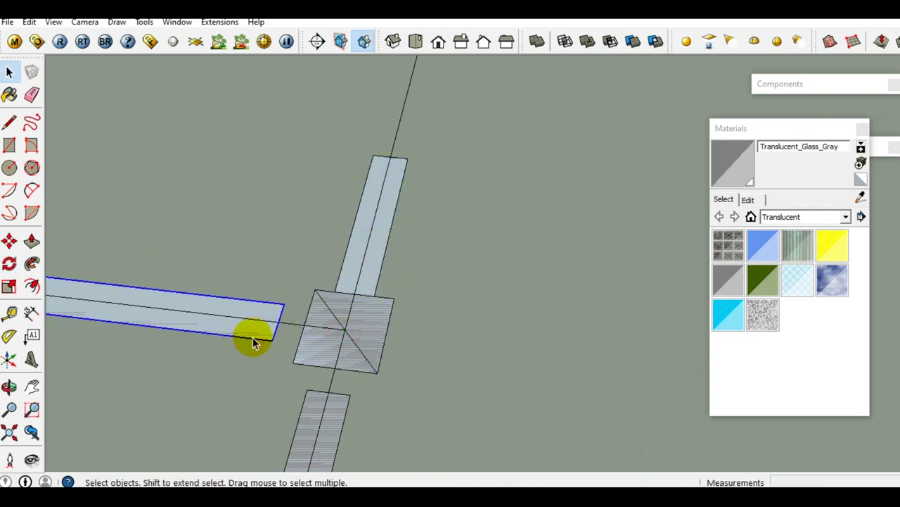
pyautogui.press('s')
pyautogui.moveTo(279, 320); pyautogui.dragTo(299, 326)
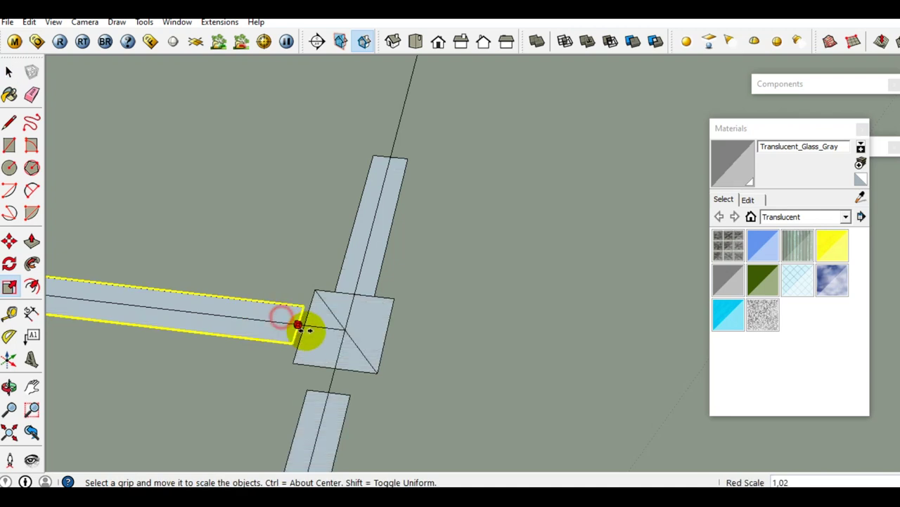
pyautogui.click(296, 354)
pyautogui.press('space')
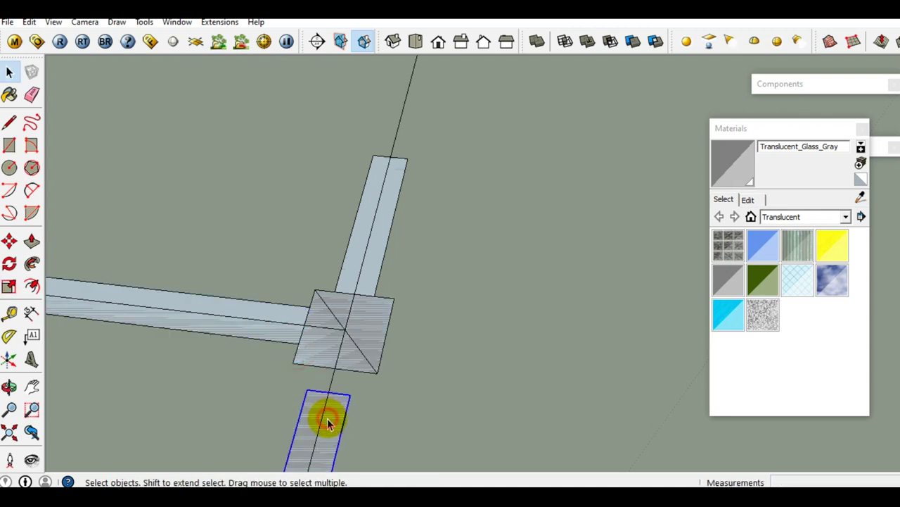
pyautogui.press('s')
pyautogui.moveTo(324, 392); pyautogui.dragTo(371, 368)
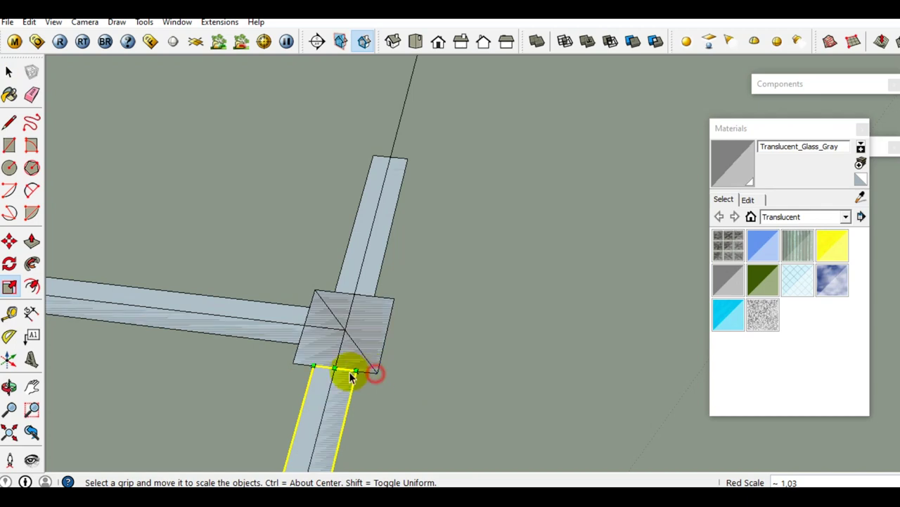
pyautogui.press('space')
# Stretch the upper beam up to the far guideline, then paste another column-and-beam copy
pyautogui.scroll(-2, 350, 329)
pyautogui.moveTo(350, 329)
pyautogui.mouseDown(button='middle')
pyautogui.moveTo(287, 426)
pyautogui.moveTo(307, 409)
pyautogui.mouseUp(button='middle')
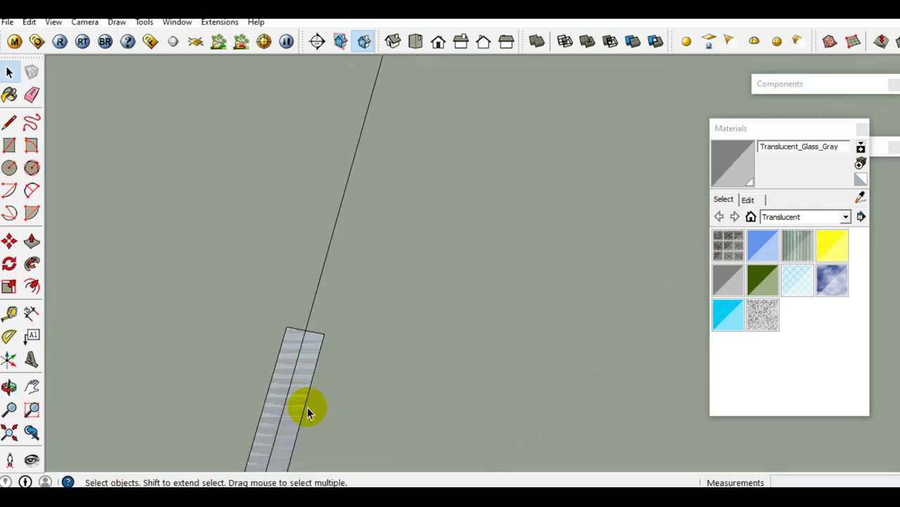
pyautogui.press('s')
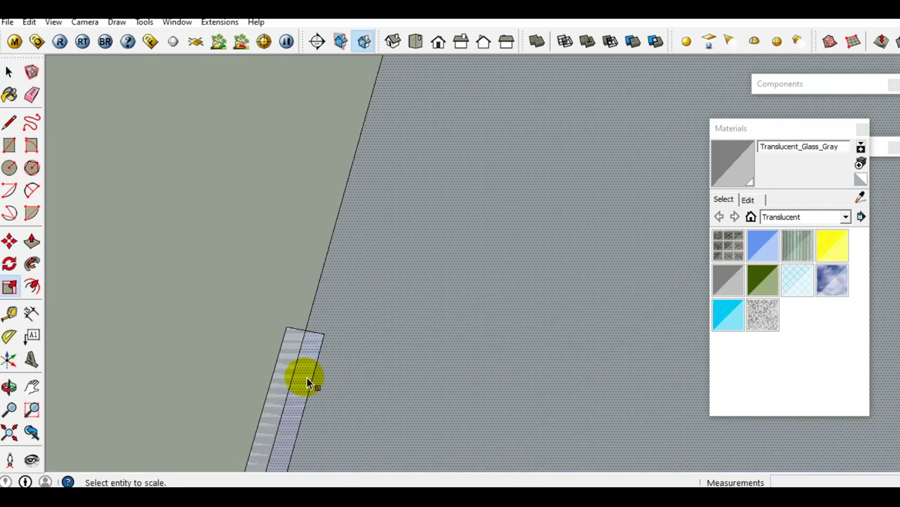
pyautogui.press('space')
pyautogui.click(273, 394)
pyautogui.click(295, 406)
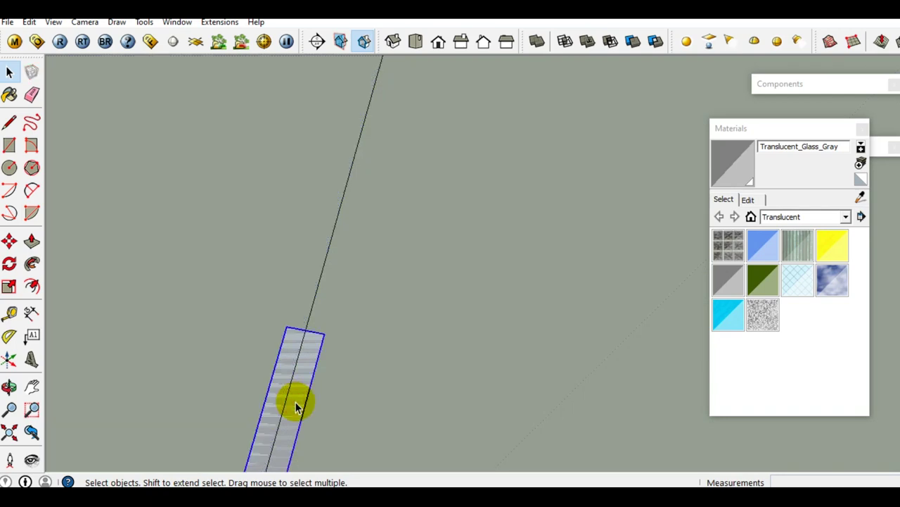
pyautogui.press('s')
pyautogui.scroll(-3, 303, 330)
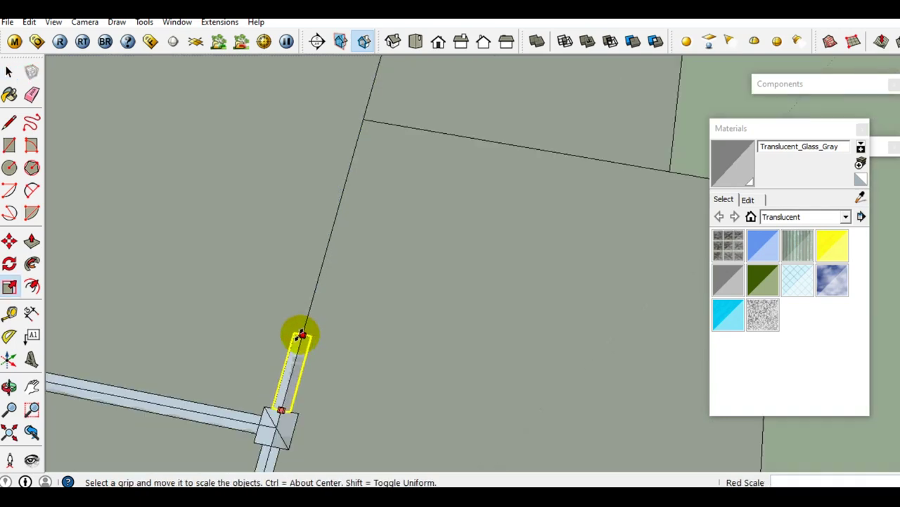
pyautogui.moveTo(298, 332); pyautogui.dragTo(358, 188)
pyautogui.scroll(3, 358, 188)
pyautogui.press('space')
pyautogui.moveTo(338, 202); pyautogui.dragTo(306, 337, button='middle')
pyautogui.hotkey('ctrl', 'v')
# Place the pasted column and beam on the axis crossing
pyautogui.click(397, 248)
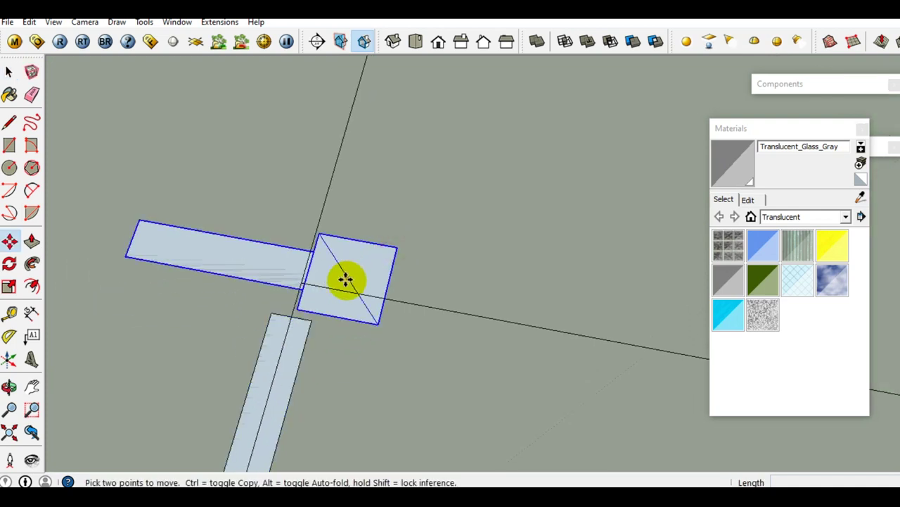
pyautogui.click(302, 285)
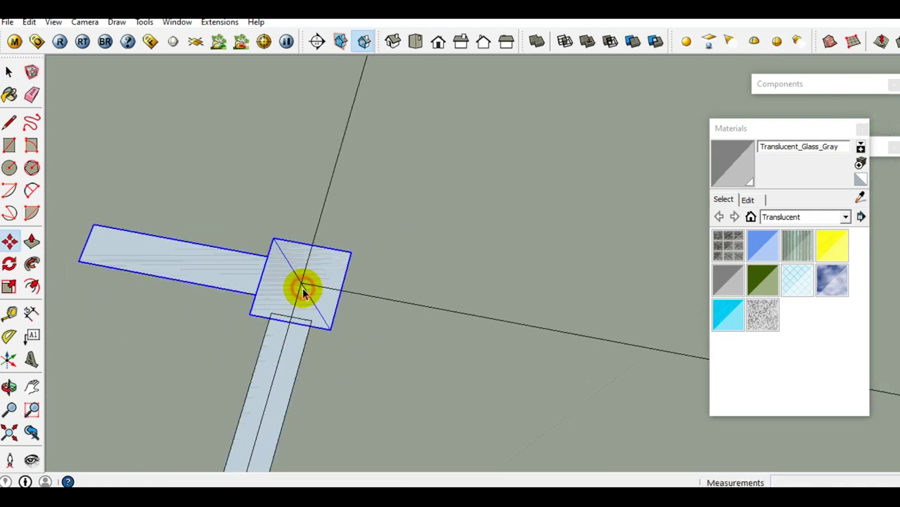
pyautogui.press('space')
pyautogui.click(292, 357)
pyautogui.press('s')
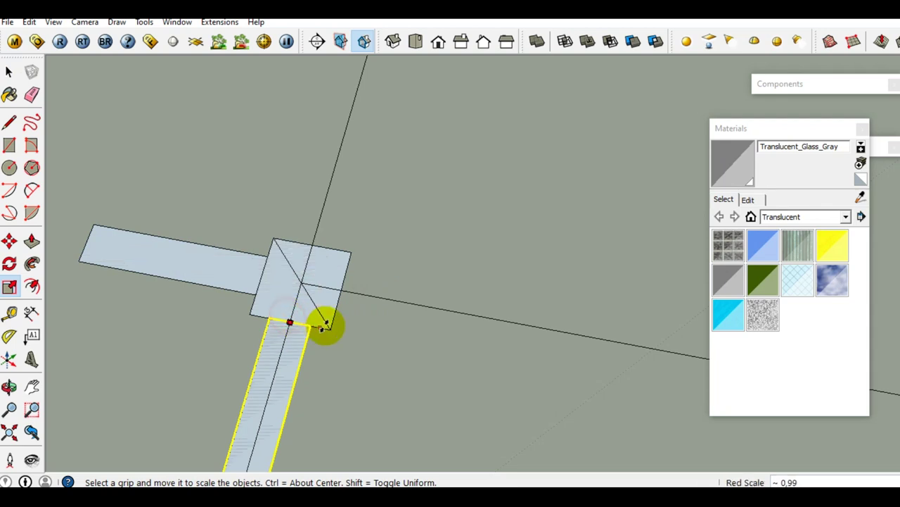
pyautogui.press('space')
# Rotate the pasted horizontal beam 90° around the column so it points upward
pyautogui.click(232, 290)
pyautogui.press('q')
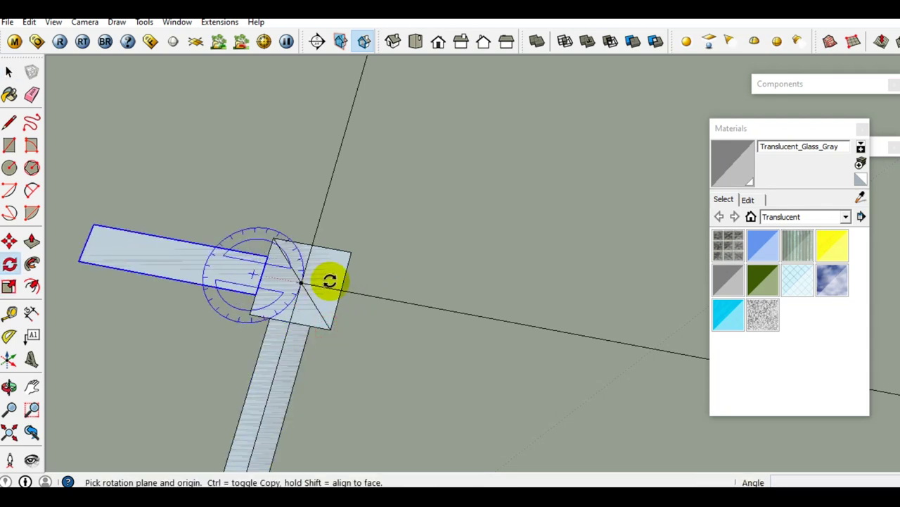
pyautogui.click(302, 283)
pyautogui.click(226, 269)
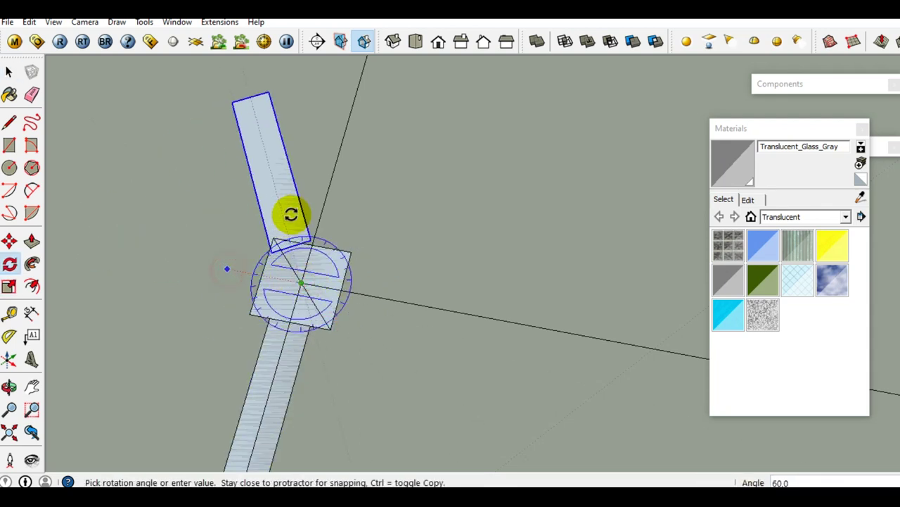
pyautogui.click(323, 197)
pyautogui.press('space')
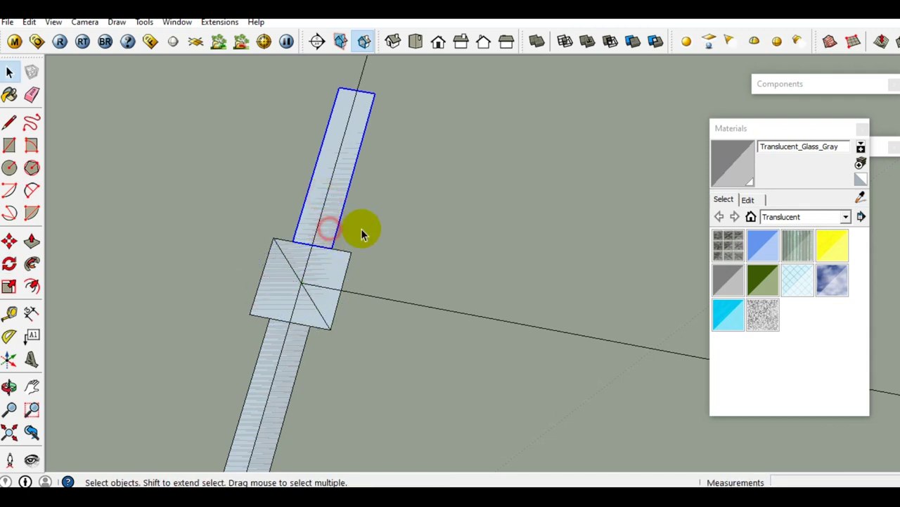
# Rotate the upright beam 90° about the column so it points right
pyautogui.press('q')
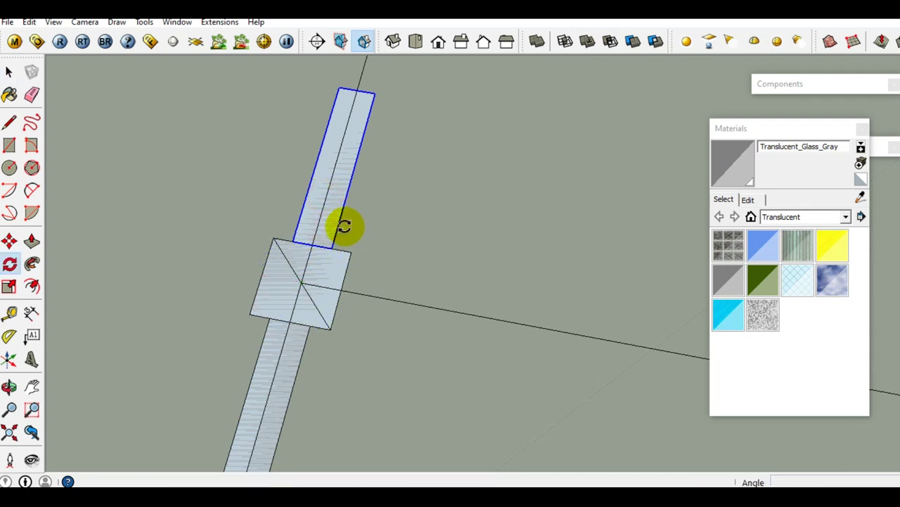
pyautogui.scroll(2, 303, 282)
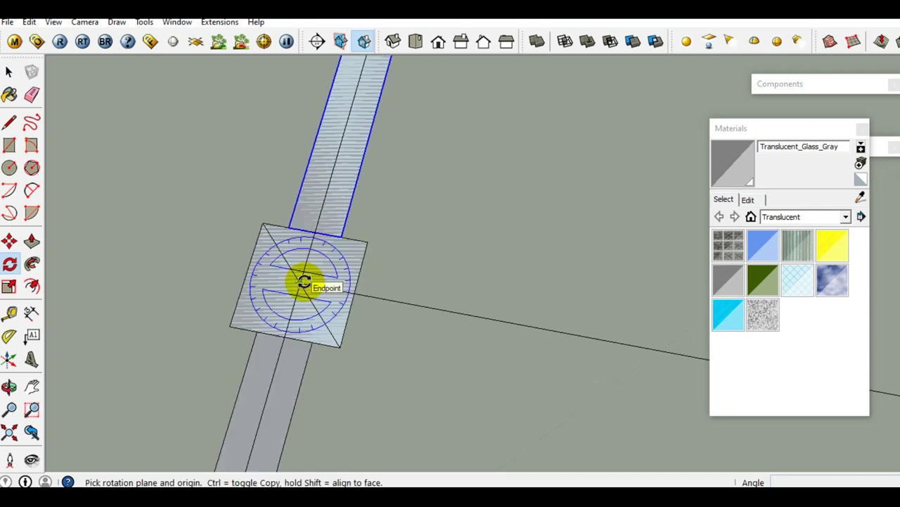
pyautogui.click(303, 283)
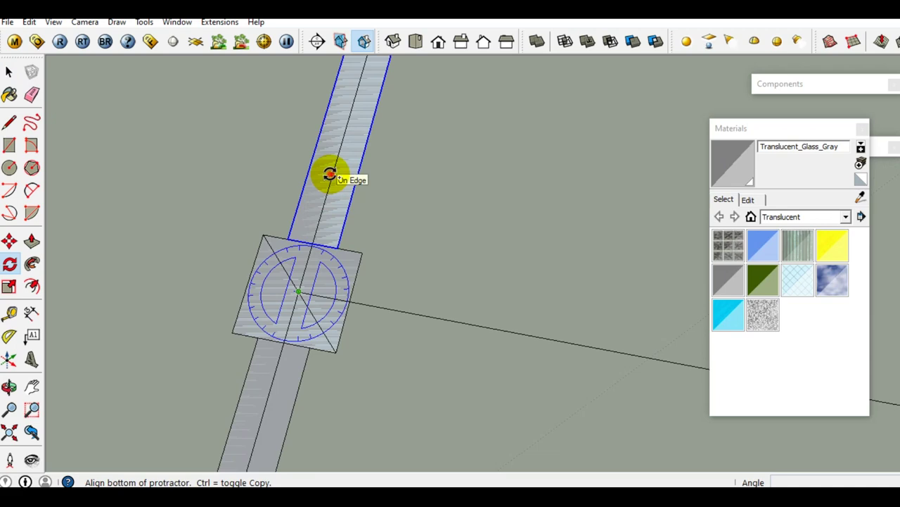
pyautogui.click(330, 175)
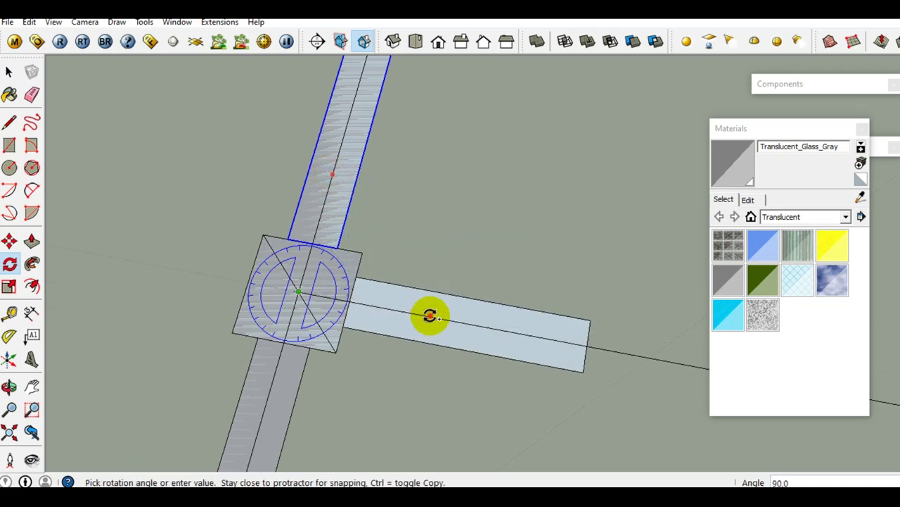
pyautogui.click(429, 317)
pyautogui.press('space')
pyautogui.moveTo(328, 306)
pyautogui.mouseDown(button='middle')
pyautogui.moveTo(282, 257)
pyautogui.moveTo(261, 256)
pyautogui.mouseUp(button='middle')
pyautogui.press('s')
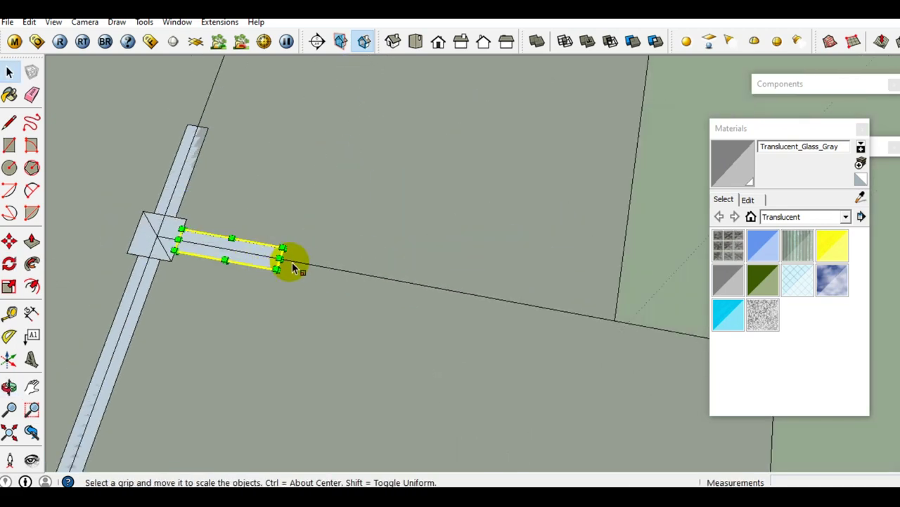
# Stretch the beam 3.80 times toward the plate edge and paste another beam-and-column copy
pyautogui.moveTo(280, 258)
pyautogui.mouseDown()
pyautogui.moveTo(583, 316)
pyautogui.moveTo(565, 320)
pyautogui.mouseUp()
pyautogui.press('space')
pyautogui.scroll(2, 564, 320)
pyautogui.keyDown('shift'); pyautogui.moveTo(565, 320); pyautogui.dragTo(357, 315, button='middle'); pyautogui.keyUp('shift')
pyautogui.hotkey('ctrl', 'v')
pyautogui.click(521, 285)
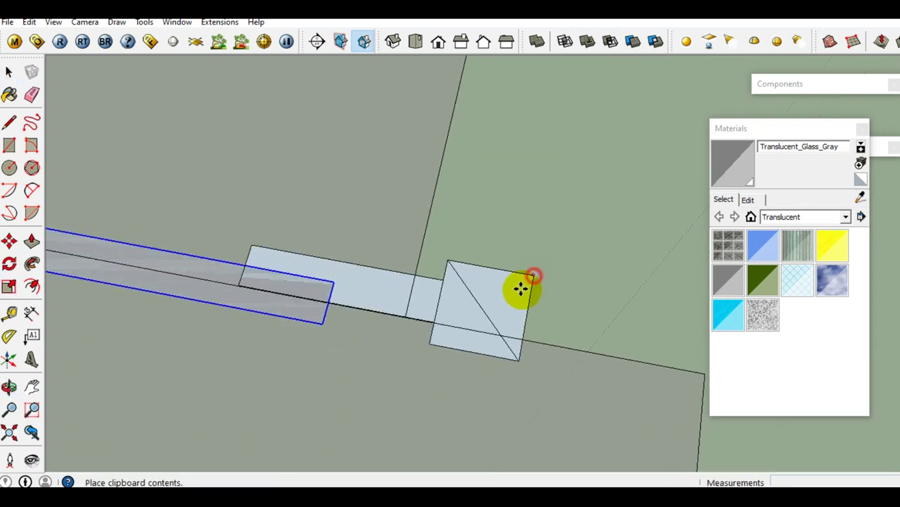
# Move the pasted copy onto the existing column and stretch its beam slightly longer
pyautogui.press('m')
pyautogui.click(477, 310)
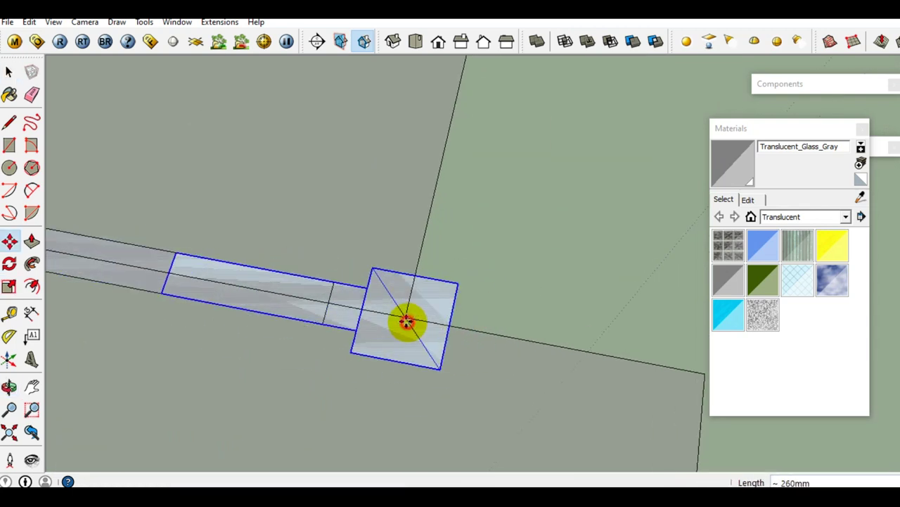
pyautogui.click(407, 322)
pyautogui.press('space')
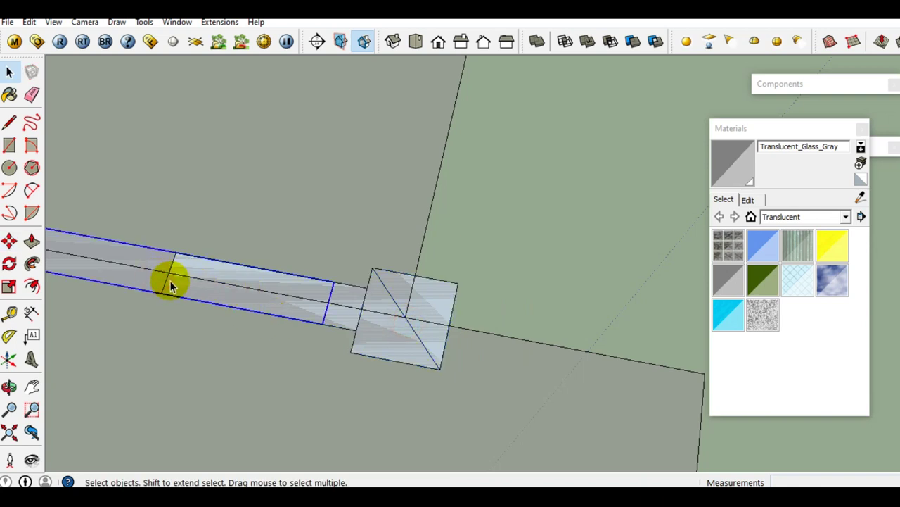
pyautogui.press('s')
pyautogui.moveTo(320, 302); pyautogui.dragTo(352, 350)
pyautogui.press('space')
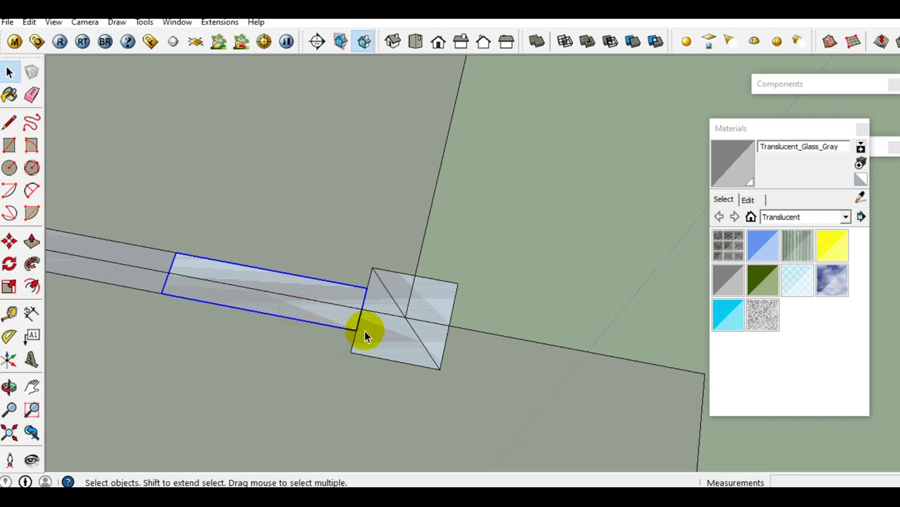
# Rotate the beam 90° about the column's centre
pyautogui.press('q')
pyautogui.click(407, 320)
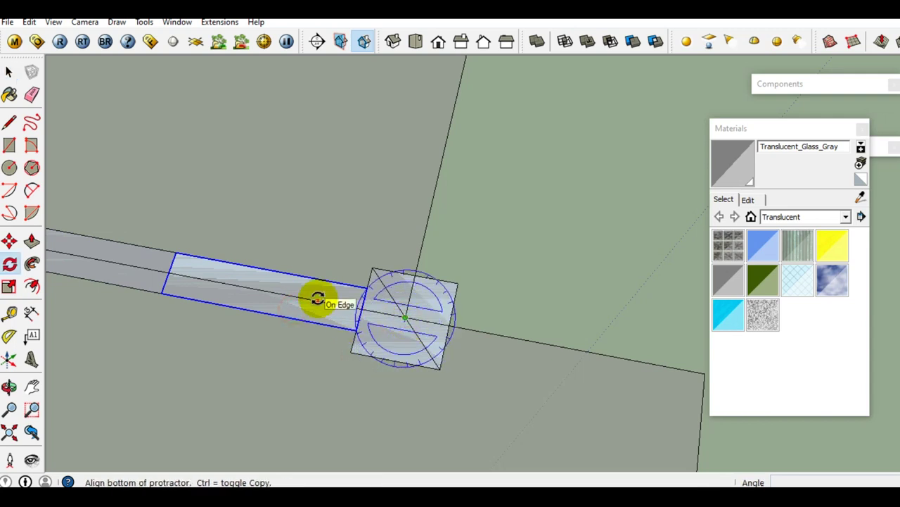
pyautogui.click(318, 299)
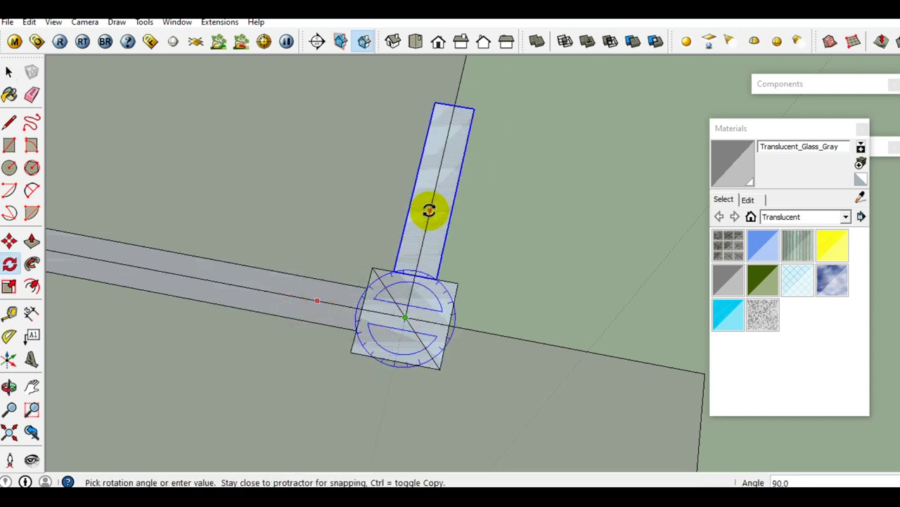
pyautogui.click(428, 209)
pyautogui.press('space')
# Place a rotated copy of the beam to the right of the column
pyautogui.press('q')
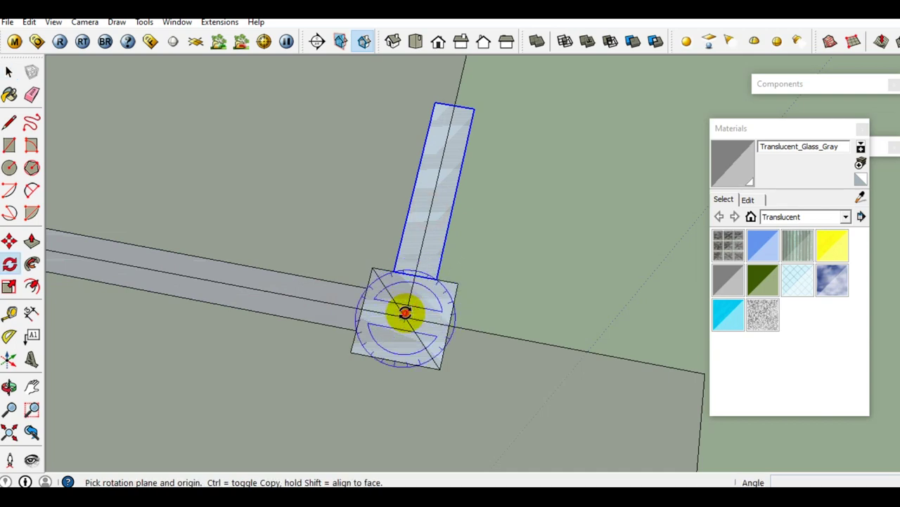
pyautogui.click(405, 318)
pyautogui.click(427, 232)
pyautogui.press('ctrl')
pyautogui.click(519, 340)
pyautogui.moveTo(486, 342)
pyautogui.mouseDown(button='middle')
pyautogui.moveTo(358, 299)
pyautogui.moveTo(408, 312)
pyautogui.mouseUp(button='middle')
# Paste another beam-and-column copy and move it to the beam's right end
pyautogui.hotkey('ctrl', 'v')
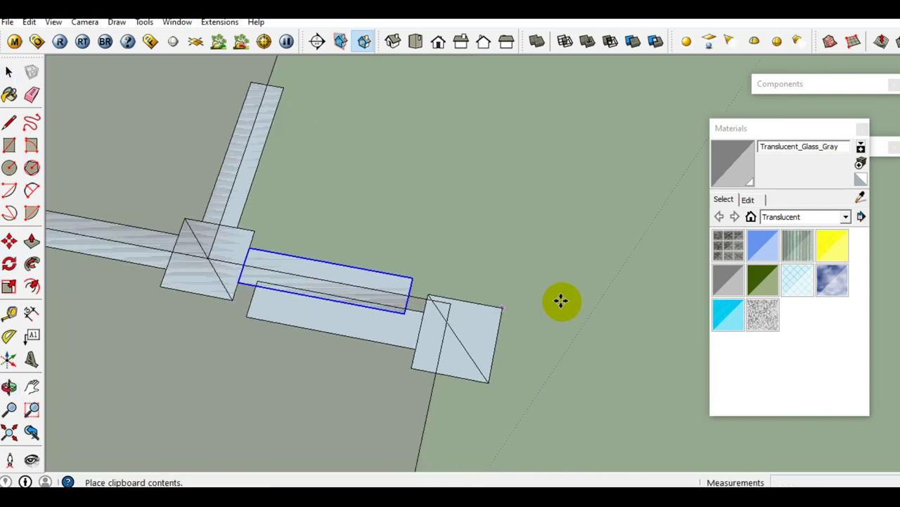
pyautogui.click(563, 296)
pyautogui.press('m')
pyautogui.click(518, 327)
pyautogui.click(446, 306)
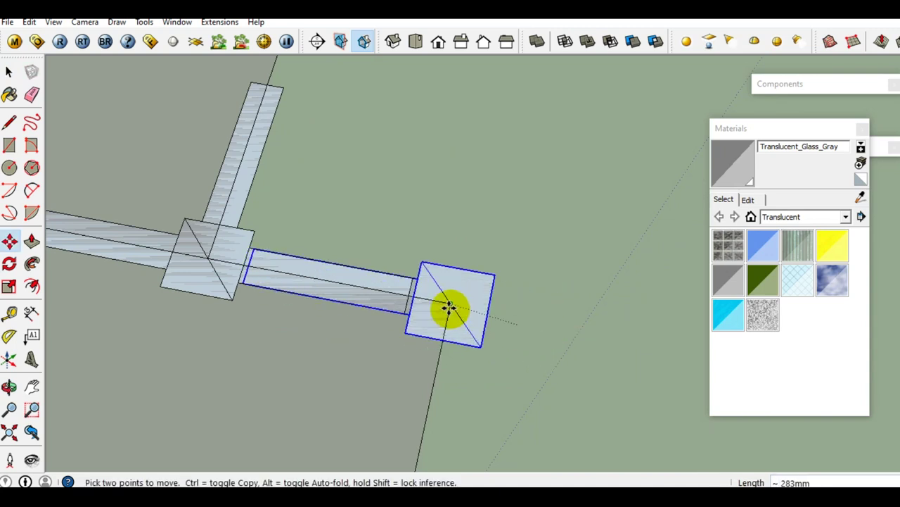
pyautogui.press('space')
# Rotate the new beam about its column so it points downward
pyautogui.press('q')
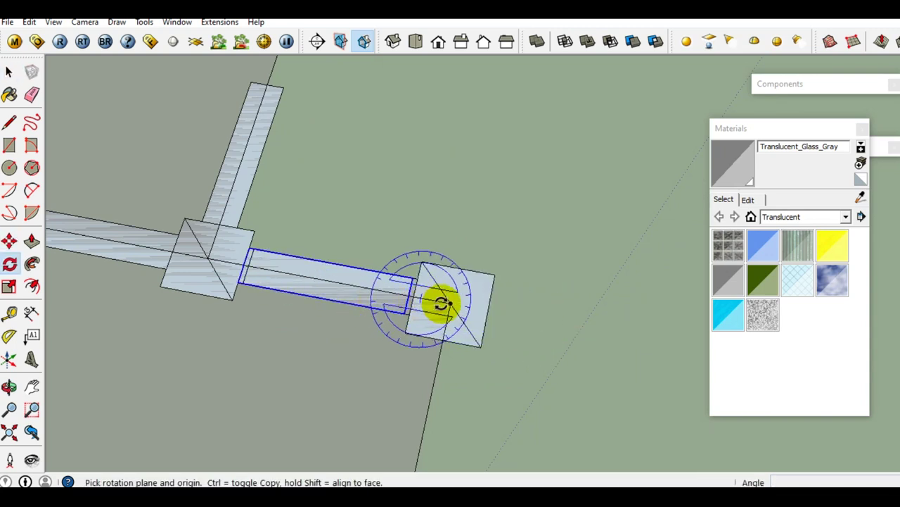
pyautogui.click(450, 304)
pyautogui.click(378, 291)
pyautogui.click(431, 387)
pyautogui.press('space')
# Scale the downward beam longer
pyautogui.scroll(1, 440, 380)
pyautogui.click(441, 378)
pyautogui.press('s')
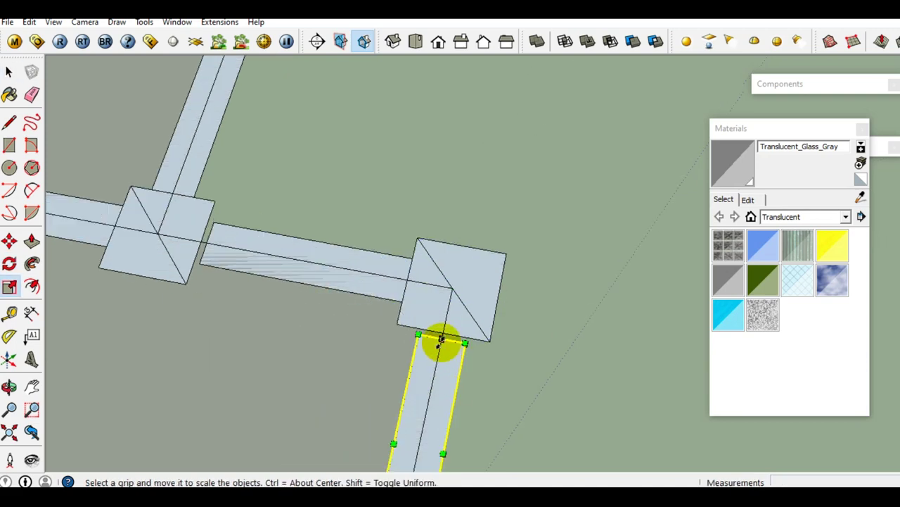
pyautogui.click(442, 333)
pyautogui.click(484, 342)
pyautogui.press('space')
pyautogui.scroll(-2, 438, 361)
# Resize another beam from its corner to a new length
pyautogui.moveTo(438, 362)
pyautogui.mouseDown(button='middle')
pyautogui.moveTo(352, 352)
pyautogui.moveTo(317, 257)
pyautogui.mouseUp(button='middle')
pyautogui.press('s')
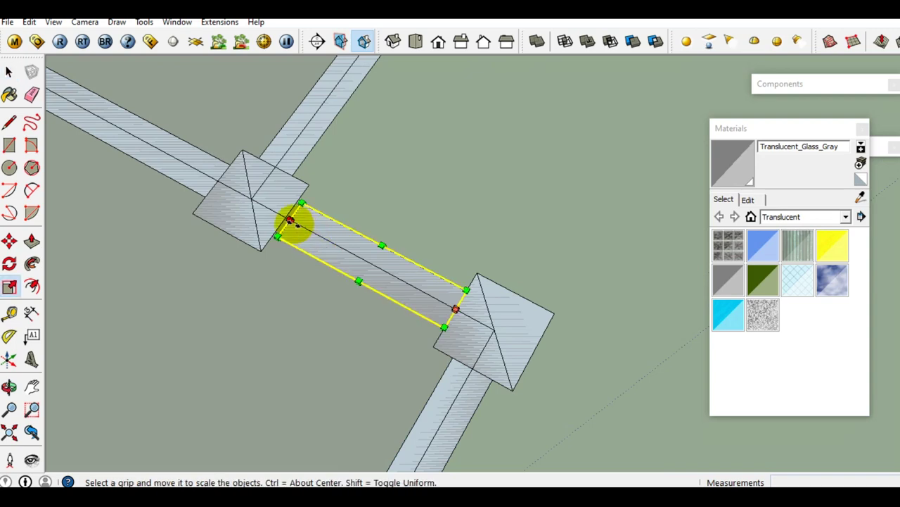
pyautogui.click(291, 222)
pyautogui.click(266, 257)
pyautogui.press('space')
# Start stretching the beam at the plate's edge, about 6.77 times
pyautogui.moveTo(266, 257)
pyautogui.mouseDown(button='middle')
pyautogui.moveTo(408, 323)
pyautogui.moveTo(270, 302)
pyautogui.moveTo(453, 256)
pyautogui.mouseUp(button='middle')
pyautogui.click(453, 260)
pyautogui.press('s')
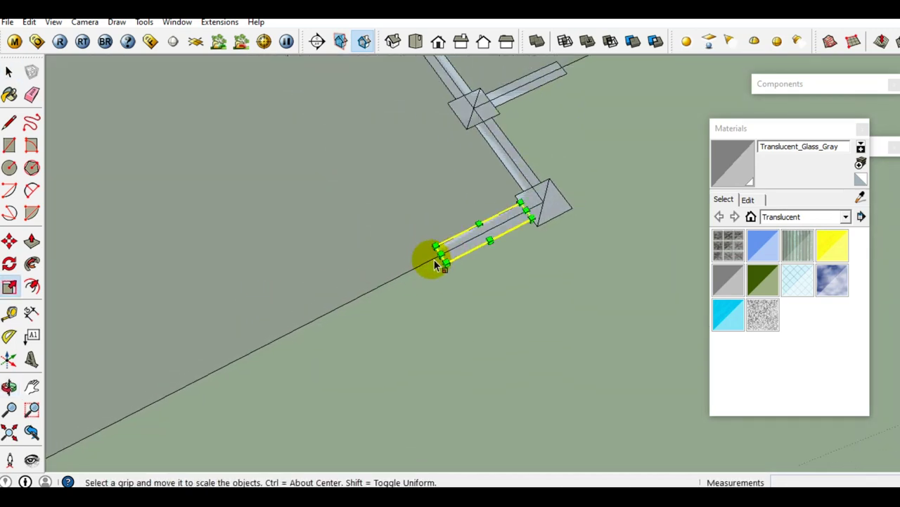
pyautogui.click(439, 254)
pyautogui.scroll(-3, 436, 255)
pyautogui.scroll(1, 463, 246)
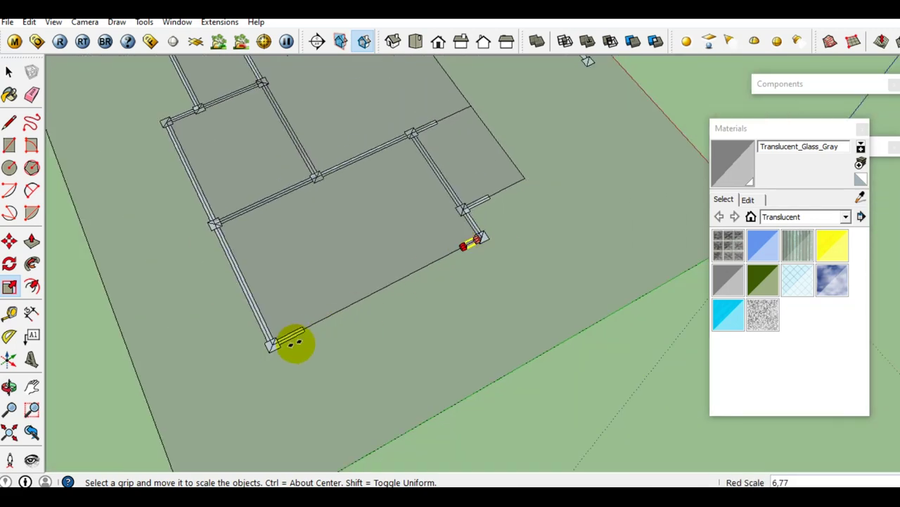
# Finish stretching the edge beam along the gray plate
pyautogui.scroll(2, 292, 342)
pyautogui.scroll(2, 298, 326)
pyautogui.scroll(2, 291, 331)
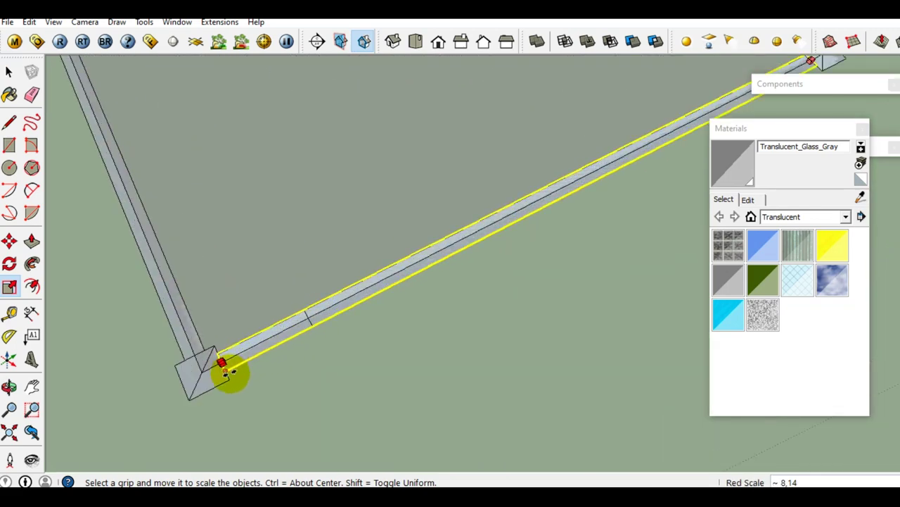
pyautogui.click(229, 371)
# Scale the next beam along the frame to about 2.37 times
pyautogui.scroll(-1, 264, 356)
pyautogui.scroll(-1, 246, 356)
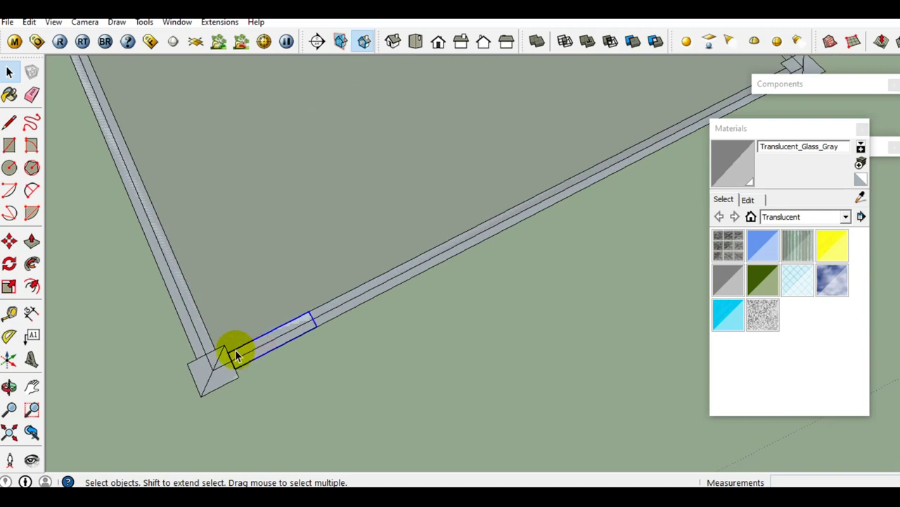
pyautogui.scroll(-2, 224, 344)
pyautogui.scroll(-3, 219, 340)
pyautogui.scroll(3, 375, 321)
pyautogui.moveTo(281, 388)
pyautogui.mouseDown(button='middle')
pyautogui.moveTo(375, 321)
pyautogui.moveTo(330, 366)
pyautogui.mouseUp(button='middle')
pyautogui.scroll(2, 334, 362)
pyautogui.scroll(2, 335, 358)
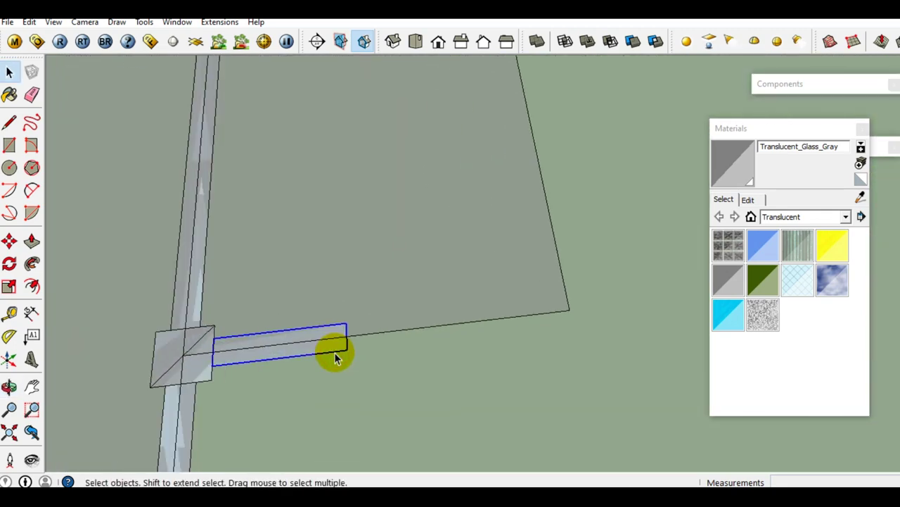
pyautogui.press('s')
pyautogui.moveTo(345, 334); pyautogui.dragTo(527, 324)
pyautogui.press('space')
# Paste a copy of the post and move it into position
pyautogui.scroll(2, 527, 322)
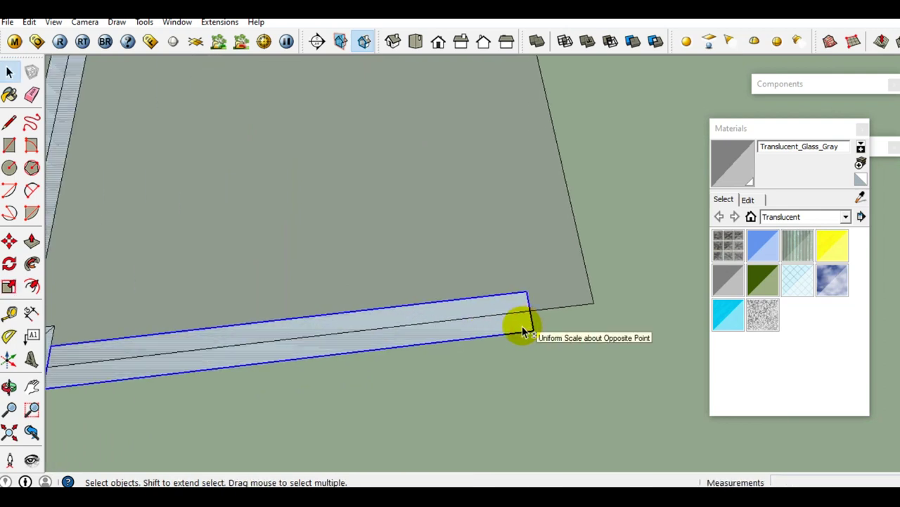
pyautogui.keyDown('shift'); pyautogui.moveTo(527, 322); pyautogui.dragTo(311, 408, button='middle'); pyautogui.keyUp('shift')
pyautogui.hotkey('ctrl', 'v')
pyautogui.click(511, 363)
pyautogui.press('m')
pyautogui.moveTo(464, 330); pyautogui.dragTo(392, 379)
# Stretch the beam next to the post slightly longer
pyautogui.press('space')
pyautogui.click(289, 408)
pyautogui.press('s')
pyautogui.moveTo(330, 387); pyautogui.dragTo(352, 422)
pyautogui.press('space')
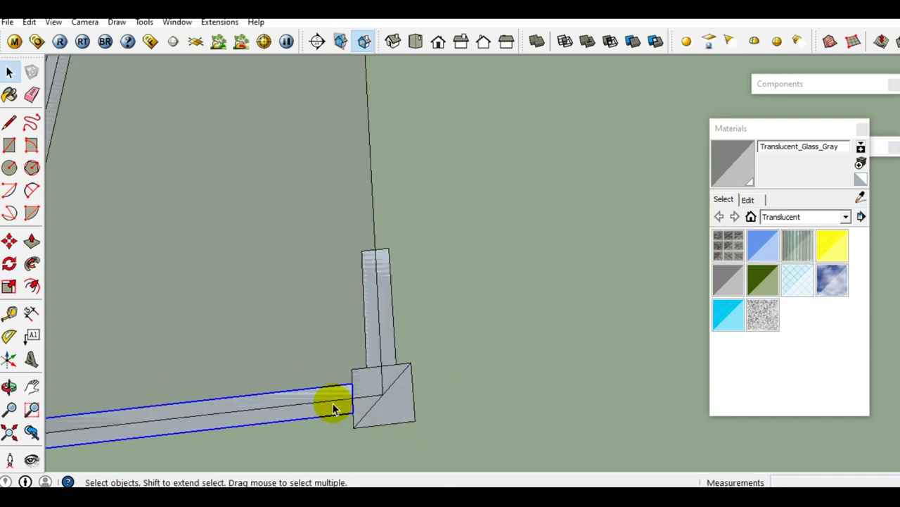
# Stretch another beam about 3.74 times and paste another column-and-beam piece
pyautogui.moveTo(331, 408); pyautogui.dragTo(422, 393, button='middle')
pyautogui.press('s')
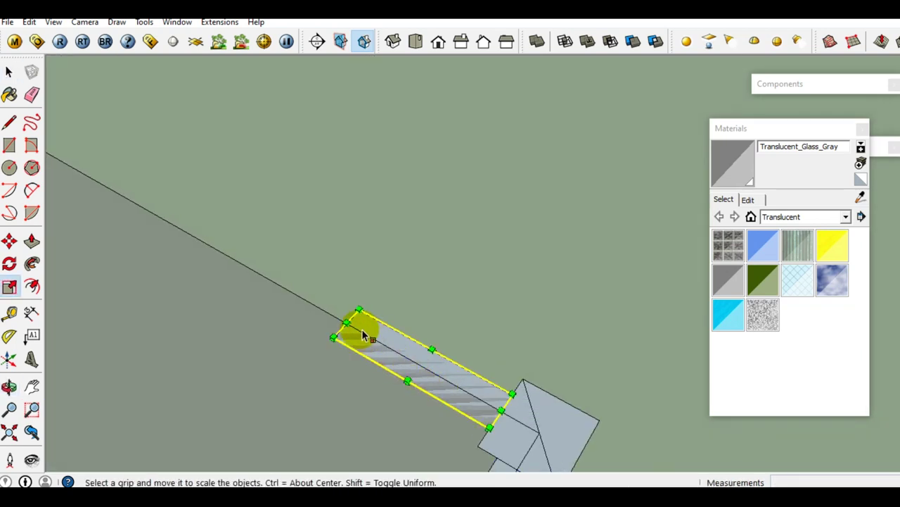
pyautogui.moveTo(343, 322); pyautogui.dragTo(387, 328)
pyautogui.moveTo(388, 327); pyautogui.dragTo(526, 408, button='middle')
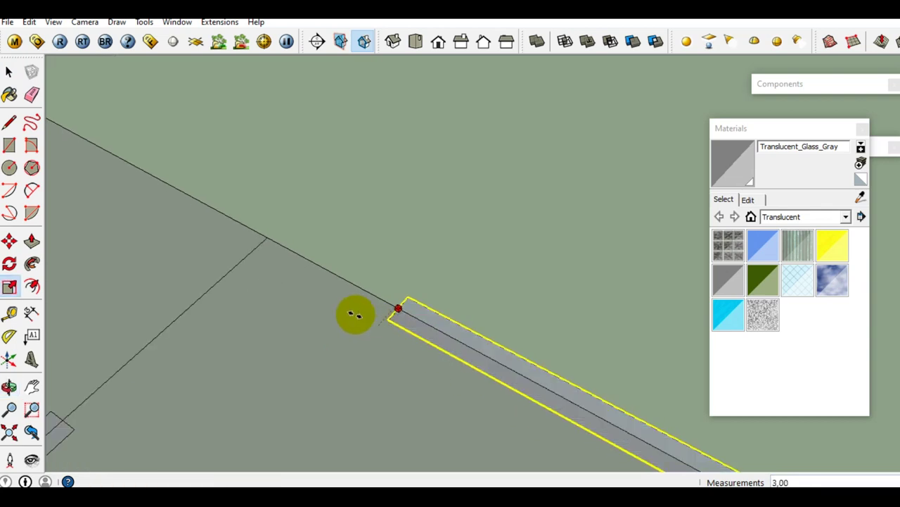
pyautogui.moveTo(368, 318); pyautogui.dragTo(302, 273)
pyautogui.press('space')
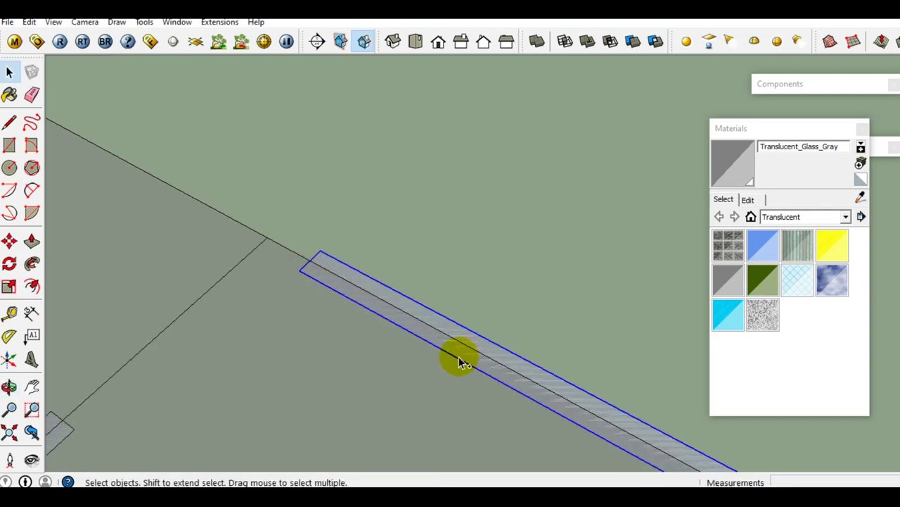
pyautogui.hotkey('ctrl', 'v')
pyautogui.click(405, 325)
# Place the pasted column at the long beam's end and stretch the long beam to meet it
pyautogui.press('m')
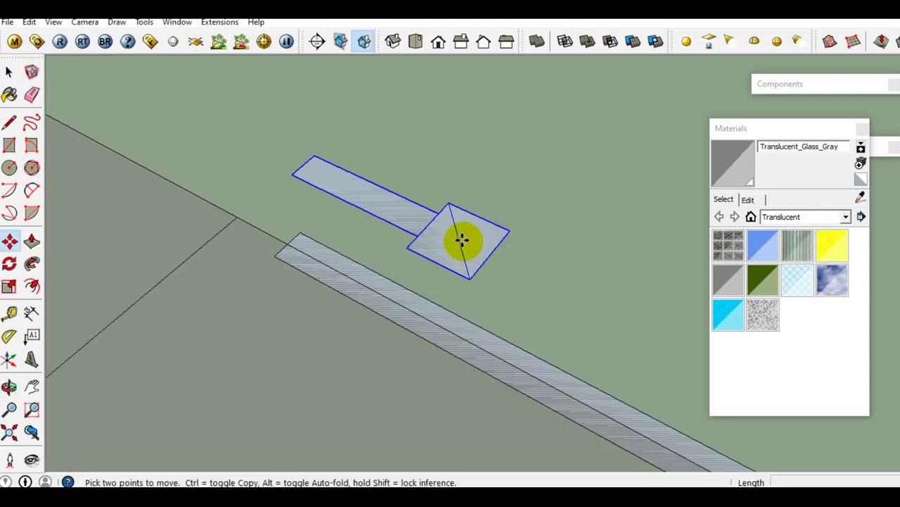
pyautogui.click(462, 240)
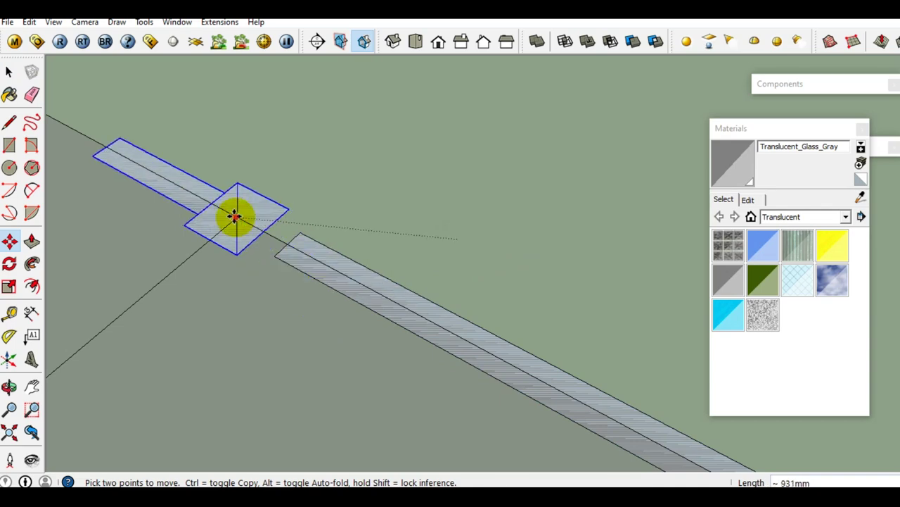
pyautogui.click(242, 221)
pyautogui.press('space')
pyautogui.click(358, 299)
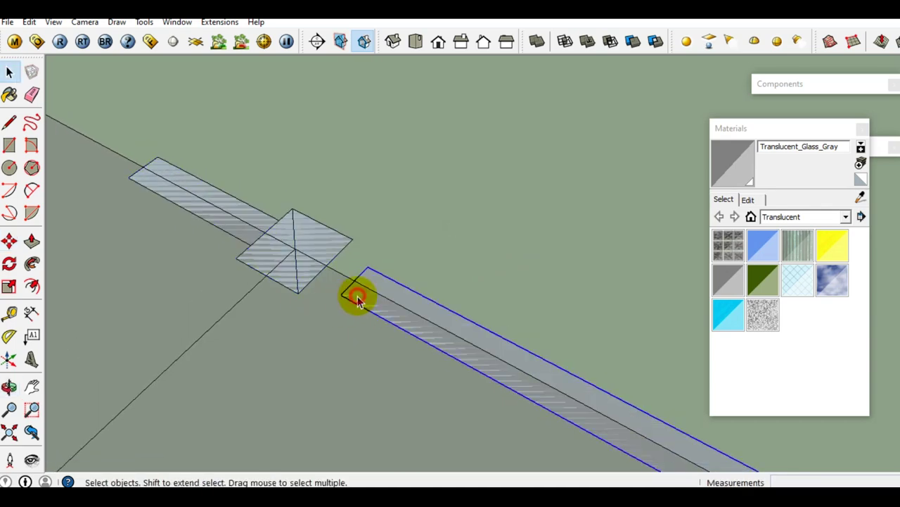
pyautogui.press('s')
pyautogui.moveTo(356, 282); pyautogui.dragTo(301, 290)
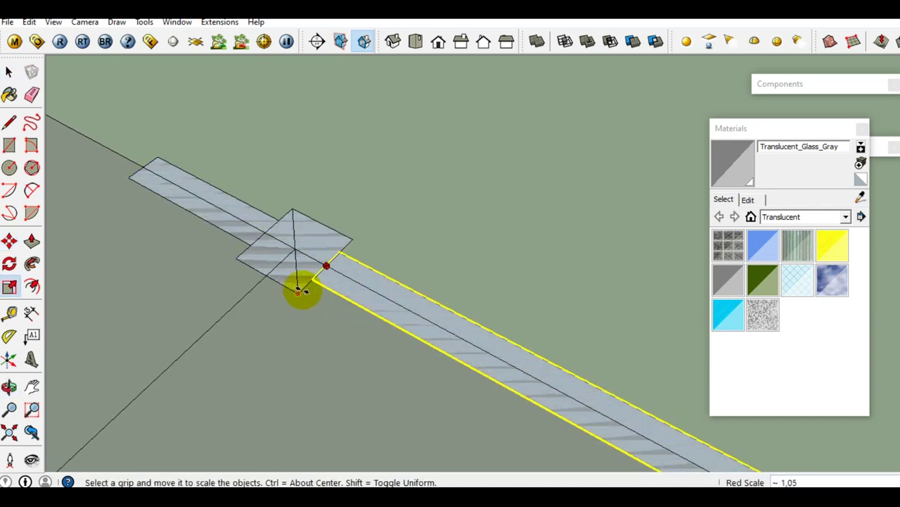
pyautogui.press('space')
# Scale the short beam to about 2.4 times its length
pyautogui.scroll(-2, 299, 299)
pyautogui.moveTo(299, 299); pyautogui.dragTo(182, 303, button='middle')
pyautogui.scroll(2, 182, 303)
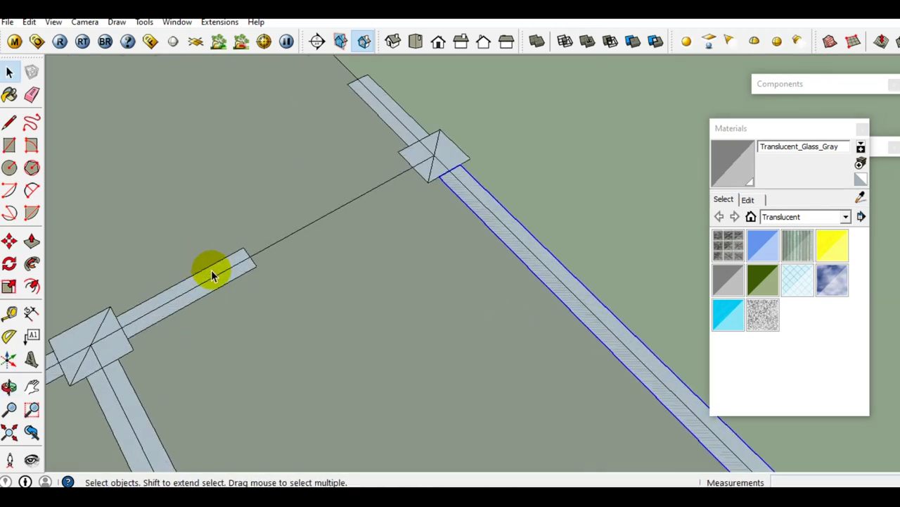
pyautogui.scroll(2, 211, 270)
pyautogui.click(239, 282)
pyautogui.press('s')
pyautogui.moveTo(263, 247)
pyautogui.mouseDown()
pyautogui.moveTo(435, 158)
pyautogui.moveTo(493, 158)
pyautogui.mouseUp()
pyautogui.scroll(-2, 263, 246)
pyautogui.scroll(2, 434, 157)
pyautogui.scroll(1, 492, 155)
pyautogui.press('space')
# Stretch the lower beam along its length
pyautogui.scroll(-2, 412, 202)
pyautogui.scroll(-2, 415, 213)
pyautogui.scroll(-3, 414, 212)
pyautogui.moveTo(414, 213)
pyautogui.mouseDown(button='middle')
pyautogui.moveTo(24, 185)
pyautogui.moveTo(348, 212)
pyautogui.mouseUp(button='middle')
pyautogui.scroll(2, 294, 271)
pyautogui.scroll(2, 218, 278)
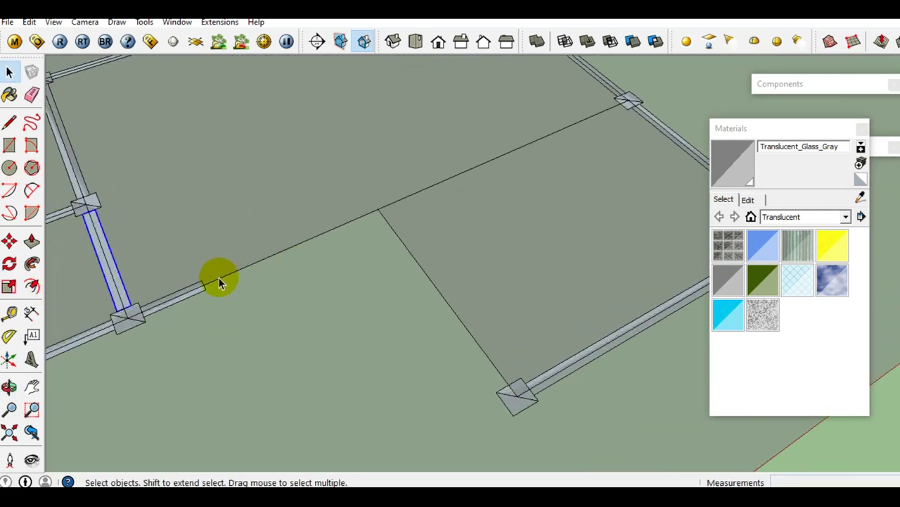
pyautogui.scroll(1, 222, 289)
pyautogui.scroll(3, 219, 309)
pyautogui.click(212, 315)
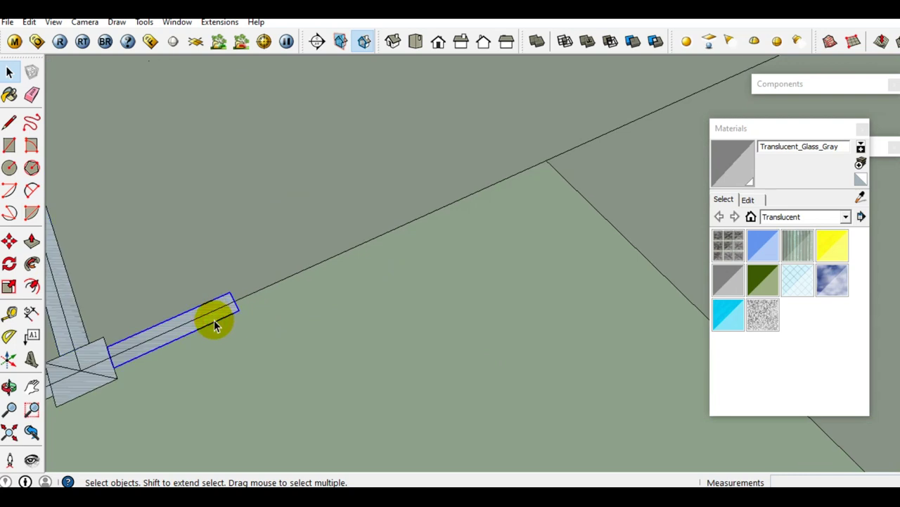
pyautogui.press('s')
pyautogui.scroll(-2, 230, 301)
pyautogui.moveTo(230, 302)
pyautogui.mouseDown()
pyautogui.moveTo(420, 234)
pyautogui.moveTo(444, 210)
pyautogui.mouseUp()
pyautogui.moveTo(448, 237); pyautogui.dragTo(342, 345, button='middle')
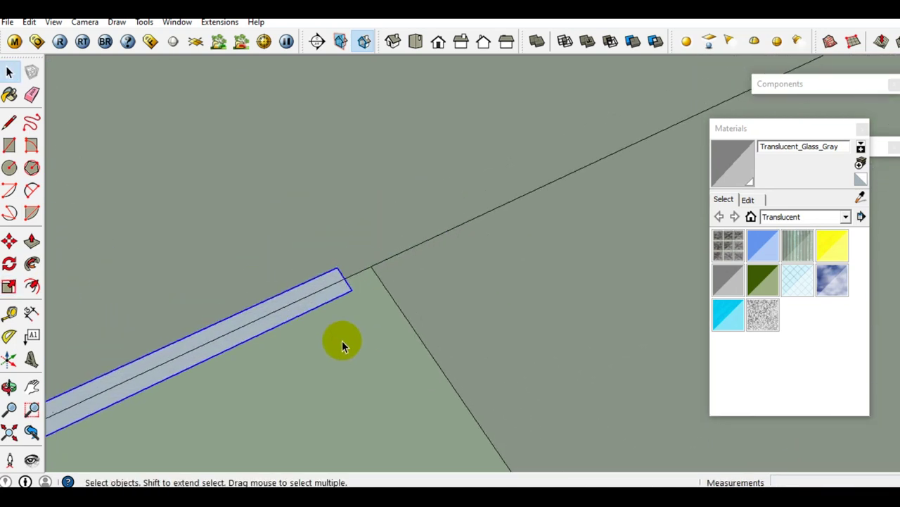
pyautogui.press('space')
# Paste another beam-and-column copy and move it to the beam's end
pyautogui.hotkey('ctrl', 'v')
pyautogui.click(444, 301)
pyautogui.press('m')
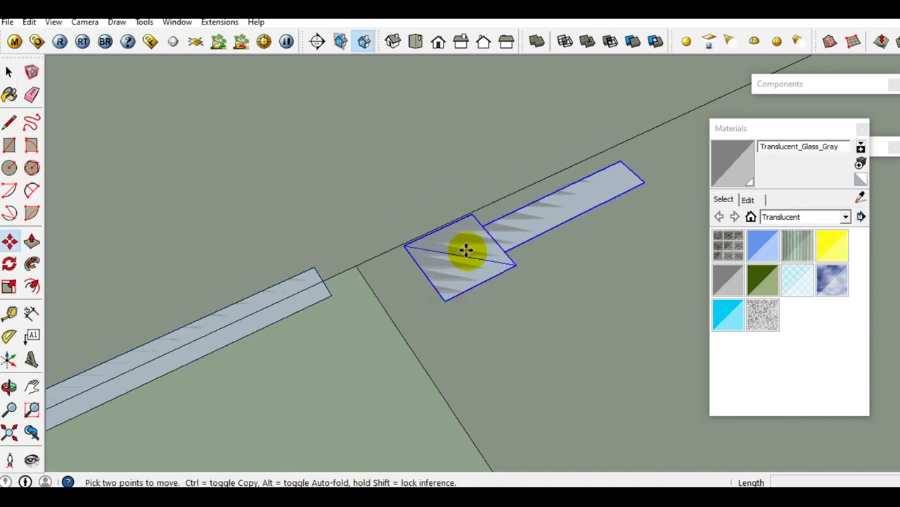
pyautogui.moveTo(464, 257); pyautogui.dragTo(351, 271)
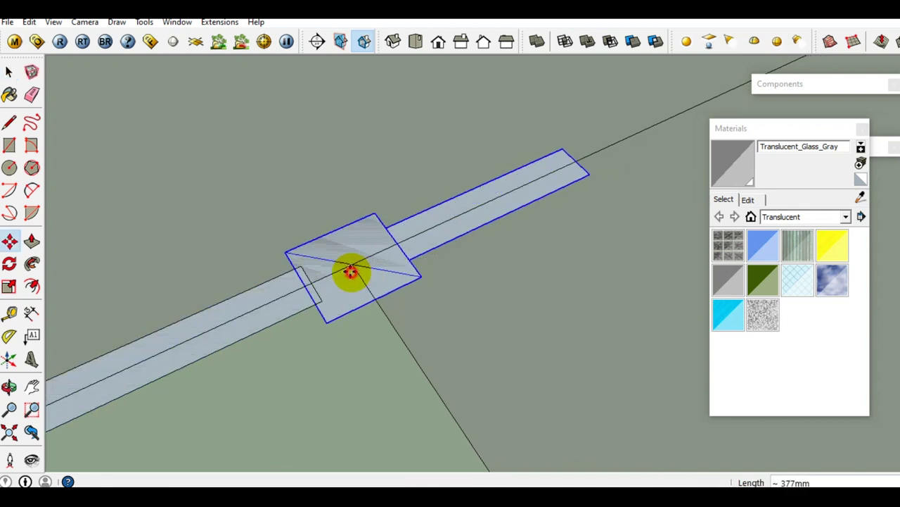
pyautogui.press('space')
# Stretch the left bar so its end meets the column
pyautogui.click(264, 310)
pyautogui.press('s')
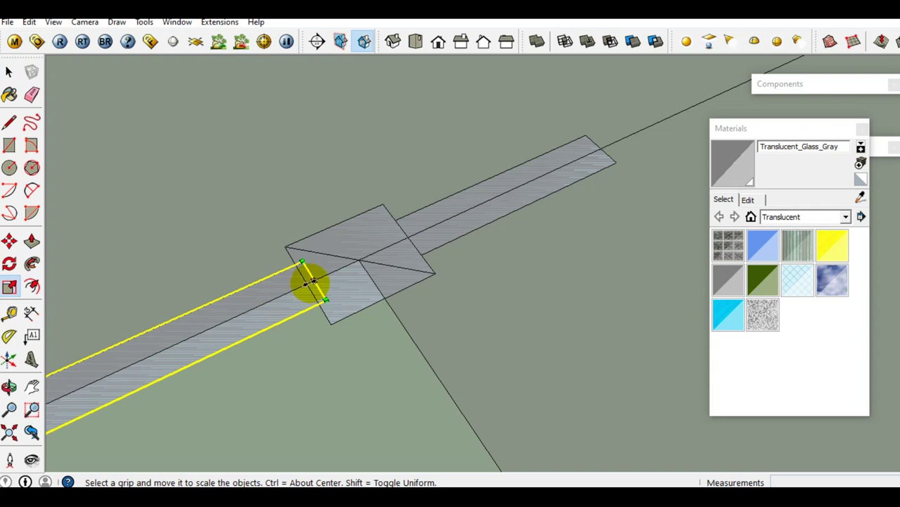
pyautogui.moveTo(310, 283); pyautogui.dragTo(318, 307)
pyautogui.press('space')
# Rotate-copy the right bar 90° about the column
pyautogui.click(402, 256)
pyautogui.scroll(2, 361, 270)
pyautogui.press('q')
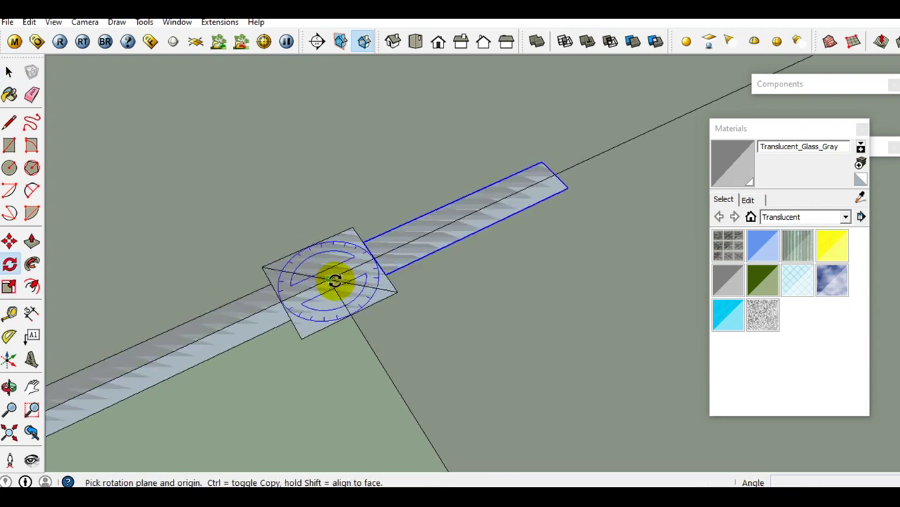
pyautogui.click(330, 280)
pyautogui.click(398, 247)
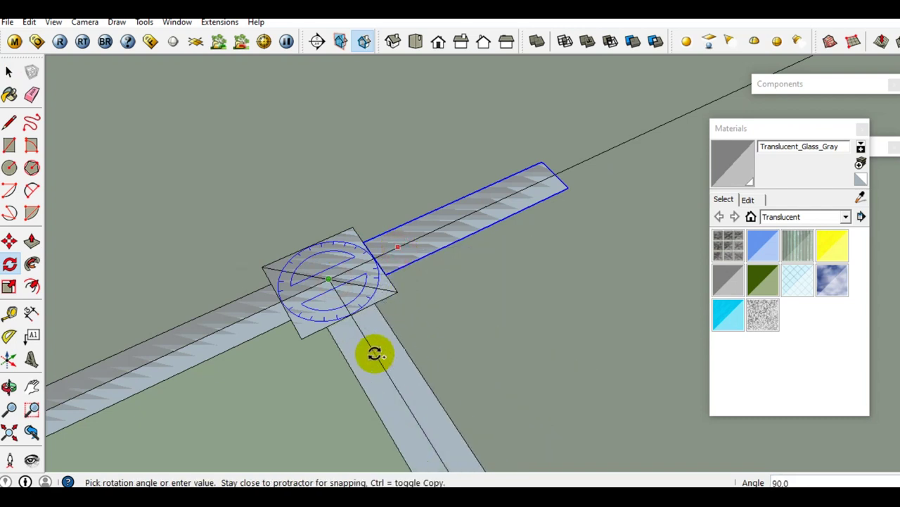
pyautogui.click(373, 354)
pyautogui.press('space')
# Stretch the new rotated beam along its length
pyautogui.scroll(3, 101, 393)
pyautogui.scroll(2, 130, 367)
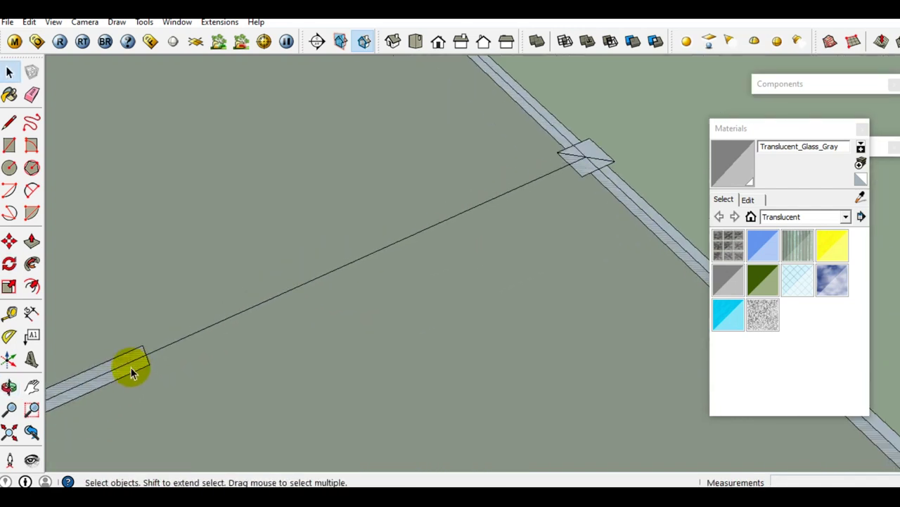
pyautogui.press('s')
pyautogui.moveTo(145, 356); pyautogui.dragTo(577, 176)
pyautogui.press('space')
# Scale the short beam stub about 3.97 times to reach the corner column
pyautogui.scroll(-3, 348, 255)
pyautogui.moveTo(348, 255)
pyautogui.mouseDown(button='middle')
pyautogui.moveTo(448, 272)
pyautogui.moveTo(373, 218)
pyautogui.mouseUp(button='middle')
pyautogui.scroll(2, 448, 271)
pyautogui.scroll(-3, 312, 252)
pyautogui.scroll(3, 270, 336)
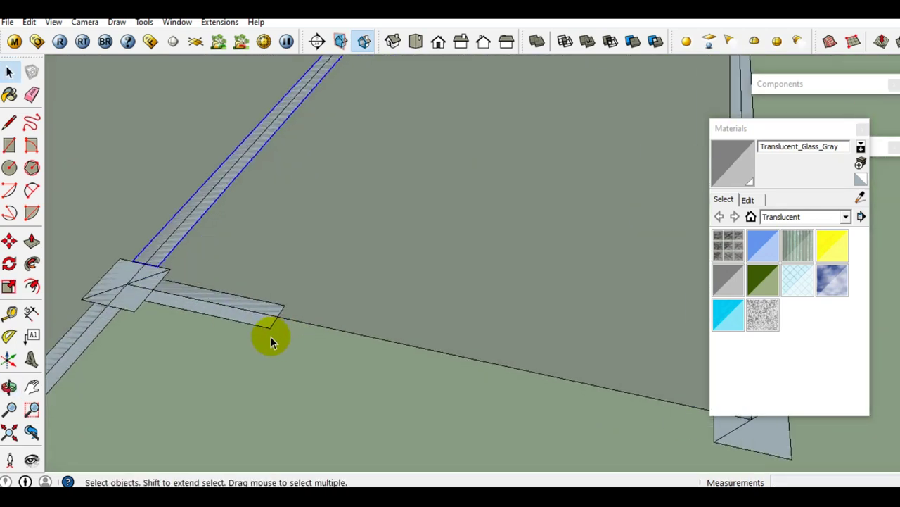
pyautogui.click(258, 316)
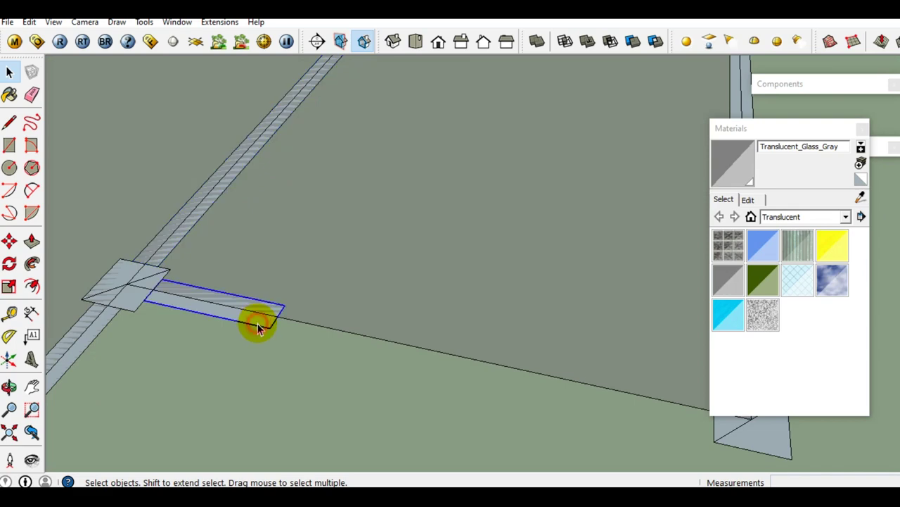
pyautogui.press('s')
pyautogui.moveTo(278, 316); pyautogui.dragTo(448, 366)
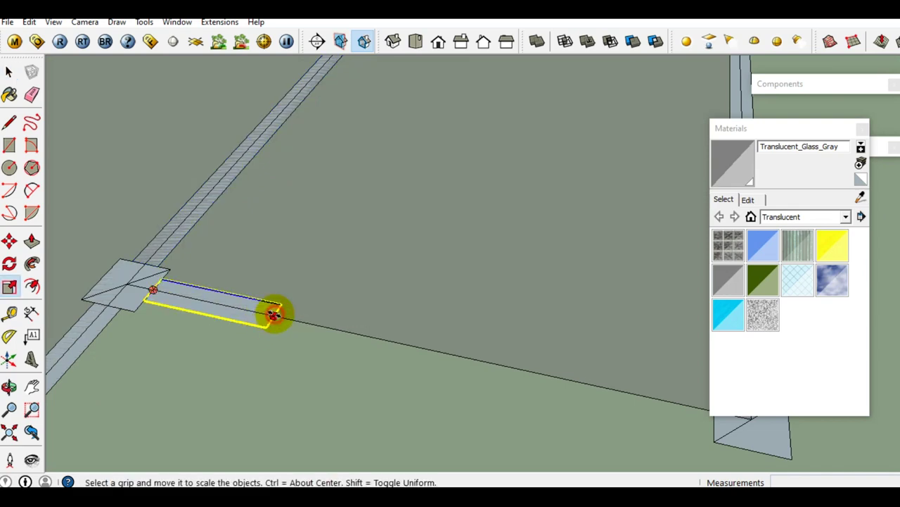
pyautogui.scroll(-3, 265, 312)
pyautogui.scroll(1, 458, 366)
pyautogui.scroll(1, 449, 366)
pyautogui.scroll(1, 448, 367)
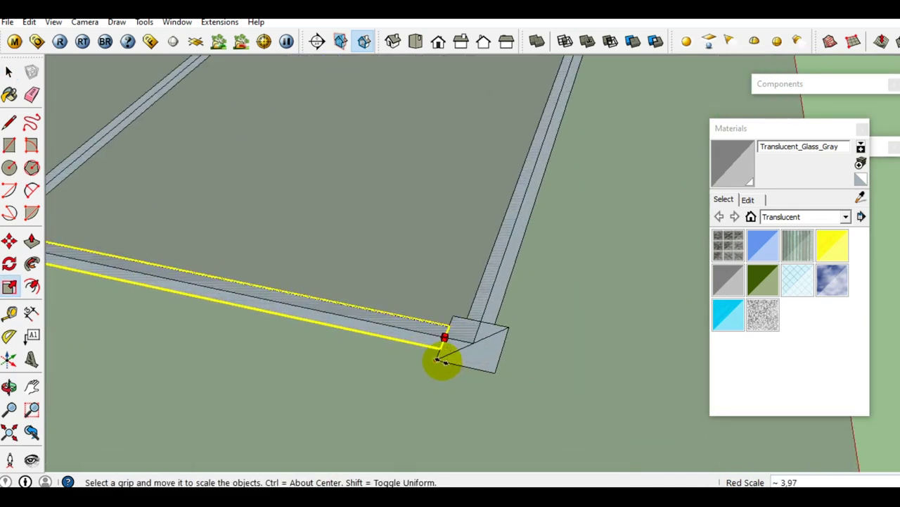
pyautogui.press('space')
# Orbit to a top-down overview of the completed floor frame
pyautogui.scroll(-1, 451, 356)
pyautogui.scroll(-2, 373, 365)
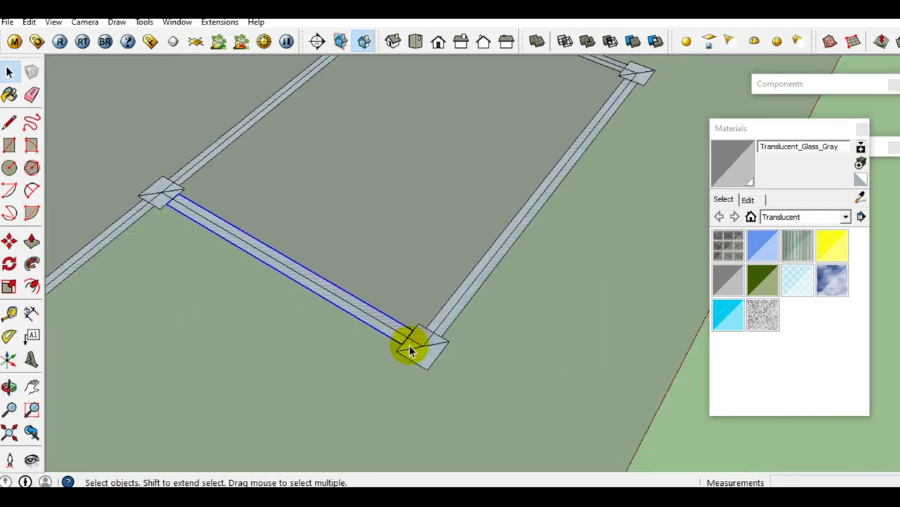
pyautogui.scroll(1, 408, 352)
pyautogui.scroll(-2, 415, 345)
pyautogui.moveTo(371, 342)
pyautogui.mouseDown(button='middle')
pyautogui.moveTo(242, 306)
pyautogui.moveTo(336, 297)
pyautogui.moveTo(302, 327)
pyautogui.moveTo(271, 243)
pyautogui.moveTo(311, 295)
pyautogui.mouseUp(button='middle')
pyautogui.scroll(-2, 303, 327)
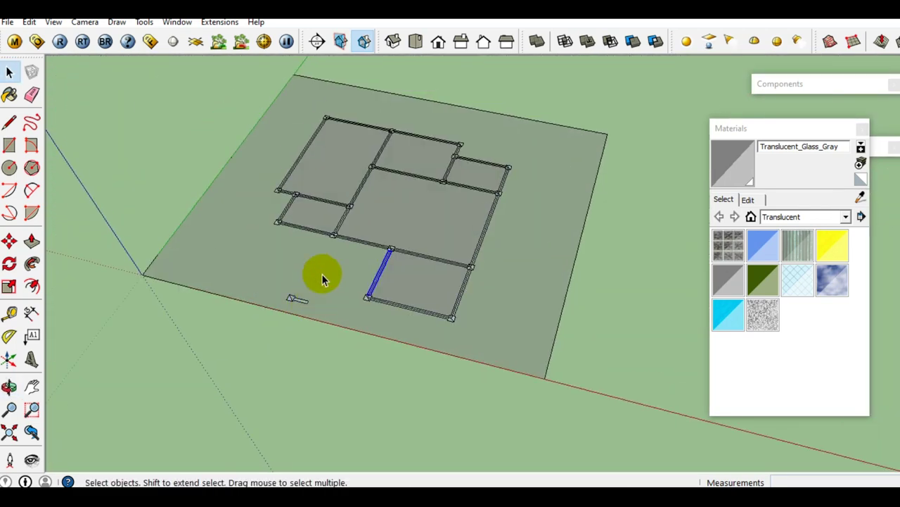
pyautogui.scroll(2, 312, 295)
pyautogui.moveTo(344, 268)
pyautogui.mouseDown(button='middle')
pyautogui.moveTo(326, 316)
pyautogui.moveTo(338, 348)
pyautogui.moveTo(333, 313)
pyautogui.mouseUp(button='middle')
# Select the spare column and bar piece and rotate it 90°
pyautogui.moveTo(273, 341); pyautogui.dragTo(351, 383)
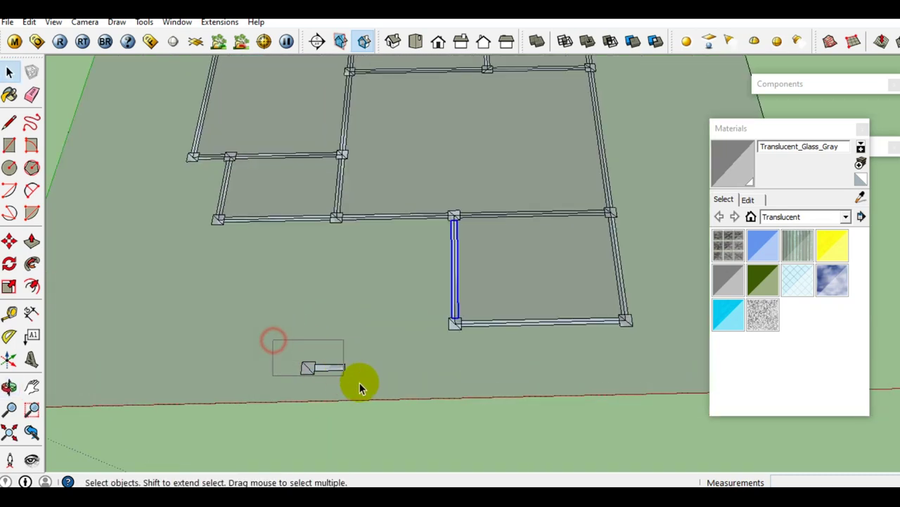
pyautogui.scroll(2, 321, 369)
pyautogui.press('q')
pyautogui.scroll(2, 316, 396)
pyautogui.click(297, 395)
pyautogui.click(336, 371)
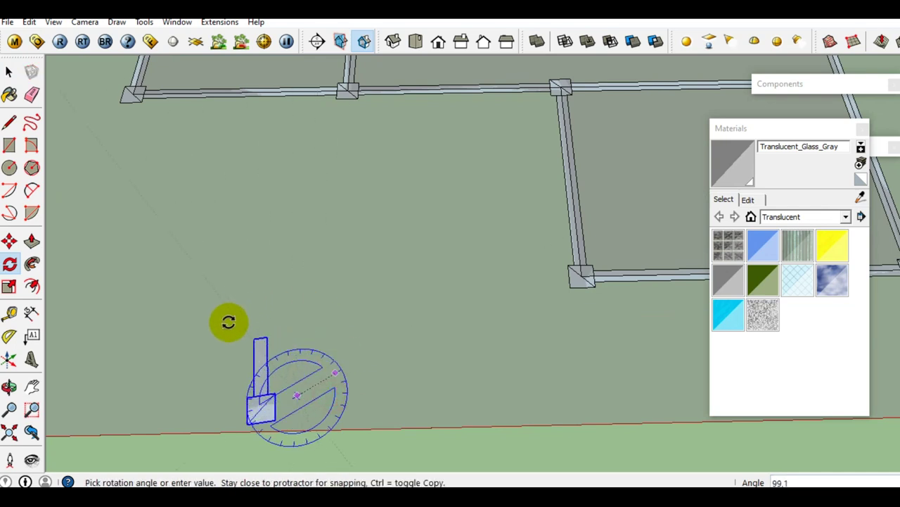
pyautogui.click(291, 337)
pyautogui.scroll(2, 318, 396)
pyautogui.scroll(1, 279, 384)
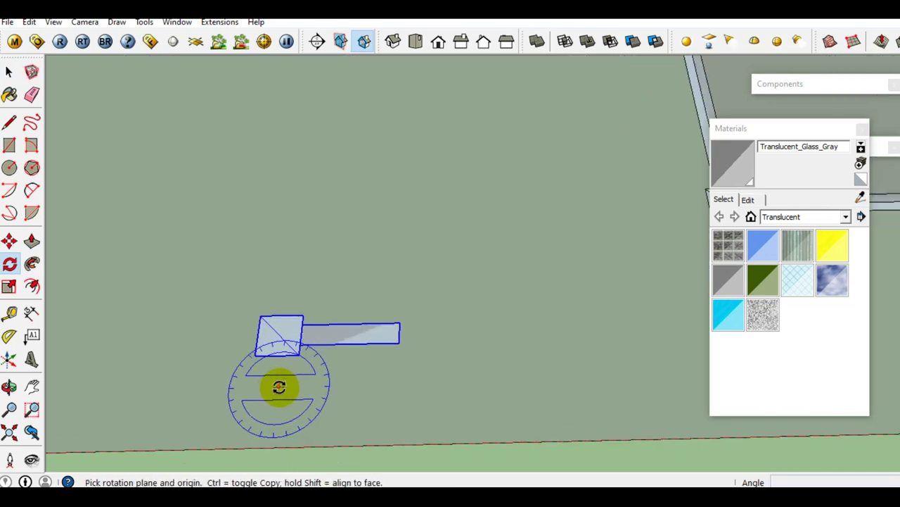
pyautogui.click(334, 386)
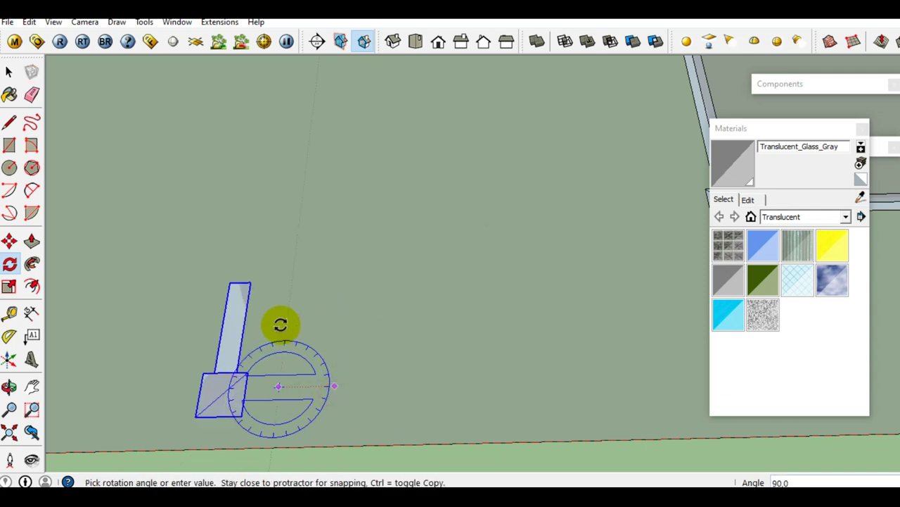
pyautogui.click(284, 346)
pyautogui.press('space')
# Move the bar to sit beside the square
pyautogui.scroll(-3, 260, 373)
pyautogui.click(238, 389)
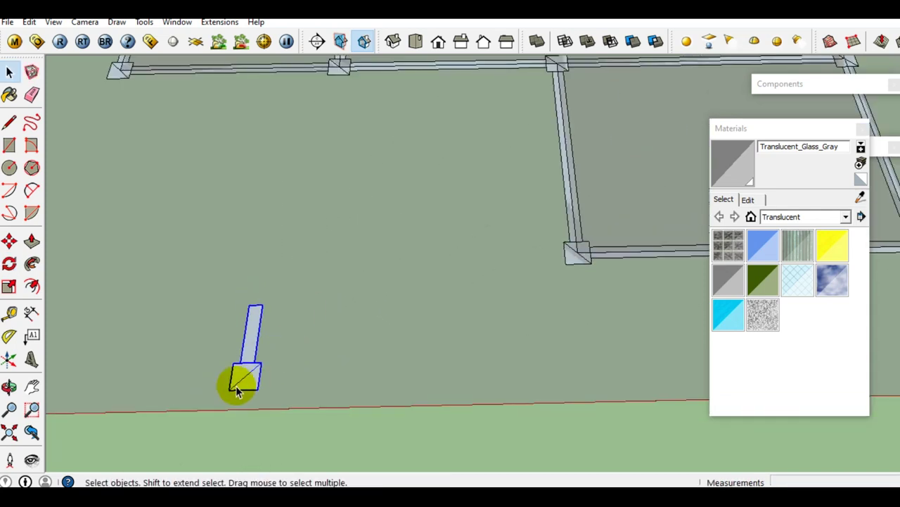
pyautogui.scroll(1, 276, 381)
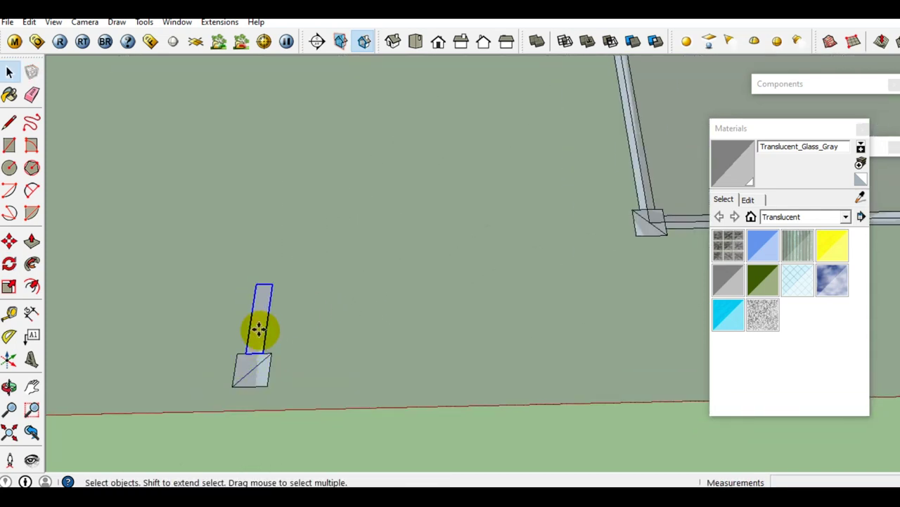
pyautogui.press('m')
pyautogui.click(259, 330)
pyautogui.click(355, 382)
pyautogui.press('space')
# Move both spare pieces off the gray plate onto the ground
pyautogui.scroll(-2, 285, 321)
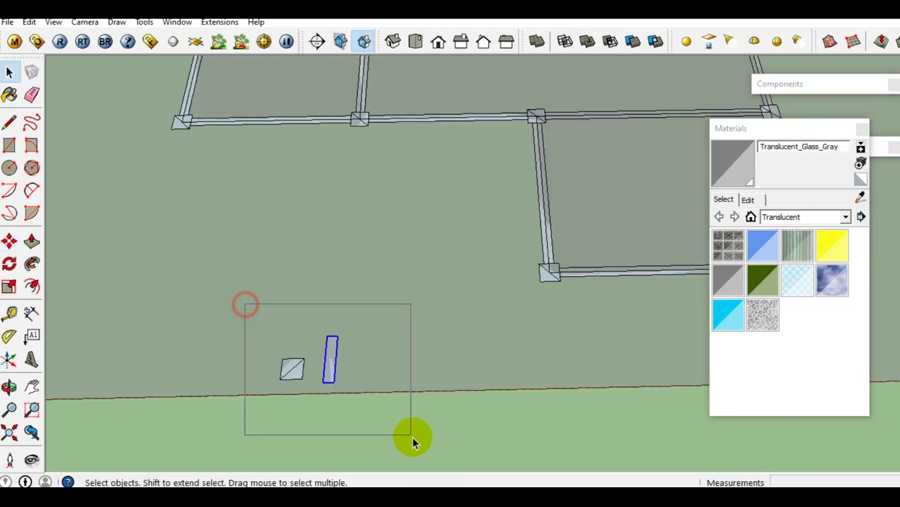
pyautogui.moveTo(393, 383); pyautogui.dragTo(350, 358, button='middle')
pyautogui.press('m')
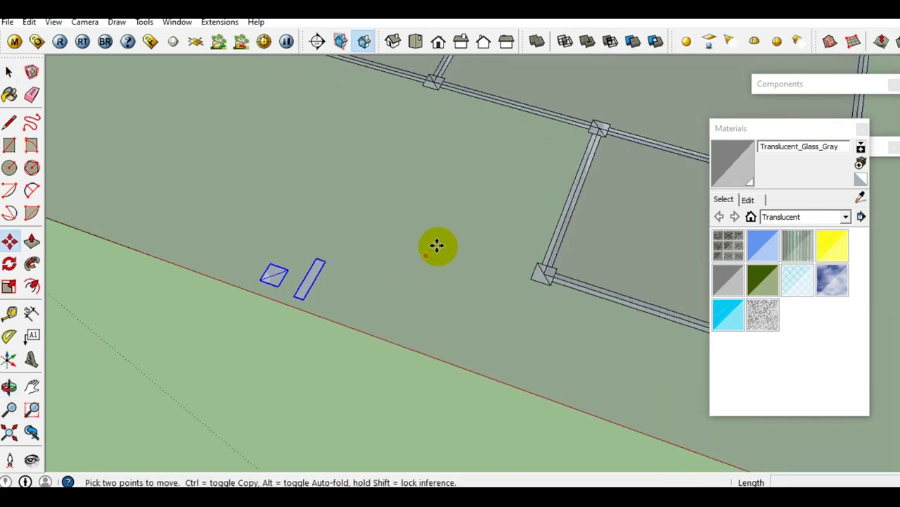
pyautogui.click(437, 246)
pyautogui.scroll(-3, 415, 275)
pyautogui.scroll(2, 394, 323)
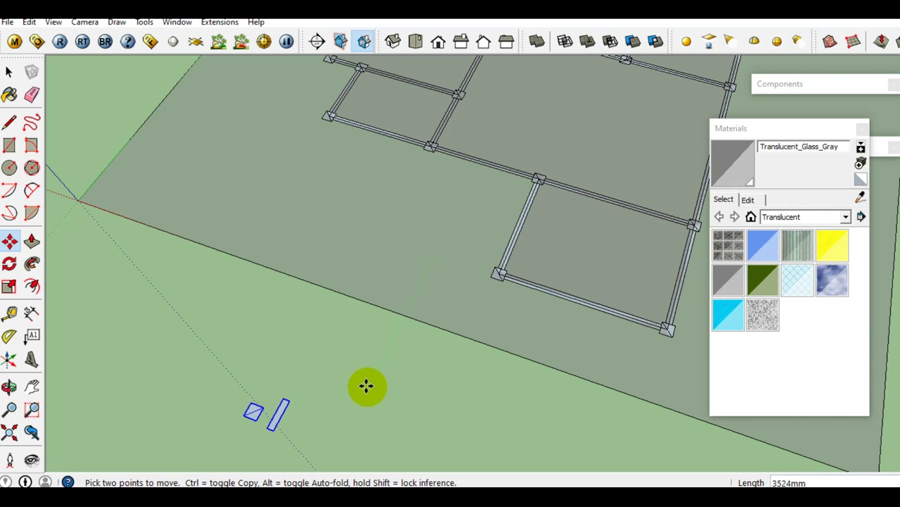
pyautogui.click(363, 392)
pyautogui.press('space')
# Shift the bar farther from the square, then open the bar group for editing
pyautogui.moveTo(448, 275); pyautogui.dragTo(527, 195, button='middle')
pyautogui.scroll(2, 361, 343)
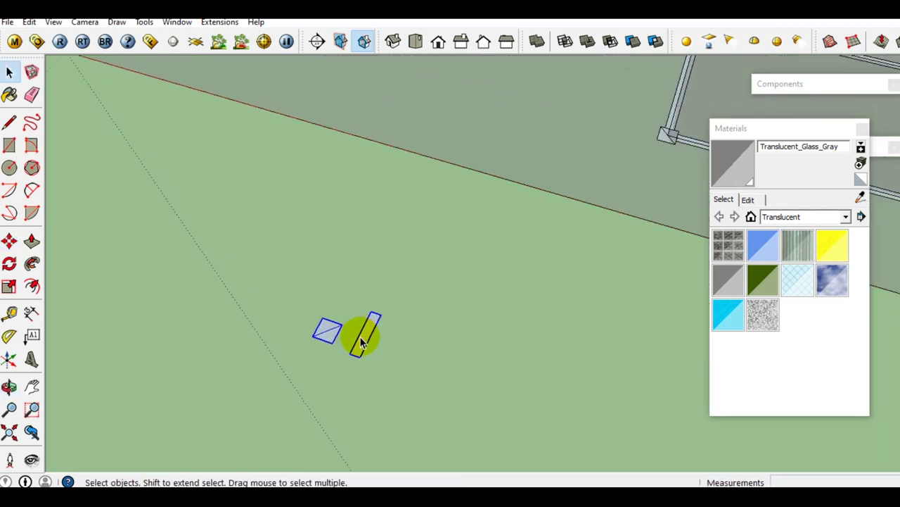
pyautogui.click(360, 343)
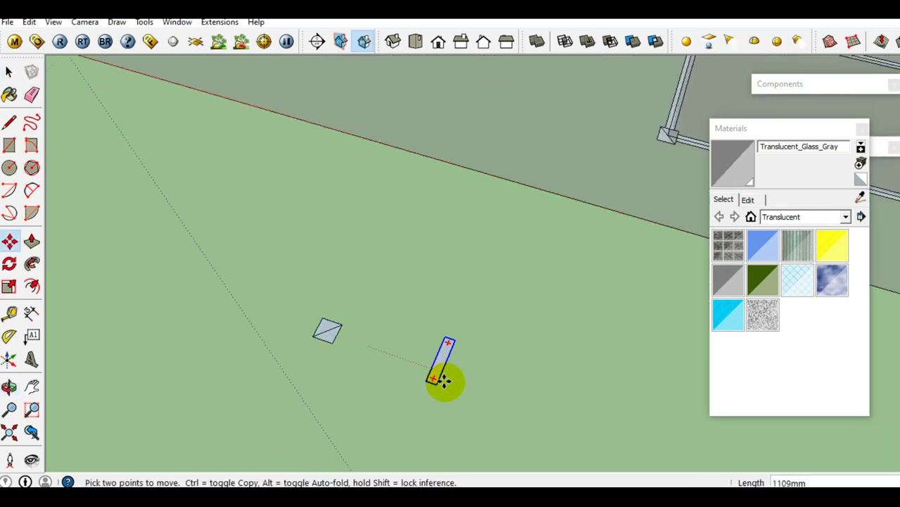
pyautogui.click(450, 380)
pyautogui.press('space')
pyautogui.moveTo(442, 156)
pyautogui.mouseDown(button='middle')
pyautogui.moveTo(545, 131)
pyautogui.moveTo(461, 292)
pyautogui.moveTo(439, 261)
pyautogui.moveTo(460, 240)
pyautogui.moveTo(379, 390)
pyautogui.moveTo(379, 374)
pyautogui.moveTo(302, 354)
pyautogui.moveTo(317, 322)
pyautogui.moveTo(379, 321)
pyautogui.moveTo(356, 333)
pyautogui.mouseUp(button='middle')
pyautogui.scroll(2, 414, 317)
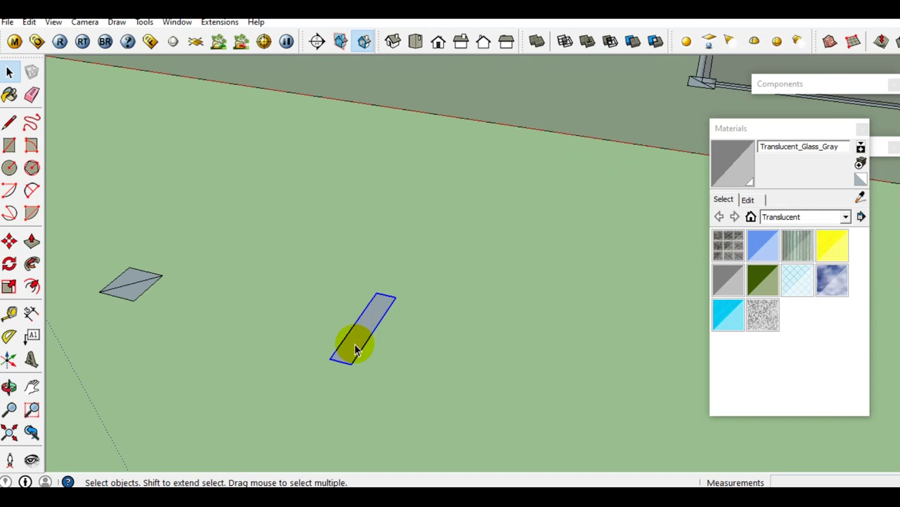
pyautogui.doubleClick(355, 344)
# Push/Pull a face up into a box and make the box a group
pyautogui.scroll(2, 355, 345)
pyautogui.scroll(2, 355, 344)
pyautogui.moveTo(355, 344)
pyautogui.mouseDown(button='middle')
pyautogui.moveTo(394, 315)
pyautogui.moveTo(371, 339)
pyautogui.moveTo(344, 321)
pyautogui.moveTo(343, 344)
pyautogui.mouseUp(button='middle')
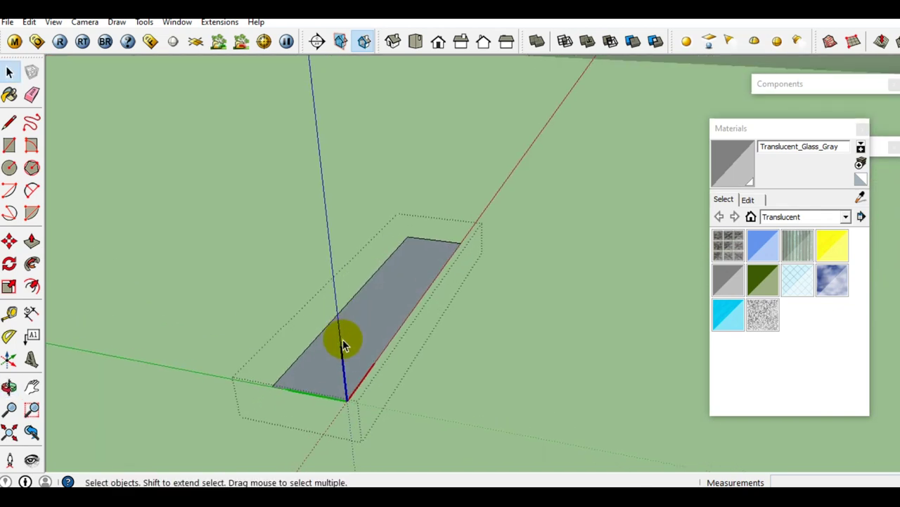
pyautogui.press('p')
pyautogui.click(347, 359)
pyautogui.write('250')
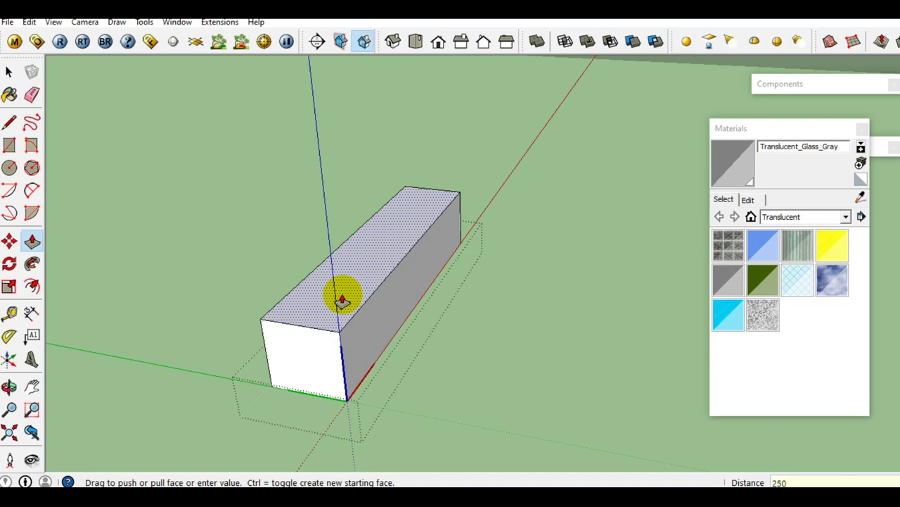
pyautogui.doubleClick(342, 299)
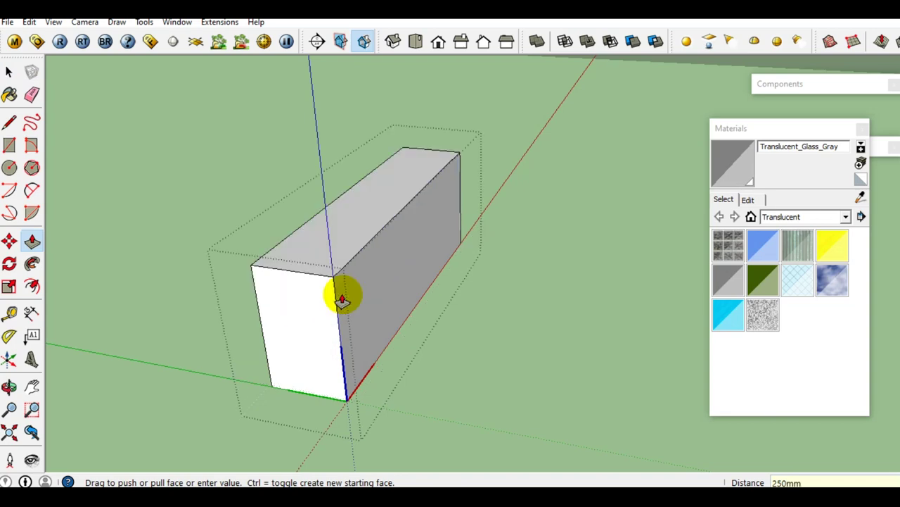
pyautogui.press('space')
pyautogui.tripleClick(342, 298)
pyautogui.moveTo(346, 296); pyautogui.dragTo(342, 281, button='middle')
pyautogui.rightClick(342, 282)
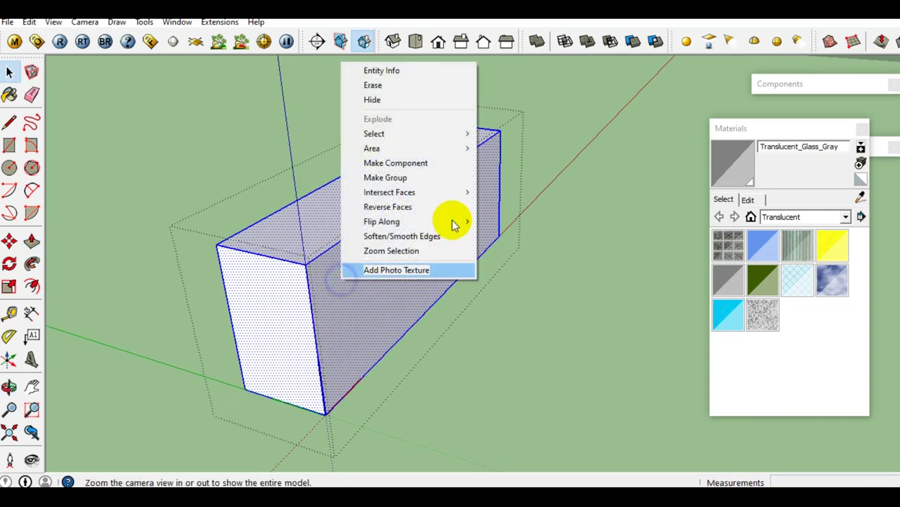
pyautogui.click(391, 176)
# Draw a rectangle across the top of the box
pyautogui.rightClick(382, 293)
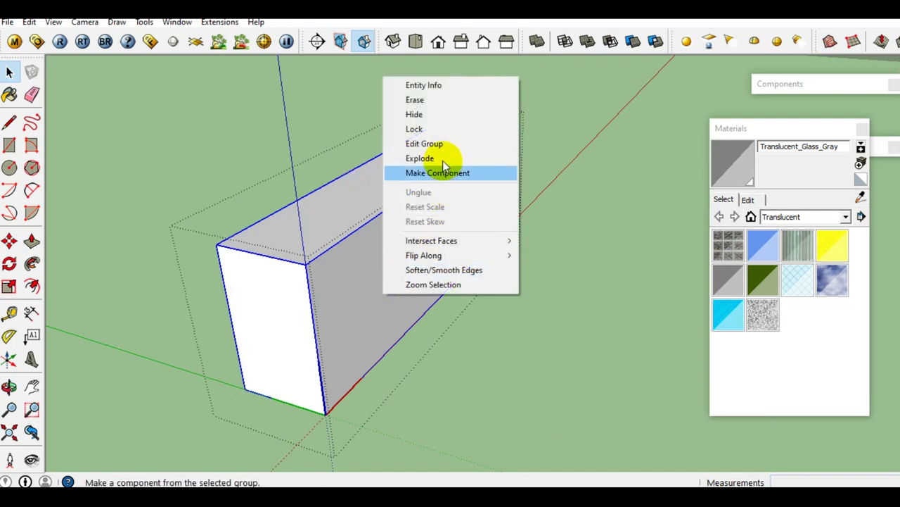
pyautogui.moveTo(440, 178); pyautogui.dragTo(347, 259, button='middle')
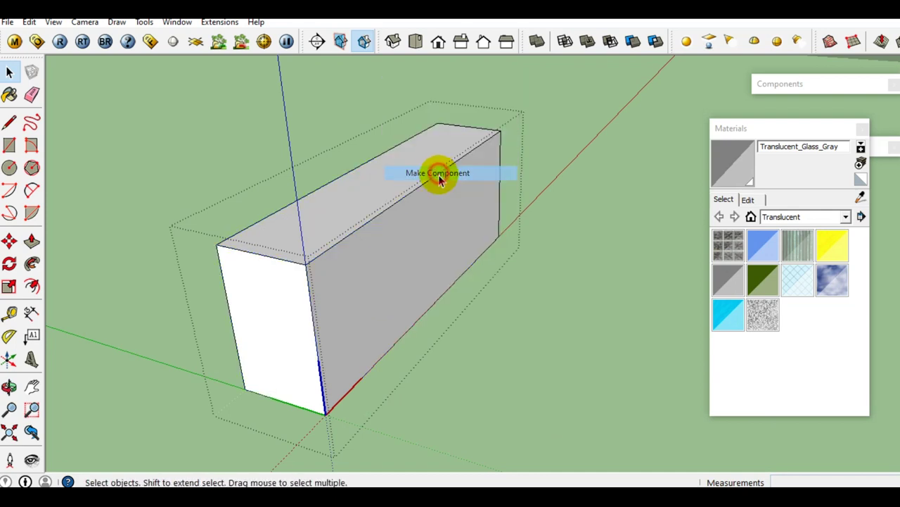
pyautogui.press('r')
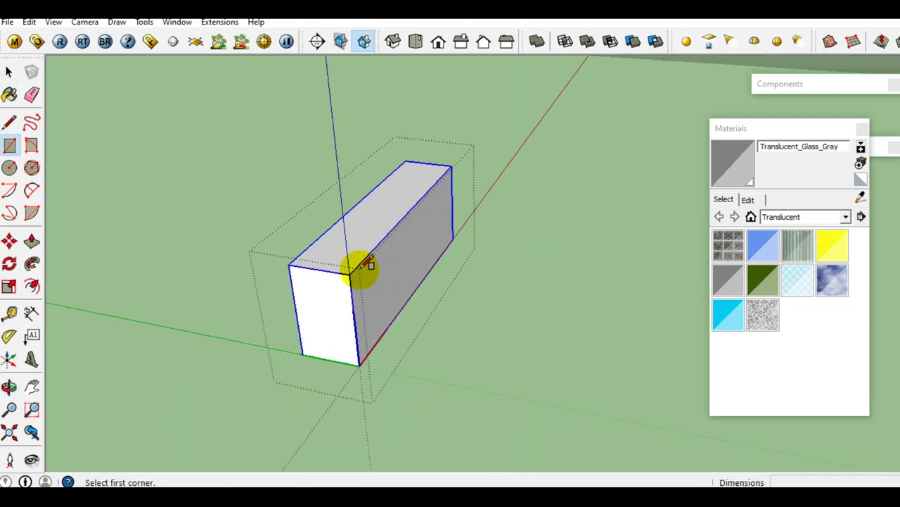
pyautogui.click(274, 264)
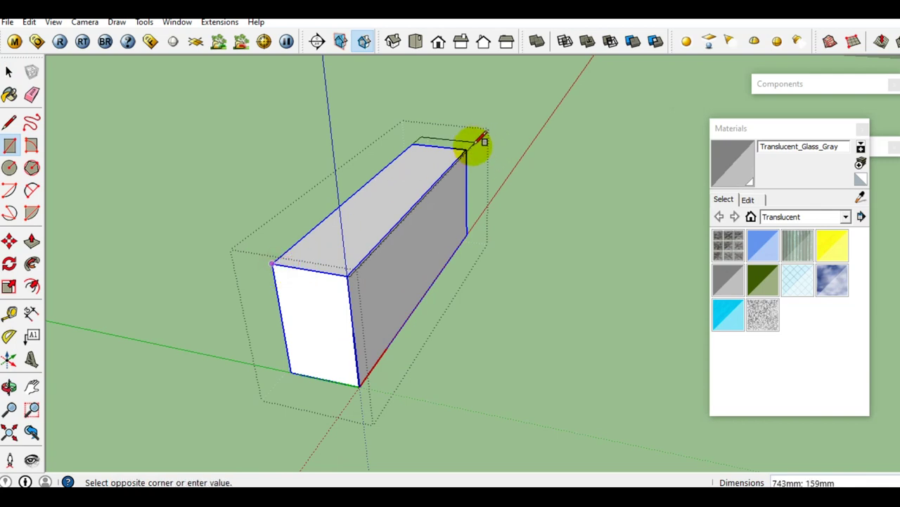
pyautogui.click(464, 151)
pyautogui.press('space')
# Extrude the top rectangle 2000 mm upward into a tall column
pyautogui.moveTo(453, 169)
pyautogui.mouseDown(button='middle')
pyautogui.moveTo(387, 257)
pyautogui.moveTo(375, 246)
pyautogui.moveTo(385, 282)
pyautogui.mouseUp(button='middle')
pyautogui.press('p')
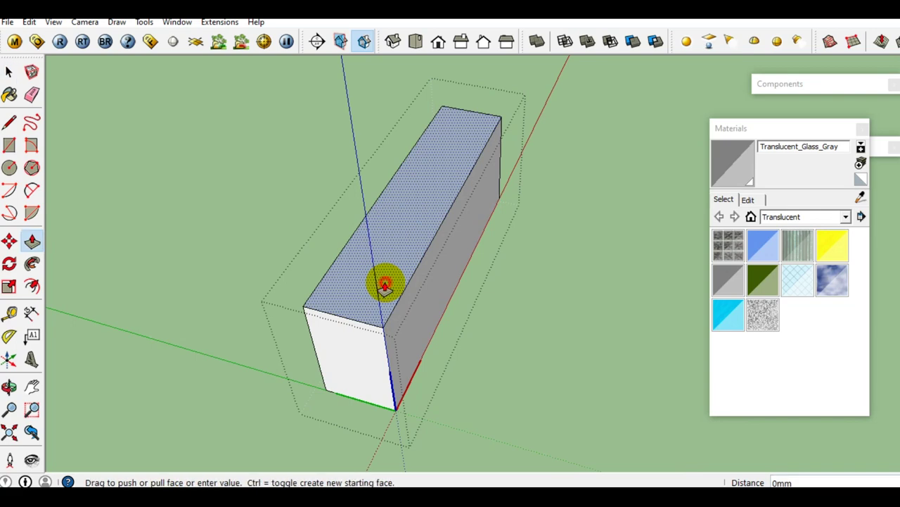
pyautogui.moveTo(385, 282); pyautogui.dragTo(387, 232)
pyautogui.moveTo(386, 232); pyautogui.dragTo(382, 144, button='middle')
pyautogui.write('2000')
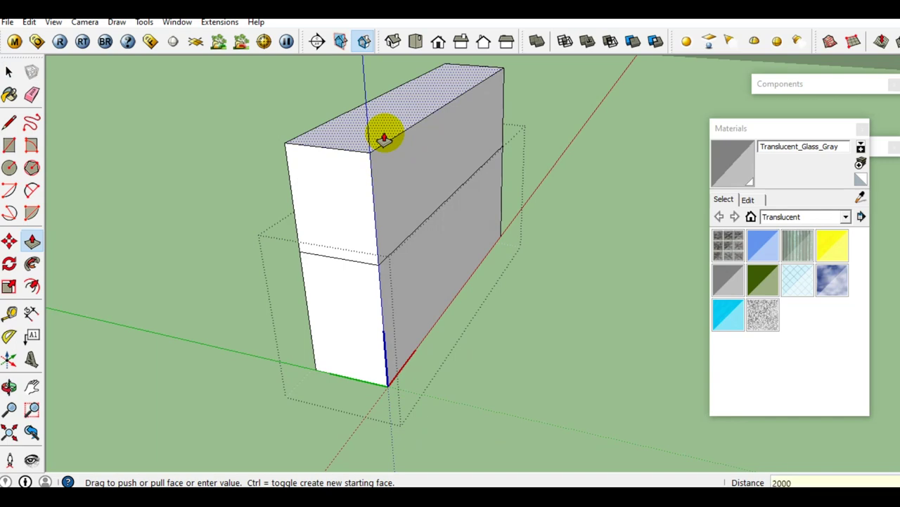
pyautogui.press('Return')
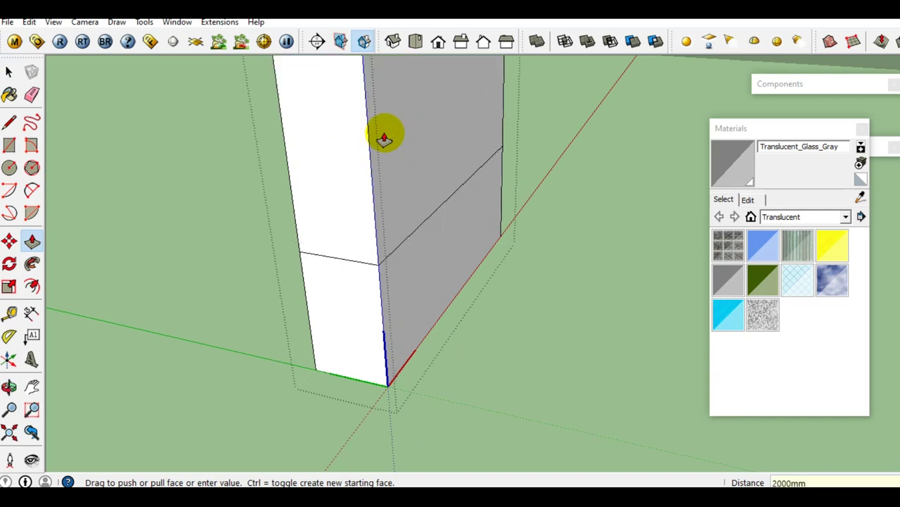
pyautogui.press('space')
pyautogui.scroll(-2, 394, 106)
pyautogui.scroll(-3, 404, 95)
pyautogui.keyDown('shift'); pyautogui.moveTo(405, 98); pyautogui.dragTo(382, 302, button='middle'); pyautogui.keyUp('shift')
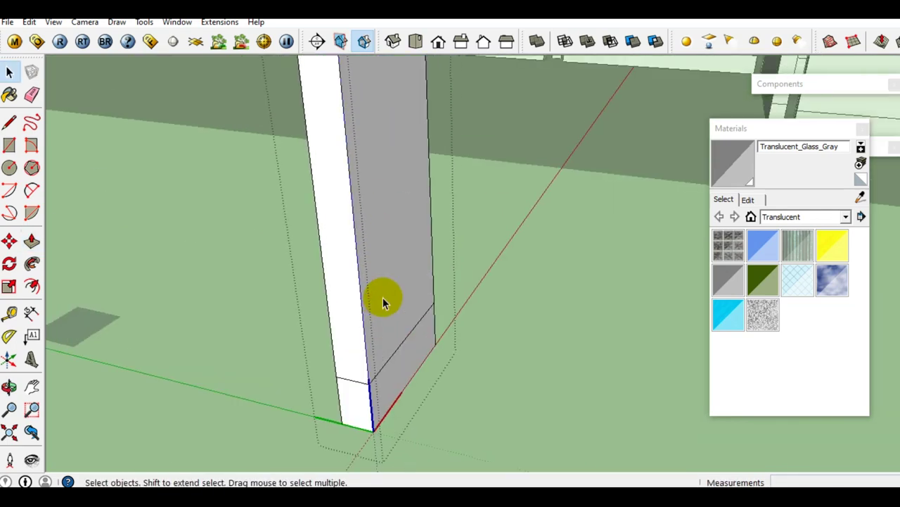
# Turn the whole tall column into a group, then into a component
pyautogui.scroll(-3, 386, 235)
pyautogui.moveTo(386, 235)
pyautogui.mouseDown(button='middle')
pyautogui.moveTo(311, 192)
pyautogui.moveTo(319, 244)
pyautogui.mouseUp(button='middle')
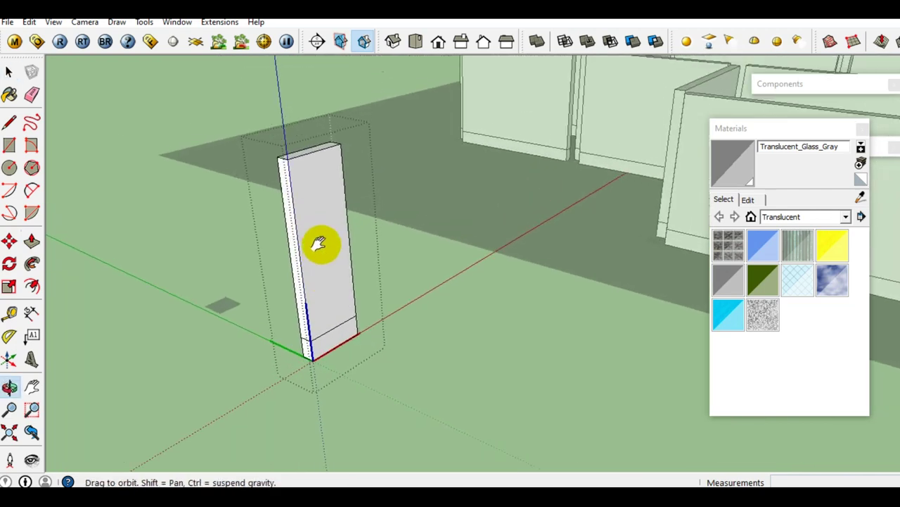
pyautogui.scroll(1, 315, 234)
pyautogui.click(314, 234)
pyautogui.tripleClick(315, 233)
pyautogui.rightClick(315, 233)
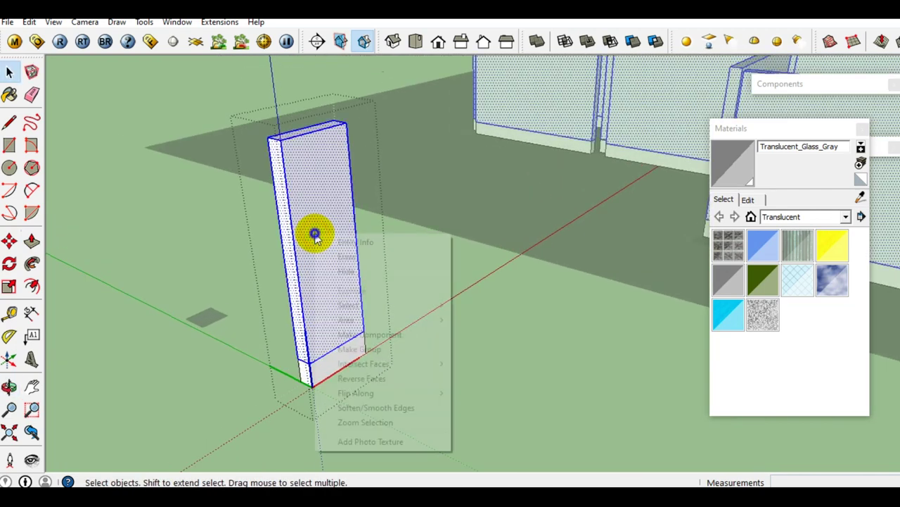
pyautogui.click(365, 350)
pyautogui.rightClick(297, 256)
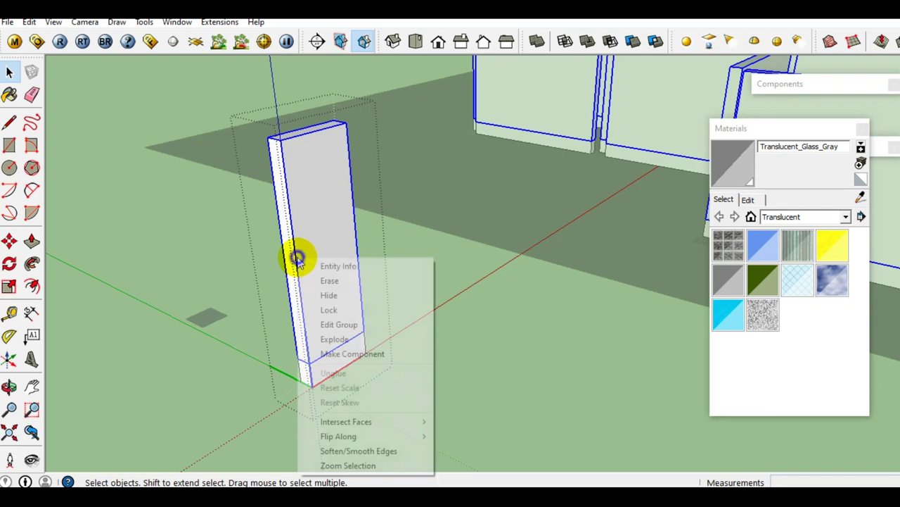
pyautogui.click(352, 356)
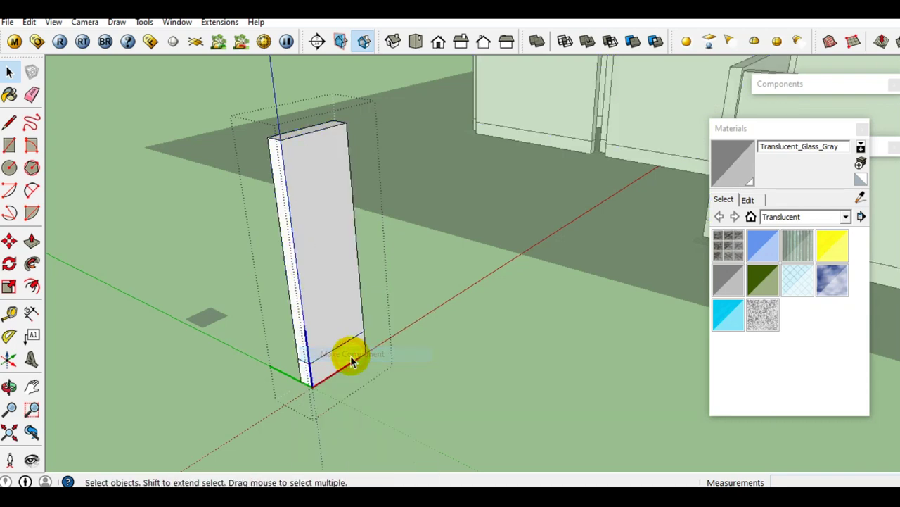
# Draw a rectangle on the column's top face and push/pull it up 35
pyautogui.moveTo(350, 356)
pyautogui.mouseDown(button='middle')
pyautogui.moveTo(371, 237)
pyautogui.moveTo(458, 245)
pyautogui.moveTo(348, 261)
pyautogui.moveTo(362, 325)
pyautogui.moveTo(373, 273)
pyautogui.mouseUp(button='middle')
pyautogui.scroll(2, 373, 253)
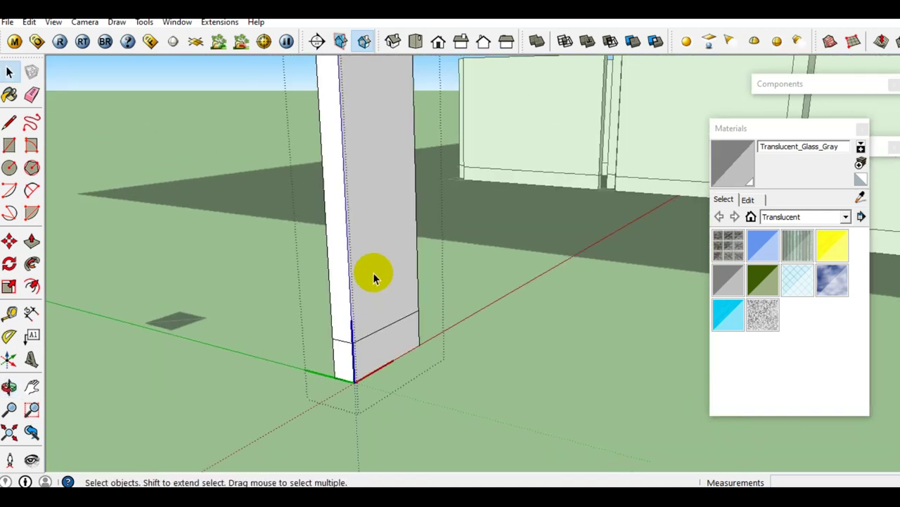
pyautogui.moveTo(360, 239)
pyautogui.mouseDown(button='middle')
pyautogui.moveTo(373, 316)
pyautogui.moveTo(342, 241)
pyautogui.moveTo(332, 257)
pyautogui.moveTo(360, 212)
pyautogui.moveTo(422, 161)
pyautogui.moveTo(382, 316)
pyautogui.moveTo(388, 213)
pyautogui.moveTo(385, 374)
pyautogui.moveTo(359, 283)
pyautogui.moveTo(349, 293)
pyautogui.moveTo(352, 359)
pyautogui.moveTo(331, 359)
pyautogui.mouseUp(button='middle')
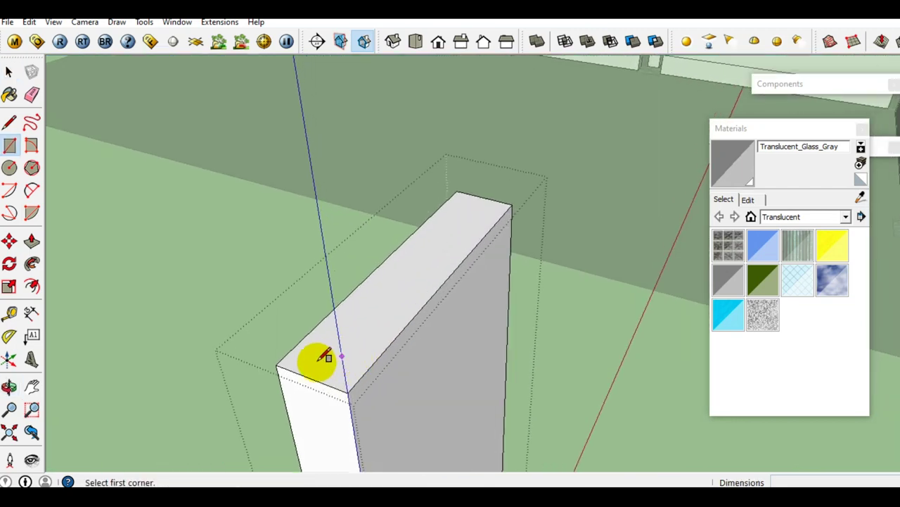
pyautogui.click(281, 364)
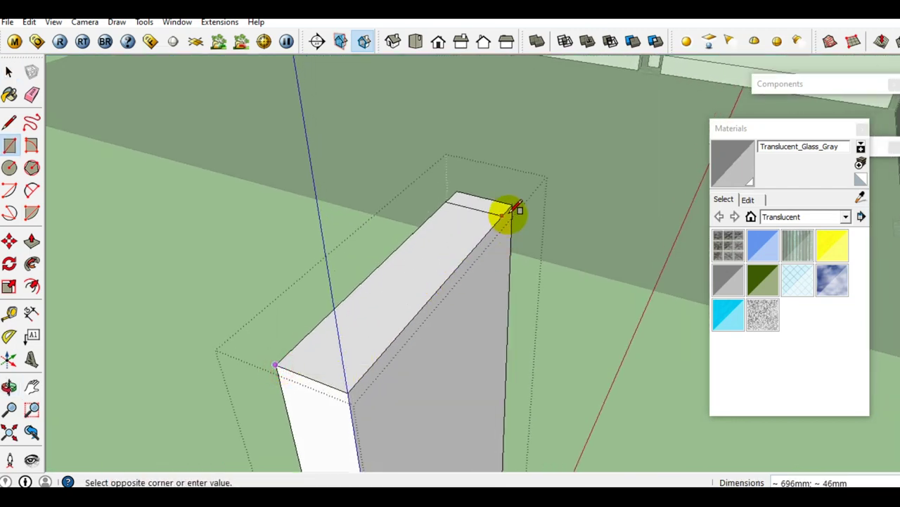
pyautogui.click(513, 207)
pyautogui.press('space')
pyautogui.click(445, 266)
pyautogui.press('p')
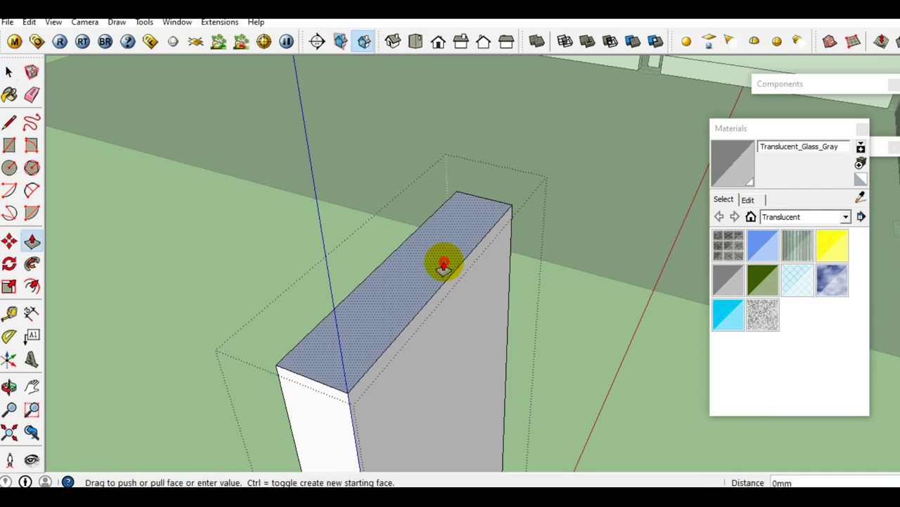
pyautogui.click(444, 262)
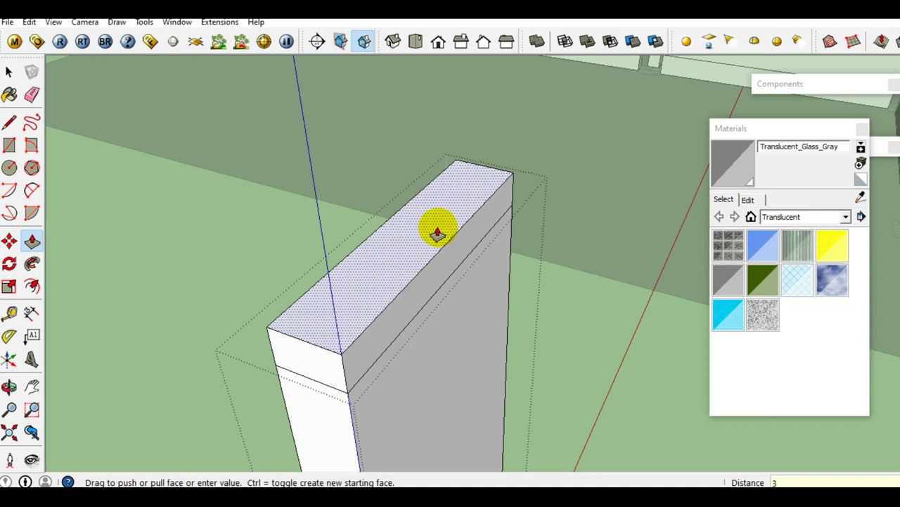
pyautogui.write('350')
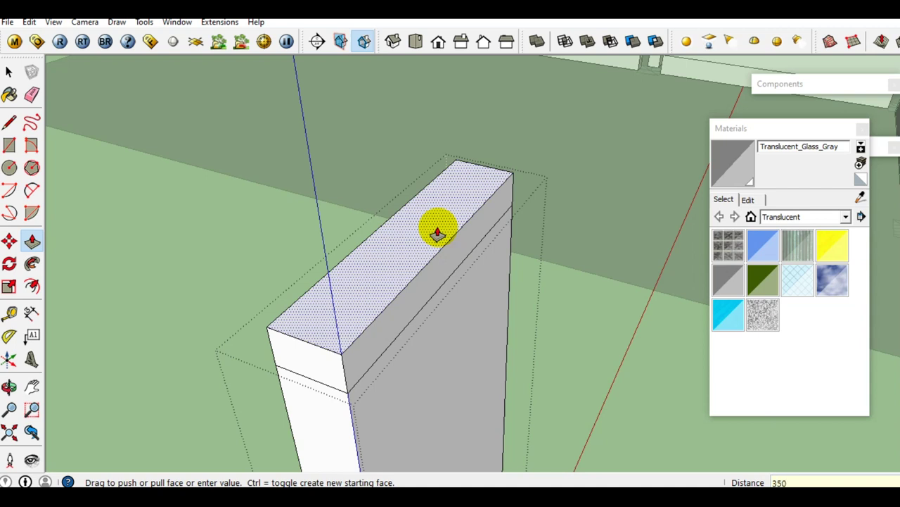
pyautogui.press('Return')
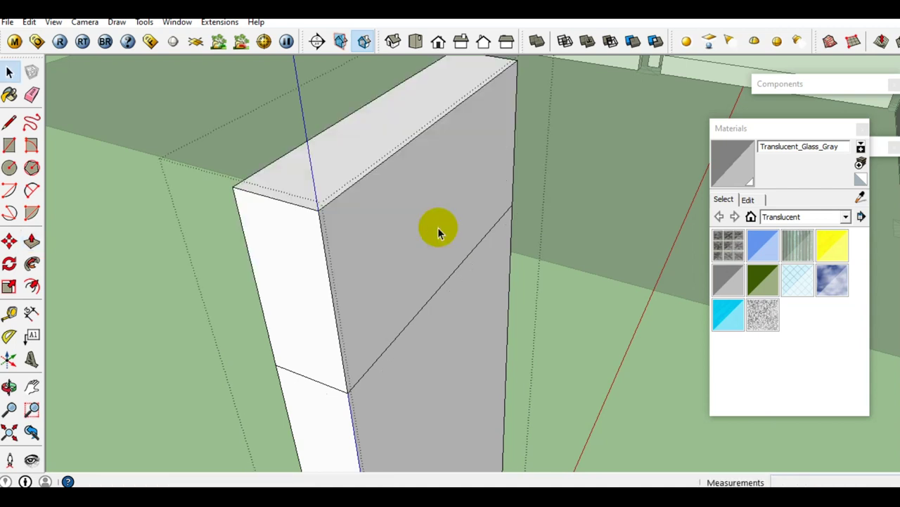
# Push the top block's side faces outward so the cap is wider than the column
pyautogui.press('space')
pyautogui.scroll(-2, 422, 232)
pyautogui.click(414, 236)
pyautogui.moveTo(412, 241); pyautogui.dragTo(408, 253, button='middle')
pyautogui.press('p')
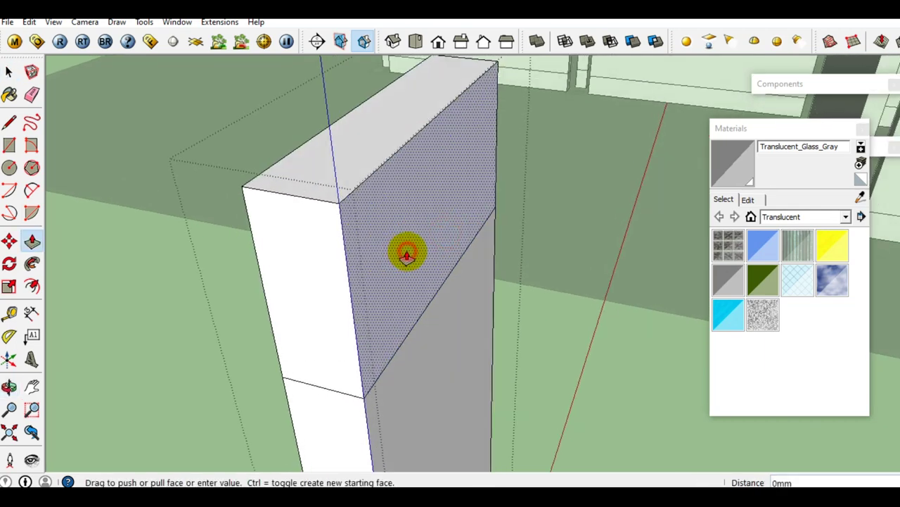
pyautogui.moveTo(408, 253); pyautogui.dragTo(438, 262)
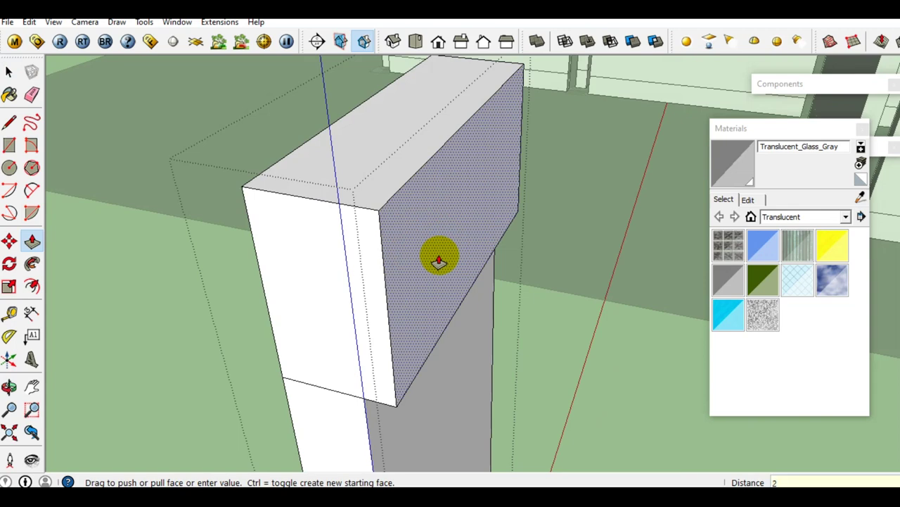
pyautogui.moveTo(439, 261); pyautogui.dragTo(440, 255)
pyautogui.press('space')
pyautogui.moveTo(401, 211)
pyautogui.mouseDown(button='middle')
pyautogui.moveTo(532, 190)
pyautogui.moveTo(368, 302)
pyautogui.mouseUp(button='middle')
pyautogui.click(298, 308)
pyautogui.press('p')
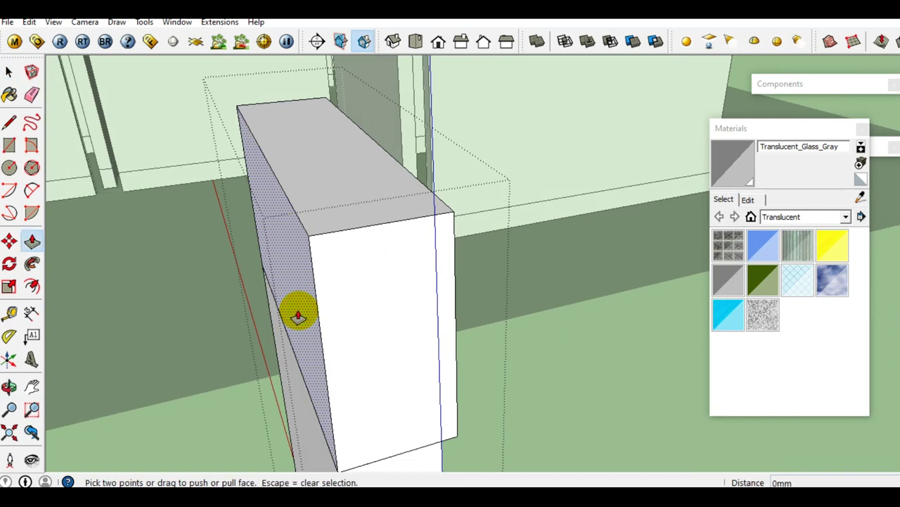
pyautogui.press('space')
pyautogui.moveTo(298, 313)
pyautogui.mouseDown(button='middle')
pyautogui.moveTo(365, 307)
pyautogui.moveTo(331, 311)
pyautogui.mouseUp(button='middle')
# Make the widened cap block a group
pyautogui.click(366, 307)
pyautogui.rightClick(334, 302)
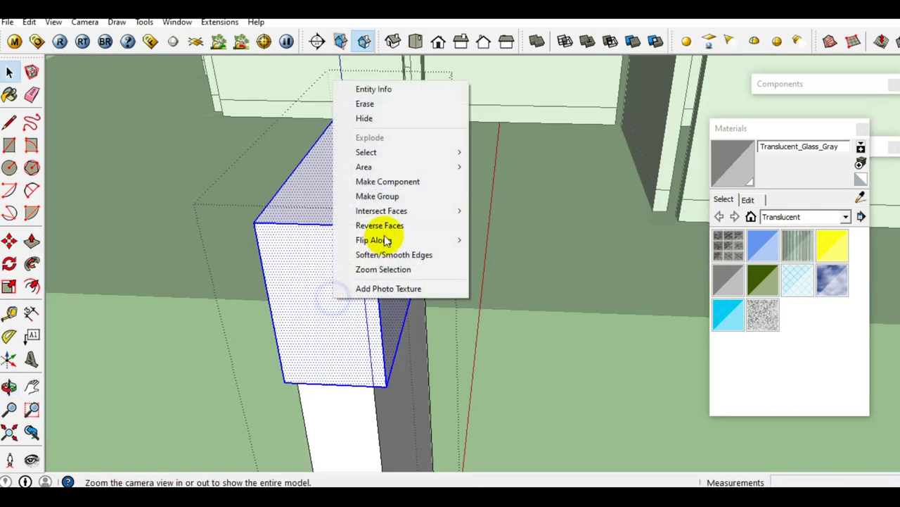
pyautogui.click(379, 195)
pyautogui.rightClick(342, 295)
# Select the original column component at the base of the model
pyautogui.moveTo(354, 173)
pyautogui.mouseDown(button='middle')
pyautogui.moveTo(347, 310)
pyautogui.moveTo(358, 159)
pyautogui.mouseUp(button='middle')
pyautogui.scroll(-3, 354, 246)
pyautogui.scroll(2, 352, 291)
pyautogui.scroll(2, 346, 322)
pyautogui.scroll(-3, 362, 232)
pyautogui.moveTo(370, 312)
pyautogui.mouseDown(button='middle')
pyautogui.moveTo(374, 342)
pyautogui.moveTo(343, 360)
pyautogui.mouseUp(button='middle')
pyautogui.scroll(2, 373, 345)
pyautogui.click(376, 351)
pyautogui.scroll(2, 380, 363)
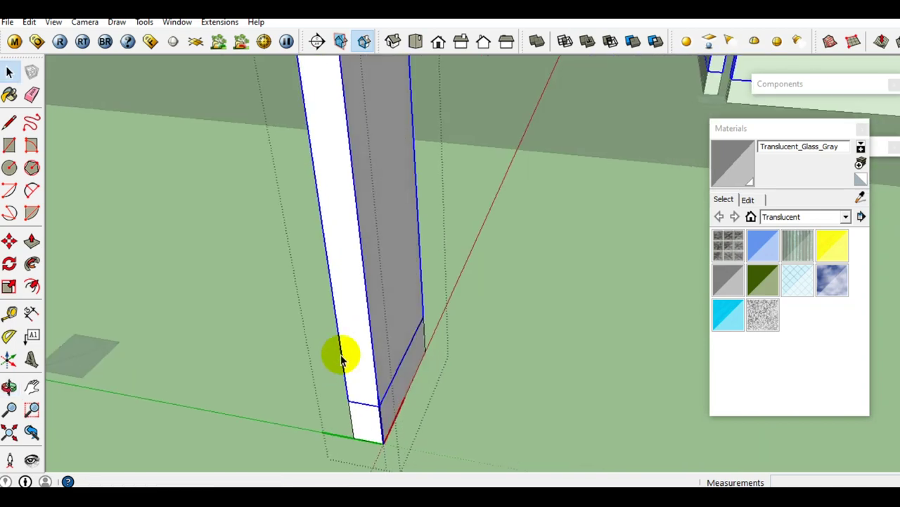
pyautogui.scroll(-2, 343, 351)
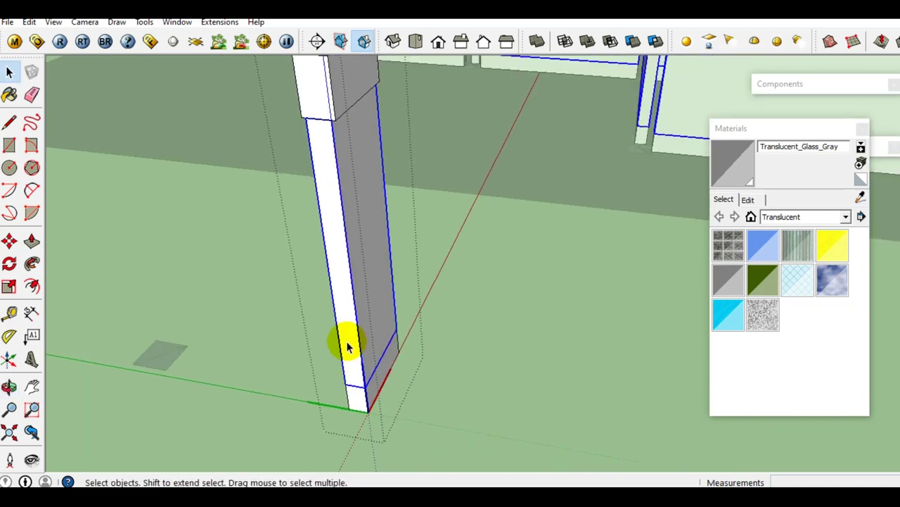
pyautogui.moveTo(372, 338); pyautogui.dragTo(366, 306, button='middle')
pyautogui.scroll(1, 356, 285)
pyautogui.scroll(2, 348, 295)
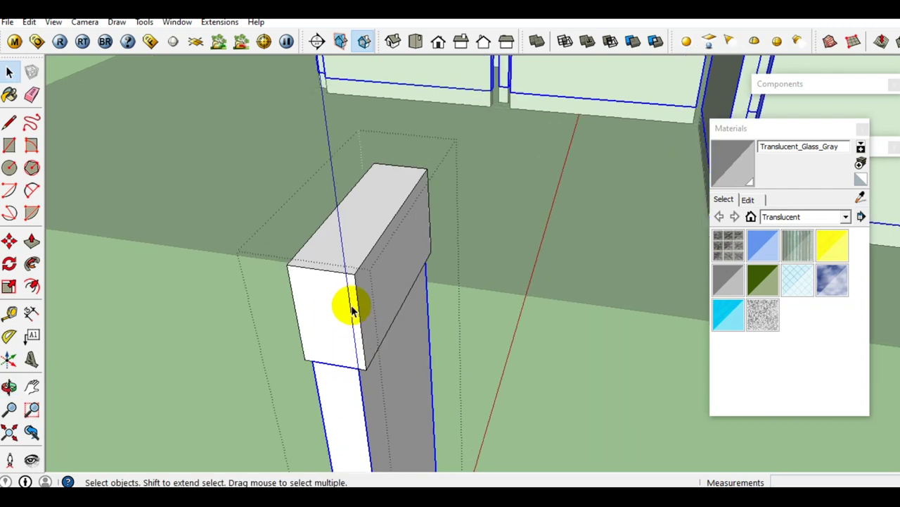
# Paste a copy of the column and move it onto the cap
pyautogui.hotkey('ctrl', 'v')
pyautogui.click(365, 257)
pyautogui.press('m')
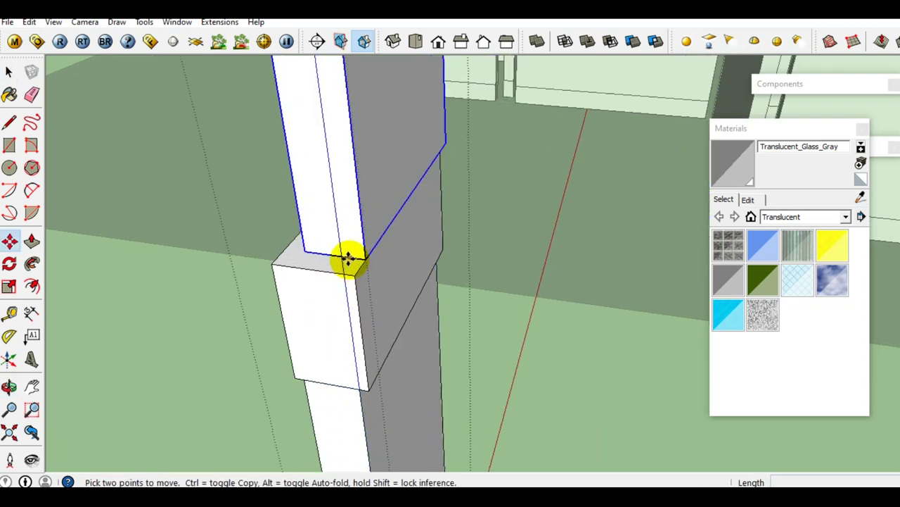
pyautogui.click(332, 255)
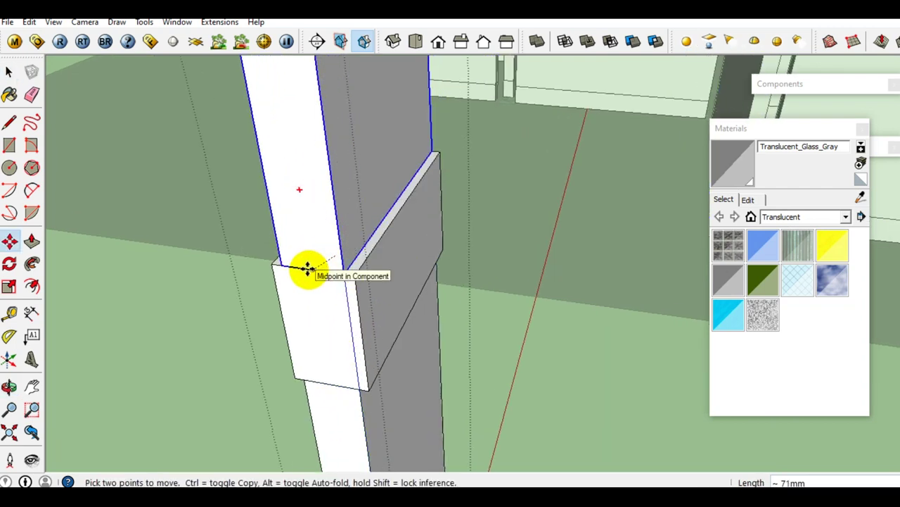
pyautogui.click(307, 267)
pyautogui.press('space')
# Make the column copy unique and start a line at the cap's top edge
pyautogui.scroll(-1, 313, 261)
pyautogui.moveTo(314, 260)
pyautogui.mouseDown(button='middle')
pyautogui.moveTo(332, 297)
pyautogui.moveTo(338, 281)
pyautogui.mouseUp(button='middle')
pyautogui.rightClick(336, 278)
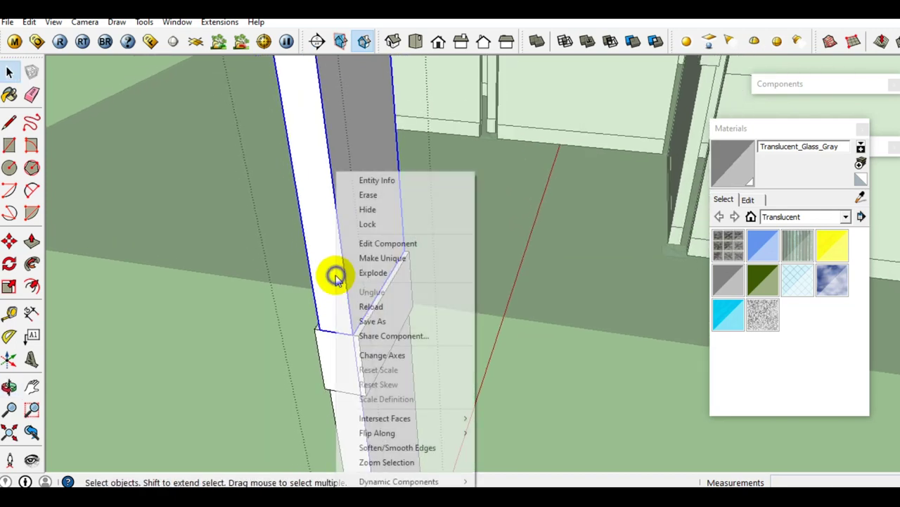
pyautogui.click(382, 257)
pyautogui.moveTo(365, 278)
pyautogui.mouseDown(button='middle')
pyautogui.moveTo(351, 291)
pyautogui.moveTo(358, 298)
pyautogui.moveTo(341, 302)
pyautogui.moveTo(341, 352)
pyautogui.mouseUp(button='middle')
pyautogui.press('l')
pyautogui.click(340, 359)
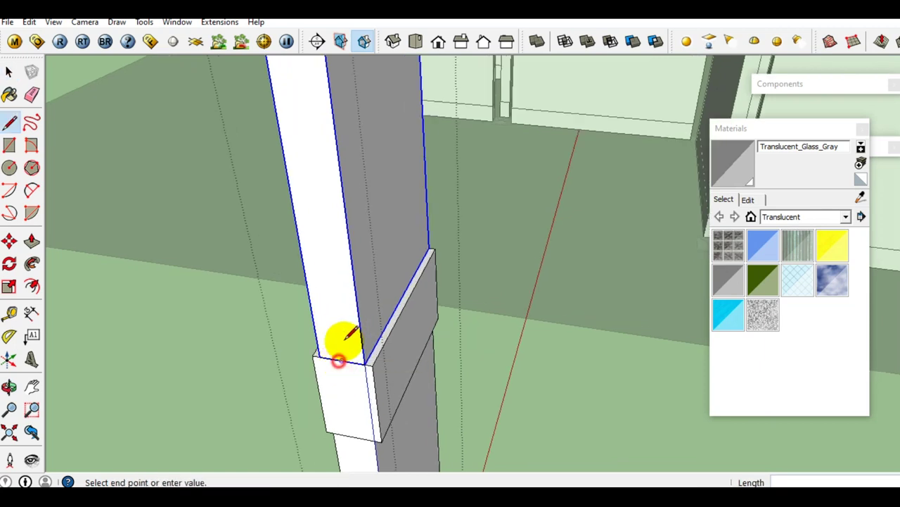
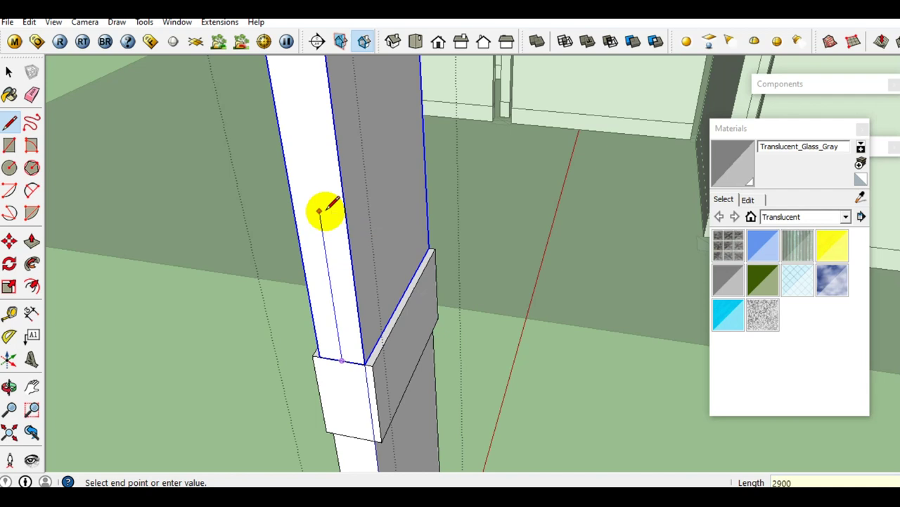
# Scale the column from its top grip to a blue scale of 1.45
pyautogui.press('space')
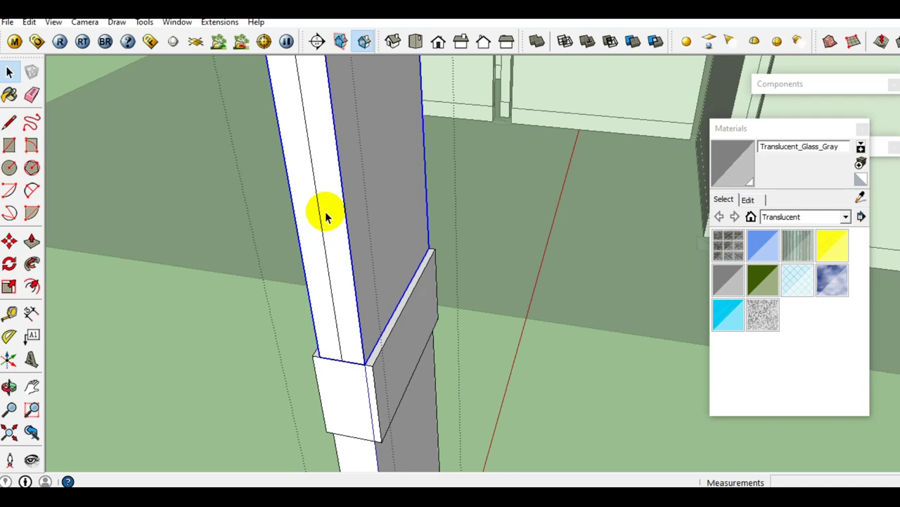
pyautogui.scroll(-3, 331, 201)
pyautogui.scroll(-3, 334, 194)
pyautogui.moveTo(336, 190); pyautogui.dragTo(351, 331, button='middle')
pyautogui.scroll(2, 358, 235)
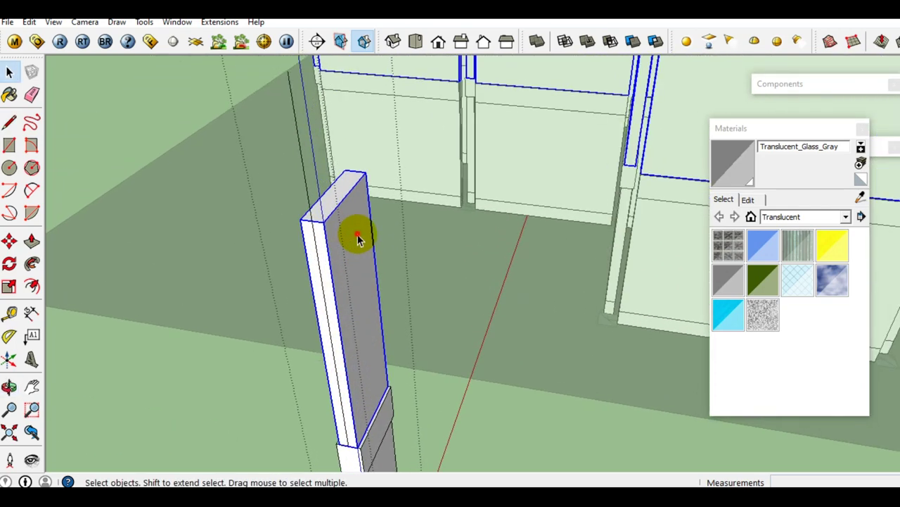
pyautogui.scroll(2, 352, 219)
pyautogui.scroll(2, 351, 220)
pyautogui.moveTo(350, 231); pyautogui.dragTo(323, 272, button='middle')
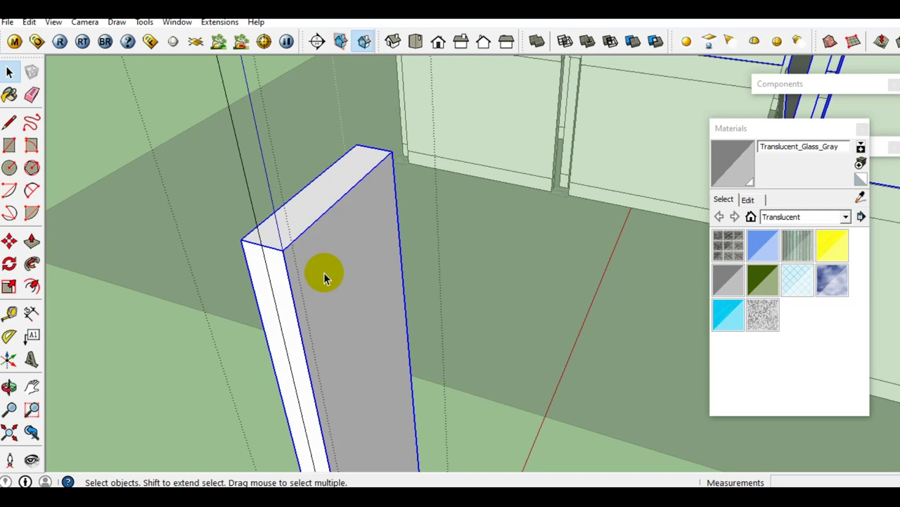
pyautogui.press('s')
pyautogui.click(324, 190)
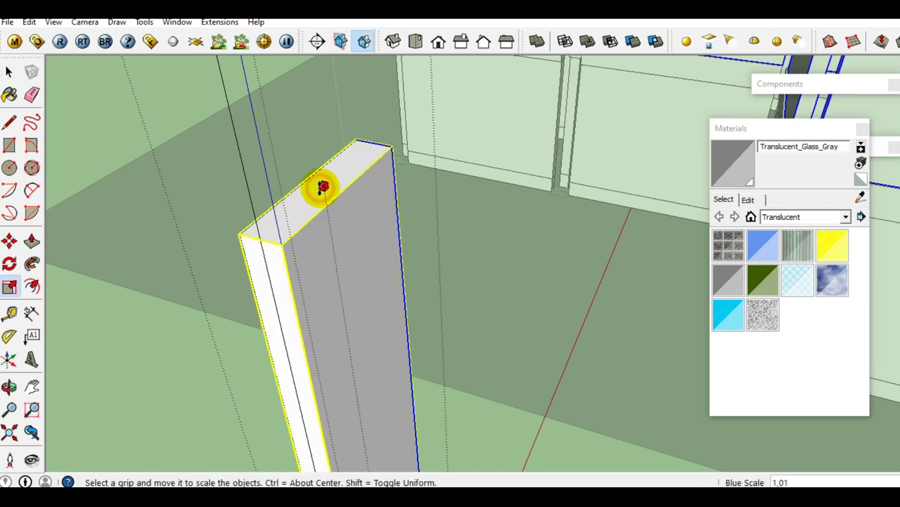
pyautogui.scroll(-2, 317, 186)
pyautogui.scroll(-2, 317, 185)
pyautogui.scroll(-2, 321, 180)
pyautogui.scroll(2, 318, 168)
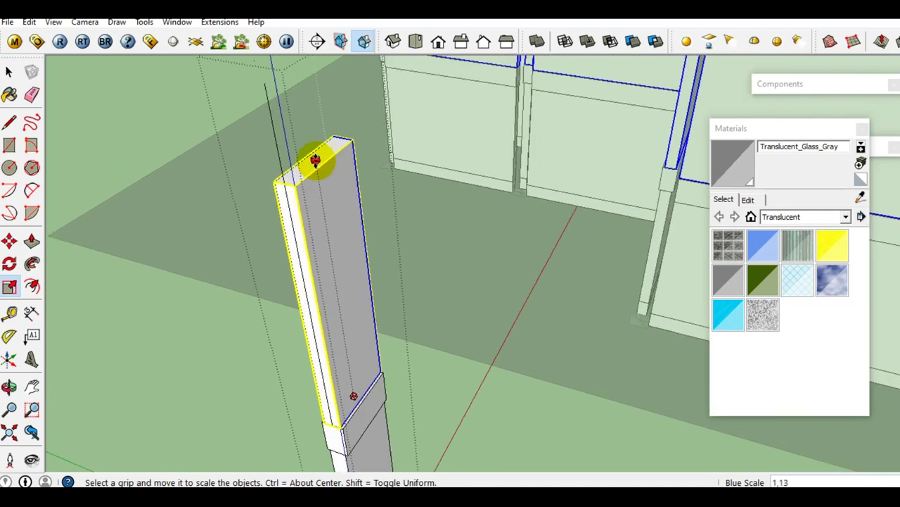
pyautogui.moveTo(316, 155); pyautogui.dragTo(328, 199, button='middle')
pyautogui.scroll(2, 327, 236)
pyautogui.scroll(2, 303, 215)
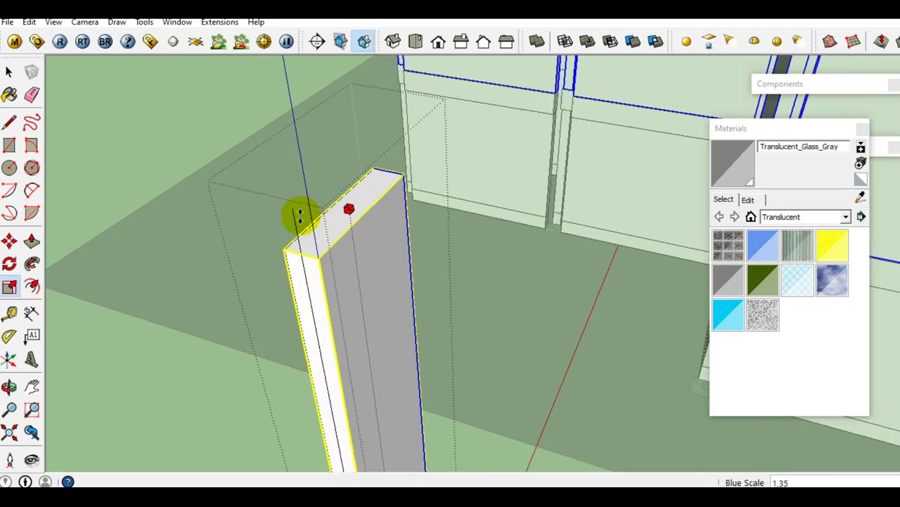
pyautogui.scroll(2, 287, 209)
pyautogui.click(285, 202)
pyautogui.press('space')
# Orbit around the stretched column to inspect its new height
pyautogui.scroll(-1, 288, 226)
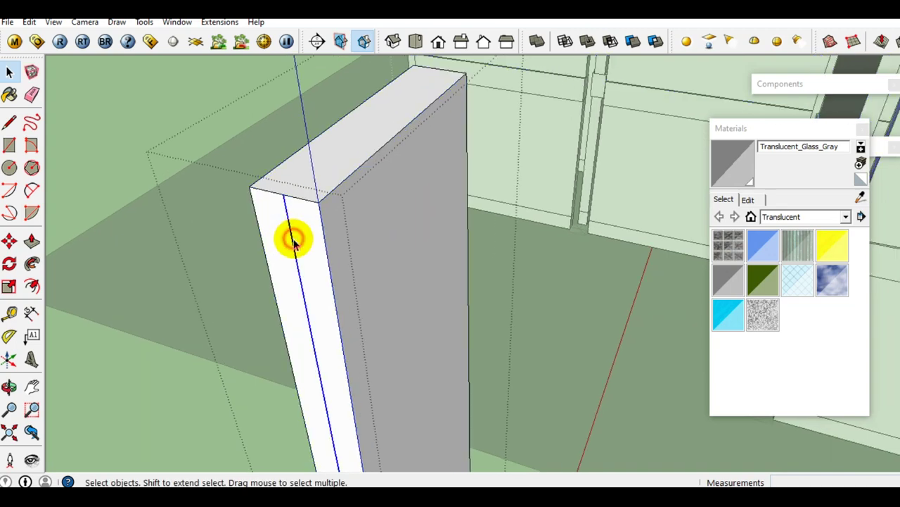
pyautogui.moveTo(300, 225)
pyautogui.mouseDown(button='middle')
pyautogui.moveTo(331, 286)
pyautogui.moveTo(342, 166)
pyautogui.moveTo(358, 267)
pyautogui.mouseUp(button='middle')
pyautogui.scroll(-3, 343, 169)
pyautogui.moveTo(358, 342)
pyautogui.mouseDown(button='middle')
pyautogui.moveTo(369, 289)
pyautogui.moveTo(446, 261)
pyautogui.moveTo(408, 256)
pyautogui.moveTo(418, 291)
pyautogui.mouseUp(button='middle')
pyautogui.scroll(1, 418, 368)
pyautogui.scroll(2, 403, 390)
pyautogui.scroll(-1, 404, 391)
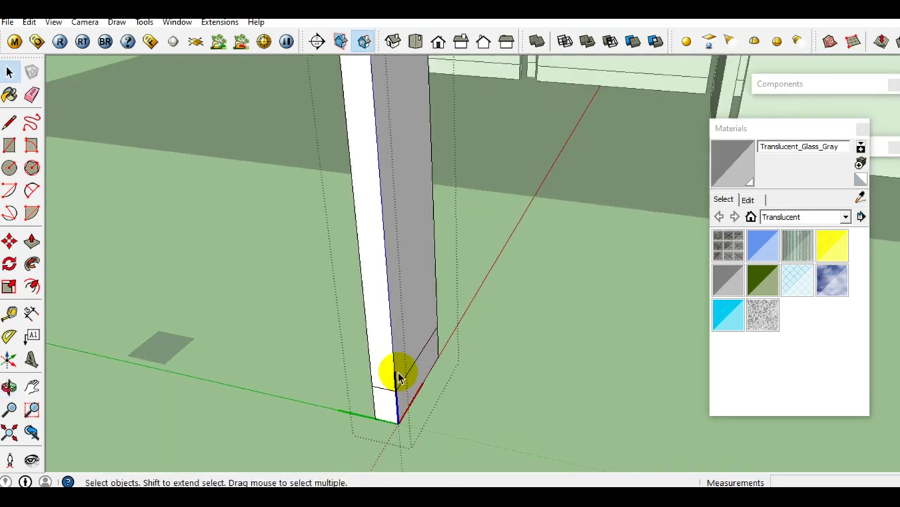
# Push/pull the small ground square up 5500mm to the neighbouring post's top
pyautogui.scroll(-1, 396, 371)
pyautogui.moveTo(396, 368)
pyautogui.mouseDown(button='middle')
pyautogui.moveTo(417, 363)
pyautogui.moveTo(396, 338)
pyautogui.moveTo(485, 375)
pyautogui.moveTo(489, 317)
pyautogui.mouseUp(button='middle')
pyautogui.scroll(-1, 417, 363)
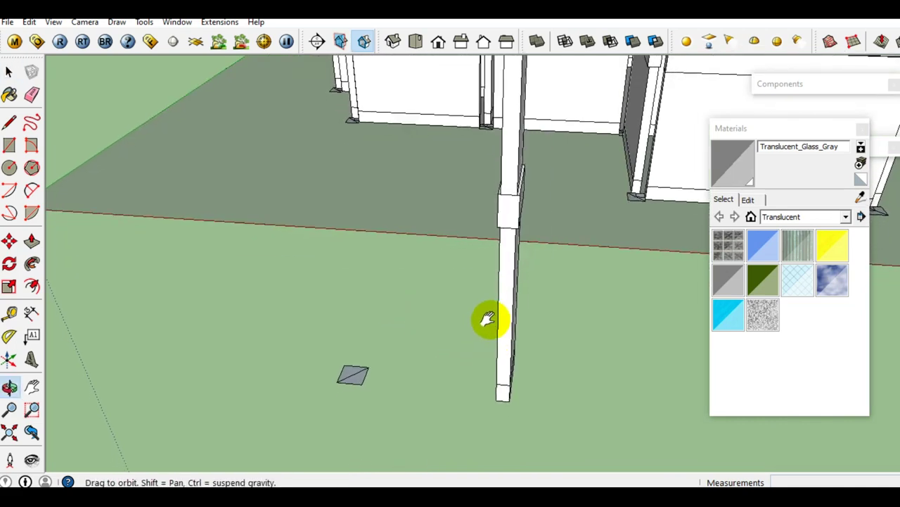
pyautogui.scroll(2, 368, 378)
pyautogui.click(338, 376)
pyautogui.moveTo(338, 376)
pyautogui.mouseDown(button='middle')
pyautogui.moveTo(329, 380)
pyautogui.moveTo(304, 356)
pyautogui.moveTo(333, 366)
pyautogui.mouseUp(button='middle')
pyautogui.doubleClick(333, 366)
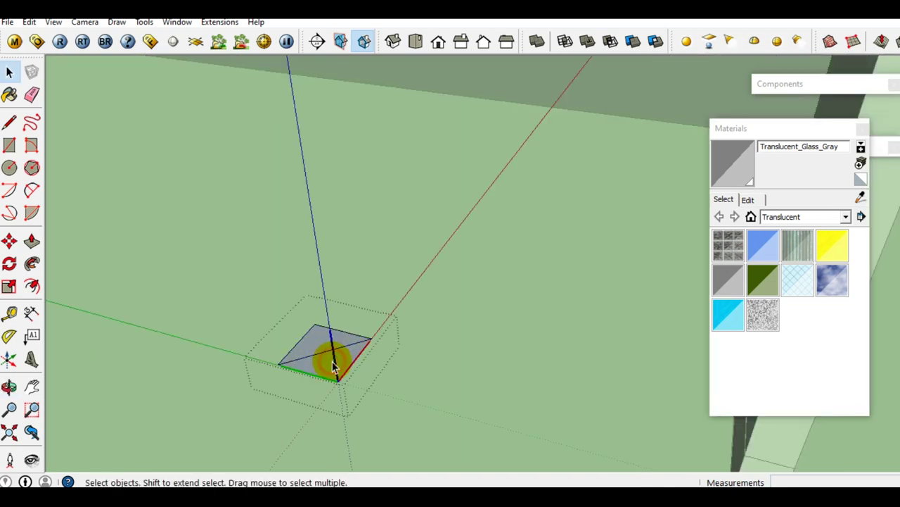
pyautogui.press('e')
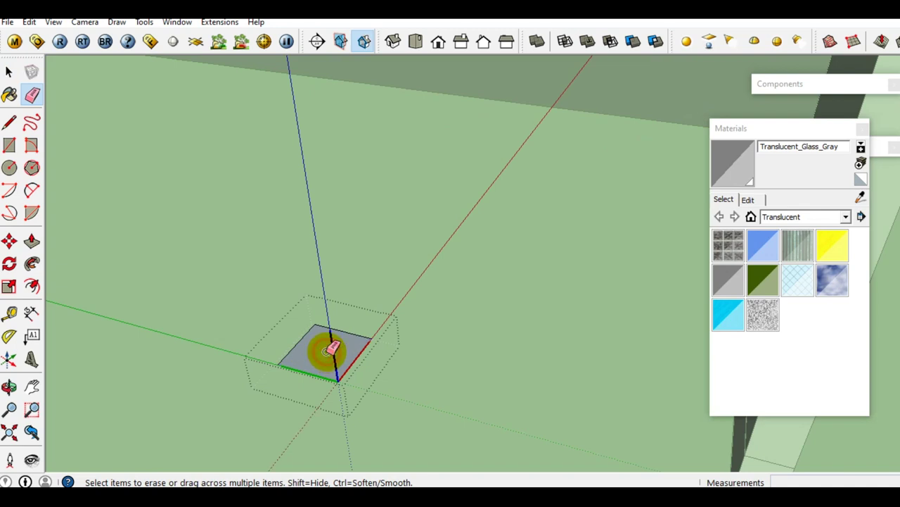
pyautogui.press('space')
pyautogui.moveTo(333, 347); pyautogui.dragTo(322, 354, button='middle')
pyautogui.click(322, 354)
pyautogui.press('p')
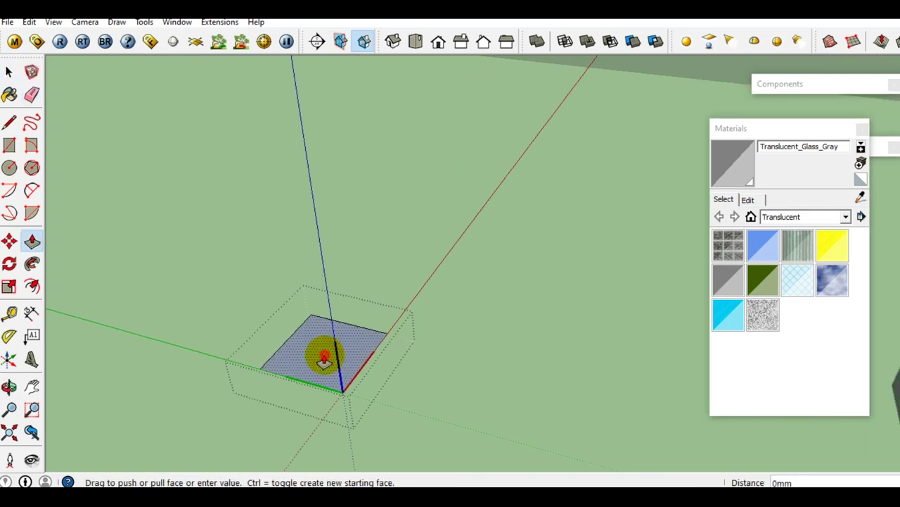
pyautogui.scroll(-3, 324, 362)
pyautogui.moveTo(321, 342)
pyautogui.mouseDown(button='middle')
pyautogui.moveTo(322, 301)
pyautogui.moveTo(325, 377)
pyautogui.mouseUp(button='middle')
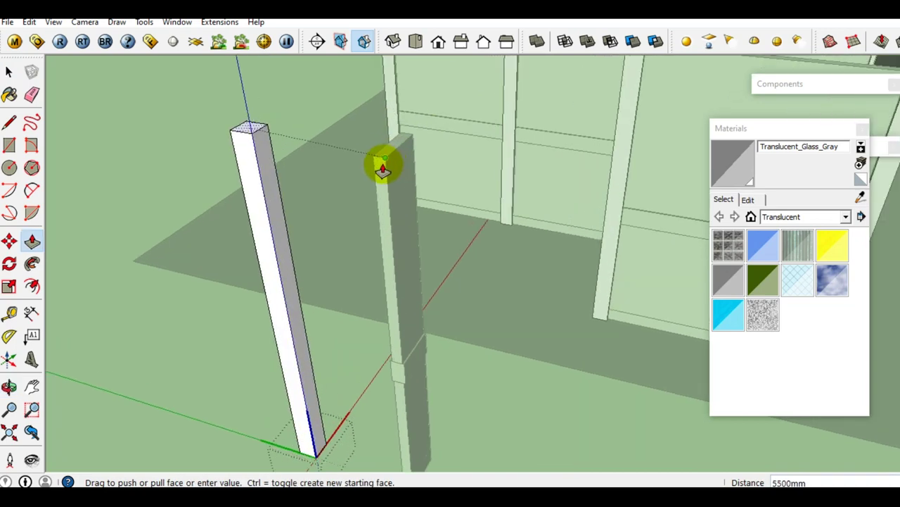
pyautogui.scroll(3, 385, 163)
pyautogui.click(385, 164)
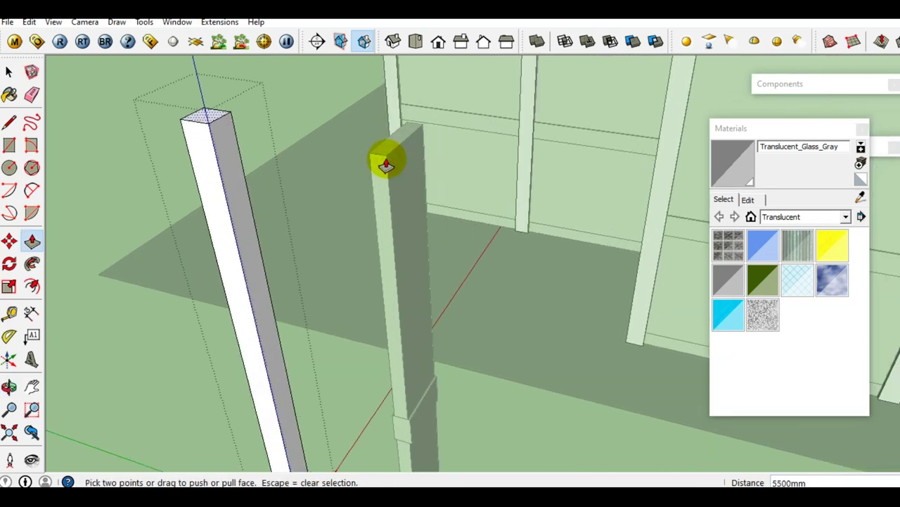
pyautogui.press('space')
# Select the whole new column and make it a group
pyautogui.scroll(-2, 386, 160)
pyautogui.scroll(-2, 385, 166)
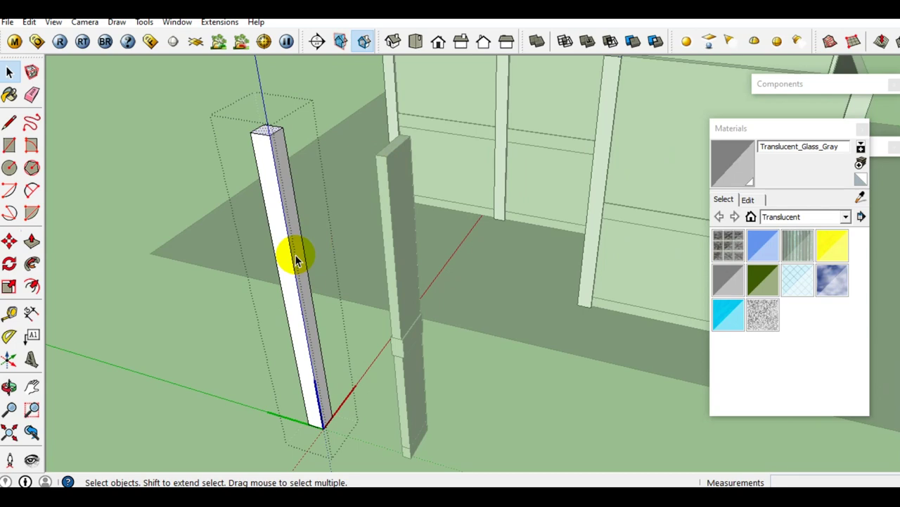
pyautogui.moveTo(295, 261); pyautogui.dragTo(313, 241, button='middle')
pyautogui.tripleClick(314, 241)
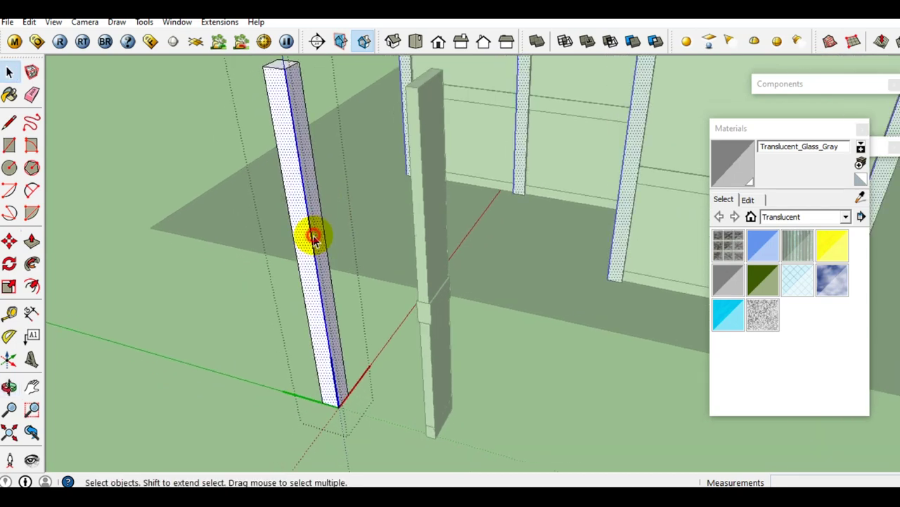
pyautogui.rightClick(314, 239)
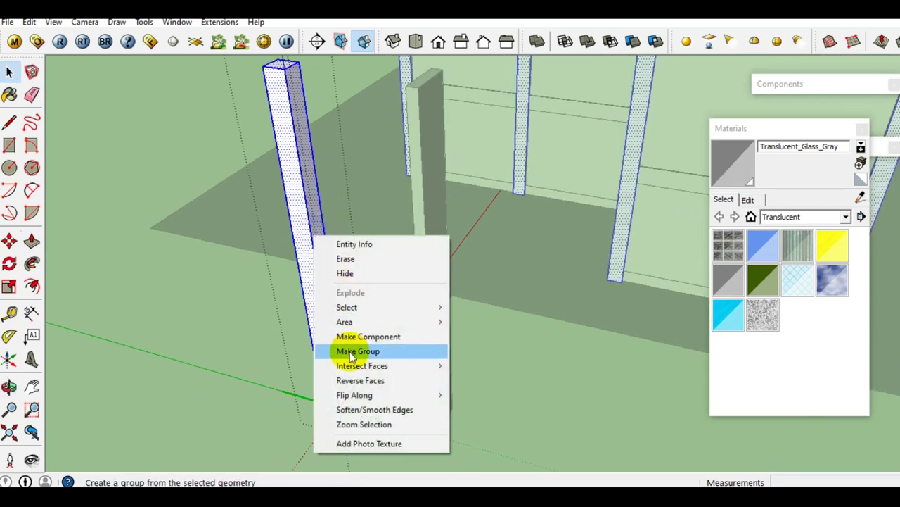
pyautogui.click(352, 351)
pyautogui.rightClick(316, 297)
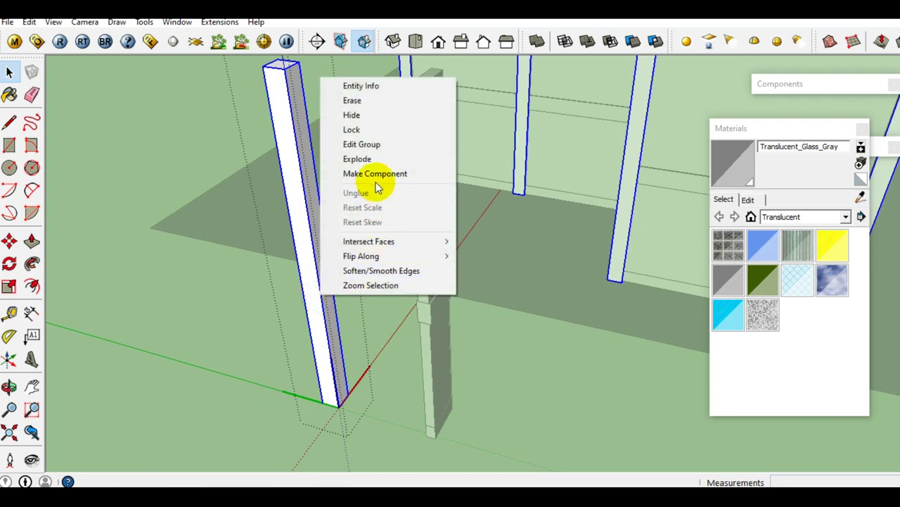
pyautogui.scroll(-2, 345, 207)
pyautogui.scroll(-2, 341, 206)
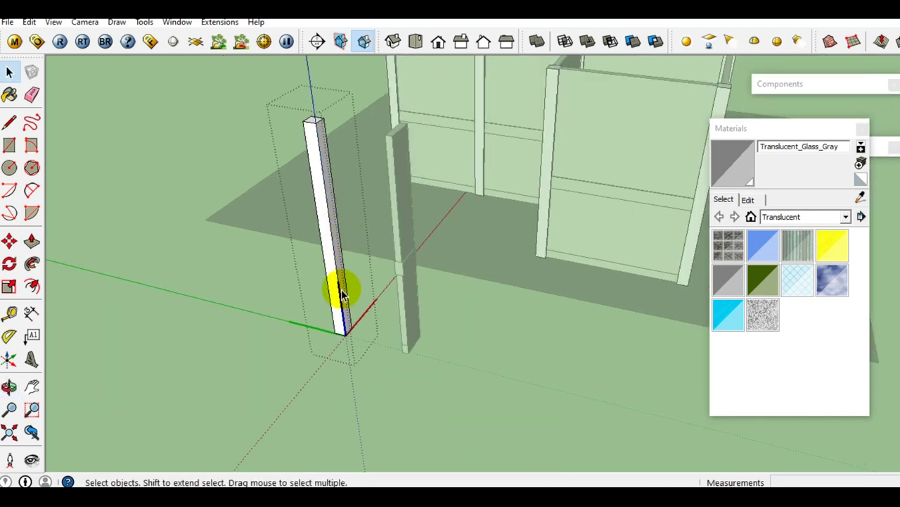
pyautogui.scroll(3, 334, 334)
pyautogui.scroll(2, 333, 334)
pyautogui.moveTo(337, 332)
pyautogui.mouseDown(button='middle')
pyautogui.moveTo(376, 190)
pyautogui.moveTo(408, 175)
pyautogui.moveTo(424, 114)
pyautogui.moveTo(418, 94)
pyautogui.mouseUp(button='middle')
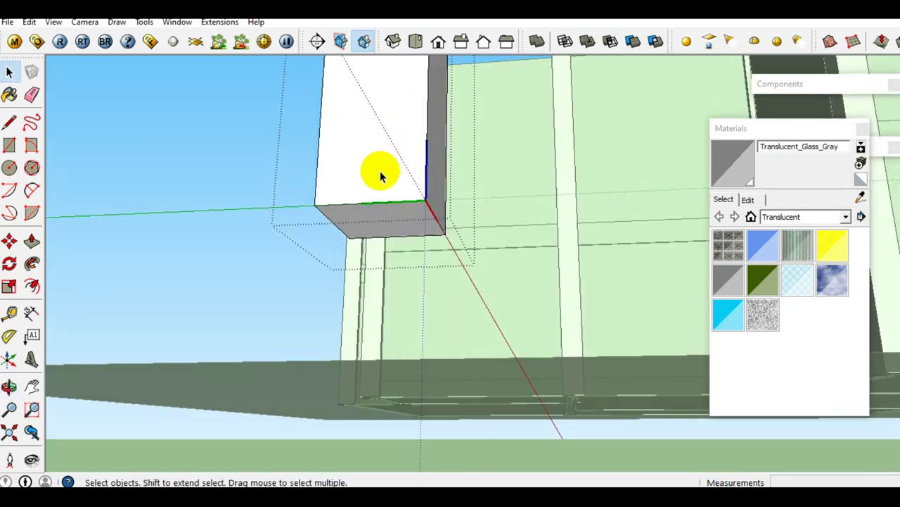
# Draw a rectangle on the column's underside and push/pull it down 500mm
pyautogui.press('r')
pyautogui.click(351, 238)
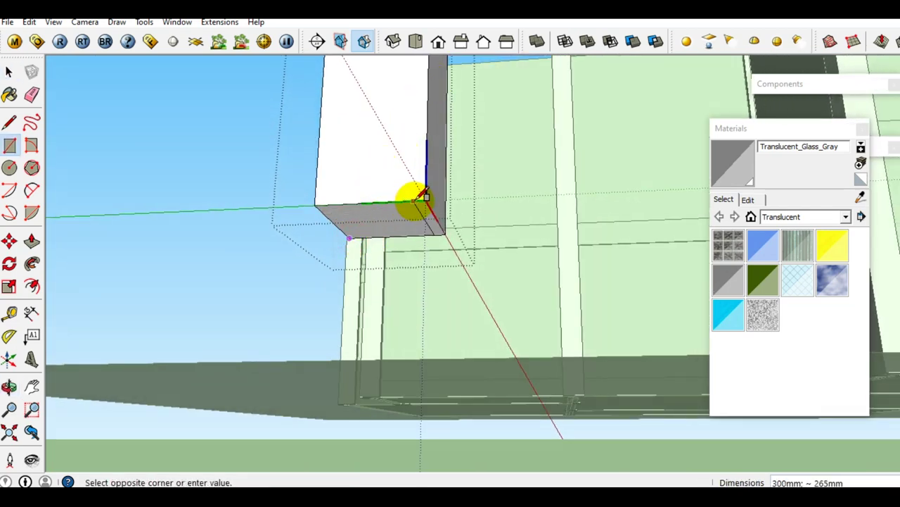
pyautogui.click(425, 200)
pyautogui.press('space')
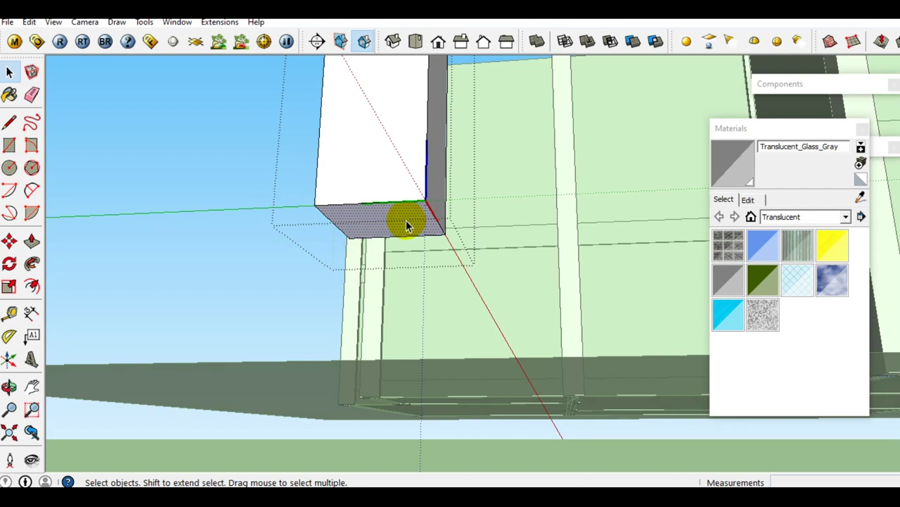
pyautogui.press('p')
pyautogui.moveTo(402, 218); pyautogui.dragTo(398, 278)
pyautogui.write('500')
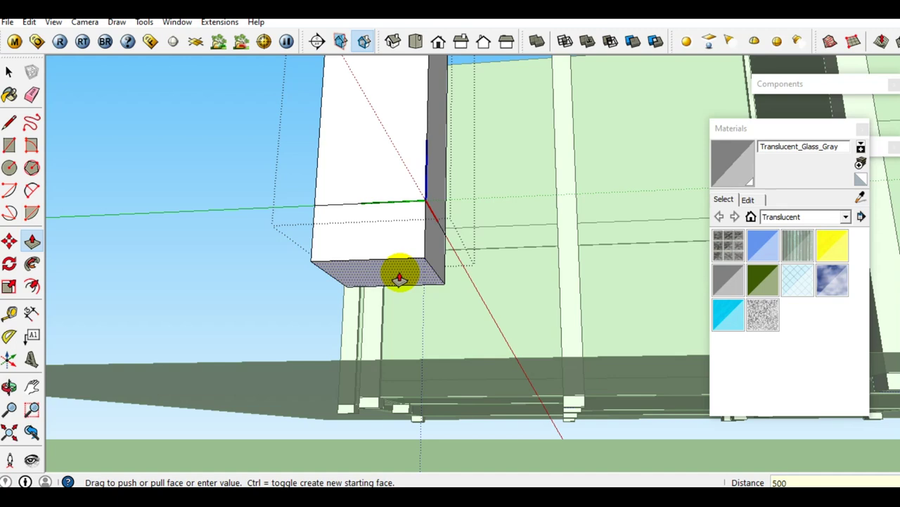
pyautogui.press('Return')
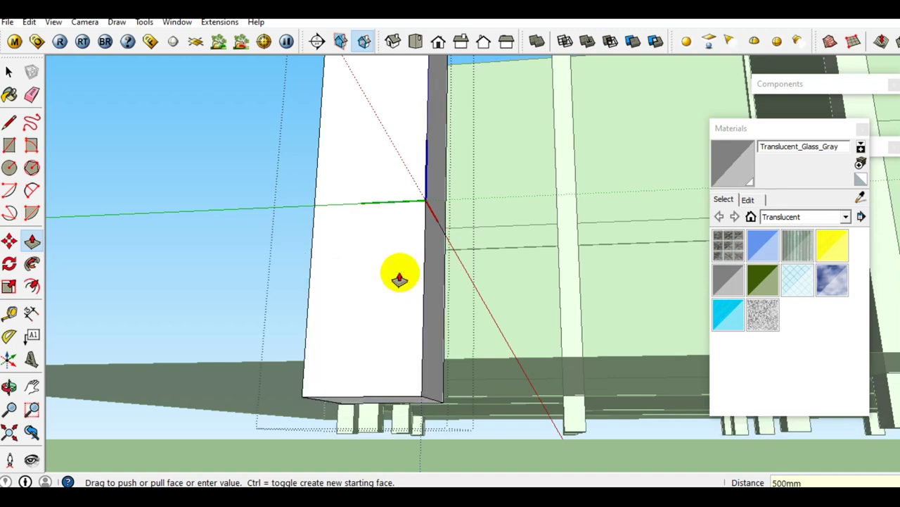
# Push the column's bottom down a further 900 and begin a line at the base corner
pyautogui.press('space')
pyautogui.moveTo(373, 279)
pyautogui.mouseDown(button='middle')
pyautogui.moveTo(393, 262)
pyautogui.moveTo(398, 201)
pyautogui.moveTo(382, 232)
pyautogui.mouseUp(button='middle')
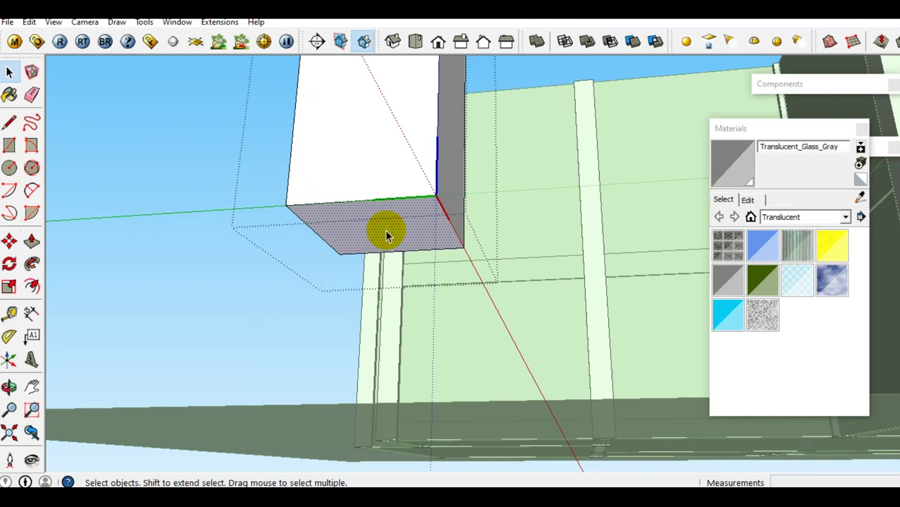
pyautogui.press('p')
pyautogui.moveTo(386, 230); pyautogui.dragTo(384, 280)
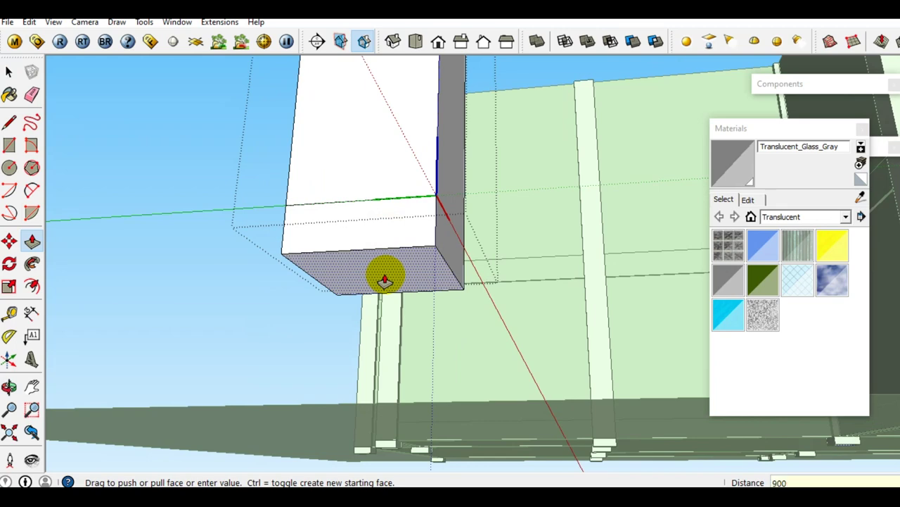
pyautogui.press('Return')
pyautogui.moveTo(364, 216)
pyautogui.mouseDown(button='middle')
pyautogui.moveTo(345, 306)
pyautogui.moveTo(357, 291)
pyautogui.moveTo(364, 361)
pyautogui.moveTo(360, 293)
pyautogui.moveTo(373, 341)
pyautogui.moveTo(382, 237)
pyautogui.mouseUp(button='middle')
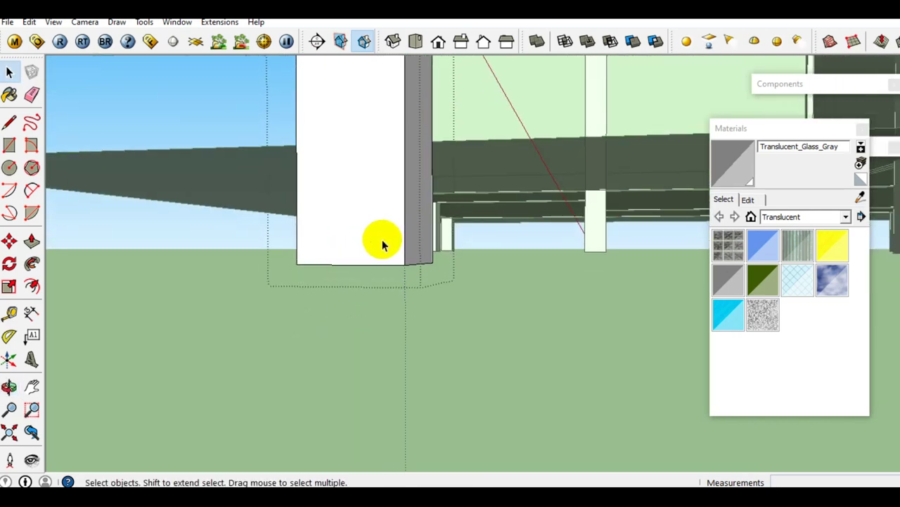
pyautogui.press('l')
pyautogui.click(405, 264)
pyautogui.write('300')
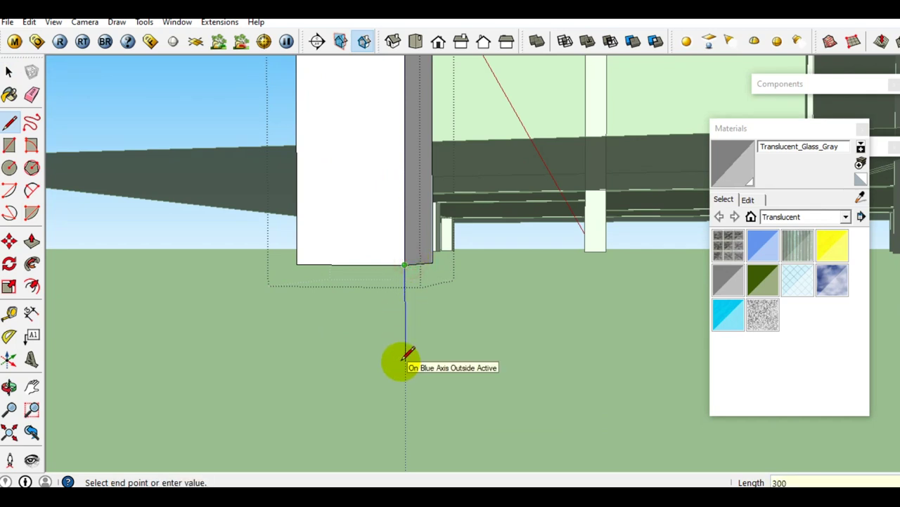
# Replace the stray 300 line with a closed 600 mm by 200 mm outline at the box's foot
pyautogui.press('Return')
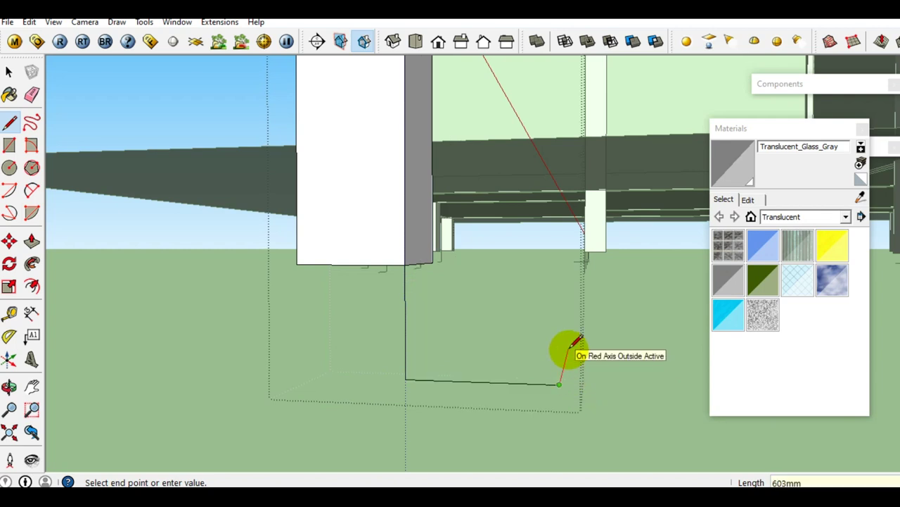
pyautogui.hotkey('ctrl', 'z')
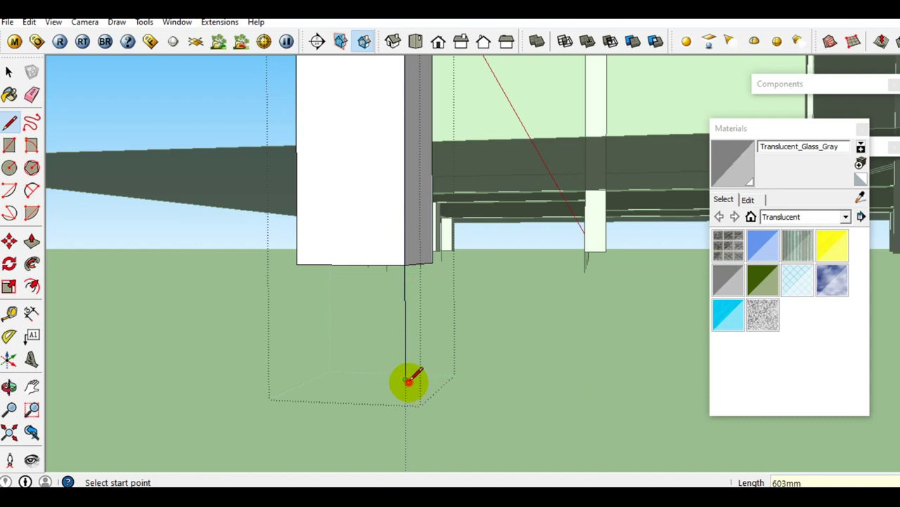
pyautogui.click(406, 380)
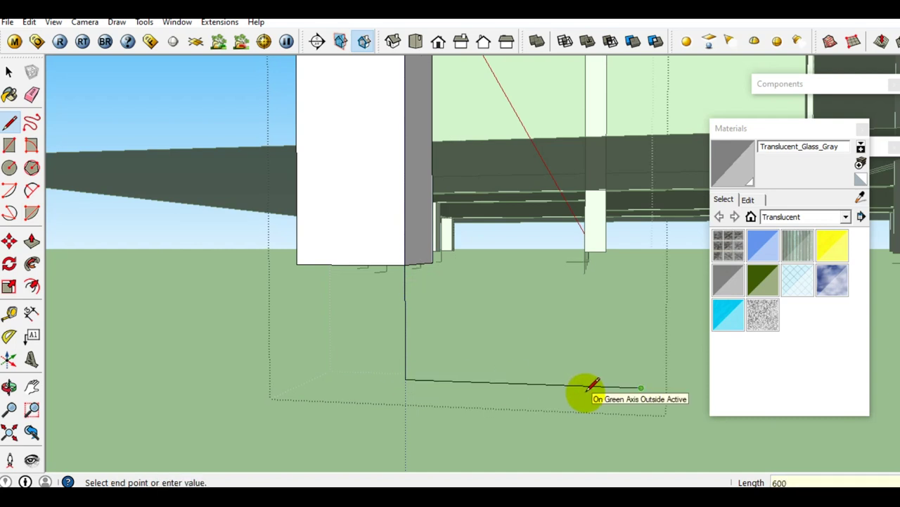
pyautogui.press('Return')
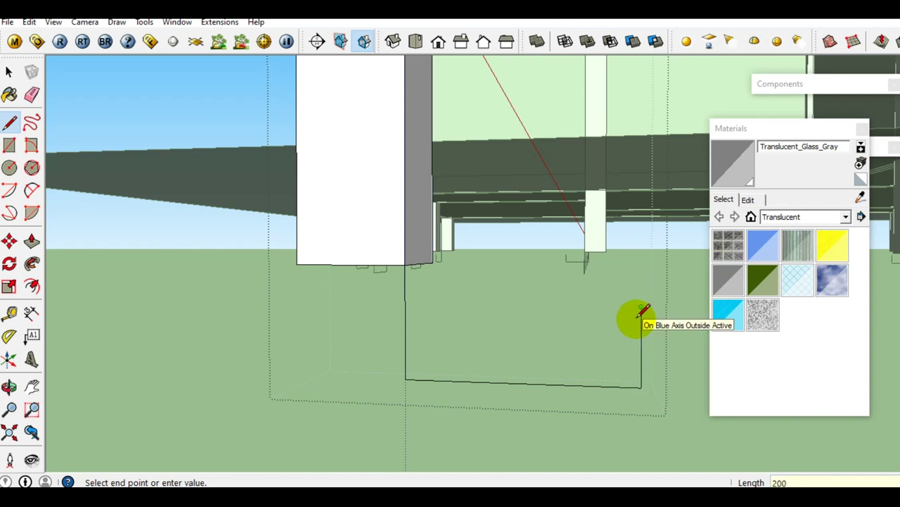
pyautogui.press('Return')
pyautogui.click(405, 265)
pyautogui.press('space')
# Select the entire tall box
pyautogui.moveTo(401, 261)
pyautogui.mouseDown(button='middle')
pyautogui.moveTo(380, 246)
pyautogui.moveTo(418, 167)
pyautogui.moveTo(373, 296)
pyautogui.moveTo(388, 209)
pyautogui.moveTo(358, 267)
pyautogui.moveTo(349, 263)
pyautogui.moveTo(396, 209)
pyautogui.moveTo(401, 261)
pyautogui.moveTo(385, 252)
pyautogui.moveTo(391, 291)
pyautogui.moveTo(391, 221)
pyautogui.mouseUp(button='middle')
pyautogui.click(392, 207)
pyautogui.moveTo(306, 118); pyautogui.dragTo(469, 349)
pyautogui.scroll(2, 469, 349)
pyautogui.moveTo(396, 312)
pyautogui.mouseDown(button='middle')
pyautogui.moveTo(377, 317)
pyautogui.moveTo(364, 292)
pyautogui.moveTo(375, 302)
pyautogui.mouseUp(button='middle')
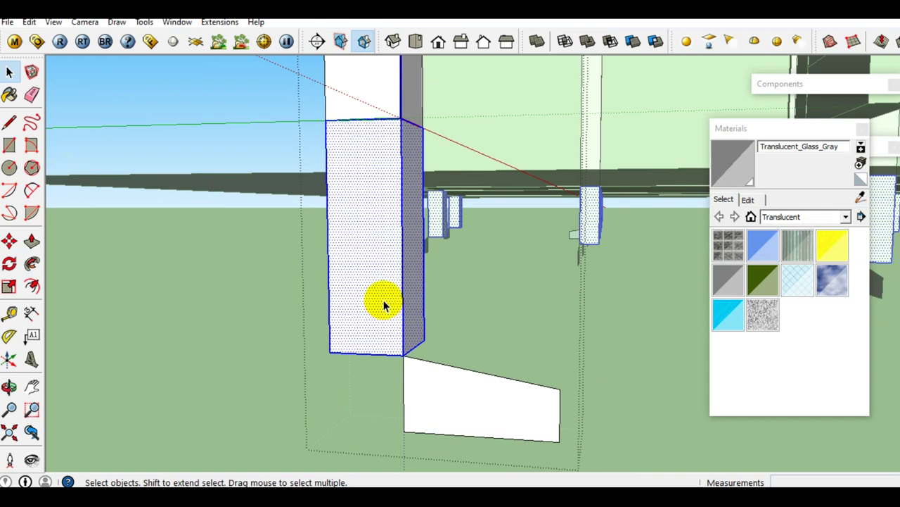
# Group the tall box, then convert the group into a component
pyautogui.rightClick(381, 296)
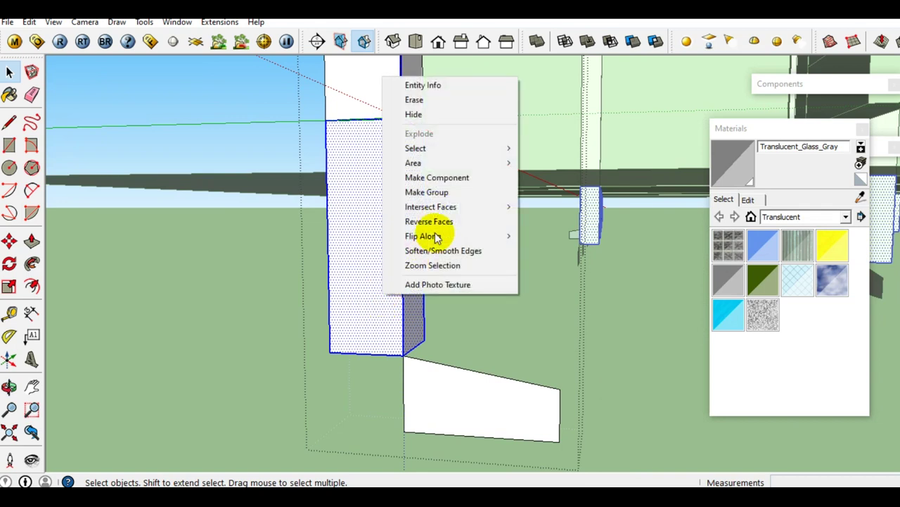
pyautogui.click(432, 195)
pyautogui.rightClick(386, 280)
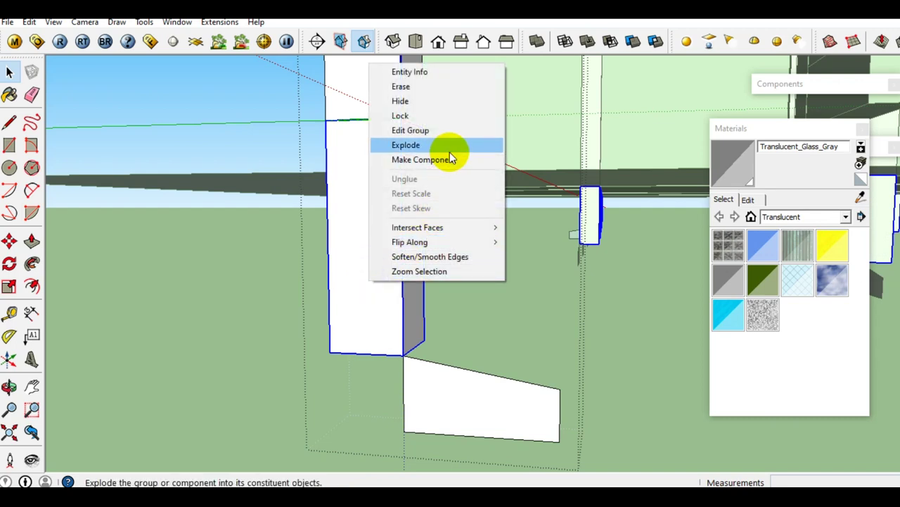
pyautogui.click(438, 160)
pyautogui.moveTo(405, 211)
pyautogui.mouseDown(button='middle')
pyautogui.moveTo(368, 271)
pyautogui.moveTo(336, 256)
pyautogui.mouseUp(button='middle')
pyautogui.click(351, 265)
# Start a rectangle on the box's underside and select its bottom face
pyautogui.moveTo(359, 295)
pyautogui.mouseDown(button='middle')
pyautogui.moveTo(420, 196)
pyautogui.moveTo(396, 263)
pyautogui.moveTo(408, 263)
pyautogui.moveTo(358, 330)
pyautogui.moveTo(368, 346)
pyautogui.moveTo(388, 342)
pyautogui.mouseUp(button='middle')
pyautogui.press('r')
pyautogui.click(326, 352)
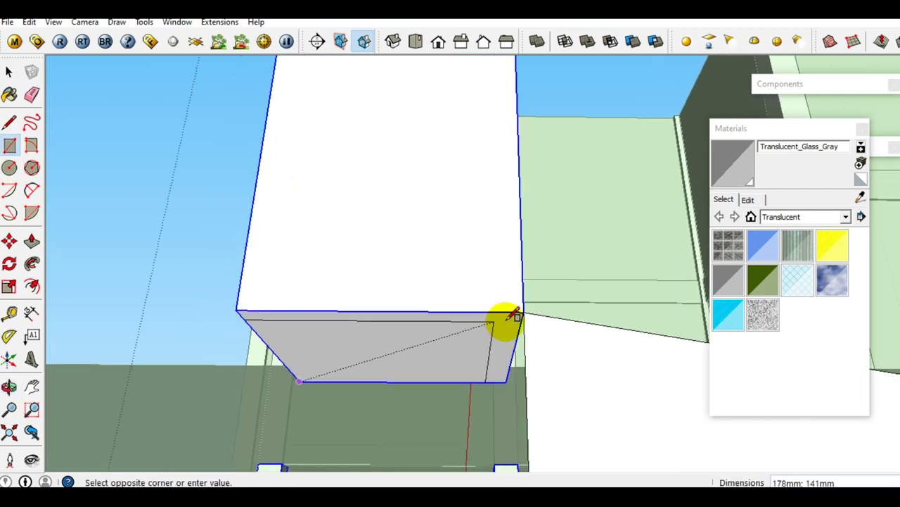
pyautogui.press('space')
pyautogui.click(387, 342)
pyautogui.moveTo(388, 342)
pyautogui.mouseDown(button='middle')
pyautogui.moveTo(388, 321)
pyautogui.moveTo(382, 362)
pyautogui.moveTo(491, 308)
pyautogui.moveTo(112, 281)
pyautogui.mouseUp(button='middle')
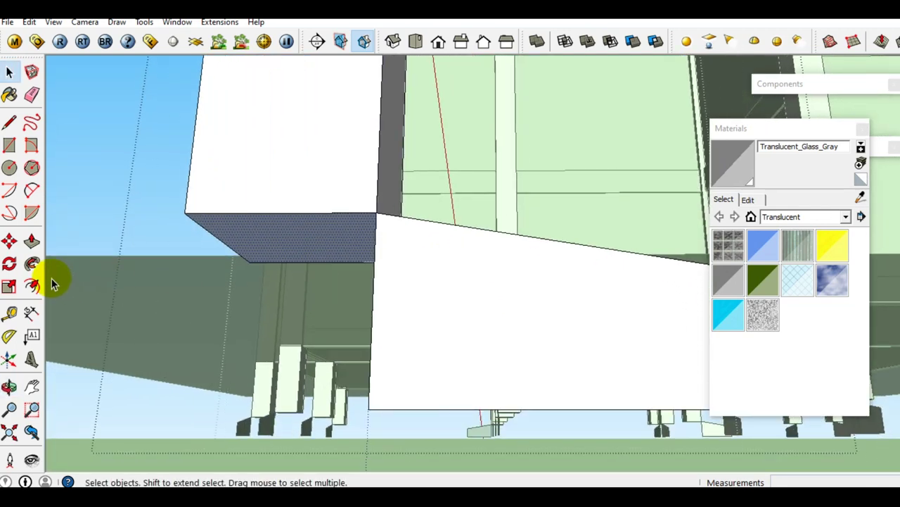
pyautogui.click(33, 266)
pyautogui.press('space')
pyautogui.moveTo(476, 288)
pyautogui.mouseDown(button='middle')
pyautogui.moveTo(398, 291)
pyautogui.moveTo(381, 322)
pyautogui.moveTo(396, 267)
pyautogui.moveTo(427, 344)
pyautogui.moveTo(418, 317)
pyautogui.moveTo(411, 346)
pyautogui.moveTo(368, 298)
pyautogui.moveTo(458, 322)
pyautogui.moveTo(410, 318)
pyautogui.moveTo(458, 145)
pyautogui.moveTo(422, 218)
pyautogui.moveTo(422, 191)
pyautogui.moveTo(400, 250)
pyautogui.moveTo(334, 289)
pyautogui.mouseUp(button='middle')
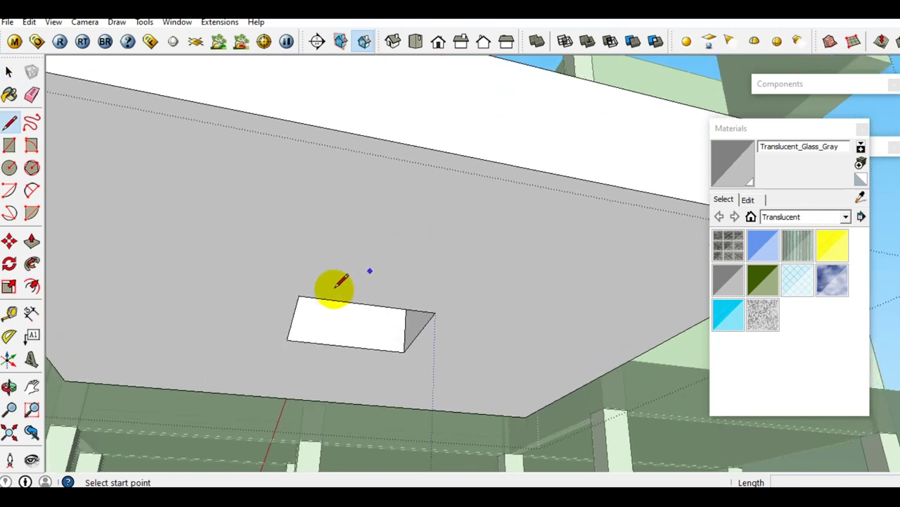
# Draw an edge across the underside opening to close it into a face
pyautogui.click(296, 298)
pyautogui.click(435, 313)
pyautogui.press('space')
pyautogui.click(377, 326)
pyautogui.moveTo(377, 326)
pyautogui.mouseDown(button='middle')
pyautogui.moveTo(347, 336)
pyautogui.moveTo(388, 298)
pyautogui.moveTo(354, 355)
pyautogui.moveTo(373, 315)
pyautogui.moveTo(362, 368)
pyautogui.mouseUp(button='middle')
# Exit the group and view the two standalone columns from above
pyautogui.scroll(-3, 362, 352)
pyautogui.scroll(-4, 366, 327)
pyautogui.moveTo(372, 317)
pyautogui.mouseDown(button='middle')
pyautogui.moveTo(363, 217)
pyautogui.moveTo(379, 240)
pyautogui.moveTo(362, 297)
pyautogui.mouseUp(button='middle')
pyautogui.press('Escape')
pyautogui.scroll(2, 362, 298)
pyautogui.scroll(2, 426, 281)
pyautogui.moveTo(426, 281)
pyautogui.mouseDown(button='middle')
pyautogui.moveTo(329, 295)
pyautogui.moveTo(342, 302)
pyautogui.mouseUp(button='middle')
pyautogui.scroll(2, 397, 302)
pyautogui.moveTo(404, 295)
pyautogui.mouseDown(button='middle')
pyautogui.moveTo(349, 304)
pyautogui.moveTo(351, 281)
pyautogui.moveTo(404, 301)
pyautogui.moveTo(394, 284)
pyautogui.moveTo(410, 317)
pyautogui.moveTo(390, 305)
pyautogui.mouseUp(button='middle')
# Draw a rectangle across the top face of the column
pyautogui.doubleClick(393, 282)
pyautogui.press('r')
pyautogui.press('space')
pyautogui.tripleClick(385, 301)
pyautogui.press('r')
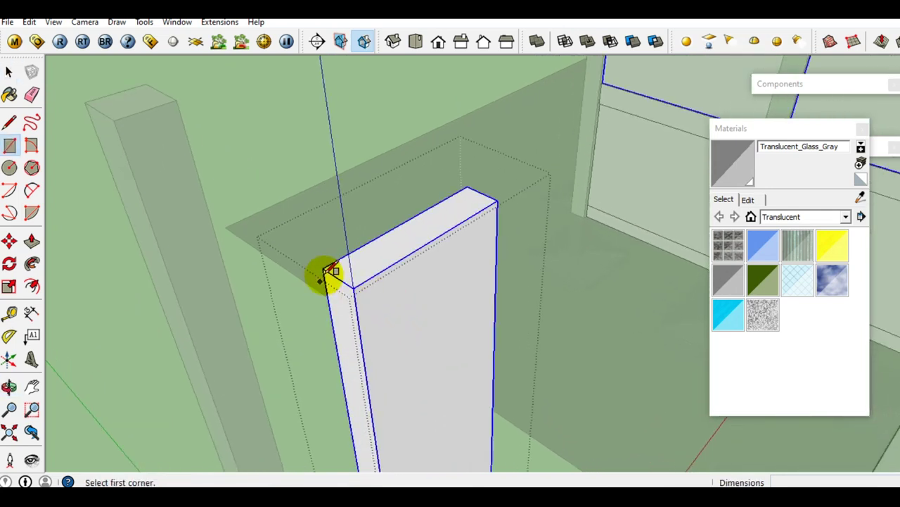
pyautogui.click(325, 271)
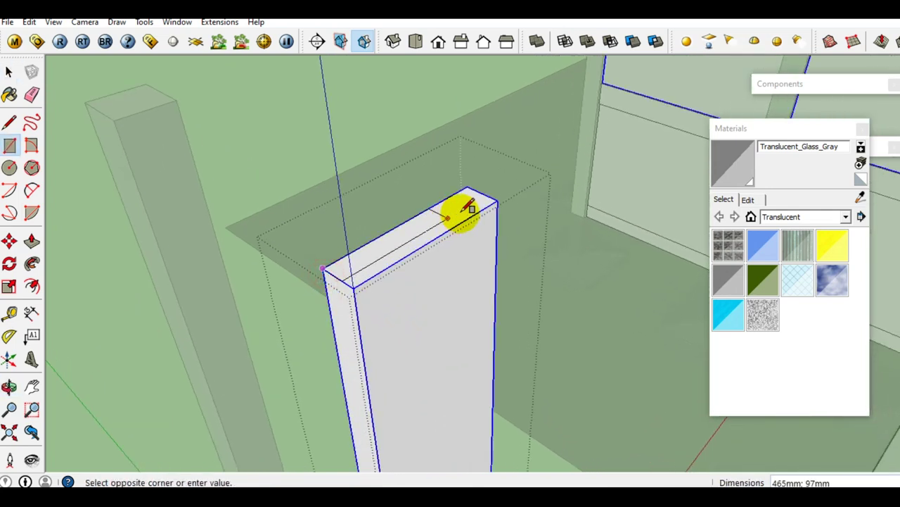
pyautogui.click(498, 200)
# Push/pull the new rectangle up 200 mm to form a cap block
pyautogui.press('space')
pyautogui.click(427, 231)
pyautogui.press('p')
pyautogui.click(425, 225)
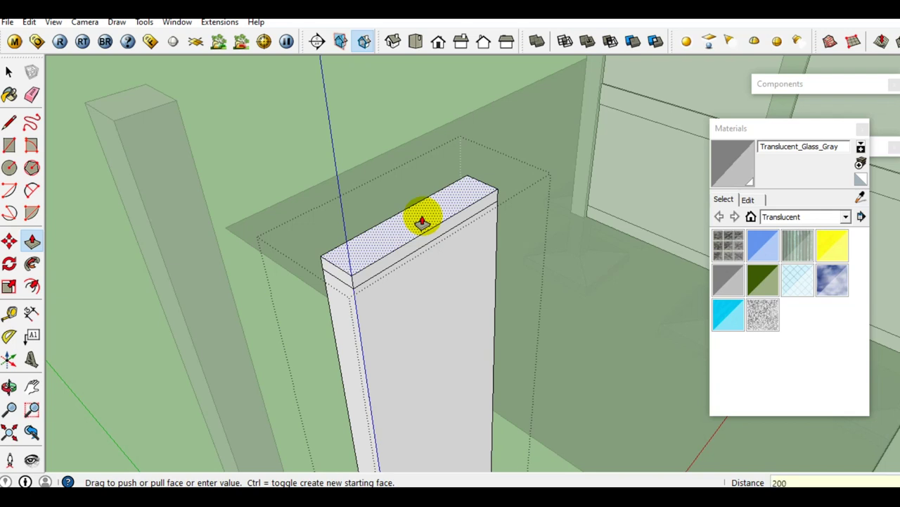
pyautogui.press('Return')
pyautogui.press('space')
# Make the cap block a group, then turn the group into a component
pyautogui.click(421, 217)
pyautogui.rightClick(423, 218)
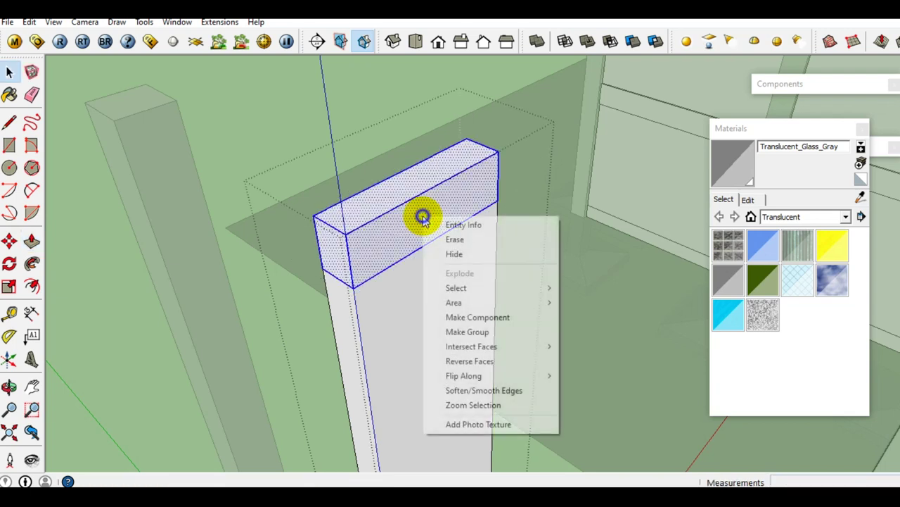
pyautogui.click(467, 331)
pyautogui.rightClick(405, 223)
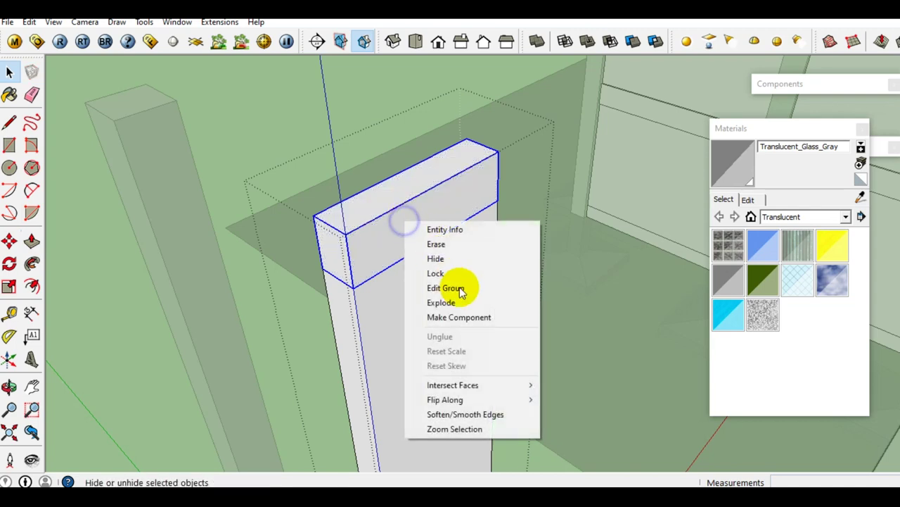
pyautogui.click(464, 317)
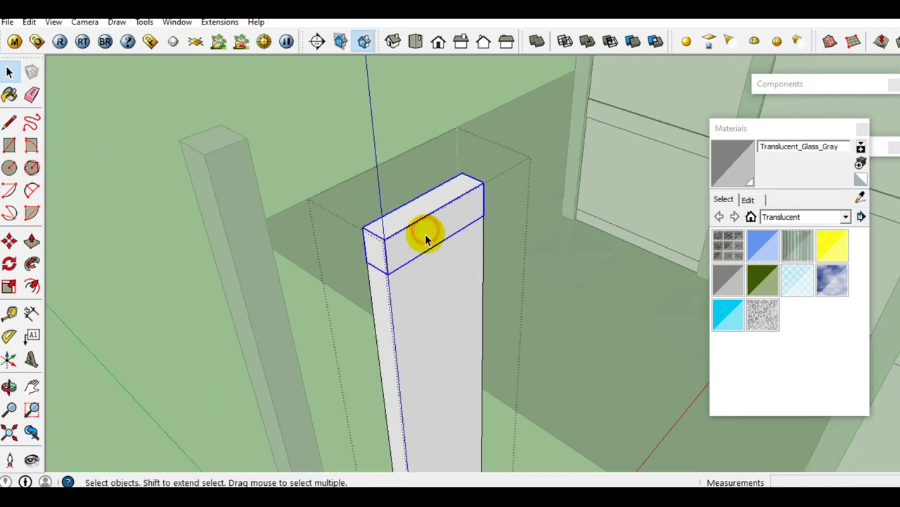
# Scale the thin column vertically by about 1.04 to make it slightly taller
pyautogui.moveTo(426, 240); pyautogui.dragTo(396, 246, button='middle')
pyautogui.moveTo(456, 230)
pyautogui.mouseDown(button='middle')
pyautogui.moveTo(308, 175)
pyautogui.moveTo(321, 177)
pyautogui.mouseUp(button='middle')
pyautogui.click(307, 174)
pyautogui.doubleClick(322, 176)
pyautogui.click(315, 165)
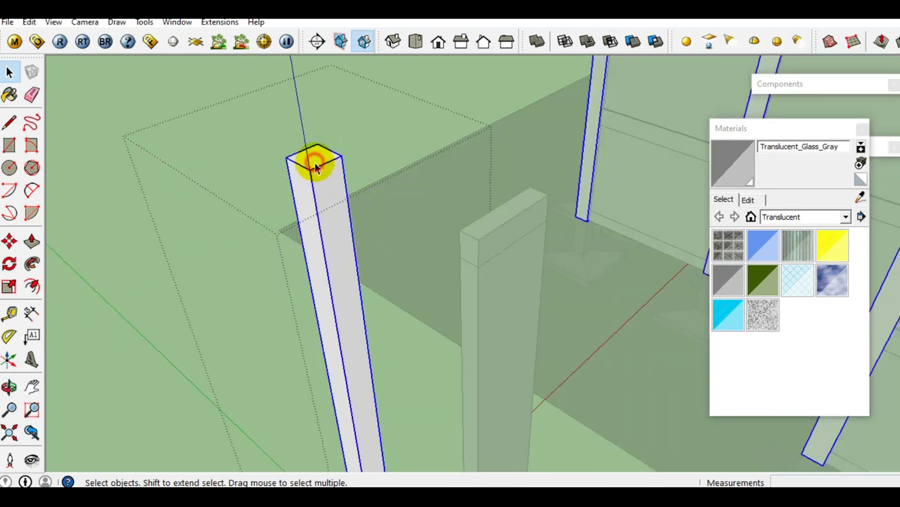
pyautogui.press('s')
pyautogui.moveTo(313, 154); pyautogui.dragTo(480, 245)
pyautogui.press('space')
pyautogui.moveTo(480, 245); pyautogui.dragTo(472, 261, button='middle')
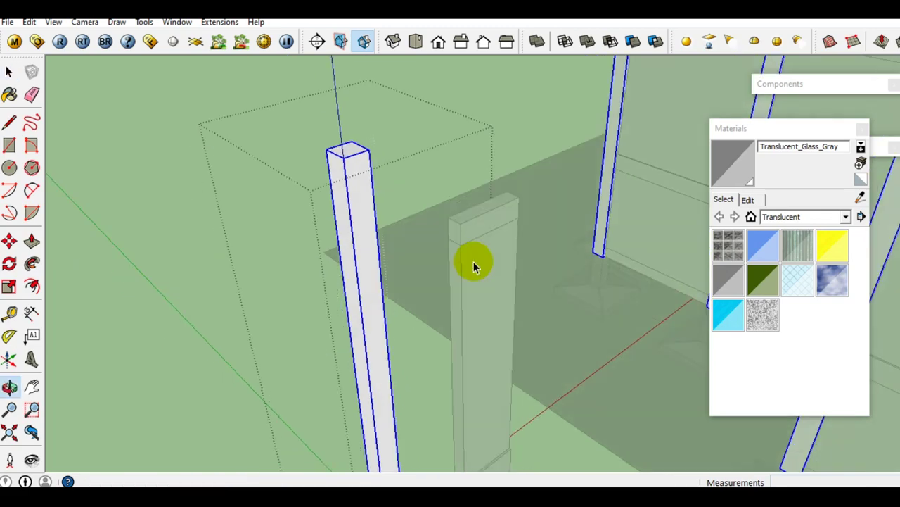
pyautogui.click(429, 219)
# Open the post group and select the two standalone posts
pyautogui.scroll(-5, 429, 222)
pyautogui.moveTo(465, 307)
pyautogui.mouseDown(button='middle')
pyautogui.moveTo(509, 292)
pyautogui.moveTo(476, 272)
pyautogui.moveTo(568, 166)
pyautogui.moveTo(474, 171)
pyautogui.moveTo(551, 187)
pyautogui.mouseUp(button='middle')
pyautogui.scroll(-3, 454, 206)
pyautogui.moveTo(455, 207)
pyautogui.mouseDown(button='middle')
pyautogui.moveTo(507, 246)
pyautogui.moveTo(410, 327)
pyautogui.mouseUp(button='middle')
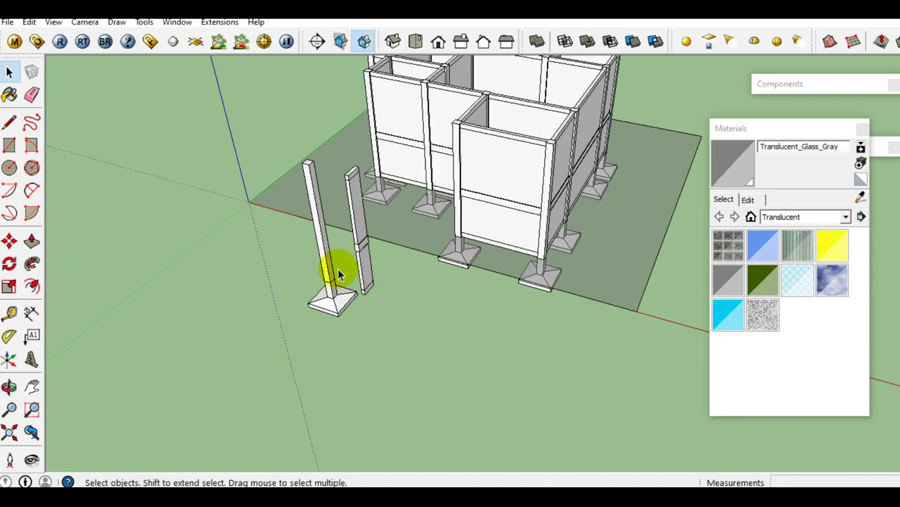
pyautogui.doubleClick(323, 257)
pyautogui.click(322, 257)
# Move both standalone posts about 12 m to the left, away from the building
pyautogui.rightClick(323, 257)
pyautogui.click(475, 317)
pyautogui.click(376, 315)
pyautogui.moveTo(392, 340); pyautogui.dragTo(288, 279)
pyautogui.moveTo(287, 279); pyautogui.dragTo(382, 312, button='middle')
pyautogui.press('m')
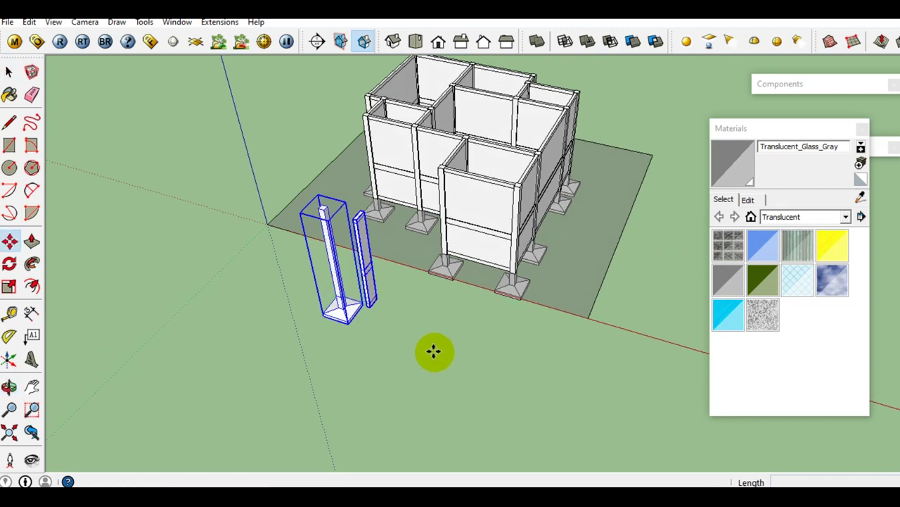
pyautogui.click(443, 357)
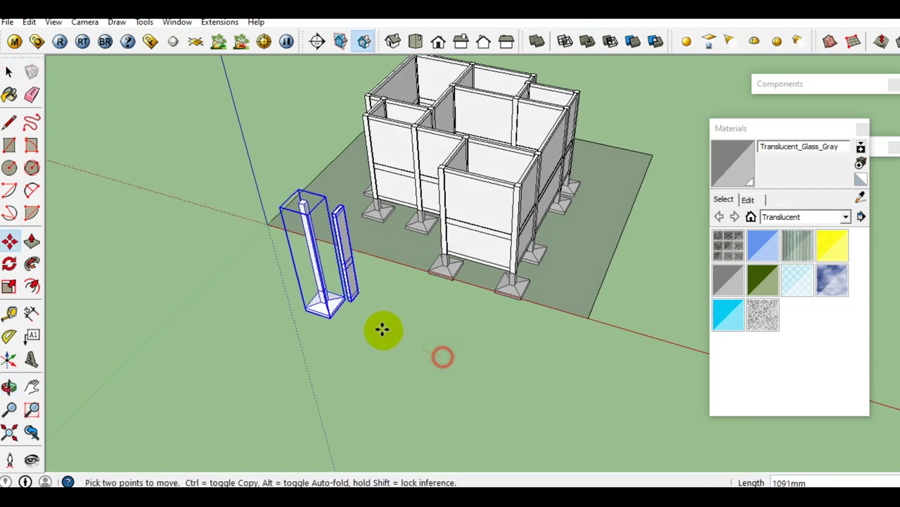
pyautogui.click(227, 281)
# Window-select the whole building and bring up its context menu
pyautogui.moveTo(228, 281); pyautogui.dragTo(428, 191, button='middle')
pyautogui.press('space')
pyautogui.click(439, 228)
pyautogui.moveTo(440, 229)
pyautogui.mouseDown(button='middle')
pyautogui.moveTo(362, 110)
pyautogui.moveTo(458, 171)
pyautogui.moveTo(503, 141)
pyautogui.mouseUp(button='middle')
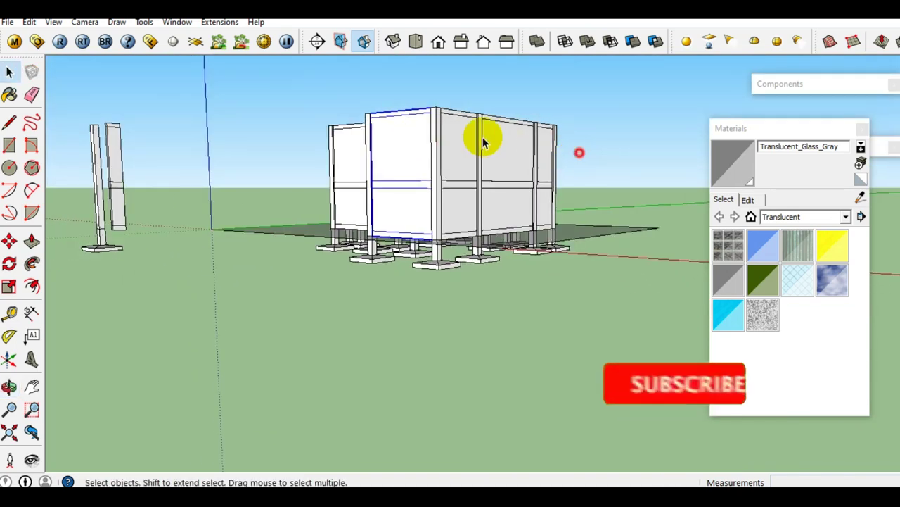
pyautogui.moveTo(555, 153); pyautogui.dragTo(354, 115)
pyautogui.moveTo(600, 172); pyautogui.dragTo(282, 102)
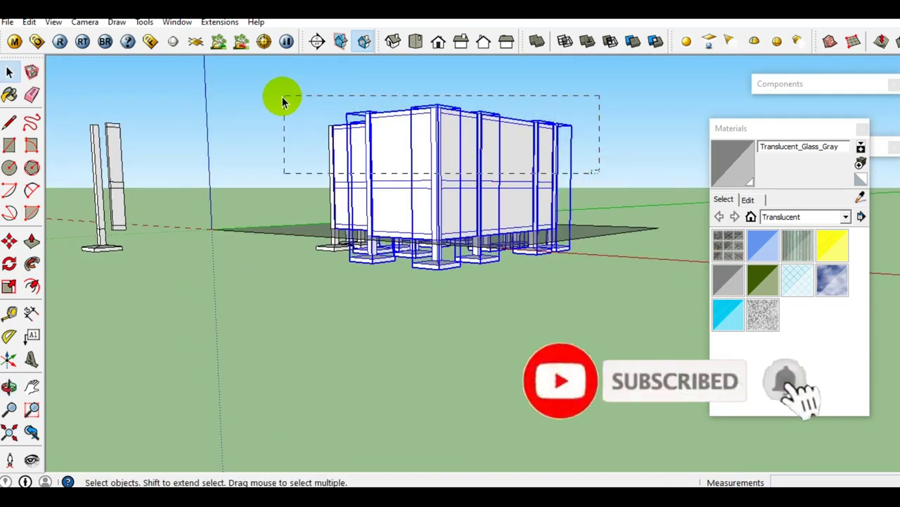
pyautogui.rightClick(407, 141)
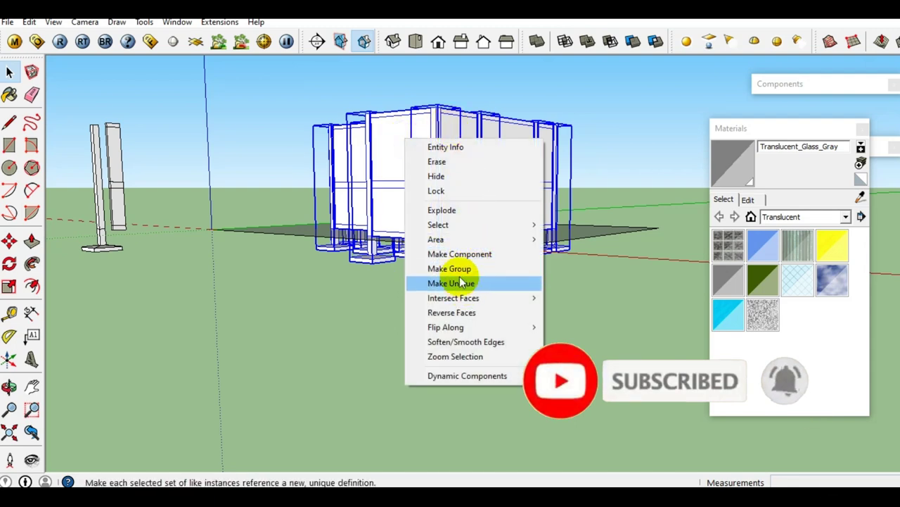
# Explode the building component into its separate parts
pyautogui.click(441, 210)
pyautogui.moveTo(444, 209)
pyautogui.mouseDown(button='middle')
pyautogui.moveTo(399, 251)
pyautogui.moveTo(477, 269)
pyautogui.mouseUp(button='middle')
pyautogui.scroll(3, 359, 262)
pyautogui.scroll(2, 357, 256)
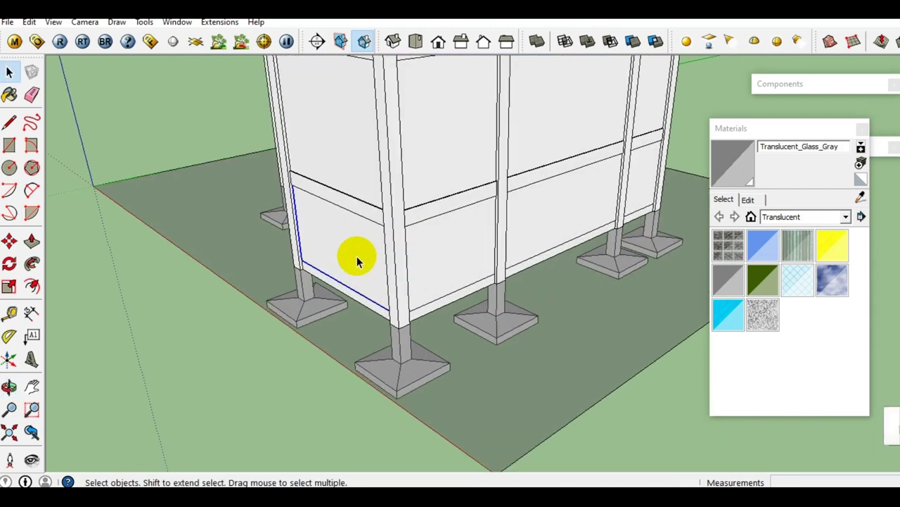
pyautogui.moveTo(357, 256); pyautogui.dragTo(529, 256, button='middle')
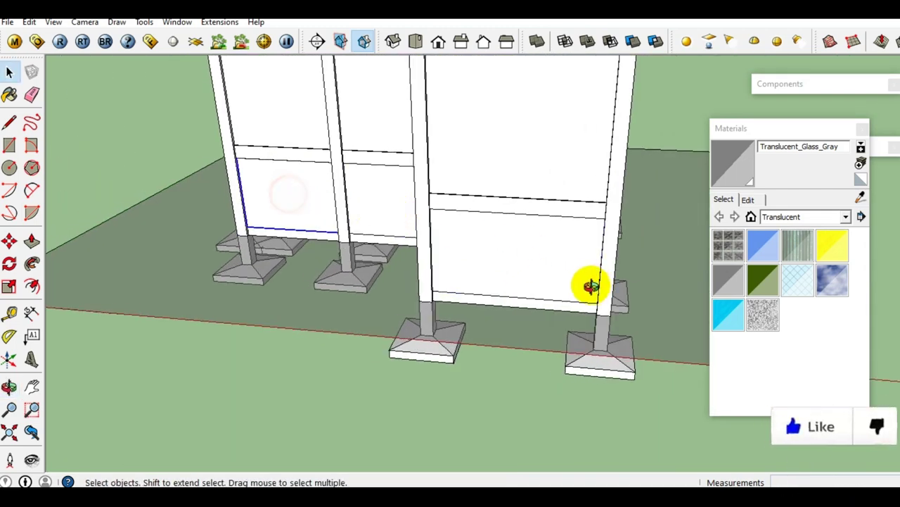
# Switch the model to the standard Front view
pyautogui.moveTo(590, 285); pyautogui.dragTo(370, 241, button='middle')
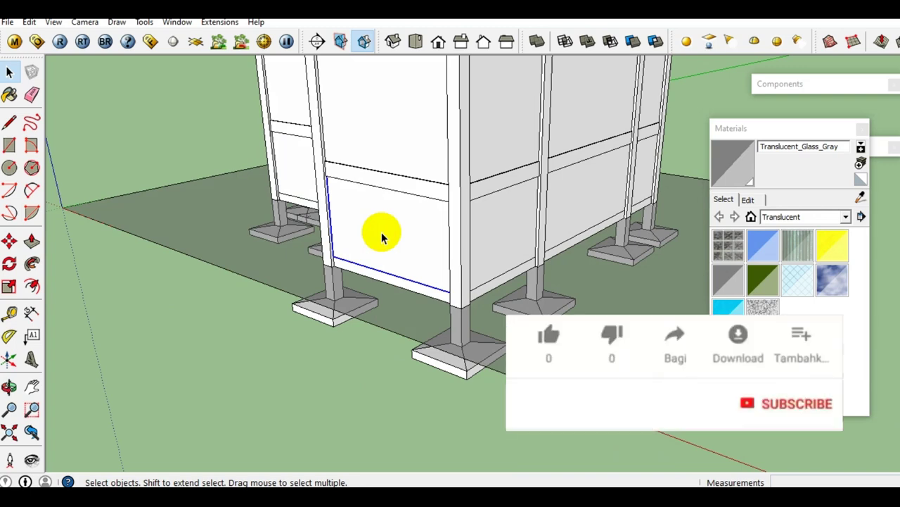
pyautogui.moveTo(426, 237)
pyautogui.mouseDown(button='middle')
pyautogui.moveTo(476, 226)
pyautogui.moveTo(534, 120)
pyautogui.mouseUp(button='middle')
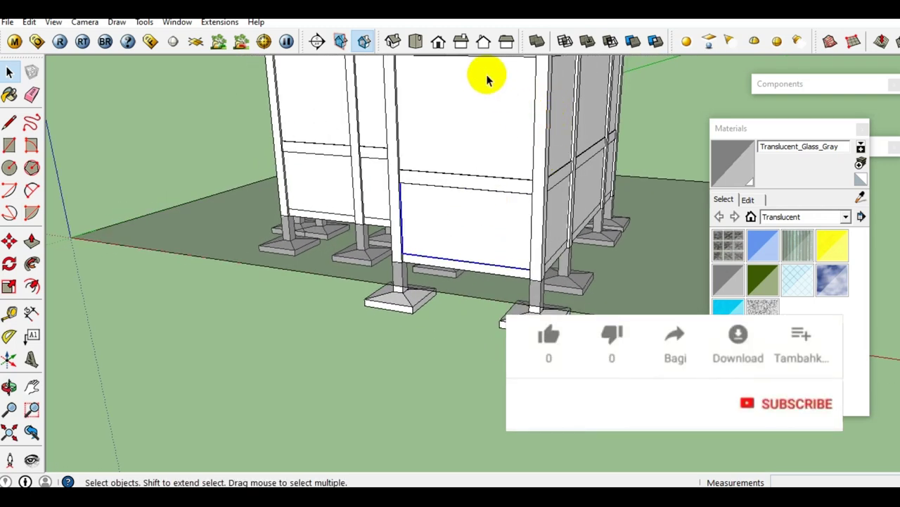
pyautogui.click(437, 39)
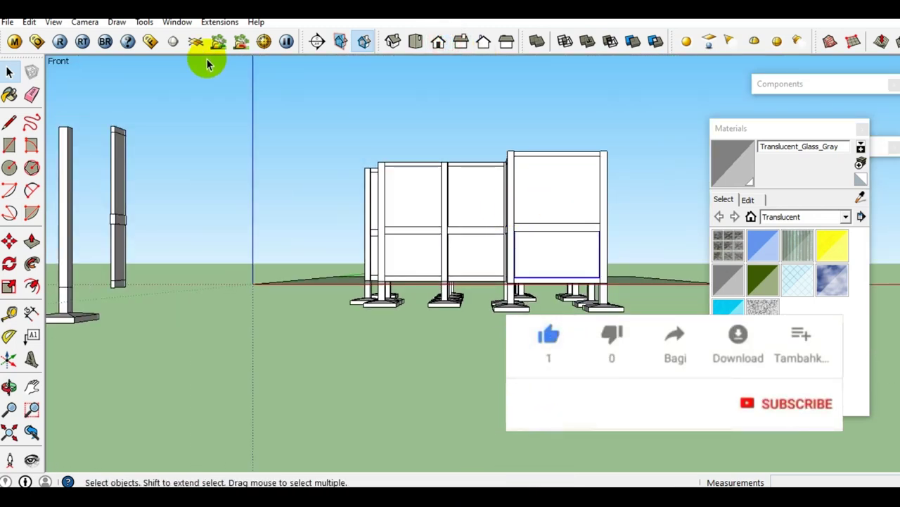
# In Parallel Projection, window-select and delete the lower row of wall panels
pyautogui.click(84, 22)
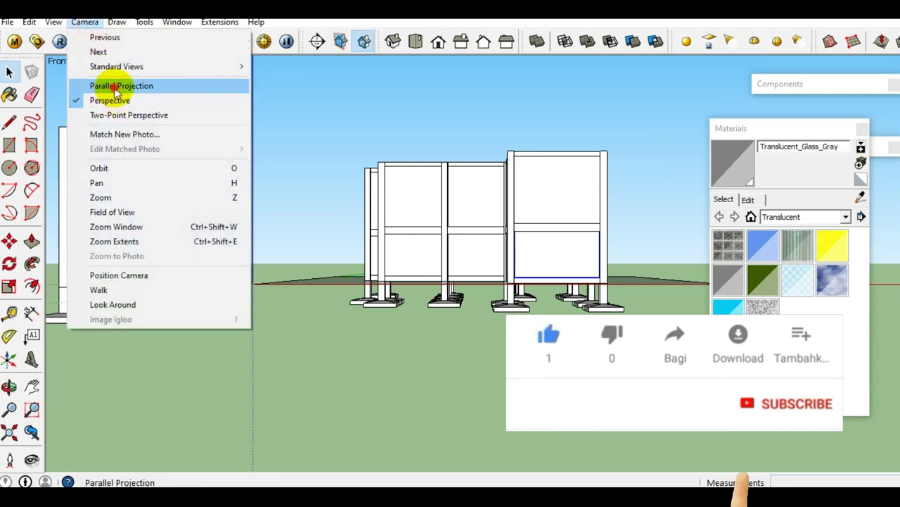
pyautogui.click(106, 86)
pyautogui.scroll(1, 614, 257)
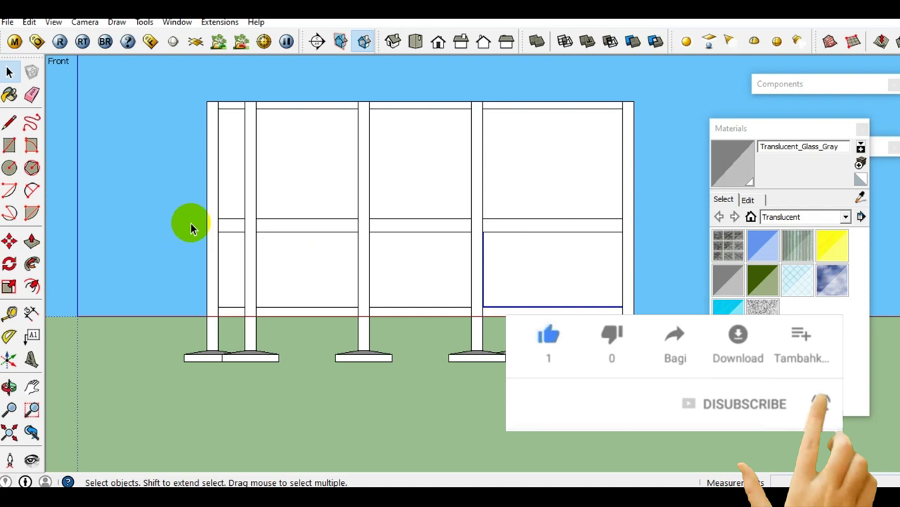
pyautogui.moveTo(191, 225); pyautogui.dragTo(606, 320)
pyautogui.moveTo(665, 314); pyautogui.dragTo(669, 315)
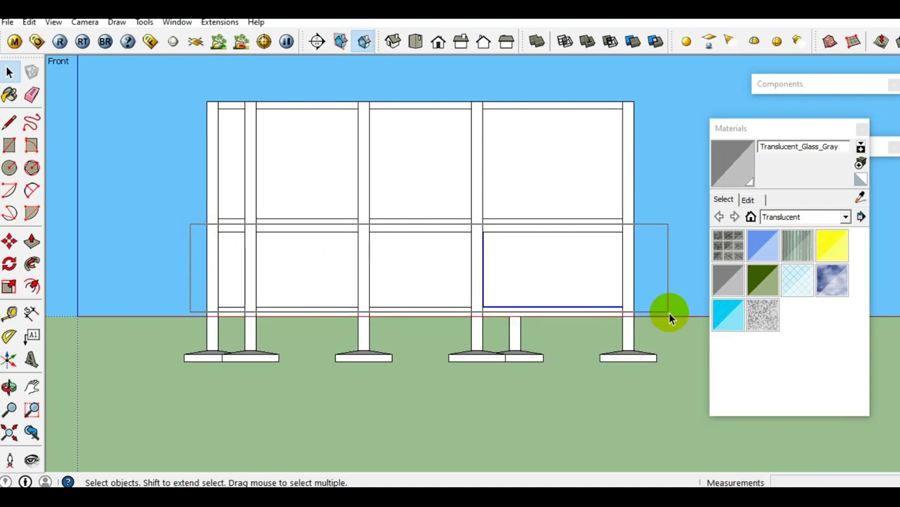
pyautogui.moveTo(669, 313); pyautogui.dragTo(669, 312)
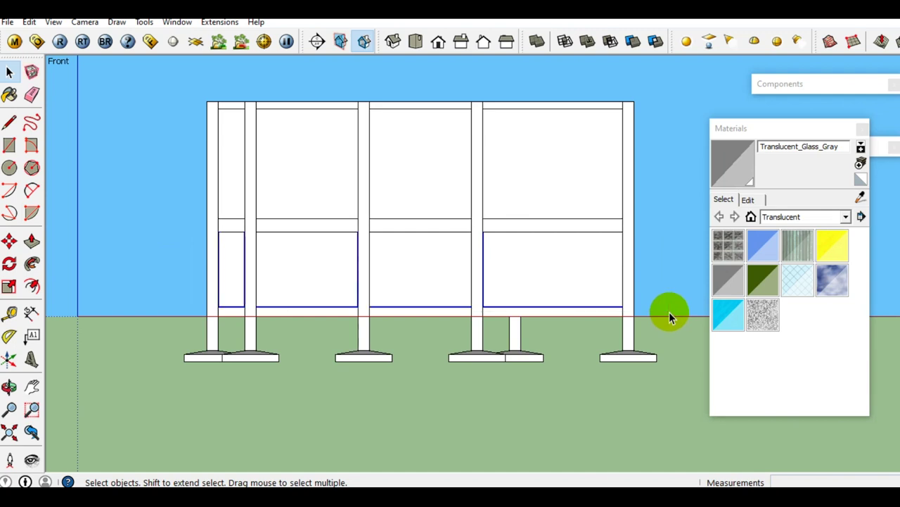
pyautogui.click(333, 289)
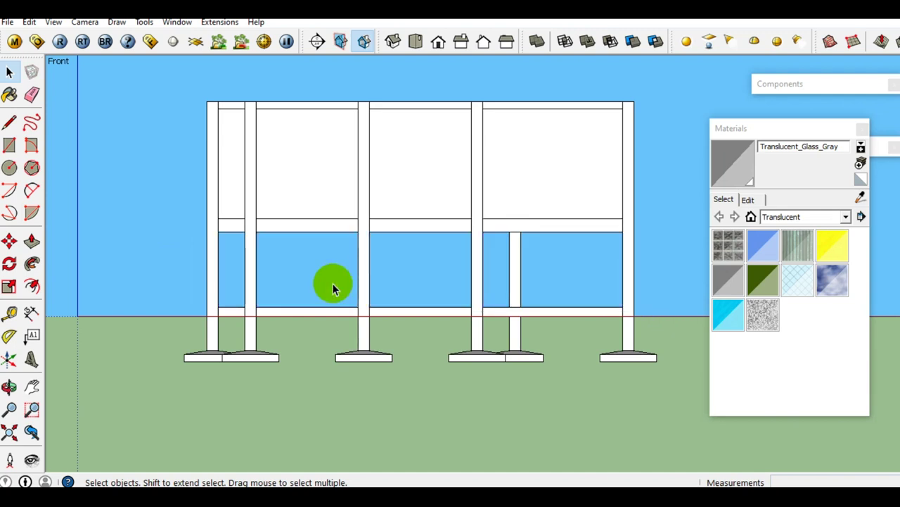
# Return the camera to Perspective and orbit to a three-quarter view
pyautogui.click(85, 22)
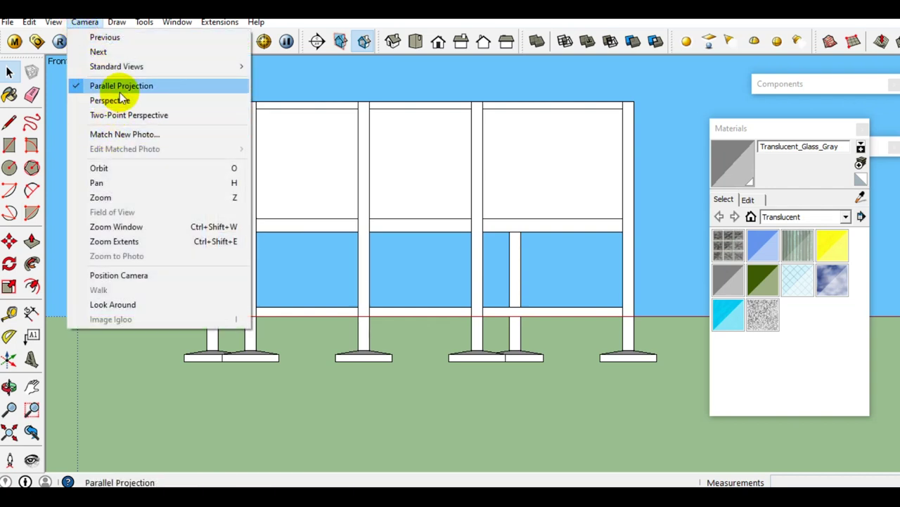
pyautogui.click(116, 103)
pyautogui.moveTo(352, 195)
pyautogui.mouseDown(button='middle')
pyautogui.moveTo(171, 294)
pyautogui.moveTo(458, 306)
pyautogui.moveTo(401, 225)
pyautogui.moveTo(267, 203)
pyautogui.moveTo(461, 218)
pyautogui.moveTo(402, 336)
pyautogui.moveTo(593, 318)
pyautogui.moveTo(305, 251)
pyautogui.moveTo(435, 253)
pyautogui.mouseUp(button='middle')
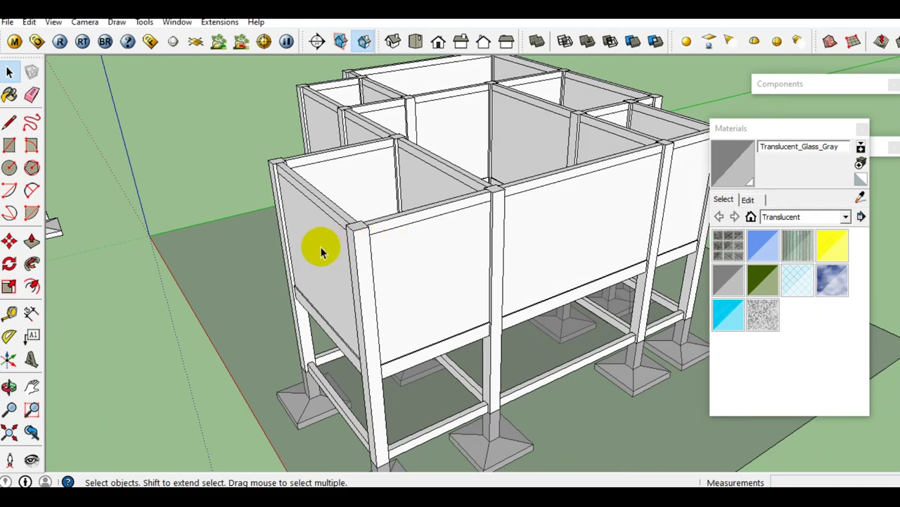
# Make the front upper wall panel unique
pyautogui.moveTo(322, 246); pyautogui.dragTo(415, 246, button='middle')
pyautogui.moveTo(467, 265)
pyautogui.mouseDown(button='middle')
pyautogui.moveTo(393, 238)
pyautogui.moveTo(468, 251)
pyautogui.mouseUp(button='middle')
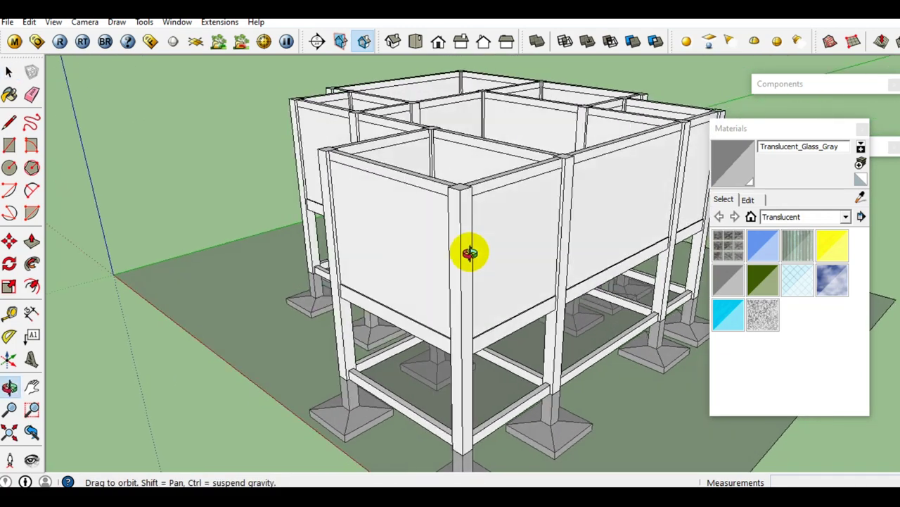
pyautogui.moveTo(358, 264)
pyautogui.mouseDown(button='middle')
pyautogui.moveTo(408, 263)
pyautogui.moveTo(441, 282)
pyautogui.moveTo(569, 291)
pyautogui.mouseUp(button='middle')
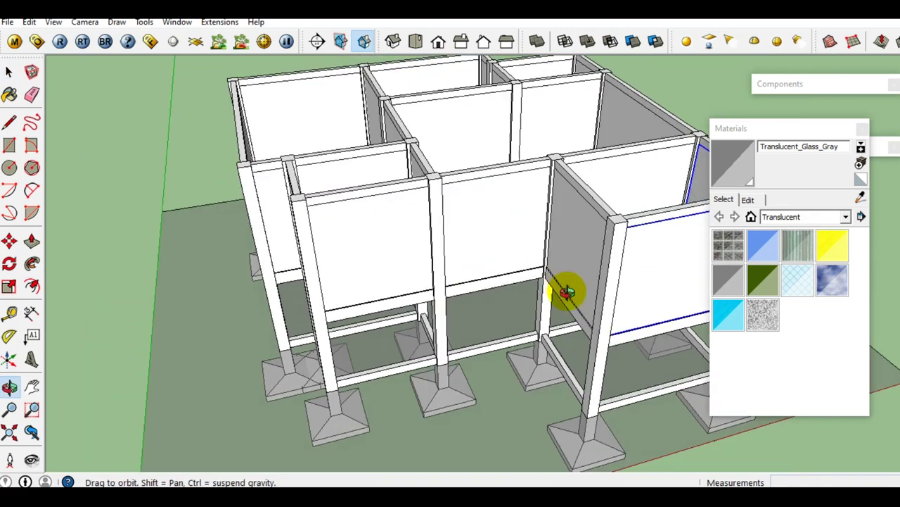
pyautogui.moveTo(527, 261); pyautogui.dragTo(290, 209, button='middle')
pyautogui.rightClick(307, 207)
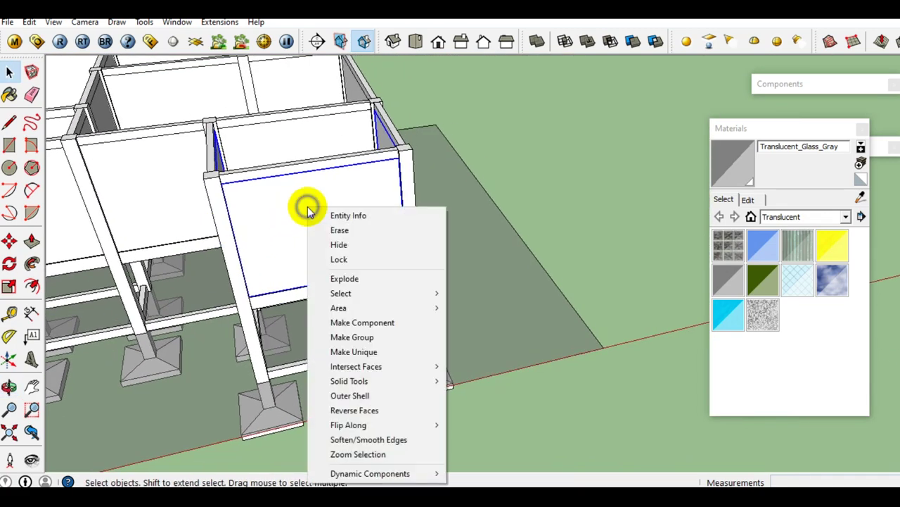
pyautogui.click(371, 351)
# Scale the front panel down vertically to 0.32 of its height
pyautogui.moveTo(296, 232)
pyautogui.mouseDown(button='middle')
pyautogui.moveTo(402, 225)
pyautogui.moveTo(375, 259)
pyautogui.mouseUp(button='middle')
pyautogui.moveTo(438, 247)
pyautogui.mouseDown(button='middle')
pyautogui.moveTo(131, 256)
pyautogui.moveTo(468, 171)
pyautogui.mouseUp(button='middle')
pyautogui.moveTo(372, 202)
pyautogui.mouseDown(button='middle')
pyautogui.moveTo(359, 258)
pyautogui.moveTo(292, 241)
pyautogui.mouseUp(button='middle')
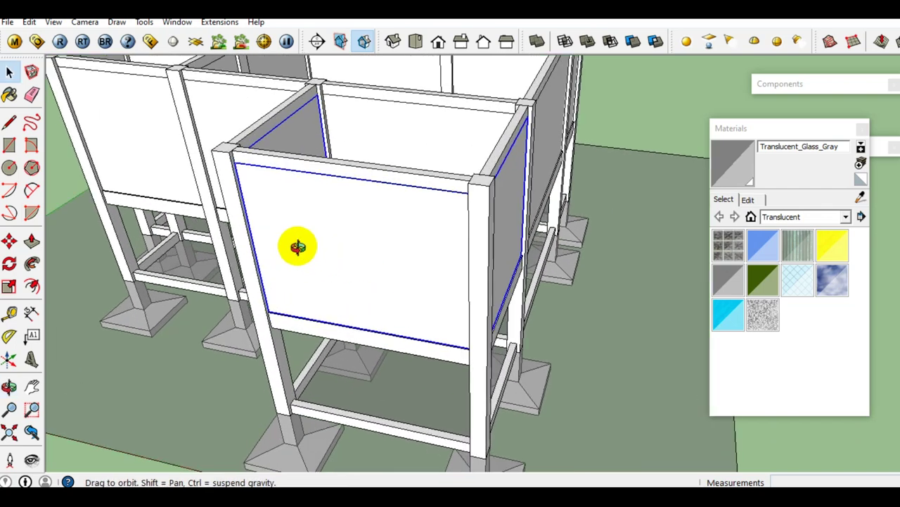
pyautogui.press('s')
pyautogui.moveTo(398, 133)
pyautogui.mouseDown()
pyautogui.moveTo(268, 276)
pyautogui.moveTo(262, 262)
pyautogui.mouseUp()
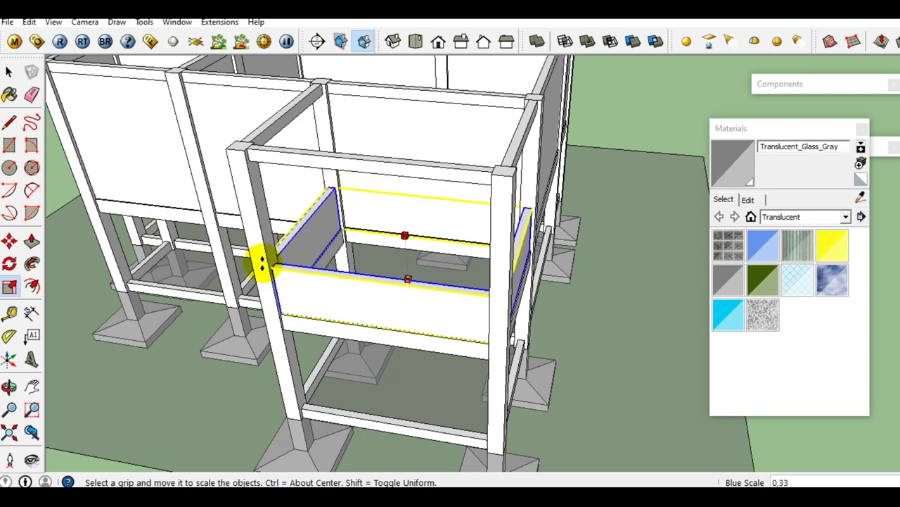
pyautogui.moveTo(261, 264); pyautogui.dragTo(263, 265)
pyautogui.press('space')
# Make a second, outlined upper wall panel unique
pyautogui.moveTo(373, 275)
pyautogui.mouseDown(button='middle')
pyautogui.moveTo(202, 217)
pyautogui.moveTo(355, 222)
pyautogui.moveTo(331, 197)
pyautogui.moveTo(298, 225)
pyautogui.moveTo(502, 167)
pyautogui.moveTo(435, 141)
pyautogui.moveTo(513, 181)
pyautogui.moveTo(378, 171)
pyautogui.mouseUp(button='middle')
pyautogui.scroll(3, 384, 230)
pyautogui.scroll(-3, 384, 230)
pyautogui.moveTo(297, 225)
pyautogui.mouseDown(button='middle')
pyautogui.moveTo(568, 185)
pyautogui.moveTo(477, 210)
pyautogui.moveTo(522, 201)
pyautogui.moveTo(434, 195)
pyautogui.moveTo(456, 187)
pyautogui.moveTo(492, 195)
pyautogui.moveTo(492, 231)
pyautogui.mouseUp(button='middle')
pyautogui.rightClick(509, 202)
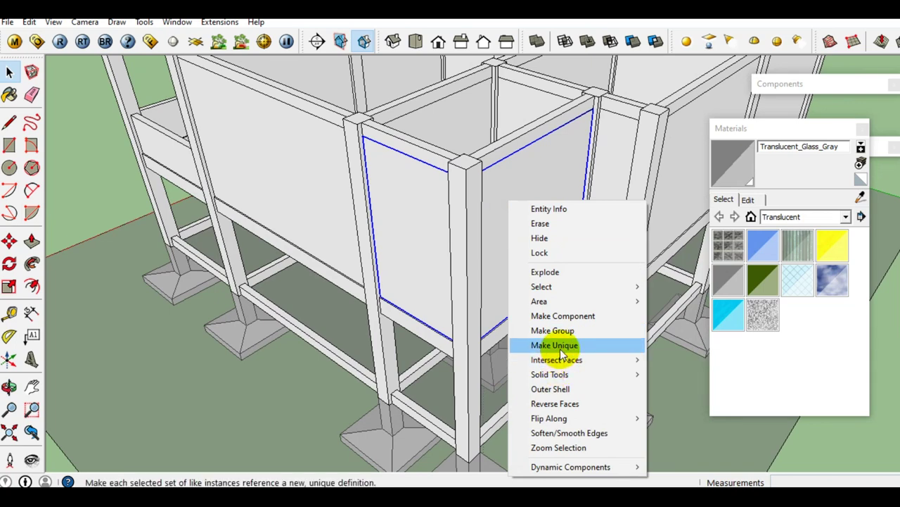
pyautogui.click(555, 345)
# Scale the right-hand panel down to lower its height
pyautogui.moveTo(502, 312)
pyautogui.mouseDown(button='middle')
pyautogui.moveTo(516, 262)
pyautogui.moveTo(482, 191)
pyautogui.mouseUp(button='middle')
pyautogui.click(516, 261)
pyautogui.press('s')
pyautogui.moveTo(479, 124)
pyautogui.mouseDown(button='middle')
pyautogui.moveTo(487, 176)
pyautogui.moveTo(321, 151)
pyautogui.moveTo(462, 162)
pyautogui.moveTo(261, 204)
pyautogui.mouseUp(button='middle')
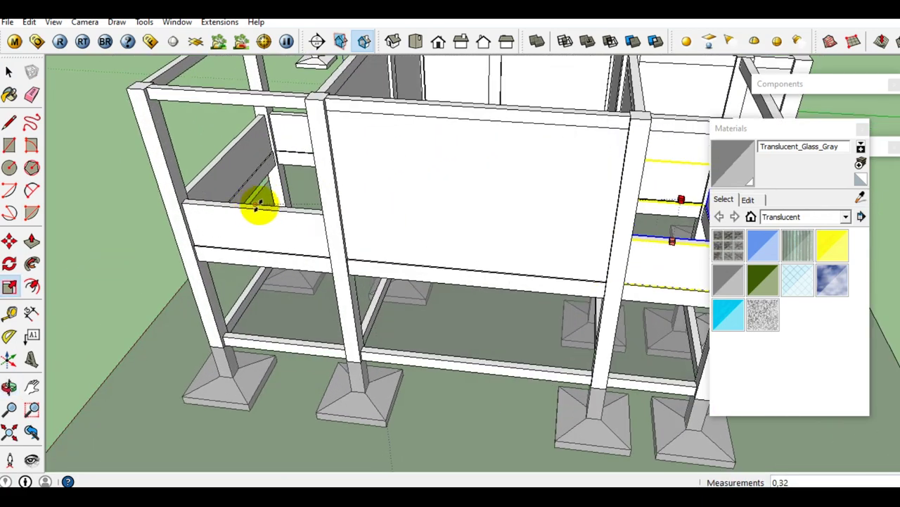
pyautogui.scroll(2, 232, 209)
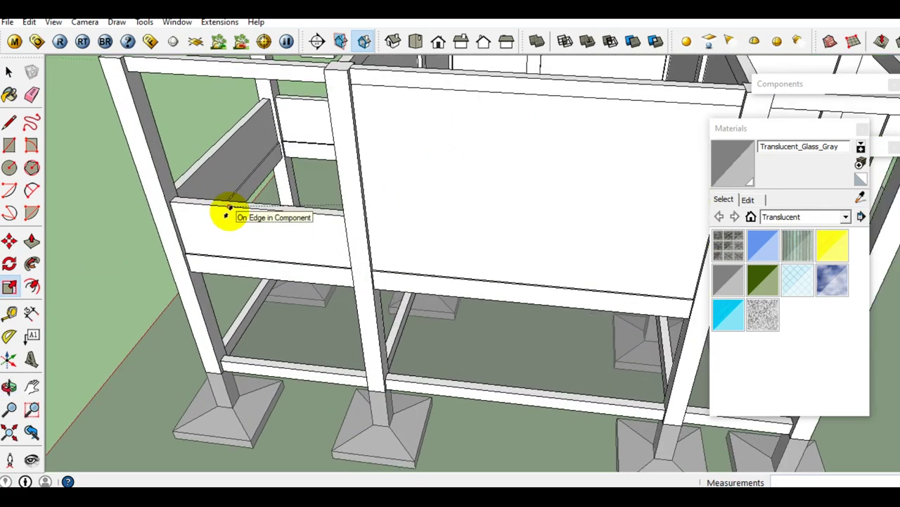
pyautogui.scroll(-2, 227, 208)
pyautogui.scroll(-2, 227, 207)
pyautogui.press('space')
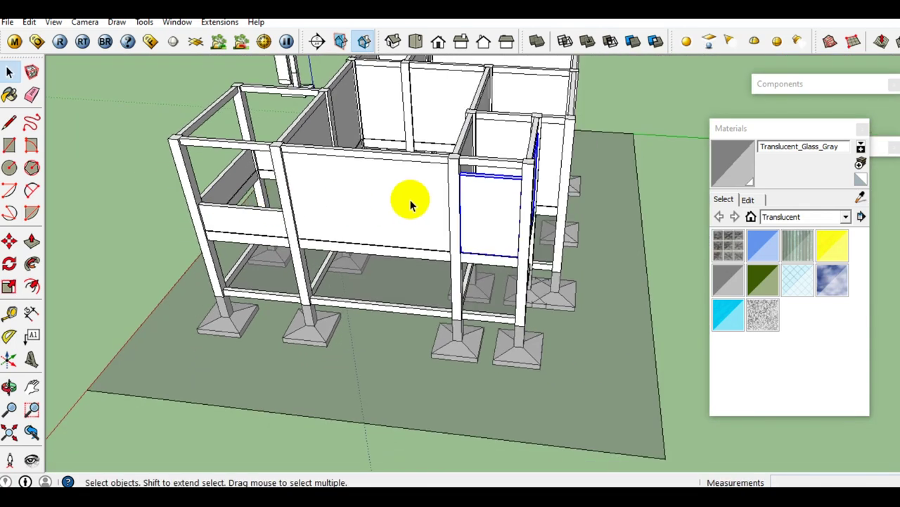
pyautogui.scroll(2, 412, 204)
# Shrink the glass panel's height to about 0.36 scale
pyautogui.moveTo(383, 204); pyautogui.dragTo(514, 202, button='middle')
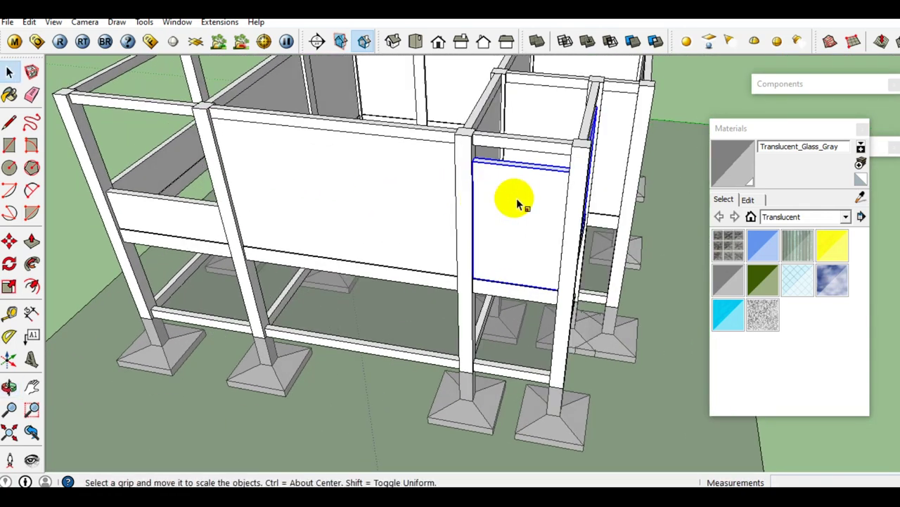
pyautogui.click(539, 132)
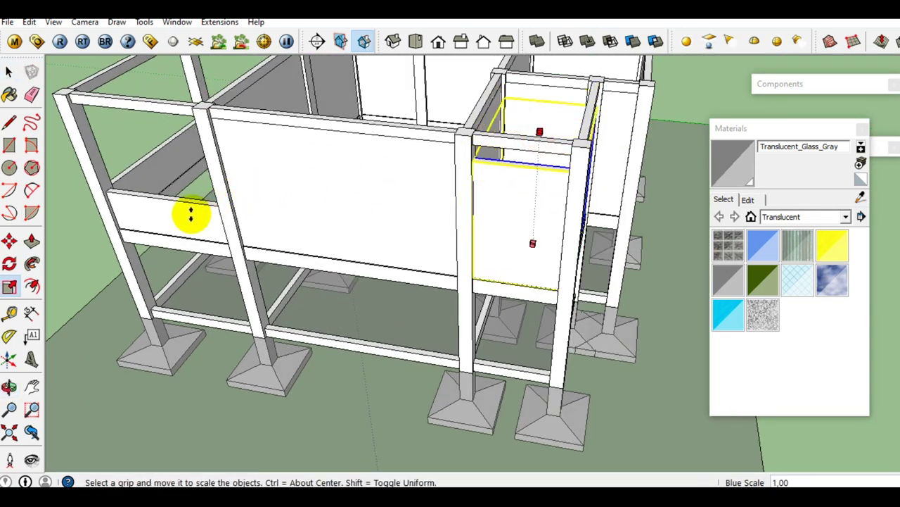
pyautogui.click(193, 207)
pyautogui.press('space')
pyautogui.moveTo(207, 201)
pyautogui.mouseDown(button='middle')
pyautogui.moveTo(346, 225)
pyautogui.moveTo(342, 217)
pyautogui.moveTo(499, 232)
pyautogui.moveTo(422, 242)
pyautogui.moveTo(539, 231)
pyautogui.mouseUp(button='middle')
pyautogui.click(517, 218)
pyautogui.moveTo(442, 276)
pyautogui.mouseDown(button='middle')
pyautogui.moveTo(424, 279)
pyautogui.moveTo(490, 288)
pyautogui.moveTo(530, 311)
pyautogui.moveTo(280, 232)
pyautogui.moveTo(382, 221)
pyautogui.moveTo(412, 342)
pyautogui.moveTo(398, 274)
pyautogui.moveTo(416, 265)
pyautogui.mouseUp(button='middle')
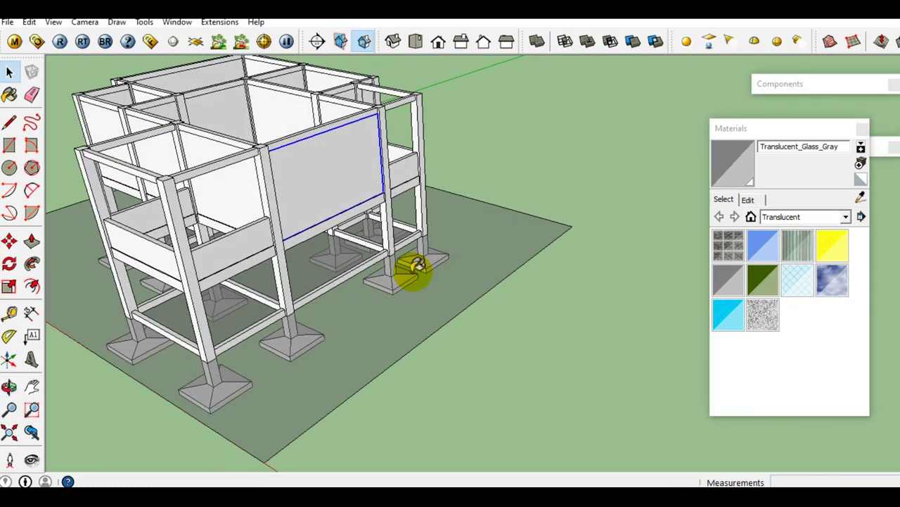
# Paint the ground plane with Vegetation_Grass1 from the Vegetation materials collection
pyautogui.click(847, 218)
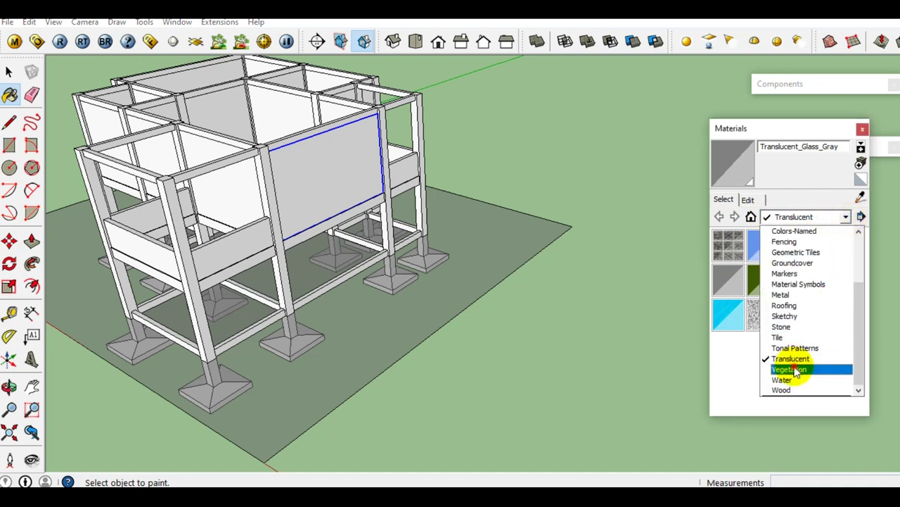
pyautogui.click(795, 371)
pyautogui.click(764, 279)
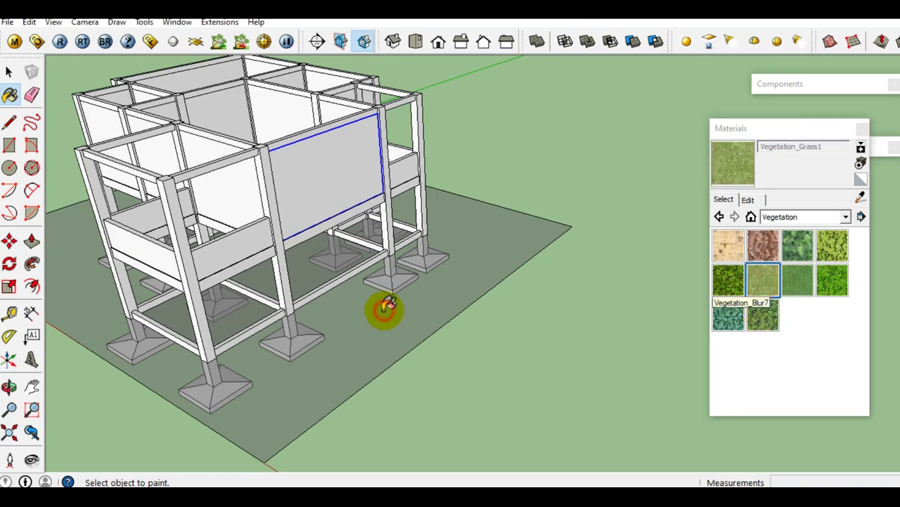
pyautogui.click(384, 311)
pyautogui.press('space')
pyautogui.moveTo(384, 311)
pyautogui.mouseDown(button='middle')
pyautogui.moveTo(425, 298)
pyautogui.moveTo(536, 302)
pyautogui.mouseUp(button='middle')
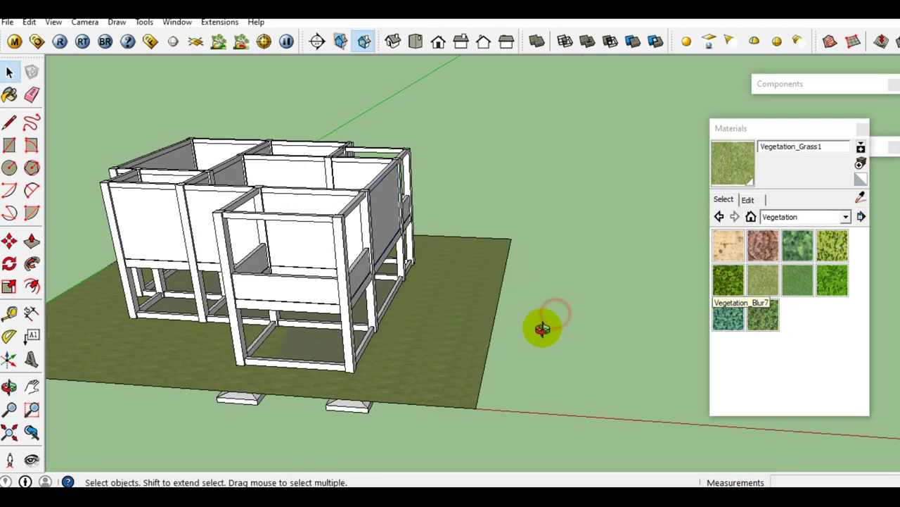
pyautogui.scroll(2, 308, 274)
pyautogui.scroll(2, 316, 255)
pyautogui.moveTo(316, 256)
pyautogui.mouseDown(button='middle')
pyautogui.moveTo(404, 239)
pyautogui.moveTo(427, 294)
pyautogui.moveTo(382, 297)
pyautogui.moveTo(366, 282)
pyautogui.moveTo(375, 301)
pyautogui.moveTo(302, 331)
pyautogui.mouseUp(button='middle')
# Draw the first 6300 by 1000 mm rectangle as a face on the roof slab
pyautogui.press('r')
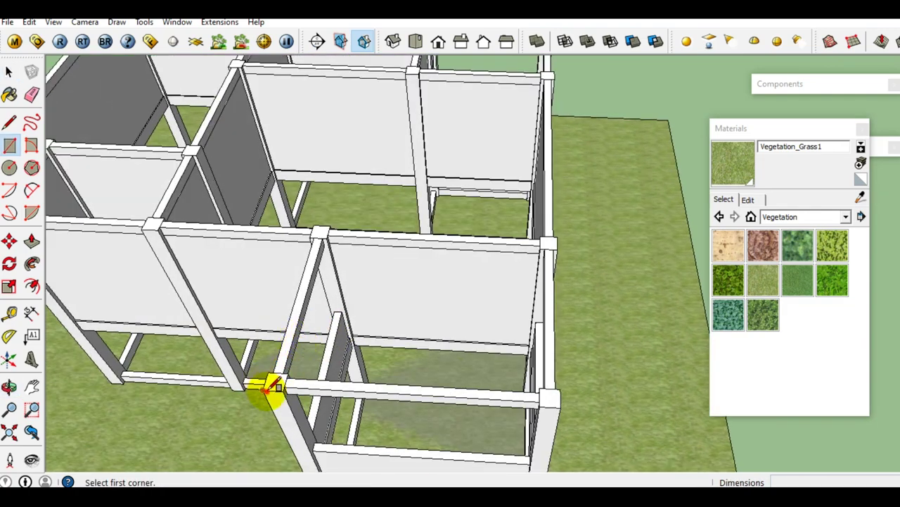
pyautogui.click(274, 385)
pyautogui.scroll(-3, 275, 368)
pyautogui.moveTo(275, 368)
pyautogui.mouseDown(button='middle')
pyautogui.moveTo(358, 326)
pyautogui.moveTo(413, 261)
pyautogui.mouseUp(button='middle')
pyautogui.scroll(3, 457, 270)
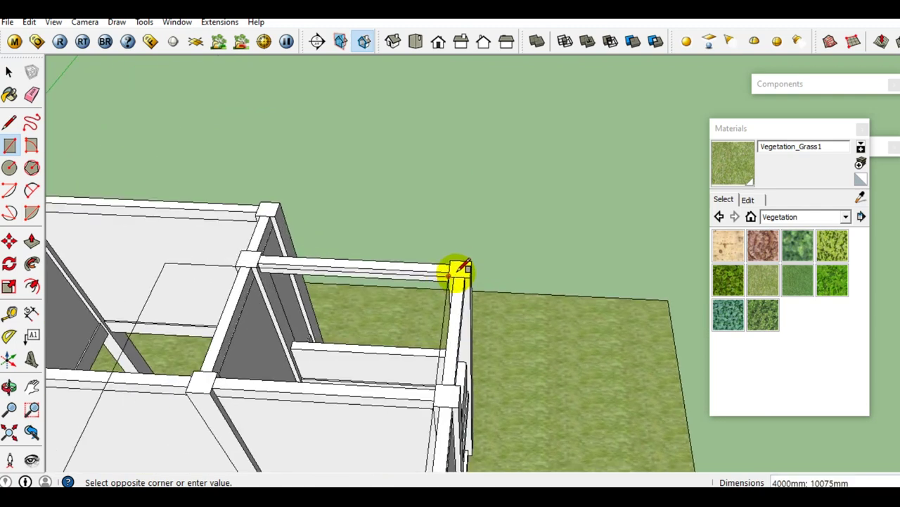
pyautogui.click(477, 264)
pyautogui.press('space')
pyautogui.moveTo(463, 261)
pyautogui.mouseDown(button='middle')
pyautogui.moveTo(317, 322)
pyautogui.moveTo(418, 246)
pyautogui.moveTo(266, 320)
pyautogui.mouseUp(button='middle')
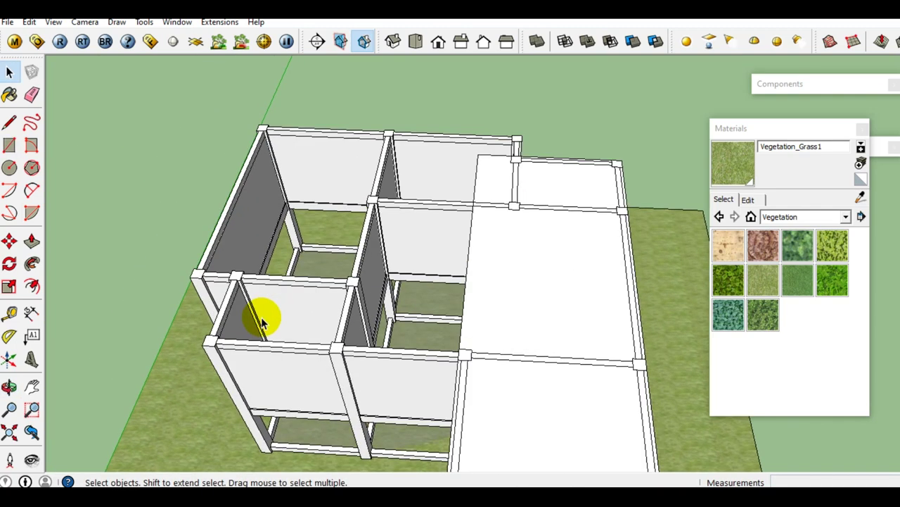
# Draw a second rectangle across the roof slab
pyautogui.press('r')
pyautogui.scroll(2, 225, 351)
pyautogui.scroll(2, 207, 342)
pyautogui.click(202, 343)
pyautogui.scroll(-3, 439, 255)
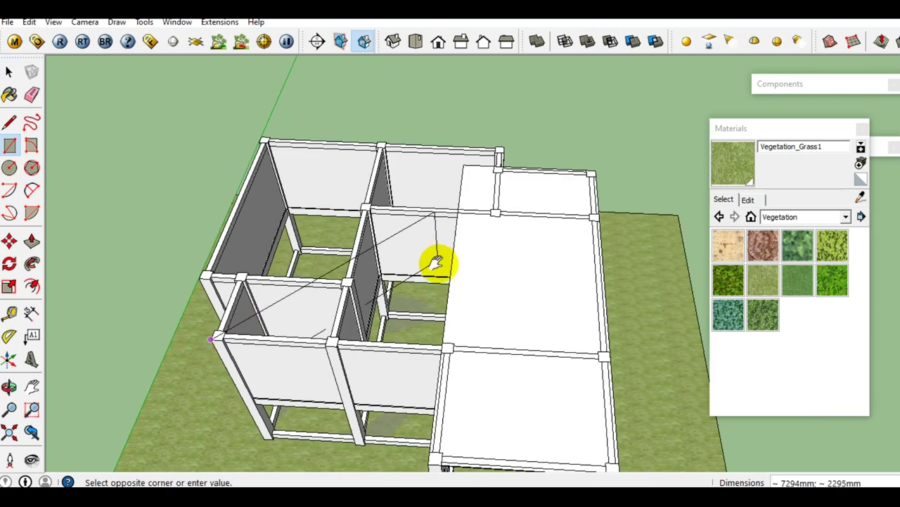
pyautogui.scroll(2, 438, 264)
pyautogui.scroll(2, 438, 266)
pyautogui.scroll(2, 446, 239)
pyautogui.click(438, 240)
pyautogui.scroll(-3, 442, 235)
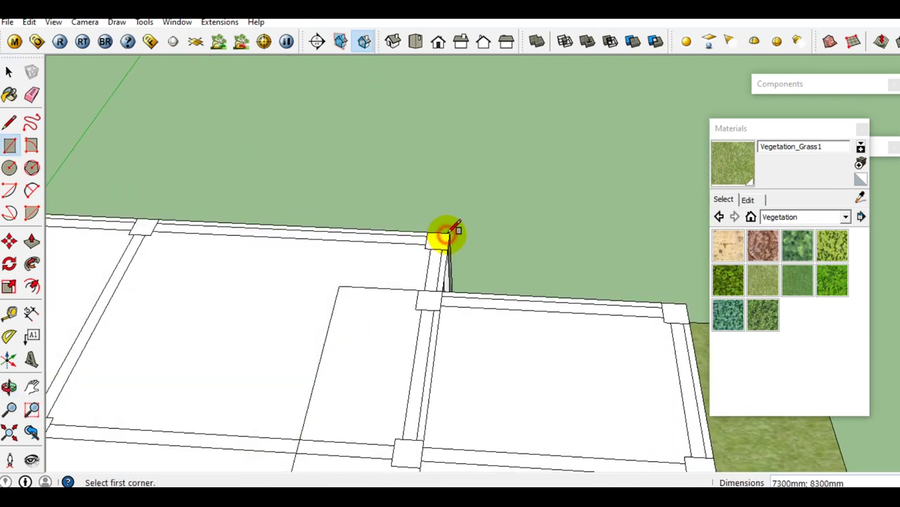
pyautogui.scroll(-2, 438, 246)
pyautogui.moveTo(438, 246); pyautogui.dragTo(418, 252, button='middle')
pyautogui.press('space')
pyautogui.moveTo(188, 296); pyautogui.dragTo(234, 301, button='middle')
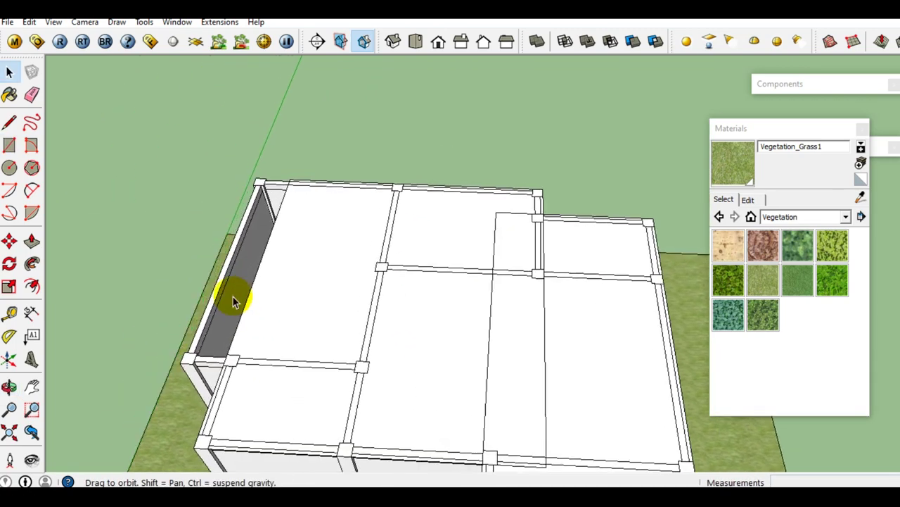
# Draw a third rectangle from the lower-left frame corner up to the roof
pyautogui.press('r')
pyautogui.scroll(2, 194, 362)
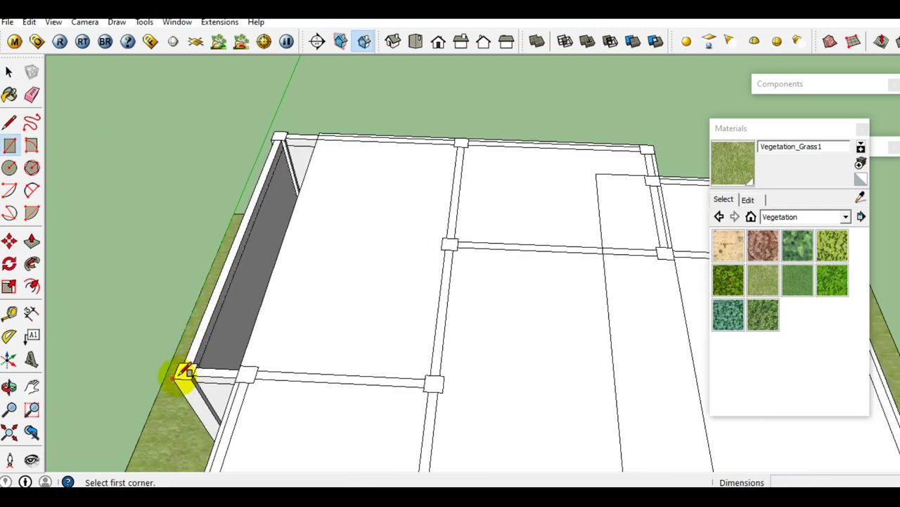
pyautogui.click(185, 372)
pyautogui.scroll(2, 332, 125)
pyautogui.scroll(1, 335, 108)
pyautogui.click(339, 107)
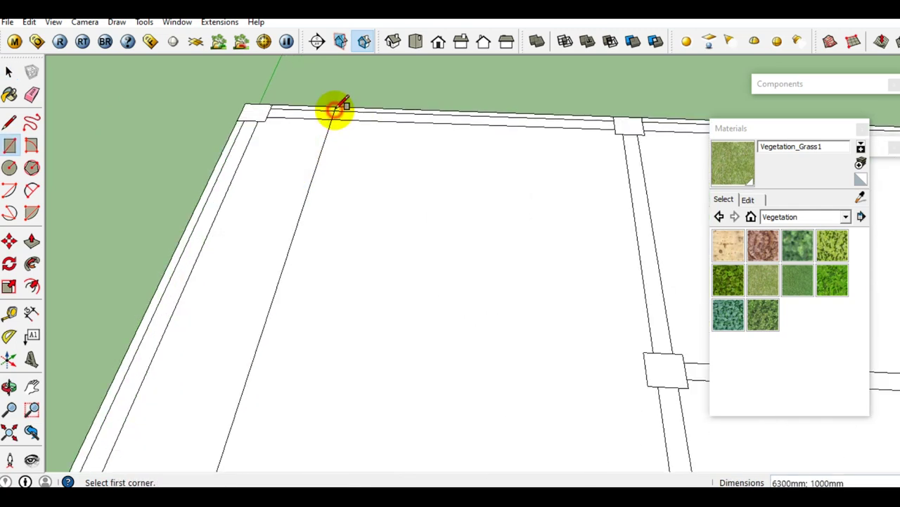
pyautogui.press('space')
pyautogui.scroll(-3, 331, 119)
pyautogui.moveTo(316, 131)
pyautogui.mouseDown(button='middle')
pyautogui.moveTo(342, 231)
pyautogui.moveTo(326, 232)
pyautogui.mouseUp(button='middle')
# Erase the short stray line and the stray vertical line on the roof
pyautogui.press('e')
pyautogui.scroll(2, 302, 237)
pyautogui.scroll(-1, 279, 243)
pyautogui.scroll(-2, 281, 227)
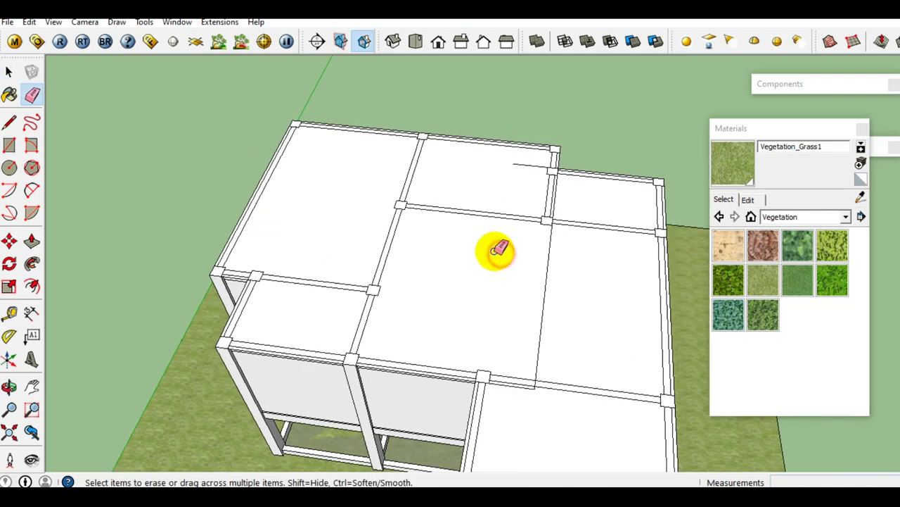
pyautogui.click(525, 164)
pyautogui.click(549, 282)
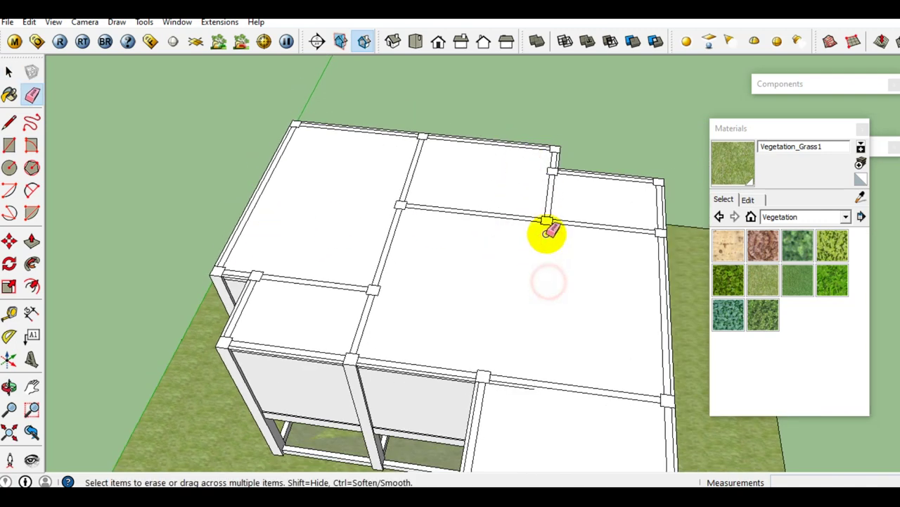
pyautogui.scroll(2, 546, 211)
pyautogui.moveTo(542, 187); pyautogui.dragTo(519, 227, button='middle')
pyautogui.scroll(2, 458, 362)
pyautogui.scroll(2, 461, 315)
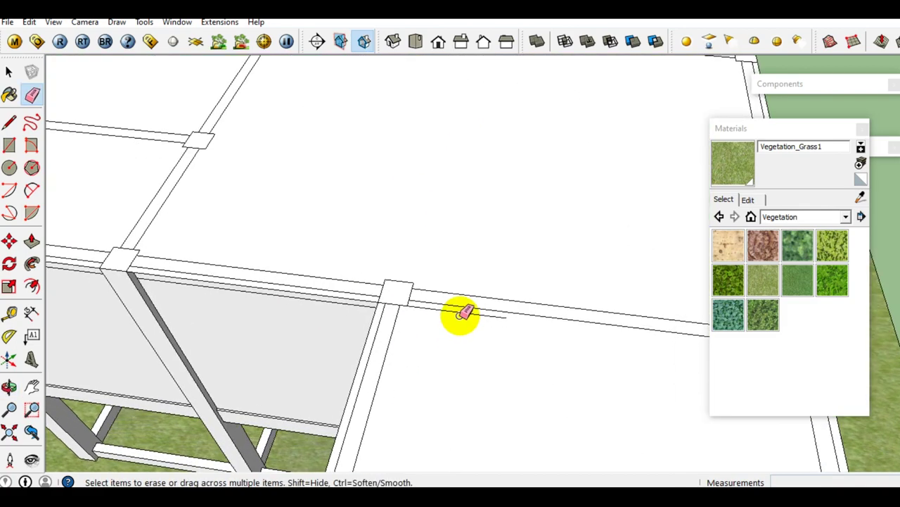
pyautogui.press('space')
pyautogui.scroll(-3, 443, 253)
pyautogui.scroll(-3, 458, 275)
pyautogui.moveTo(458, 275)
pyautogui.mouseDown(button='middle')
pyautogui.moveTo(528, 176)
pyautogui.moveTo(522, 188)
pyautogui.moveTo(589, 125)
pyautogui.moveTo(438, 139)
pyautogui.moveTo(410, 184)
pyautogui.mouseUp(button='middle')
pyautogui.scroll(2, 331, 194)
pyautogui.scroll(2, 331, 194)
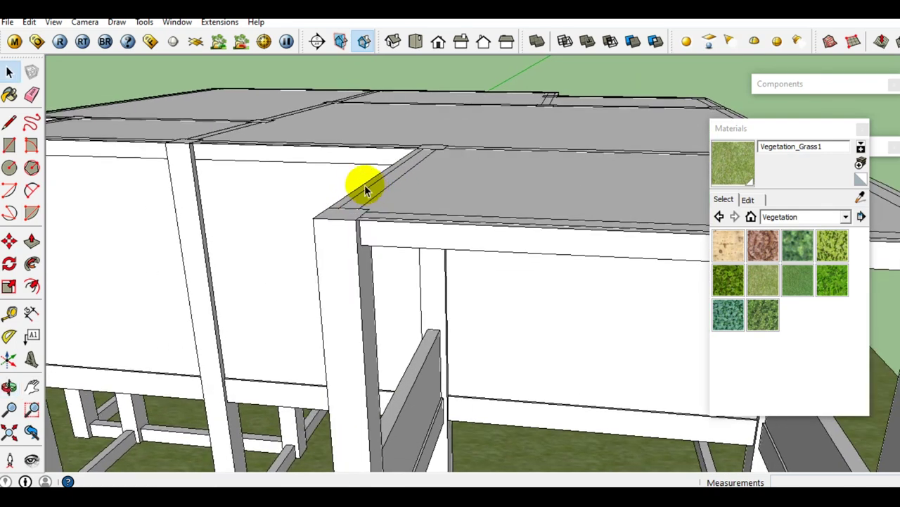
pyautogui.click(9, 335)
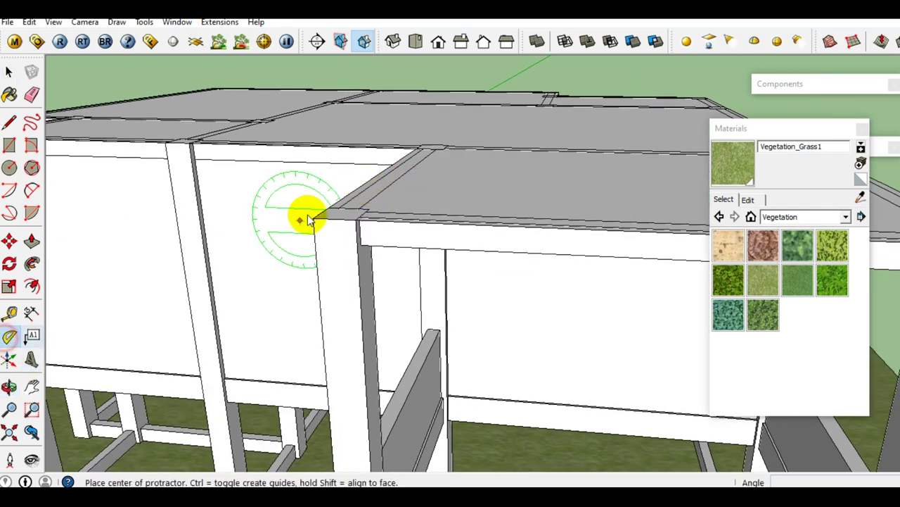
# Place a 35° protractor guide from the roof slab corner, with its baseline on the roof edge
pyautogui.scroll(1, 336, 234)
pyautogui.scroll(1, 331, 232)
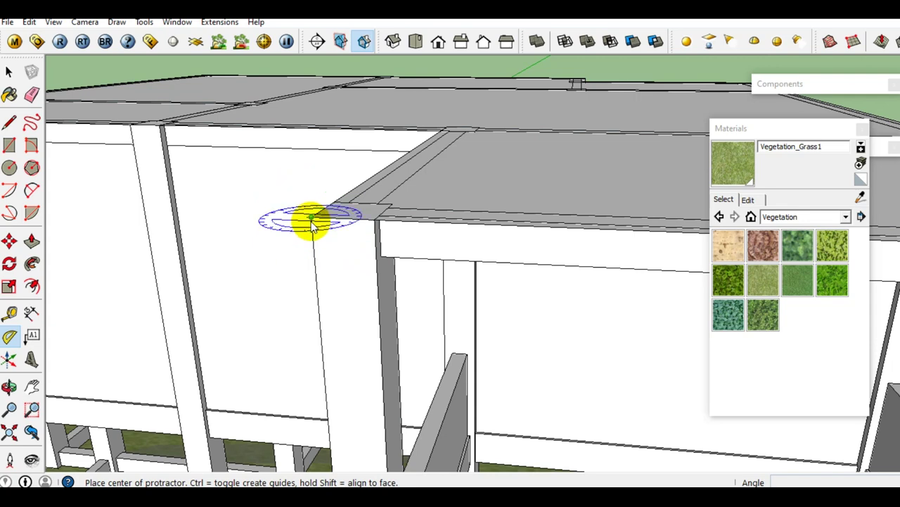
pyautogui.click(309, 225)
pyautogui.scroll(1, 351, 227)
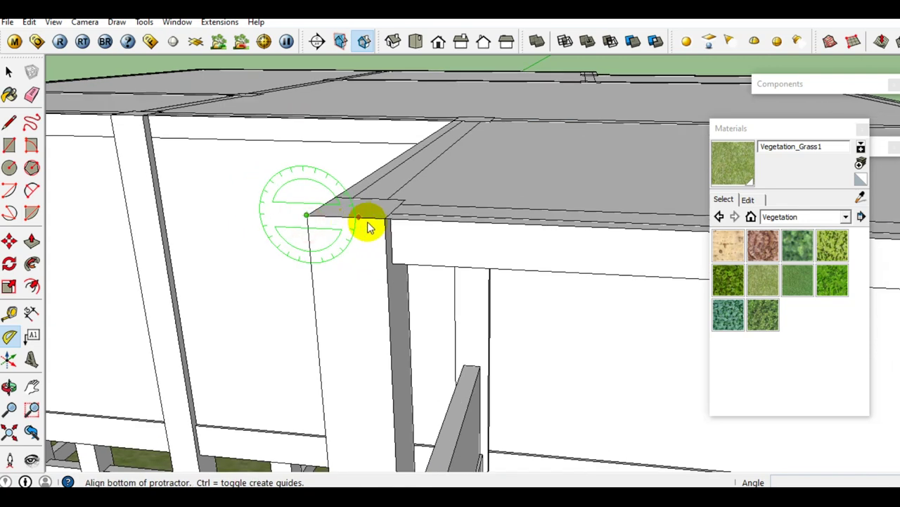
pyautogui.click(391, 216)
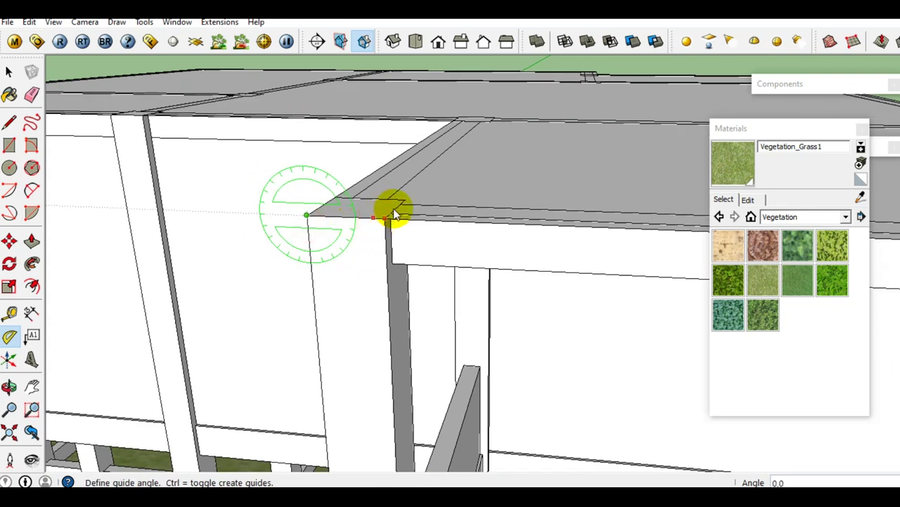
pyautogui.click(441, 168)
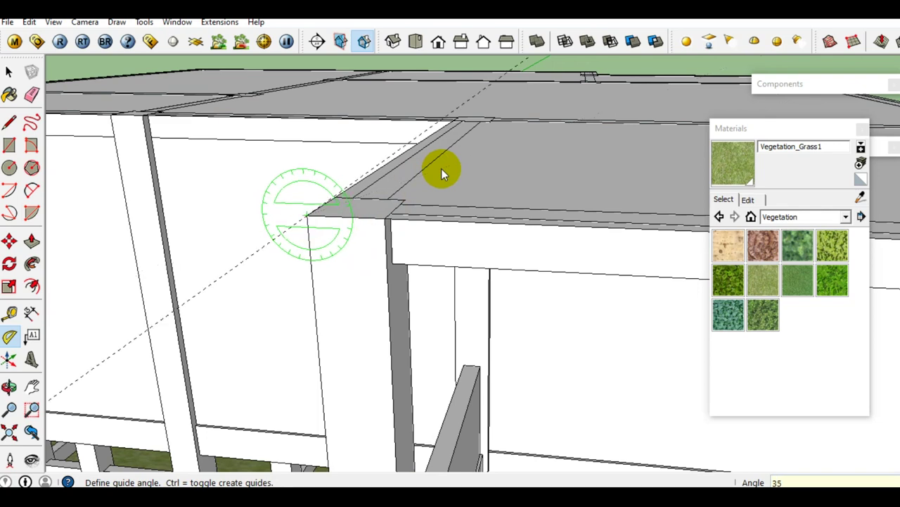
pyautogui.press('space')
pyautogui.moveTo(441, 168)
pyautogui.mouseDown(button='middle')
pyautogui.moveTo(520, 171)
pyautogui.moveTo(545, 264)
pyautogui.mouseUp(button='middle')
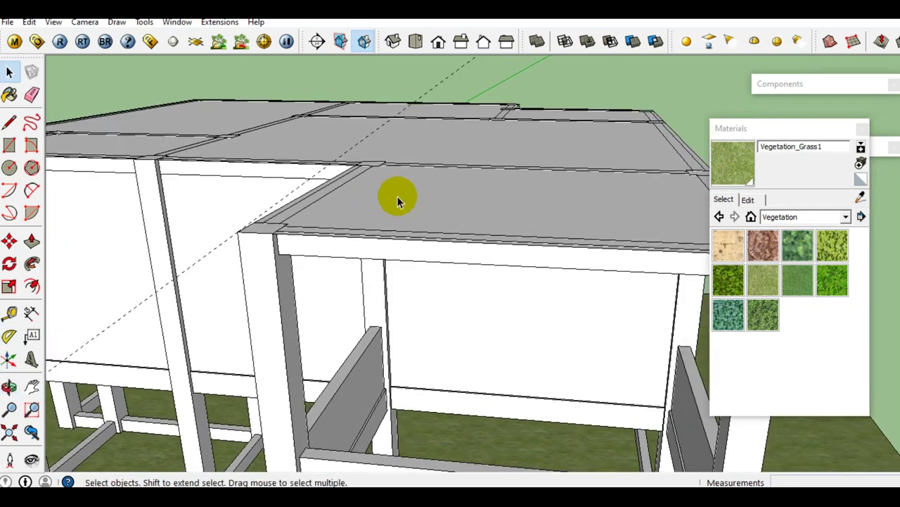
pyautogui.press('l')
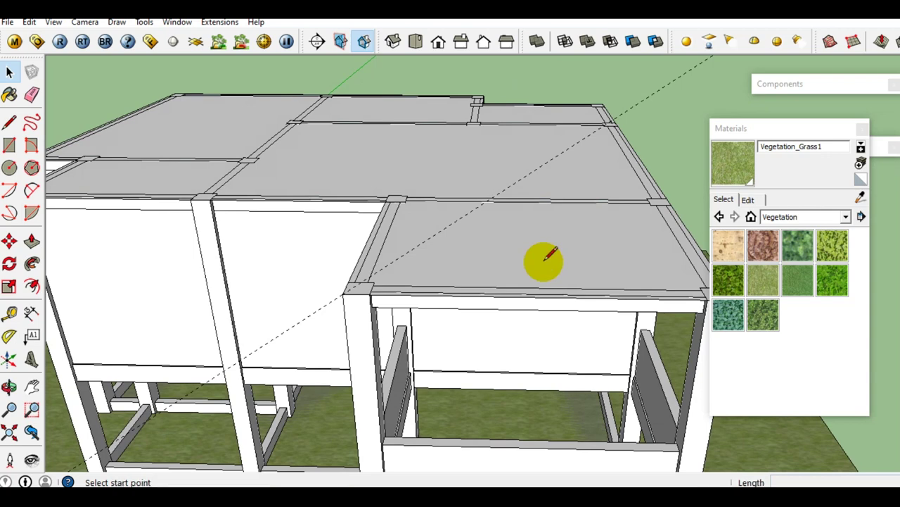
# Raise a vertical line from the roof edge midpoint and join the slab corner to its top, forming a triangle
pyautogui.click(536, 296)
pyautogui.moveTo(536, 295)
pyautogui.mouseDown(button='middle')
pyautogui.moveTo(549, 161)
pyautogui.moveTo(534, 195)
pyautogui.moveTo(533, 175)
pyautogui.mouseUp(button='middle')
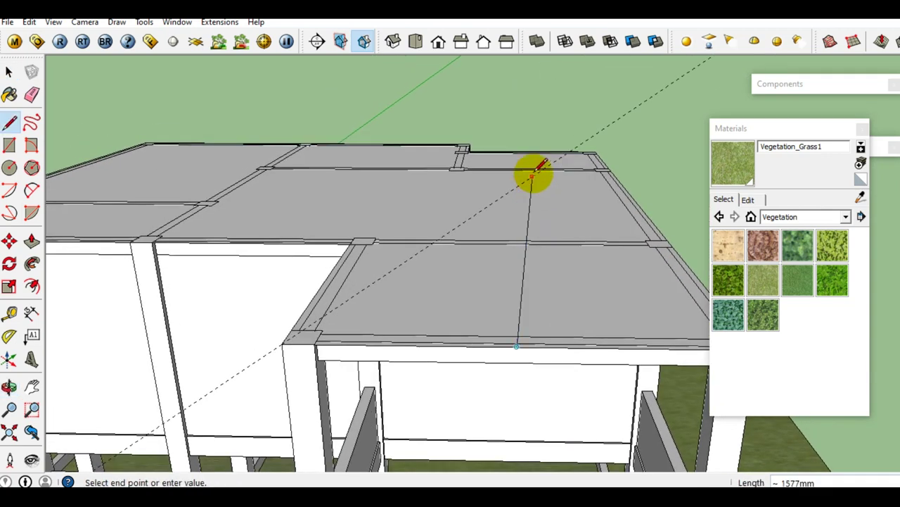
pyautogui.click(522, 120)
pyautogui.press('space')
pyautogui.press('l')
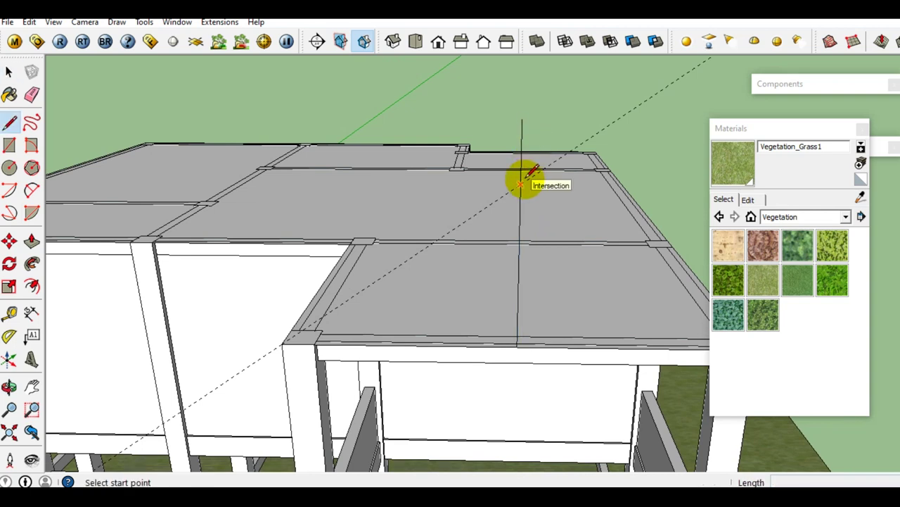
pyautogui.click(281, 343)
pyautogui.click(521, 186)
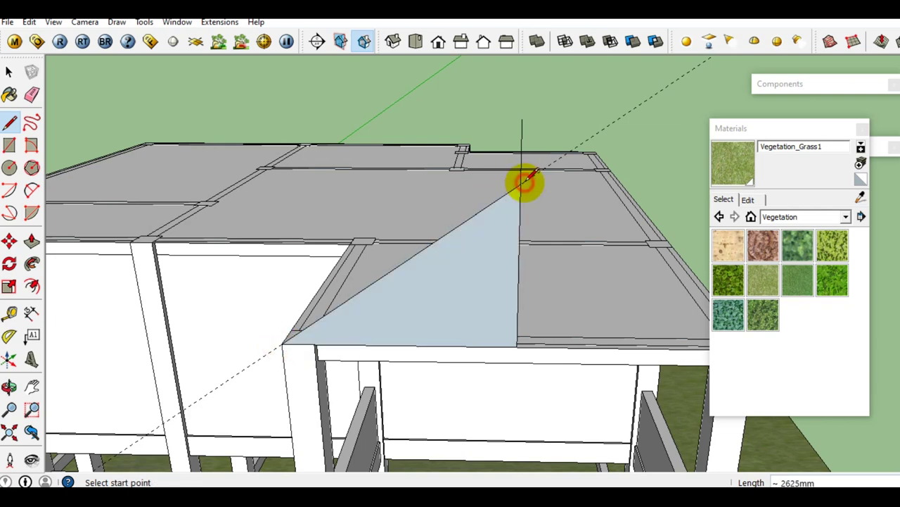
pyautogui.press('space')
pyautogui.moveTo(395, 292); pyautogui.dragTo(420, 256, button='middle')
# Draw the eave line down the 35° guide from the roof corner, 600 mm then 1000 mm
pyautogui.press('l')
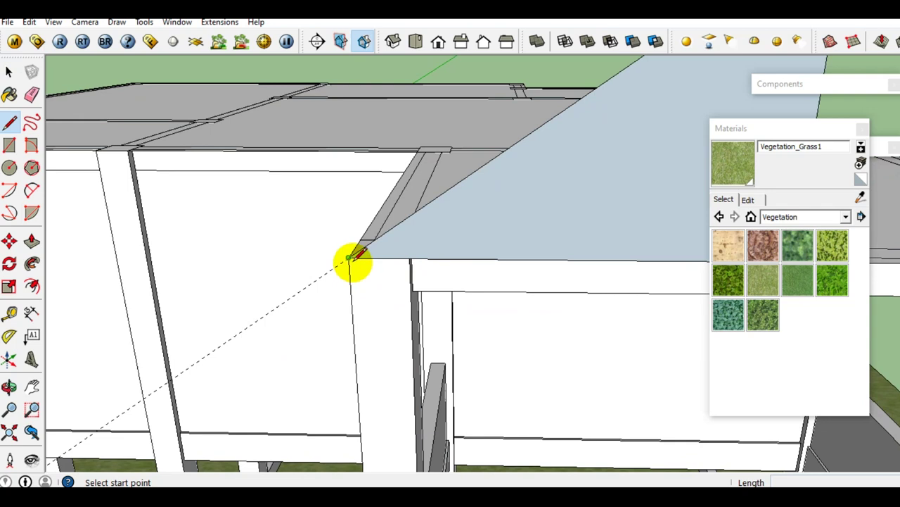
pyautogui.click(349, 258)
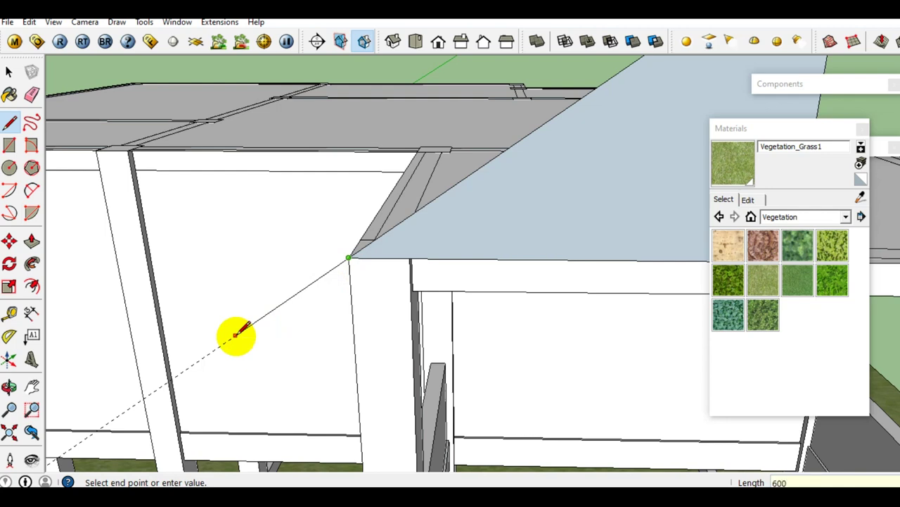
pyautogui.write('600')
pyautogui.click(248, 325)
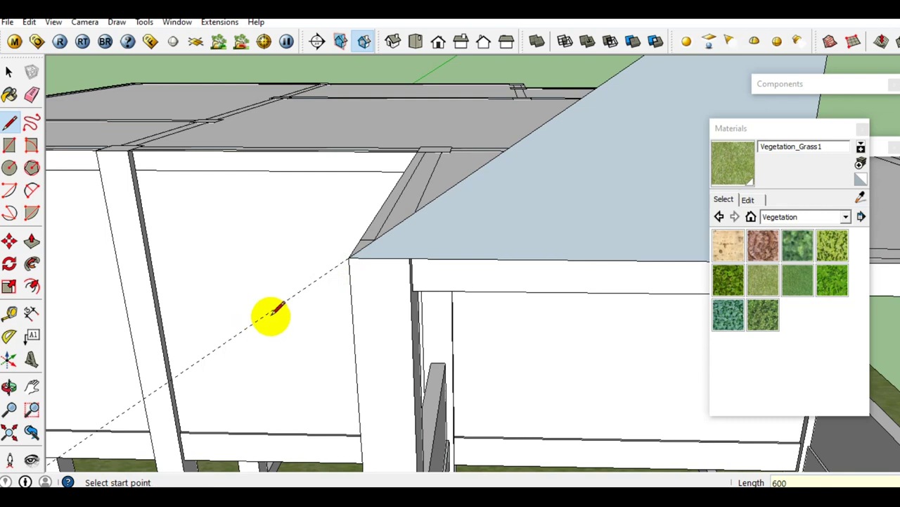
pyautogui.click(348, 258)
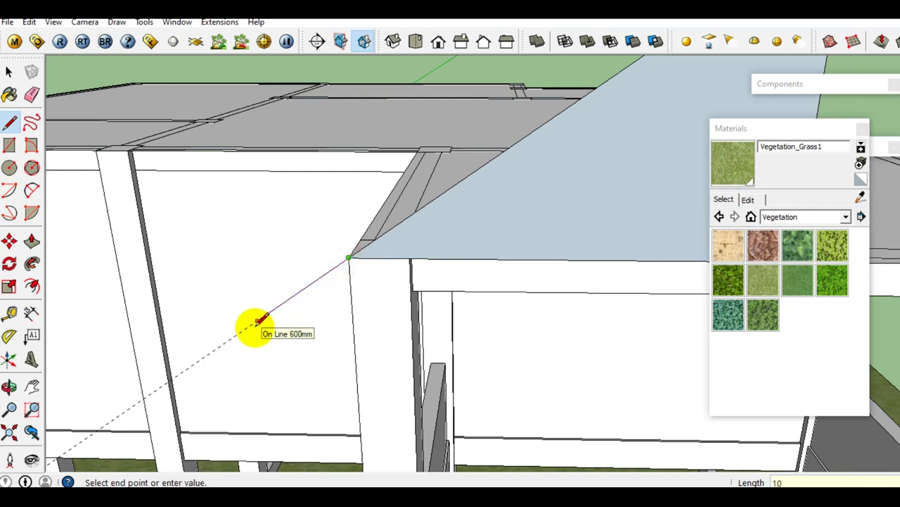
pyautogui.write('1000')
pyautogui.click(260, 320)
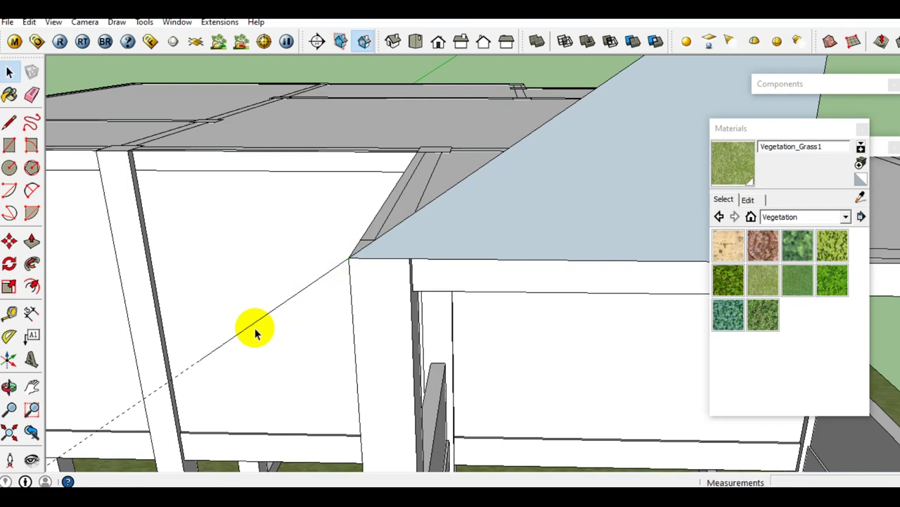
# Place a 35° guide on the front wall panel from a horizontal baseline
pyautogui.press('space')
pyautogui.moveTo(374, 297); pyautogui.dragTo(454, 204, button='middle')
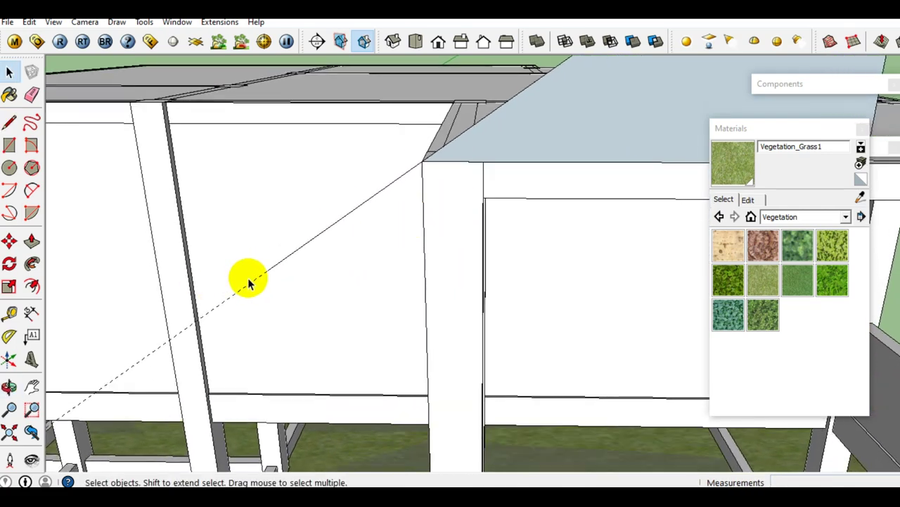
pyautogui.moveTo(427, 207)
pyautogui.mouseDown(button='middle')
pyautogui.moveTo(418, 221)
pyautogui.moveTo(429, 215)
pyautogui.moveTo(373, 152)
pyautogui.moveTo(553, 235)
pyautogui.moveTo(687, 77)
pyautogui.moveTo(717, 59)
pyautogui.mouseUp(button='middle')
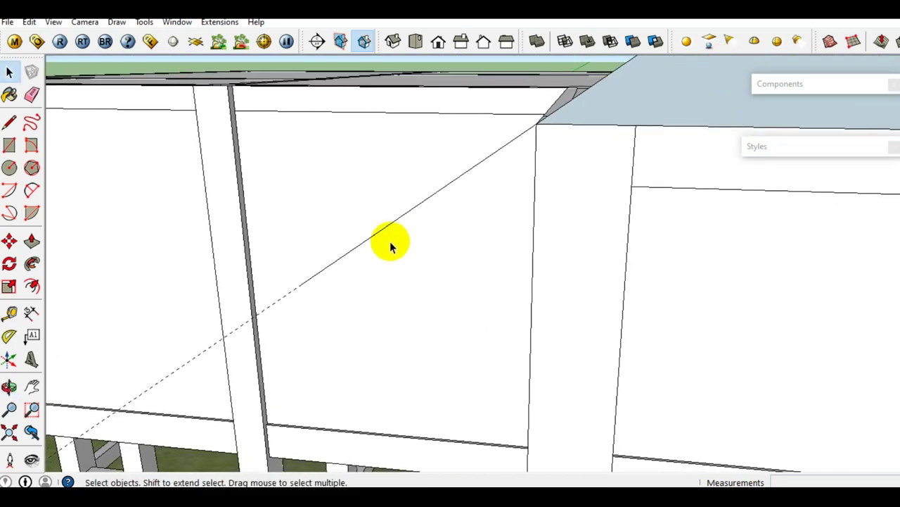
pyautogui.scroll(-3, 299, 285)
pyautogui.moveTo(587, 201)
pyautogui.mouseDown(button='middle')
pyautogui.moveTo(598, 176)
pyautogui.moveTo(577, 207)
pyautogui.mouseUp(button='middle')
pyautogui.scroll(3, 512, 250)
pyautogui.moveTo(512, 250)
pyautogui.mouseDown(button='middle')
pyautogui.moveTo(669, 144)
pyautogui.moveTo(402, 235)
pyautogui.moveTo(396, 280)
pyautogui.mouseUp(button='middle')
pyautogui.scroll(2, 361, 219)
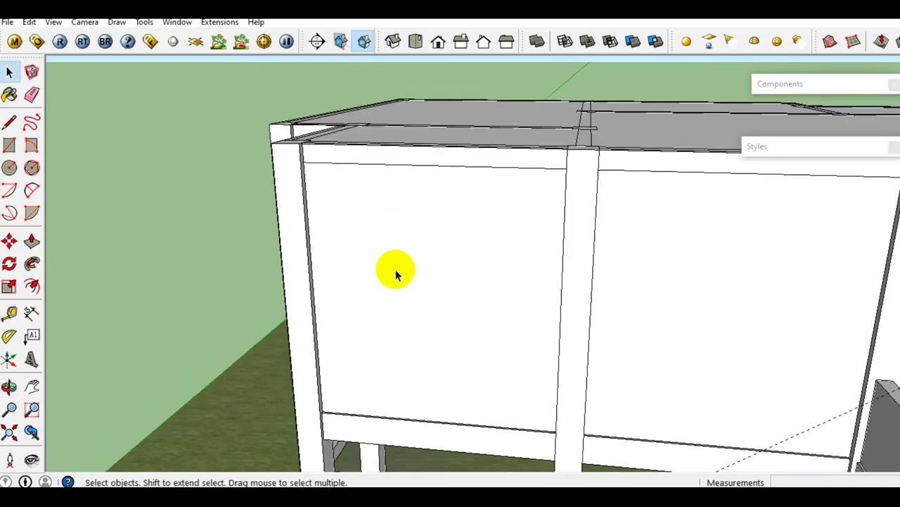
pyautogui.scroll(2, 390, 257)
pyautogui.scroll(2, 391, 258)
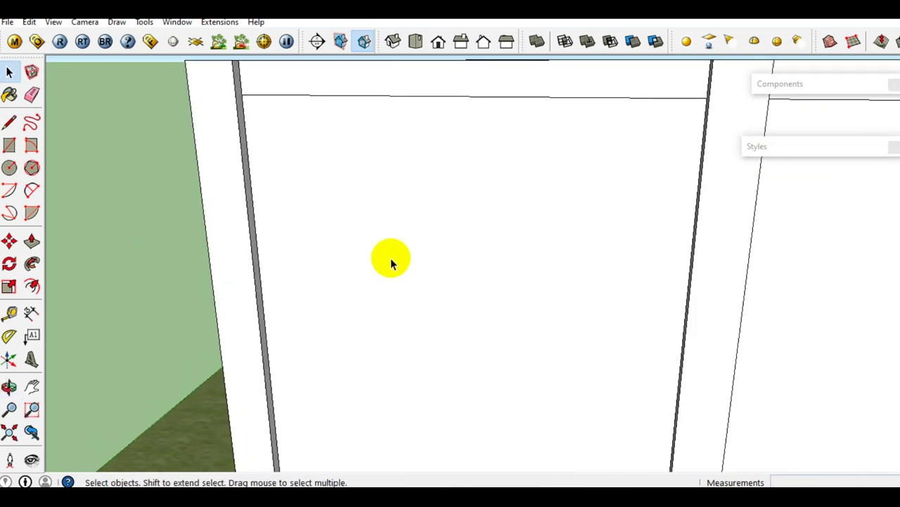
pyautogui.scroll(2, 390, 262)
pyautogui.moveTo(407, 287)
pyautogui.mouseDown(button='middle')
pyautogui.moveTo(414, 282)
pyautogui.moveTo(380, 295)
pyautogui.mouseUp(button='middle')
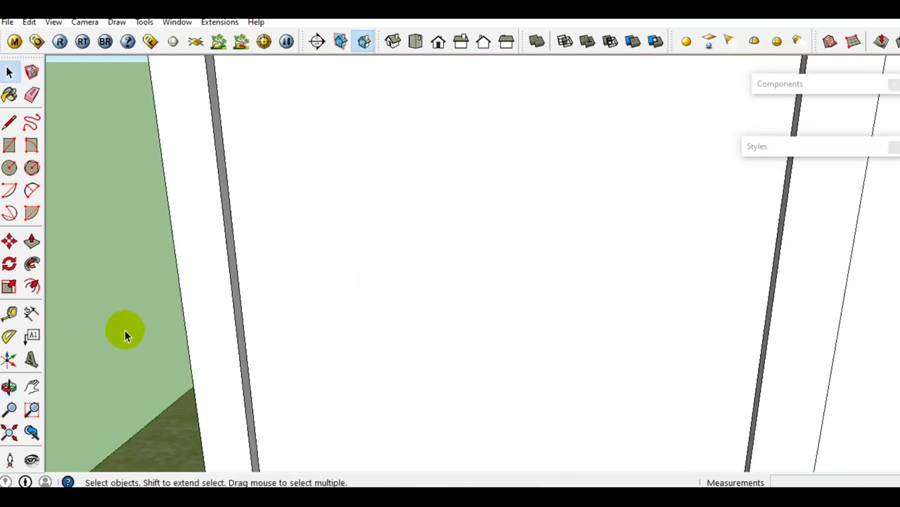
pyautogui.click(9, 335)
pyautogui.click(420, 277)
pyautogui.click(471, 279)
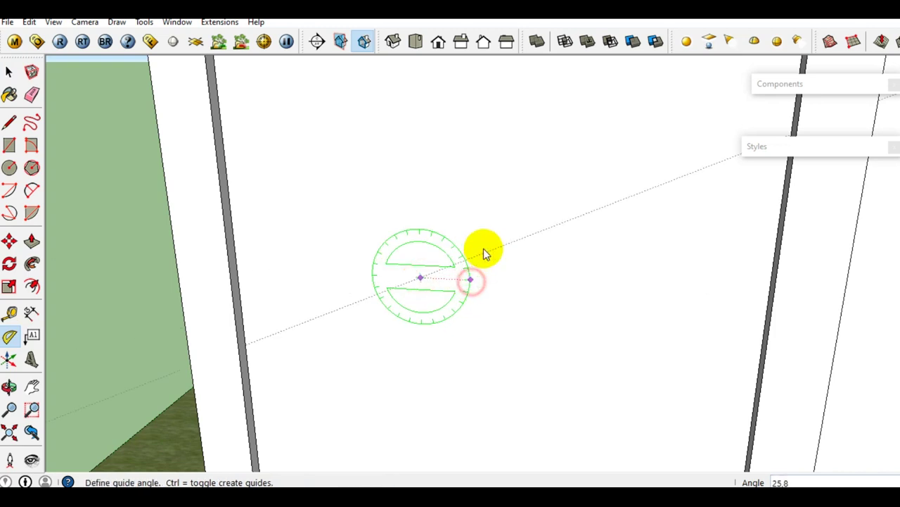
pyautogui.write('35')
pyautogui.click(484, 252)
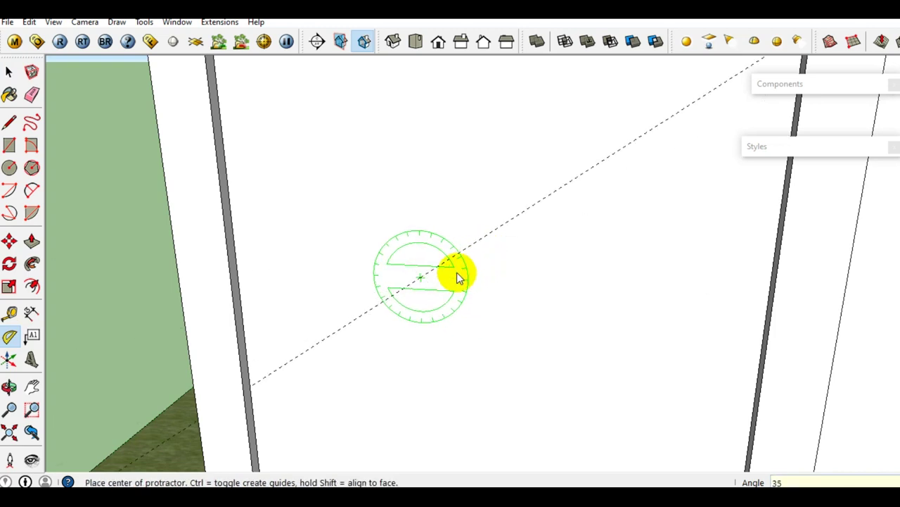
# Add a guide at 90° to the 35° guide and start a line where they cross
pyautogui.click(419, 279)
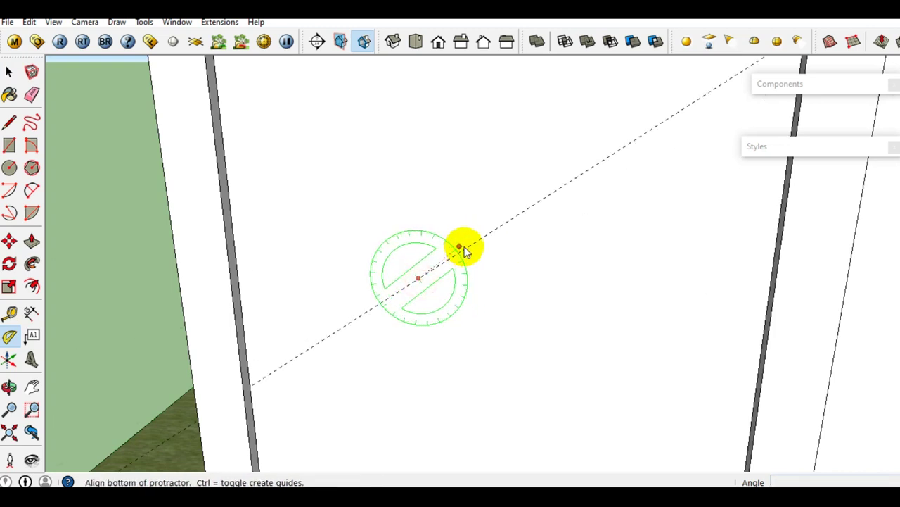
pyautogui.click(464, 249)
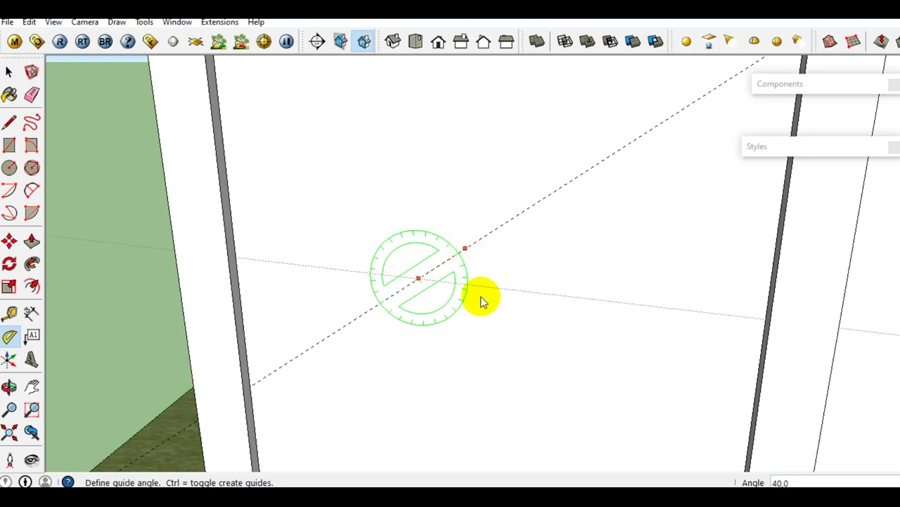
pyautogui.click(450, 324)
pyautogui.press('space')
pyautogui.scroll(4, 447, 319)
pyautogui.press('l')
pyautogui.click(401, 252)
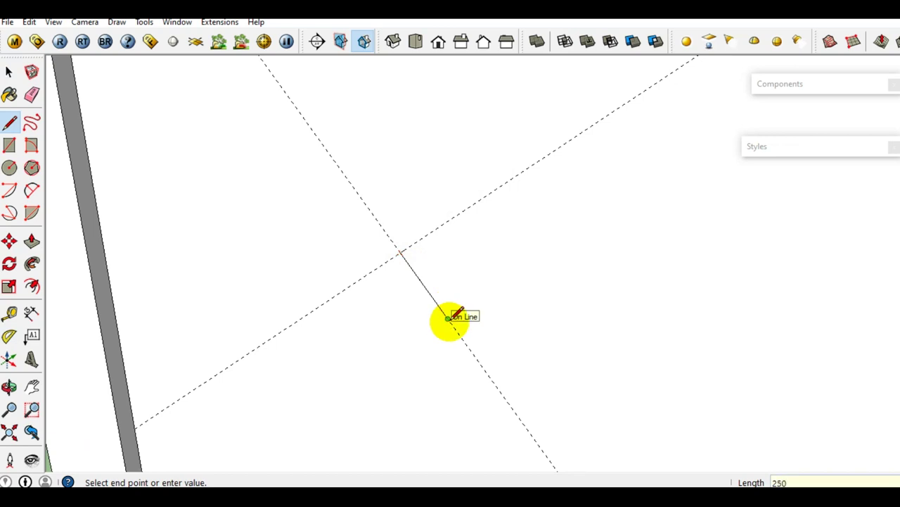
# Finish the 250 mm line, offset a guide 25 mm from it, and draw a line to the guide intersection
pyautogui.press('Return')
pyautogui.scroll(2, 422, 330)
pyautogui.moveTo(428, 328); pyautogui.dragTo(483, 275, button='middle')
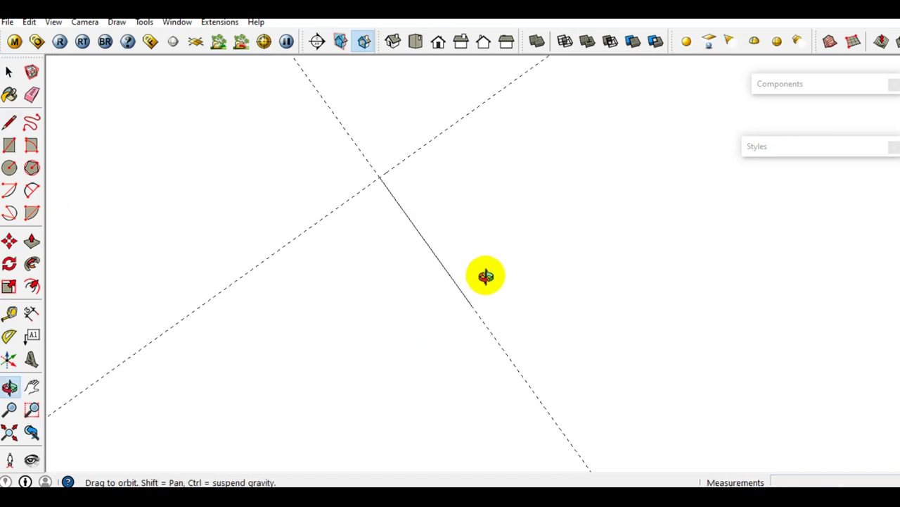
pyautogui.press('t')
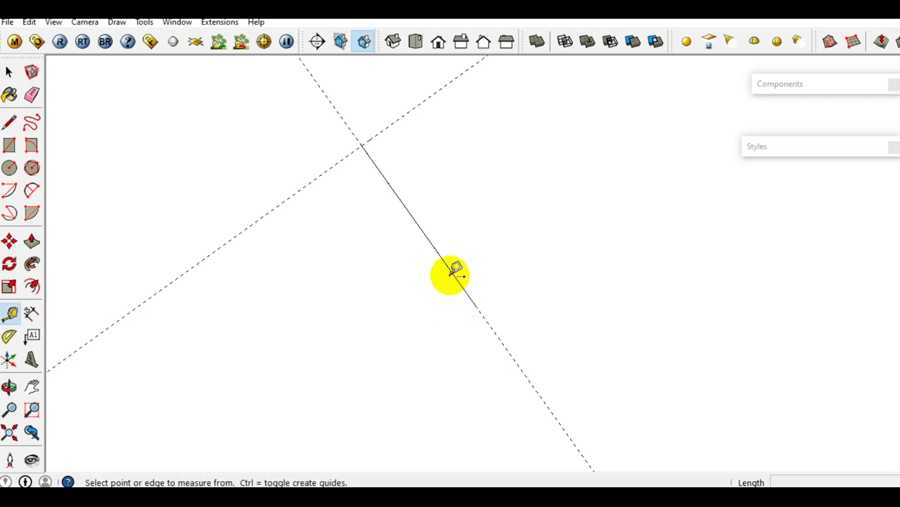
pyautogui.click(452, 273)
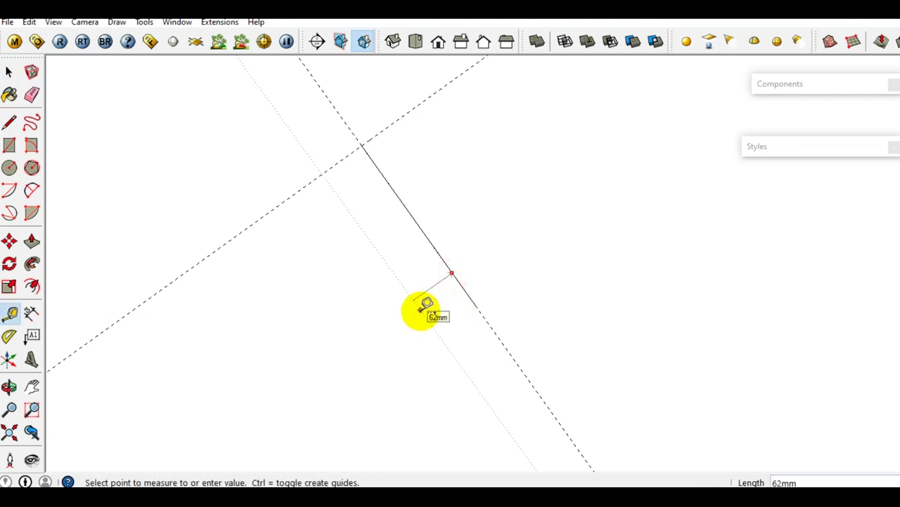
pyautogui.write('25')
pyautogui.press('space')
pyautogui.scroll(1, 470, 304)
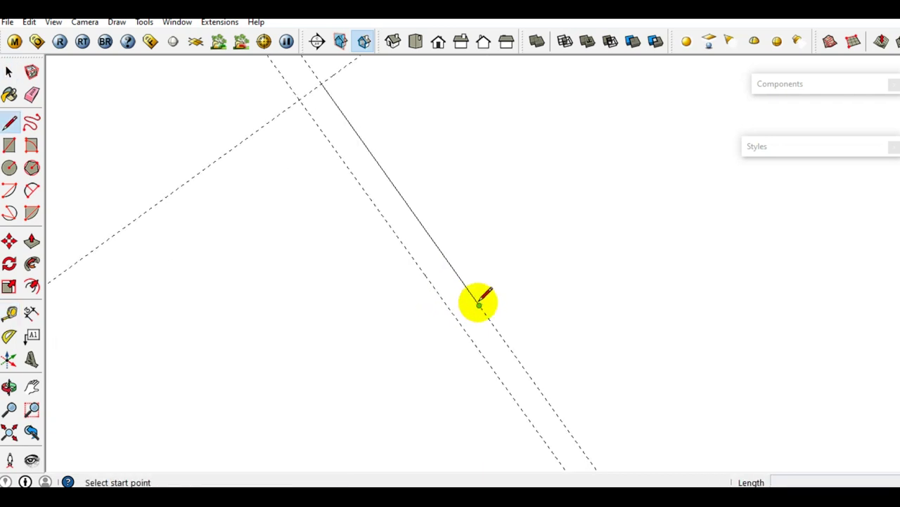
pyautogui.click(485, 300)
pyautogui.scroll(1, 460, 316)
pyautogui.moveTo(458, 319)
pyautogui.mouseDown(button='middle')
pyautogui.moveTo(436, 287)
pyautogui.moveTo(426, 321)
pyautogui.moveTo(382, 275)
pyautogui.moveTo(426, 334)
pyautogui.moveTo(402, 285)
pyautogui.mouseUp(button='middle')
pyautogui.click(382, 274)
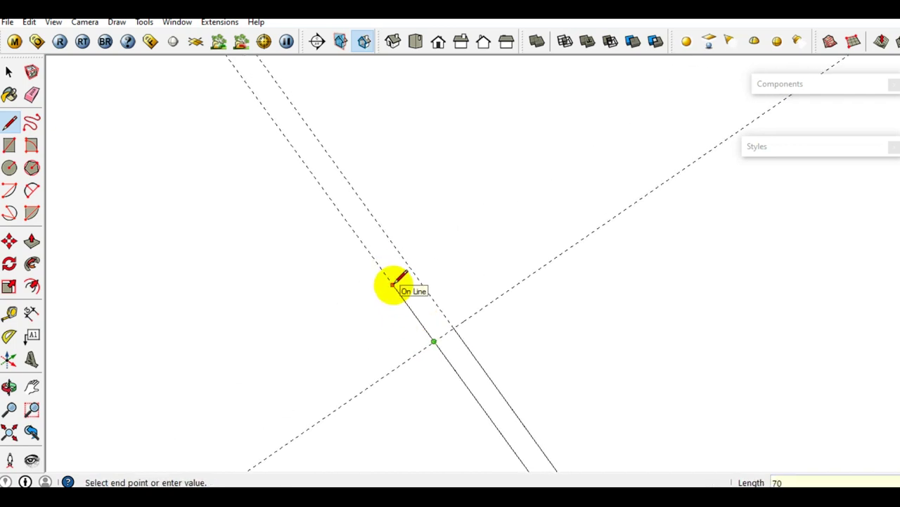
pyautogui.moveTo(395, 287); pyautogui.dragTo(391, 282, button='middle')
pyautogui.press('space')
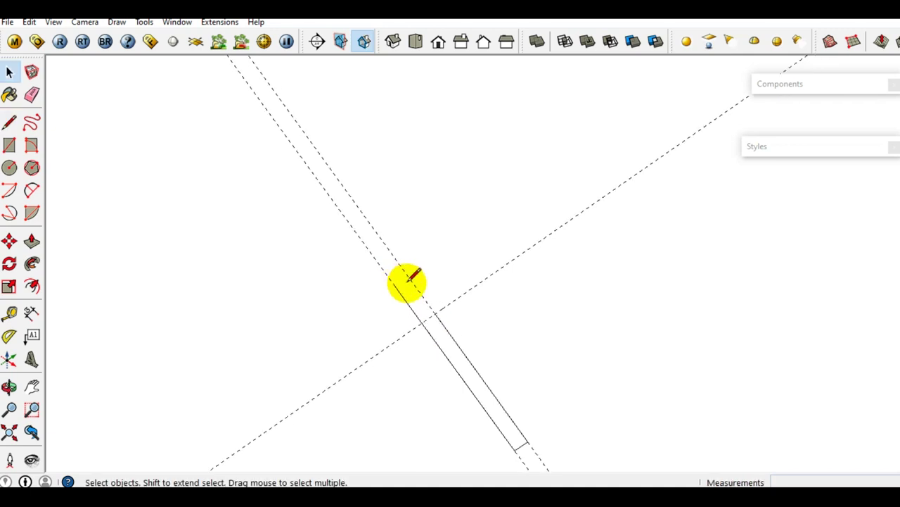
# Offset a guide parallel to the long edge and draw the strip's second long edge along it
pyautogui.press('l')
pyautogui.click(435, 313)
pyautogui.moveTo(515, 256); pyautogui.dragTo(502, 255, button='middle')
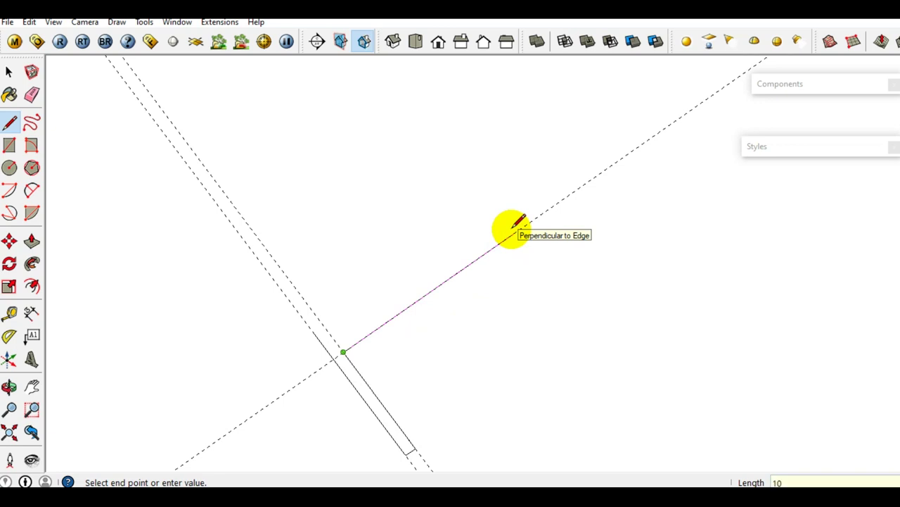
pyautogui.press('space')
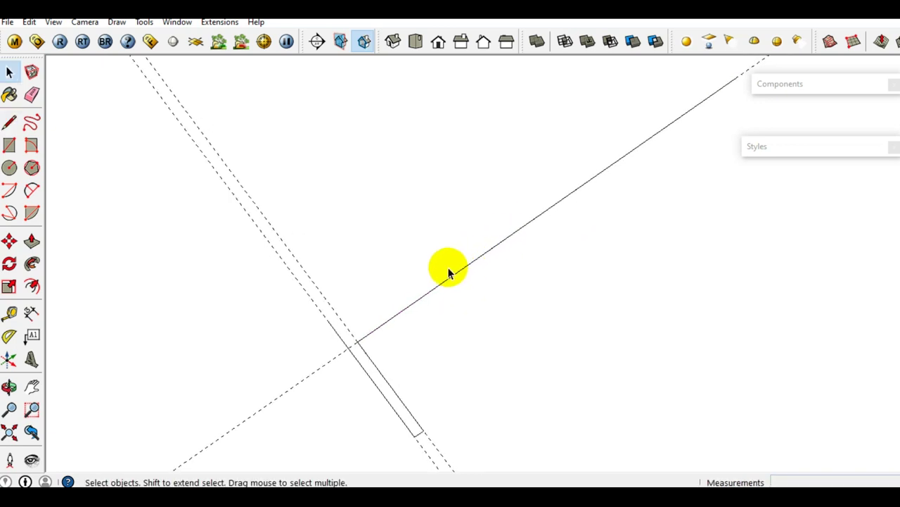
pyautogui.press('t')
pyautogui.scroll(2, 448, 279)
pyautogui.click(448, 278)
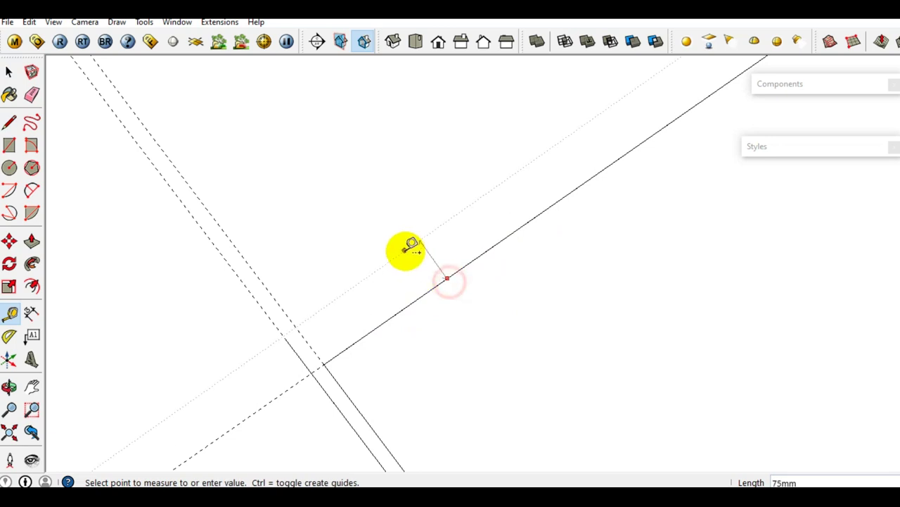
pyautogui.moveTo(438, 227)
pyautogui.mouseDown(button='middle')
pyautogui.moveTo(401, 267)
pyautogui.moveTo(330, 304)
pyautogui.mouseUp(button='middle')
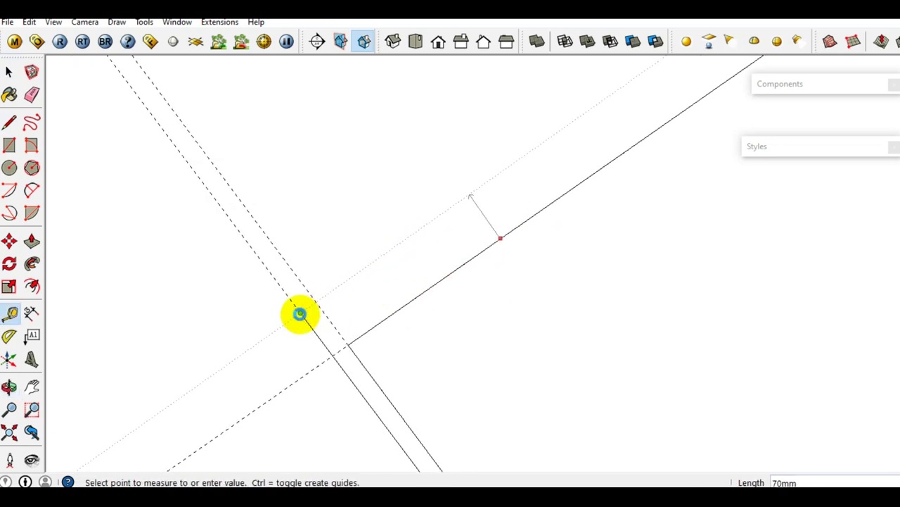
pyautogui.click(307, 307)
pyautogui.press('space')
pyautogui.scroll(-2, 313, 315)
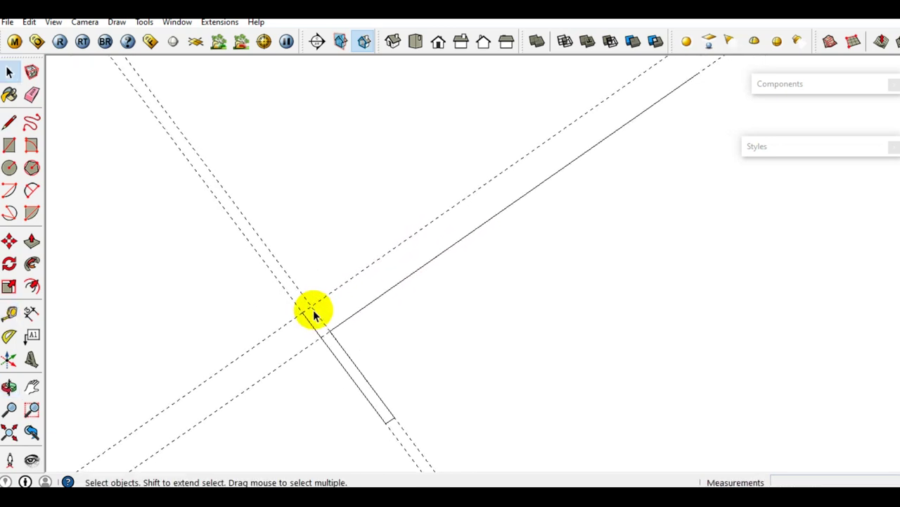
pyautogui.scroll(1, 320, 299)
pyautogui.click(310, 305)
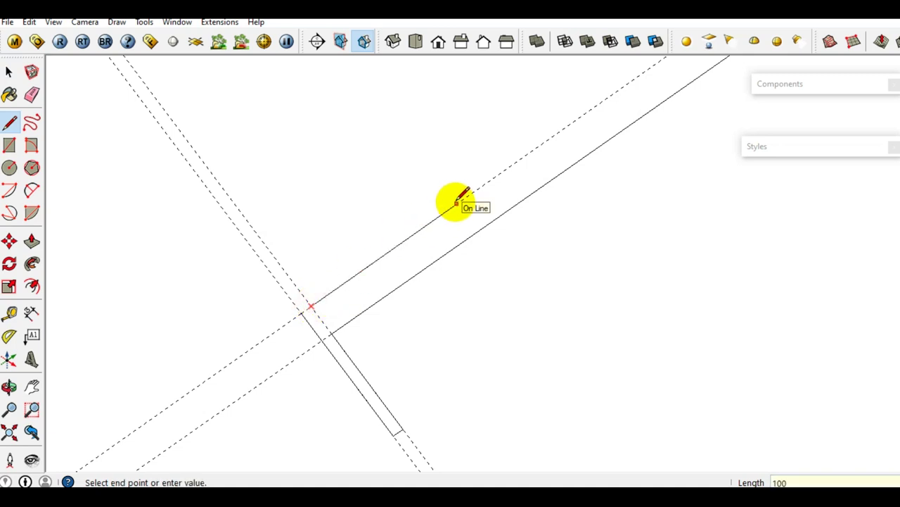
pyautogui.click(457, 203)
pyautogui.press('space')
# Close off the strip's far end and corner so the L-shaped faces form, then select them
pyautogui.moveTo(583, 156); pyautogui.dragTo(487, 257, button='middle')
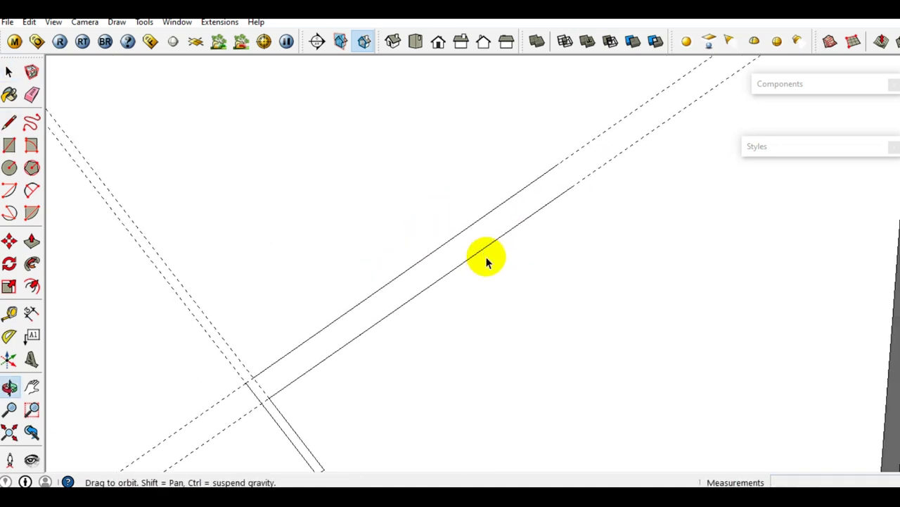
pyautogui.press('l')
pyautogui.click(569, 185)
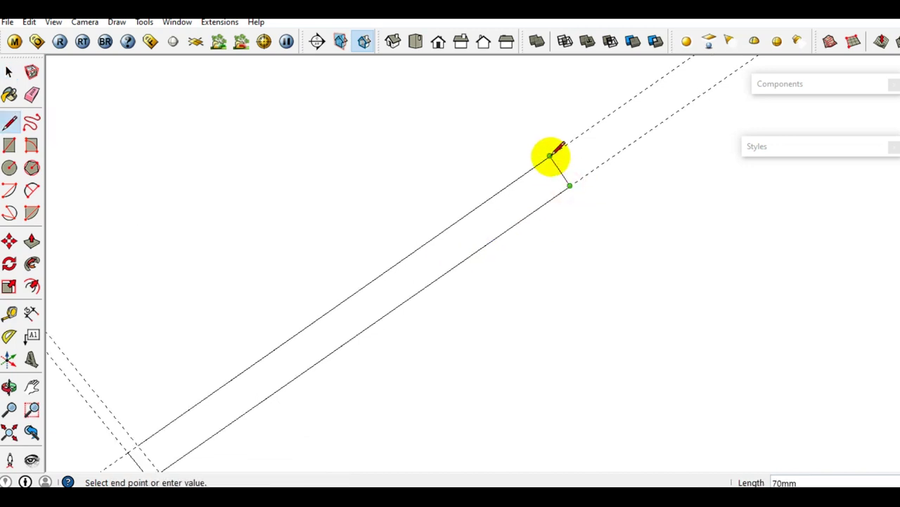
pyautogui.click(551, 156)
pyautogui.press('space')
pyautogui.moveTo(553, 167)
pyautogui.mouseDown(button='middle')
pyautogui.moveTo(399, 274)
pyautogui.moveTo(336, 269)
pyautogui.mouseUp(button='middle')
pyautogui.press('l')
pyautogui.click(328, 272)
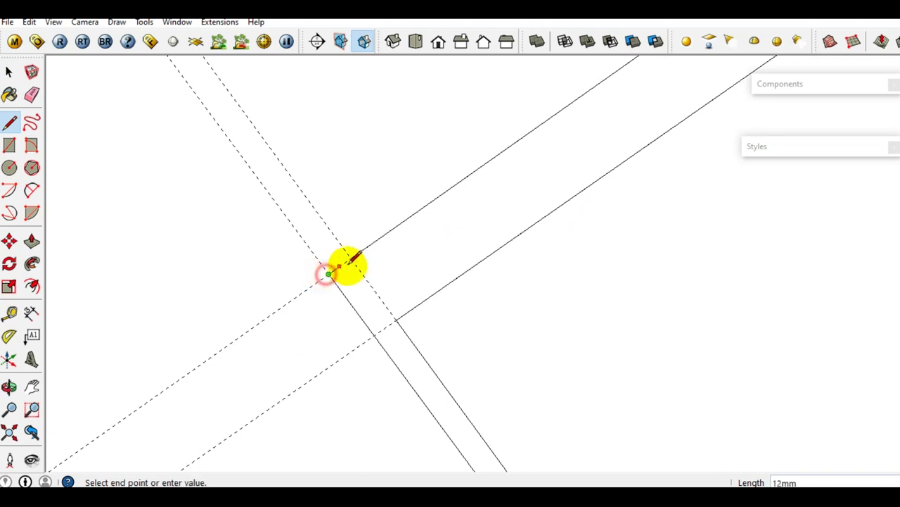
pyautogui.click(357, 256)
pyautogui.press('space')
pyautogui.click(377, 260)
pyautogui.moveTo(377, 260)
pyautogui.mouseDown(button='middle')
pyautogui.moveTo(361, 281)
pyautogui.moveTo(431, 246)
pyautogui.mouseUp(button='middle')
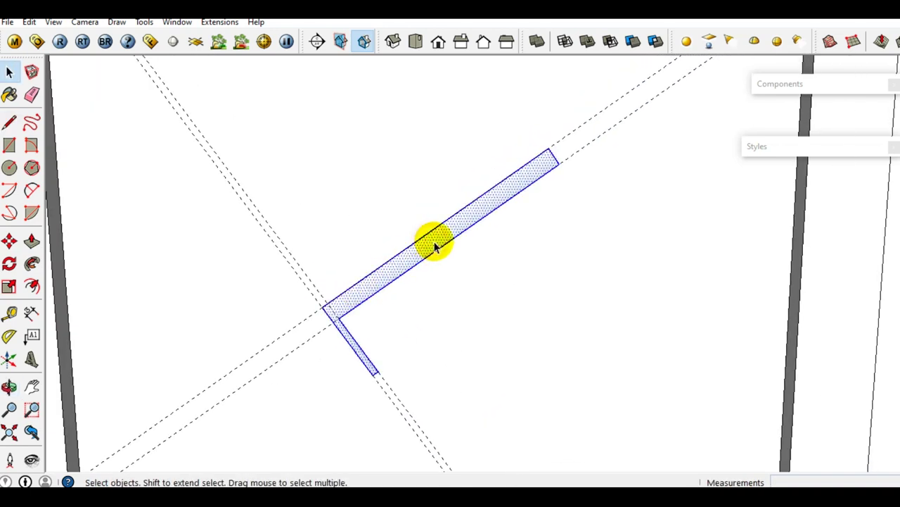
# Move the profile shape from its end corner onto the wall corner
pyautogui.press('m')
pyautogui.click(557, 162)
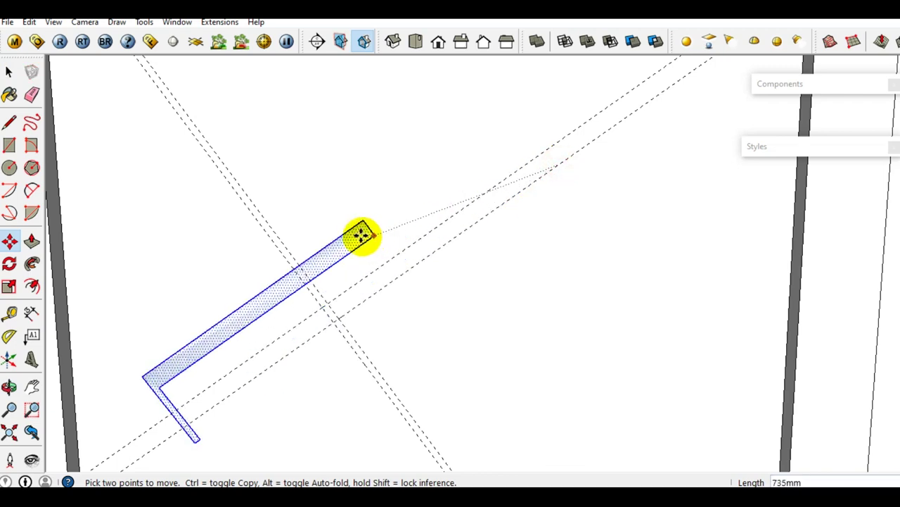
pyautogui.scroll(-3, 360, 234)
pyautogui.scroll(-3, 358, 227)
pyautogui.moveTo(454, 222); pyautogui.dragTo(317, 282, button='middle')
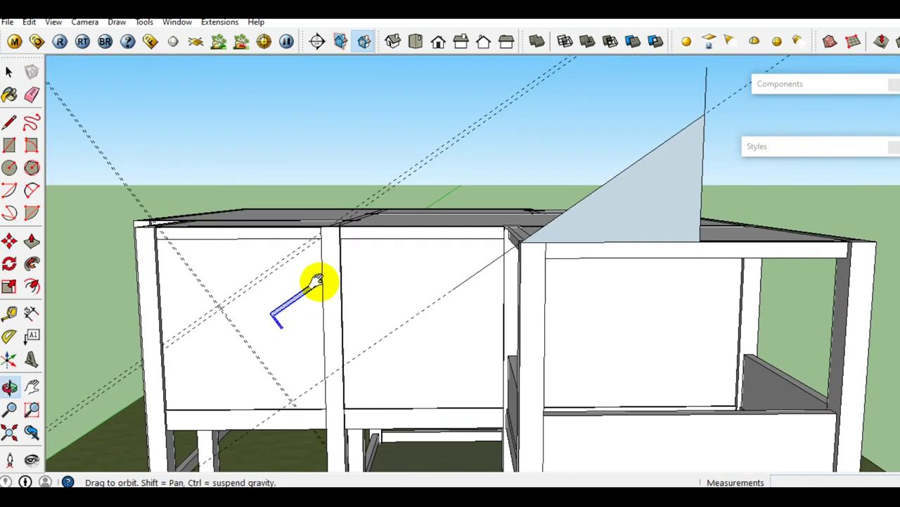
pyautogui.scroll(2, 539, 263)
pyautogui.scroll(2, 533, 233)
pyautogui.scroll(2, 535, 231)
pyautogui.moveTo(535, 231)
pyautogui.mouseDown(button='middle')
pyautogui.moveTo(528, 261)
pyautogui.moveTo(446, 227)
pyautogui.moveTo(558, 227)
pyautogui.moveTo(432, 296)
pyautogui.mouseUp(button='middle')
pyautogui.click(443, 233)
pyautogui.press('space')
# Take a Tape Measure reading from the beam's edge
pyautogui.scroll(-2, 454, 280)
pyautogui.scroll(2, 361, 321)
pyautogui.scroll(1, 422, 315)
pyautogui.scroll(1, 423, 315)
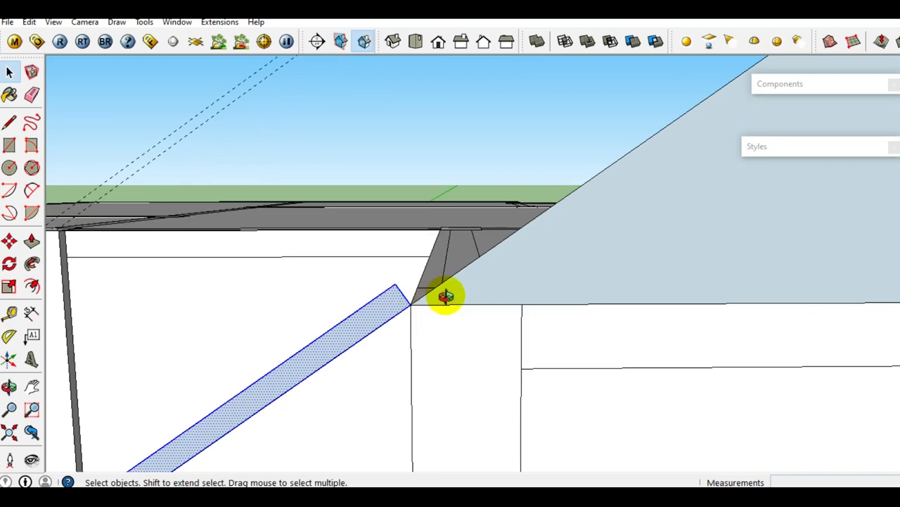
pyautogui.scroll(1, 446, 295)
pyautogui.scroll(1, 460, 281)
pyautogui.scroll(1, 442, 277)
pyautogui.press('t')
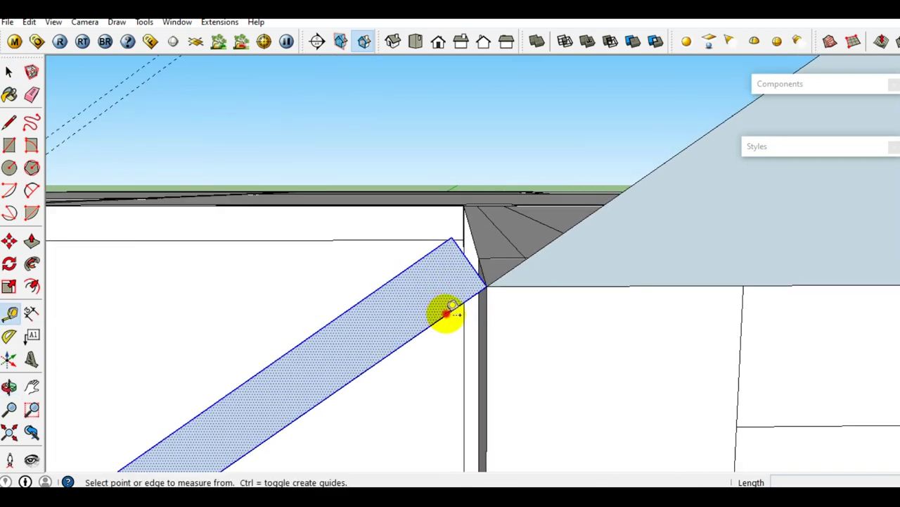
pyautogui.click(446, 314)
pyautogui.press('space')
# Draw a line extending the triangular roof face up to its new point
pyautogui.scroll(-2, 424, 253)
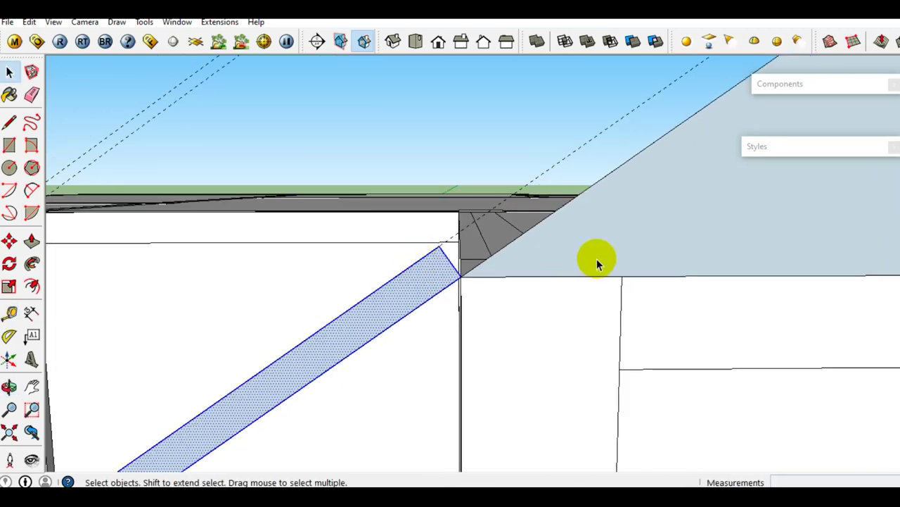
pyautogui.keyDown('shift'); pyautogui.moveTo(597, 258); pyautogui.dragTo(567, 301, button='middle'); pyautogui.keyUp('shift')
pyautogui.scroll(1, 454, 285)
pyautogui.press('l')
pyautogui.moveTo(394, 285)
pyautogui.mouseDown(button='middle')
pyautogui.moveTo(573, 277)
pyautogui.moveTo(475, 302)
pyautogui.moveTo(435, 371)
pyautogui.moveTo(523, 281)
pyautogui.moveTo(489, 348)
pyautogui.moveTo(577, 207)
pyautogui.mouseUp(button='middle')
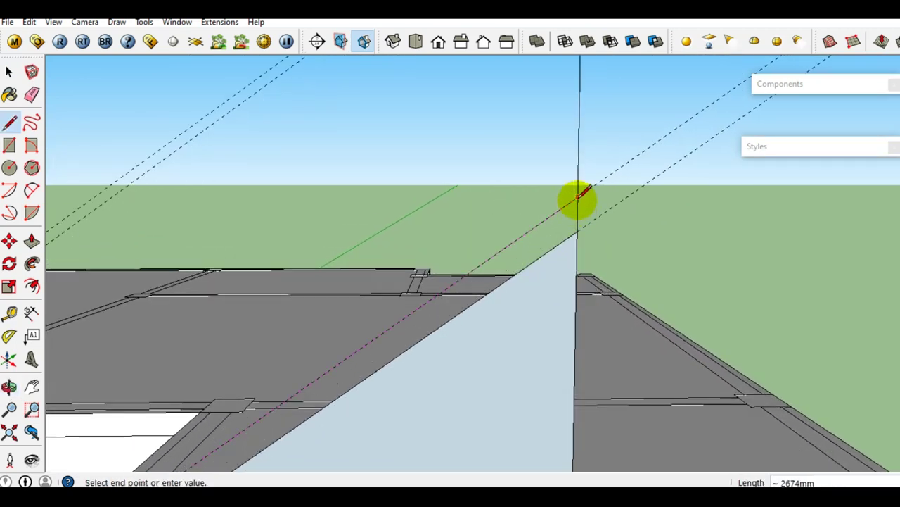
pyautogui.click(577, 199)
pyautogui.press('space')
pyautogui.moveTo(518, 275)
pyautogui.mouseDown(button='middle')
pyautogui.moveTo(572, 228)
pyautogui.moveTo(496, 268)
pyautogui.mouseUp(button='middle')
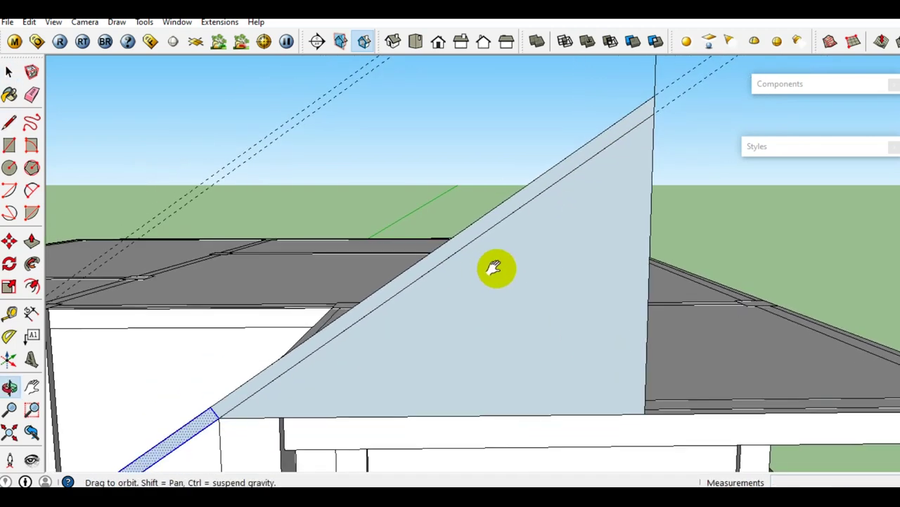
# Erase the stray edge along the face's slope and the leftover corner edge
pyautogui.press('e')
pyautogui.scroll(2, 492, 261)
pyautogui.click(491, 222)
pyautogui.moveTo(502, 211)
pyautogui.mouseDown(button='middle')
pyautogui.moveTo(542, 227)
pyautogui.moveTo(390, 311)
pyautogui.mouseUp(button='middle')
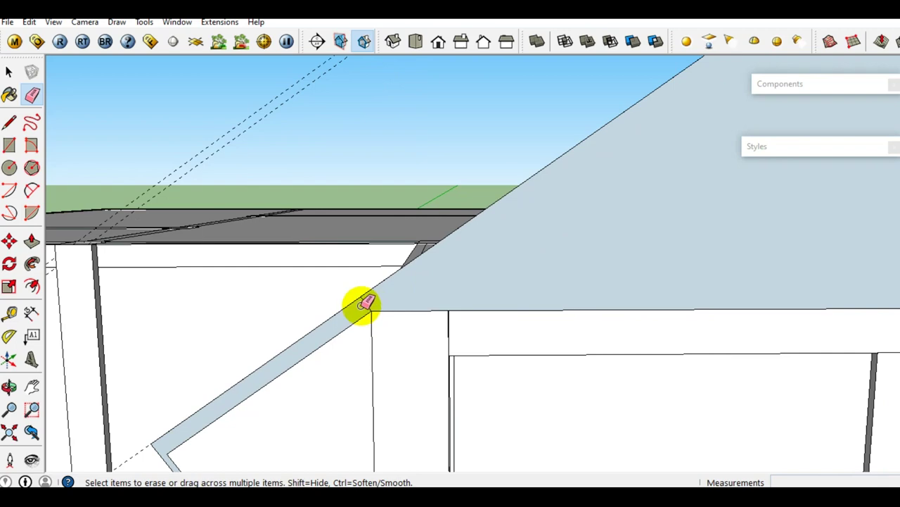
pyautogui.click(373, 301)
pyautogui.press('space')
# Erase the crossing construction guides from the wall
pyautogui.moveTo(475, 268); pyautogui.dragTo(275, 287, button='middle')
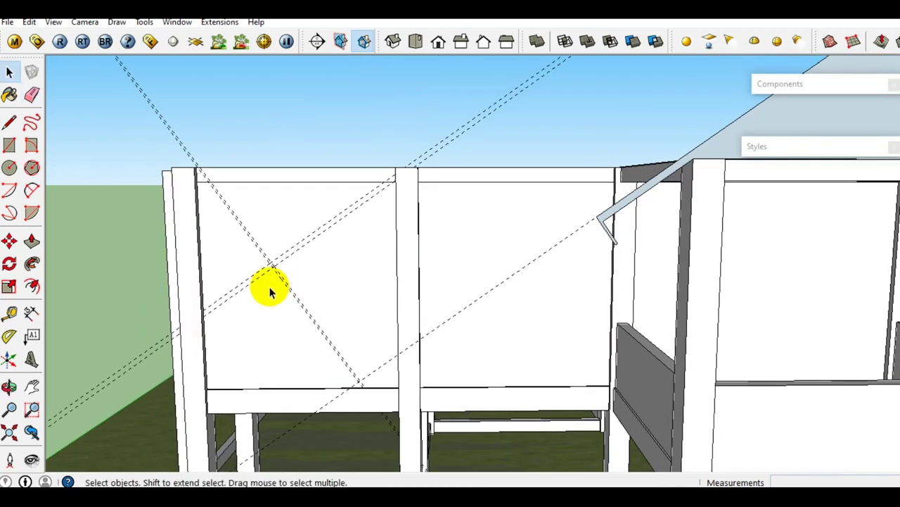
pyautogui.scroll(3, 271, 290)
pyautogui.press('e')
pyautogui.scroll(1, 273, 275)
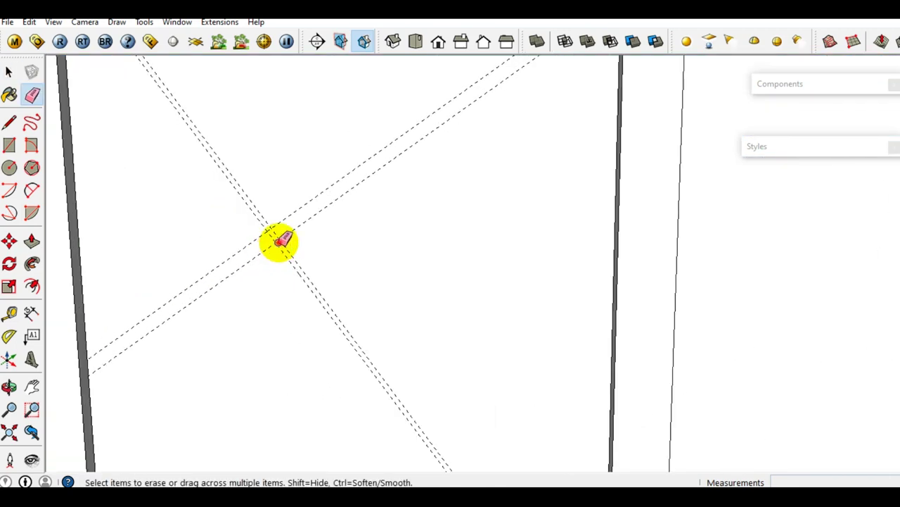
pyautogui.click(278, 244)
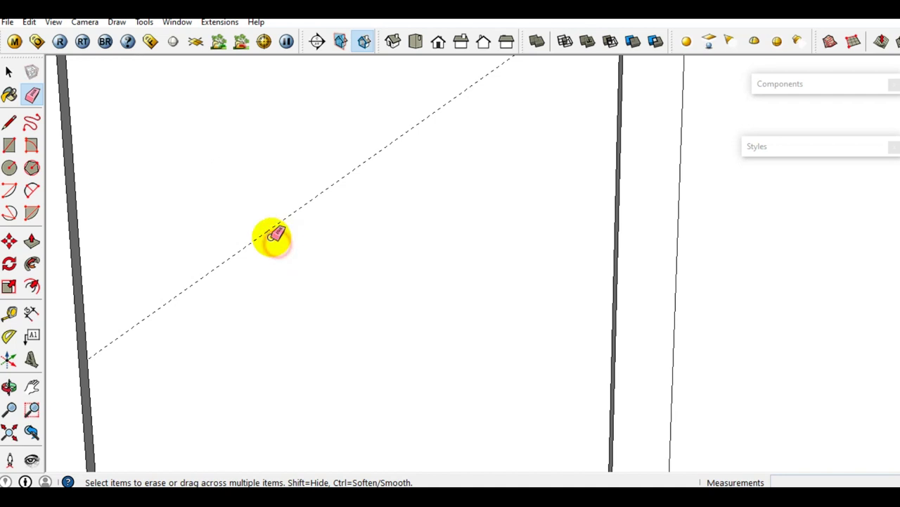
pyautogui.scroll(-3, 275, 241)
pyautogui.moveTo(275, 246); pyautogui.dragTo(351, 246, button='middle')
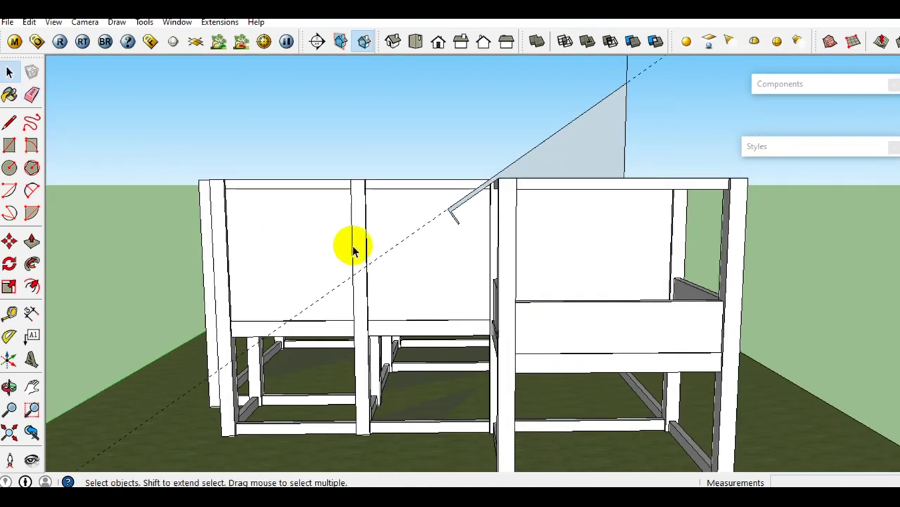
pyautogui.scroll(2, 389, 241)
pyautogui.scroll(1, 402, 245)
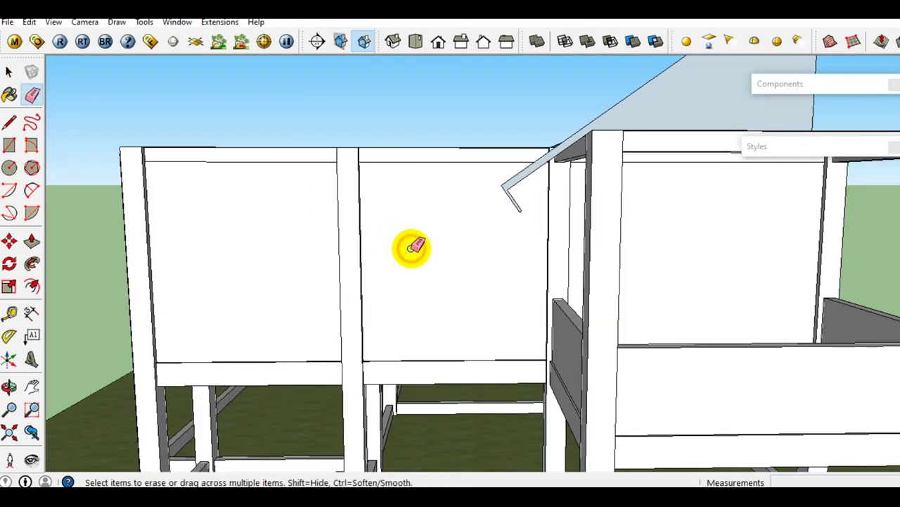
# Select the roof's outer outline as the sweep path
pyautogui.press('space')
pyautogui.scroll(-3, 450, 239)
pyautogui.moveTo(478, 235); pyautogui.dragTo(511, 296, button='middle')
pyautogui.scroll(2, 542, 244)
pyautogui.scroll(1, 531, 281)
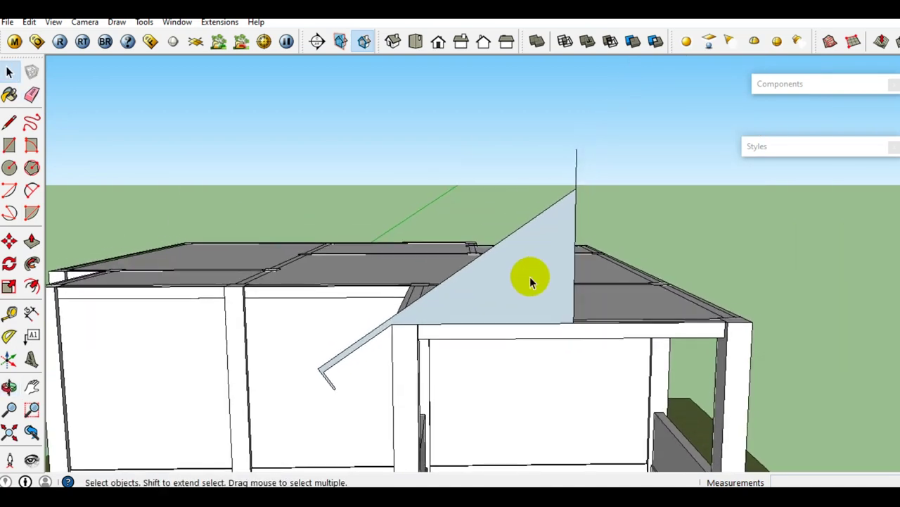
pyautogui.press('e')
pyautogui.scroll(1, 536, 278)
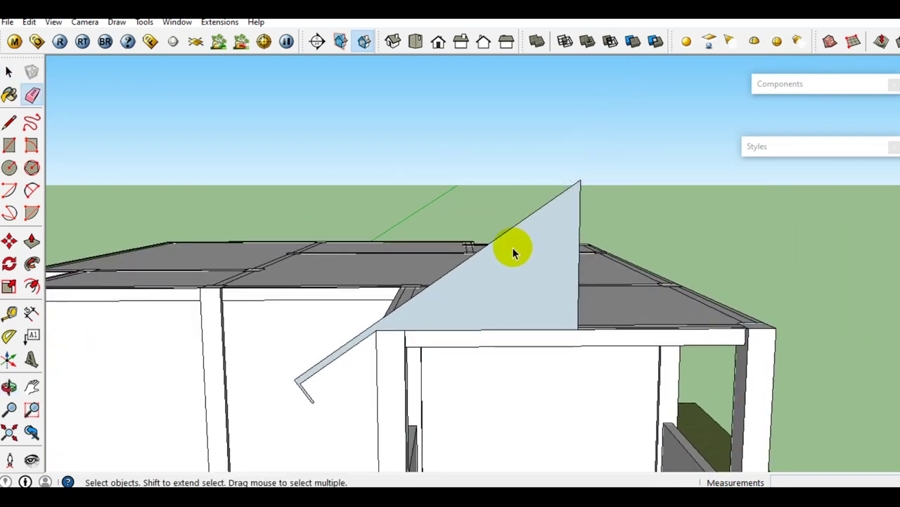
pyautogui.press('space')
pyautogui.scroll(-3, 516, 246)
pyautogui.moveTo(483, 311); pyautogui.dragTo(462, 347, button='middle')
pyautogui.scroll(2, 508, 219)
pyautogui.click(508, 218)
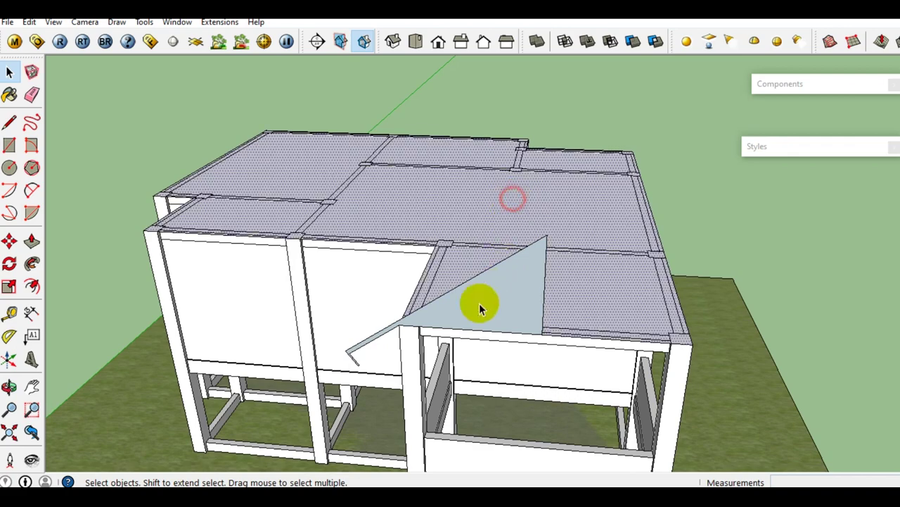
pyautogui.moveTo(483, 288); pyautogui.dragTo(493, 267, button='middle')
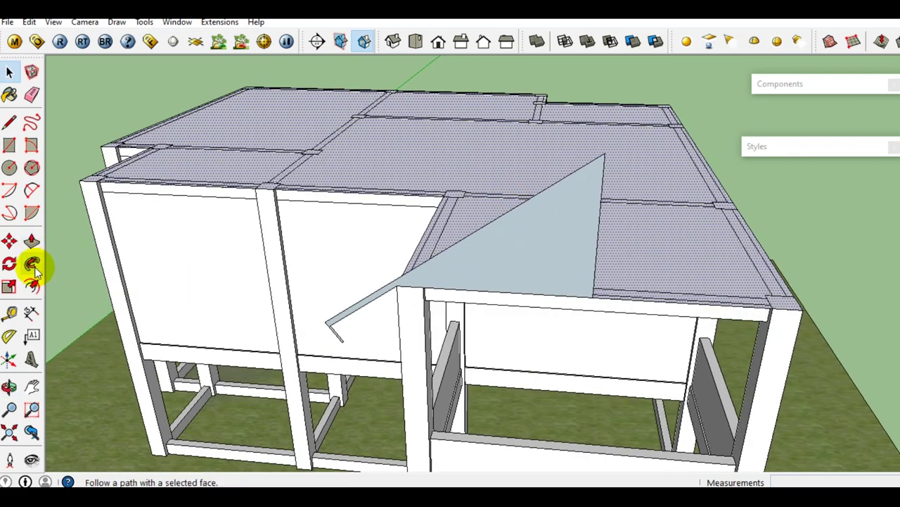
# Sweep the triangular profile around the roof path with Follow Me
pyautogui.click(35, 267)
pyautogui.click(522, 255)
pyautogui.press('space')
pyautogui.scroll(-1, 511, 257)
pyautogui.moveTo(511, 258)
pyautogui.mouseDown(button='middle')
pyautogui.moveTo(640, 175)
pyautogui.moveTo(645, 155)
pyautogui.moveTo(384, 295)
pyautogui.moveTo(339, 208)
pyautogui.moveTo(422, 185)
pyautogui.moveTo(460, 235)
pyautogui.moveTo(454, 258)
pyautogui.moveTo(475, 338)
pyautogui.moveTo(593, 301)
pyautogui.moveTo(446, 295)
pyautogui.mouseUp(button='middle')
pyautogui.scroll(2, 442, 288)
pyautogui.scroll(1, 522, 238)
pyautogui.scroll(-3, 522, 238)
pyautogui.moveTo(522, 238)
pyautogui.mouseDown(button='middle')
pyautogui.moveTo(553, 288)
pyautogui.moveTo(468, 295)
pyautogui.mouseUp(button='middle')
# Draw a 6000mm line across the roof opening to close a face
pyautogui.press('l')
pyautogui.scroll(3, 355, 278)
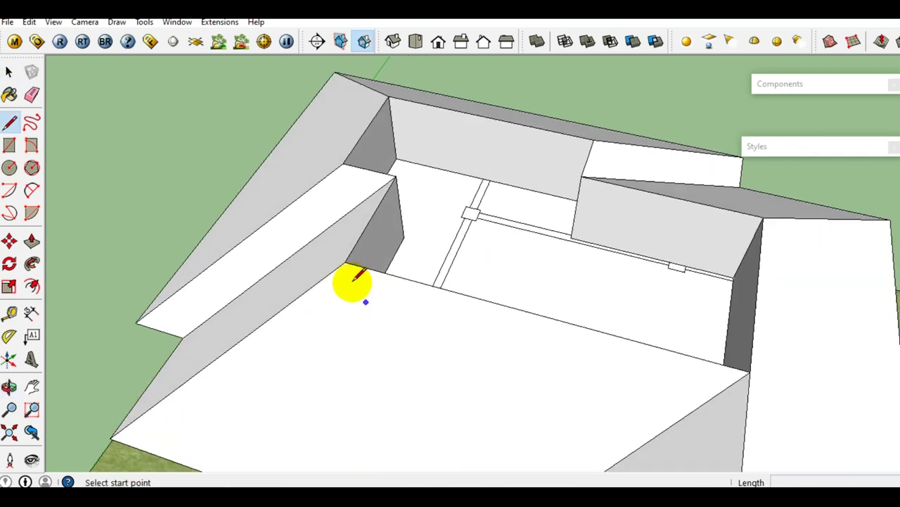
pyautogui.click(345, 262)
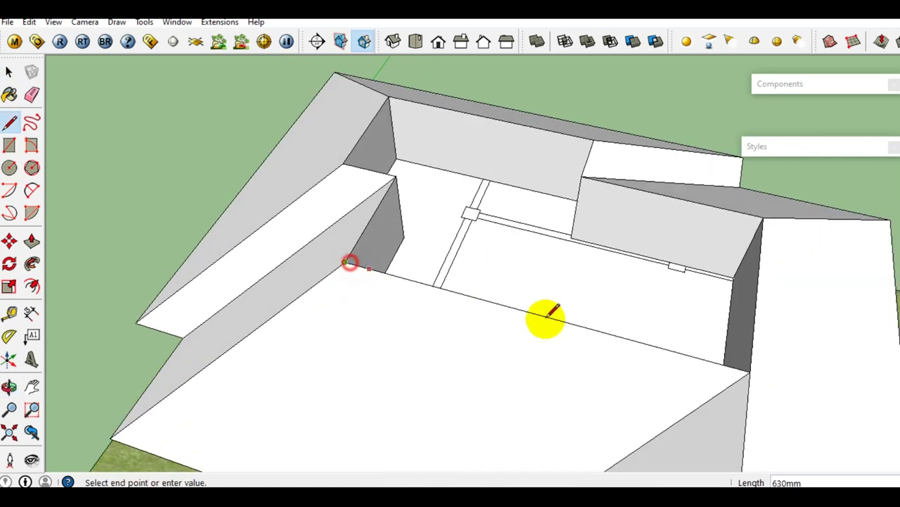
pyautogui.click(749, 369)
pyautogui.press('space')
# Pull the new capping face up about 1462 mm into a block
pyautogui.click(569, 292)
pyautogui.moveTo(568, 292); pyautogui.dragTo(571, 173)
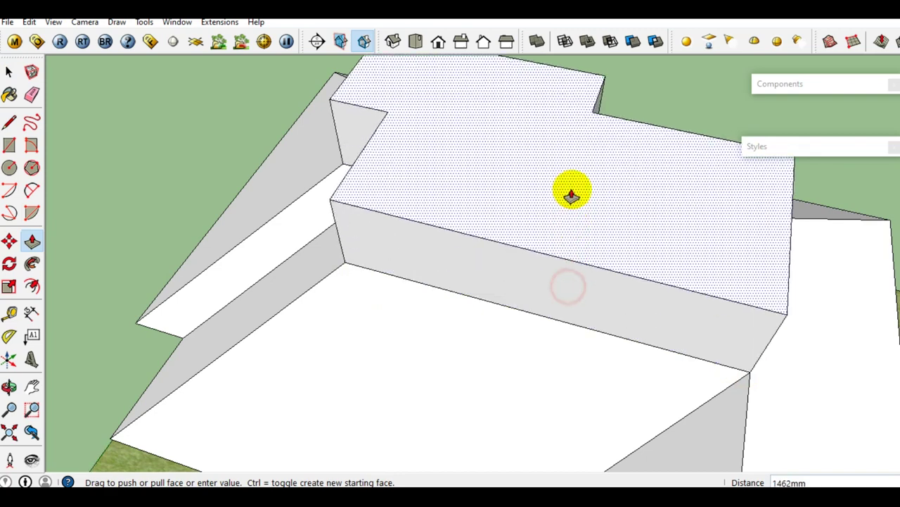
pyautogui.moveTo(571, 173)
pyautogui.mouseDown(button='middle')
pyautogui.moveTo(383, 199)
pyautogui.moveTo(258, 197)
pyautogui.moveTo(412, 231)
pyautogui.moveTo(407, 225)
pyautogui.mouseUp(button='middle')
pyautogui.click(9, 336)
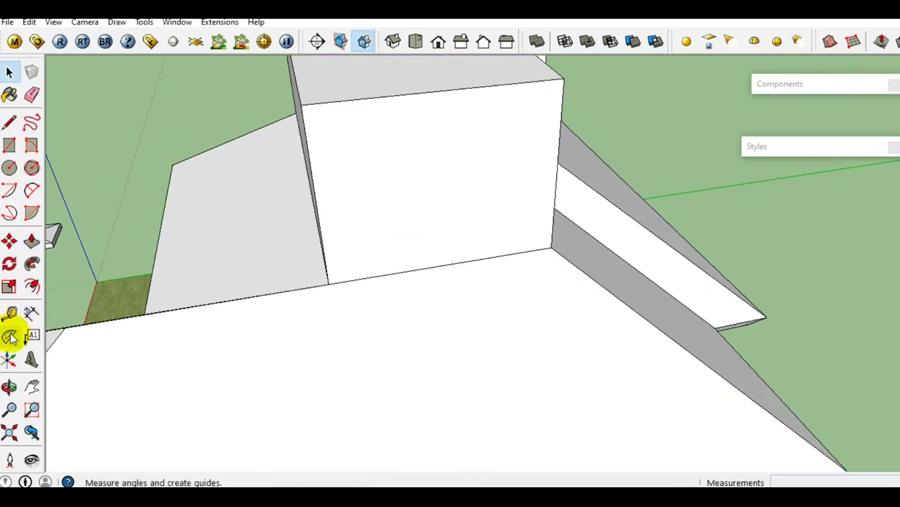
# Place a 35° Protractor guide through the block wall's corner
pyautogui.scroll(2, 547, 249)
pyautogui.scroll(2, 571, 246)
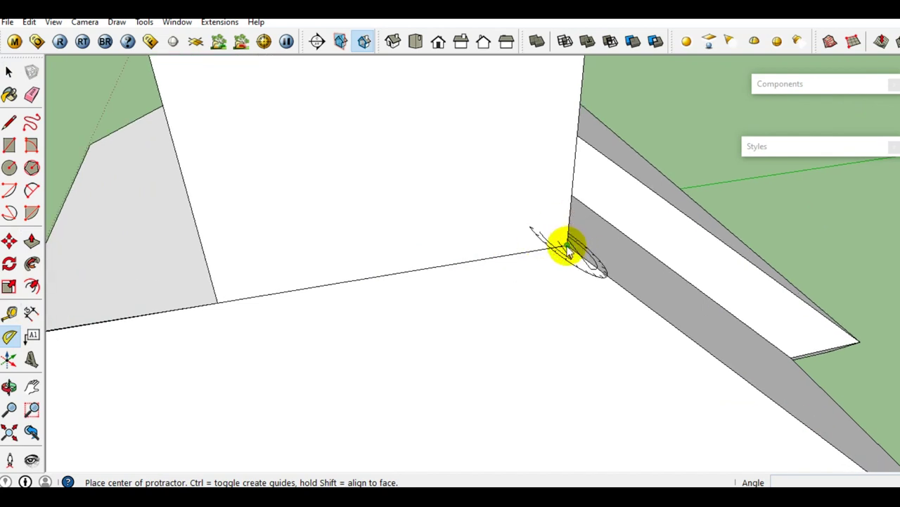
pyautogui.moveTo(563, 247); pyautogui.dragTo(532, 195, button='middle')
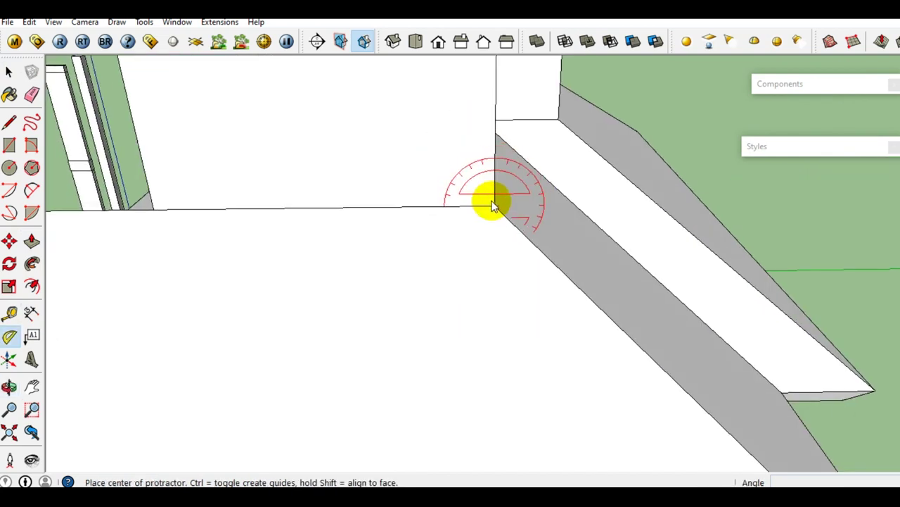
pyautogui.click(495, 206)
pyautogui.click(421, 207)
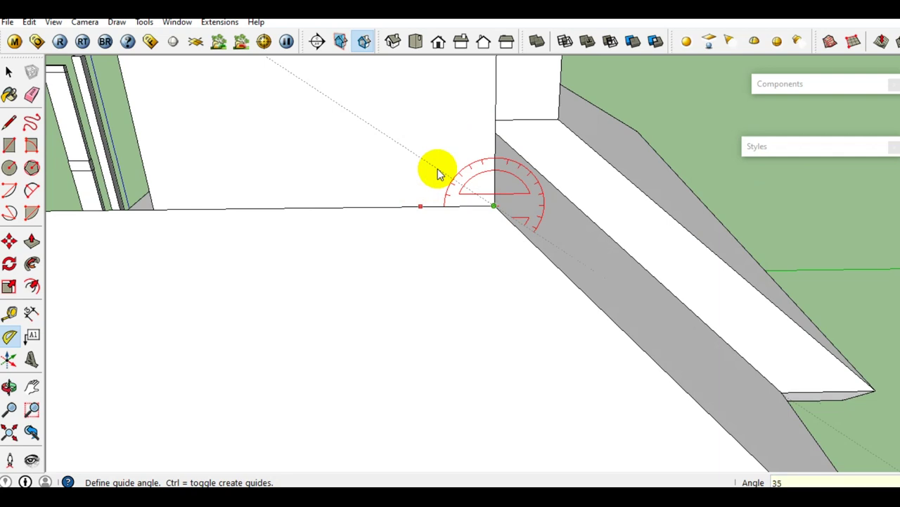
pyautogui.click(438, 169)
pyautogui.moveTo(436, 171); pyautogui.dragTo(443, 181, button='middle')
# Draw a triangle on the wall from its bottom edge up to the guide and back to the corner
pyautogui.press('l')
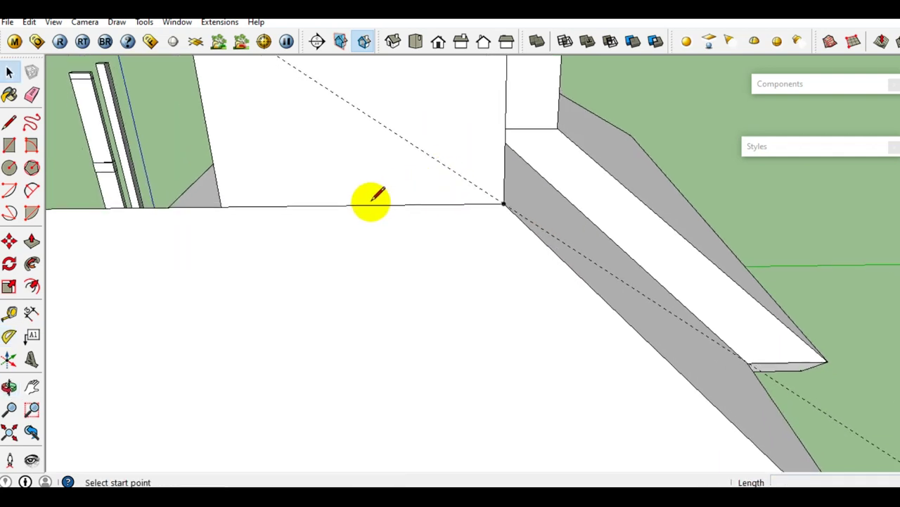
pyautogui.click(362, 204)
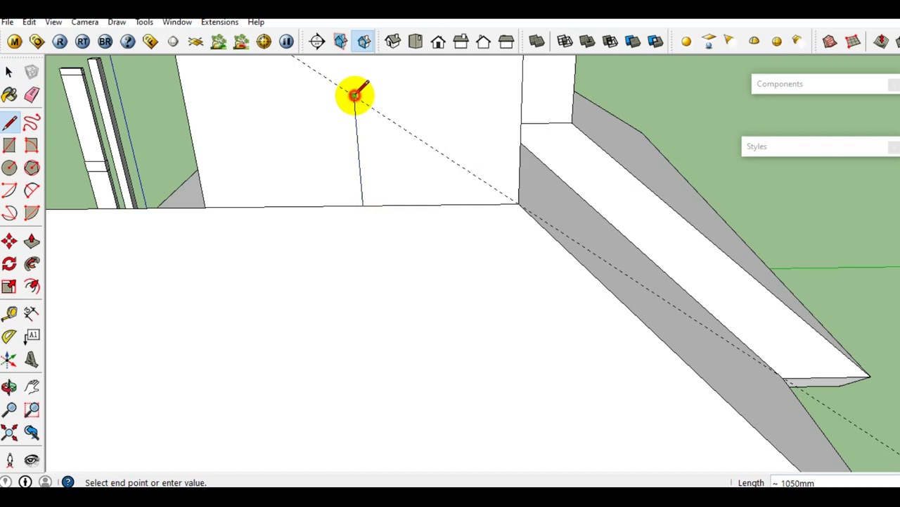
pyautogui.click(355, 95)
pyautogui.click(520, 202)
pyautogui.press('space')
# Select the block's connected geometry, then the diagonal edge and triangle face
pyautogui.moveTo(482, 195)
pyautogui.mouseDown(button='middle')
pyautogui.moveTo(458, 213)
pyautogui.moveTo(439, 192)
pyautogui.moveTo(480, 185)
pyautogui.moveTo(468, 160)
pyautogui.mouseUp(button='middle')
pyautogui.tripleClick(470, 163)
pyautogui.scroll(1, 470, 163)
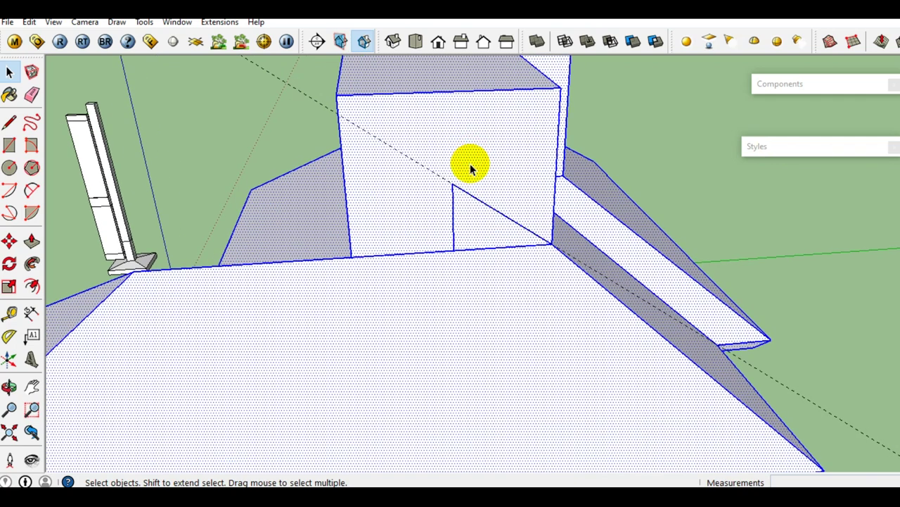
pyautogui.scroll(-2, 466, 185)
pyautogui.click(497, 191)
pyautogui.scroll(2, 485, 205)
pyautogui.click(468, 213)
pyautogui.scroll(-3, 469, 185)
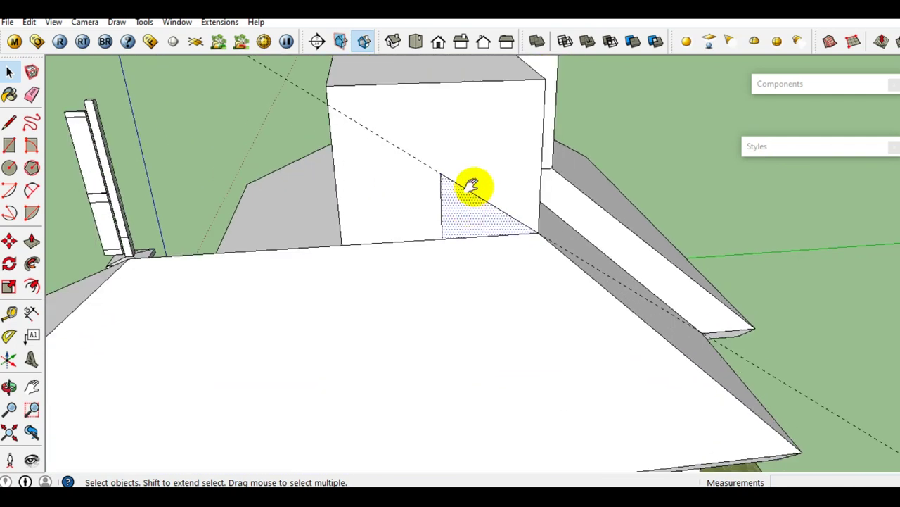
pyautogui.scroll(-1, 467, 197)
# Erase the block's top edges, wall faces and leftover upright edge
pyautogui.press('e')
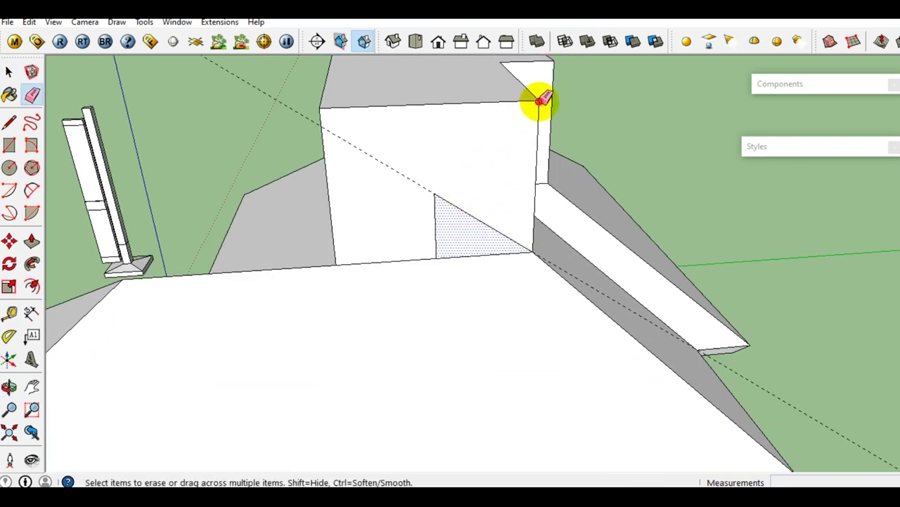
pyautogui.click(539, 100)
pyautogui.moveTo(520, 148); pyautogui.dragTo(542, 138, button='middle')
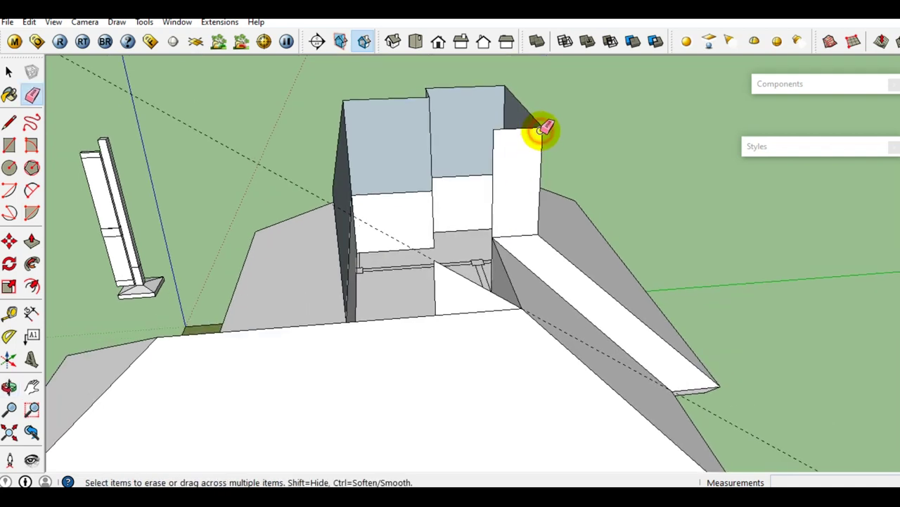
pyautogui.click(543, 129)
pyautogui.click(503, 86)
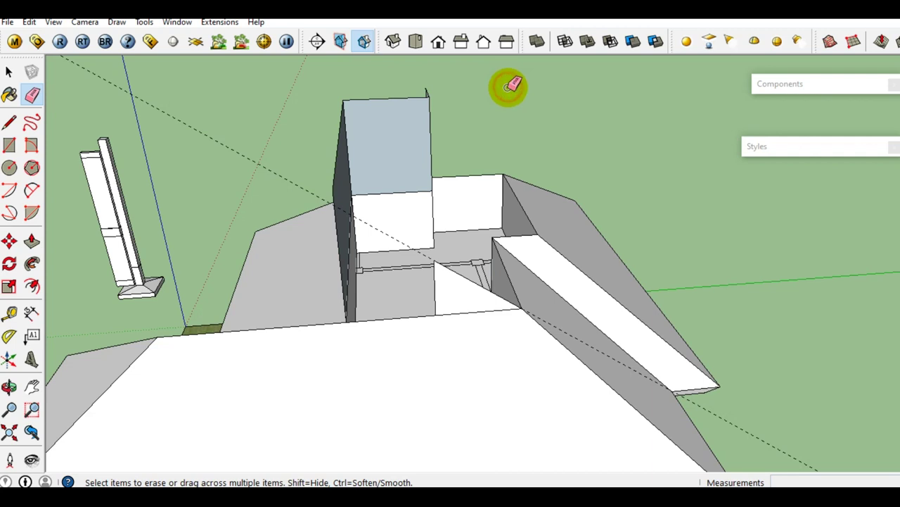
pyautogui.click(427, 95)
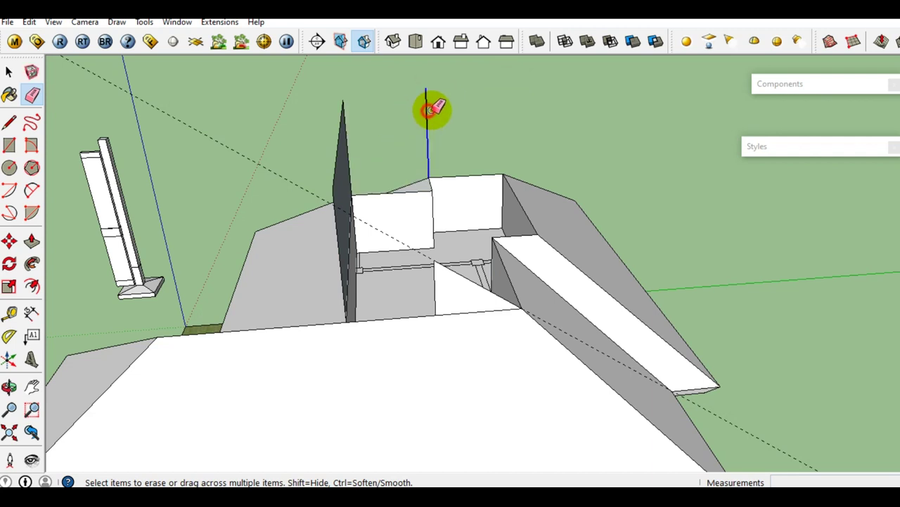
pyautogui.moveTo(345, 139); pyautogui.dragTo(298, 114, button='middle')
pyautogui.click(343, 94)
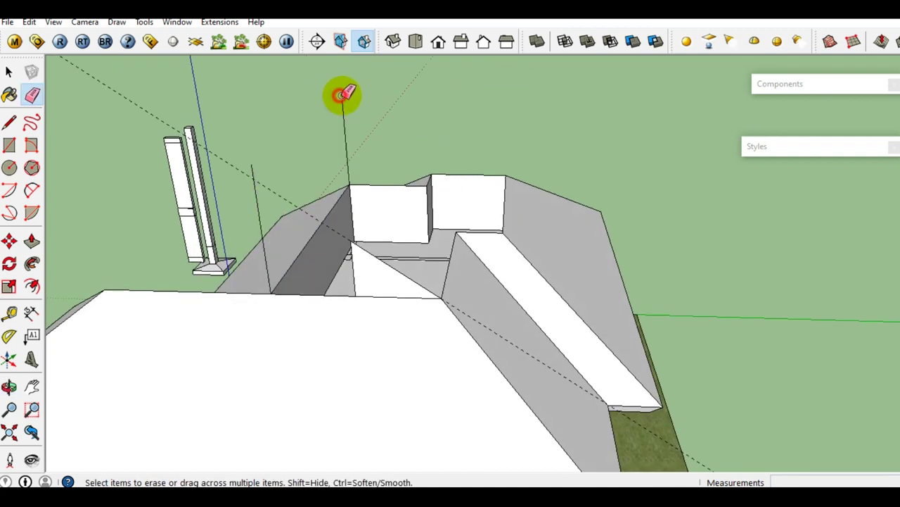
pyautogui.press('space')
# Select the pit floor face and inspect the open pit
pyautogui.moveTo(302, 251)
pyautogui.mouseDown(button='middle')
pyautogui.moveTo(336, 232)
pyautogui.moveTo(339, 341)
pyautogui.mouseUp(button='middle')
pyautogui.scroll(2, 380, 348)
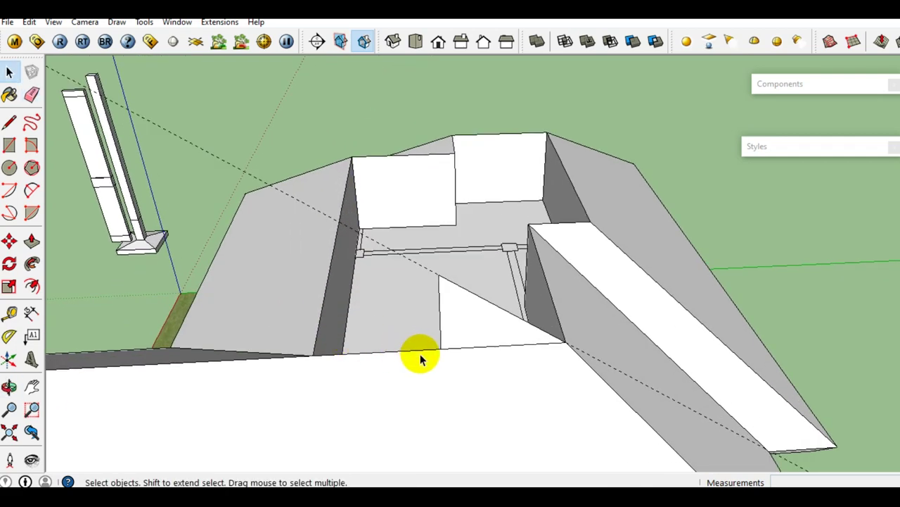
pyautogui.scroll(2, 426, 366)
pyautogui.scroll(2, 432, 379)
pyautogui.click(423, 383)
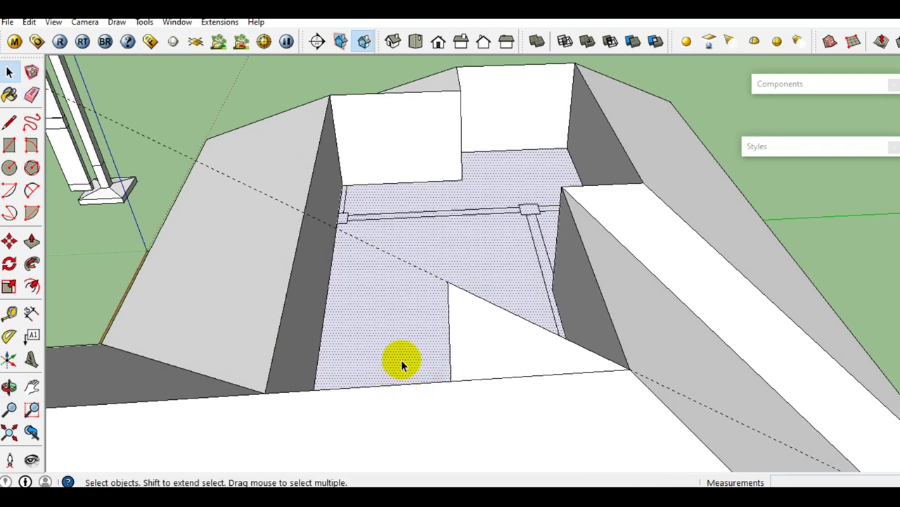
pyautogui.moveTo(412, 354)
pyautogui.mouseDown(button='middle')
pyautogui.moveTo(429, 416)
pyautogui.moveTo(412, 328)
pyautogui.moveTo(334, 390)
pyautogui.moveTo(474, 188)
pyautogui.mouseUp(button='middle')
pyautogui.moveTo(413, 231); pyautogui.dragTo(434, 203, button='middle')
pyautogui.click(32, 241)
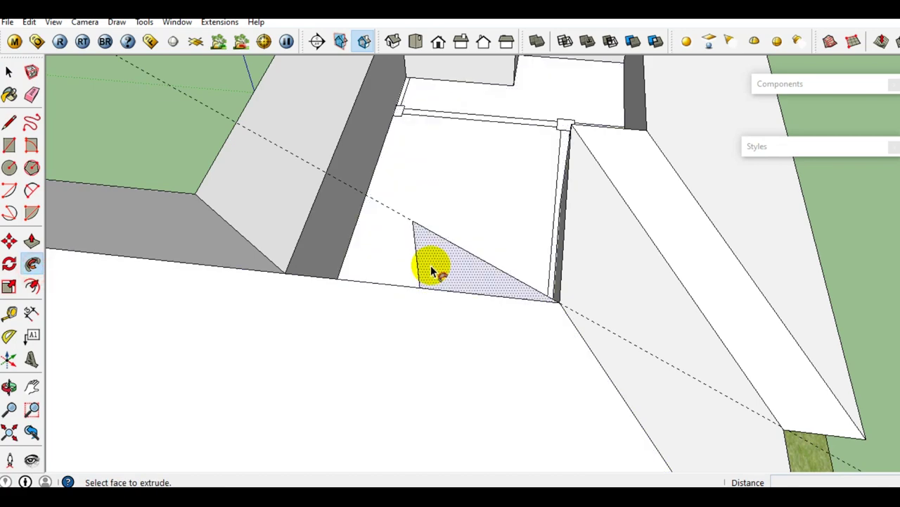
# Select all the roof geometry and intersect its faces with the model
pyautogui.doubleClick(432, 264)
pyautogui.moveTo(432, 265)
pyautogui.mouseDown(button='middle')
pyautogui.moveTo(420, 273)
pyautogui.moveTo(507, 247)
pyautogui.moveTo(469, 285)
pyautogui.moveTo(478, 239)
pyautogui.moveTo(456, 175)
pyautogui.mouseUp(button='middle')
pyautogui.scroll(2, 457, 169)
pyautogui.tripleClick(467, 157)
pyautogui.rightClick(466, 158)
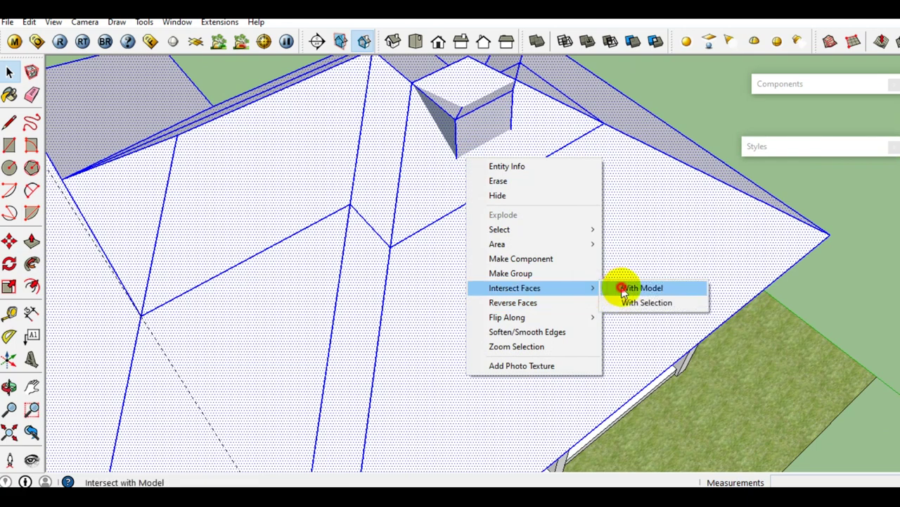
pyautogui.click(623, 286)
# Erase the leftover front, top and horizontal edges of the box
pyautogui.moveTo(523, 231)
pyautogui.mouseDown(button='middle')
pyautogui.moveTo(470, 264)
pyautogui.moveTo(317, 305)
pyautogui.moveTo(330, 299)
pyautogui.mouseUp(button='middle')
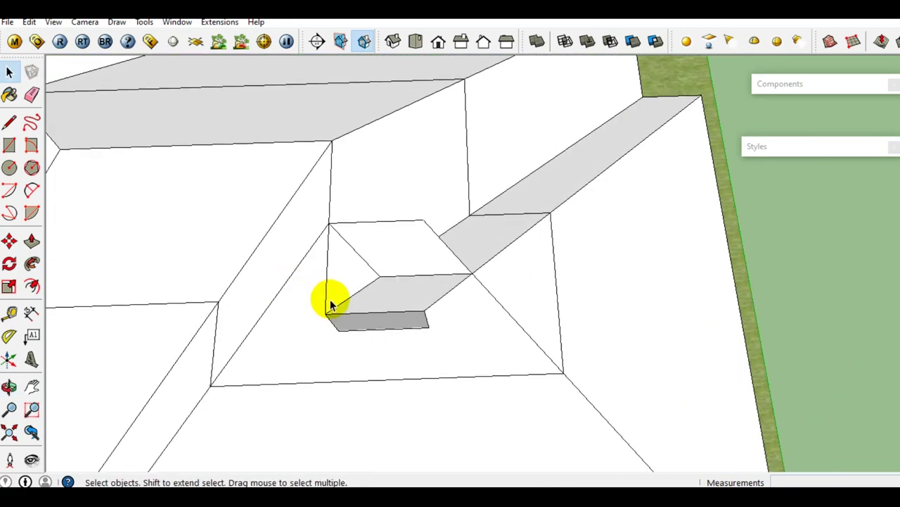
pyautogui.scroll(1, 332, 299)
pyautogui.press('e')
pyautogui.scroll(1, 331, 310)
pyautogui.click(330, 320)
pyautogui.moveTo(331, 312); pyautogui.dragTo(325, 312)
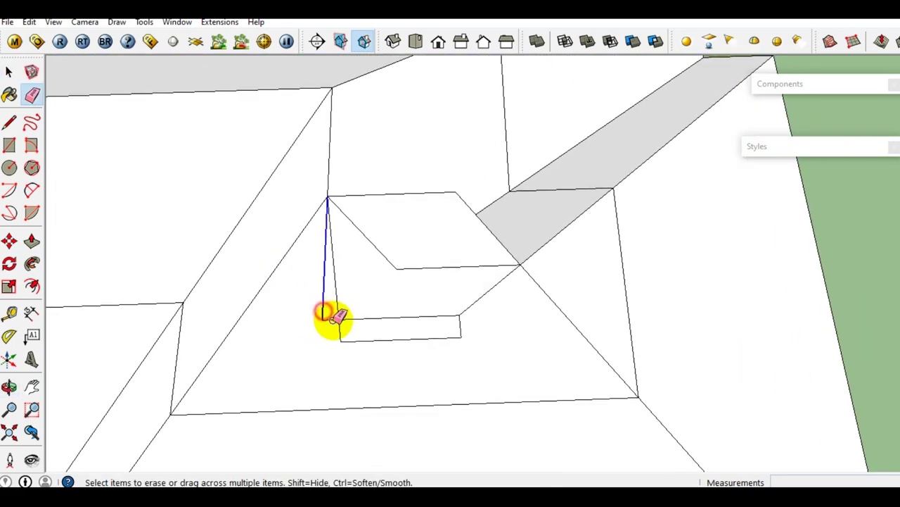
pyautogui.moveTo(365, 342); pyautogui.dragTo(459, 314)
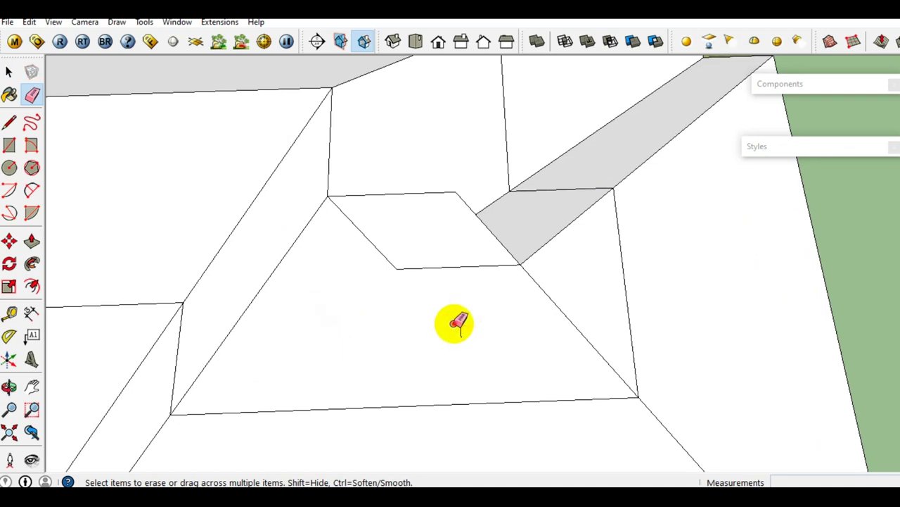
# Erase the stray edge and diagonal edges splitting the grey roof ledge
pyautogui.moveTo(463, 324)
pyautogui.mouseDown(button='middle')
pyautogui.moveTo(402, 302)
pyautogui.moveTo(453, 172)
pyautogui.mouseUp(button='middle')
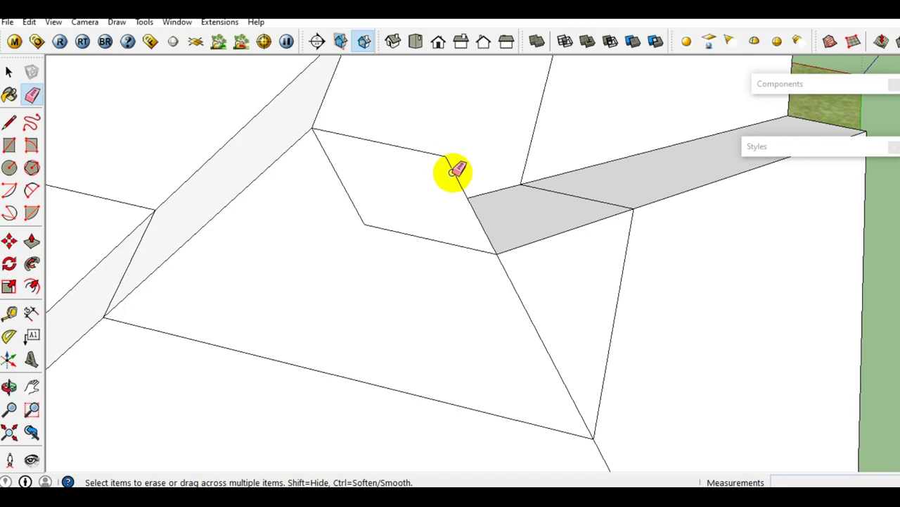
pyautogui.click(444, 153)
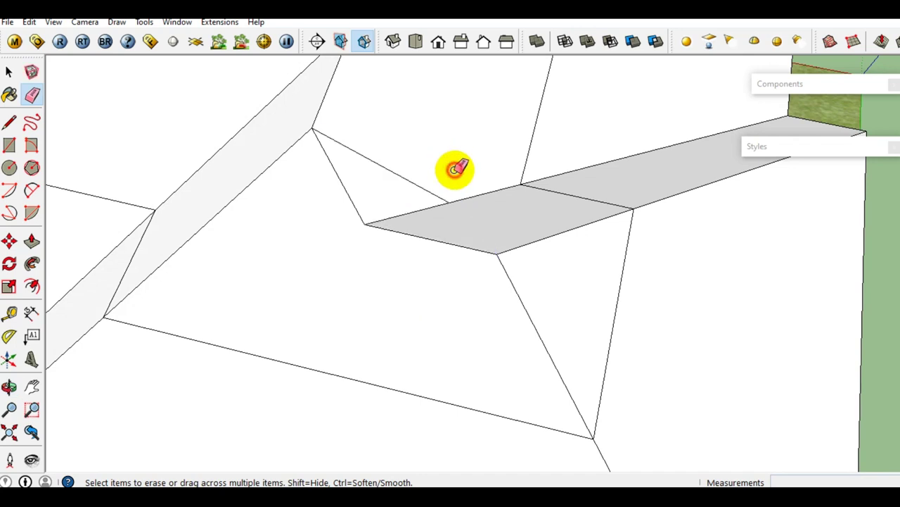
pyautogui.scroll(-1, 420, 182)
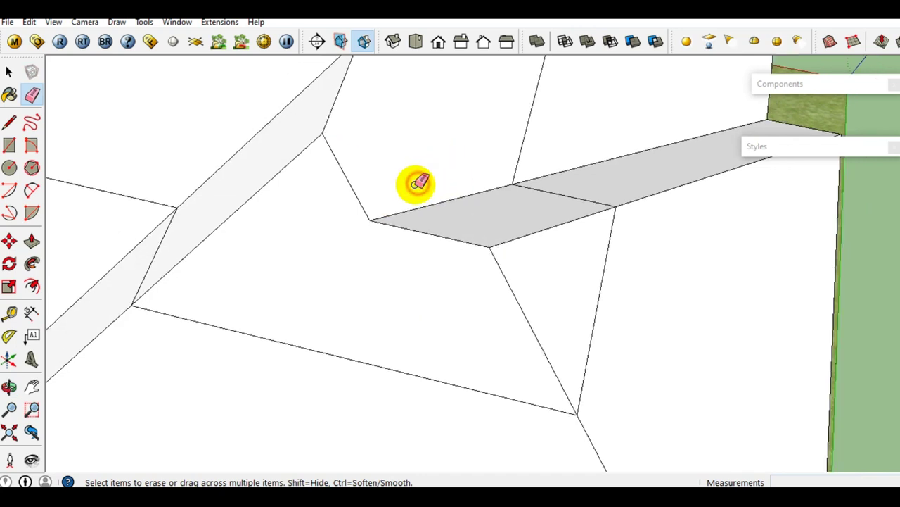
pyautogui.scroll(-2, 420, 186)
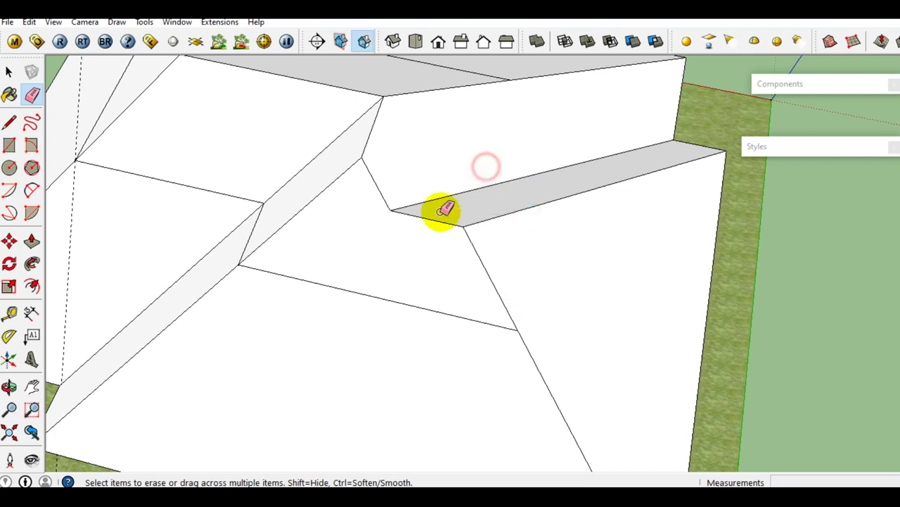
pyautogui.scroll(3, 345, 235)
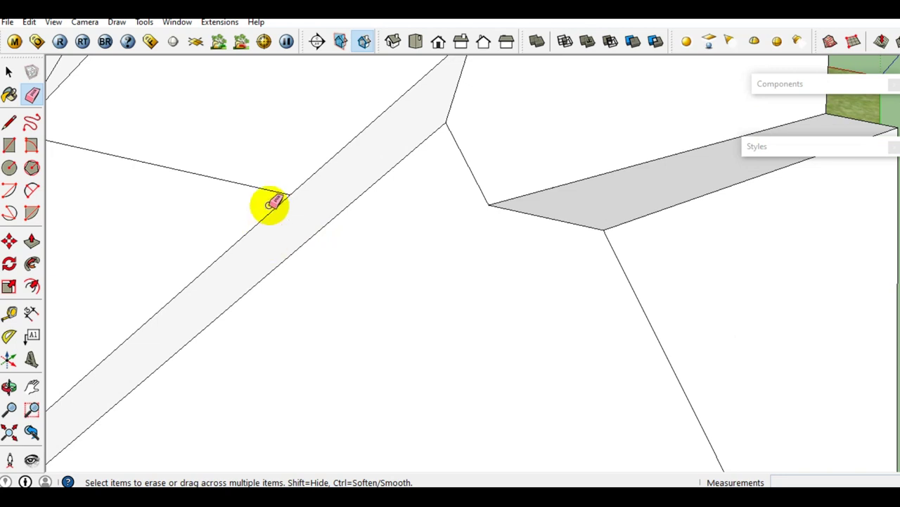
pyautogui.scroll(-5, 271, 190)
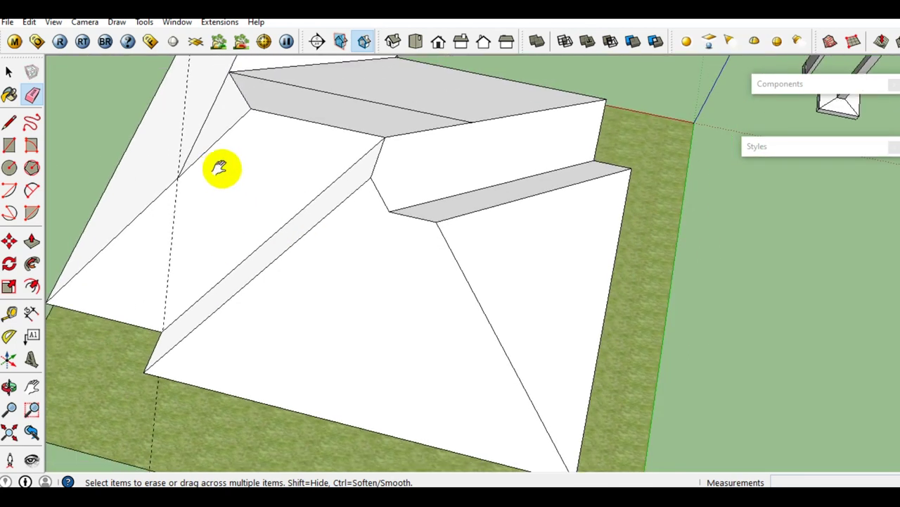
pyautogui.scroll(3, 345, 237)
pyautogui.scroll(2, 375, 209)
pyautogui.click(386, 202)
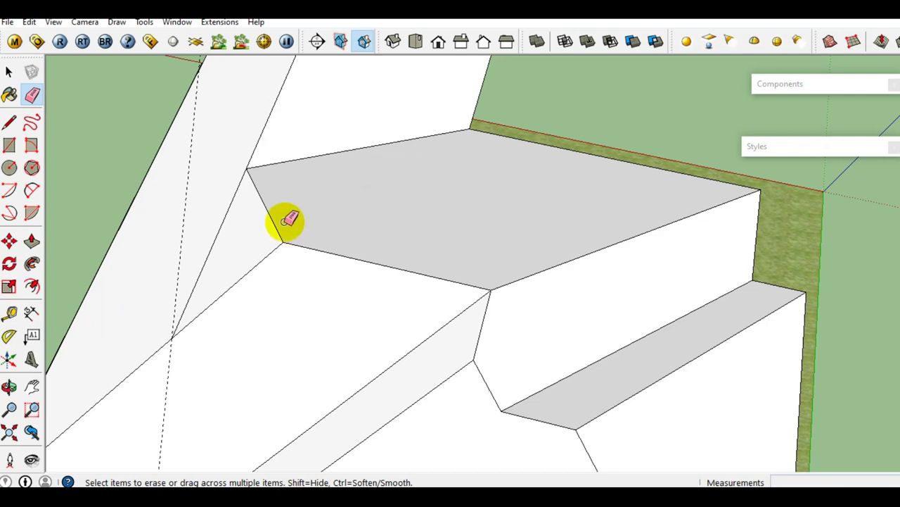
pyautogui.click(228, 211)
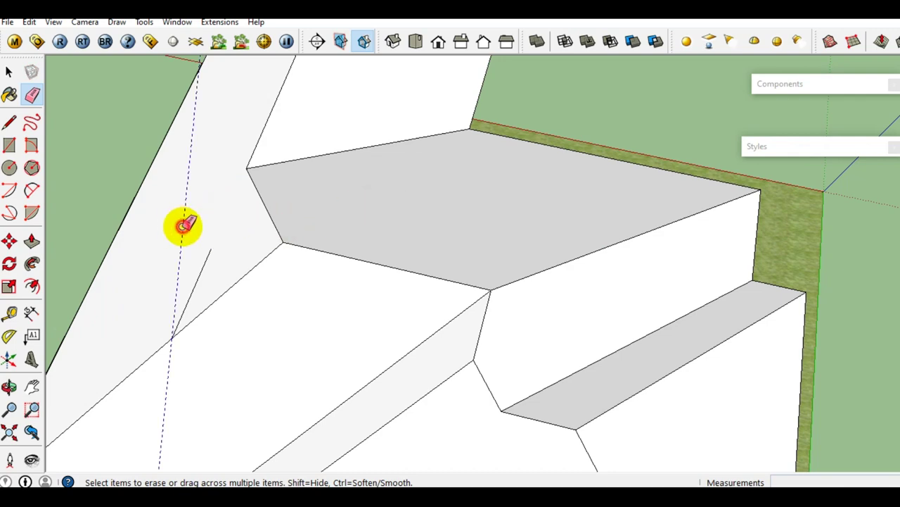
# Select the triangular porch roof face and delete it
pyautogui.press('space')
pyautogui.scroll(-5, 232, 246)
pyautogui.moveTo(257, 232)
pyautogui.mouseDown(button='middle')
pyautogui.moveTo(530, 141)
pyautogui.moveTo(533, 233)
pyautogui.moveTo(366, 292)
pyautogui.moveTo(511, 258)
pyautogui.moveTo(584, 261)
pyautogui.moveTo(255, 274)
pyautogui.moveTo(342, 237)
pyautogui.moveTo(517, 322)
pyautogui.moveTo(413, 338)
pyautogui.moveTo(570, 362)
pyautogui.moveTo(380, 336)
pyautogui.moveTo(472, 272)
pyautogui.moveTo(476, 302)
pyautogui.moveTo(509, 258)
pyautogui.mouseUp(button='middle')
pyautogui.click(412, 328)
pyautogui.scroll(3, 517, 259)
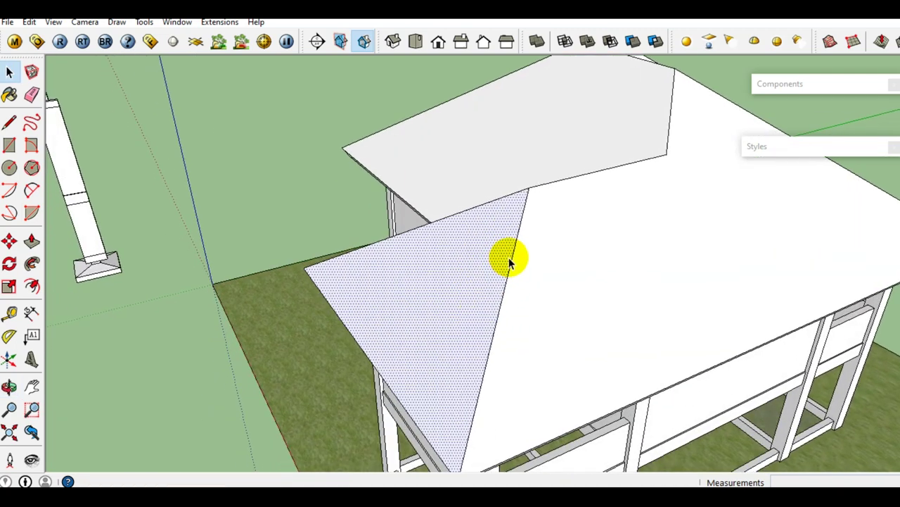
pyautogui.press('l')
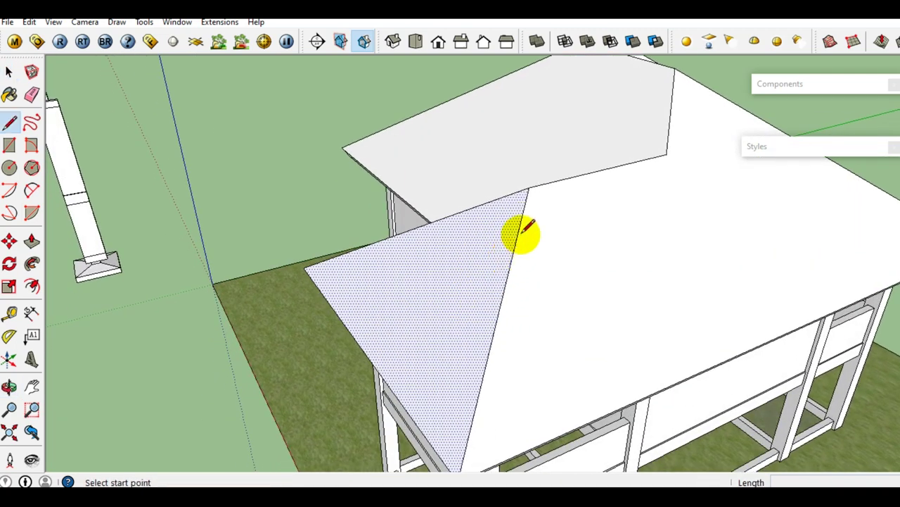
pyautogui.click(529, 188)
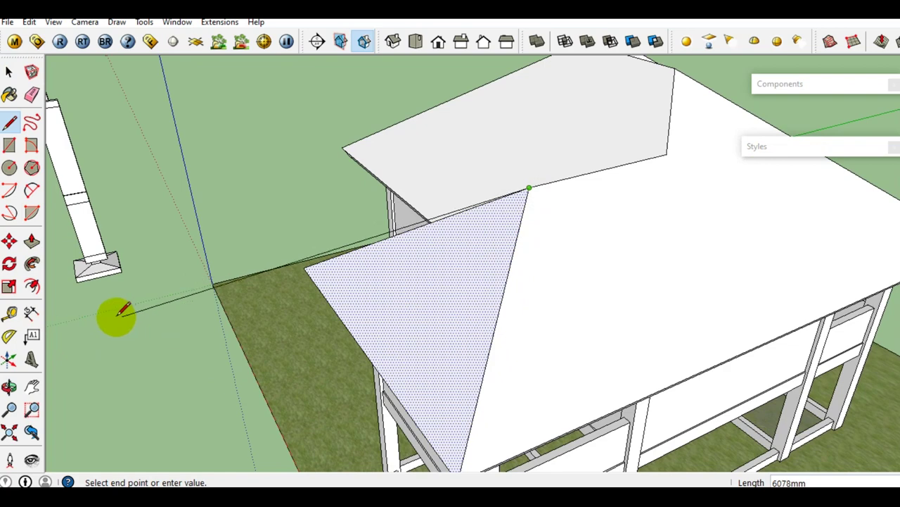
pyautogui.moveTo(286, 299); pyautogui.dragTo(433, 277, button='middle')
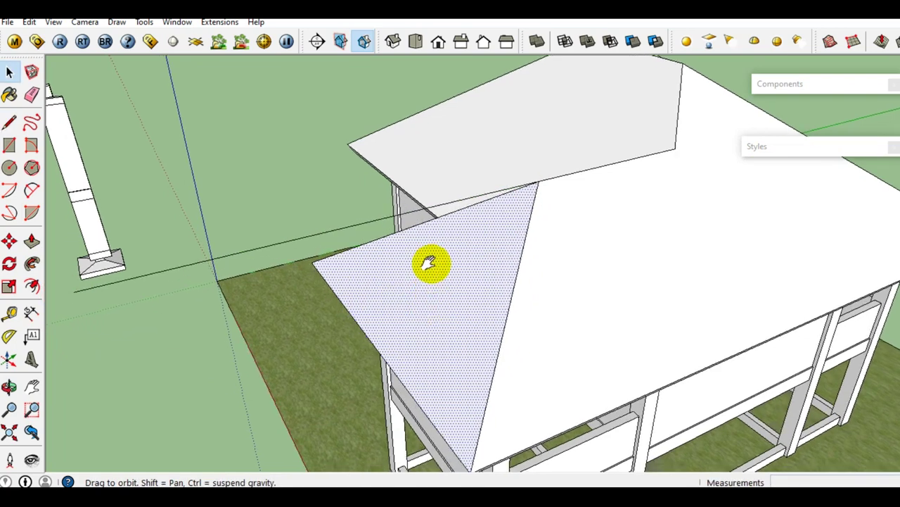
pyautogui.moveTo(503, 266); pyautogui.dragTo(512, 287)
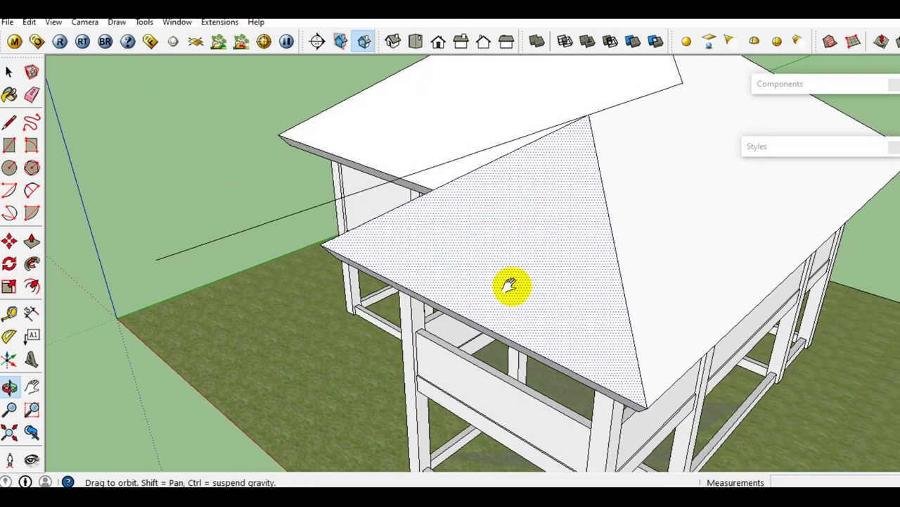
pyautogui.press('space')
pyautogui.press('Delete')
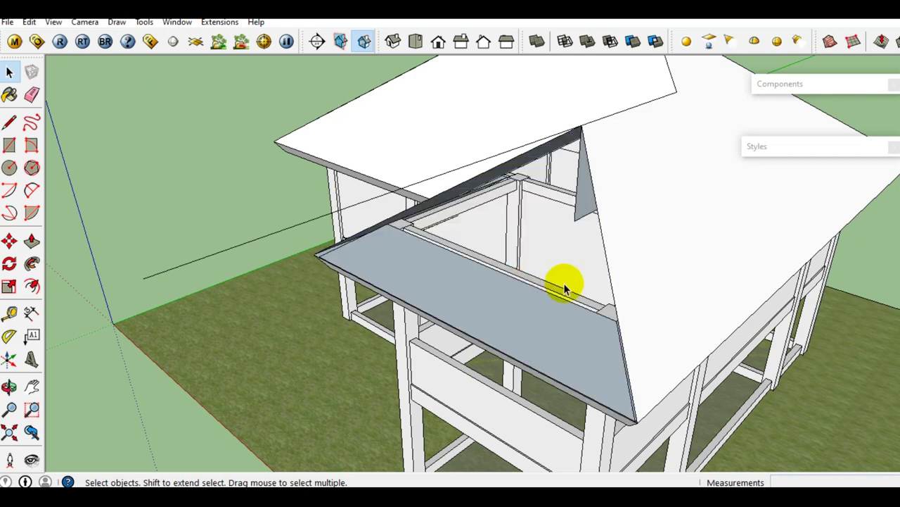
# Orbit around the house to look into the opened roof
pyautogui.moveTo(614, 302); pyautogui.dragTo(538, 297, button='middle')
pyautogui.press('l')
pyautogui.moveTo(454, 420)
pyautogui.mouseDown(button='middle')
pyautogui.moveTo(492, 346)
pyautogui.moveTo(570, 322)
pyautogui.mouseUp(button='middle')
pyautogui.press('space')
pyautogui.moveTo(518, 369)
pyautogui.mouseDown(button='middle')
pyautogui.moveTo(513, 331)
pyautogui.moveTo(416, 361)
pyautogui.mouseUp(button='middle')
pyautogui.click(9, 336)
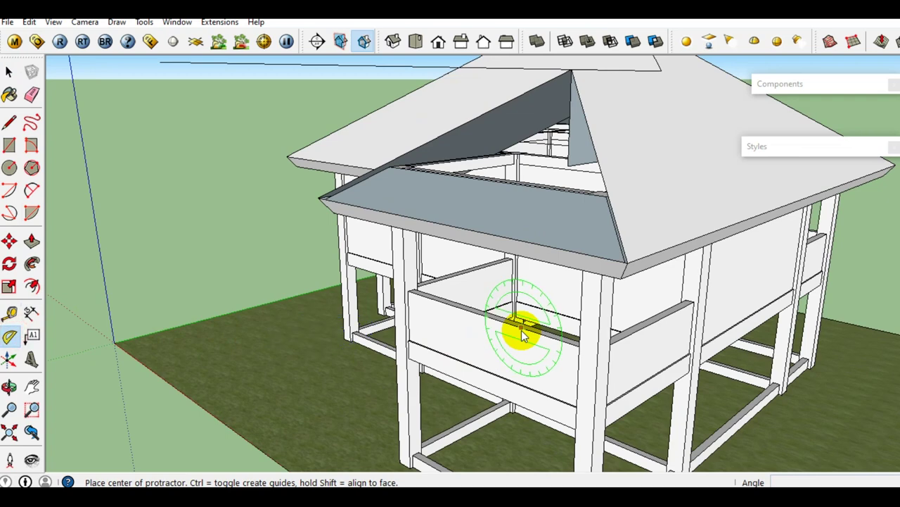
# Place an angled guide line on the rail wall with the Protractor
pyautogui.scroll(2, 522, 336)
pyautogui.click(478, 346)
pyautogui.click(522, 357)
pyautogui.write('35')
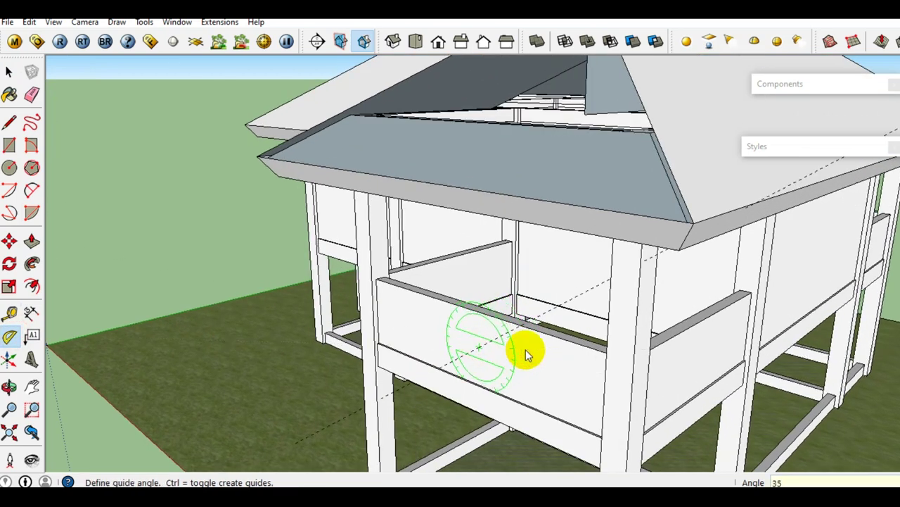
pyautogui.click(525, 349)
pyautogui.press('space')
pyautogui.scroll(2, 486, 348)
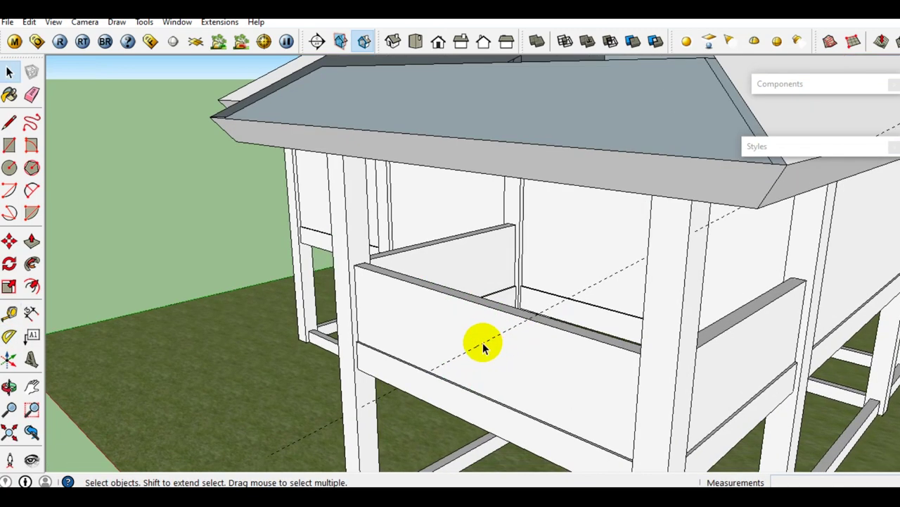
# Move the guide line so it sits on the porch roof corner
pyautogui.press('m')
pyautogui.click(468, 350)
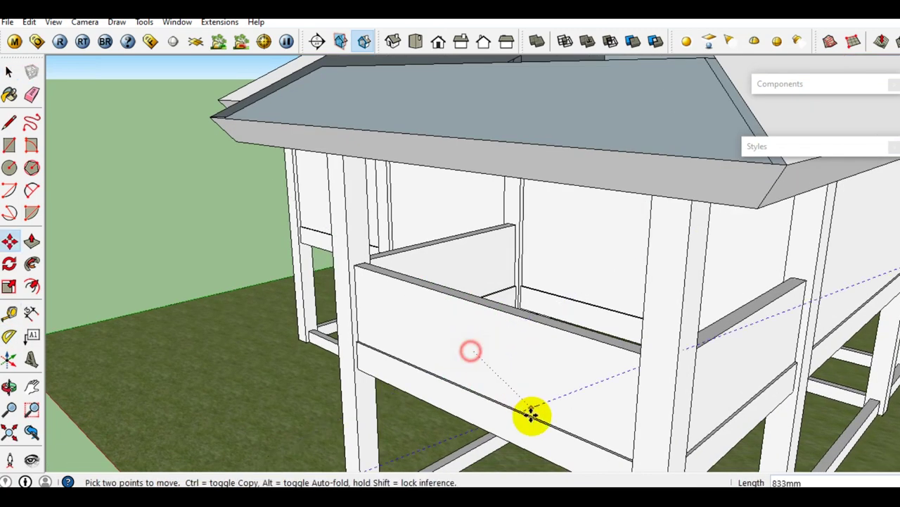
pyautogui.scroll(-3, 524, 408)
pyautogui.moveTo(524, 408); pyautogui.dragTo(543, 452, button='middle')
pyautogui.scroll(3, 382, 277)
pyautogui.scroll(2, 372, 247)
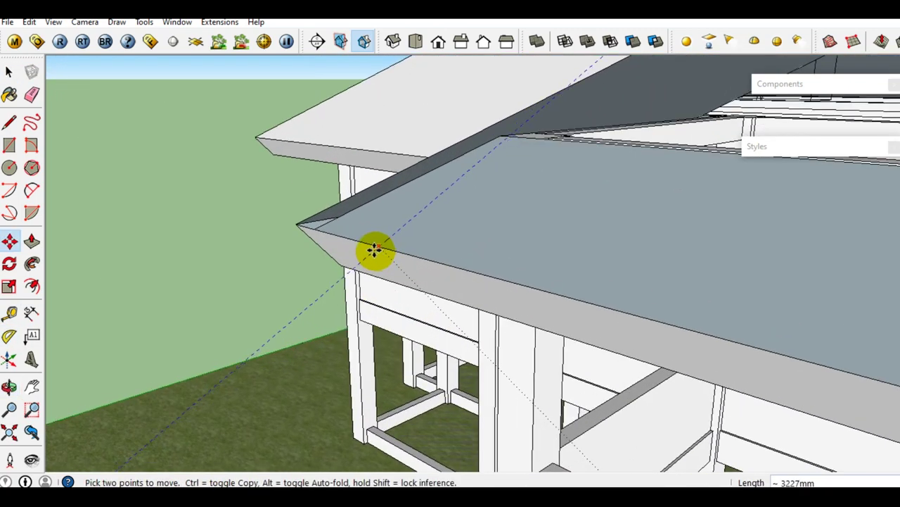
pyautogui.moveTo(372, 247); pyautogui.dragTo(535, 235, button='middle')
pyautogui.moveTo(440, 225)
pyautogui.mouseDown(button='middle')
pyautogui.moveTo(438, 272)
pyautogui.moveTo(418, 277)
pyautogui.moveTo(643, 257)
pyautogui.moveTo(547, 261)
pyautogui.moveTo(583, 255)
pyautogui.moveTo(695, 286)
pyautogui.mouseUp(button='middle')
pyautogui.click(418, 276)
pyautogui.press('space')
# Zoom and orbit in closer to the porch roof corner
pyautogui.scroll(-3, 412, 278)
pyautogui.press('l')
pyautogui.scroll(2, 462, 345)
pyautogui.scroll(3, 458, 354)
pyautogui.scroll(2, 458, 354)
pyautogui.moveTo(458, 353); pyautogui.dragTo(497, 350, button='middle')
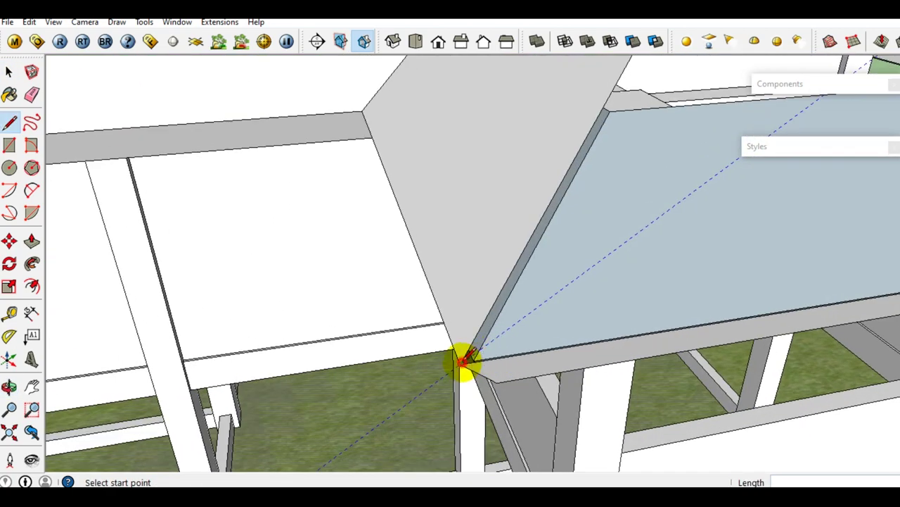
# Draw a line from the porch roof corner up to the ridge
pyautogui.click(462, 360)
pyautogui.scroll(-3, 450, 365)
pyautogui.scroll(-2, 486, 345)
pyautogui.scroll(2, 548, 289)
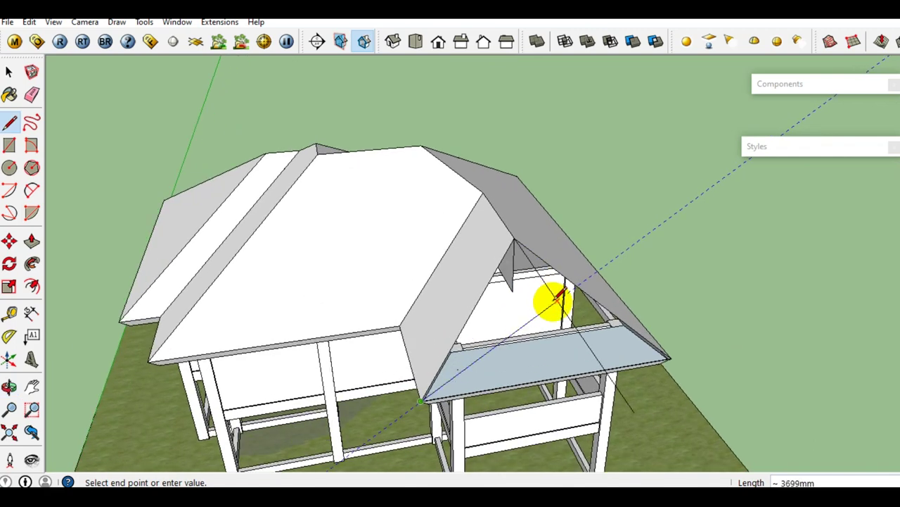
pyautogui.click(557, 296)
pyautogui.press('space')
pyautogui.moveTo(528, 306)
pyautogui.mouseDown(button='middle')
pyautogui.moveTo(382, 301)
pyautogui.moveTo(342, 267)
pyautogui.moveTo(378, 326)
pyautogui.mouseUp(button='middle')
pyautogui.scroll(3, 377, 326)
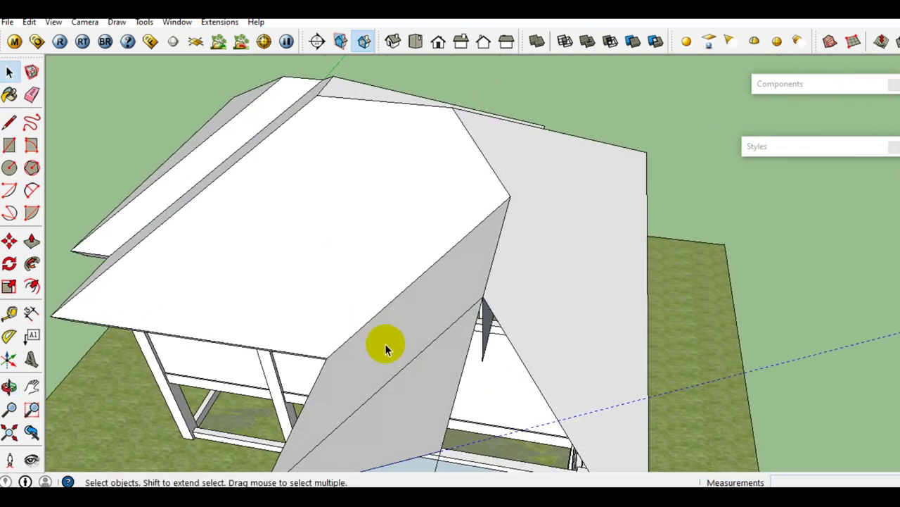
# Draw a line from the roof apex to the corner, closing the gable face
pyautogui.press('l')
pyautogui.moveTo(396, 375)
pyautogui.mouseDown(button='middle')
pyautogui.moveTo(402, 277)
pyautogui.moveTo(454, 325)
pyautogui.moveTo(509, 321)
pyautogui.mouseUp(button='middle')
pyautogui.click(454, 325)
pyautogui.scroll(-3, 479, 337)
pyautogui.scroll(3, 584, 368)
pyautogui.scroll(2, 611, 394)
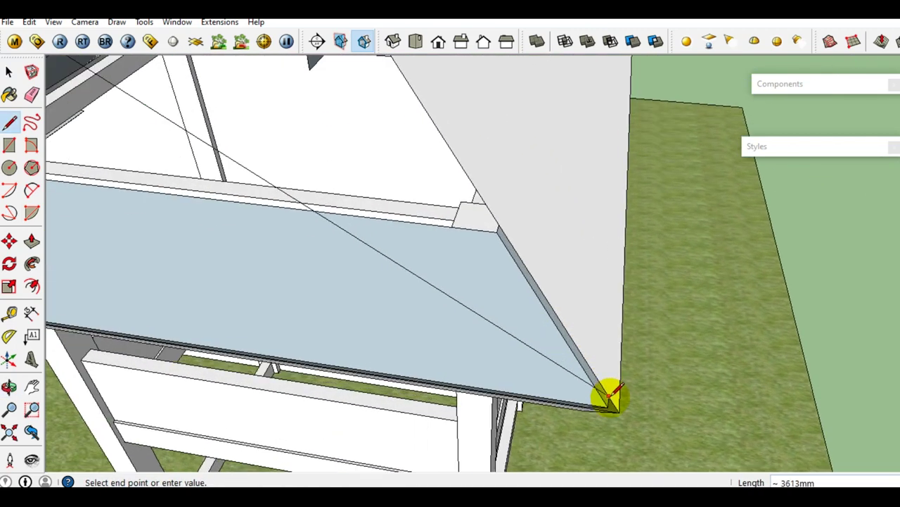
pyautogui.scroll(1, 609, 394)
pyautogui.click(611, 400)
pyautogui.press('space')
pyautogui.scroll(-3, 498, 287)
pyautogui.moveTo(498, 287); pyautogui.dragTo(514, 329, button='middle')
# Erase the diagonal edge across the grey roof face and select the gable face
pyautogui.press('e')
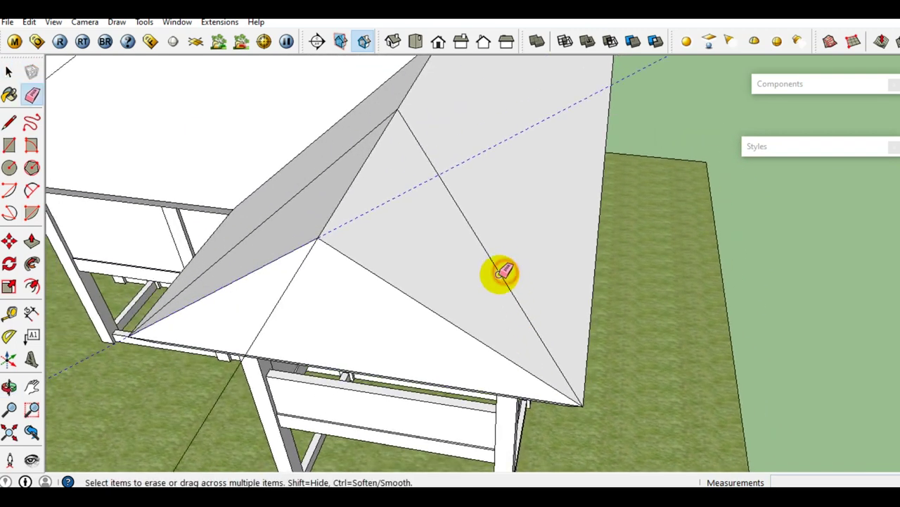
pyautogui.moveTo(323, 175)
pyautogui.mouseDown()
pyautogui.moveTo(361, 222)
pyautogui.moveTo(303, 254)
pyautogui.mouseUp()
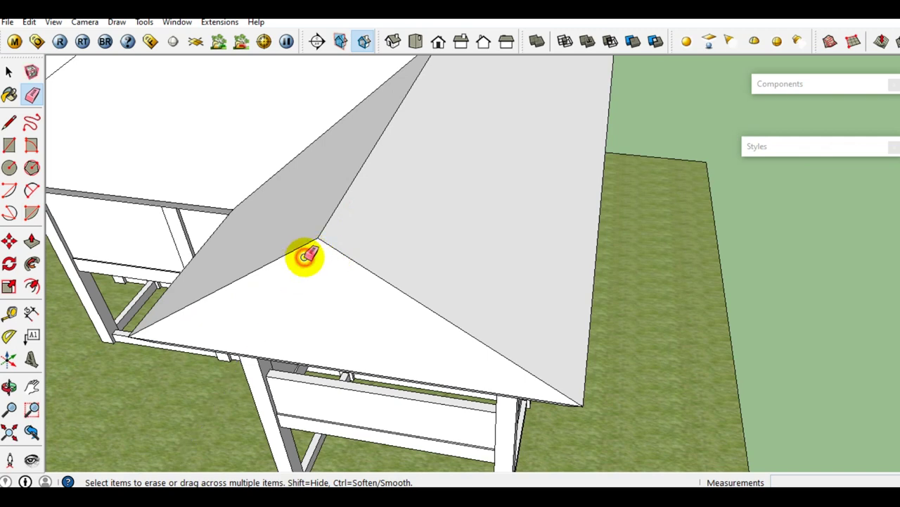
pyautogui.press('space')
pyautogui.click(301, 291)
pyautogui.moveTo(301, 291); pyautogui.dragTo(338, 246, button='middle')
# Offset the gable face inward and push the inner triangle back about 168 mm
pyautogui.press('f')
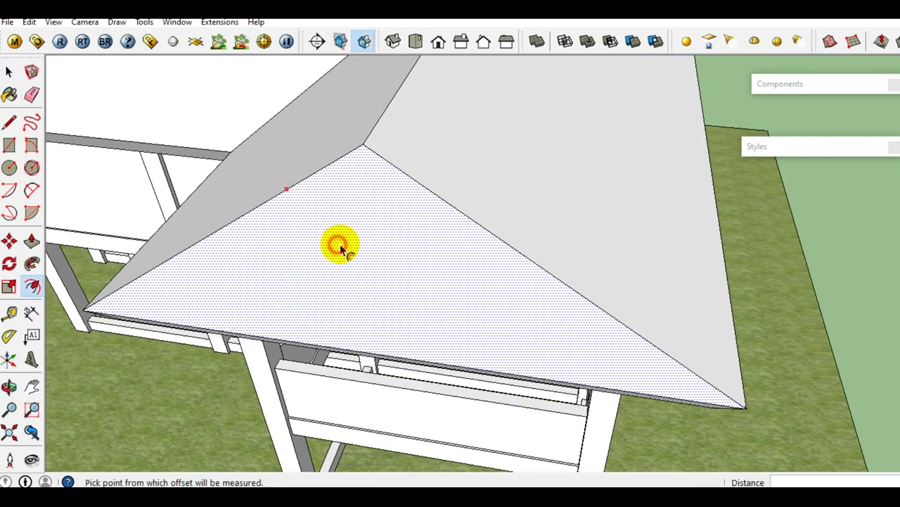
pyautogui.click(339, 246)
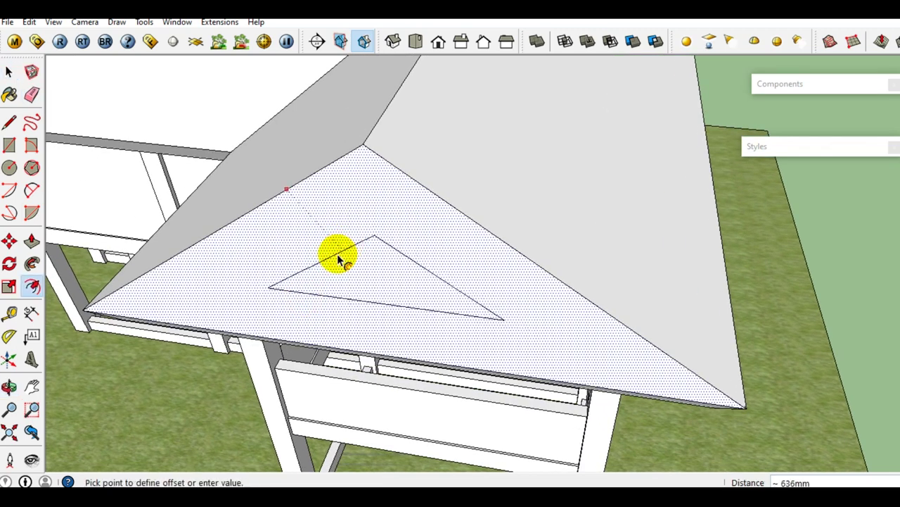
pyautogui.press('Return')
pyautogui.press('space')
pyautogui.click(342, 261)
pyautogui.moveTo(342, 261)
pyautogui.mouseDown(button='middle')
pyautogui.moveTo(307, 282)
pyautogui.moveTo(362, 213)
pyautogui.moveTo(409, 212)
pyautogui.moveTo(216, 110)
pyautogui.moveTo(416, 120)
pyautogui.moveTo(527, 147)
pyautogui.moveTo(307, 172)
pyautogui.moveTo(426, 258)
pyautogui.moveTo(372, 297)
pyautogui.moveTo(351, 243)
pyautogui.moveTo(352, 254)
pyautogui.moveTo(296, 244)
pyautogui.moveTo(536, 221)
pyautogui.moveTo(434, 237)
pyautogui.mouseUp(button='middle')
pyautogui.press('p')
pyautogui.click(310, 285)
pyautogui.click(326, 267)
pyautogui.press('space')
# Select the front rail panel sitting on the beam
pyautogui.scroll(2, 366, 288)
pyautogui.click(353, 253)
pyautogui.scroll(2, 364, 251)
pyautogui.scroll(2, 292, 245)
pyautogui.scroll(2, 434, 237)
pyautogui.scroll(2, 434, 237)
pyautogui.rightClick(459, 224)
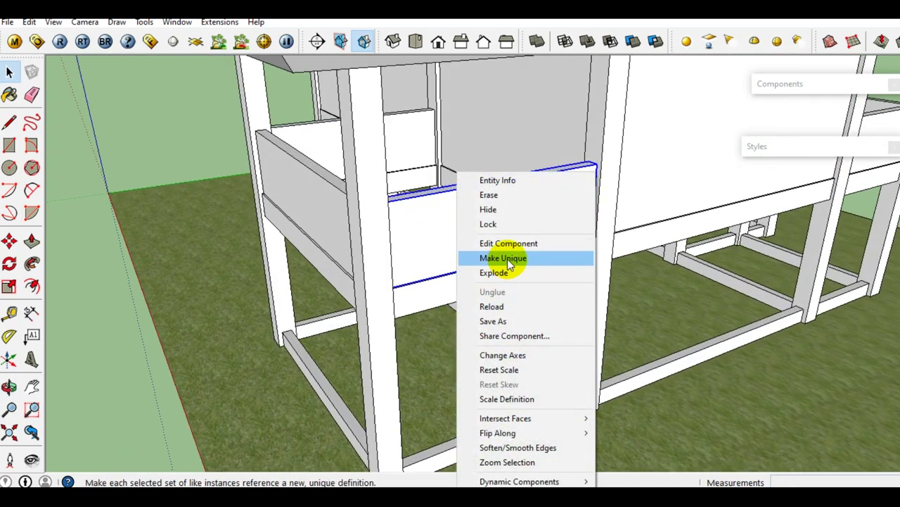
pyautogui.click(436, 232)
pyautogui.moveTo(446, 238)
pyautogui.mouseDown(button='middle')
pyautogui.moveTo(511, 254)
pyautogui.moveTo(325, 243)
pyautogui.moveTo(333, 248)
pyautogui.mouseUp(button='middle')
pyautogui.scroll(1, 337, 249)
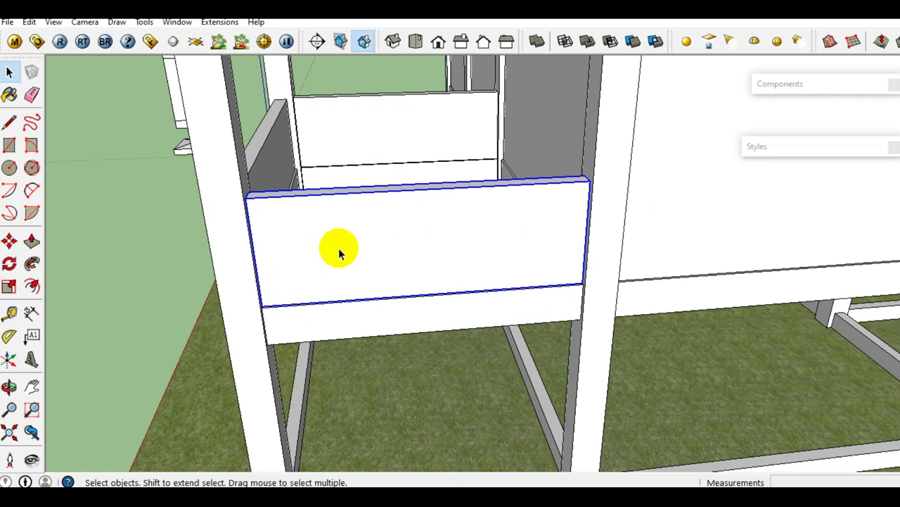
pyautogui.scroll(1, 302, 254)
pyautogui.moveTo(302, 254)
pyautogui.mouseDown(button='middle')
pyautogui.moveTo(322, 249)
pyautogui.moveTo(257, 255)
pyautogui.mouseUp(button='middle')
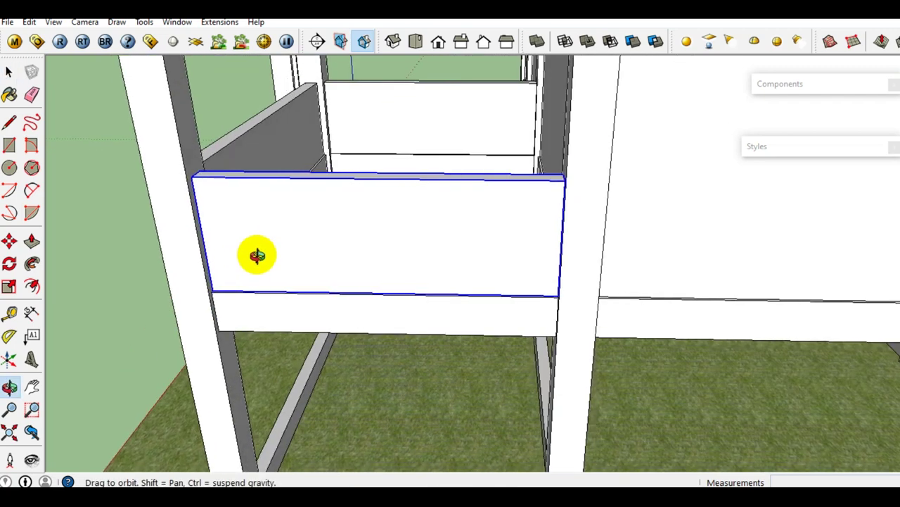
# Scale the panel to 0.5 along red from its left grip, keeping the right edge
pyautogui.press('s')
pyautogui.scroll(1, 205, 226)
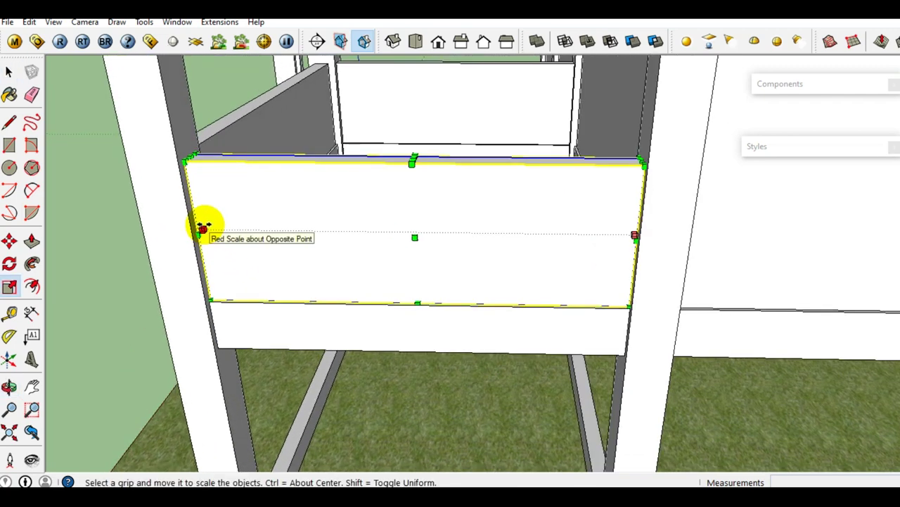
pyautogui.moveTo(202, 226); pyautogui.dragTo(406, 244)
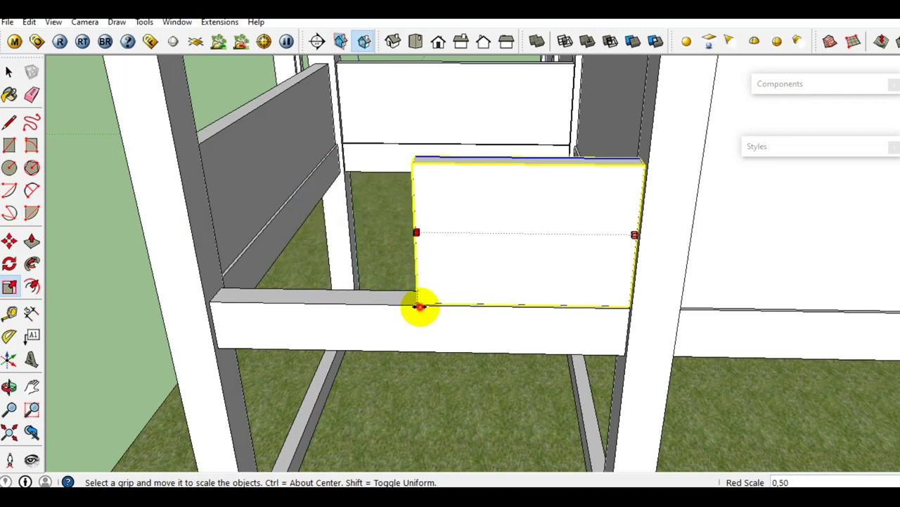
pyautogui.press('space')
pyautogui.scroll(-1, 445, 269)
pyautogui.scroll(-2, 442, 268)
pyautogui.moveTo(428, 272)
pyautogui.mouseDown(button='middle')
pyautogui.moveTo(338, 195)
pyautogui.moveTo(489, 217)
pyautogui.mouseUp(button='middle')
pyautogui.scroll(-2, 488, 225)
pyautogui.scroll(3, 484, 209)
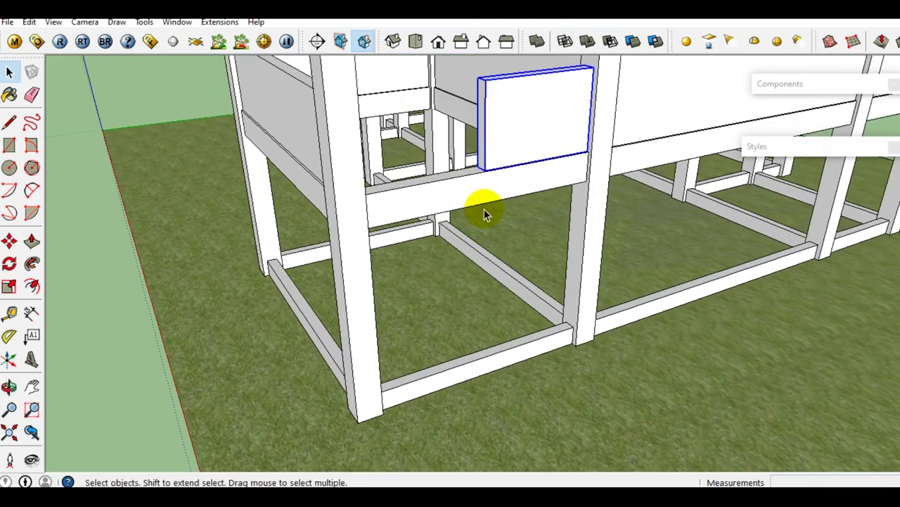
pyautogui.moveTo(476, 190); pyautogui.dragTo(412, 188, button='middle')
# Draw a rectangle on the side beam's face
pyautogui.press('r')
pyautogui.scroll(1, 413, 186)
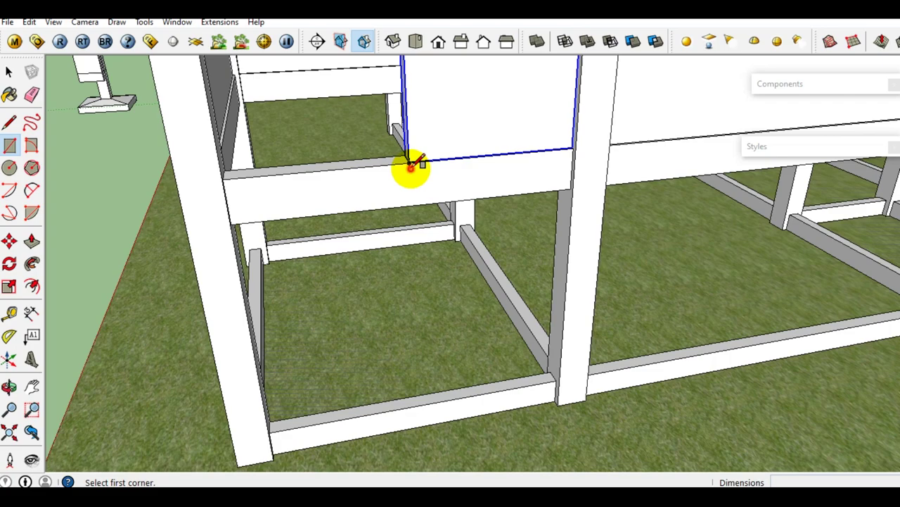
pyautogui.click(411, 166)
pyautogui.scroll(2, 252, 202)
pyautogui.scroll(1, 225, 211)
pyautogui.scroll(1, 204, 229)
pyautogui.scroll(1, 228, 227)
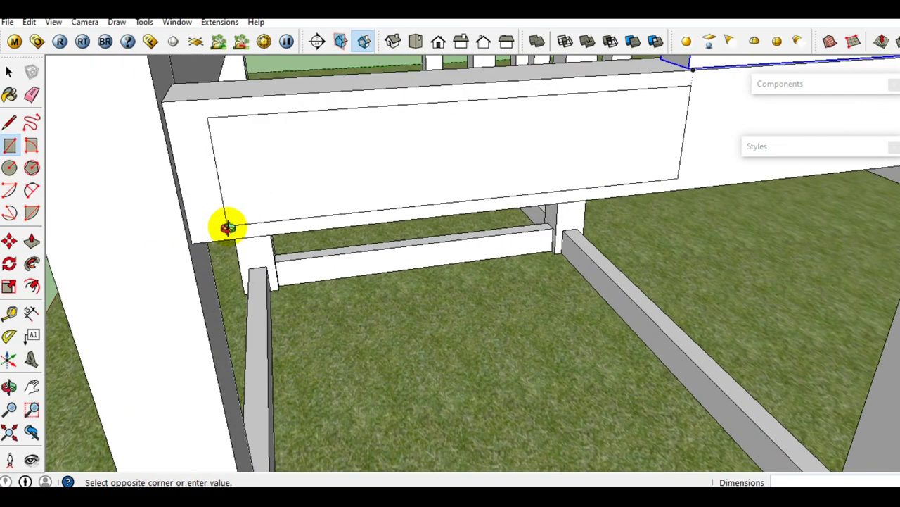
pyautogui.scroll(2, 218, 218)
pyautogui.click(216, 223)
pyautogui.press('space')
pyautogui.scroll(-1, 337, 204)
pyautogui.click(353, 197)
# Scale the rectangle to the full height of the beam
pyautogui.moveTo(551, 217)
pyautogui.mouseDown(button='middle')
pyautogui.moveTo(451, 202)
pyautogui.moveTo(452, 175)
pyautogui.moveTo(298, 187)
pyautogui.mouseUp(button='middle')
pyautogui.scroll(1, 298, 187)
pyautogui.press('s')
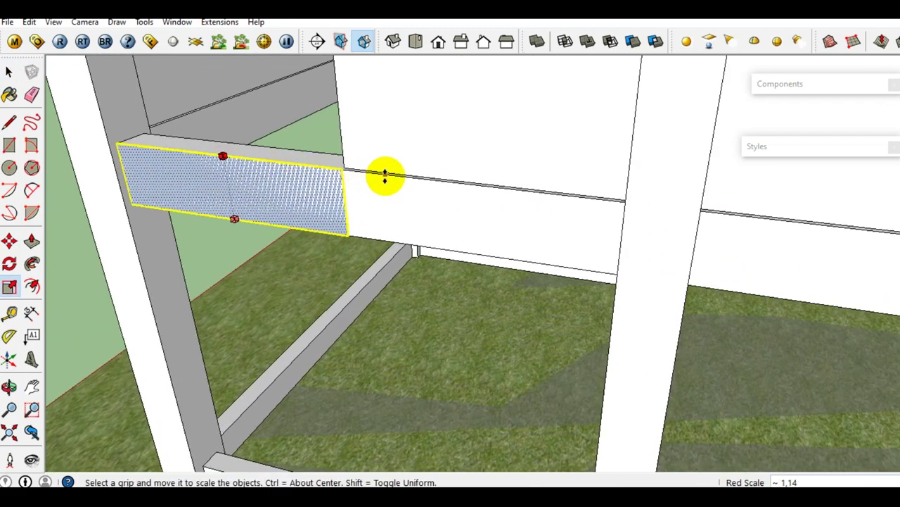
pyautogui.moveTo(224, 163); pyautogui.dragTo(386, 176)
pyautogui.press('space')
pyautogui.click(308, 202)
# Push/Pull the beam face outward 1500 mm into a projecting block
pyautogui.press('p')
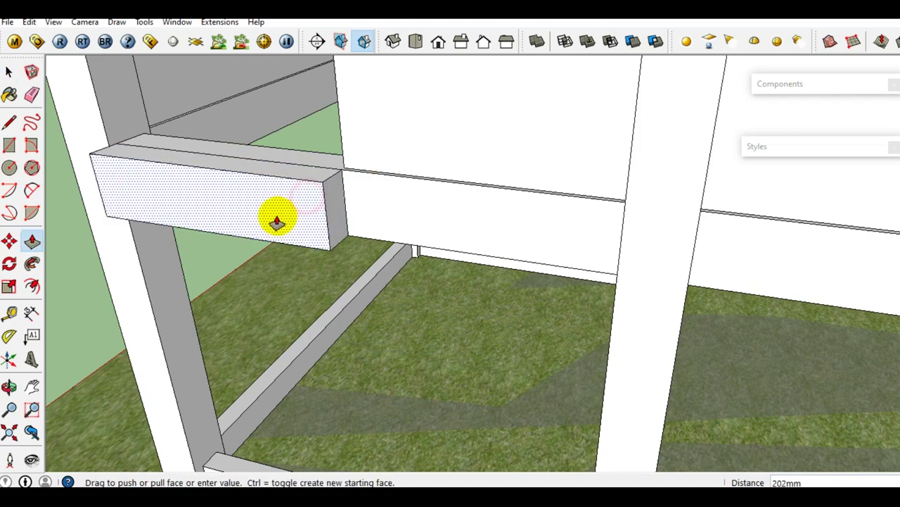
pyautogui.click(281, 211)
pyautogui.moveTo(292, 207)
pyautogui.mouseDown(button='middle')
pyautogui.moveTo(251, 251)
pyautogui.moveTo(277, 209)
pyautogui.mouseUp(button='middle')
pyautogui.write('1500')
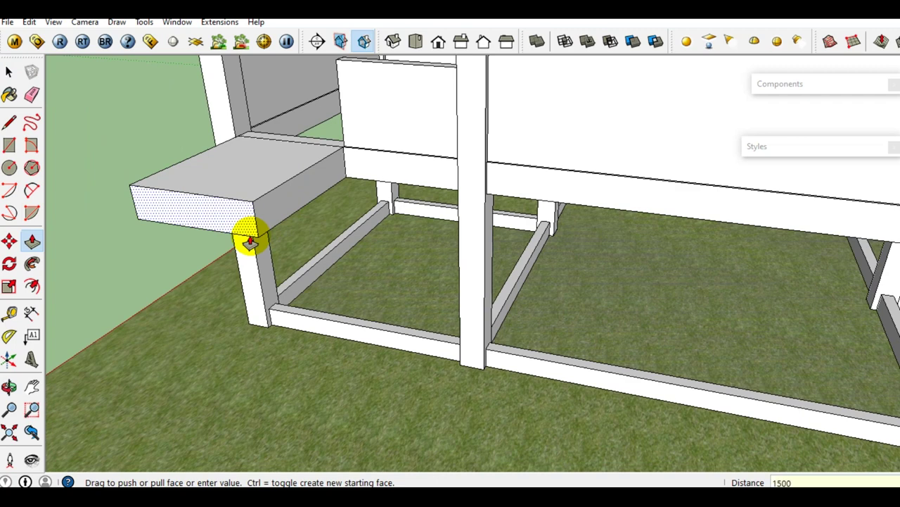
pyautogui.press('Return')
pyautogui.press('space')
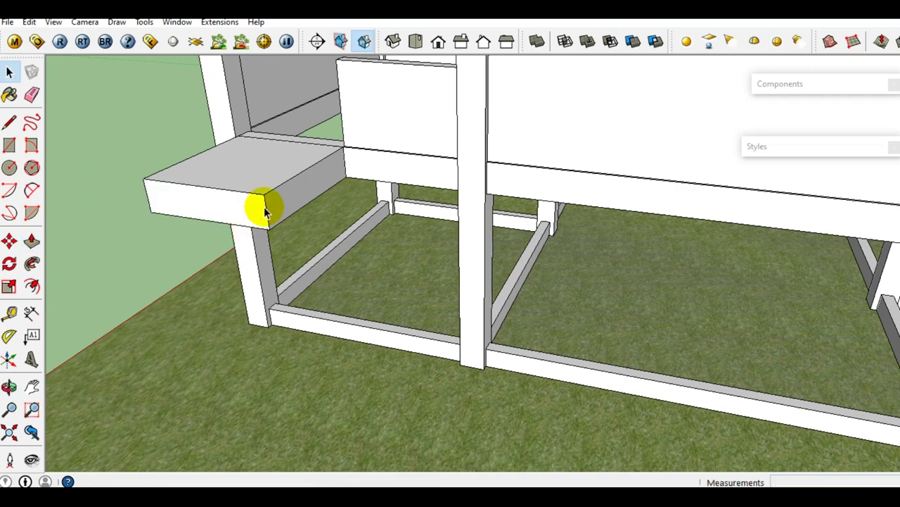
pyautogui.moveTo(454, 80); pyautogui.dragTo(543, 84, button='middle')
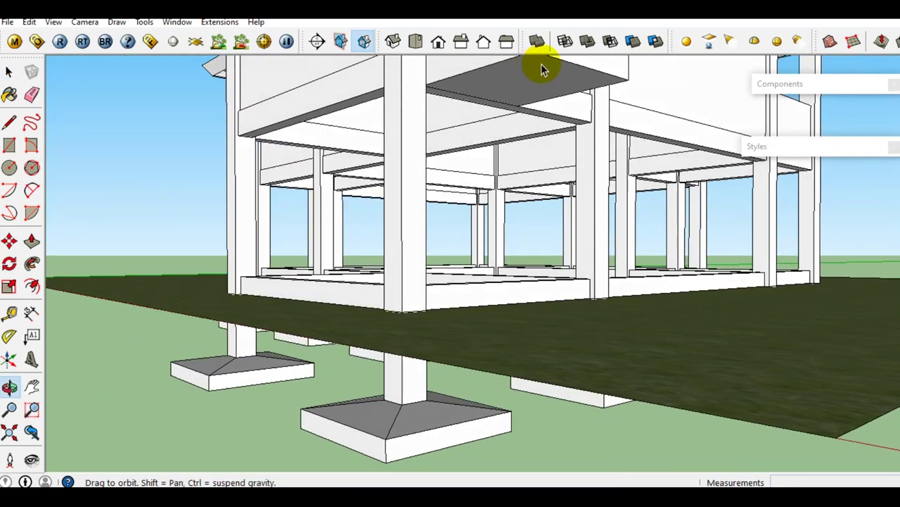
# Pull the block's underside down to the ground, making it a tall block
pyautogui.press('p')
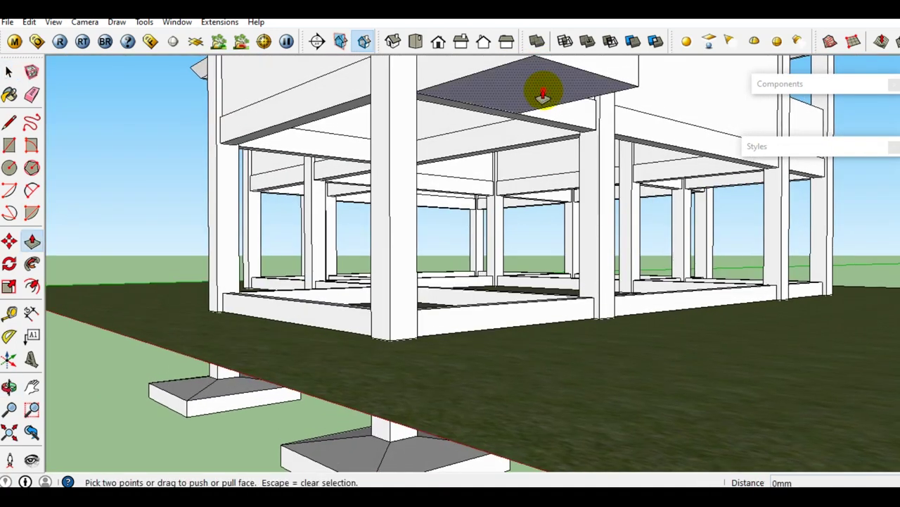
pyautogui.moveTo(543, 90); pyautogui.dragTo(368, 364)
pyautogui.click(352, 378)
pyautogui.press('space')
pyautogui.moveTo(450, 261)
pyautogui.mouseDown(button='middle')
pyautogui.moveTo(556, 292)
pyautogui.moveTo(570, 342)
pyautogui.moveTo(574, 330)
pyautogui.mouseUp(button='middle')
# Widen the block by pulling its side face out 500 mm
pyautogui.click(586, 352)
pyautogui.press('p')
pyautogui.moveTo(573, 331); pyautogui.dragTo(639, 357)
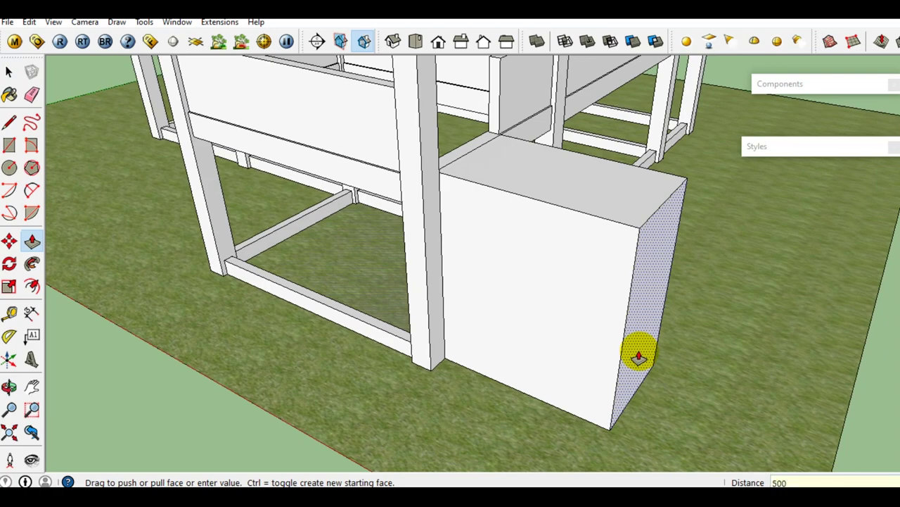
pyautogui.press('Return')
pyautogui.press('space')
pyautogui.moveTo(639, 352)
pyautogui.mouseDown(button='middle')
pyautogui.moveTo(713, 291)
pyautogui.moveTo(659, 359)
pyautogui.moveTo(548, 349)
pyautogui.mouseUp(button='middle')
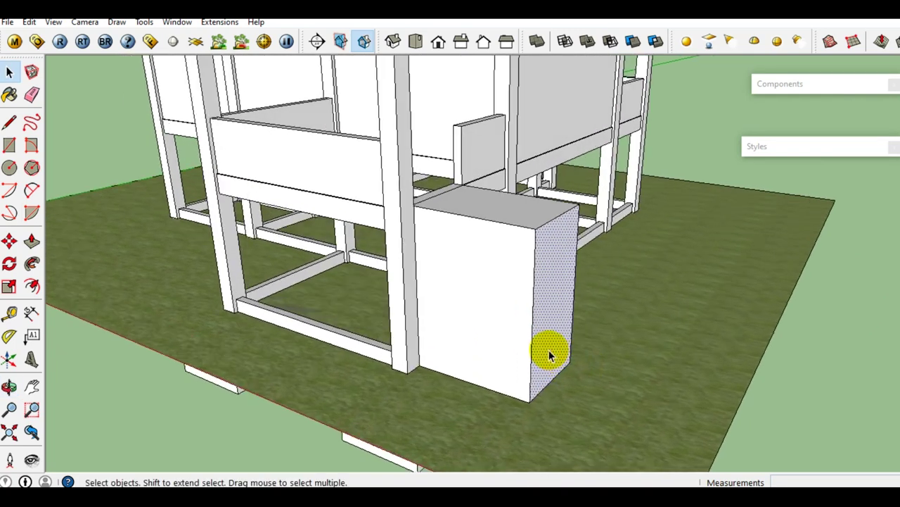
# Push the same side face out about 178 mm more
pyautogui.press('p')
pyautogui.moveTo(549, 349); pyautogui.dragTo(559, 357)
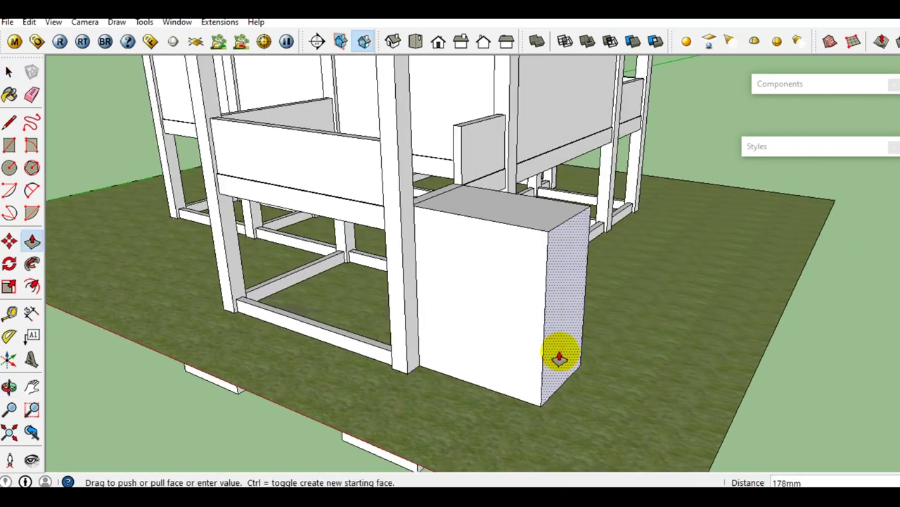
pyautogui.press('space')
pyautogui.moveTo(558, 352)
pyautogui.mouseDown(button='middle')
pyautogui.moveTo(537, 312)
pyautogui.moveTo(481, 263)
pyautogui.moveTo(486, 237)
pyautogui.moveTo(545, 331)
pyautogui.mouseUp(button='middle')
pyautogui.press('l')
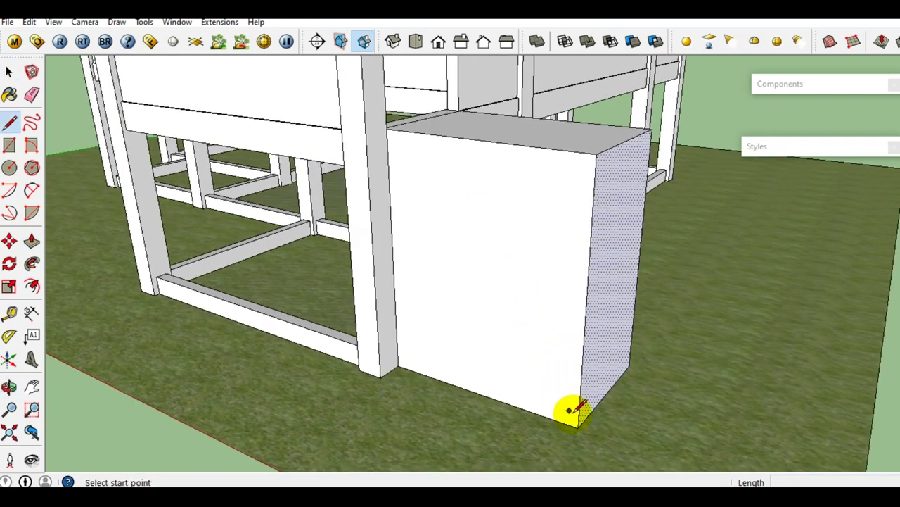
# Draw a diagonal line across the box's front face, bottom-right to top-left corner
pyautogui.moveTo(574, 418); pyautogui.dragTo(591, 406, button='middle')
pyautogui.click(595, 412)
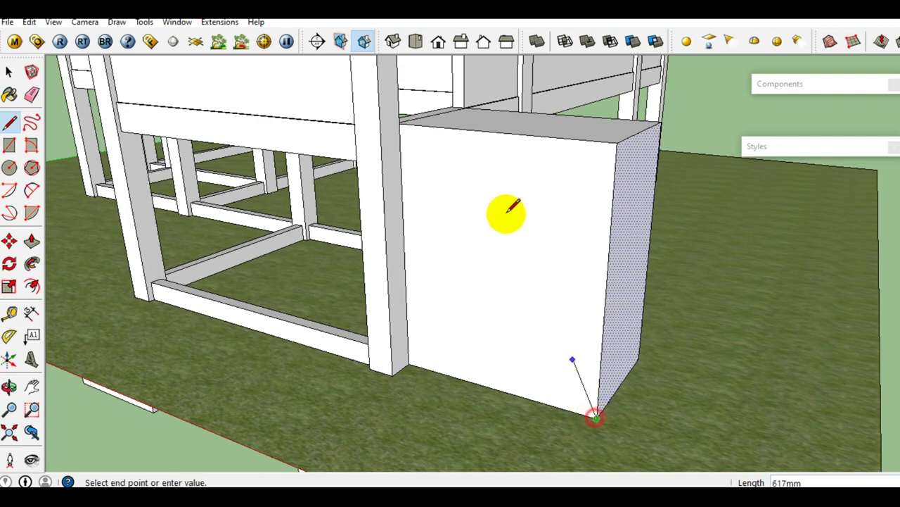
pyautogui.scroll(3, 408, 136)
pyautogui.press('space')
pyautogui.scroll(-5, 510, 269)
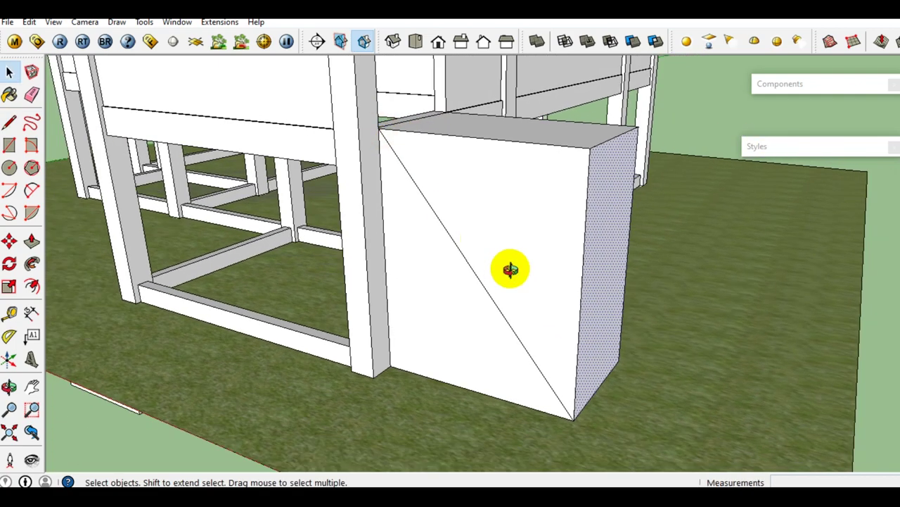
pyautogui.moveTo(510, 269); pyautogui.dragTo(559, 276, button='middle')
pyautogui.scroll(3, 572, 316)
pyautogui.moveTo(572, 316); pyautogui.dragTo(569, 293, button='middle')
pyautogui.scroll(-3, 569, 294)
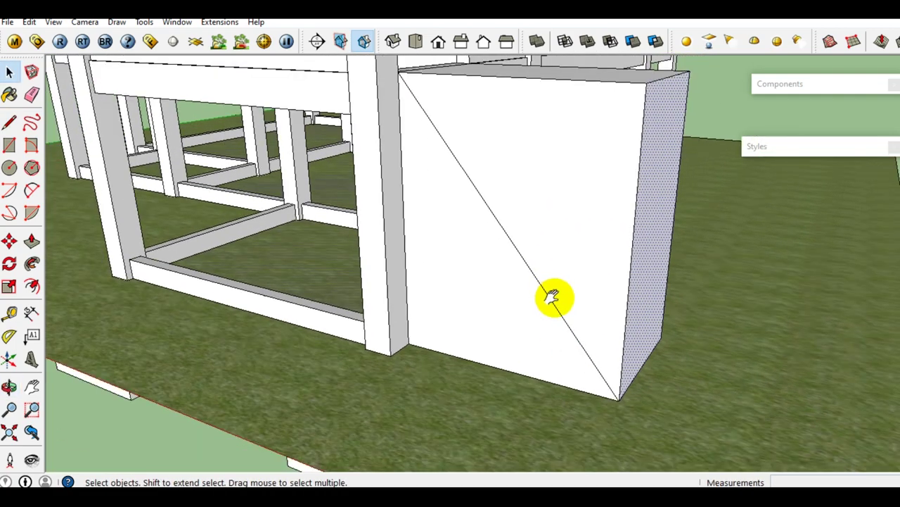
pyautogui.scroll(3, 481, 245)
pyautogui.scroll(2, 481, 245)
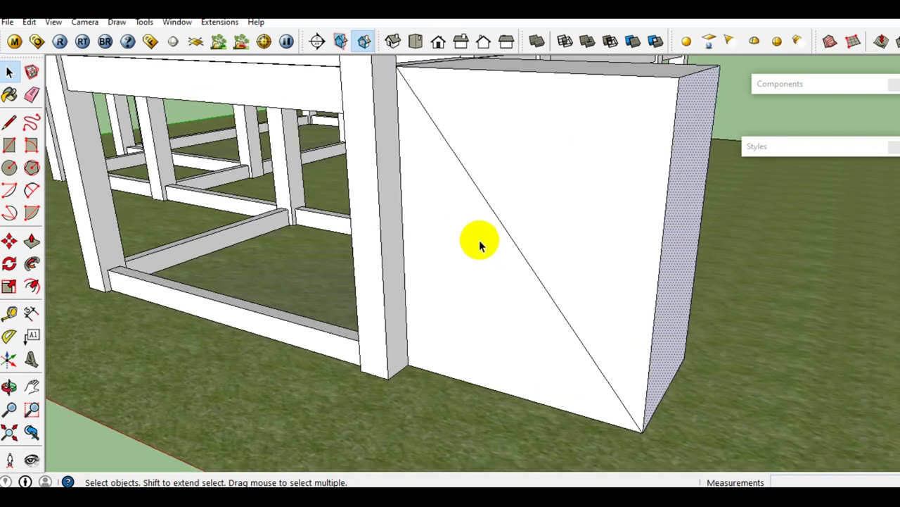
# With the Tape Measure, offset a guide parallel to the diagonal, currently 321 mm away
pyautogui.press('t')
pyautogui.scroll(2, 520, 252)
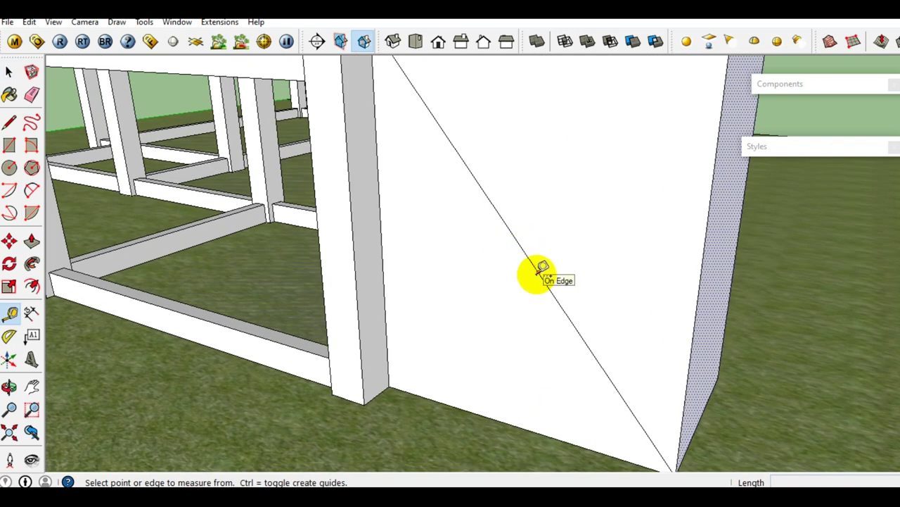
pyautogui.press('space')
pyautogui.scroll(-3, 542, 271)
pyautogui.scroll(3, 563, 316)
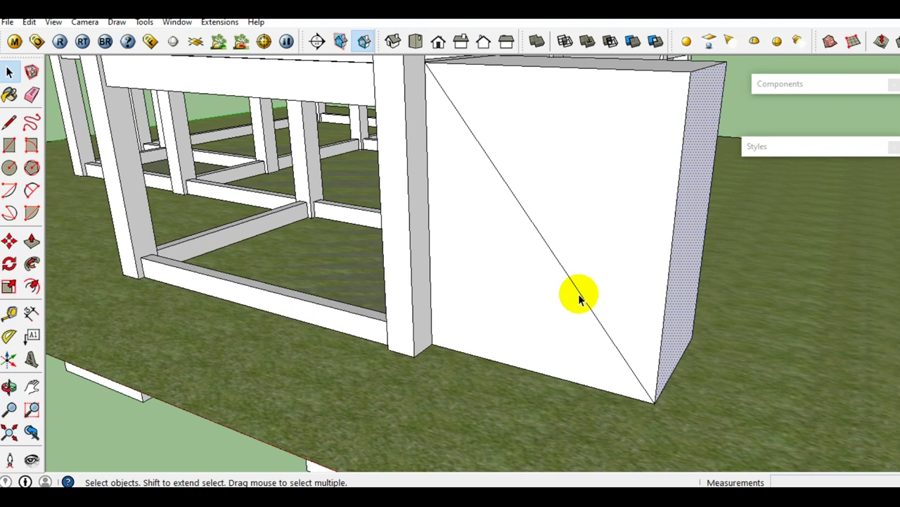
pyautogui.scroll(1, 579, 299)
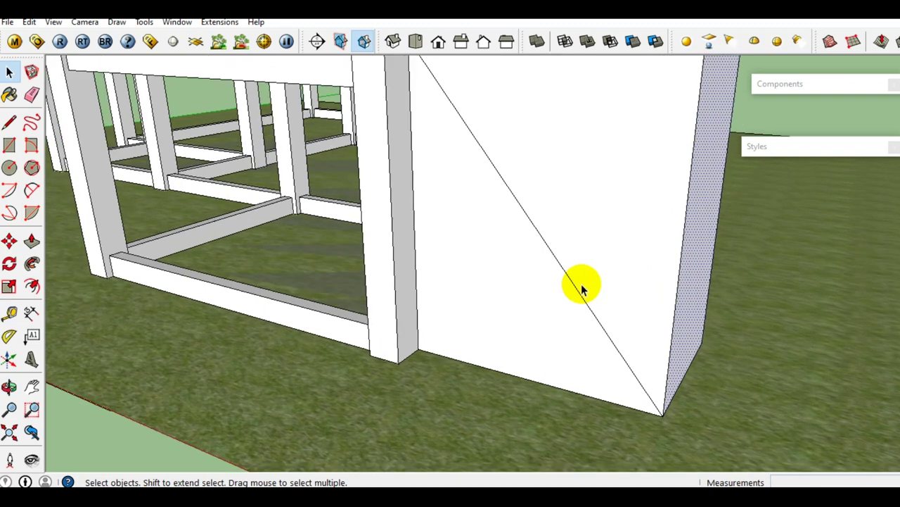
pyautogui.scroll(1, 581, 326)
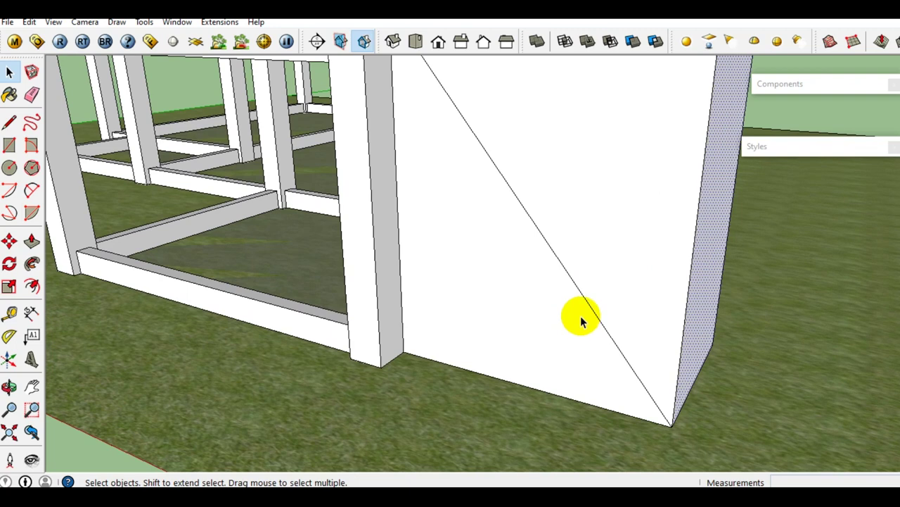
pyautogui.press('t')
pyautogui.scroll(1, 587, 313)
pyautogui.click(596, 304)
pyautogui.scroll(1, 569, 322)
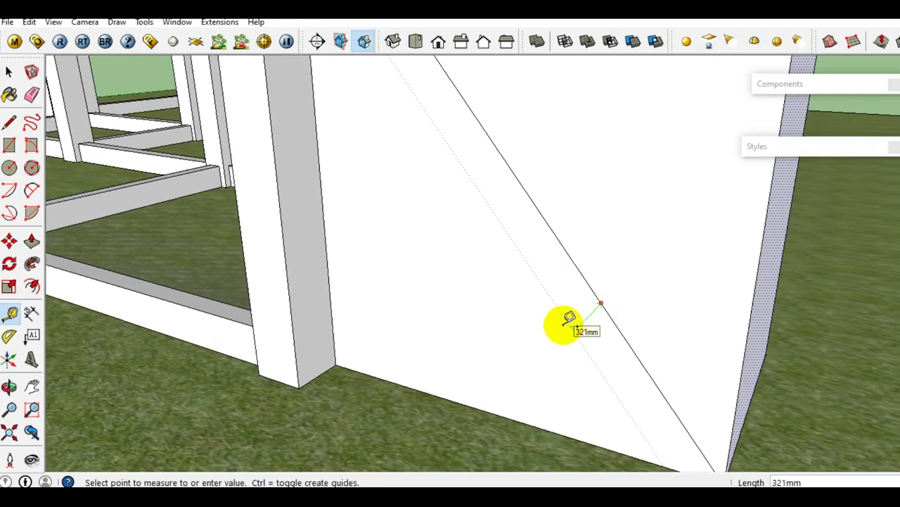
pyautogui.moveTo(569, 324); pyautogui.dragTo(589, 301, button='middle')
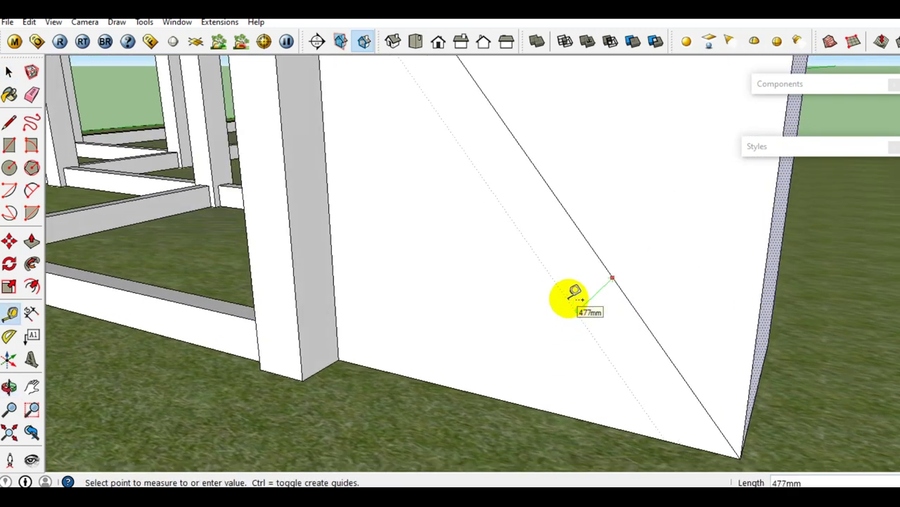
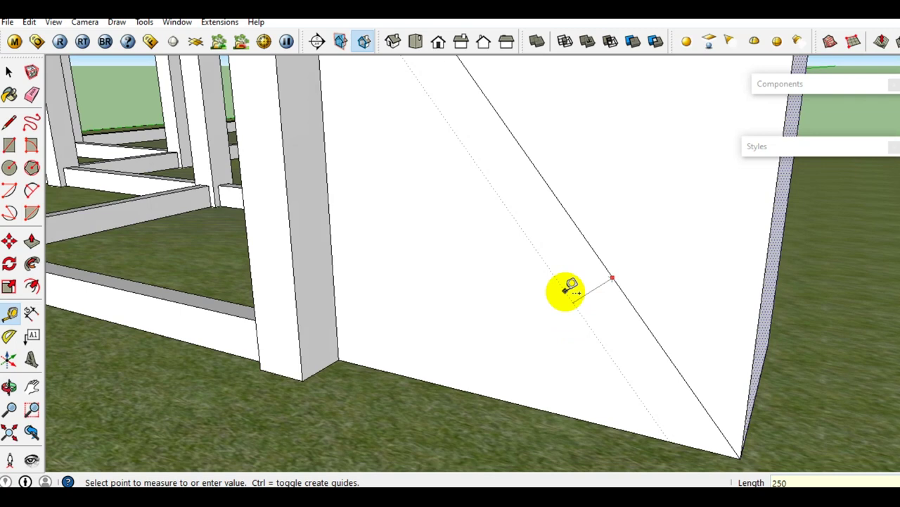
# Draw a second diagonal line along the guide from the wall base to the top, 250mm from the first
pyautogui.scroll(-2, 567, 295)
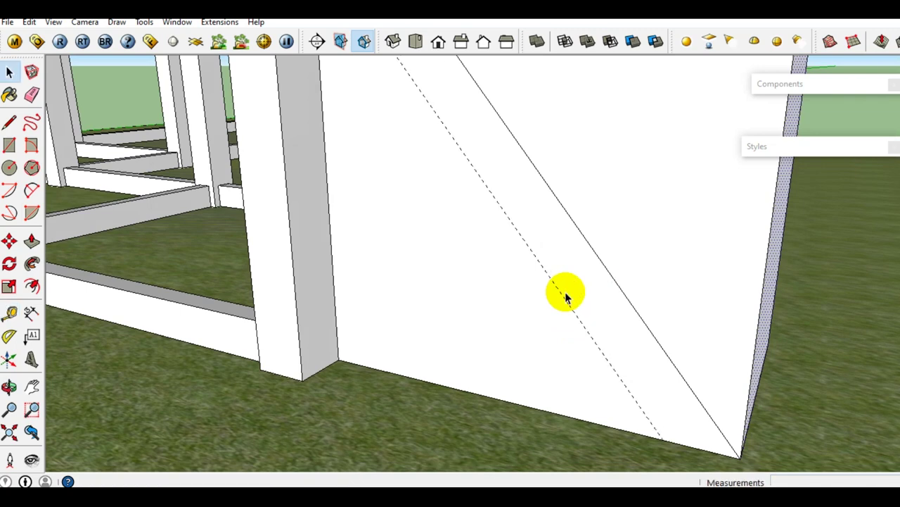
pyautogui.scroll(-3, 567, 296)
pyautogui.press('space')
pyautogui.press('l')
pyautogui.scroll(2, 588, 322)
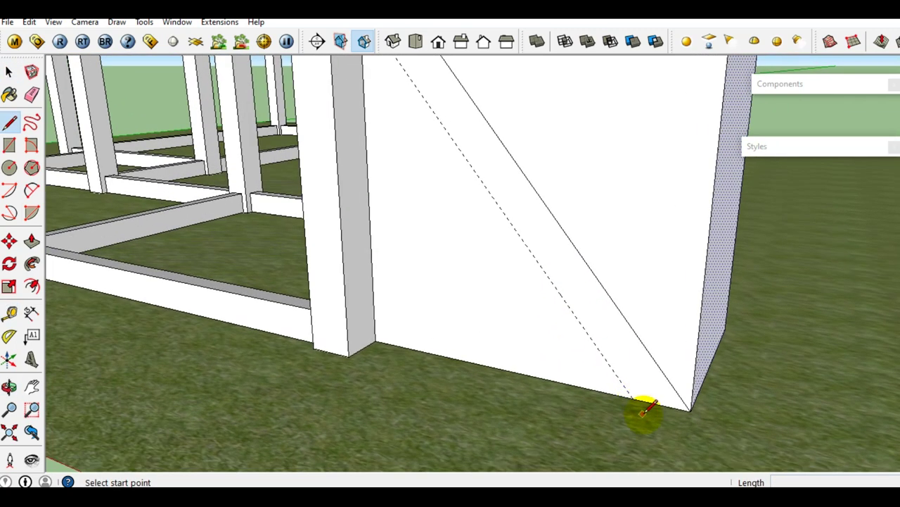
pyautogui.click(635, 393)
pyautogui.moveTo(638, 387); pyautogui.dragTo(468, 251, button='middle')
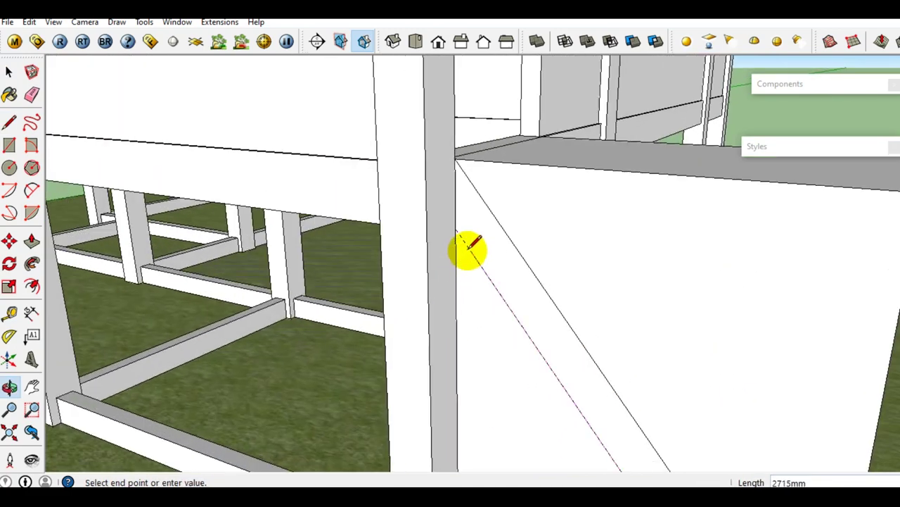
pyautogui.scroll(1, 469, 251)
pyautogui.click(456, 224)
# Zoom in on the band between the two diagonals and pick the Rectangle tool
pyautogui.scroll(-2, 455, 225)
pyautogui.press('space')
pyautogui.scroll(2, 629, 402)
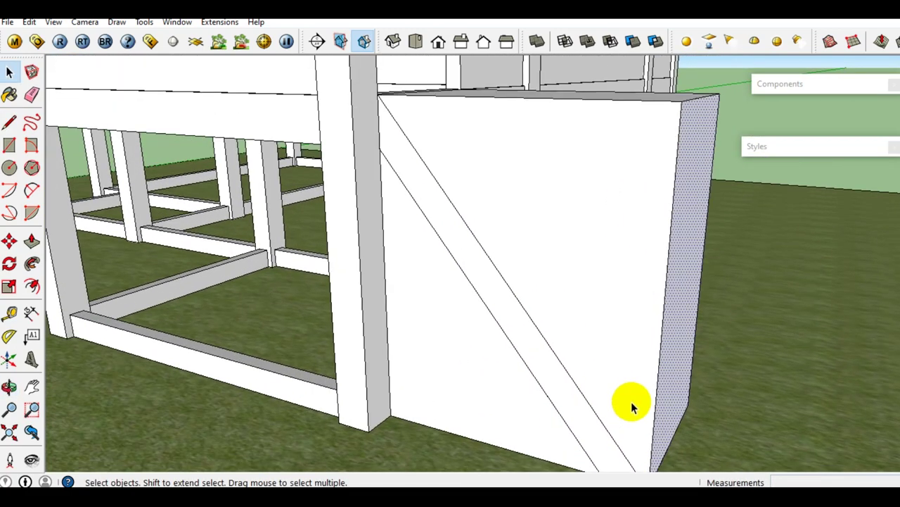
pyautogui.scroll(2, 629, 402)
pyautogui.scroll(2, 588, 341)
pyautogui.press('r')
pyautogui.scroll(1, 568, 332)
pyautogui.scroll(1, 556, 331)
# Draw a small rectangular slot at the bottom of the diagonal band and select it
pyautogui.click(541, 335)
pyautogui.scroll(1, 576, 331)
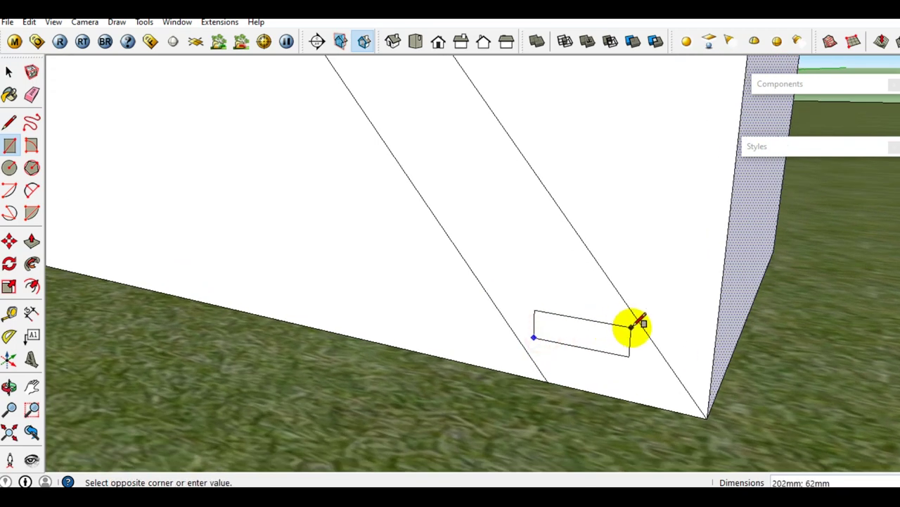
pyautogui.scroll(-2, 619, 330)
pyautogui.press('space')
pyautogui.click(605, 335)
# Copy the slot to the top of the band, arraying it into 14 evenly spaced slots
pyautogui.press('m')
pyautogui.scroll(2, 640, 334)
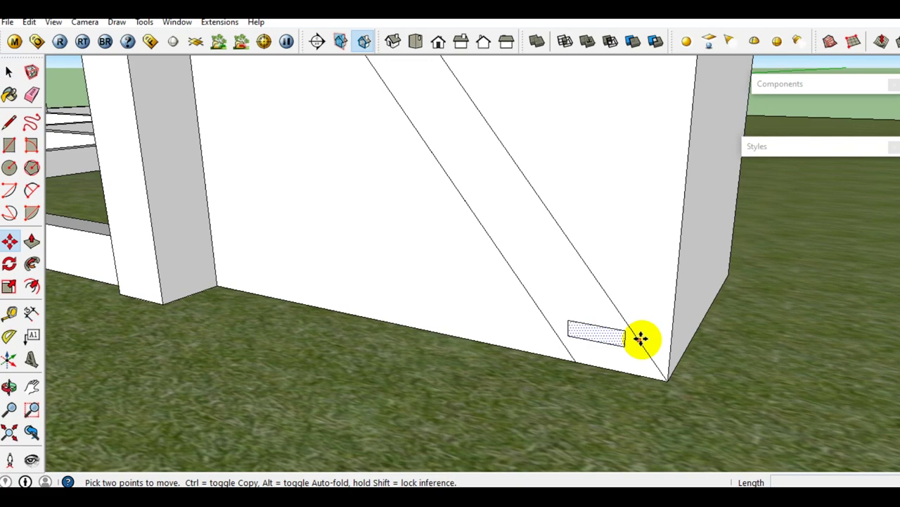
pyautogui.press('ctrl')
pyautogui.click(640, 339)
pyautogui.scroll(-2, 583, 287)
pyautogui.moveTo(643, 392)
pyautogui.mouseDown(button='middle')
pyautogui.moveTo(568, 281)
pyautogui.moveTo(517, 235)
pyautogui.moveTo(516, 218)
pyautogui.mouseUp(button='middle')
pyautogui.scroll(1, 568, 281)
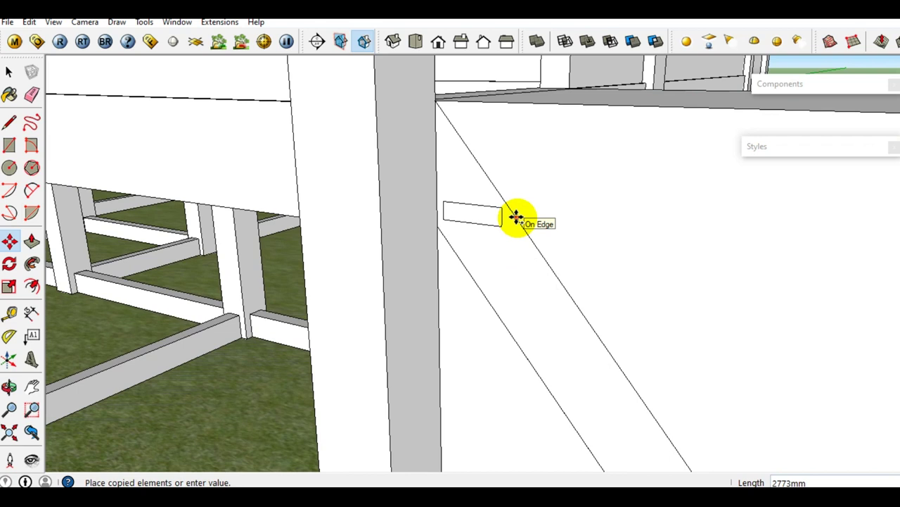
pyautogui.click(516, 217)
pyautogui.write('/')
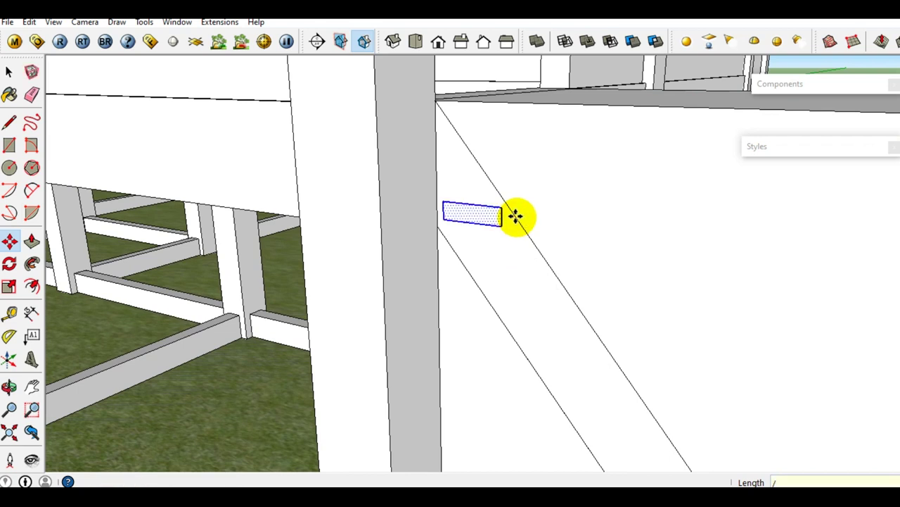
pyautogui.moveTo(517, 216); pyautogui.dragTo(516, 268, button='middle')
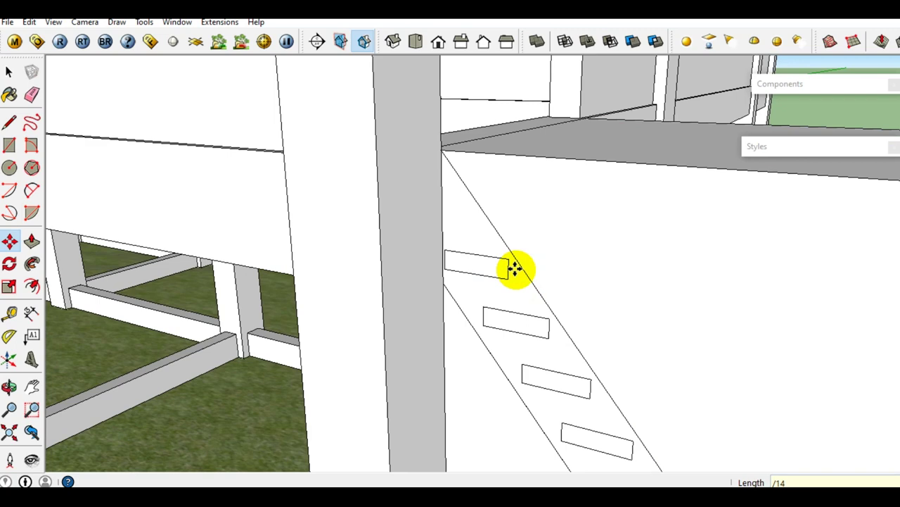
pyautogui.scroll(-5, 516, 267)
pyautogui.moveTo(513, 211)
pyautogui.mouseDown(button='middle')
pyautogui.moveTo(567, 295)
pyautogui.moveTo(573, 241)
pyautogui.mouseUp(button='middle')
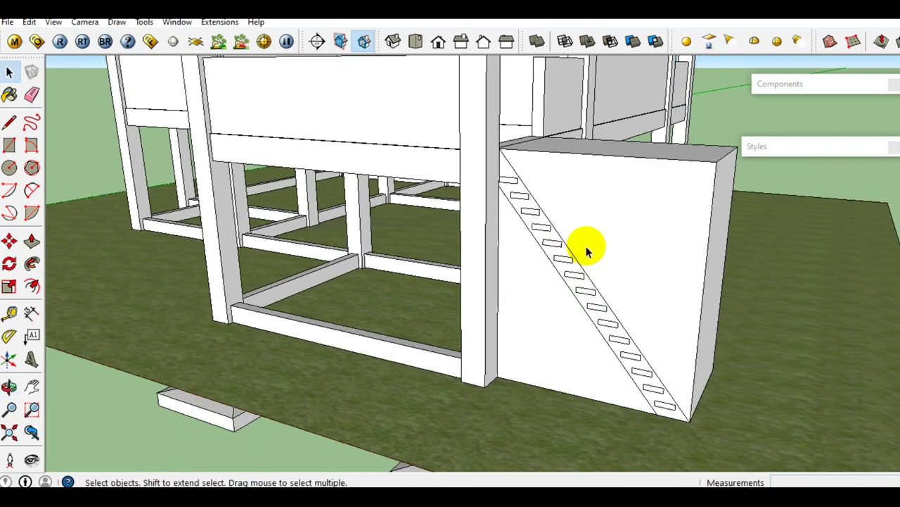
# Select the sloped wall block and delete the wedge below the diagonal band
pyautogui.moveTo(637, 260)
pyautogui.mouseDown(button='middle')
pyautogui.moveTo(650, 259)
pyautogui.moveTo(648, 249)
pyautogui.moveTo(633, 276)
pyautogui.mouseUp(button='middle')
pyautogui.tripleClick(647, 254)
pyautogui.scroll(1, 633, 276)
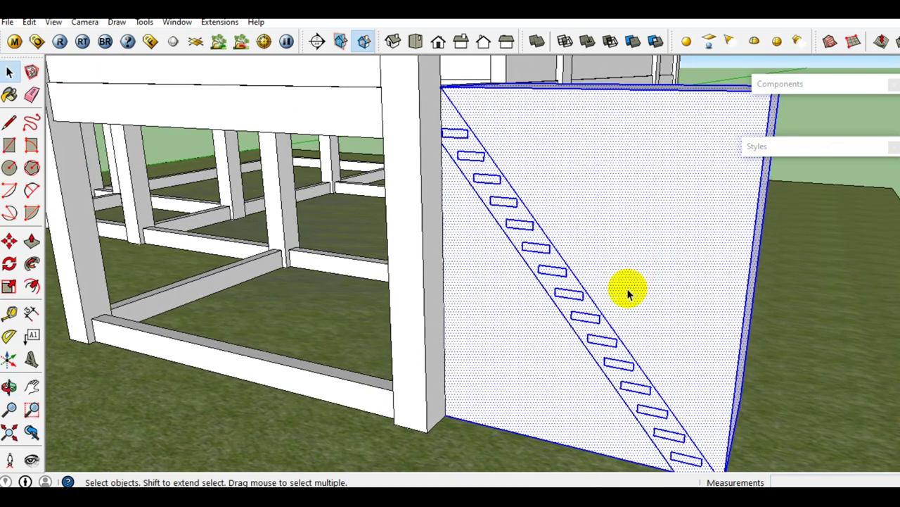
pyautogui.scroll(3, 563, 352)
pyautogui.scroll(3, 563, 352)
pyautogui.scroll(2, 567, 354)
pyautogui.scroll(2, 567, 350)
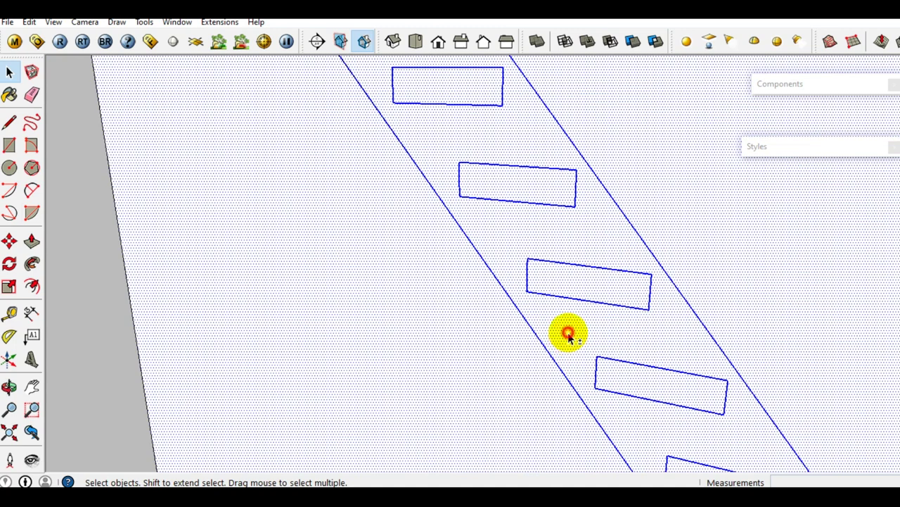
pyautogui.scroll(-2, 571, 334)
pyautogui.scroll(-4, 571, 317)
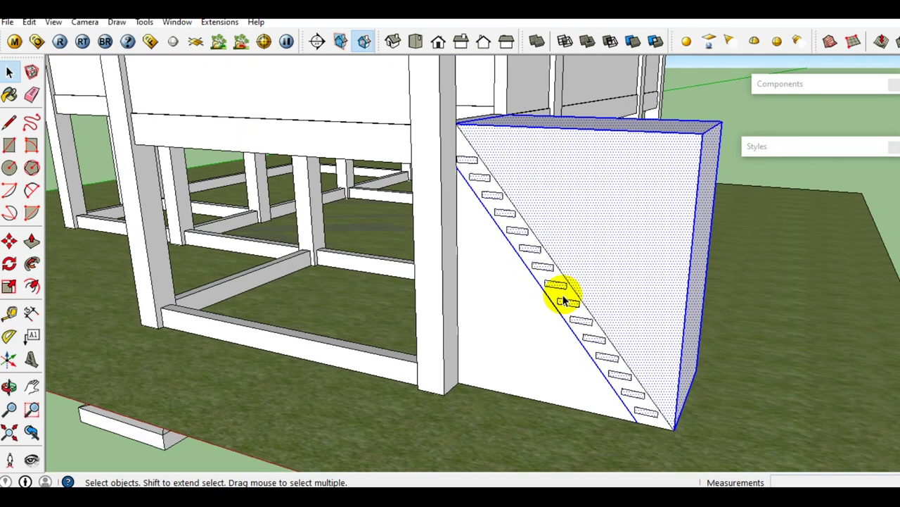
pyautogui.press('Delete')
# Erase the leftover triangular face beside the stringer so it stands free
pyautogui.click(543, 322)
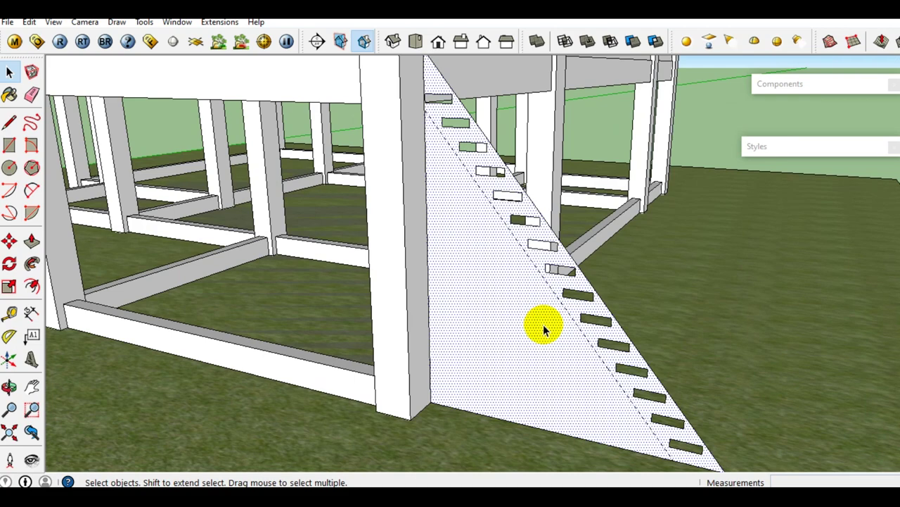
pyautogui.press('l')
pyautogui.scroll(1, 598, 363)
pyautogui.scroll(2, 633, 412)
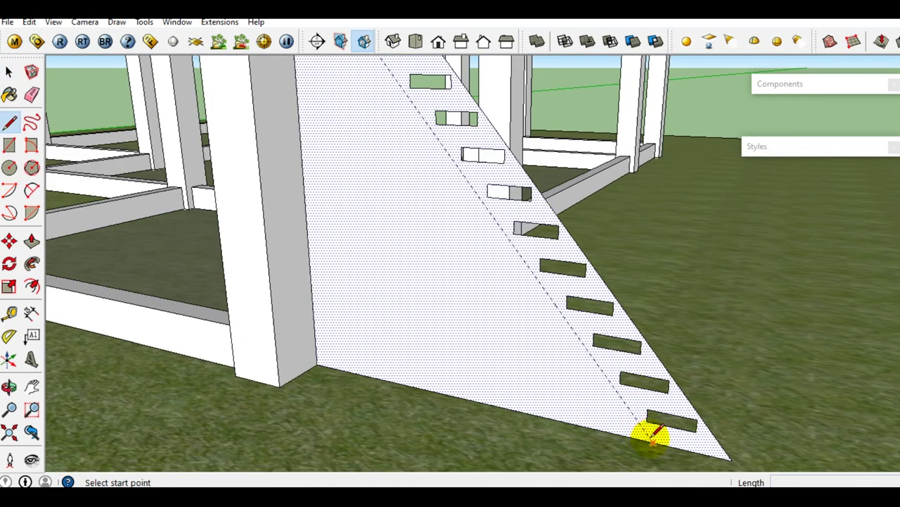
pyautogui.moveTo(650, 433)
pyautogui.mouseDown(button='middle')
pyautogui.moveTo(528, 316)
pyautogui.moveTo(458, 232)
pyautogui.mouseUp(button='middle')
pyautogui.scroll(2, 414, 207)
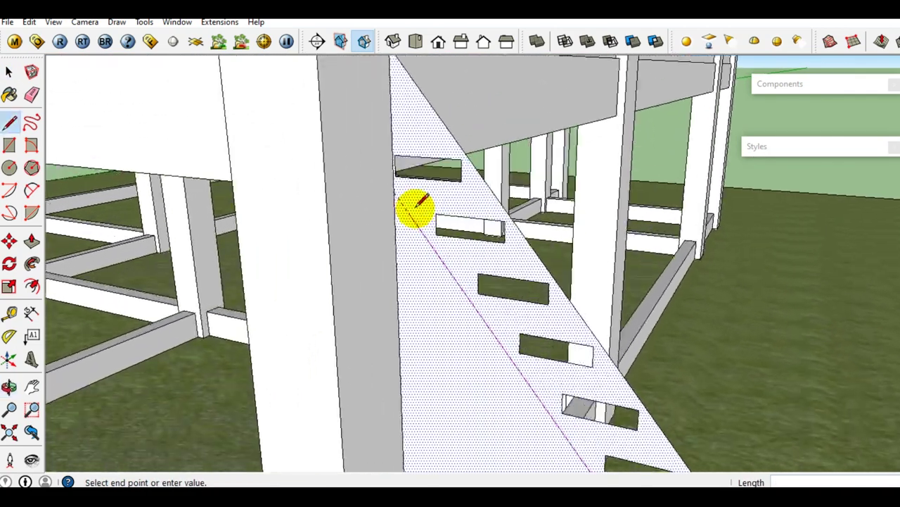
pyautogui.scroll(2, 399, 189)
pyautogui.scroll(-2, 401, 211)
pyautogui.moveTo(412, 256)
pyautogui.mouseDown(button='middle')
pyautogui.moveTo(563, 171)
pyautogui.moveTo(586, 176)
pyautogui.mouseUp(button='middle')
pyautogui.scroll(2, 583, 155)
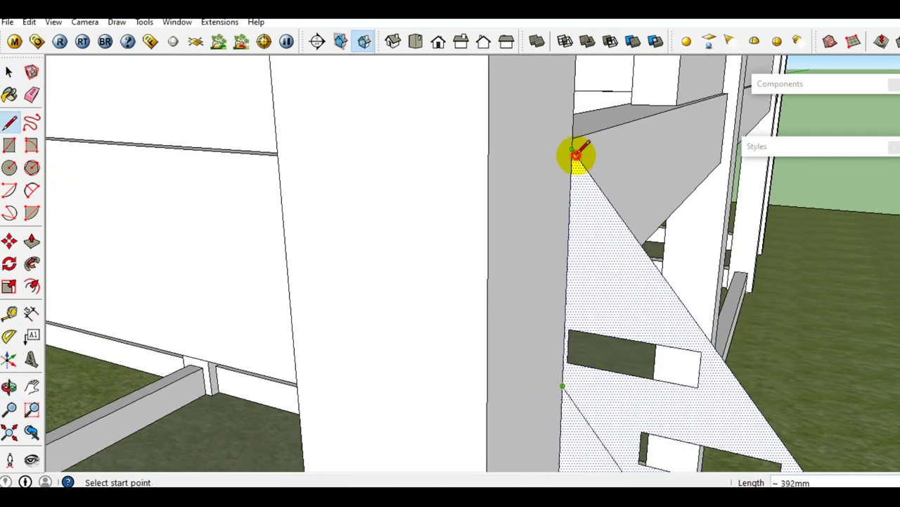
pyautogui.press('space')
pyautogui.moveTo(572, 187)
pyautogui.mouseDown(button='middle')
pyautogui.moveTo(581, 268)
pyautogui.moveTo(596, 260)
pyautogui.mouseUp(button='middle')
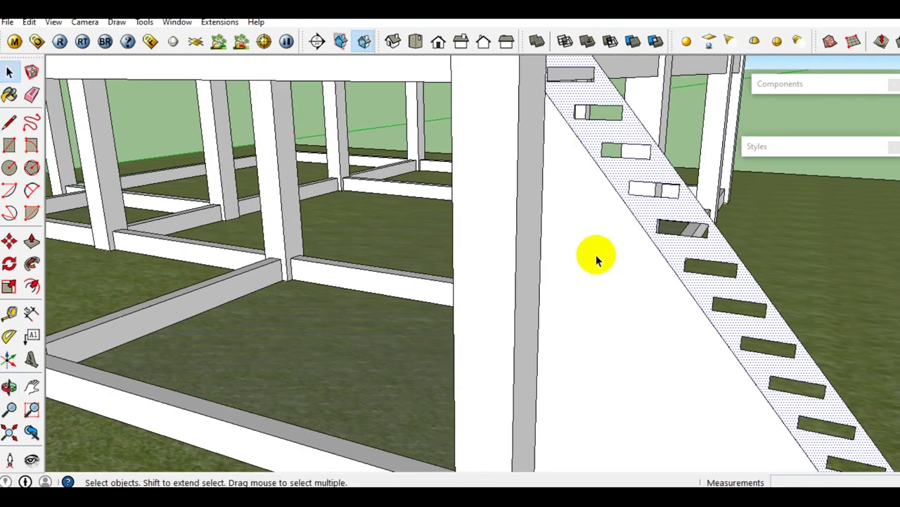
pyautogui.scroll(-3, 597, 260)
pyautogui.moveTo(598, 316); pyautogui.dragTo(595, 225, button='middle')
pyautogui.scroll(3, 626, 309)
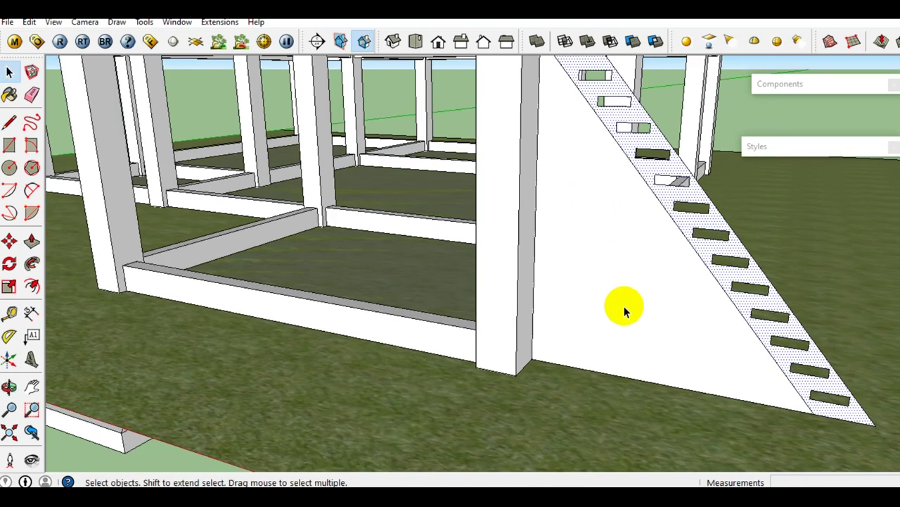
pyautogui.click(638, 373)
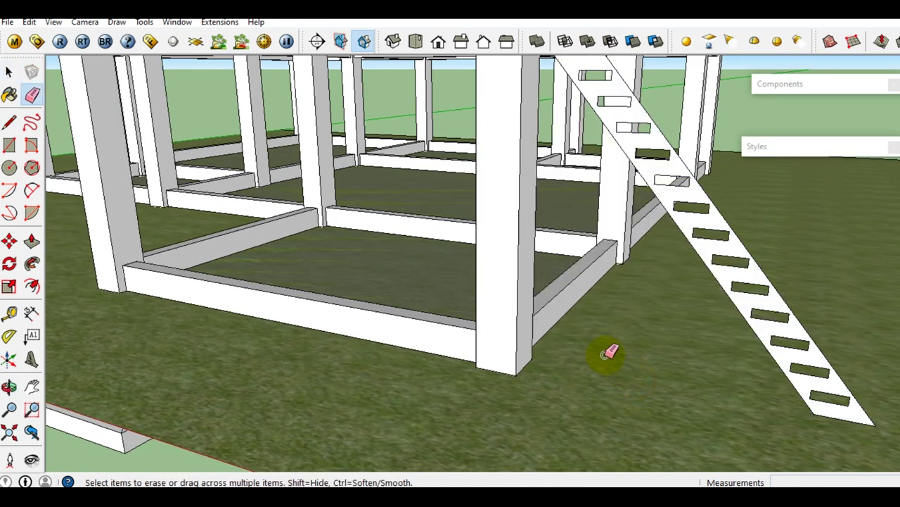
# Briefly open and close the post group while orbiting around the frame and stringer
pyautogui.press('space')
pyautogui.moveTo(603, 354); pyautogui.dragTo(529, 285, button='middle')
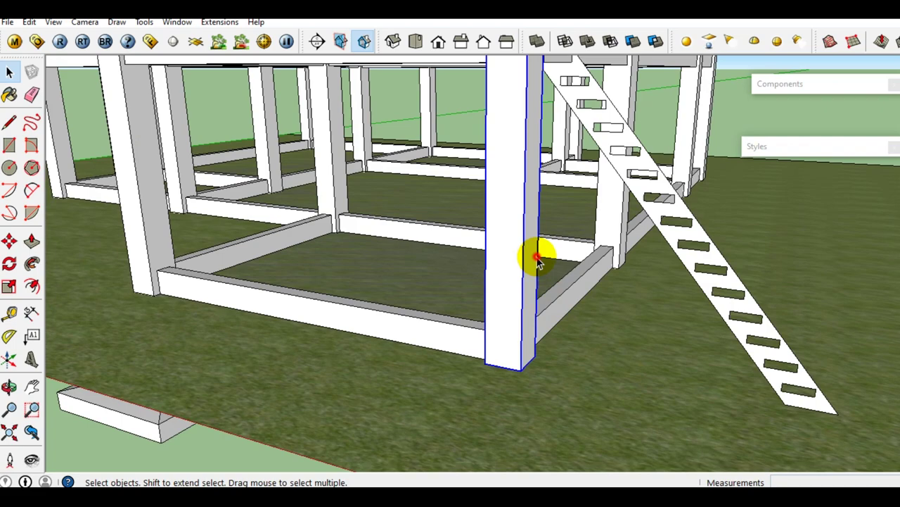
pyautogui.doubleClick(538, 261)
pyautogui.press('Escape')
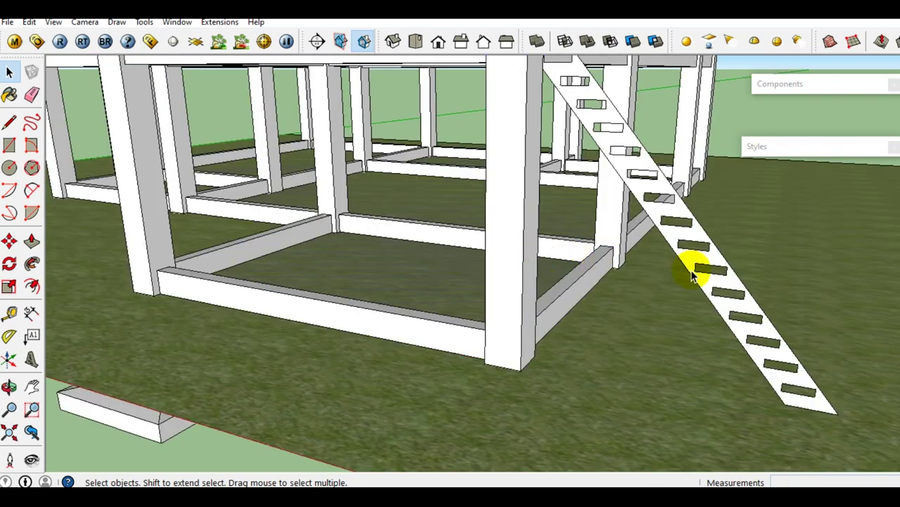
pyautogui.moveTo(718, 292)
pyautogui.mouseDown(button='middle')
pyautogui.moveTo(382, 325)
pyautogui.moveTo(486, 296)
pyautogui.moveTo(360, 320)
pyautogui.moveTo(322, 277)
pyautogui.mouseUp(button='middle')
pyautogui.scroll(2, 208, 301)
pyautogui.scroll(2, 201, 299)
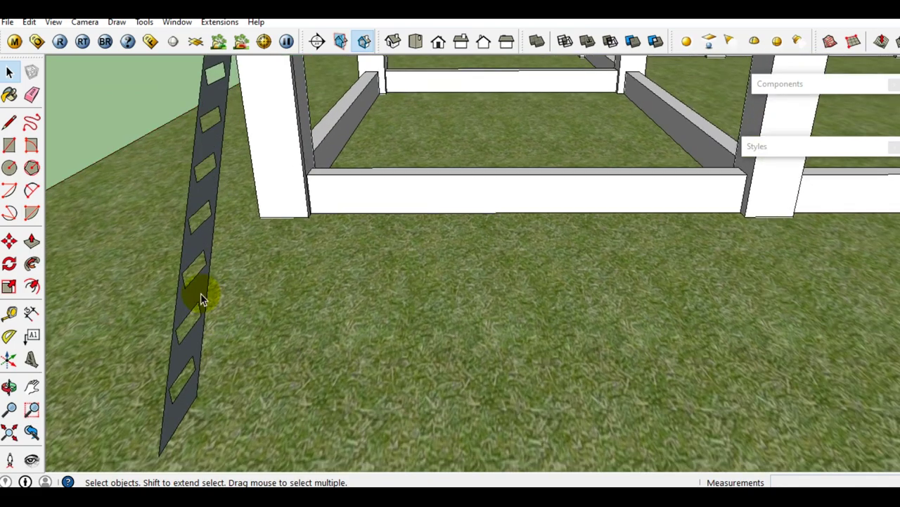
# Push/pull the slotted stringer face out 996mm into a wide sloped stair block
pyautogui.press('p')
pyautogui.moveTo(201, 291); pyautogui.dragTo(274, 292)
pyautogui.moveTo(274, 291)
pyautogui.mouseDown(button='middle')
pyautogui.moveTo(300, 480)
pyautogui.moveTo(342, 302)
pyautogui.mouseUp(button='middle')
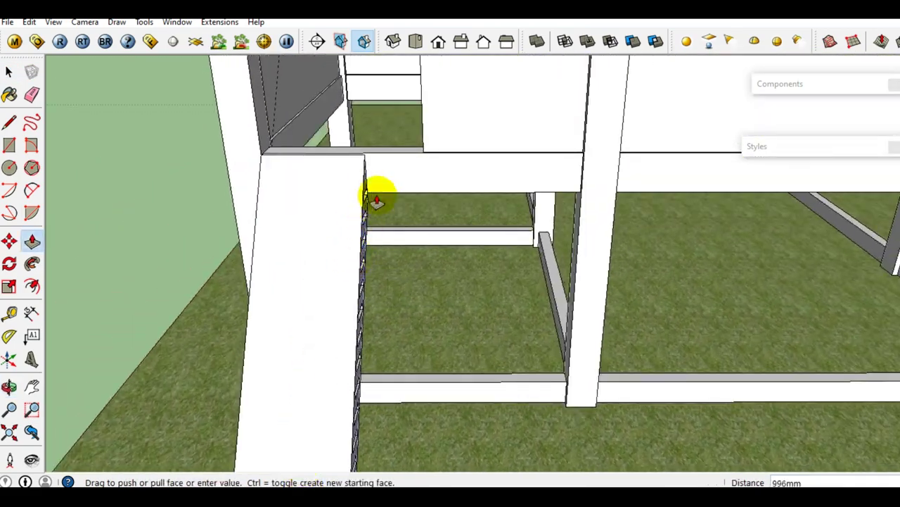
pyautogui.scroll(5, 418, 147)
pyautogui.scroll(-3, 456, 156)
pyautogui.moveTo(436, 187)
pyautogui.mouseDown(button='middle')
pyautogui.moveTo(382, 233)
pyautogui.moveTo(497, 254)
pyautogui.mouseUp(button='middle')
pyautogui.press('space')
pyautogui.scroll(-3, 417, 275)
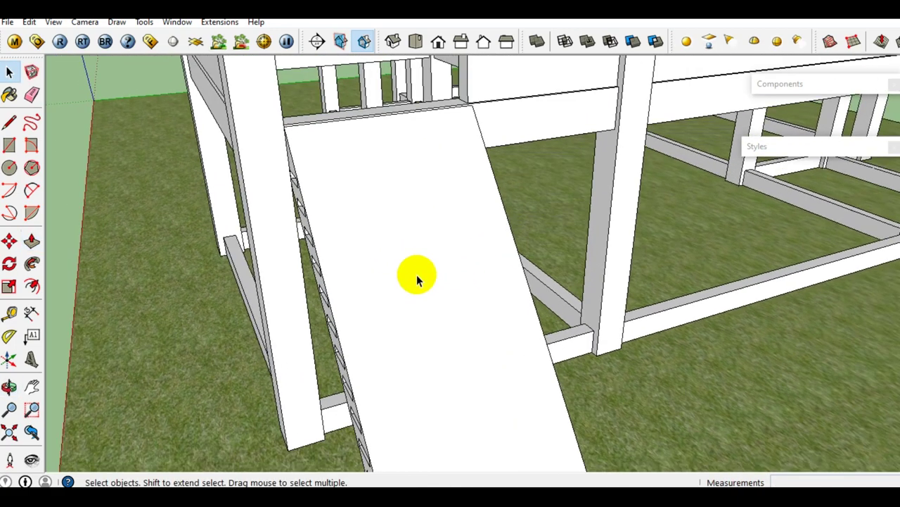
pyautogui.click(415, 274)
pyautogui.press('Delete')
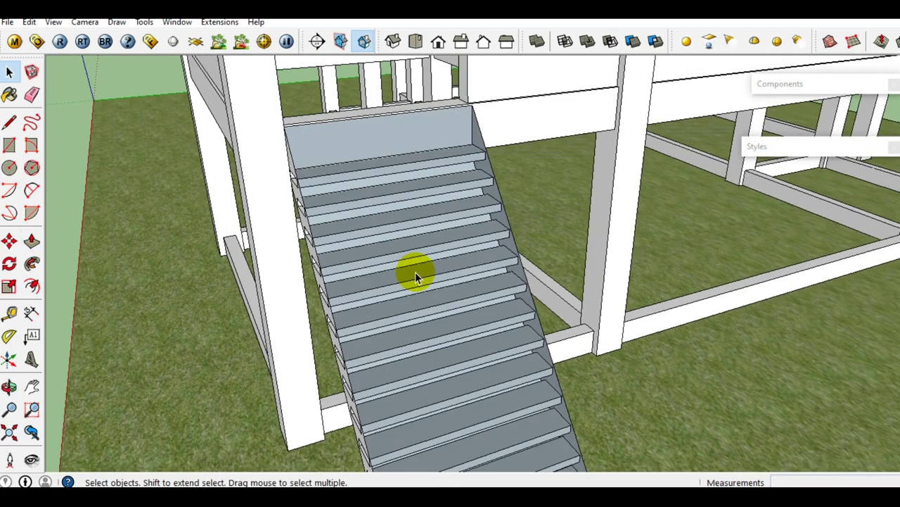
pyautogui.moveTo(373, 285)
pyautogui.mouseDown(button='middle')
pyautogui.moveTo(647, 216)
pyautogui.moveTo(647, 245)
pyautogui.moveTo(678, 243)
pyautogui.mouseUp(button='middle')
pyautogui.click(710, 273)
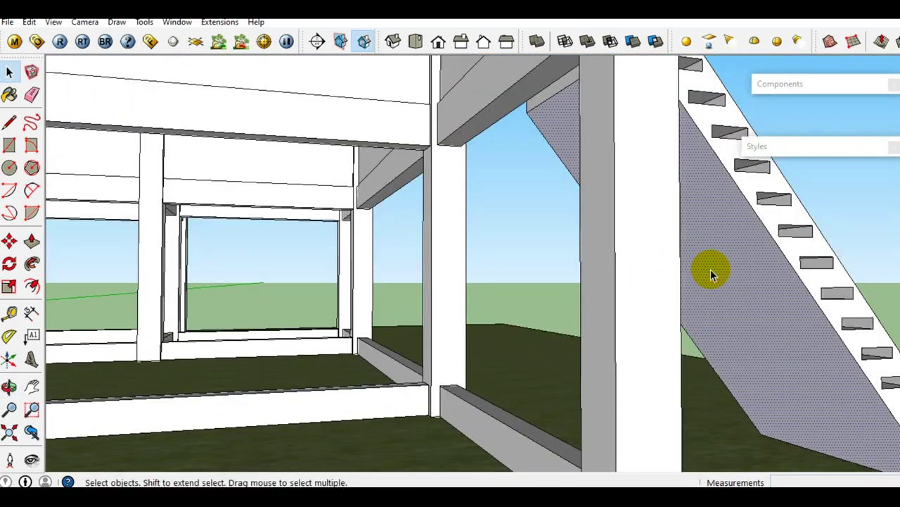
pyautogui.press('Delete')
pyautogui.moveTo(716, 269)
pyautogui.mouseDown(button='middle')
pyautogui.moveTo(613, 297)
pyautogui.moveTo(411, 325)
pyautogui.mouseUp(button='middle')
pyautogui.scroll(-3, 410, 322)
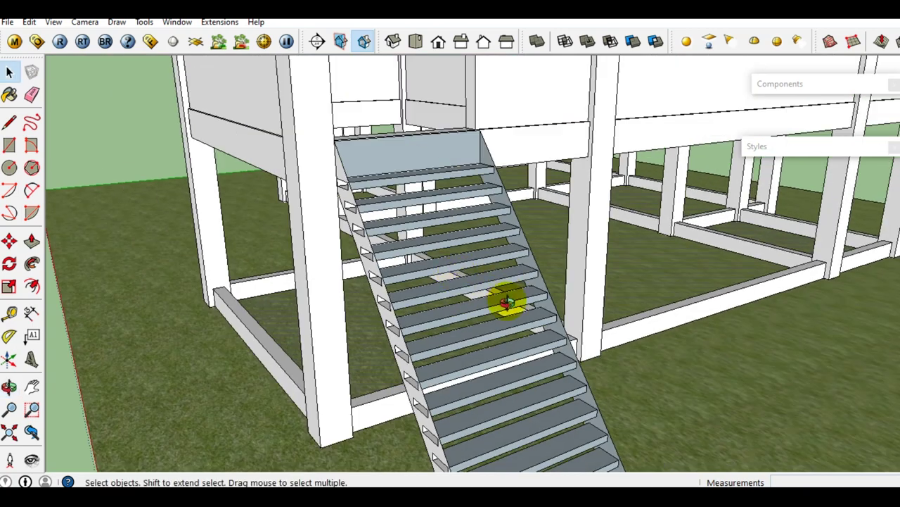
pyautogui.moveTo(507, 302); pyautogui.dragTo(446, 316, button='middle')
pyautogui.scroll(3, 352, 304)
pyautogui.scroll(-3, 352, 304)
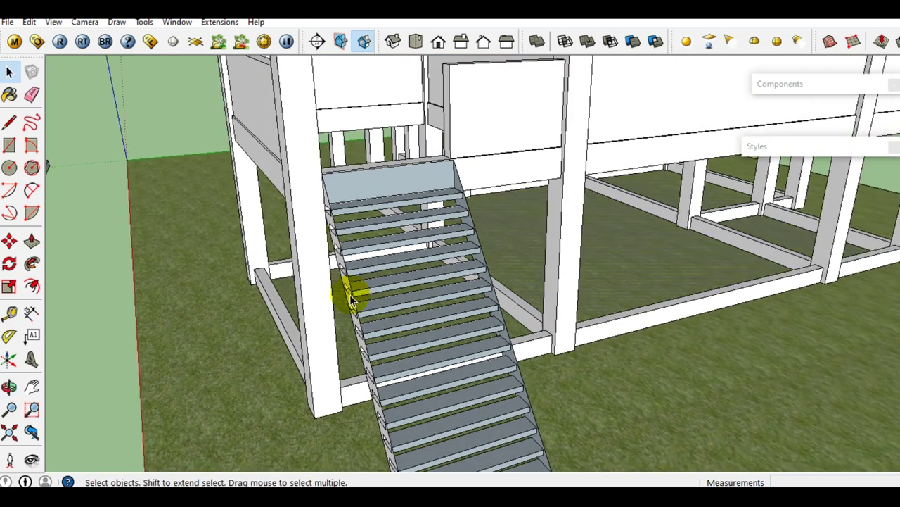
pyautogui.scroll(2, 352, 299)
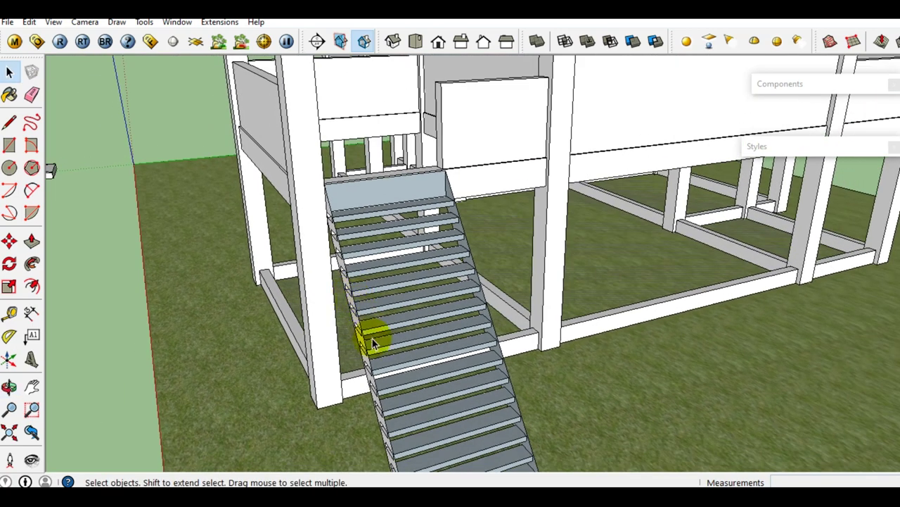
pyautogui.scroll(-3, 398, 234)
pyautogui.scroll(3, 396, 242)
pyautogui.scroll(1, 400, 257)
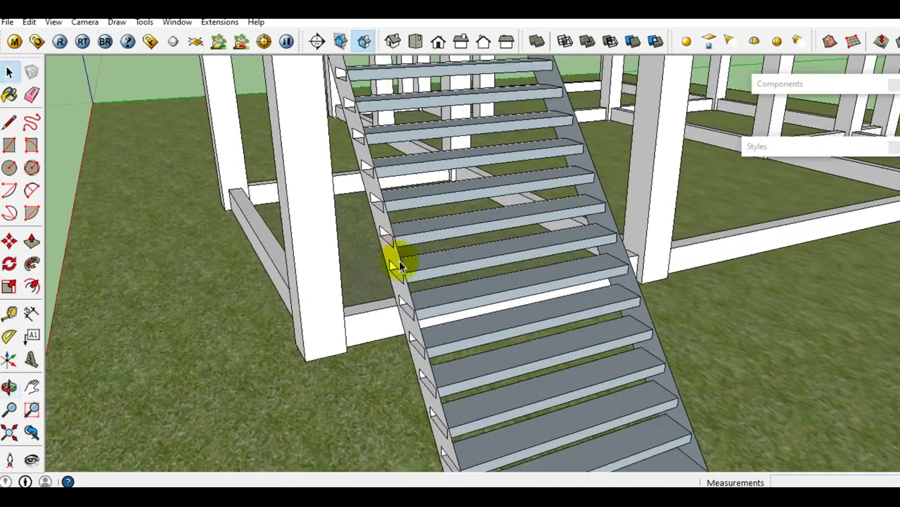
pyautogui.moveTo(401, 257); pyautogui.dragTo(436, 208, button='middle')
pyautogui.scroll(2, 438, 207)
# Push the left stair stringer's face outward by 30mm
pyautogui.click(469, 267)
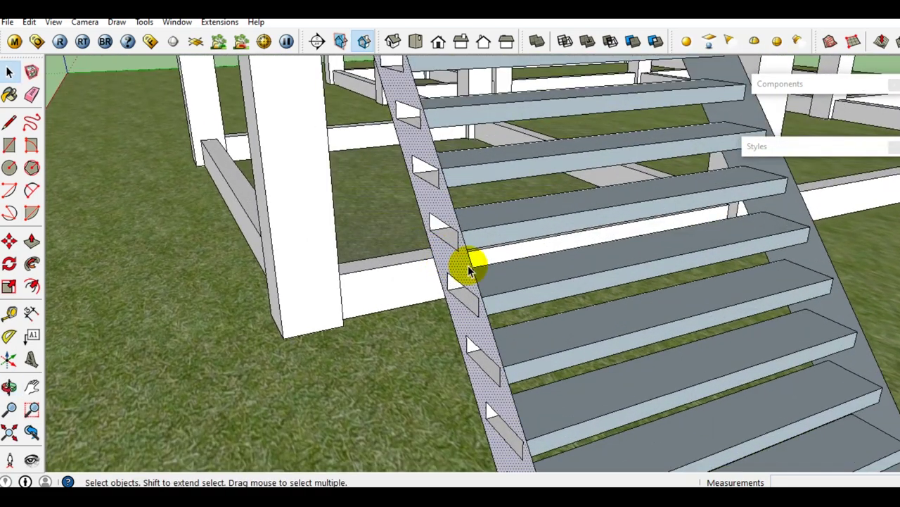
pyautogui.press('p')
pyautogui.moveTo(461, 266); pyautogui.dragTo(447, 276)
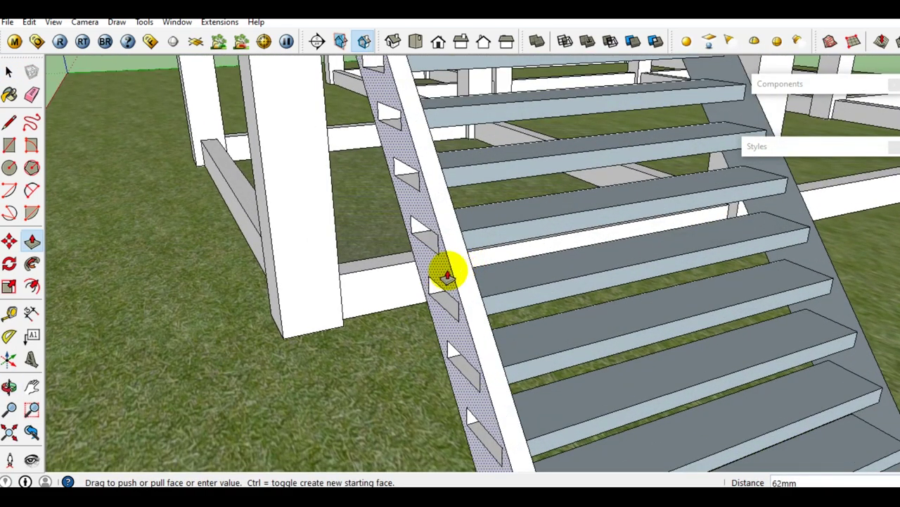
pyautogui.moveTo(447, 276)
pyautogui.mouseDown(button='middle')
pyautogui.moveTo(451, 294)
pyautogui.moveTo(465, 289)
pyautogui.mouseUp(button='middle')
pyautogui.click(465, 289)
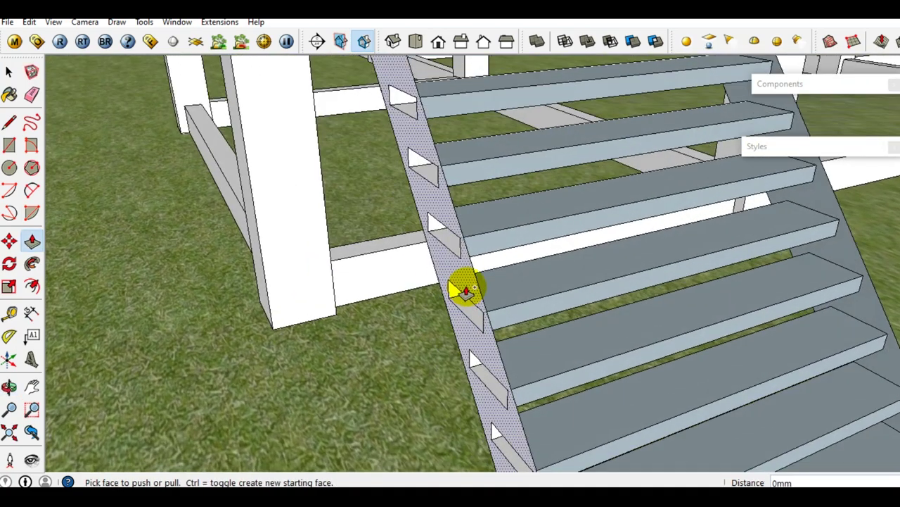
pyautogui.moveTo(457, 289); pyautogui.dragTo(443, 296)
pyautogui.write('30')
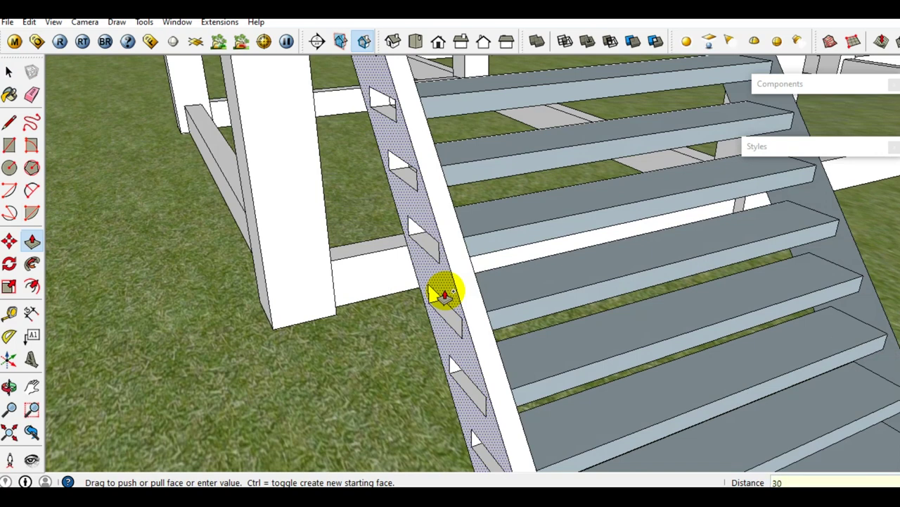
pyautogui.write('mm')
pyautogui.press('Return')
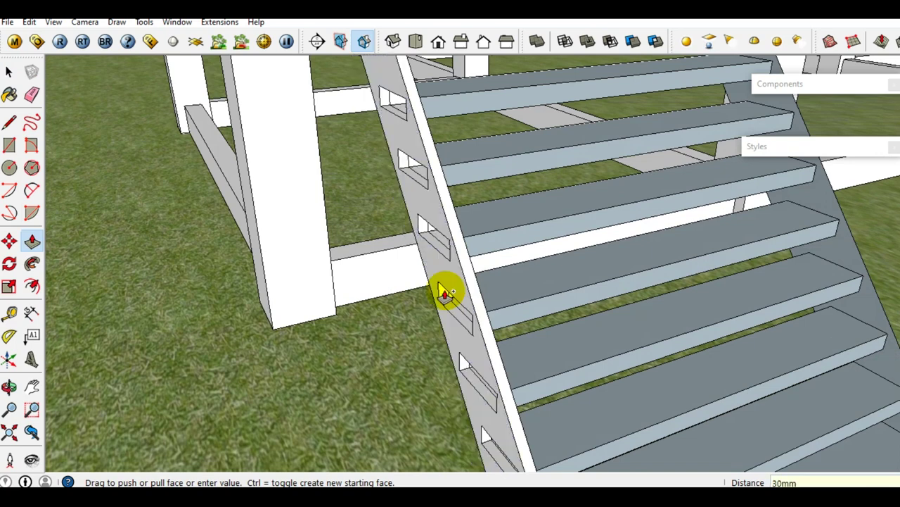
# Push another stringer face outward by 50mm
pyautogui.moveTo(451, 289)
pyautogui.mouseDown()
pyautogui.moveTo(442, 292)
pyautogui.moveTo(454, 287)
pyautogui.mouseUp()
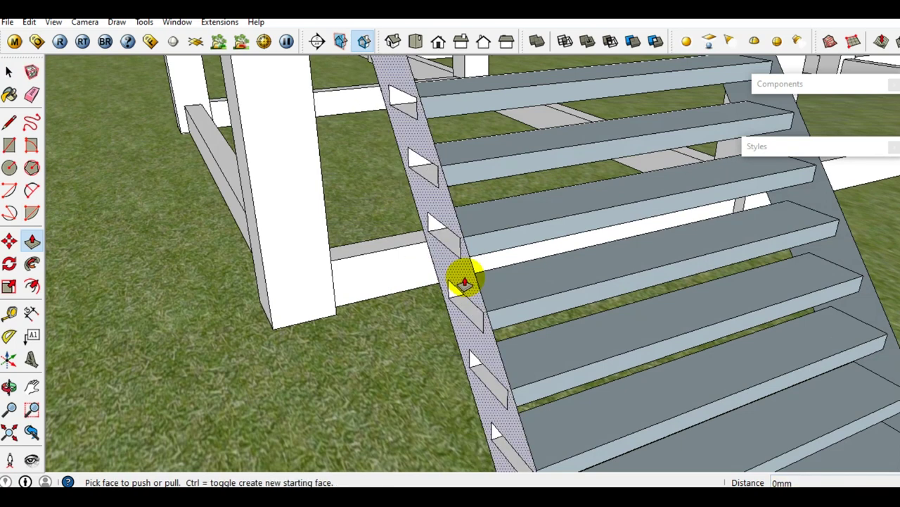
pyautogui.moveTo(468, 284); pyautogui.dragTo(439, 295)
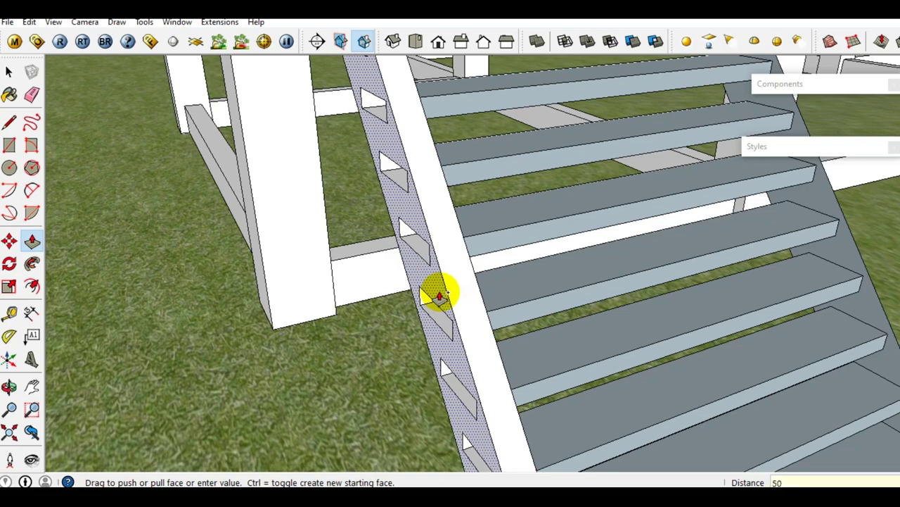
pyautogui.press('Return')
pyautogui.press('o')
pyautogui.moveTo(439, 294); pyautogui.dragTo(408, 279)
pyautogui.press('space')
pyautogui.moveTo(408, 280)
pyautogui.mouseDown(button='middle')
pyautogui.moveTo(406, 326)
pyautogui.moveTo(347, 201)
pyautogui.moveTo(285, 259)
pyautogui.moveTo(418, 281)
pyautogui.mouseUp(button='middle')
# Thicken the outer stringer face on the other side of the stairs by 50mm
pyautogui.press('p')
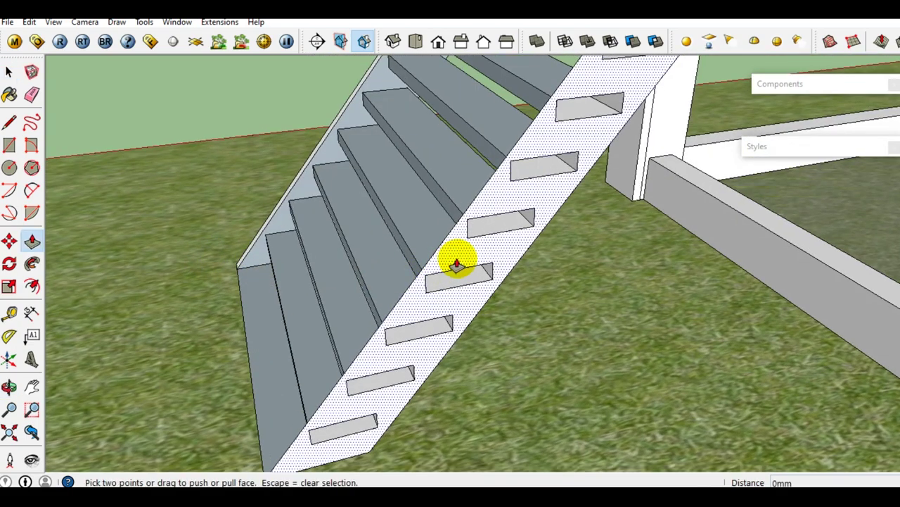
pyautogui.click(457, 263)
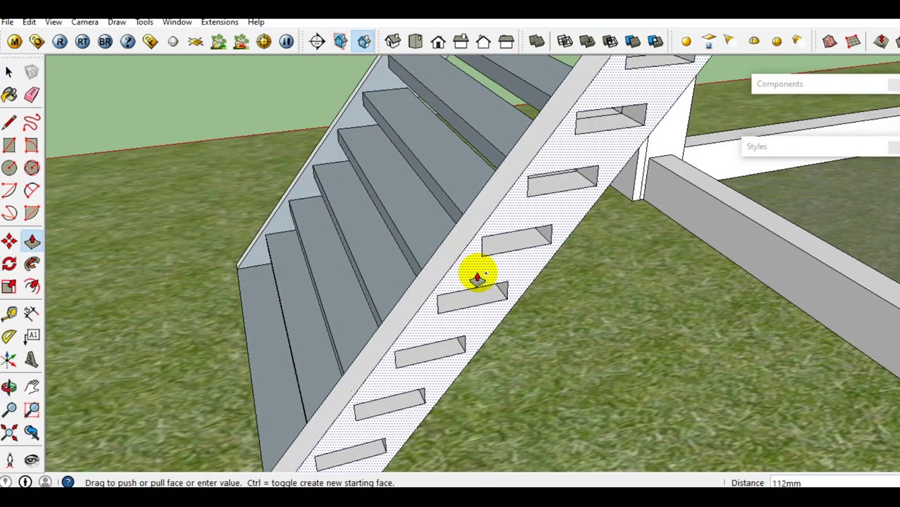
pyautogui.write('50')
pyautogui.click(478, 277)
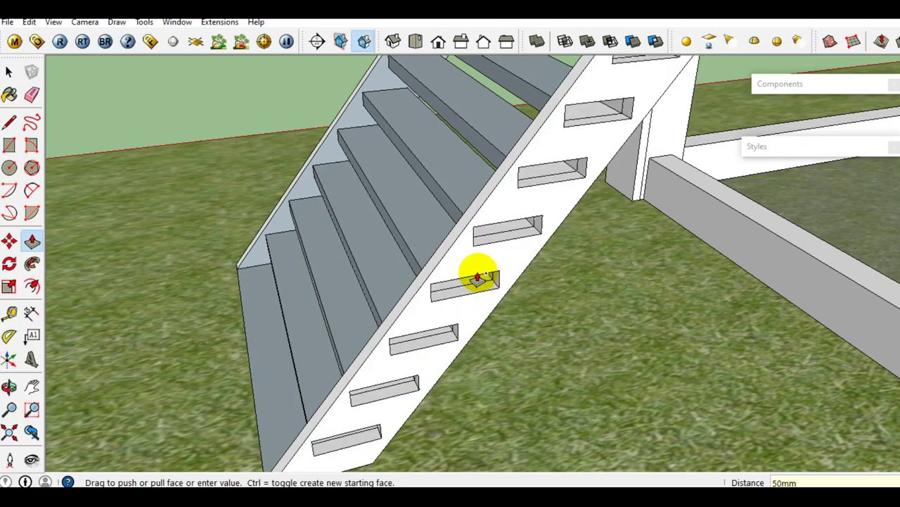
pyautogui.press('space')
pyautogui.moveTo(477, 277)
pyautogui.mouseDown(button='middle')
pyautogui.moveTo(466, 306)
pyautogui.moveTo(557, 200)
pyautogui.moveTo(539, 225)
pyautogui.mouseUp(button='middle')
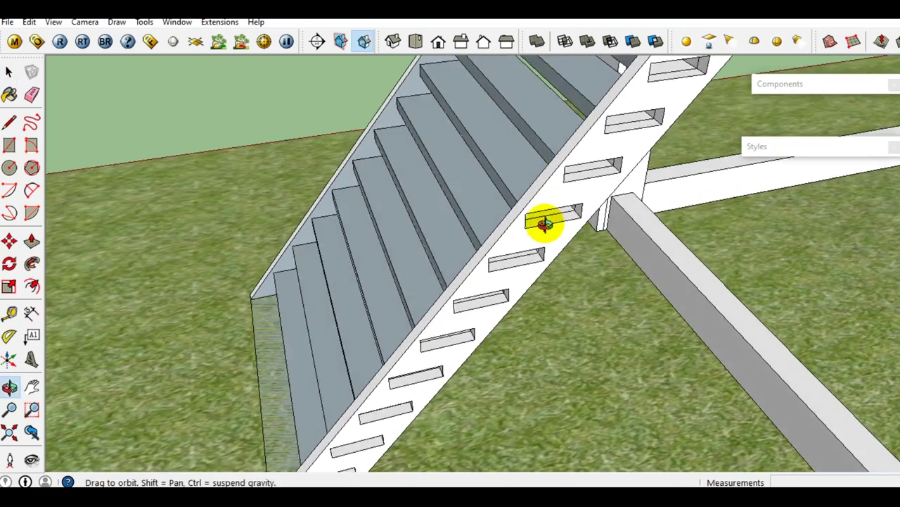
pyautogui.scroll(2, 542, 224)
pyautogui.scroll(2, 545, 223)
pyautogui.scroll(1, 545, 223)
# Close a slot opening with a line and copy the new face into the slot above
pyautogui.press('l')
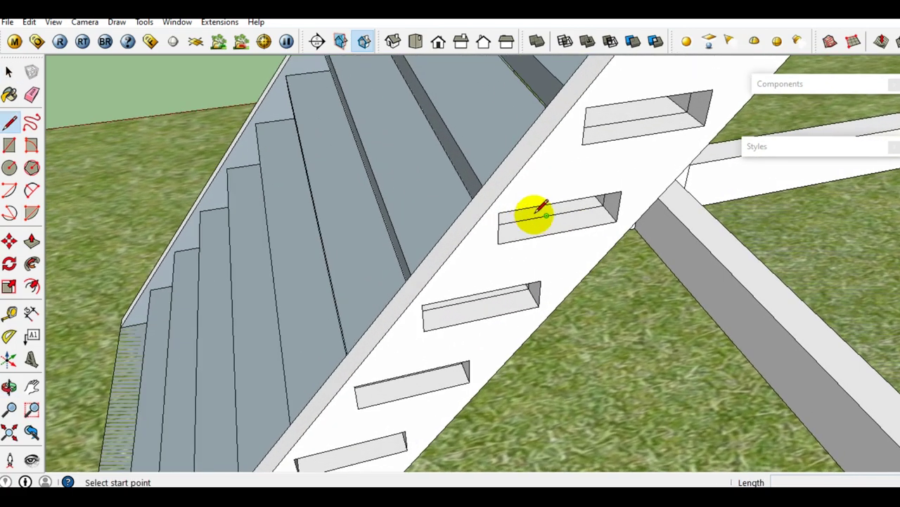
pyautogui.click(621, 190)
pyautogui.press('space')
pyautogui.click(567, 224)
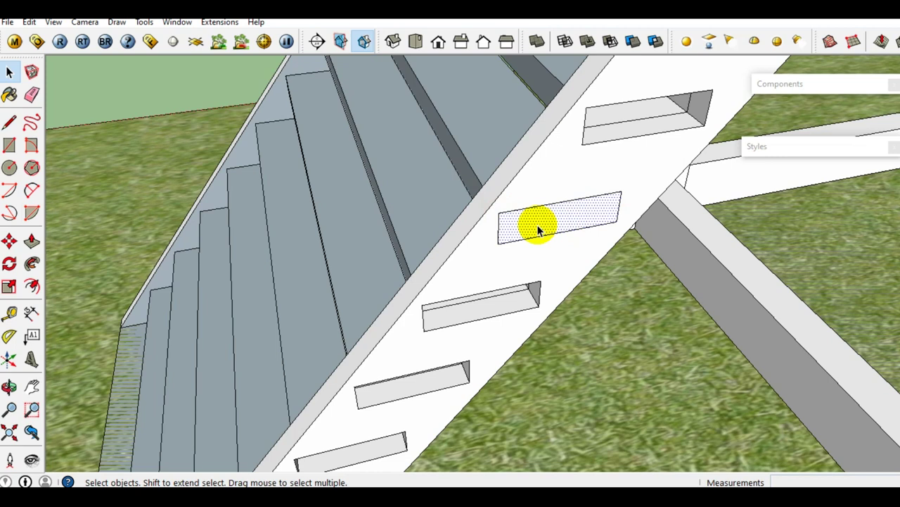
pyautogui.press('m')
pyautogui.keyDown('ctrl'); pyautogui.moveTo(514, 221); pyautogui.dragTo(582, 143); pyautogui.keyUp('ctrl')
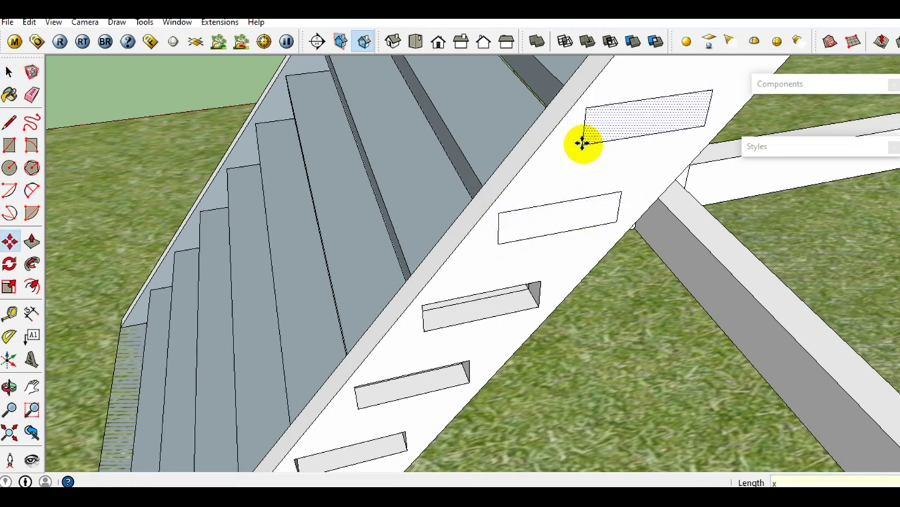
pyautogui.scroll(-3, 573, 171)
pyautogui.press('space')
pyautogui.moveTo(589, 147); pyautogui.dragTo(527, 262, button='middle')
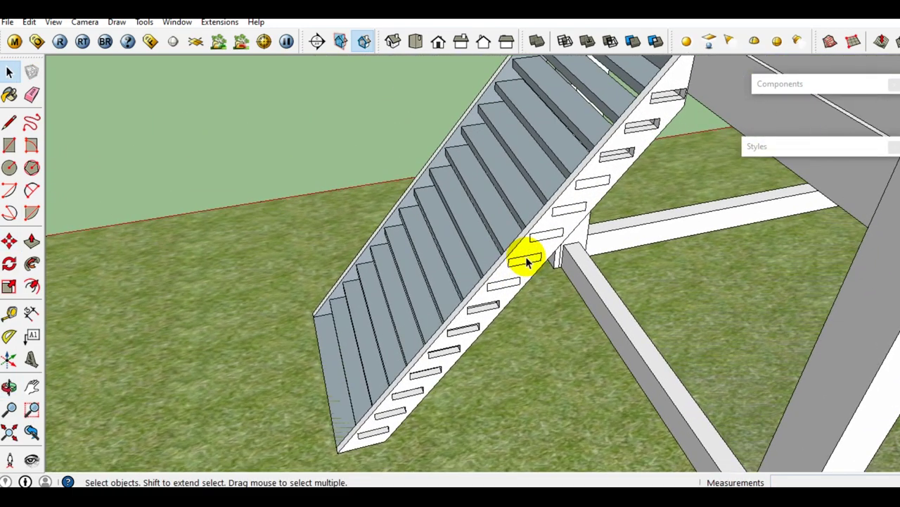
pyautogui.scroll(2, 518, 273)
pyautogui.scroll(1, 518, 256)
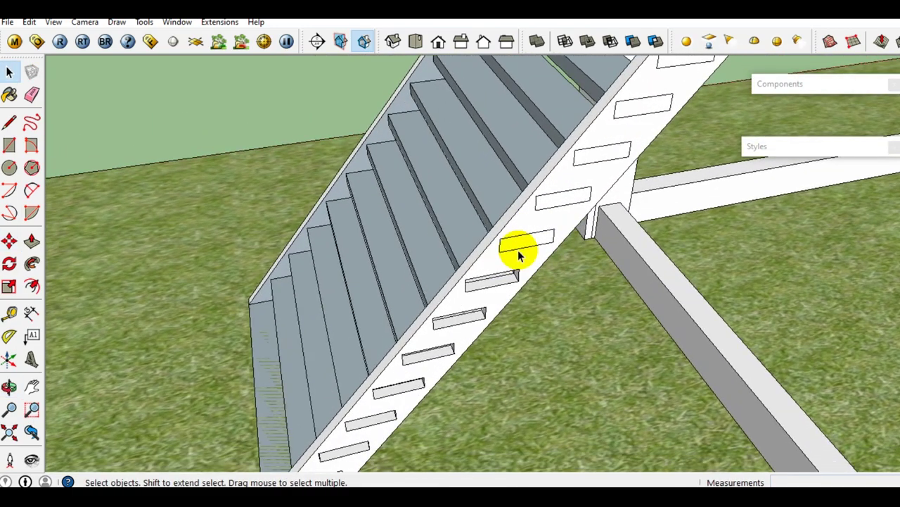
pyautogui.scroll(3, 493, 295)
pyautogui.moveTo(458, 305)
pyautogui.mouseDown(button='middle')
pyautogui.moveTo(467, 346)
pyautogui.moveTo(488, 282)
pyautogui.moveTo(458, 314)
pyautogui.mouseUp(button='middle')
# Draw lines across two more slot openings and delete the faces filling them
pyautogui.press('l')
pyautogui.scroll(2, 382, 305)
pyautogui.scroll(1, 371, 283)
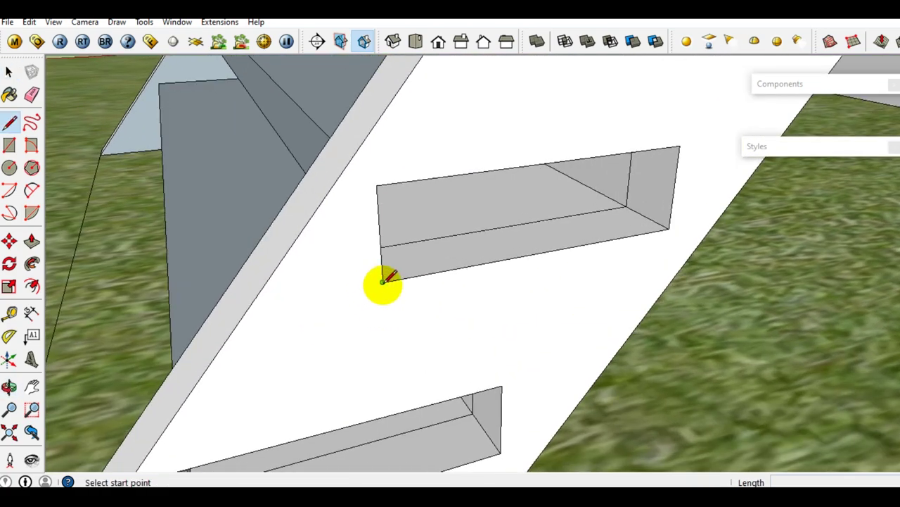
pyautogui.click(382, 281)
pyautogui.click(669, 229)
pyautogui.press('space')
pyautogui.click(591, 221)
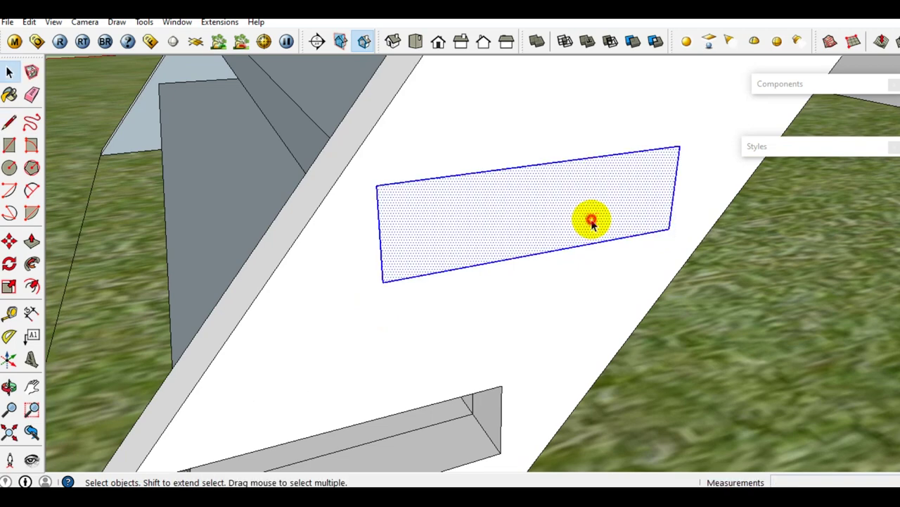
pyautogui.press('Delete')
pyautogui.moveTo(585, 223)
pyautogui.mouseDown(button='middle')
pyautogui.moveTo(539, 241)
pyautogui.moveTo(438, 345)
pyautogui.mouseUp(button='middle')
pyautogui.press('l')
pyautogui.scroll(2, 437, 344)
pyautogui.click(395, 325)
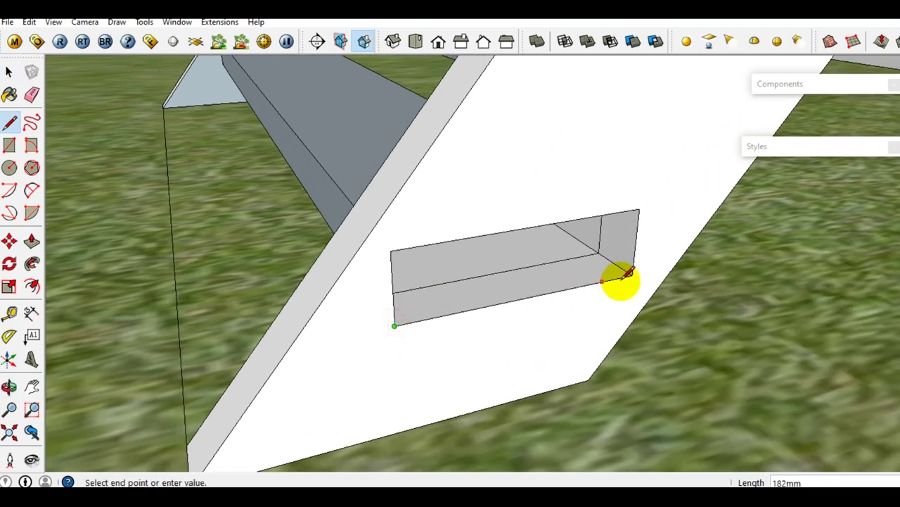
pyautogui.press('space')
pyautogui.click(556, 272)
pyautogui.moveTo(556, 272)
pyautogui.mouseDown(button='middle')
pyautogui.moveTo(542, 265)
pyautogui.moveTo(527, 321)
pyautogui.moveTo(498, 301)
pyautogui.moveTo(442, 305)
pyautogui.moveTo(493, 318)
pyautogui.moveTo(469, 304)
pyautogui.moveTo(509, 266)
pyautogui.moveTo(498, 401)
pyautogui.moveTo(565, 328)
pyautogui.moveTo(621, 213)
pyautogui.moveTo(683, 191)
pyautogui.moveTo(674, 217)
pyautogui.moveTo(672, 191)
pyautogui.moveTo(557, 176)
pyautogui.moveTo(548, 235)
pyautogui.moveTo(521, 185)
pyautogui.mouseUp(button='middle')
pyautogui.press('Delete')
# Erase the hatched faces under the stairs and behind the top tread
pyautogui.press('e')
pyautogui.click(460, 312)
pyautogui.press('space')
pyautogui.press('e')
pyautogui.click(672, 190)
pyautogui.press('space')
pyautogui.press('e')
pyautogui.scroll(1, 521, 184)
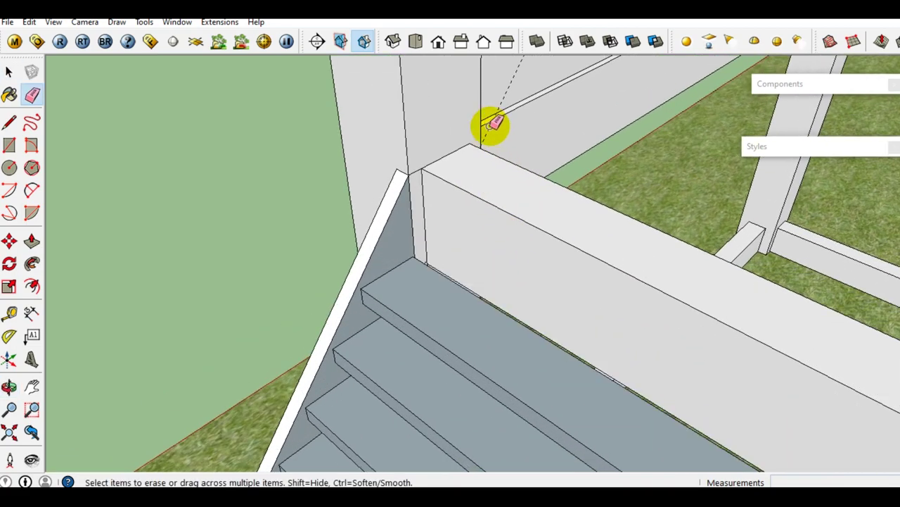
pyautogui.press('space')
pyautogui.scroll(-3, 501, 162)
pyautogui.moveTo(511, 194)
pyautogui.mouseDown(button='middle')
pyautogui.moveTo(570, 203)
pyautogui.moveTo(537, 254)
pyautogui.mouseUp(button='middle')
# Group all the staircase geometry into a single object
pyautogui.scroll(1, 535, 256)
pyautogui.tripleClick(534, 257)
pyautogui.rightClick(534, 257)
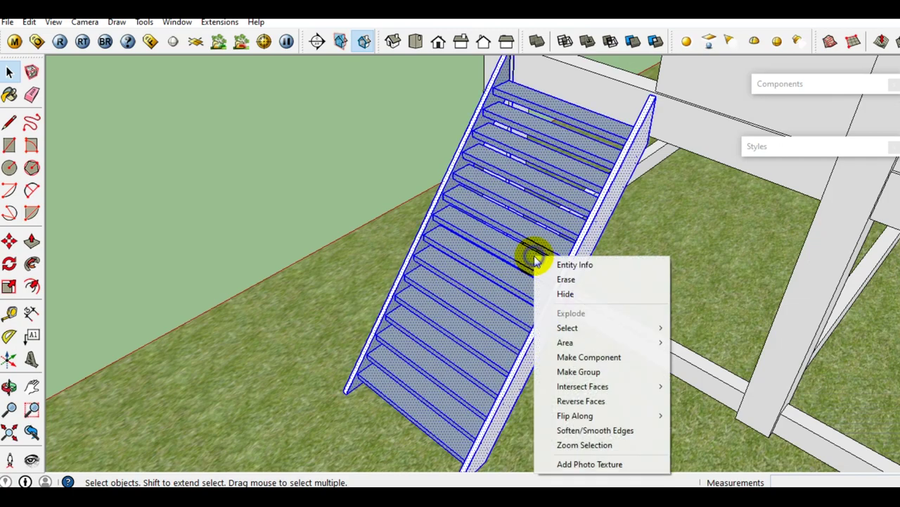
pyautogui.click(597, 375)
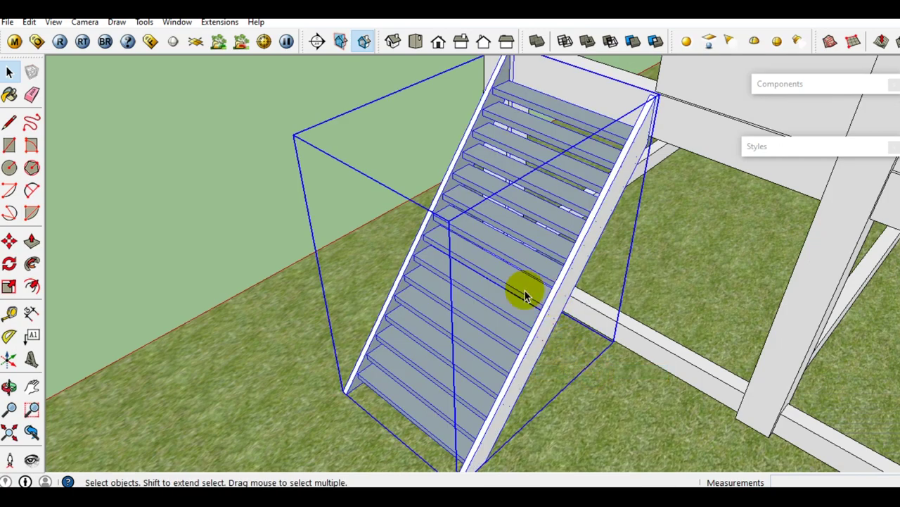
pyautogui.moveTo(542, 299); pyautogui.dragTo(647, 296, button='middle')
pyautogui.scroll(-3, 477, 277)
pyautogui.moveTo(476, 277)
pyautogui.mouseDown(button='middle')
pyautogui.moveTo(766, 298)
pyautogui.moveTo(574, 367)
pyautogui.mouseUp(button='middle')
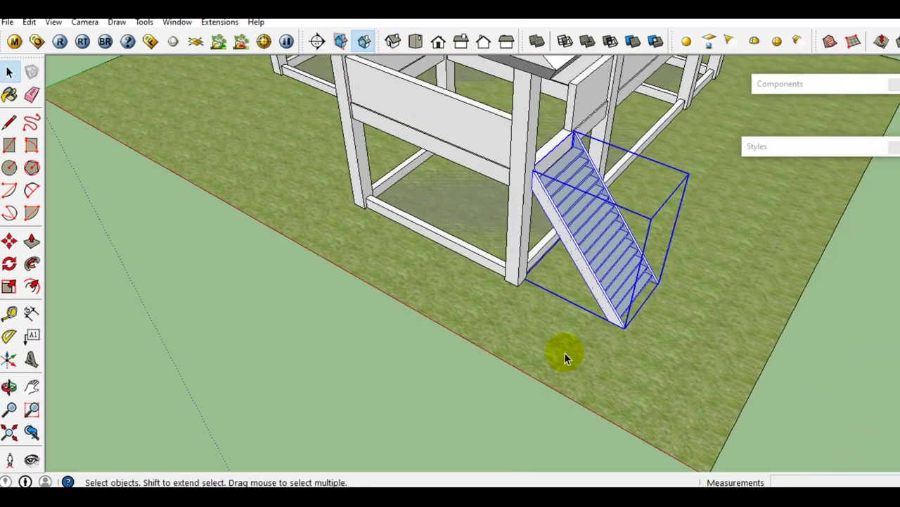
pyautogui.scroll(-3, 703, 373)
pyautogui.click(794, 378)
# Lock the front wall panel, then hide it to expose the interior framing
pyautogui.moveTo(794, 377)
pyautogui.mouseDown(button='middle')
pyautogui.moveTo(684, 318)
pyautogui.moveTo(715, 298)
pyautogui.moveTo(708, 263)
pyautogui.moveTo(603, 161)
pyautogui.moveTo(546, 293)
pyautogui.moveTo(695, 177)
pyautogui.moveTo(504, 173)
pyautogui.moveTo(434, 201)
pyautogui.moveTo(557, 221)
pyautogui.moveTo(442, 269)
pyautogui.moveTo(519, 242)
pyautogui.moveTo(547, 218)
pyautogui.mouseUp(button='middle')
pyautogui.scroll(3, 442, 269)
pyautogui.scroll(2, 442, 270)
pyautogui.scroll(-2, 549, 208)
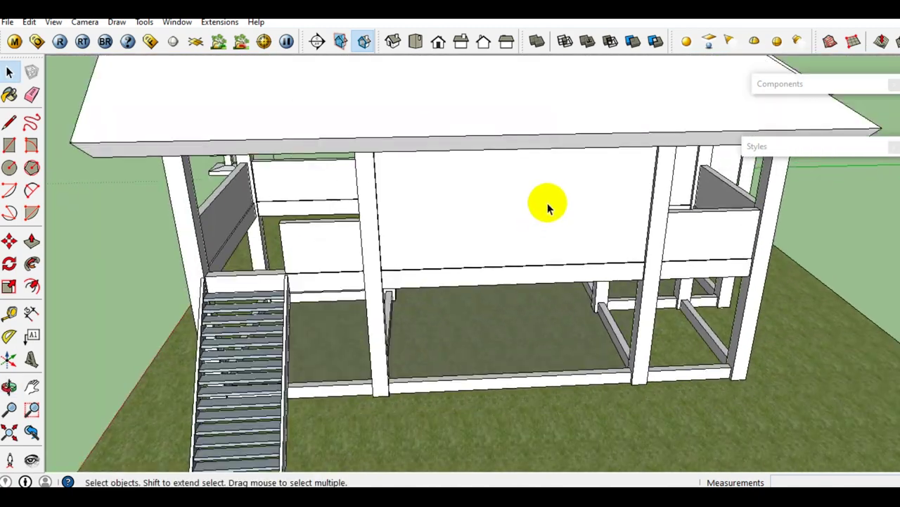
pyautogui.rightClick(550, 197)
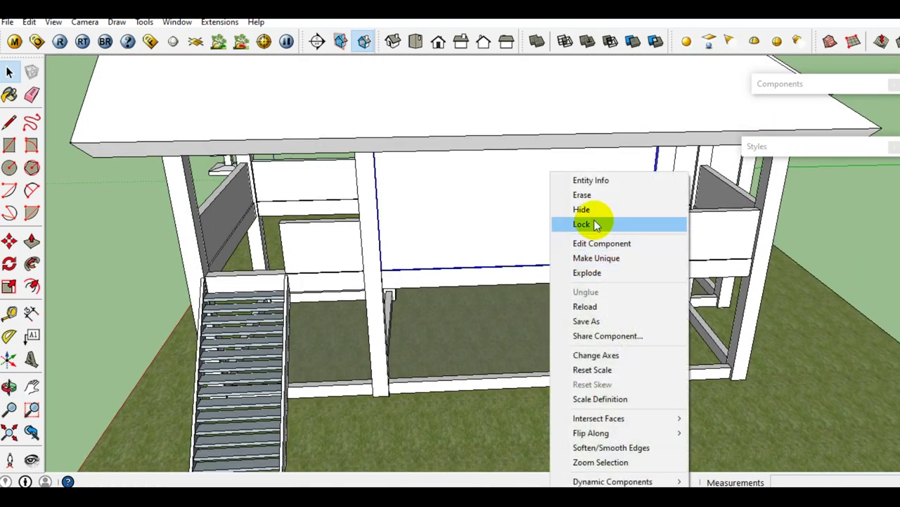
pyautogui.click(595, 223)
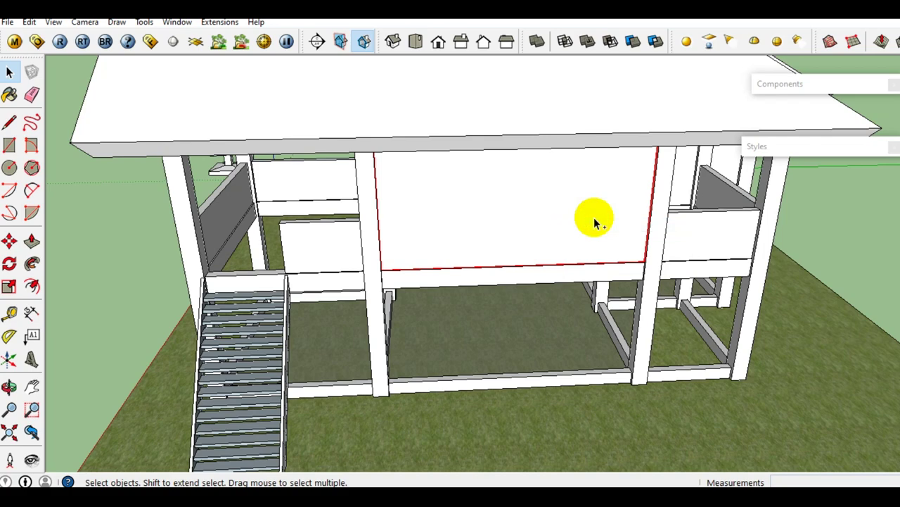
pyautogui.rightClick(560, 227)
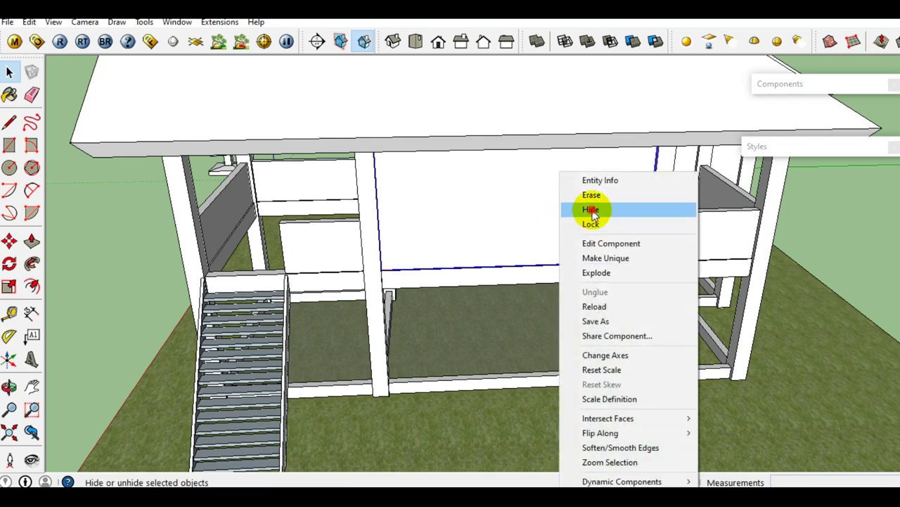
pyautogui.click(586, 207)
pyautogui.moveTo(539, 223)
pyautogui.mouseDown(button='middle')
pyautogui.moveTo(478, 232)
pyautogui.moveTo(576, 222)
pyautogui.mouseUp(button='middle')
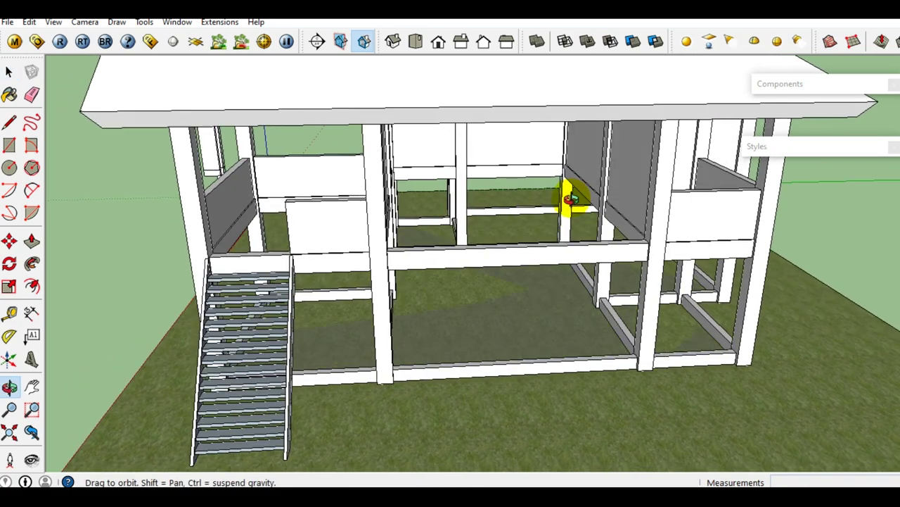
pyautogui.scroll(-5, 576, 224)
pyautogui.moveTo(556, 209)
pyautogui.mouseDown(button='middle')
pyautogui.moveTo(679, 256)
pyautogui.moveTo(589, 276)
pyautogui.mouseUp(button='middle')
pyautogui.moveTo(508, 231)
pyautogui.mouseDown(button='middle')
pyautogui.moveTo(664, 319)
pyautogui.moveTo(544, 306)
pyautogui.mouseUp(button='middle')
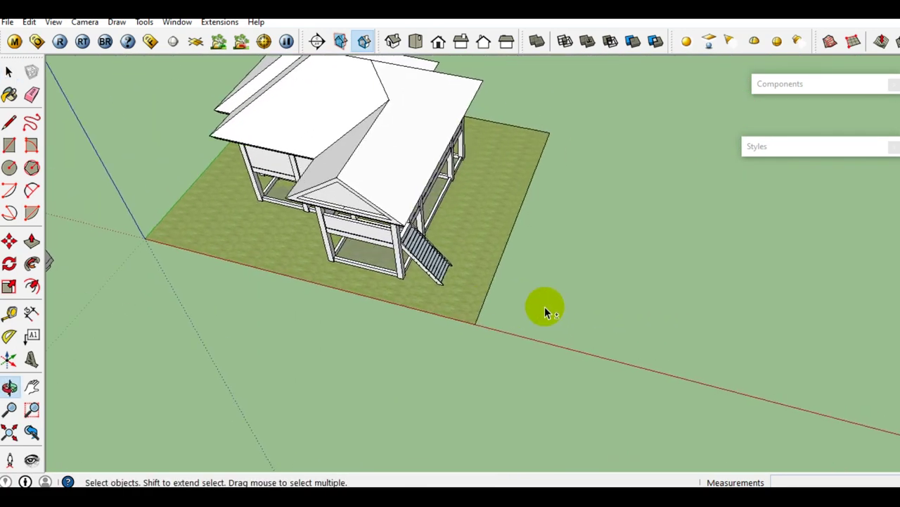
# Finish drawing the grey ground rectangle with the Rectangle tool
pyautogui.scroll(-2, 544, 306)
pyautogui.press('r')
pyautogui.scroll(-2, 510, 320)
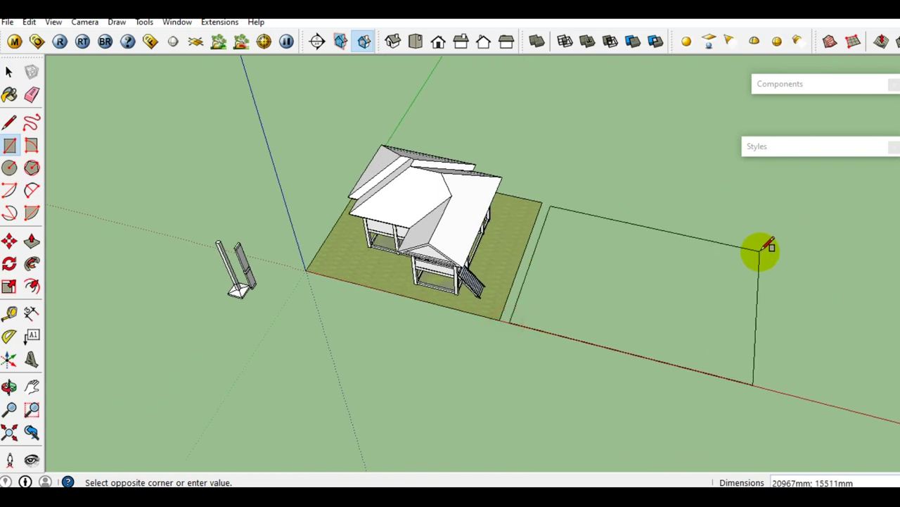
pyautogui.click(772, 245)
pyautogui.press('space')
# Make the rectangle's face and edges into a group
pyautogui.scroll(2, 710, 298)
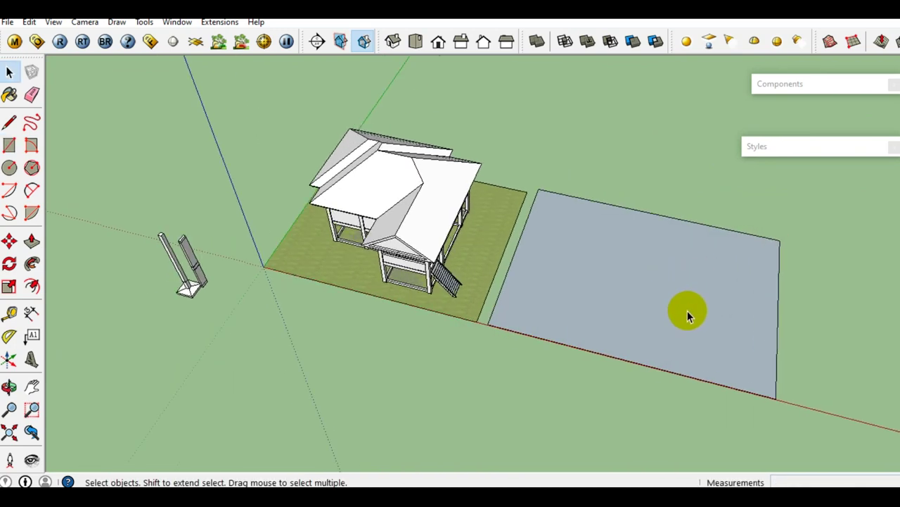
pyautogui.moveTo(687, 310); pyautogui.dragTo(629, 258, button='middle')
pyautogui.scroll(2, 615, 261)
pyautogui.doubleClick(614, 261)
pyautogui.rightClick(615, 261)
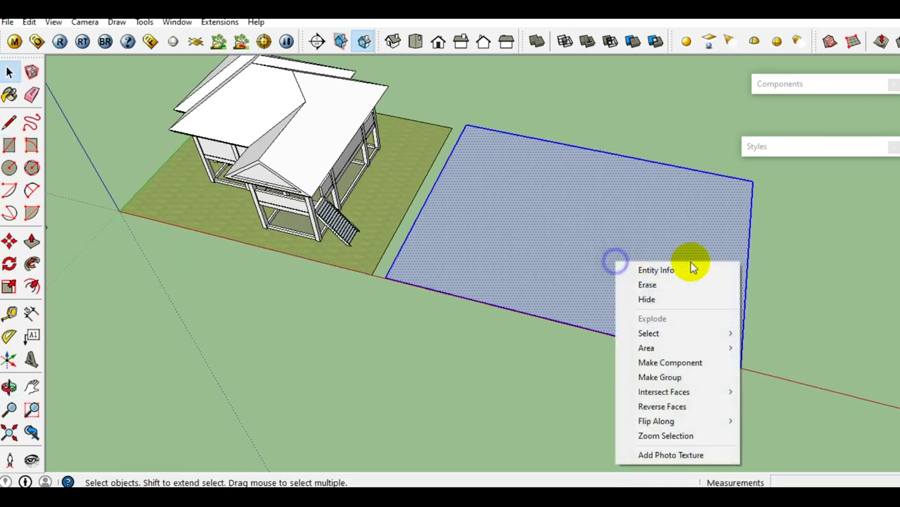
pyautogui.click(661, 377)
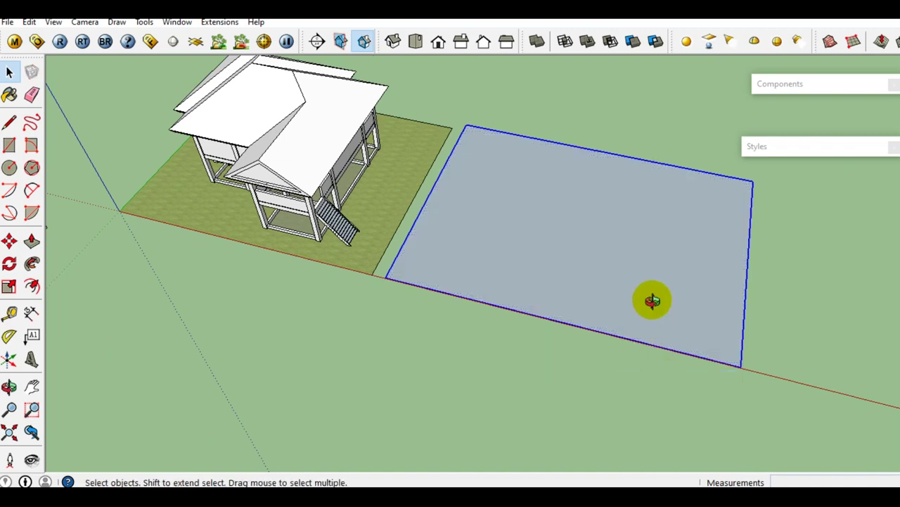
pyautogui.keyDown('shift'); pyautogui.moveTo(652, 300); pyautogui.dragTo(677, 300, button='middle'); pyautogui.keyUp('shift')
# Move the grouped rectangle underneath the house, just above the grass
pyautogui.press('m')
pyautogui.scroll(2, 677, 300)
pyautogui.scroll(1, 702, 312)
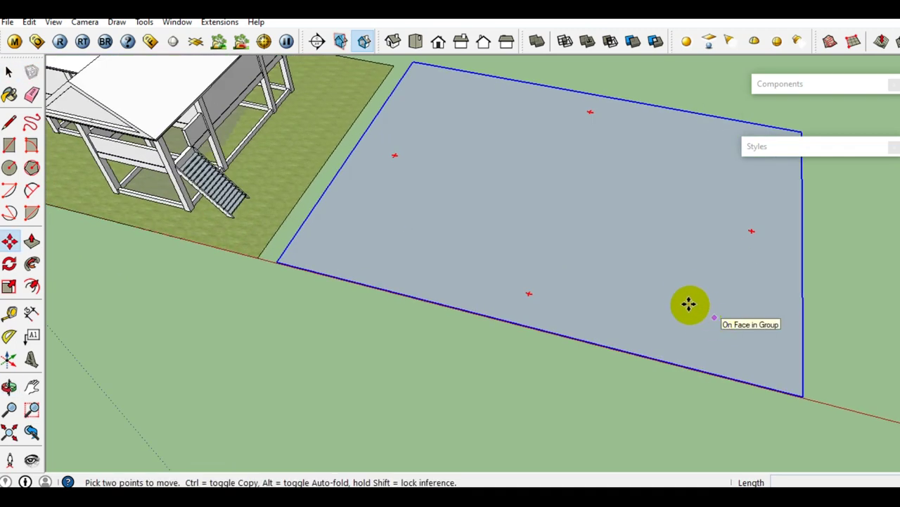
pyautogui.click(695, 300)
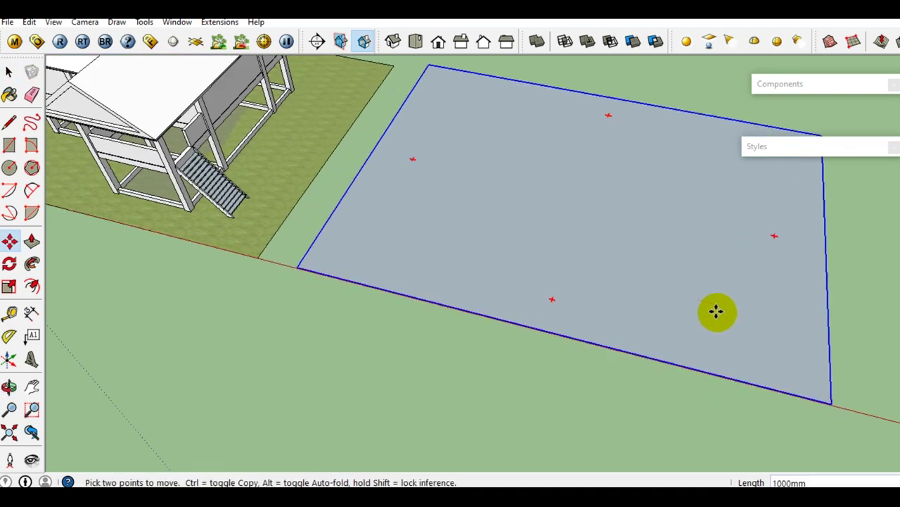
pyautogui.scroll(-3, 761, 296)
pyautogui.moveTo(623, 298); pyautogui.dragTo(533, 249, button='middle')
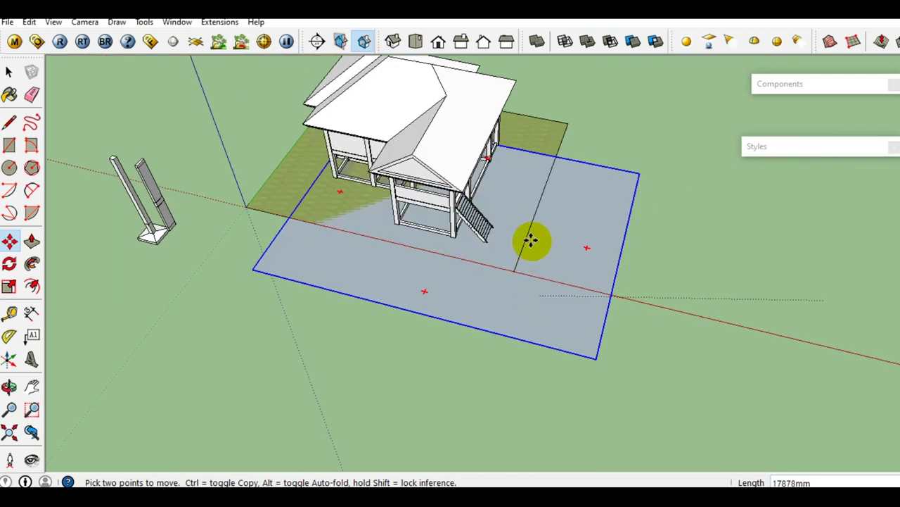
pyautogui.scroll(2, 532, 249)
pyautogui.moveTo(589, 203); pyautogui.dragTo(645, 253, button='middle')
pyautogui.scroll(2, 539, 246)
pyautogui.scroll(1, 543, 246)
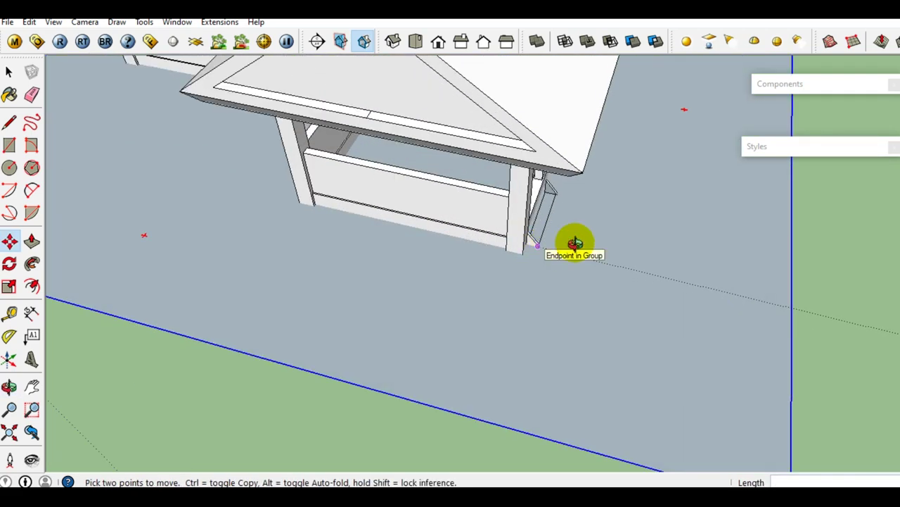
pyautogui.scroll(2, 599, 199)
pyautogui.scroll(1, 581, 197)
pyautogui.scroll(1, 582, 196)
pyautogui.moveTo(577, 192); pyautogui.dragTo(535, 182, button='middle')
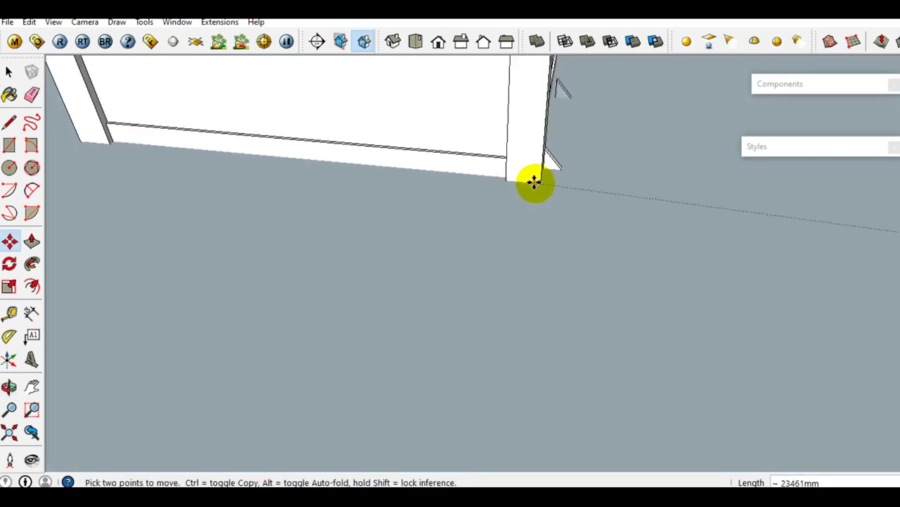
pyautogui.press('space')
# Orbit around the house to check the slab from the porch side
pyautogui.scroll(-4, 535, 181)
pyautogui.moveTo(629, 168)
pyautogui.mouseDown(button='middle')
pyautogui.moveTo(636, 222)
pyautogui.moveTo(581, 291)
pyautogui.moveTo(489, 269)
pyautogui.mouseUp(button='middle')
pyautogui.scroll(2, 635, 221)
pyautogui.scroll(-3, 635, 221)
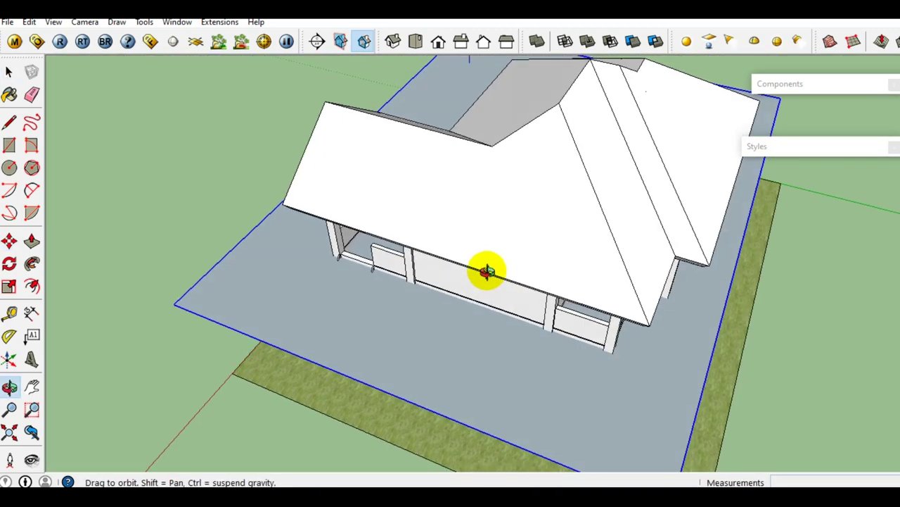
pyautogui.scroll(2, 547, 306)
pyautogui.scroll(-2, 548, 306)
pyautogui.moveTo(579, 306); pyautogui.dragTo(704, 316, button='middle')
pyautogui.scroll(2, 563, 319)
pyautogui.scroll(-2, 564, 319)
pyautogui.moveTo(564, 318); pyautogui.dragTo(627, 316, button='middle')
pyautogui.scroll(2, 590, 319)
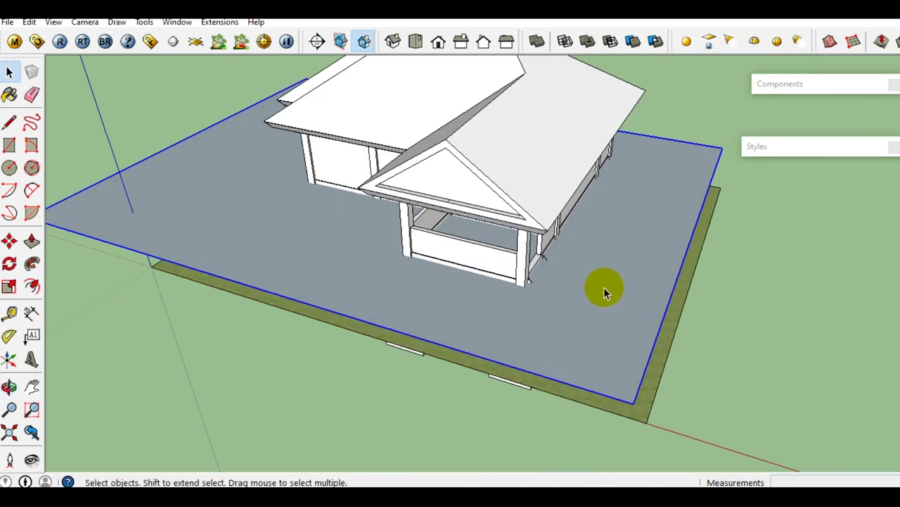
# Open the ground group for editing and select its face
pyautogui.doubleClick(607, 288)
pyautogui.click(610, 288)
pyautogui.rightClick(610, 289)
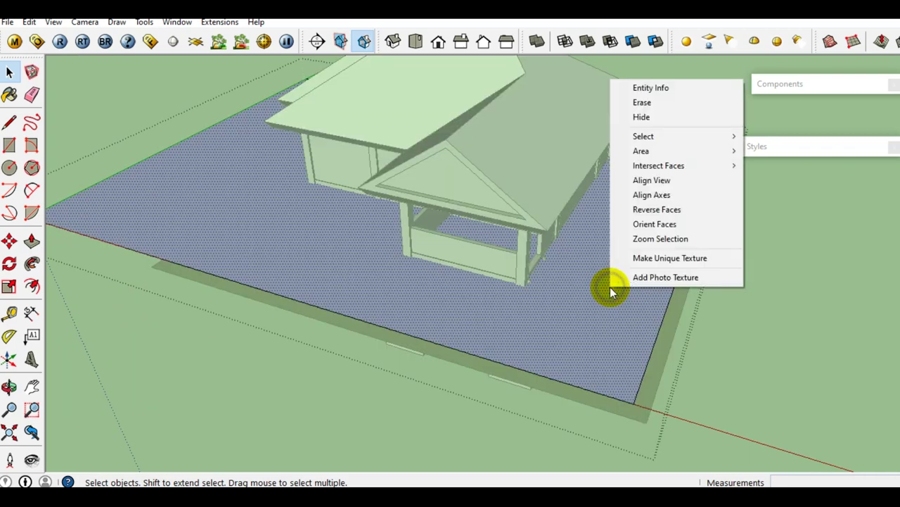
pyautogui.moveTo(658, 165)
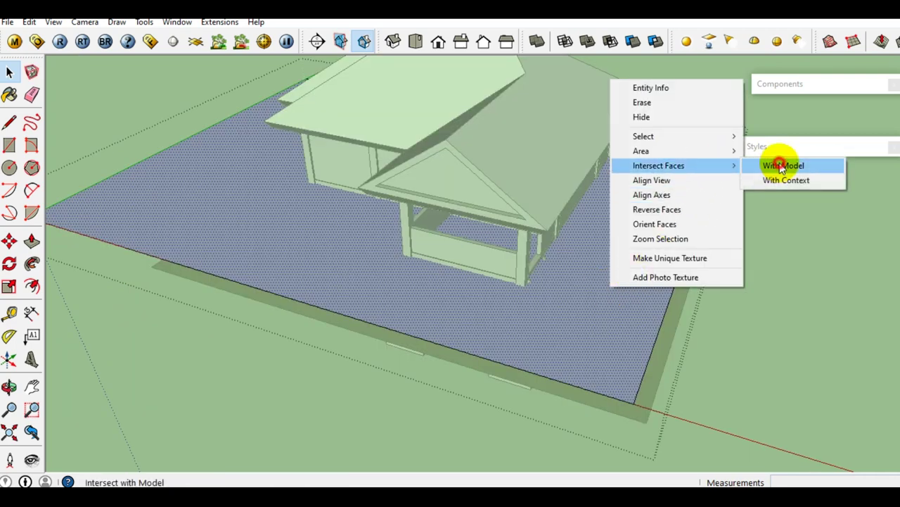
# Intersect the ground face with the house model to trace the floor plan
pyautogui.click(781, 165)
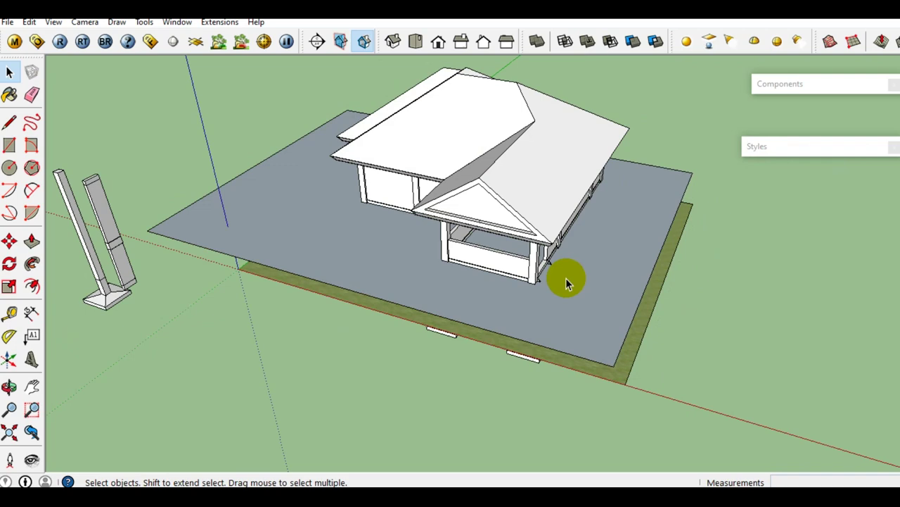
pyautogui.click(565, 278)
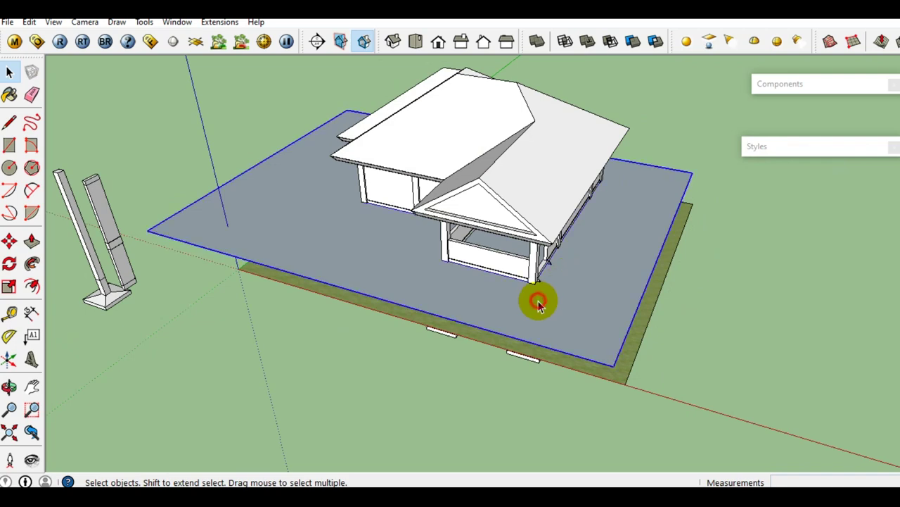
pyautogui.moveTo(539, 301); pyautogui.dragTo(534, 322, button='middle')
# Move the ground plane with the traced plan beside the house
pyautogui.press('m')
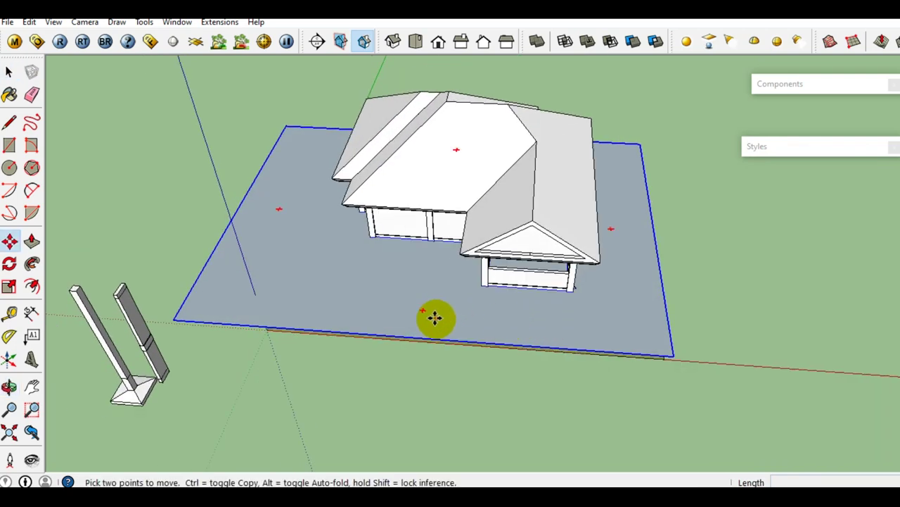
pyautogui.click(434, 316)
pyautogui.click(776, 326)
pyautogui.moveTo(776, 326)
pyautogui.mouseDown(button='middle')
pyautogui.moveTo(432, 290)
pyautogui.moveTo(559, 308)
pyautogui.mouseUp(button='middle')
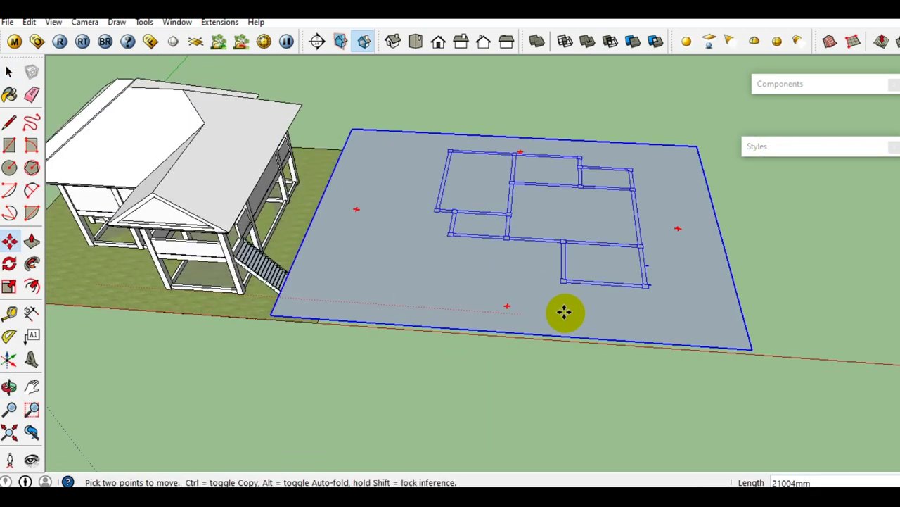
pyautogui.click(693, 320)
pyautogui.moveTo(634, 314); pyautogui.dragTo(568, 295, button='middle')
pyautogui.press('space')
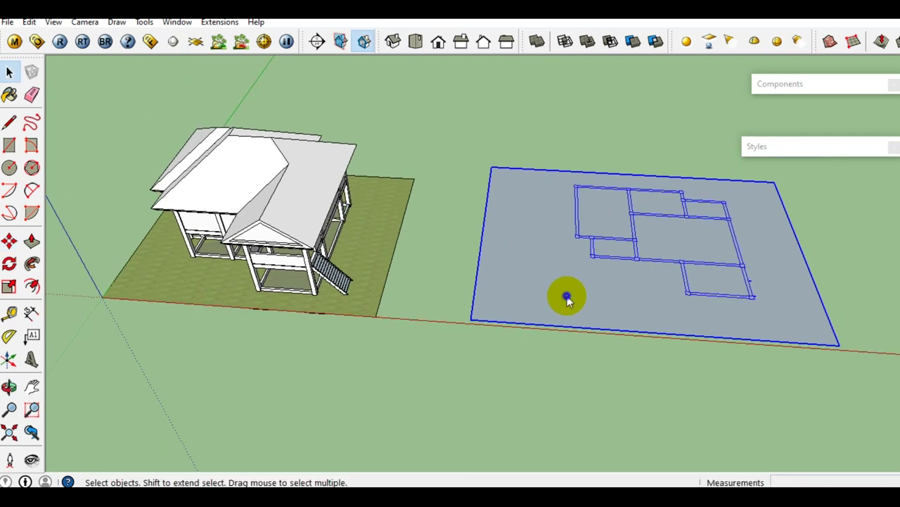
# Explode the ground group and select the ground face
pyautogui.rightClick(568, 296)
pyautogui.click(599, 161)
pyautogui.click(526, 251)
pyautogui.moveTo(527, 251)
pyautogui.mouseDown(button='middle')
pyautogui.moveTo(511, 302)
pyautogui.moveTo(503, 302)
pyautogui.mouseUp(button='middle')
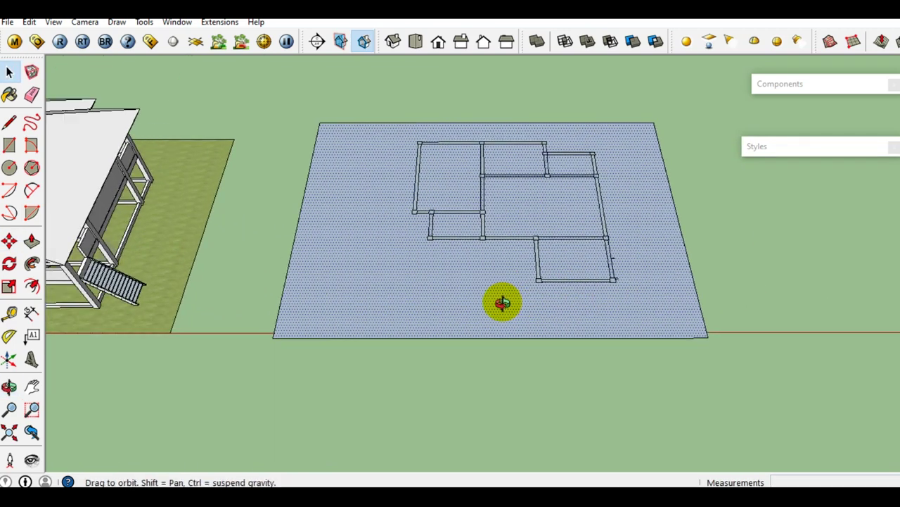
# Erase a ground edge to remove the large surrounding sheet
pyautogui.press('e')
pyautogui.click(704, 337)
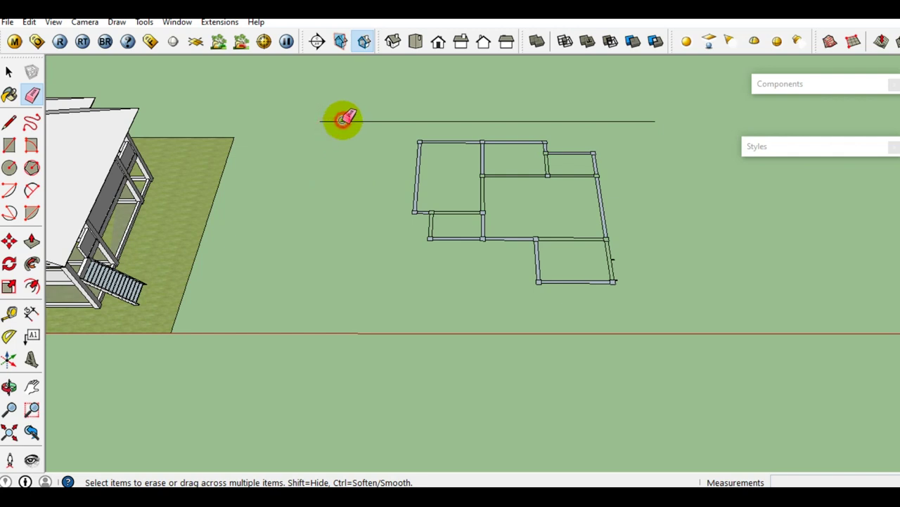
pyautogui.scroll(2, 505, 203)
pyautogui.press('space')
# Draw a line closing the lower-right room into a floor face
pyautogui.scroll(2, 563, 267)
pyautogui.scroll(2, 479, 240)
pyautogui.scroll(2, 492, 251)
pyautogui.moveTo(492, 251)
pyautogui.keyDown('shift'); pyautogui.mouseDown(button='middle')
pyautogui.moveTo(484, 285)
pyautogui.moveTo(461, 251)
pyautogui.mouseUp(button='middle'); pyautogui.keyUp('shift')
pyautogui.scroll(2, 484, 284)
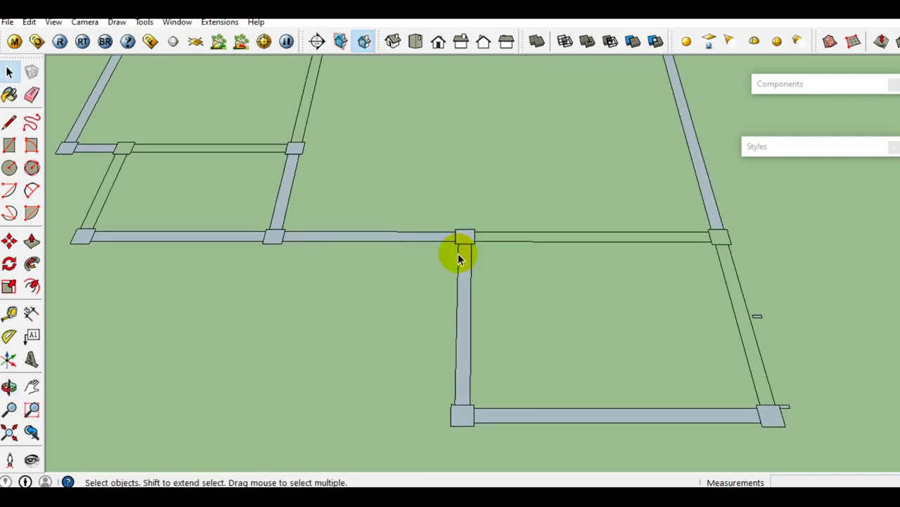
pyautogui.press('l')
pyautogui.scroll(1, 468, 410)
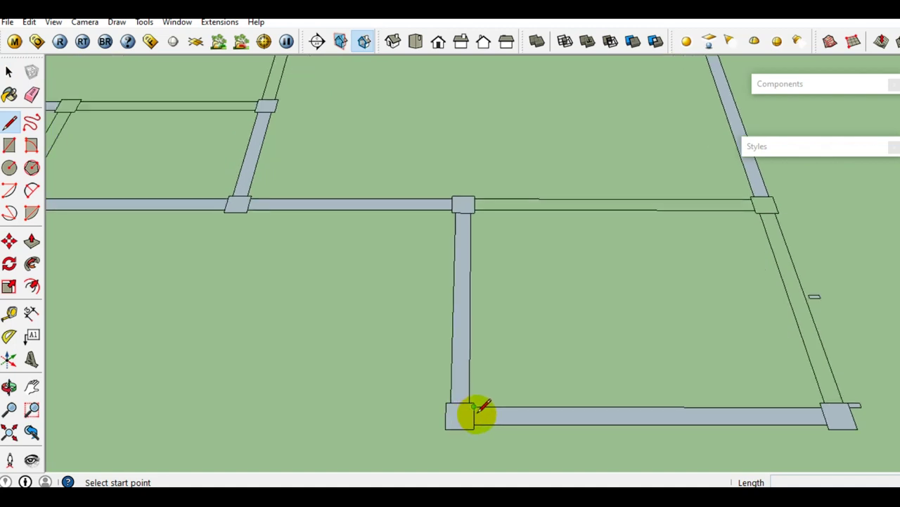
pyautogui.click(821, 409)
pyautogui.press('space')
pyautogui.scroll(-2, 677, 374)
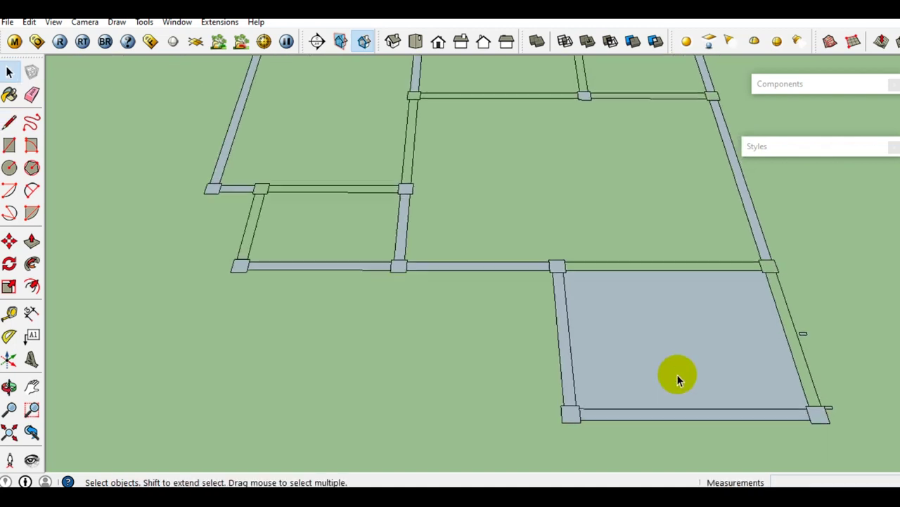
pyautogui.moveTo(676, 373); pyautogui.dragTo(653, 408, button='middle')
pyautogui.press('l')
pyautogui.scroll(2, 653, 408)
pyautogui.scroll(1, 555, 318)
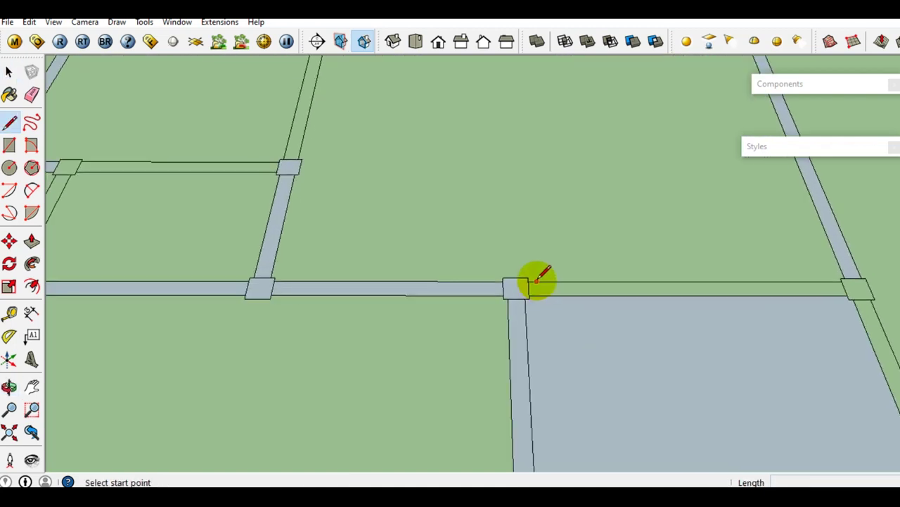
# Draw lines across the remaining room junctions so each room gets a face
pyautogui.click(528, 282)
pyautogui.scroll(1, 798, 278)
pyautogui.click(853, 276)
pyautogui.scroll(-3, 830, 302)
pyautogui.moveTo(555, 293); pyautogui.dragTo(680, 387, button='middle')
pyautogui.press('l')
pyautogui.scroll(2, 468, 424)
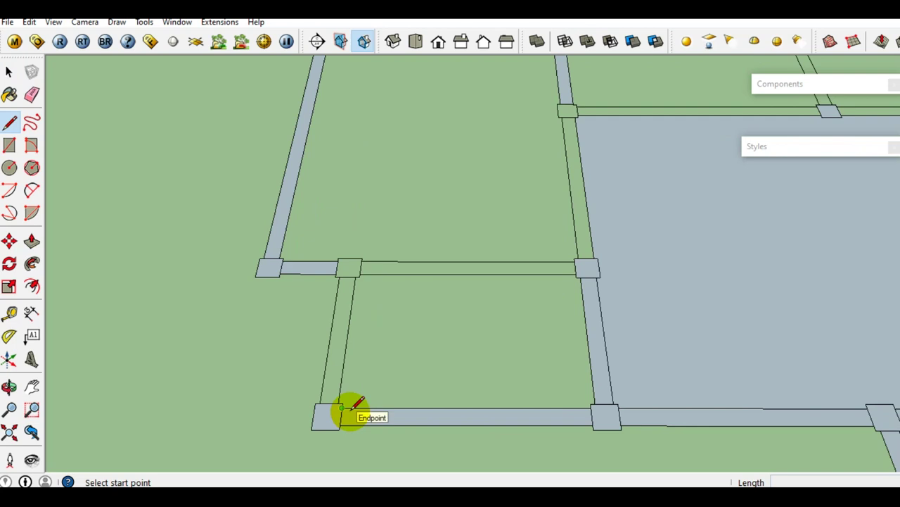
# Select the entire traced floor plan
pyautogui.press('space')
pyautogui.scroll(-3, 493, 387)
pyautogui.moveTo(603, 376)
pyautogui.mouseDown(button='middle')
pyautogui.moveTo(609, 325)
pyautogui.moveTo(597, 272)
pyautogui.moveTo(599, 290)
pyautogui.moveTo(631, 225)
pyautogui.moveTo(605, 229)
pyautogui.moveTo(565, 285)
pyautogui.mouseUp(button='middle')
pyautogui.tripleClick(606, 232)
pyautogui.scroll(1, 558, 297)
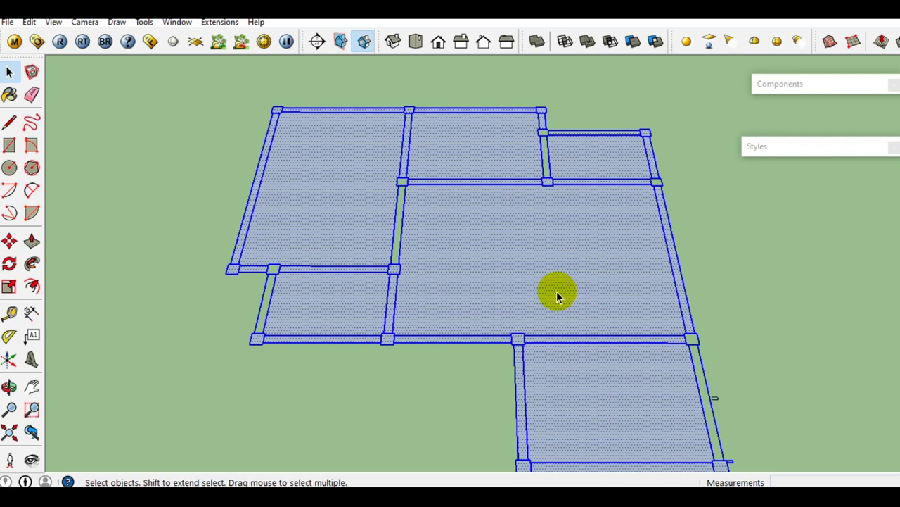
pyautogui.scroll(-2, 555, 345)
pyautogui.scroll(1, 582, 265)
pyautogui.scroll(2, 567, 340)
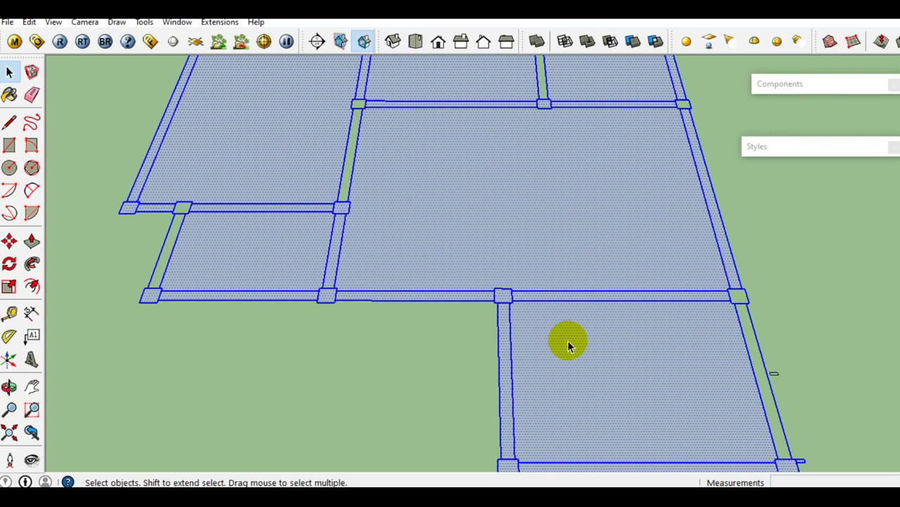
pyautogui.scroll(-1, 682, 184)
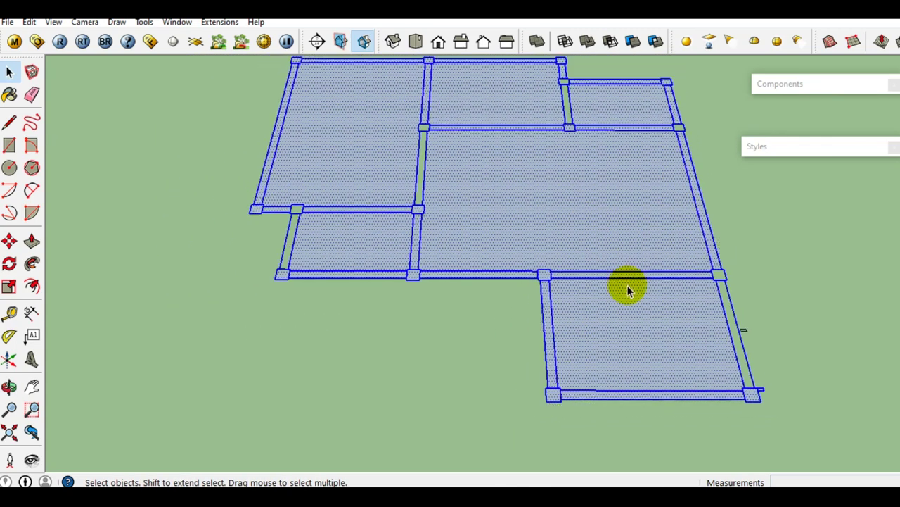
# Deselect the five room floors and delete the remaining wall strips
pyautogui.keyDown('shift'); pyautogui.click(634, 340); pyautogui.keyUp('shift')
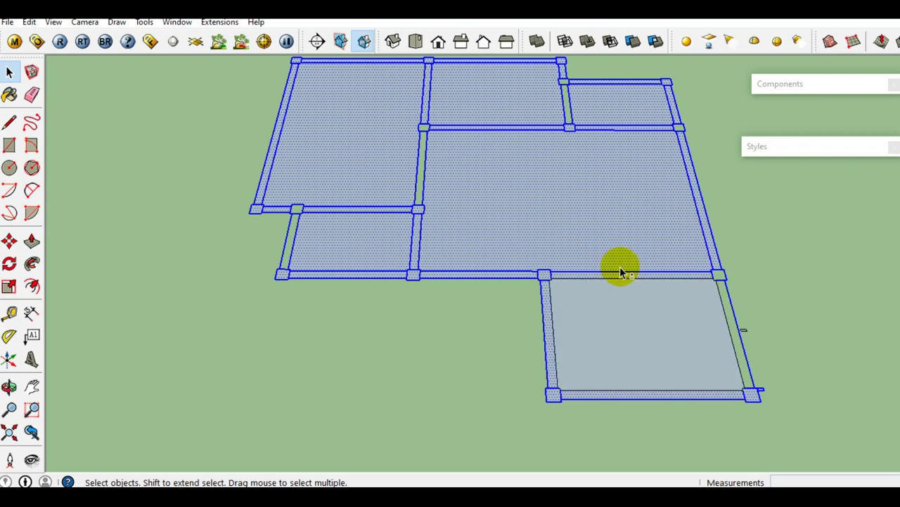
pyautogui.keyDown('shift'); pyautogui.click(606, 227); pyautogui.keyUp('shift')
pyautogui.keyDown('shift'); pyautogui.click(360, 250); pyautogui.keyUp('shift')
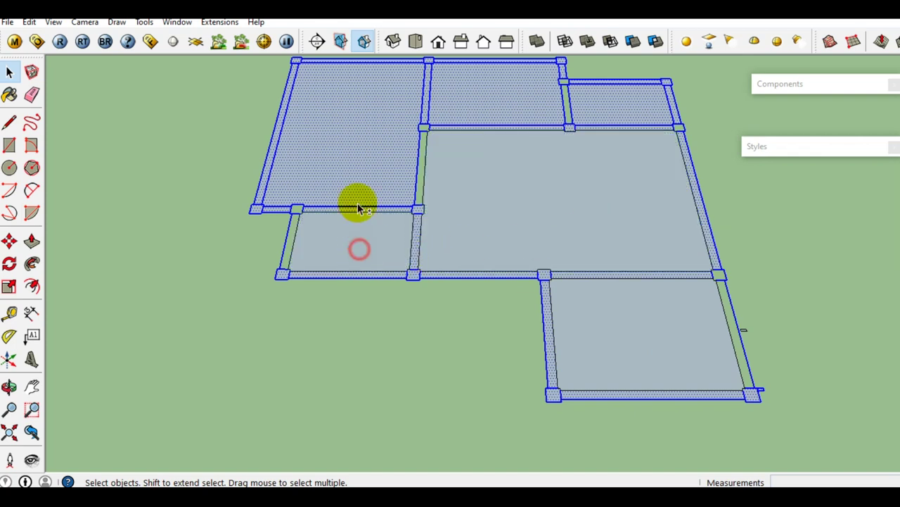
pyautogui.keyDown('shift'); pyautogui.click(357, 169); pyautogui.keyUp('shift')
pyautogui.keyDown('shift'); pyautogui.click(491, 93); pyautogui.keyUp('shift')
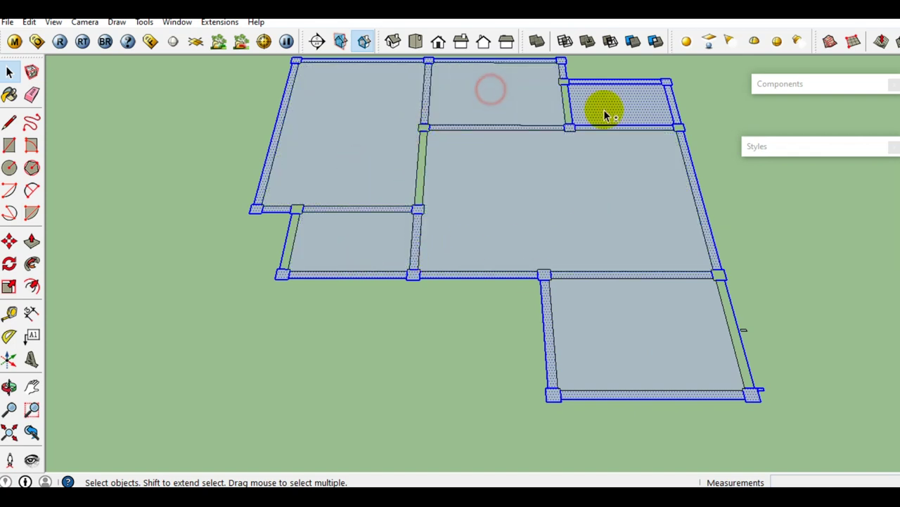
pyautogui.press('Delete')
pyautogui.moveTo(557, 204)
pyautogui.mouseDown(button='middle')
pyautogui.moveTo(565, 207)
pyautogui.moveTo(410, 195)
pyautogui.moveTo(561, 250)
pyautogui.moveTo(496, 250)
pyautogui.mouseUp(button='middle')
pyautogui.scroll(2, 550, 266)
pyautogui.scroll(-2, 550, 265)
pyautogui.moveTo(550, 253); pyautogui.dragTo(627, 251, button='middle')
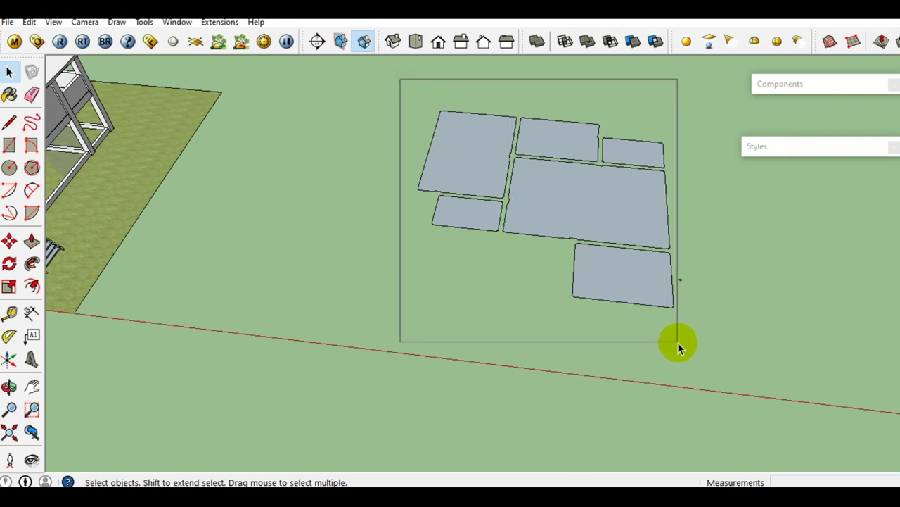
# Select the room floor faces, group them, and make them a component
pyautogui.moveTo(676, 343); pyautogui.dragTo(678, 342)
pyautogui.moveTo(635, 302)
pyautogui.mouseDown(button='middle')
pyautogui.moveTo(598, 246)
pyautogui.moveTo(575, 290)
pyautogui.moveTo(569, 251)
pyautogui.mouseUp(button='middle')
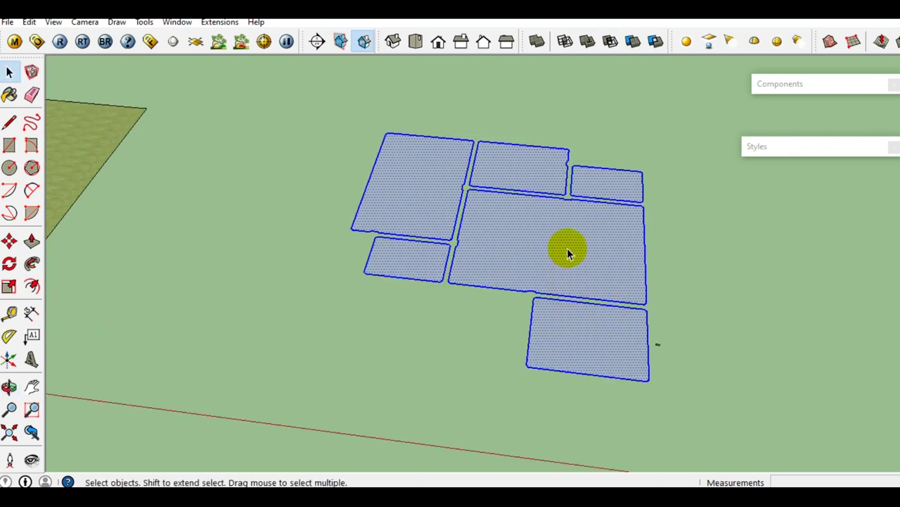
pyautogui.rightClick(569, 251)
pyautogui.click(607, 364)
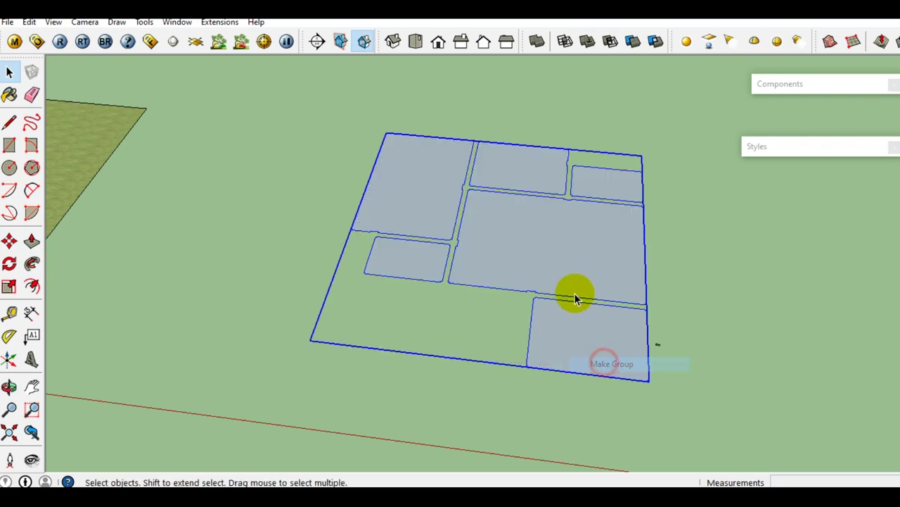
pyautogui.rightClick(566, 251)
pyautogui.click(629, 352)
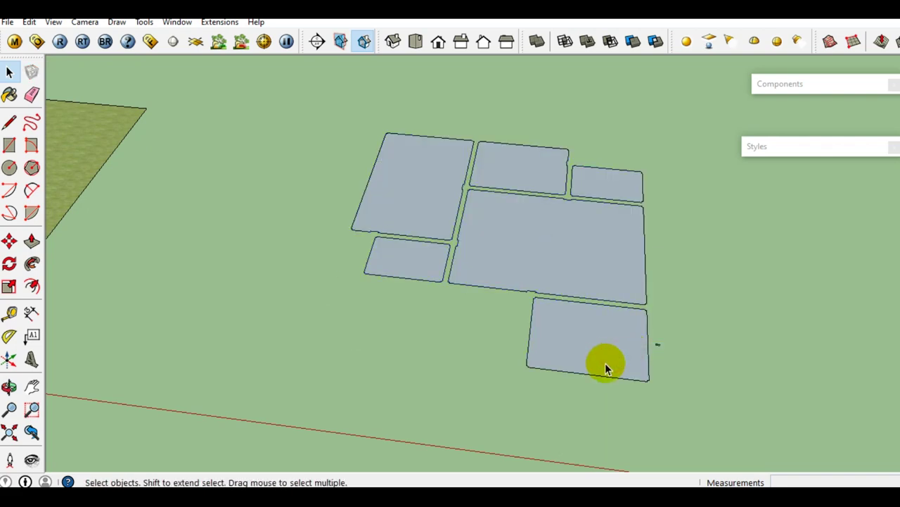
pyautogui.scroll(3, 637, 380)
pyautogui.moveTo(639, 386)
pyautogui.keyDown('shift'); pyautogui.mouseDown(button='middle')
pyautogui.moveTo(584, 329)
pyautogui.moveTo(525, 316)
pyautogui.mouseUp(button='middle'); pyautogui.keyUp('shift')
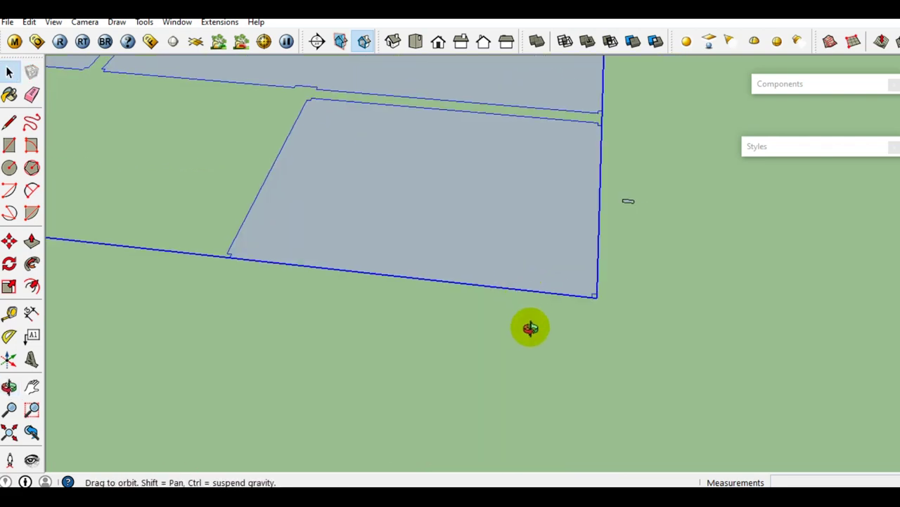
# Copy the floor tile component with Move+Ctrl, placing the copy beside the original
pyautogui.scroll(2, 563, 285)
pyautogui.keyDown('shift'); pyautogui.moveTo(563, 286); pyautogui.dragTo(548, 322, button='middle'); pyautogui.keyUp('shift')
pyautogui.press('m')
pyautogui.scroll(2, 587, 330)
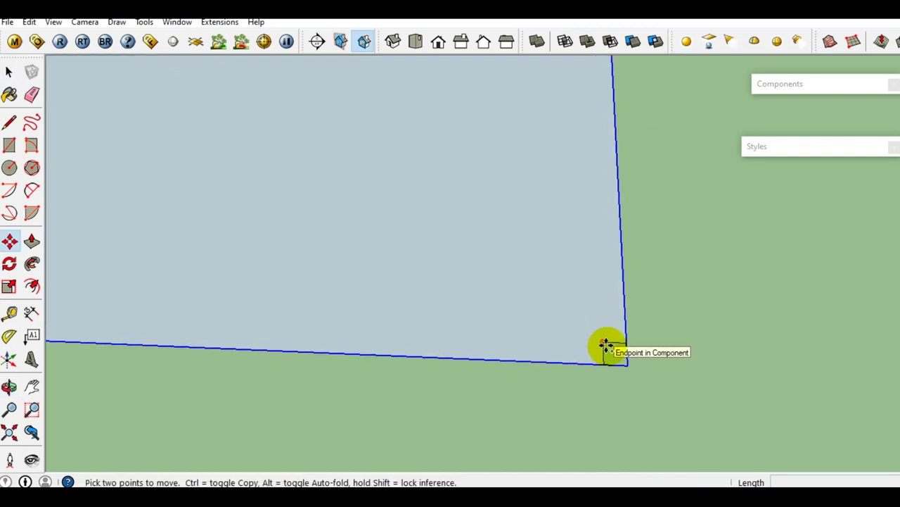
pyautogui.click(605, 345)
pyautogui.press('ctrl')
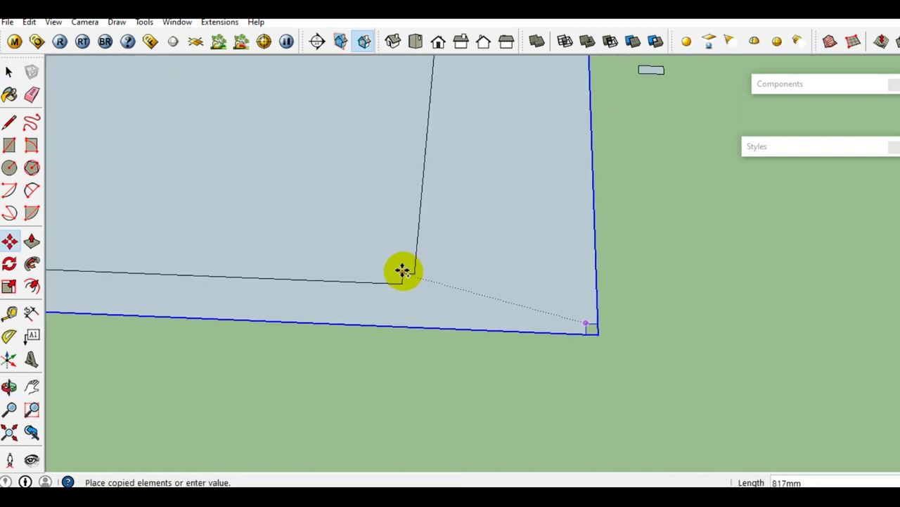
pyautogui.scroll(-2, 728, 221)
pyautogui.scroll(-2, 650, 193)
pyautogui.scroll(-2, 655, 183)
pyautogui.scroll(-1, 678, 177)
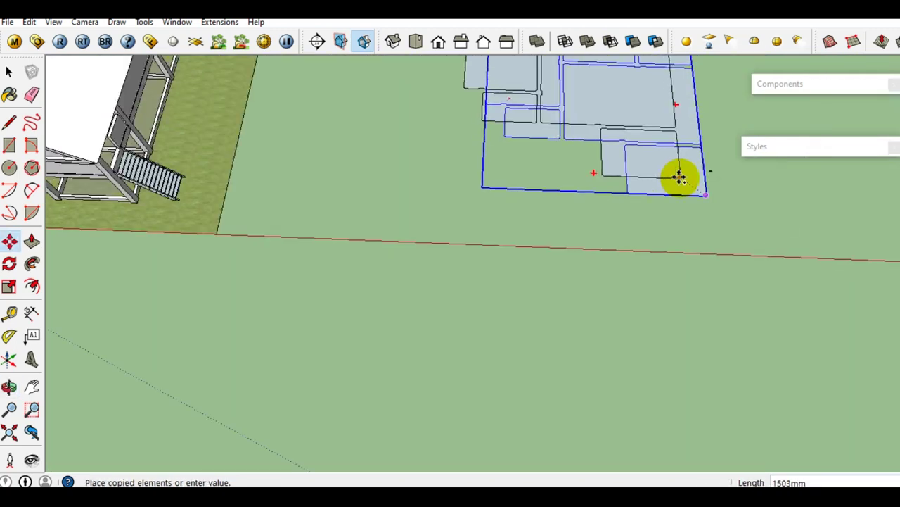
pyautogui.scroll(-2, 384, 183)
pyautogui.scroll(2, 317, 176)
pyautogui.moveTo(317, 177)
pyautogui.mouseDown(button='middle')
pyautogui.moveTo(410, 133)
pyautogui.moveTo(283, 229)
pyautogui.moveTo(567, 242)
pyautogui.mouseUp(button='middle')
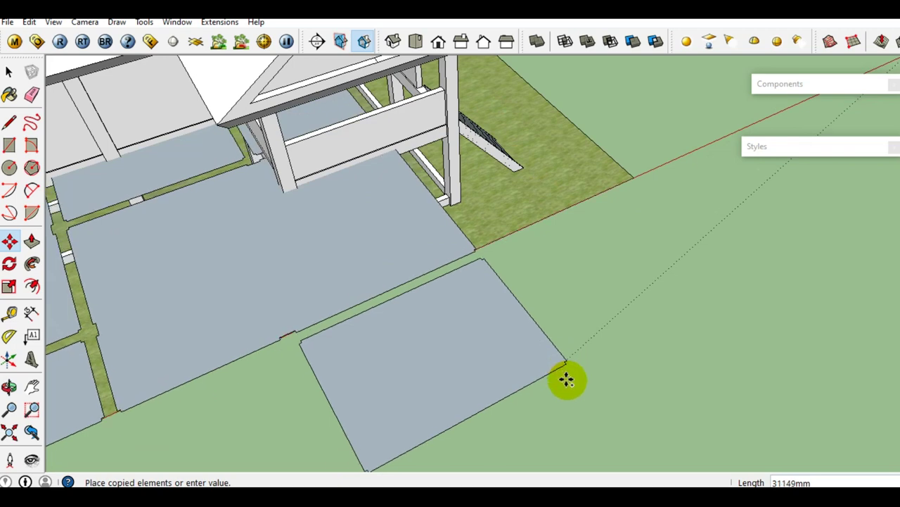
pyautogui.click(567, 373)
pyautogui.press('space')
# Hide the floor beam that blocks the playhouse floor frame
pyautogui.scroll(3, 426, 255)
pyautogui.moveTo(426, 256); pyautogui.dragTo(405, 329, button='middle')
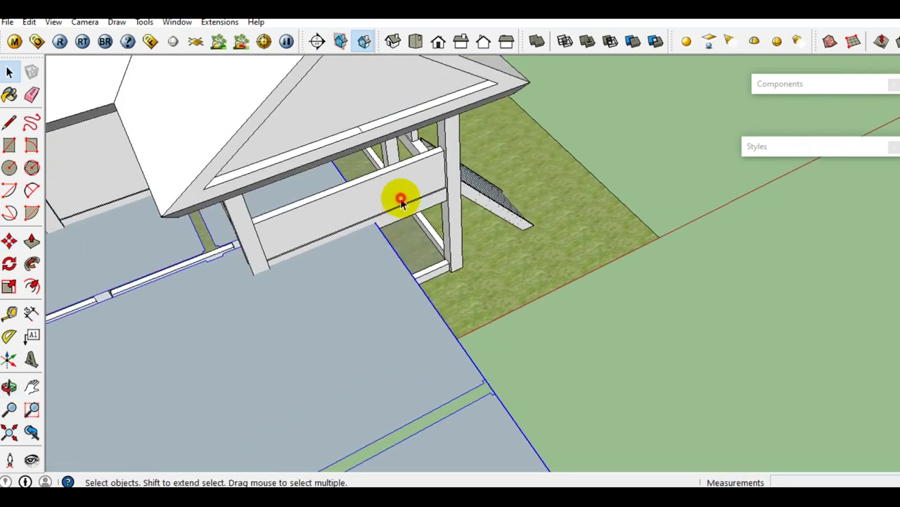
pyautogui.click(401, 200)
pyautogui.rightClick(408, 185)
pyautogui.click(438, 209)
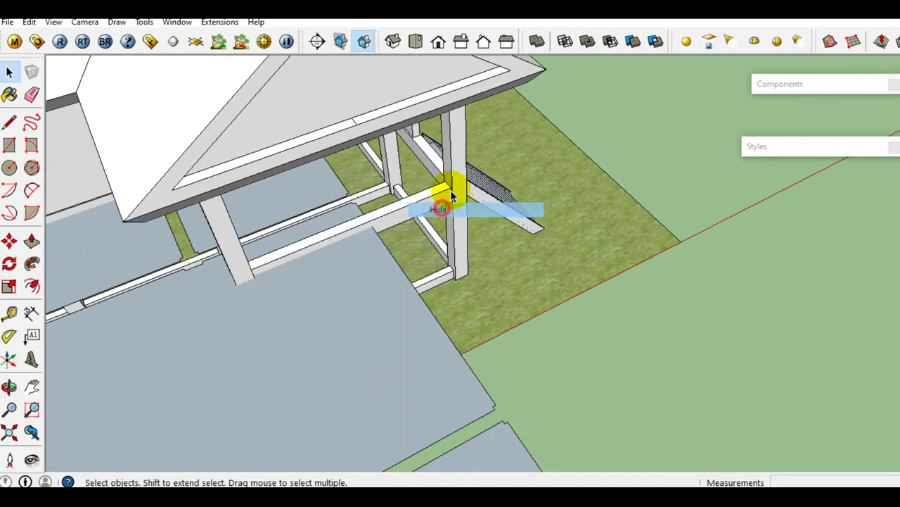
# Move the tile copy by its face corner onto the beam corner of the floor frame
pyautogui.moveTo(450, 196); pyautogui.dragTo(441, 373, button='middle')
pyautogui.scroll(2, 497, 395)
pyautogui.scroll(2, 549, 392)
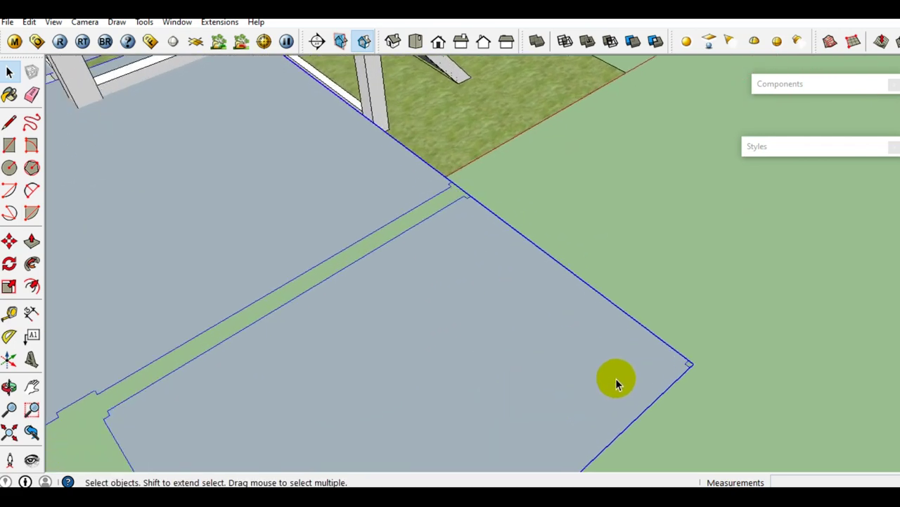
pyautogui.scroll(2, 617, 378)
pyautogui.moveTo(663, 368); pyautogui.dragTo(556, 417, button='middle')
pyautogui.press('m')
pyautogui.scroll(2, 615, 404)
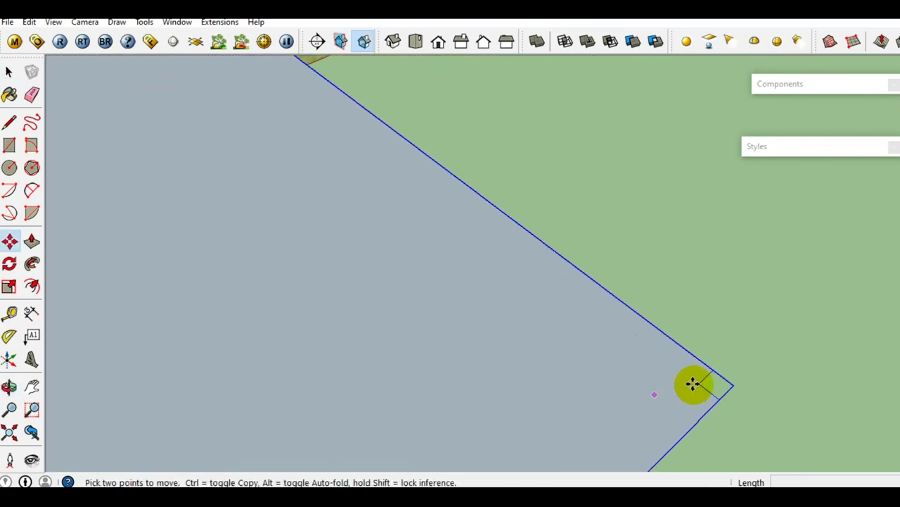
pyautogui.click(700, 385)
pyautogui.scroll(-2, 502, 453)
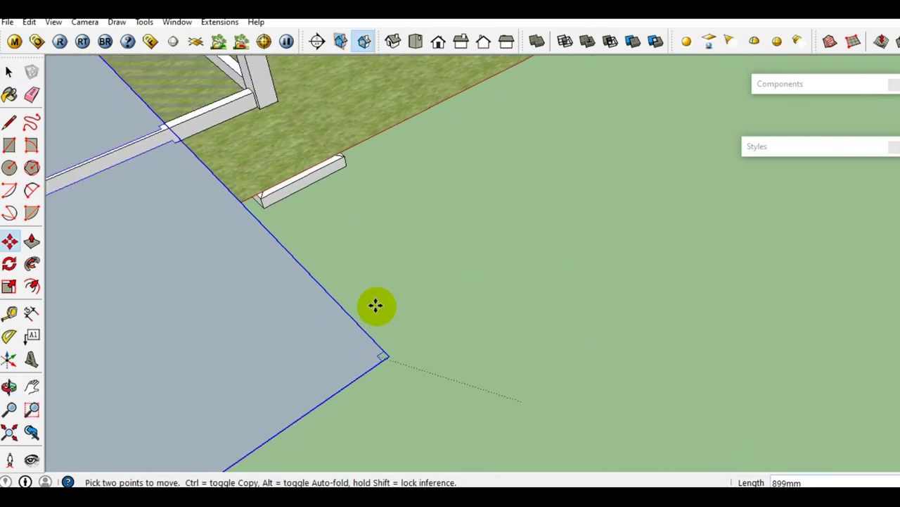
pyautogui.scroll(-1, 376, 303)
pyautogui.scroll(-2, 384, 307)
pyautogui.scroll(2, 342, 150)
pyautogui.scroll(2, 342, 165)
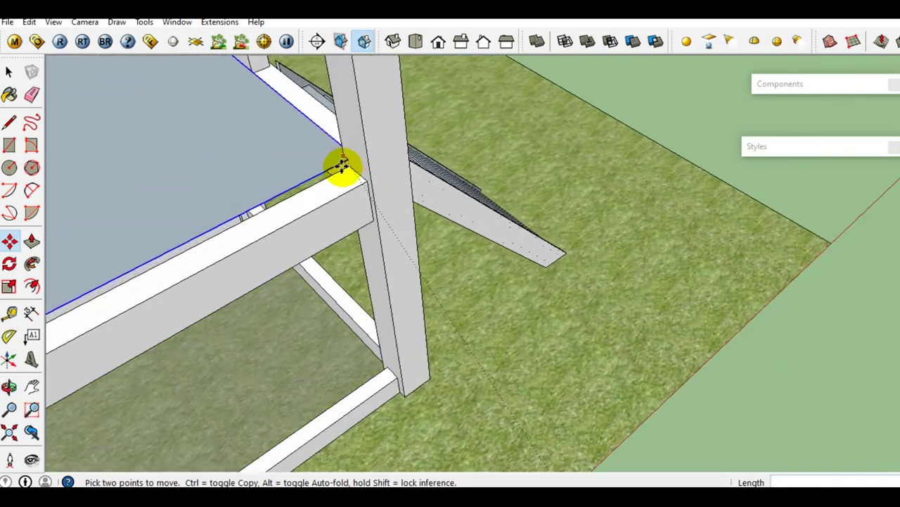
pyautogui.scroll(1, 342, 175)
pyautogui.scroll(2, 348, 186)
pyautogui.moveTo(348, 186)
pyautogui.mouseDown(button='middle')
pyautogui.moveTo(446, 232)
pyautogui.moveTo(356, 235)
pyautogui.mouseUp(button='middle')
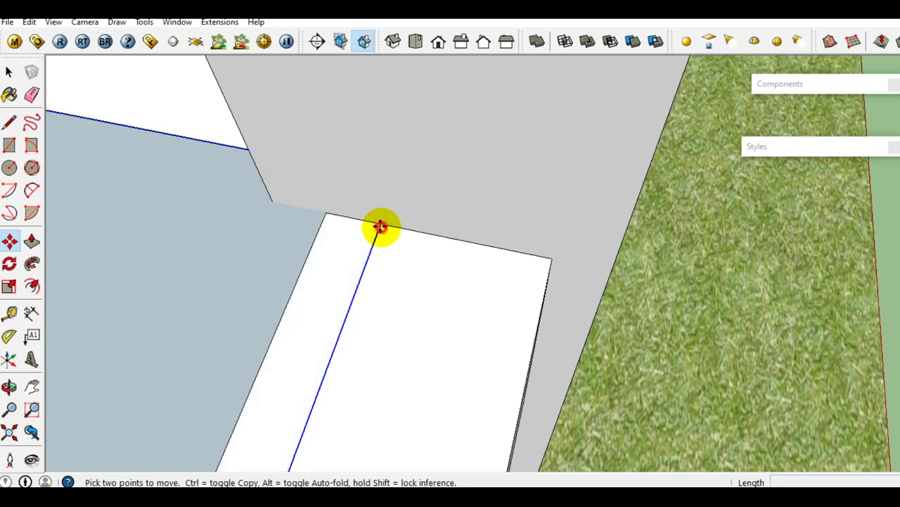
pyautogui.click(325, 213)
pyautogui.moveTo(249, 221)
pyautogui.mouseDown(button='middle')
pyautogui.moveTo(404, 219)
pyautogui.moveTo(331, 298)
pyautogui.moveTo(338, 301)
pyautogui.moveTo(120, 301)
pyautogui.moveTo(352, 251)
pyautogui.mouseUp(button='middle')
pyautogui.press('space')
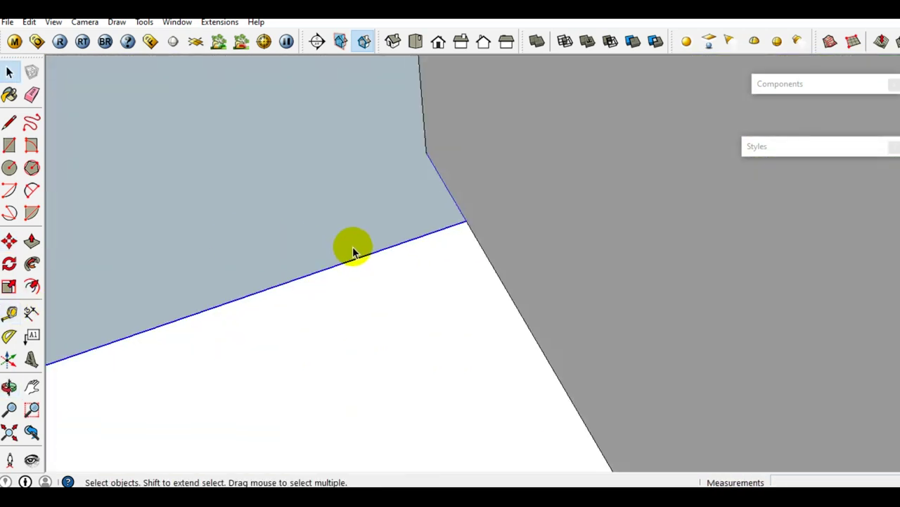
# Bring the hidden beam back with Edit > Unhide > Last
pyautogui.scroll(-2, 352, 251)
pyautogui.scroll(1, 420, 252)
pyautogui.scroll(-5, 501, 285)
pyautogui.moveTo(486, 291); pyautogui.dragTo(401, 261, button='middle')
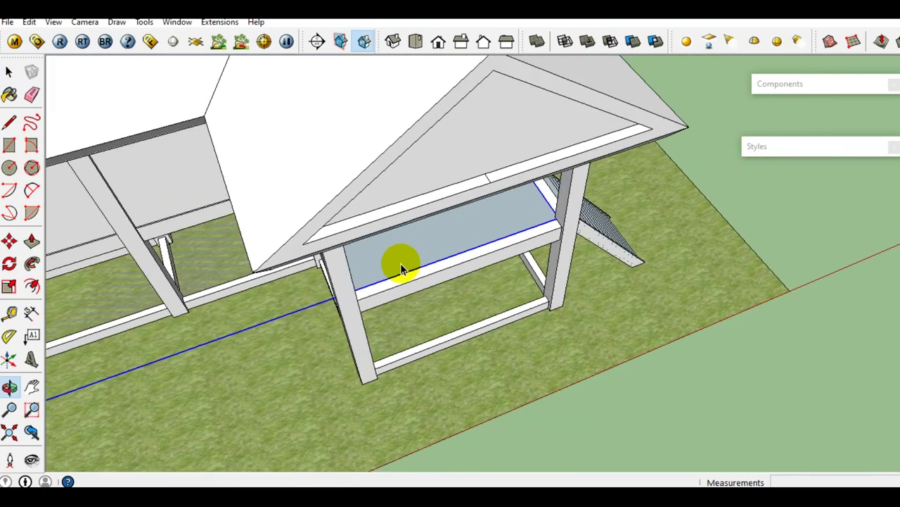
pyautogui.scroll(-2, 402, 261)
pyautogui.click(31, 23)
pyautogui.moveTo(123, 246)
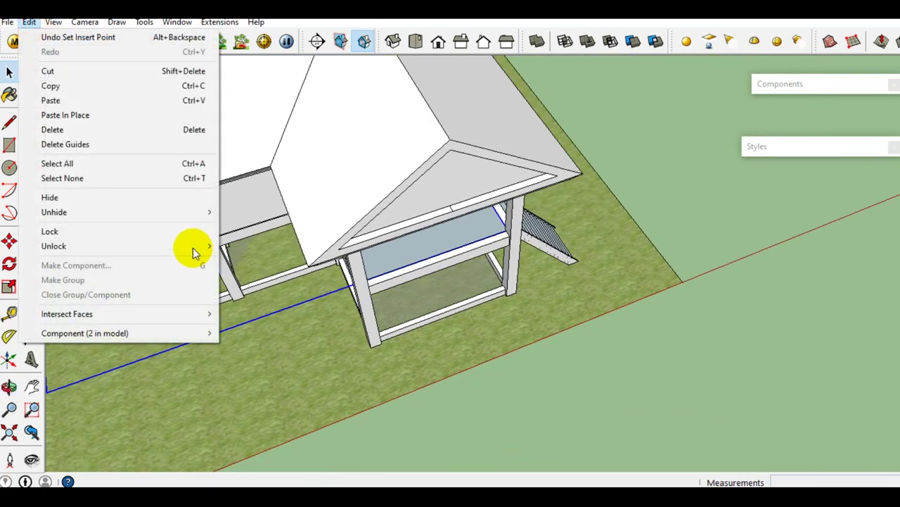
pyautogui.click(197, 213)
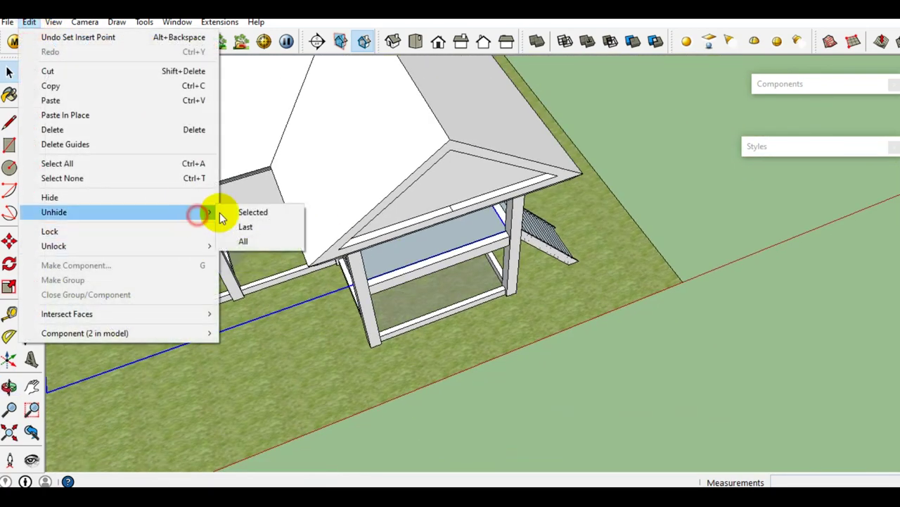
pyautogui.click(266, 232)
pyautogui.moveTo(287, 235)
pyautogui.mouseDown(button='middle')
pyautogui.moveTo(282, 195)
pyautogui.moveTo(269, 199)
pyautogui.moveTo(356, 209)
pyautogui.moveTo(147, 215)
pyautogui.mouseUp(button='middle')
pyautogui.scroll(-2, 147, 216)
pyautogui.click(737, 211)
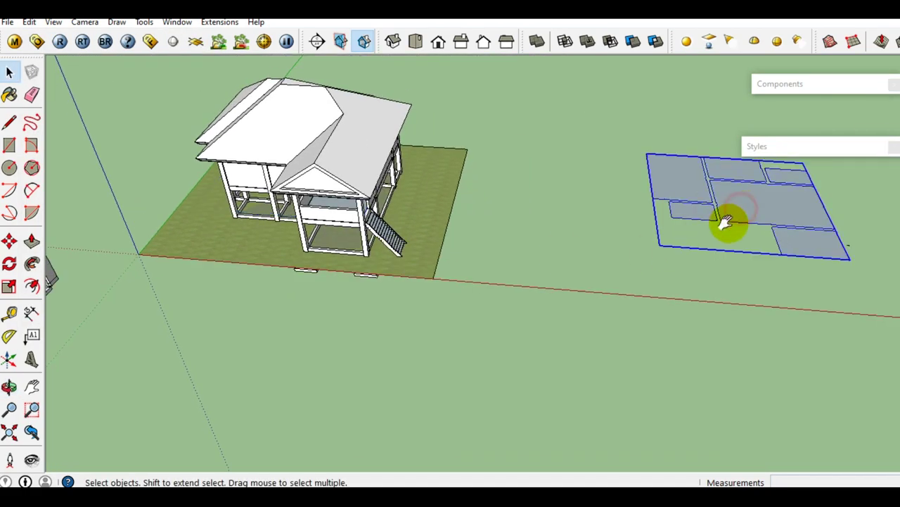
# Inside the tile component, push/pull the large central tile face up 150 mm
pyautogui.scroll(3, 650, 252)
pyautogui.moveTo(649, 251)
pyautogui.mouseDown(button='middle')
pyautogui.moveTo(679, 256)
pyautogui.moveTo(633, 241)
pyautogui.mouseUp(button='middle')
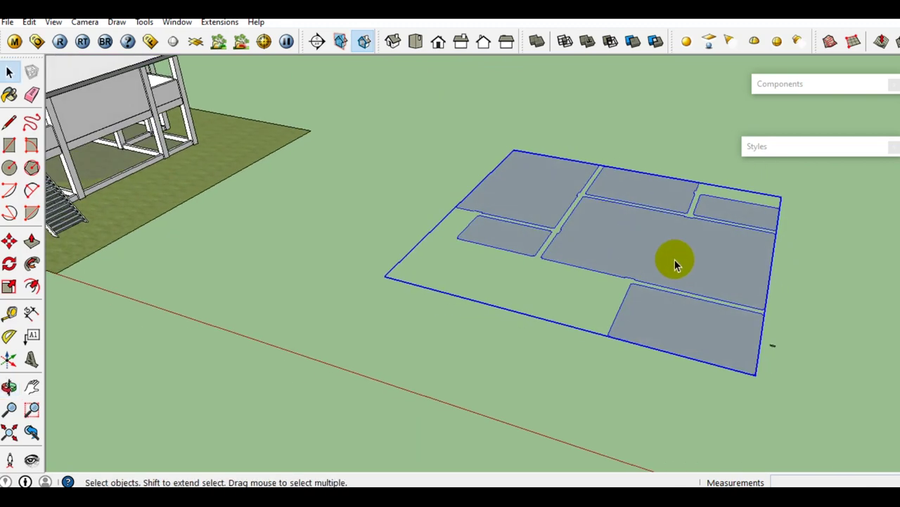
pyautogui.doubleClick(693, 261)
pyautogui.moveTo(738, 300); pyautogui.dragTo(537, 287, button='middle')
pyautogui.scroll(2, 538, 287)
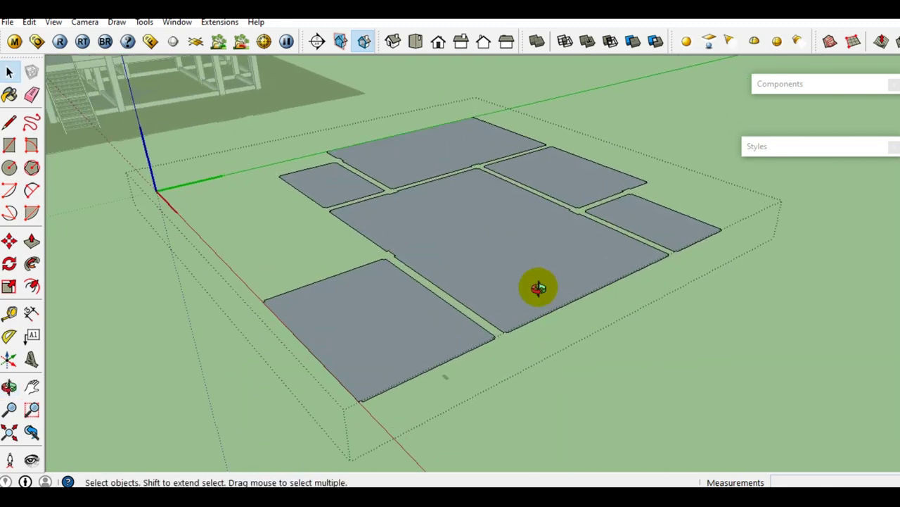
pyautogui.scroll(1, 537, 287)
pyautogui.scroll(1, 556, 308)
pyautogui.click(555, 308)
pyautogui.scroll(1, 535, 313)
pyautogui.moveTo(514, 321); pyautogui.dragTo(542, 315, button='middle')
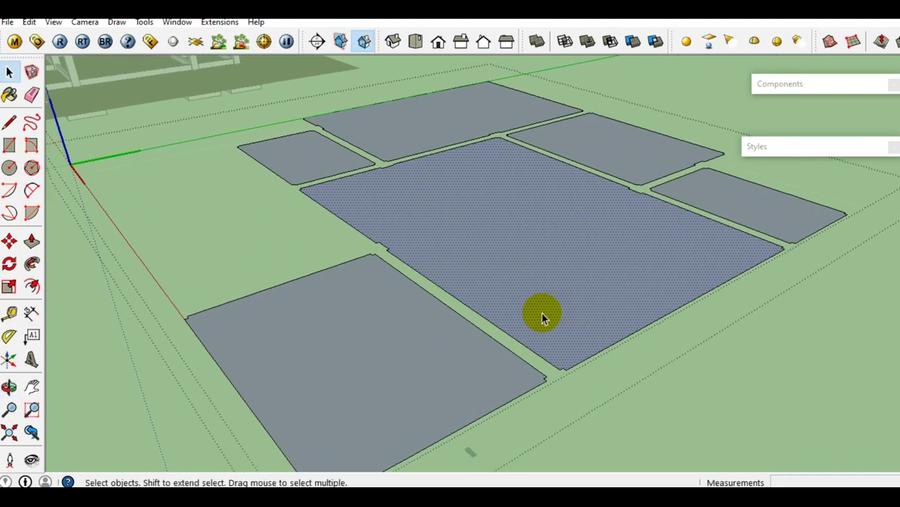
pyautogui.scroll(-3, 542, 316)
pyautogui.moveTo(490, 298); pyautogui.dragTo(559, 297, button='middle')
pyautogui.scroll(3, 166, 138)
pyautogui.moveTo(166, 138)
pyautogui.mouseDown(button='middle')
pyautogui.moveTo(181, 145)
pyautogui.moveTo(172, 112)
pyautogui.mouseUp(button='middle')
pyautogui.moveTo(659, 266); pyautogui.dragTo(639, 267, button='middle')
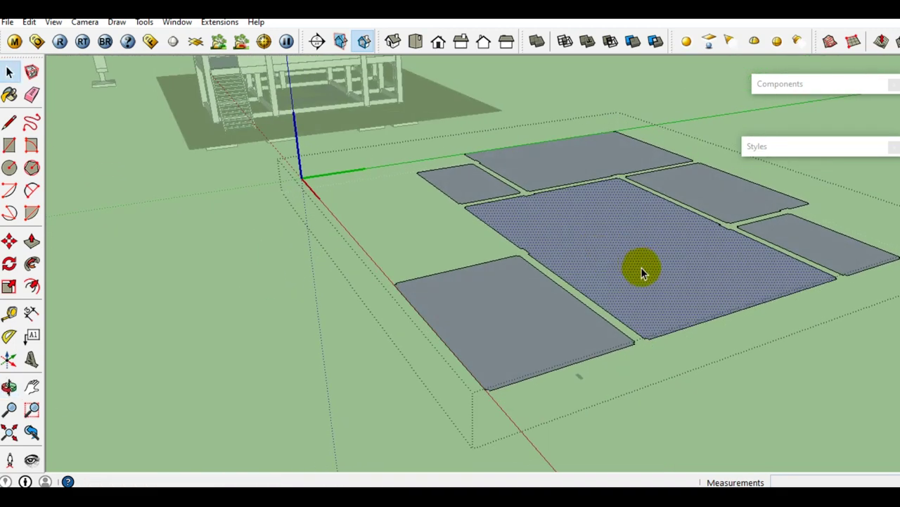
pyautogui.scroll(1, 670, 299)
pyautogui.keyDown('shift'); pyautogui.moveTo(674, 301); pyautogui.dragTo(617, 287, button='middle'); pyautogui.keyUp('shift')
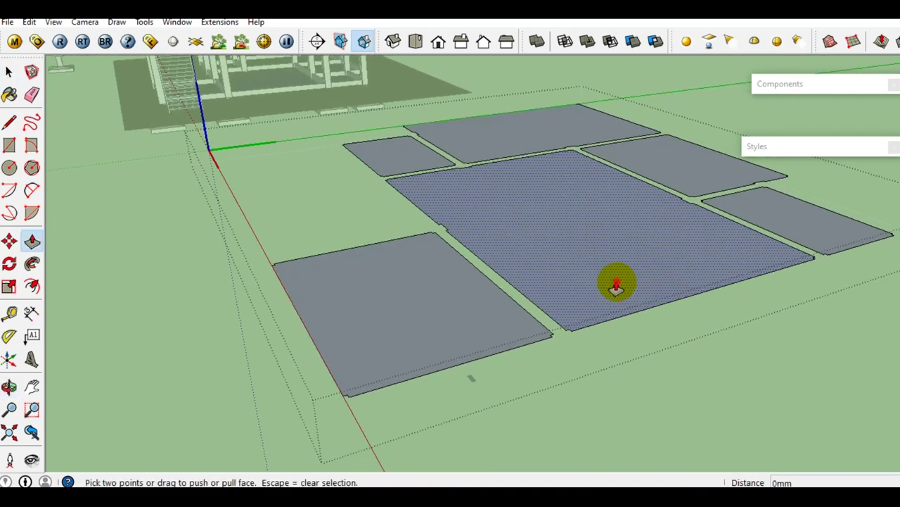
pyautogui.click(616, 285)
pyautogui.scroll(1, 615, 301)
pyautogui.scroll(1, 616, 303)
pyautogui.write('150')
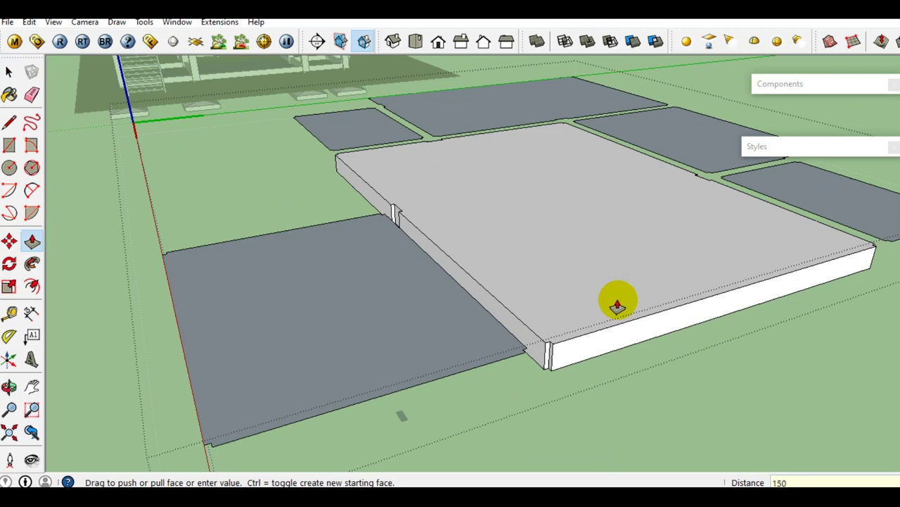
pyautogui.press('Return')
pyautogui.press('space')
# Raise the front-left, right and next tile faces to the same 150 mm thickness
pyautogui.click(378, 316)
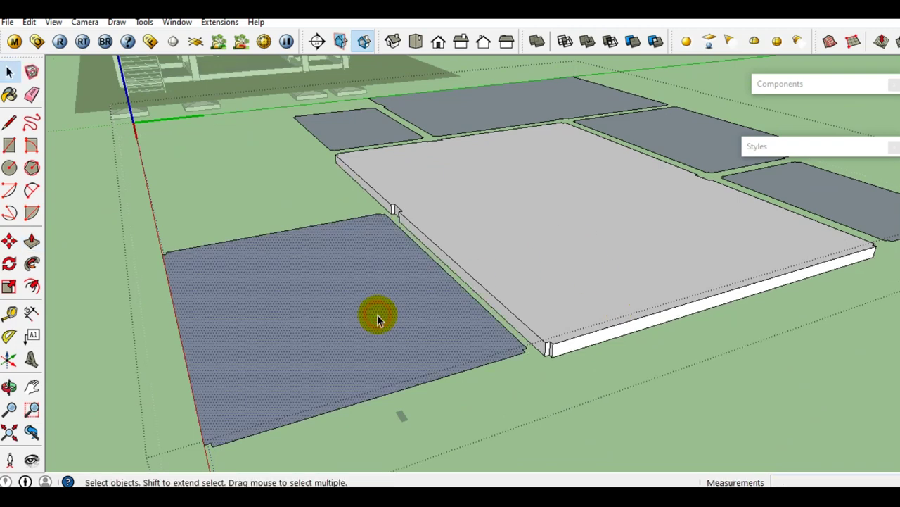
pyautogui.press('p')
pyautogui.doubleClick(378, 320)
pyautogui.scroll(-2, 436, 309)
pyautogui.press('space')
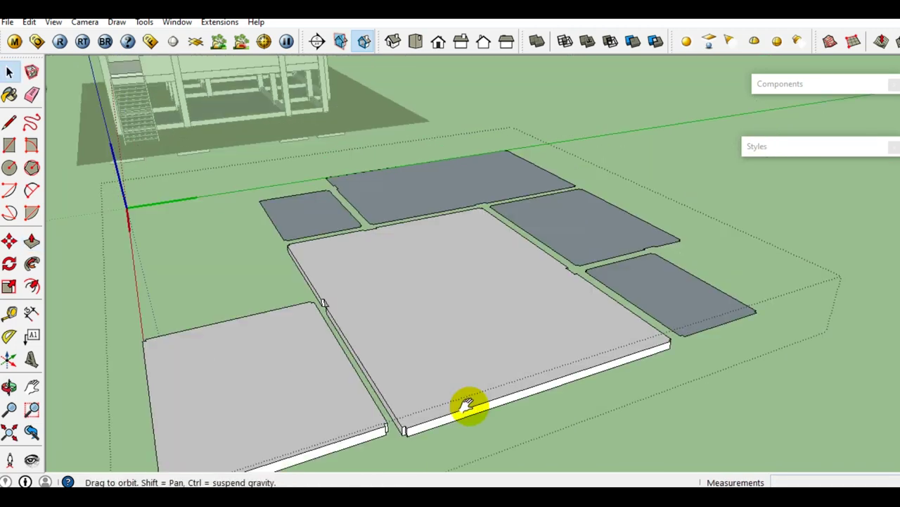
pyautogui.moveTo(499, 302); pyautogui.dragTo(607, 359, button='middle')
pyautogui.press('p')
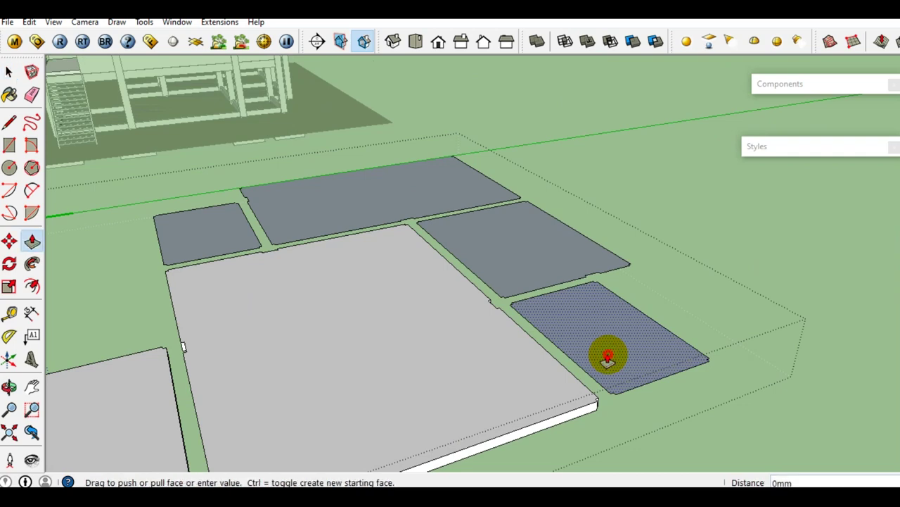
pyautogui.doubleClick(608, 359)
pyautogui.press('space')
pyautogui.press('p')
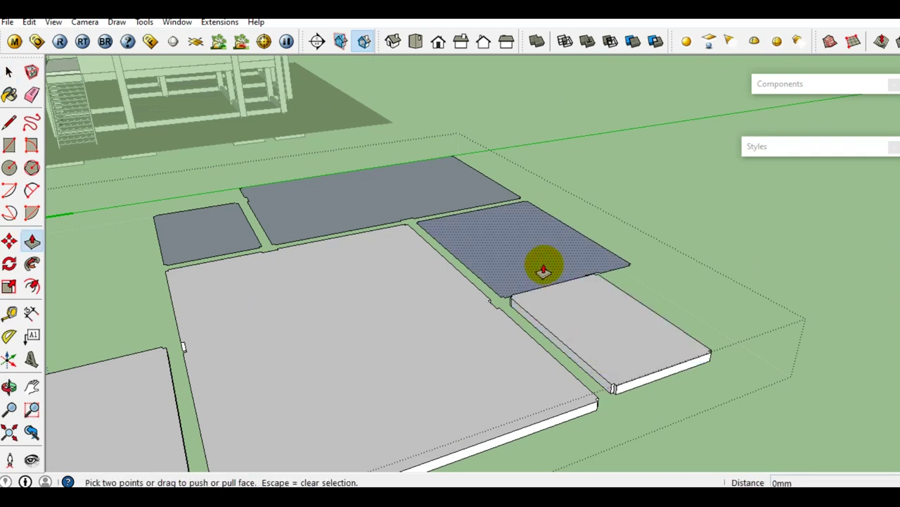
pyautogui.doubleClick(545, 269)
# Raise the middle-back and small tile faces to 150 mm as well
pyautogui.moveTo(536, 265); pyautogui.dragTo(428, 326, button='middle')
pyautogui.press('space')
pyautogui.click(423, 319)
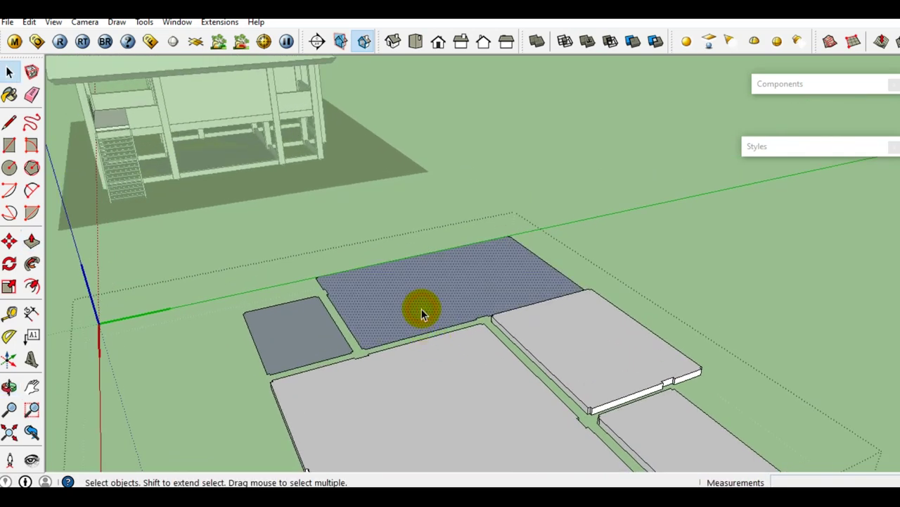
pyautogui.press('p')
pyautogui.doubleClick(423, 320)
pyautogui.press('space')
pyautogui.keyDown('shift'); pyautogui.moveTo(392, 349); pyautogui.dragTo(436, 320, button='middle'); pyautogui.keyUp('shift')
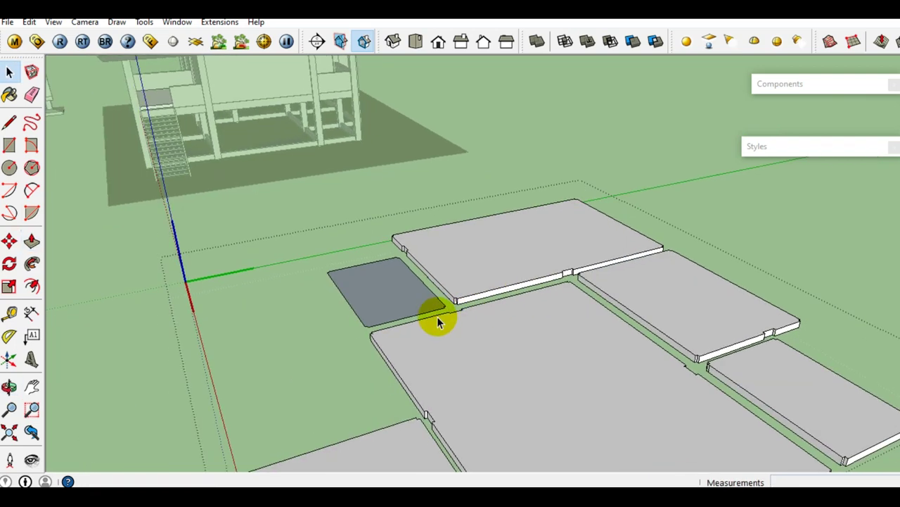
pyautogui.press('p')
pyautogui.doubleClick(402, 314)
# Select the front-left, large middle and remaining floor slabs
pyautogui.press('space')
pyautogui.moveTo(402, 315)
pyautogui.mouseDown(button='middle')
pyautogui.moveTo(473, 323)
pyautogui.moveTo(499, 351)
pyautogui.mouseUp(button='middle')
pyautogui.scroll(2, 498, 352)
pyautogui.click(492, 358)
pyautogui.keyDown('shift'); pyautogui.click(542, 332); pyautogui.keyUp('shift')
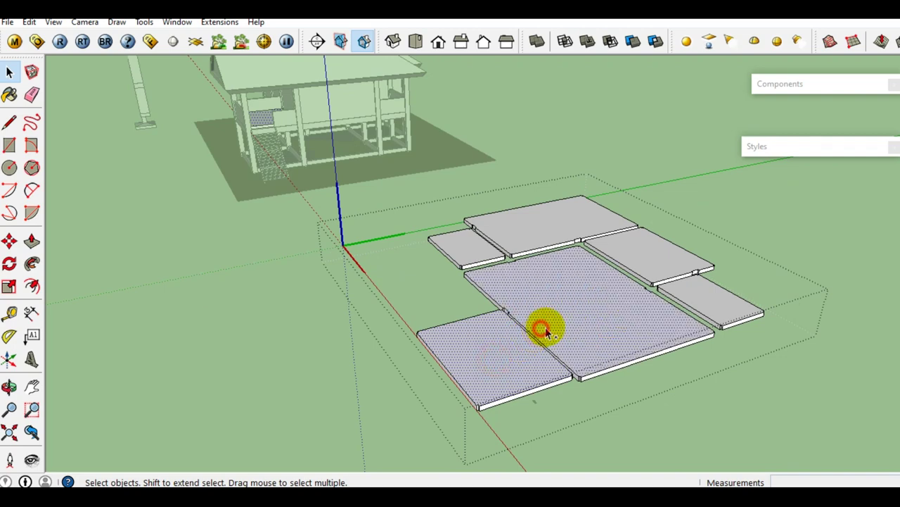
pyautogui.keyDown('shift'); pyautogui.click(670, 263); pyautogui.keyUp('shift')
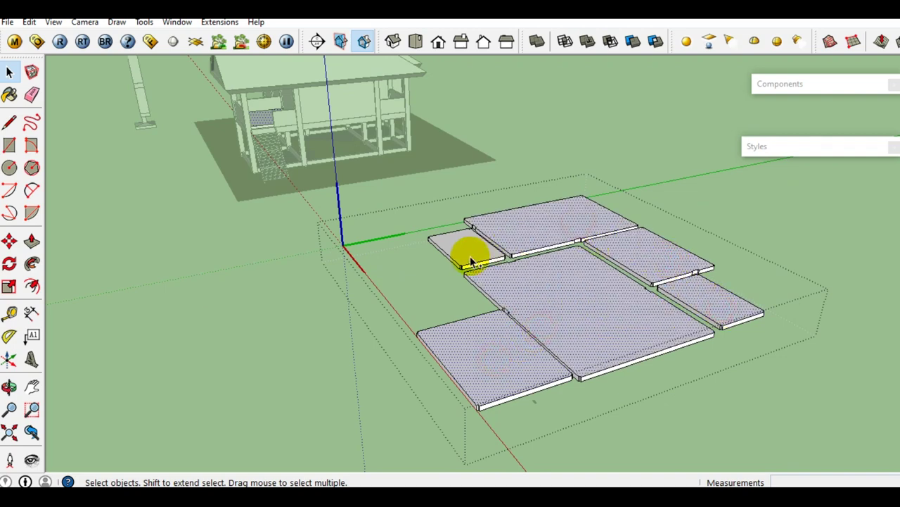
pyautogui.scroll(1, 576, 312)
# Copy the selected slabs 3000 mm straight up with Move+Ctrl
pyautogui.press('m')
pyautogui.scroll(1, 579, 335)
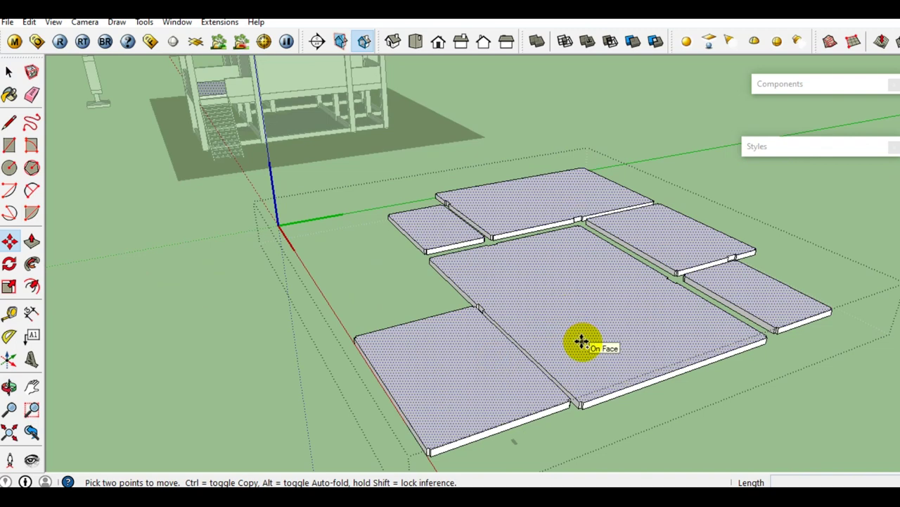
pyautogui.press('ctrl')
pyautogui.click(582, 342)
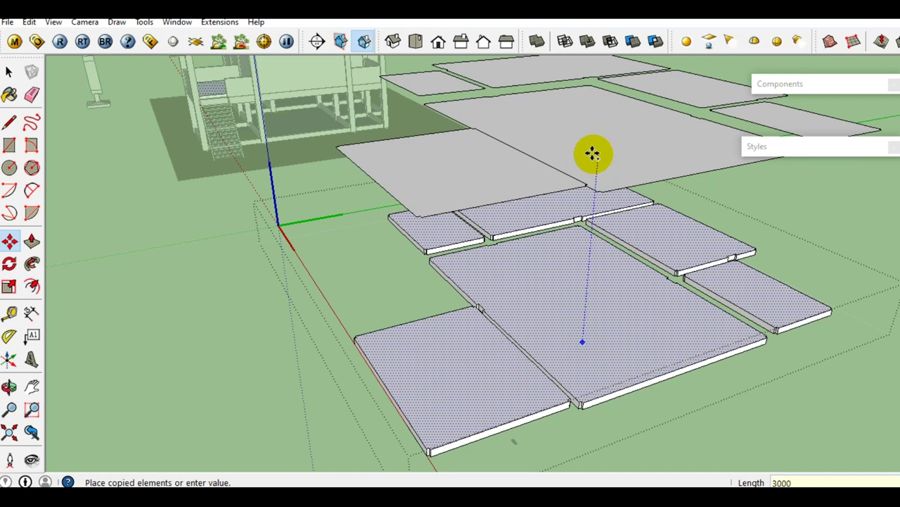
pyautogui.write('3000')
pyautogui.press('Return')
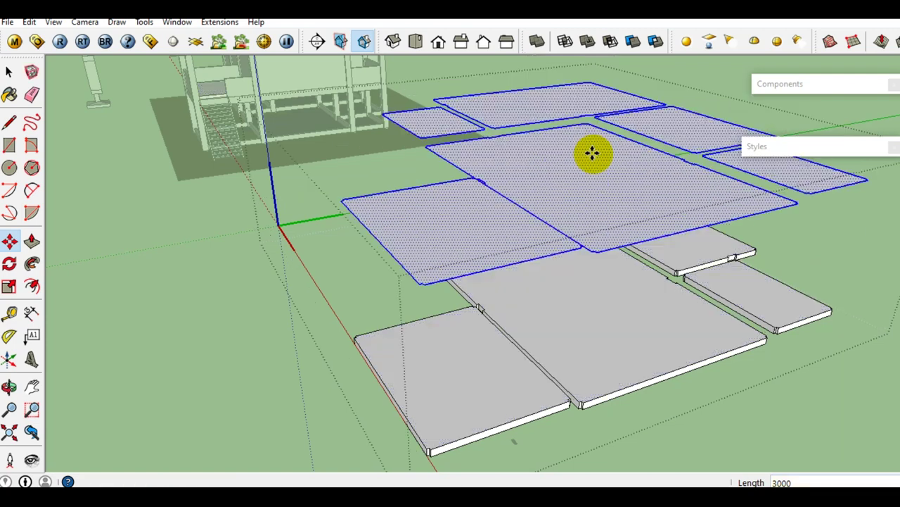
pyautogui.press('space')
pyautogui.moveTo(595, 143)
pyautogui.mouseDown(button='middle')
pyautogui.moveTo(604, 200)
pyautogui.moveTo(638, 201)
pyautogui.moveTo(703, 152)
pyautogui.mouseUp(button='middle')
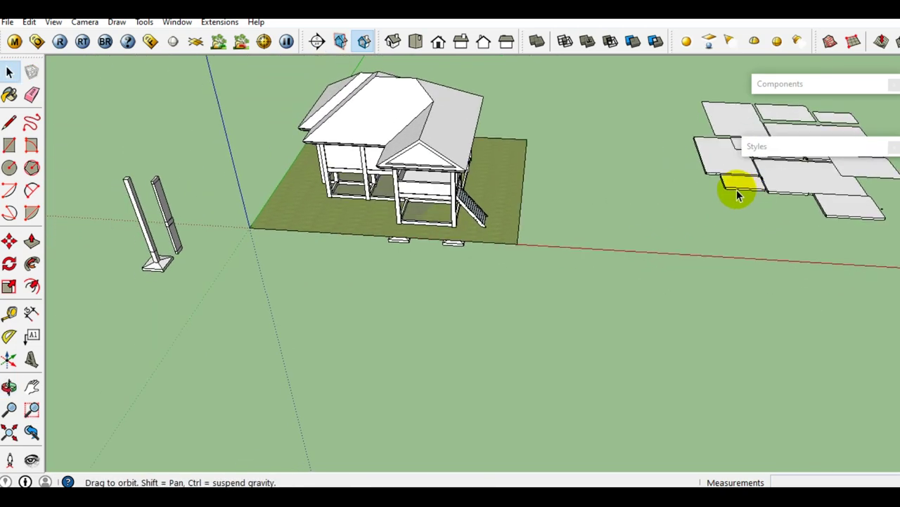
# Place a section plane on the house front and move it into the building
pyautogui.click(317, 41)
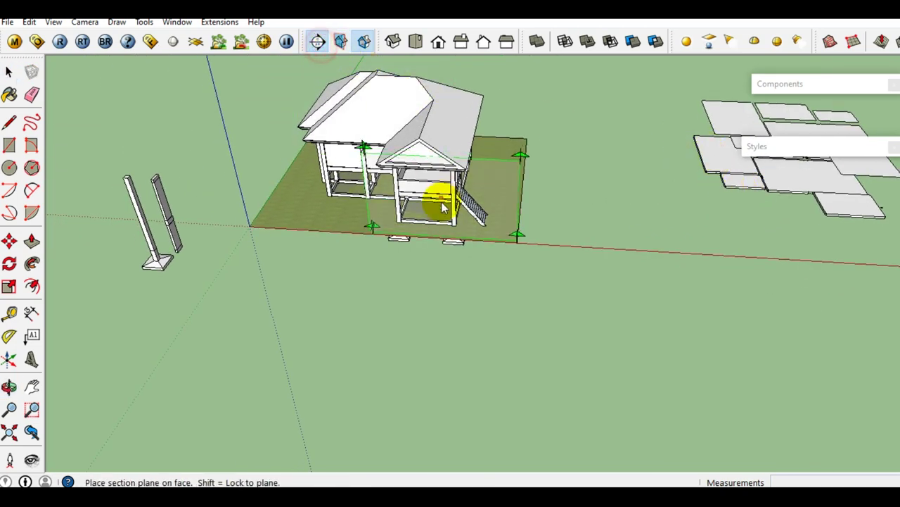
pyautogui.moveTo(432, 201); pyautogui.dragTo(412, 181, button='middle')
pyautogui.click(412, 181)
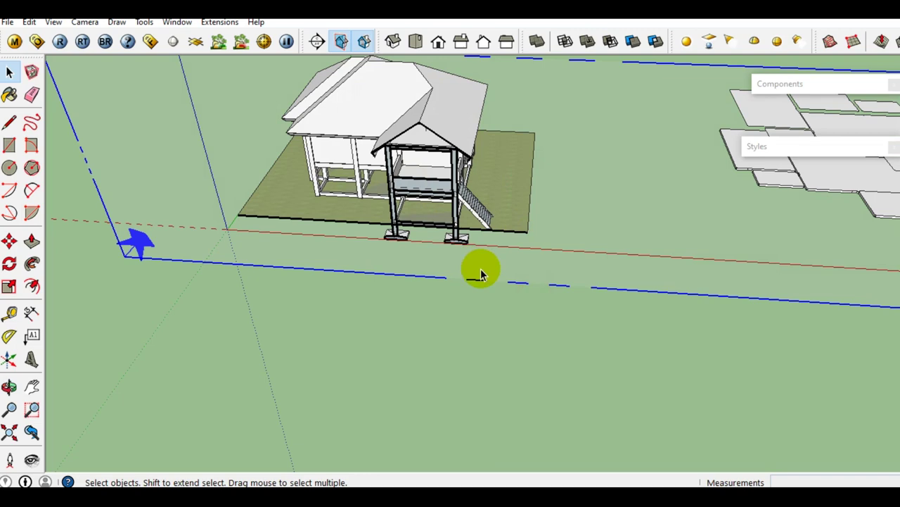
pyautogui.press('m')
pyautogui.click(516, 277)
pyautogui.click(536, 235)
pyautogui.press('space')
# Orbit and zoom around the house to inspect the sectioned building
pyautogui.scroll(3, 422, 141)
pyautogui.scroll(3, 380, 148)
pyautogui.moveTo(380, 148)
pyautogui.mouseDown(button='middle')
pyautogui.moveTo(518, 76)
pyautogui.moveTo(586, 36)
pyautogui.moveTo(589, 24)
pyautogui.moveTo(477, 92)
pyautogui.moveTo(332, 106)
pyautogui.moveTo(342, 135)
pyautogui.mouseUp(button='middle')
pyautogui.scroll(-2, 341, 134)
pyautogui.scroll(-3, 342, 139)
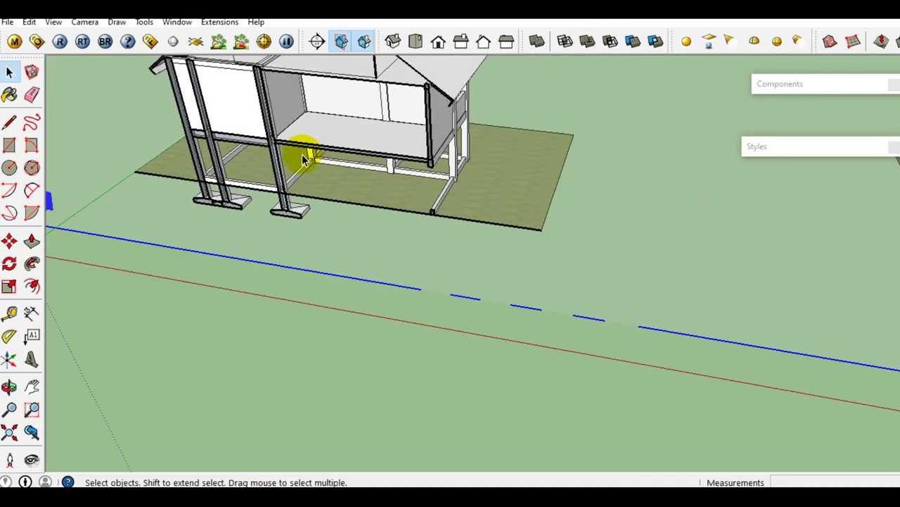
pyautogui.scroll(-3, 301, 150)
pyautogui.scroll(3, 429, 223)
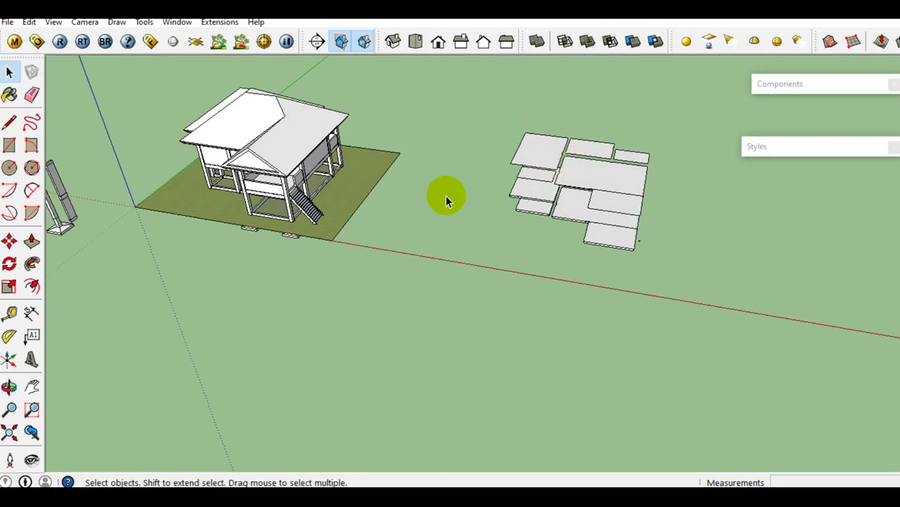
pyautogui.moveTo(446, 195); pyautogui.dragTo(372, 171, button='middle')
pyautogui.scroll(3, 387, 171)
pyautogui.moveTo(586, 101)
pyautogui.mouseDown(button='middle')
pyautogui.moveTo(439, 145)
pyautogui.moveTo(478, 169)
pyautogui.moveTo(519, 176)
pyautogui.moveTo(481, 220)
pyautogui.moveTo(429, 207)
pyautogui.moveTo(515, 183)
pyautogui.moveTo(502, 204)
pyautogui.moveTo(416, 167)
pyautogui.mouseUp(button='middle')
pyautogui.scroll(1, 415, 164)
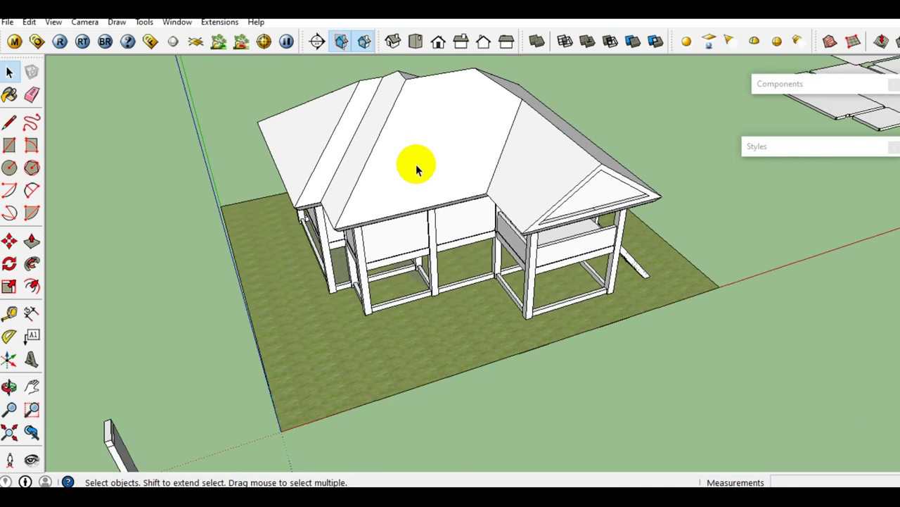
pyautogui.scroll(2, 487, 119)
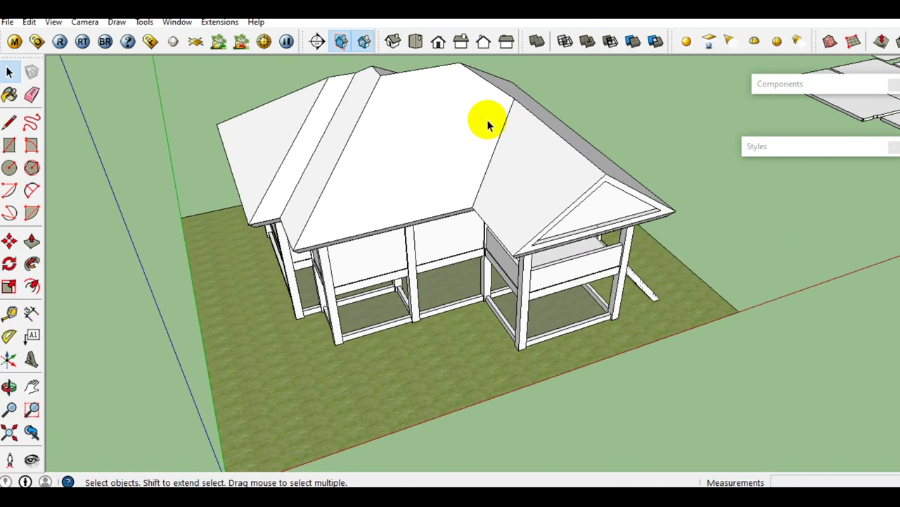
pyautogui.scroll(1, 581, 172)
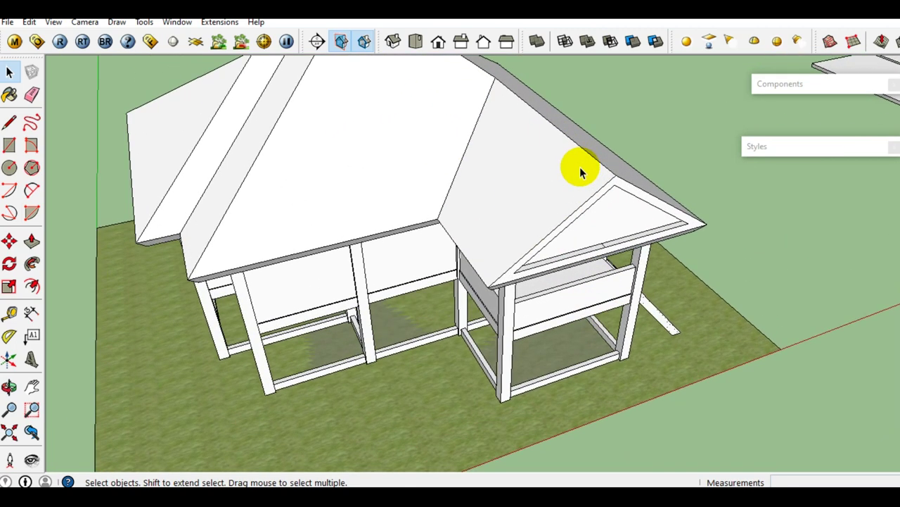
pyautogui.scroll(1, 565, 210)
pyautogui.moveTo(535, 227)
pyautogui.mouseDown(button='middle')
pyautogui.moveTo(490, 250)
pyautogui.moveTo(366, 217)
pyautogui.moveTo(432, 255)
pyautogui.moveTo(598, 237)
pyautogui.moveTo(533, 243)
pyautogui.moveTo(564, 313)
pyautogui.moveTo(519, 267)
pyautogui.moveTo(439, 235)
pyautogui.mouseUp(button='middle')
pyautogui.scroll(2, 565, 308)
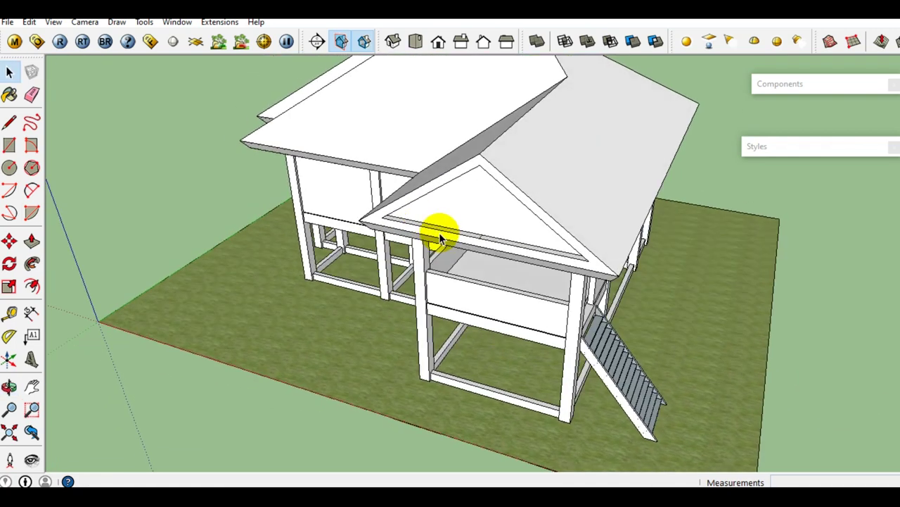
pyautogui.moveTo(525, 257)
pyautogui.mouseDown(button='middle')
pyautogui.moveTo(533, 284)
pyautogui.moveTo(570, 265)
pyautogui.moveTo(436, 225)
pyautogui.moveTo(574, 266)
pyautogui.moveTo(449, 241)
pyautogui.moveTo(610, 239)
pyautogui.mouseUp(button='middle')
pyautogui.scroll(-3, 436, 232)
pyautogui.scroll(-3, 566, 275)
pyautogui.scroll(3, 610, 240)
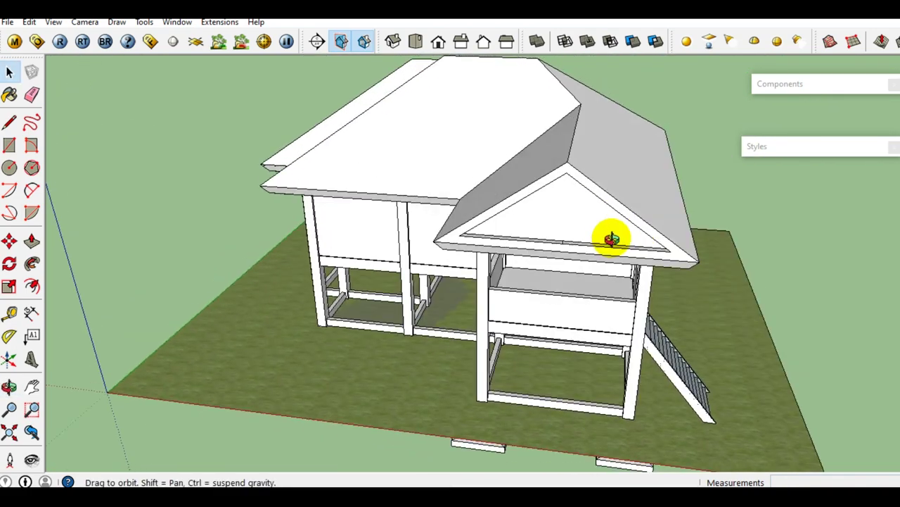
pyautogui.scroll(2, 591, 234)
pyautogui.scroll(1, 556, 232)
pyautogui.scroll(-3, 545, 257)
pyautogui.moveTo(543, 258); pyautogui.dragTo(672, 264, button='middle')
pyautogui.scroll(2, 656, 273)
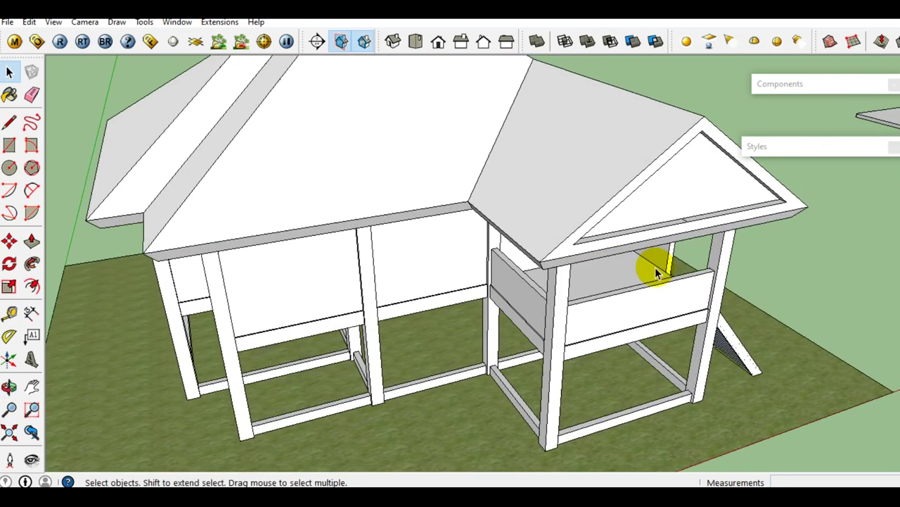
pyautogui.scroll(-1, 602, 267)
pyautogui.moveTo(593, 268)
pyautogui.mouseDown(button='middle')
pyautogui.moveTo(598, 293)
pyautogui.moveTo(573, 316)
pyautogui.moveTo(432, 302)
pyautogui.moveTo(591, 300)
pyautogui.moveTo(506, 297)
pyautogui.moveTo(613, 291)
pyautogui.moveTo(636, 242)
pyautogui.moveTo(458, 253)
pyautogui.moveTo(582, 244)
pyautogui.moveTo(629, 293)
pyautogui.moveTo(577, 261)
pyautogui.moveTo(589, 269)
pyautogui.moveTo(673, 262)
pyautogui.moveTo(607, 328)
pyautogui.moveTo(545, 298)
pyautogui.moveTo(523, 233)
pyautogui.moveTo(637, 270)
pyautogui.mouseUp(button='middle')
pyautogui.scroll(2, 569, 316)
pyautogui.scroll(2, 568, 316)
pyautogui.scroll(2, 543, 295)
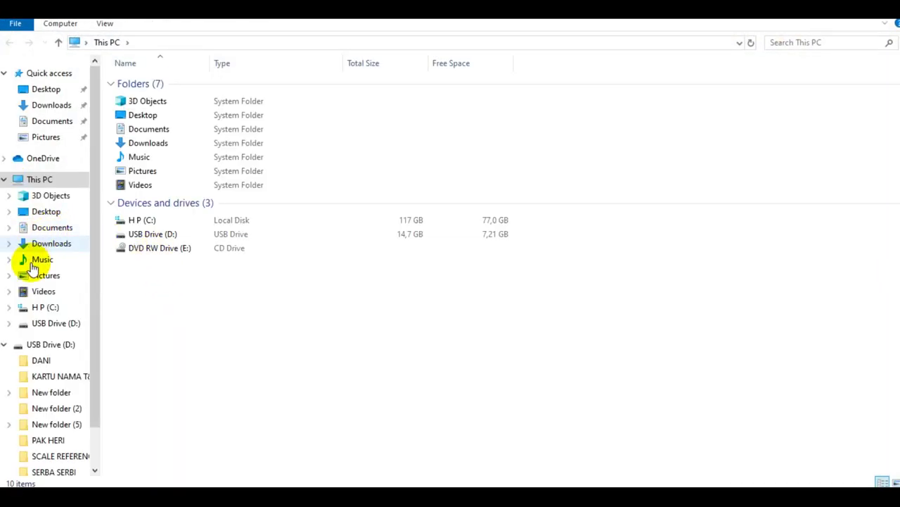
# Open the 1.2 roof-tile image from the Downloads folder
pyautogui.click(37, 247)
pyautogui.click(441, 349)
pyautogui.doubleClick(442, 349)
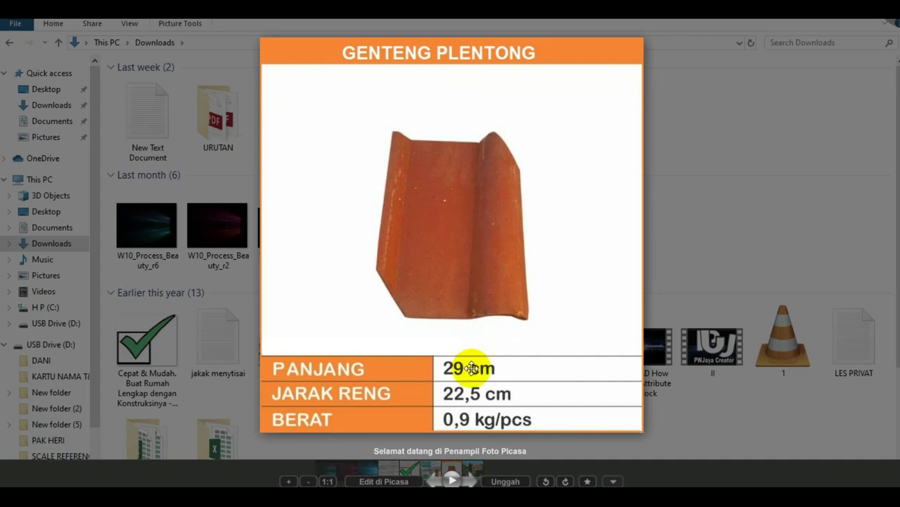
# Zoom in and out on the 1.2 Genteng Plentong image, then select a SketchUp roof face
pyautogui.scroll(1, 471, 368)
pyautogui.scroll(1, 428, 382)
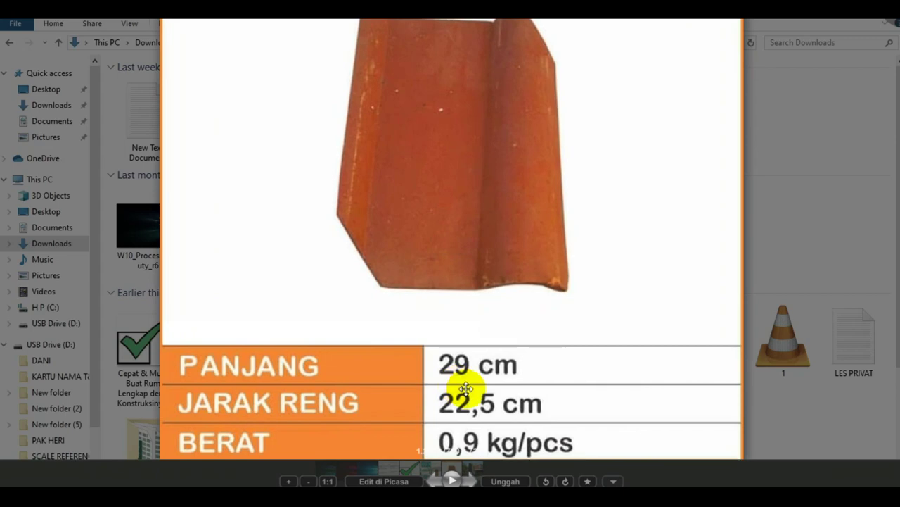
pyautogui.scroll(-2, 465, 383)
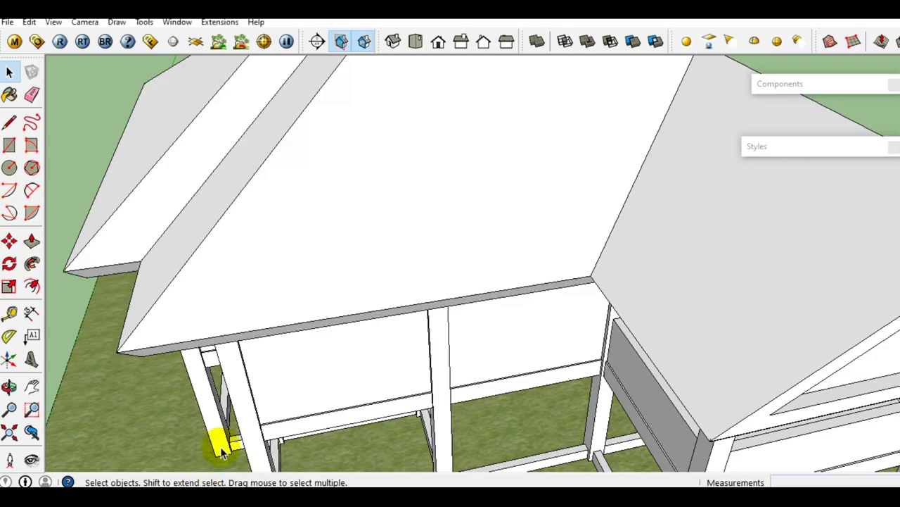
pyautogui.moveTo(217, 439)
pyautogui.mouseDown(button='middle')
pyautogui.moveTo(387, 306)
pyautogui.moveTo(486, 301)
pyautogui.mouseUp(button='middle')
pyautogui.click(389, 308)
# Triple-click the whole roof and make it a single group
pyautogui.scroll(-2, 493, 306)
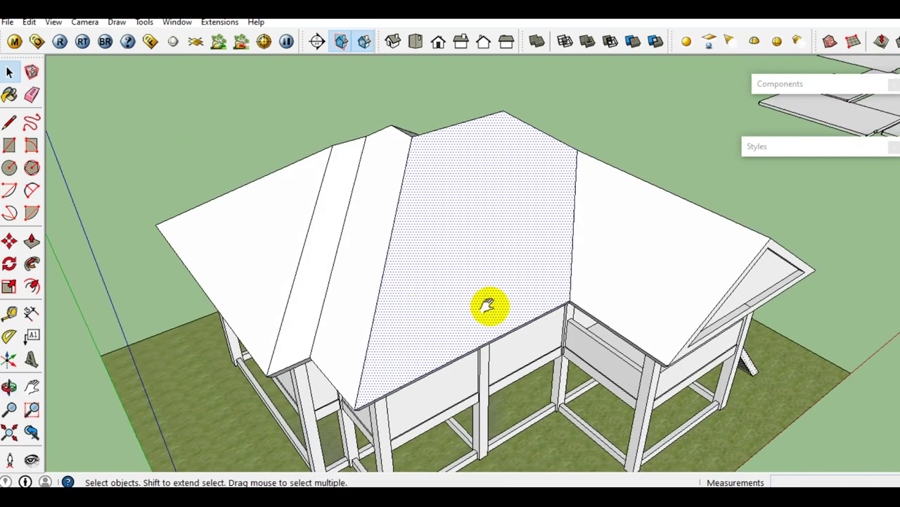
pyautogui.scroll(1, 453, 306)
pyautogui.scroll(2, 452, 295)
pyautogui.moveTo(528, 261); pyautogui.dragTo(414, 265, button='middle')
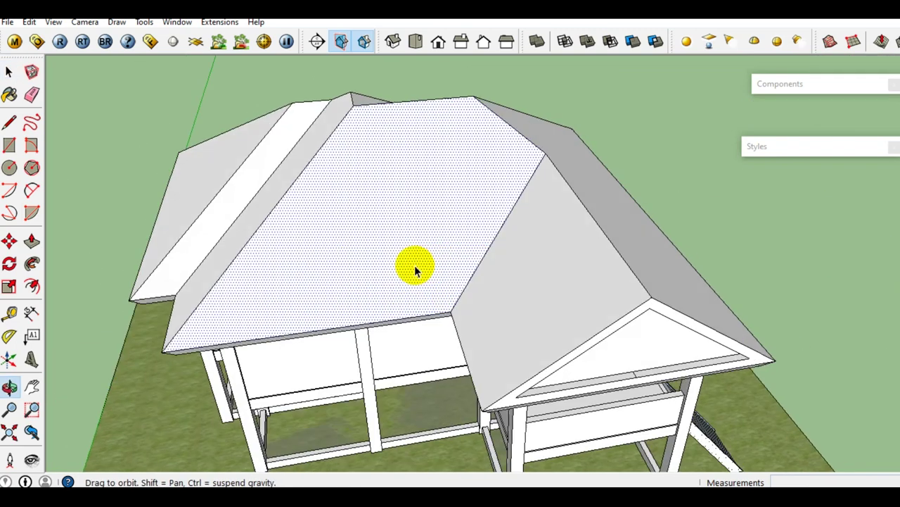
pyautogui.tripleClick(415, 256)
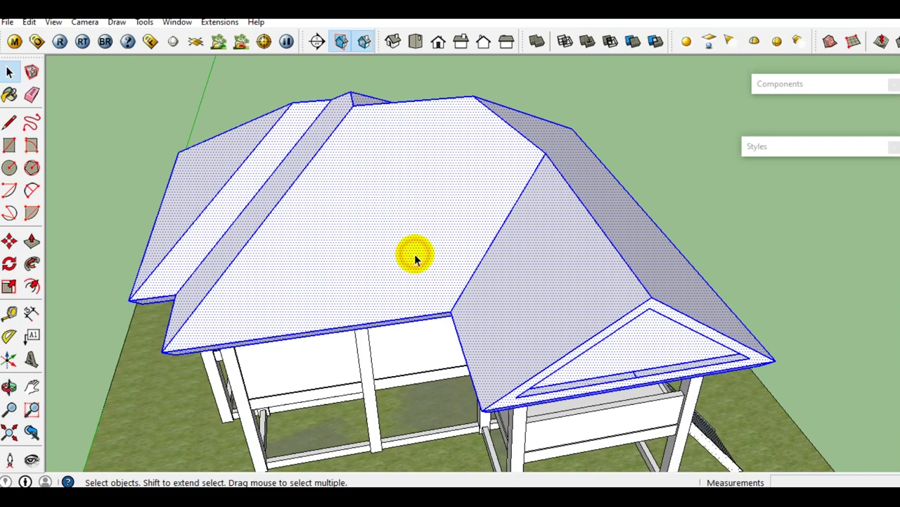
pyautogui.rightClick(415, 252)
pyautogui.click(475, 367)
# Orbit to a steep top-down view and select the roof group
pyautogui.scroll(-3, 543, 272)
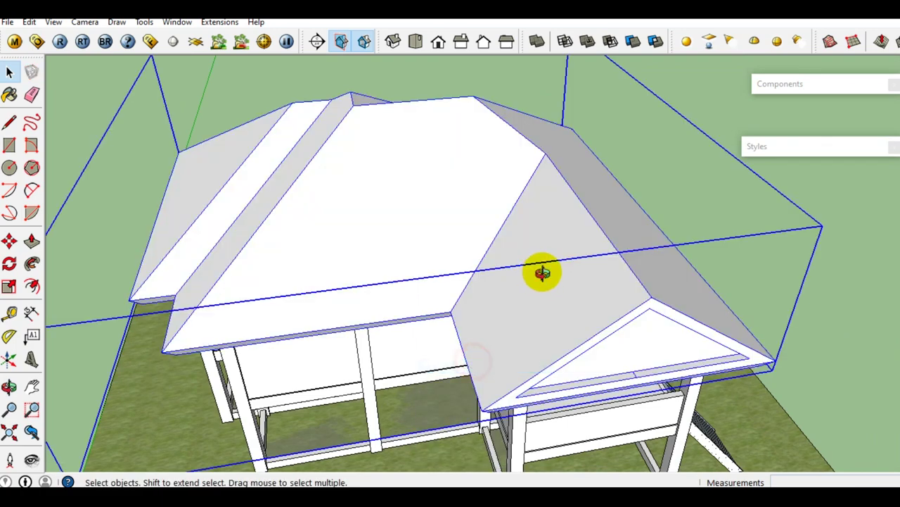
pyautogui.moveTo(542, 271); pyautogui.dragTo(352, 260, button='middle')
pyautogui.moveTo(461, 271); pyautogui.dragTo(472, 273, button='middle')
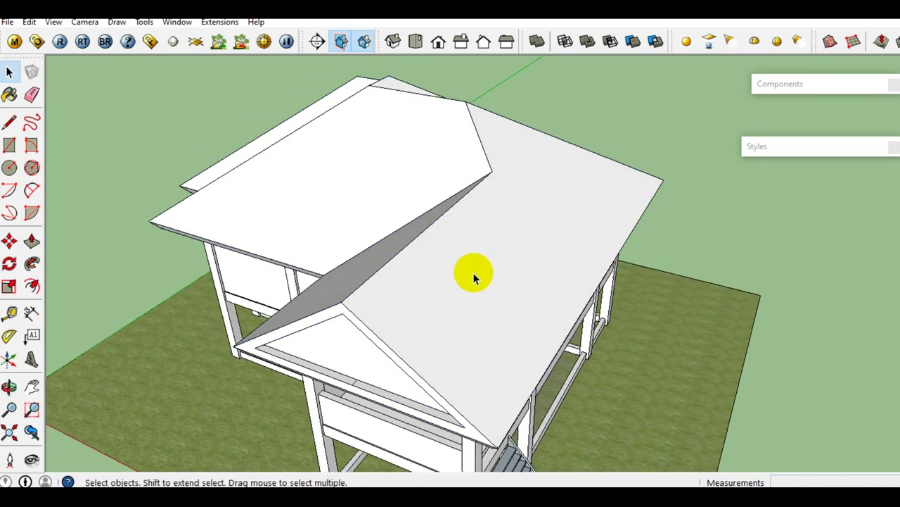
pyautogui.scroll(2, 471, 285)
pyautogui.click(470, 289)
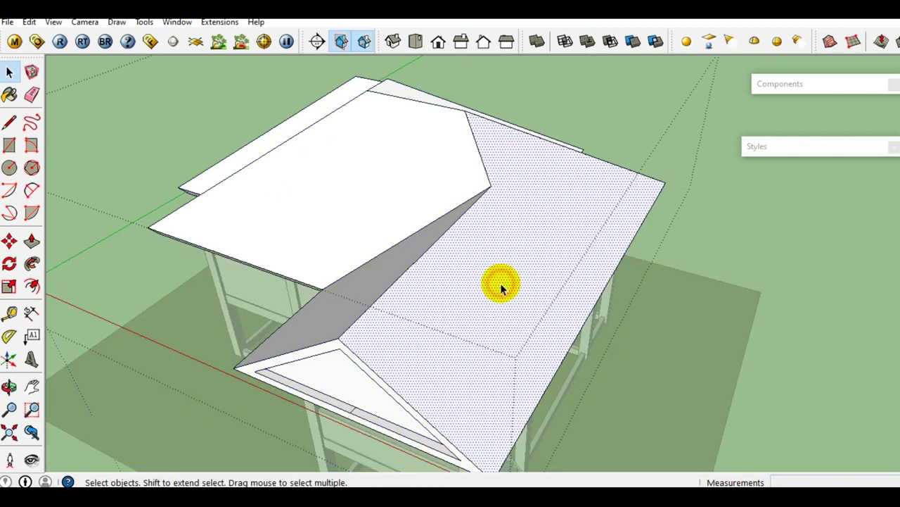
# Pick Translucent_Glass_Gray from the Translucent materials and paint the first roof face with it
pyautogui.press('b')
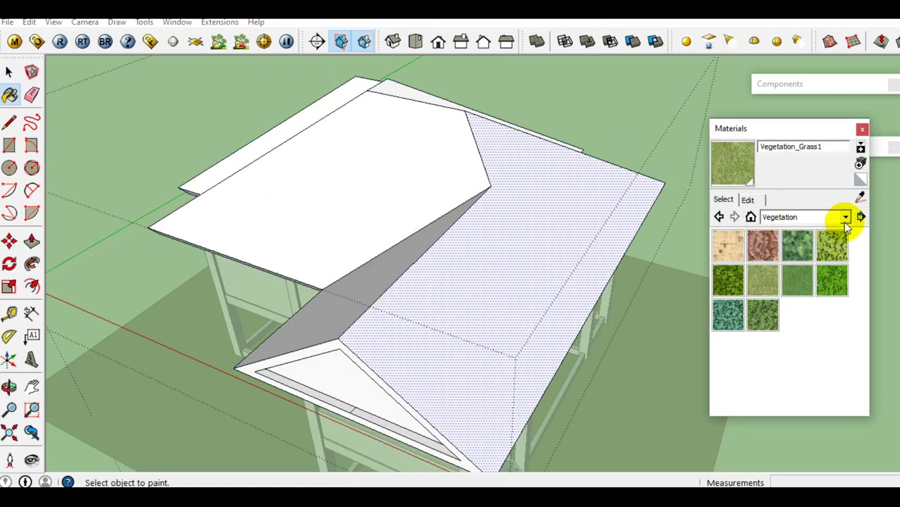
pyautogui.click(845, 218)
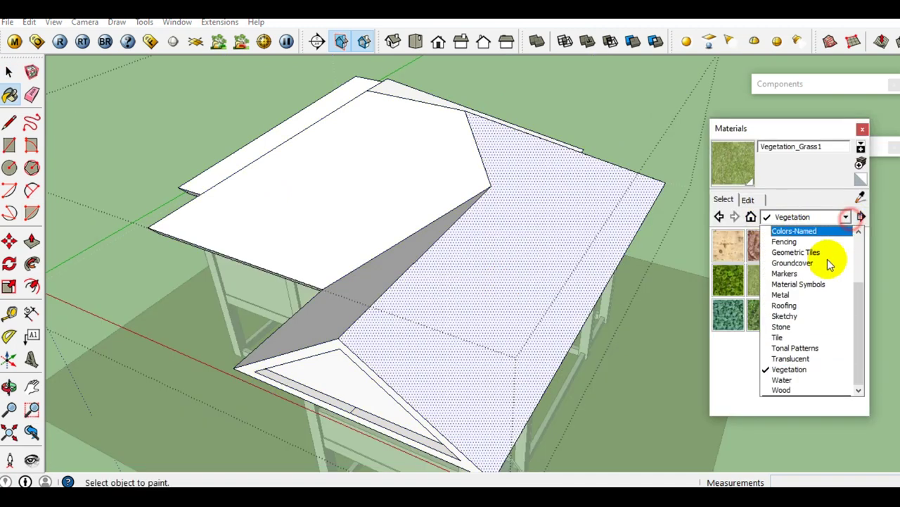
pyautogui.click(790, 358)
pyautogui.click(535, 301)
pyautogui.moveTo(535, 301); pyautogui.dragTo(465, 285, button='middle')
pyautogui.click(731, 281)
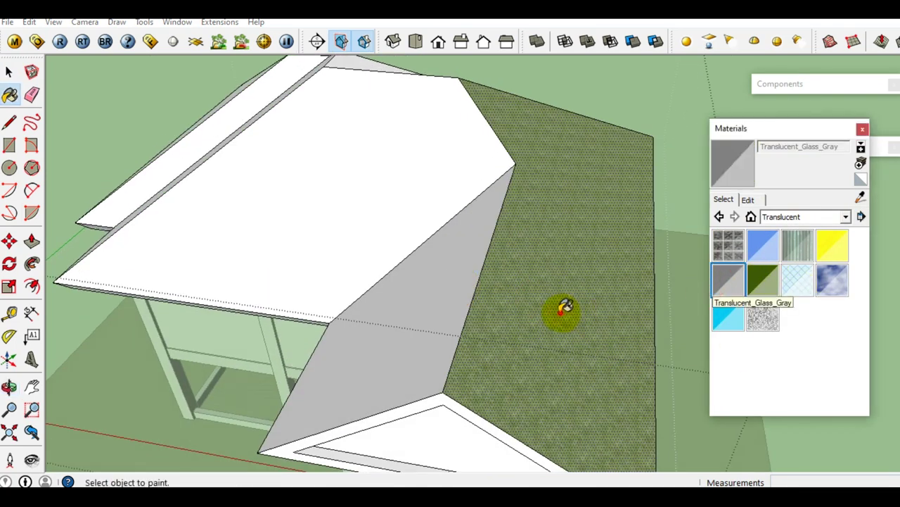
pyautogui.click(563, 311)
# Paint the vertical, white and remaining roof faces Translucent_Glass_Gray
pyautogui.moveTo(563, 311)
pyautogui.mouseDown(button='middle')
pyautogui.moveTo(468, 312)
pyautogui.moveTo(544, 325)
pyautogui.moveTo(432, 237)
pyautogui.moveTo(579, 298)
pyautogui.mouseUp(button='middle')
pyautogui.click(438, 291)
pyautogui.click(362, 296)
pyautogui.click(296, 305)
pyautogui.moveTo(295, 304)
pyautogui.mouseDown(button='middle')
pyautogui.moveTo(496, 345)
pyautogui.moveTo(438, 267)
pyautogui.moveTo(663, 337)
pyautogui.moveTo(546, 252)
pyautogui.mouseUp(button='middle')
pyautogui.click(438, 267)
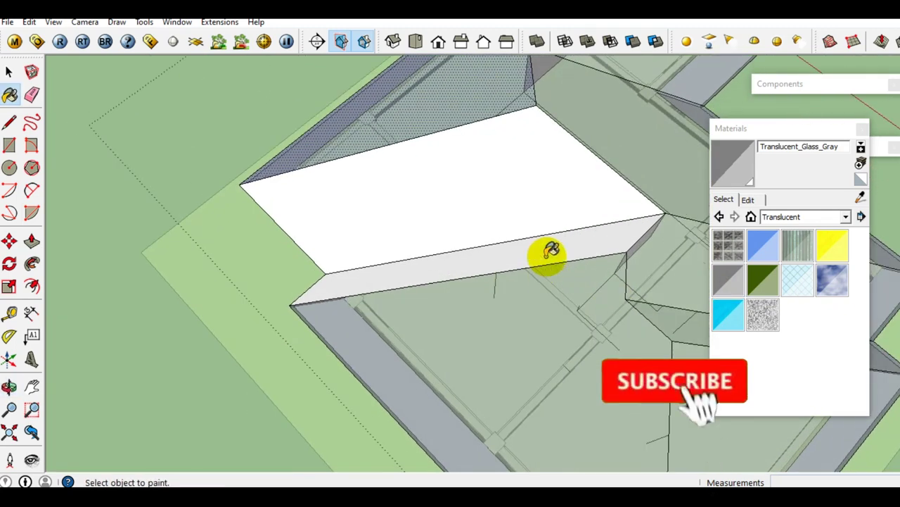
# Inspect the glass roof from above and the gable side, then select the roof group
pyautogui.scroll(-5, 267, 255)
pyautogui.moveTo(267, 255)
pyautogui.mouseDown(button='middle')
pyautogui.moveTo(429, 261)
pyautogui.moveTo(438, 151)
pyautogui.moveTo(477, 241)
pyautogui.mouseUp(button='middle')
pyautogui.scroll(2, 438, 151)
pyautogui.scroll(3, 689, 271)
pyautogui.moveTo(689, 271); pyautogui.dragTo(531, 174, button='middle')
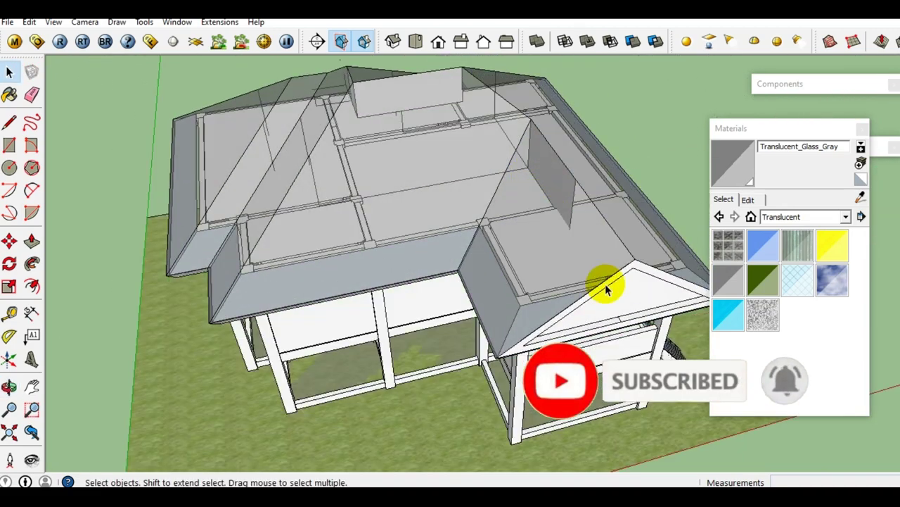
pyautogui.moveTo(605, 283)
pyautogui.mouseDown(button='middle')
pyautogui.moveTo(513, 217)
pyautogui.moveTo(539, 312)
pyautogui.moveTo(536, 291)
pyautogui.moveTo(567, 315)
pyautogui.mouseUp(button='middle')
pyautogui.scroll(2, 513, 217)
pyautogui.scroll(-2, 447, 223)
pyautogui.click(442, 218)
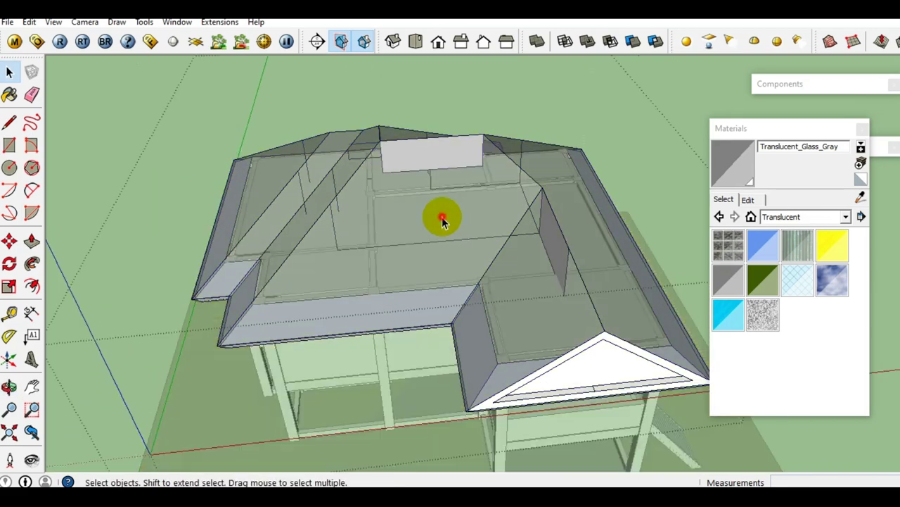
pyautogui.scroll(-3, 442, 216)
pyautogui.click(442, 217)
pyautogui.rightClick(441, 217)
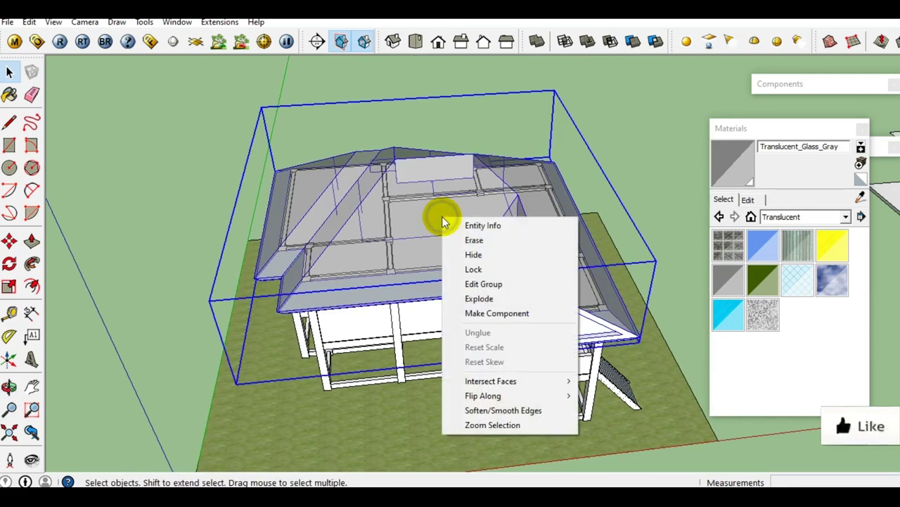
pyautogui.moveTo(483, 395)
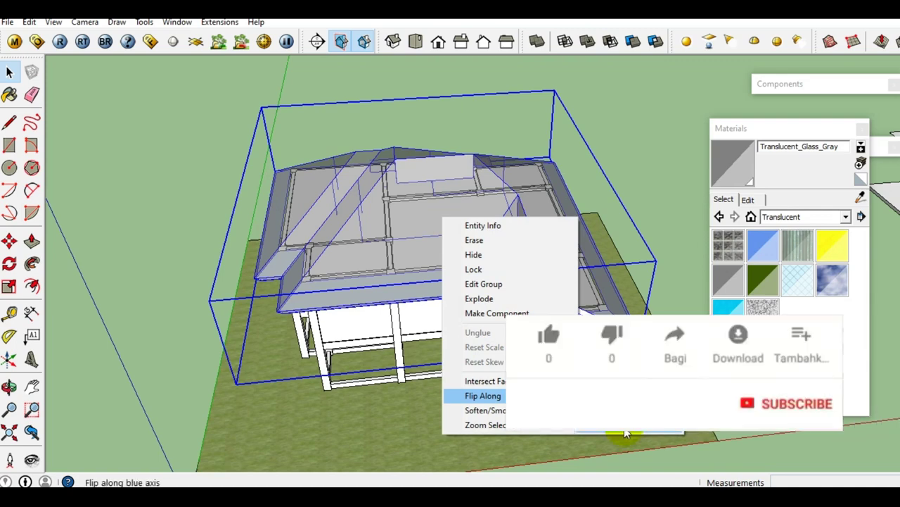
# Flip the roof group along its blue axis to turn it upside down
pyautogui.click(625, 433)
pyautogui.moveTo(481, 255); pyautogui.dragTo(454, 501, button='middle')
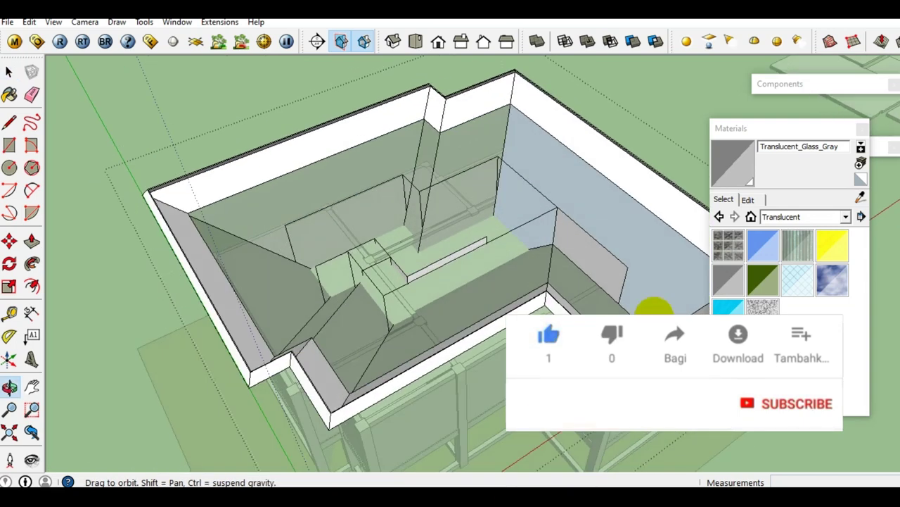
pyautogui.moveTo(455, 500); pyautogui.dragTo(593, 252, button='middle')
# Erase the stray diagonal edges on the glass faces, undoing the mistaken long-diagonal erase
pyautogui.press('e')
pyautogui.click(617, 305)
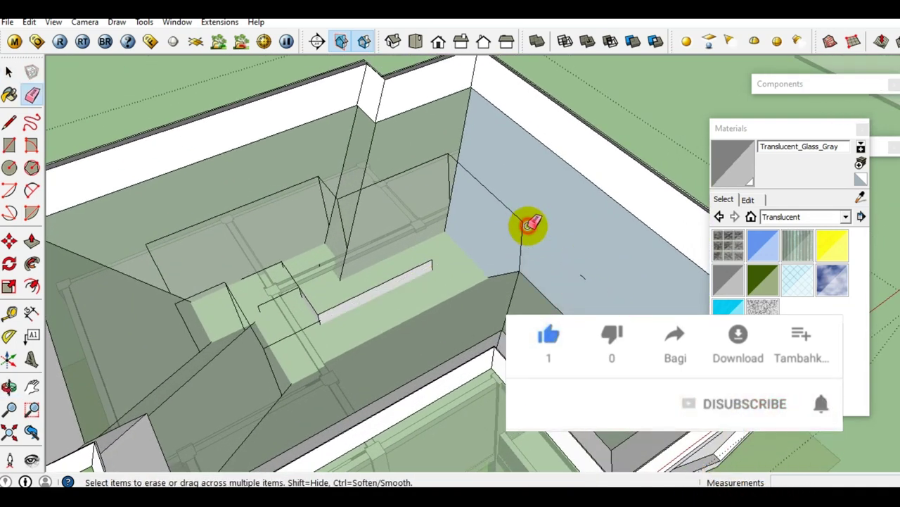
pyautogui.moveTo(526, 225); pyautogui.dragTo(524, 214)
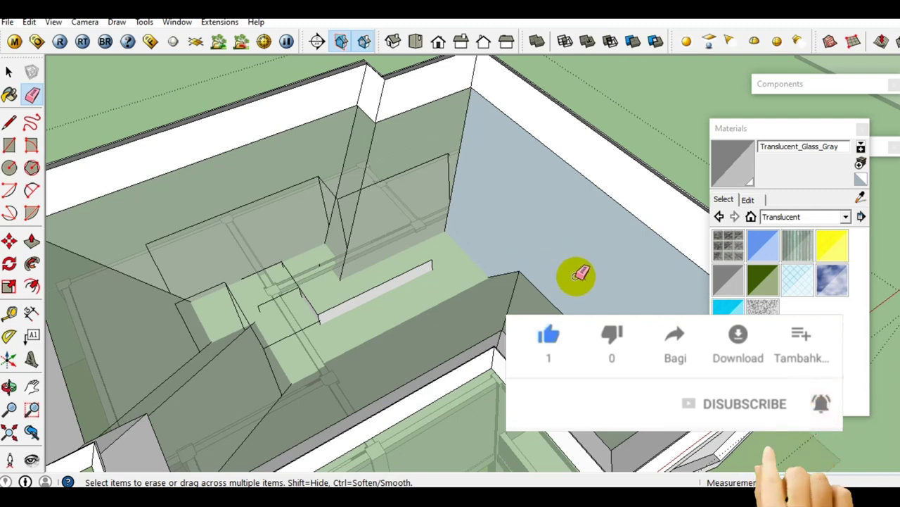
pyautogui.click(584, 274)
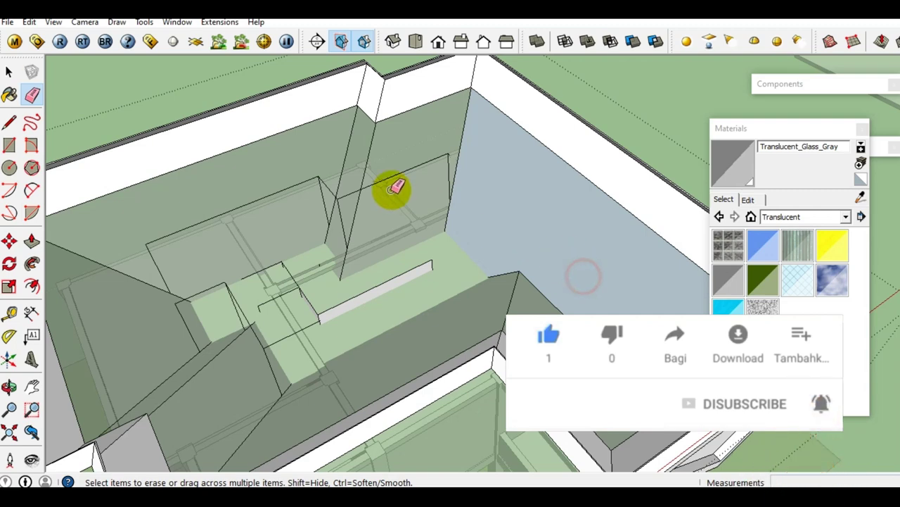
pyautogui.moveTo(398, 187); pyautogui.dragTo(491, 199, button='middle')
pyautogui.moveTo(495, 200); pyautogui.dragTo(439, 228)
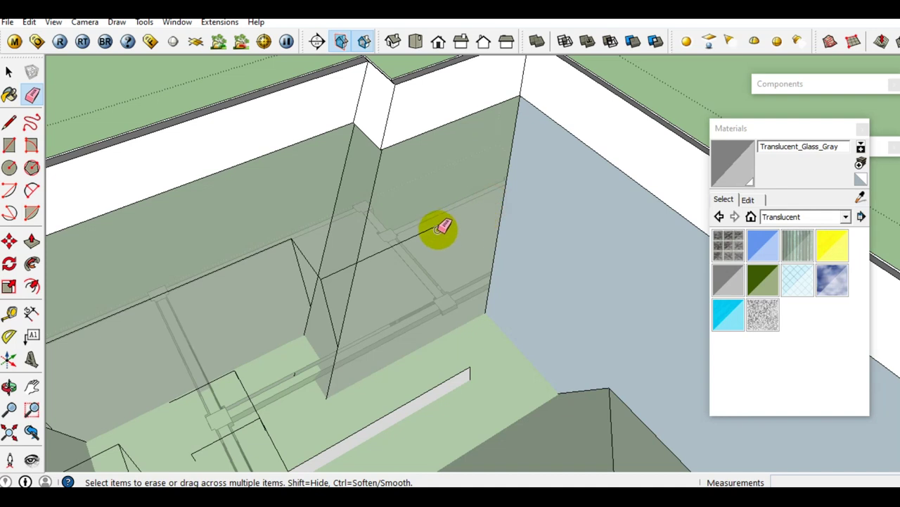
pyautogui.moveTo(315, 277); pyautogui.dragTo(322, 276)
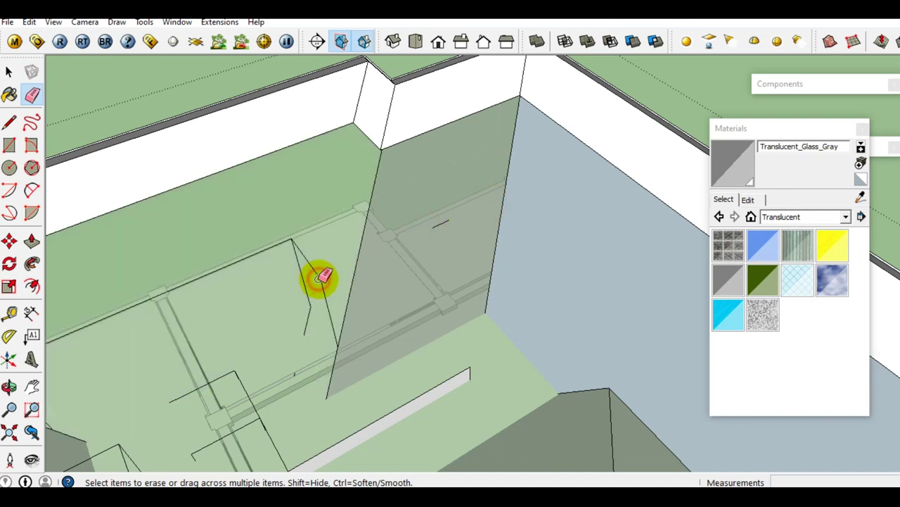
pyautogui.hotkey('ctrl', 'z')
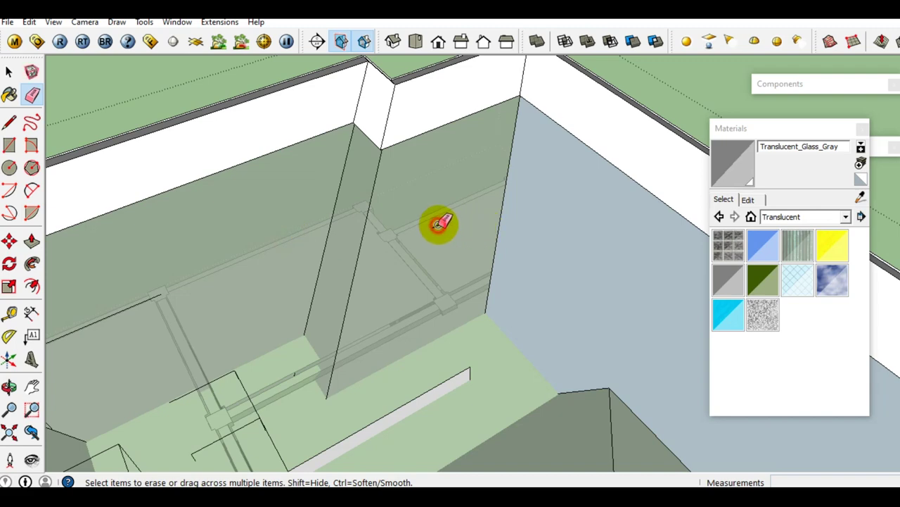
# Inspect the slot and frame parts inside the roof, then zoom out to the whole house
pyautogui.moveTo(440, 224); pyautogui.dragTo(267, 261, button='middle')
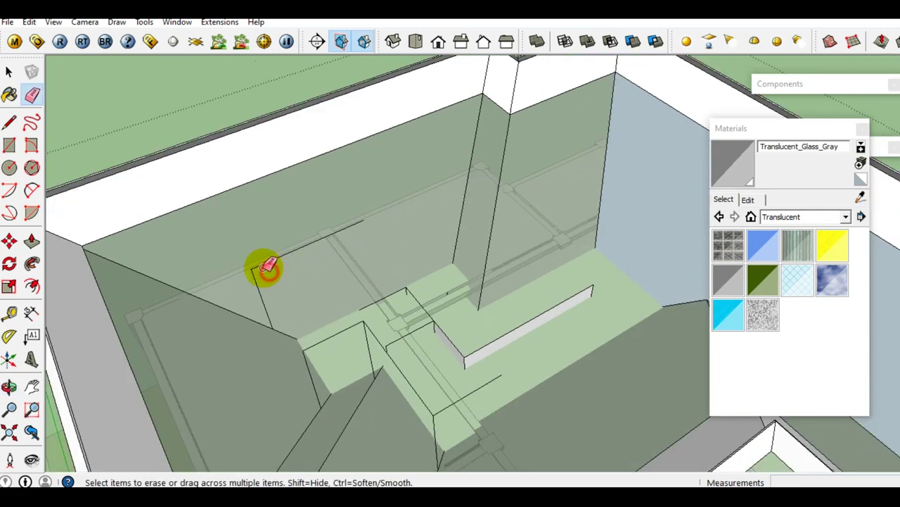
pyautogui.moveTo(265, 274)
pyautogui.mouseDown(button='middle')
pyautogui.moveTo(261, 288)
pyautogui.moveTo(282, 316)
pyautogui.mouseUp(button='middle')
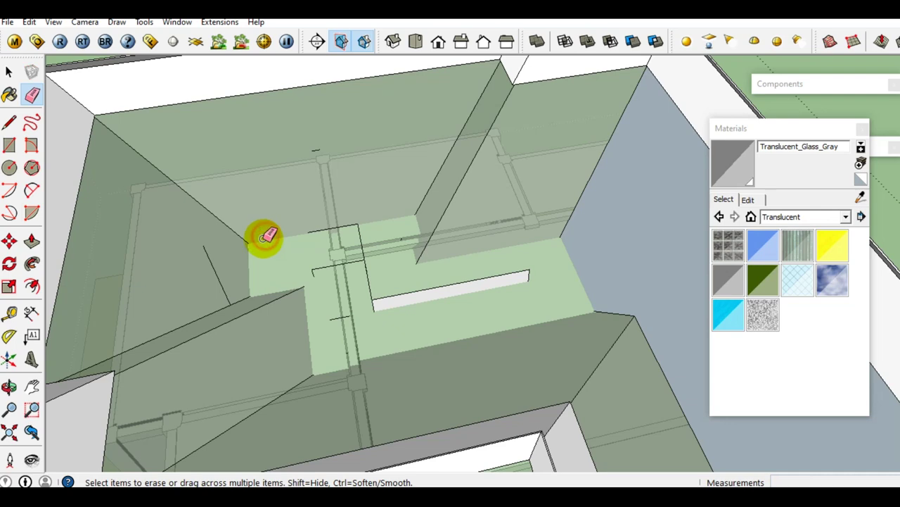
pyautogui.moveTo(375, 240); pyautogui.dragTo(387, 231, button='middle')
pyautogui.moveTo(394, 284)
pyautogui.mouseDown(button='middle')
pyautogui.moveTo(346, 281)
pyautogui.moveTo(368, 392)
pyautogui.moveTo(394, 365)
pyautogui.mouseUp(button='middle')
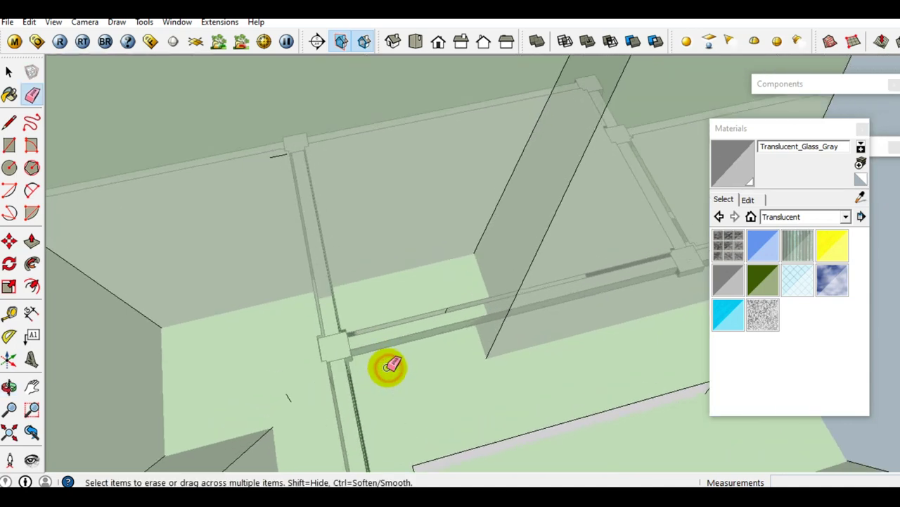
pyautogui.moveTo(289, 396); pyautogui.dragTo(588, 380, button='middle')
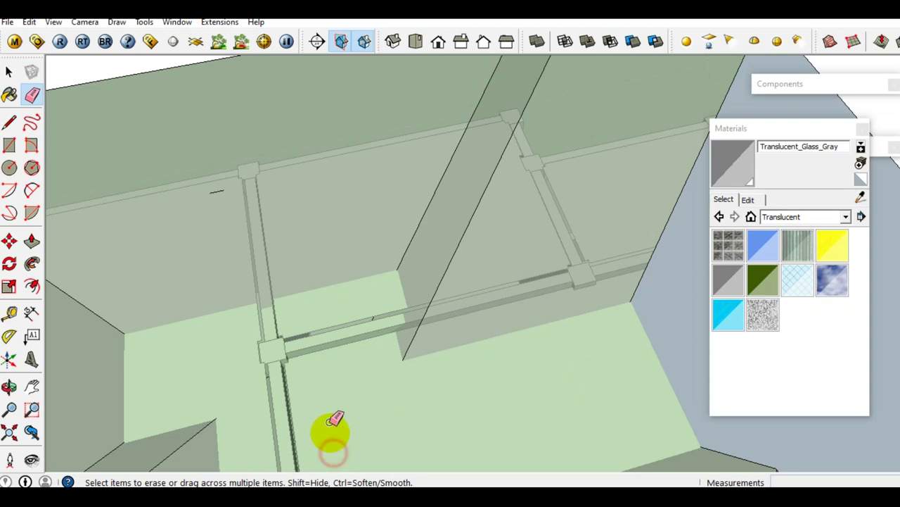
pyautogui.press('space')
pyautogui.scroll(-5, 413, 264)
pyautogui.scroll(-3, 458, 321)
pyautogui.moveTo(458, 322)
pyautogui.mouseDown(button='middle')
pyautogui.moveTo(519, 394)
pyautogui.moveTo(554, 297)
pyautogui.mouseUp(button='middle')
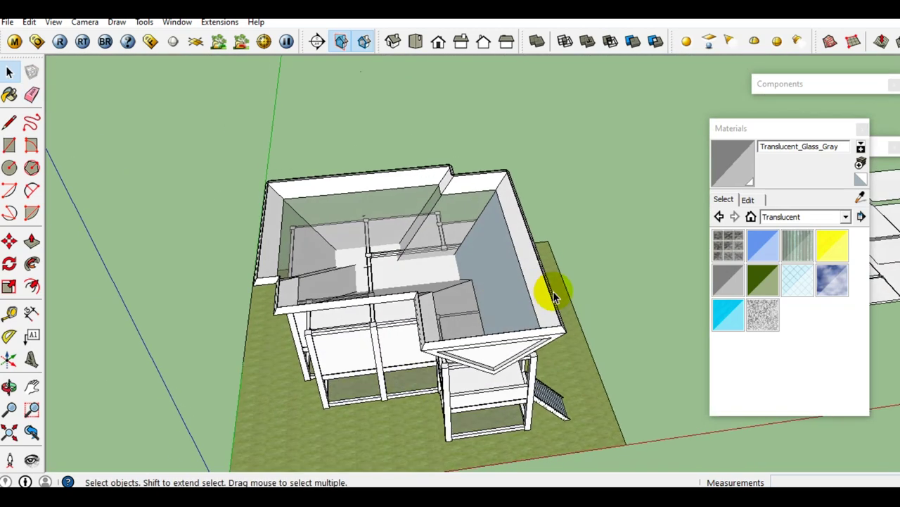
pyautogui.scroll(2, 554, 297)
pyautogui.rightClick(536, 290)
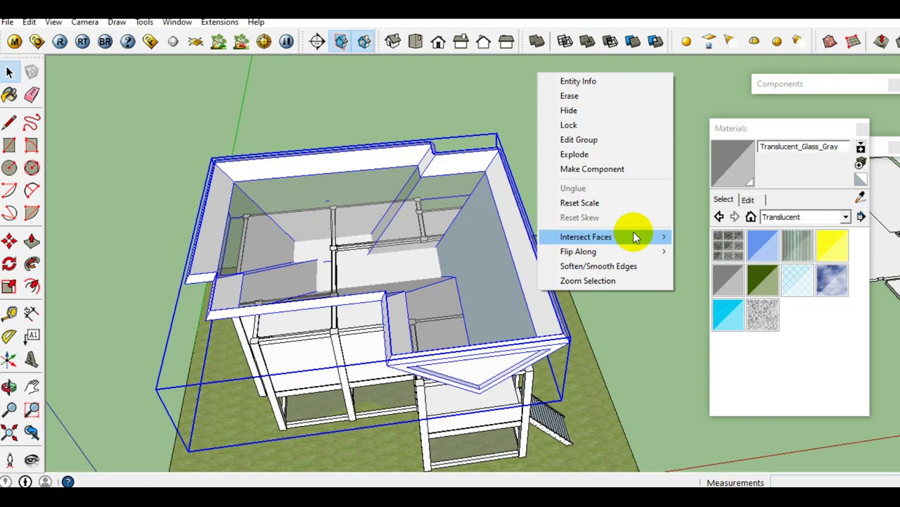
pyautogui.moveTo(578, 251)
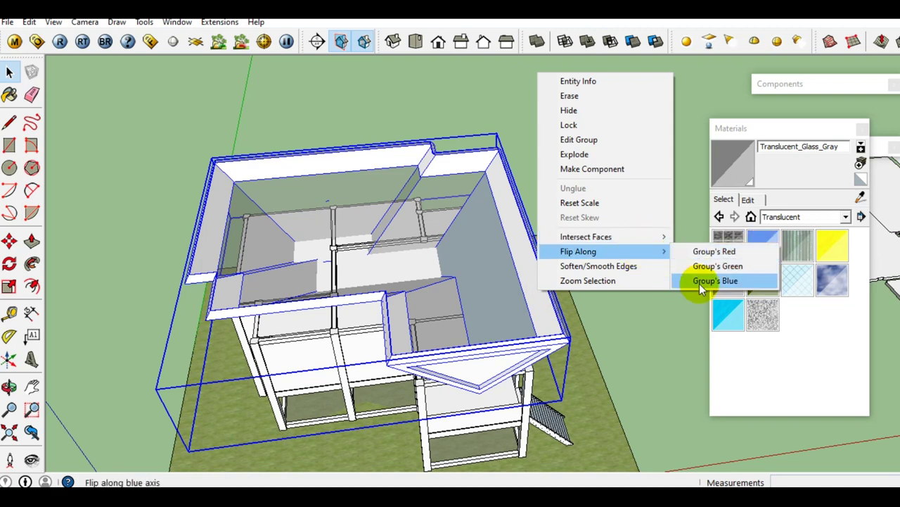
# Flip the roof group back upright along its blue axis and deselect it
pyautogui.click(699, 284)
pyautogui.moveTo(586, 313)
pyautogui.mouseDown(button='middle')
pyautogui.moveTo(312, 321)
pyautogui.moveTo(351, 297)
pyautogui.mouseUp(button='middle')
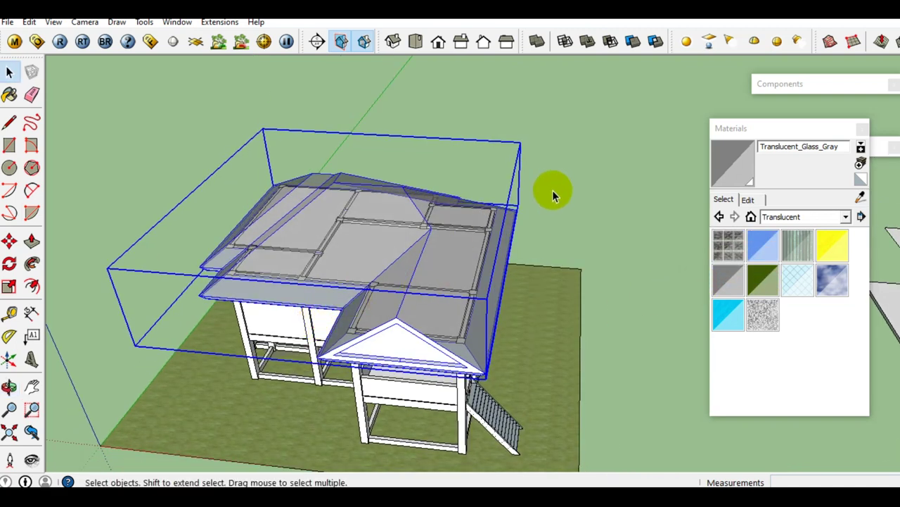
pyautogui.click(562, 211)
pyautogui.moveTo(565, 222)
pyautogui.mouseDown(button='middle')
pyautogui.moveTo(332, 287)
pyautogui.moveTo(443, 201)
pyautogui.moveTo(609, 220)
pyautogui.moveTo(439, 252)
pyautogui.moveTo(513, 288)
pyautogui.mouseUp(button='middle')
# Zoom in and orbit low across the glass roof panels to inspect them
pyautogui.scroll(3, 593, 291)
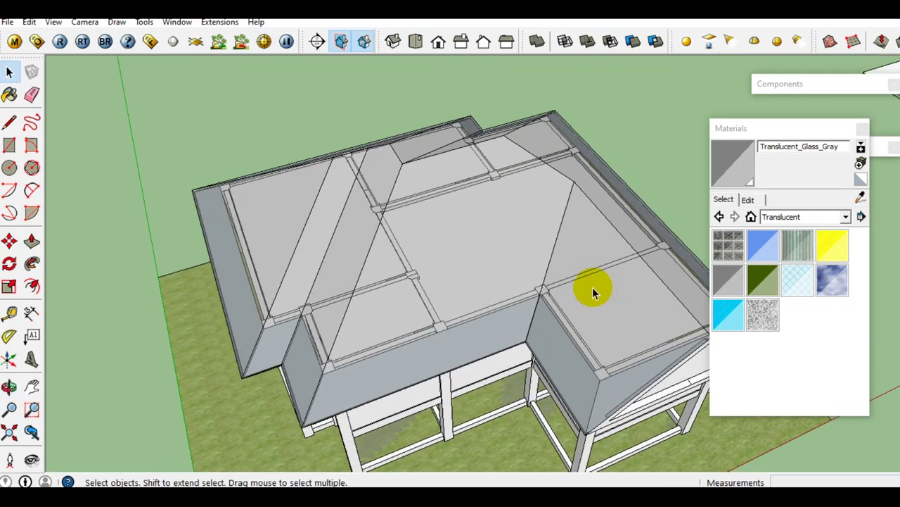
pyautogui.scroll(2, 471, 259)
pyautogui.scroll(2, 472, 259)
pyautogui.scroll(2, 460, 253)
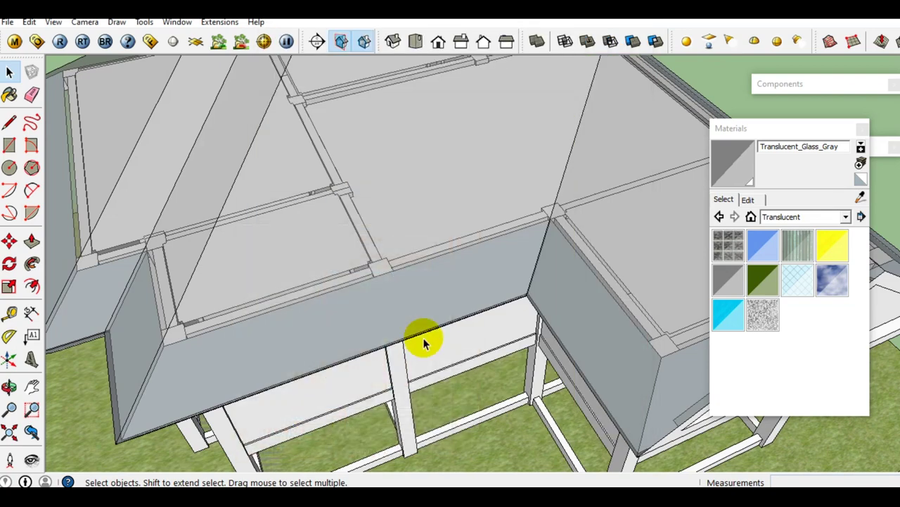
pyautogui.scroll(2, 438, 316)
pyautogui.moveTo(438, 316); pyautogui.dragTo(533, 328, button='middle')
pyautogui.scroll(2, 409, 279)
pyautogui.scroll(-3, 409, 279)
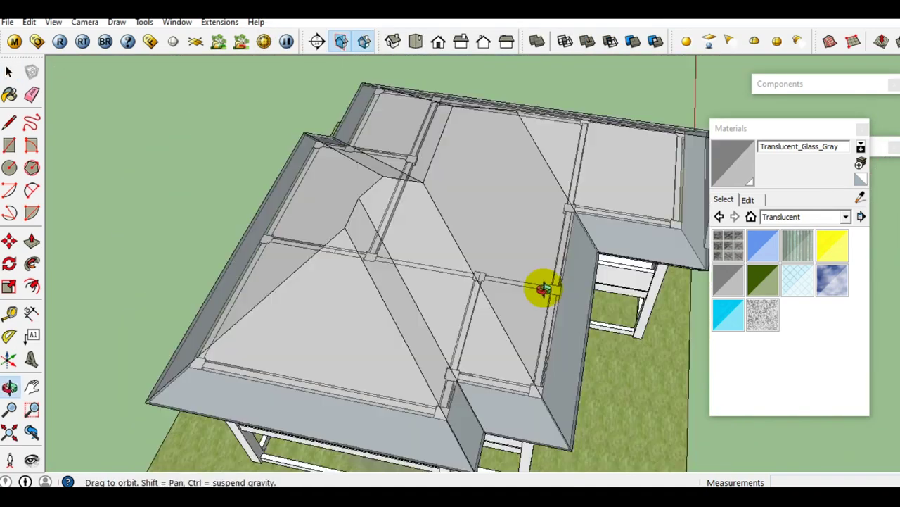
pyautogui.moveTo(542, 287)
pyautogui.mouseDown(button='middle')
pyautogui.moveTo(256, 181)
pyautogui.moveTo(312, 283)
pyautogui.mouseUp(button='middle')
pyautogui.scroll(2, 443, 212)
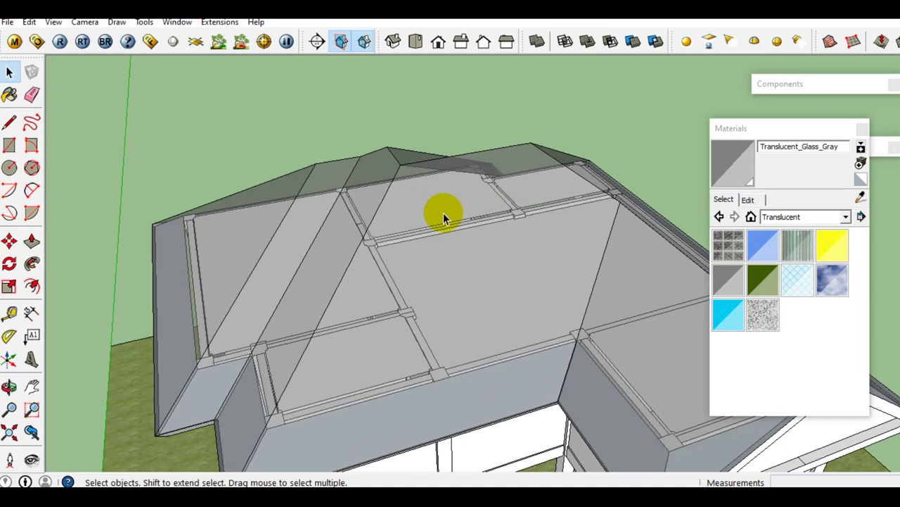
pyautogui.moveTo(331, 201)
pyautogui.mouseDown(button='middle')
pyautogui.moveTo(376, 125)
pyautogui.moveTo(468, 100)
pyautogui.moveTo(458, 273)
pyautogui.mouseUp(button='middle')
pyautogui.scroll(-2, 351, 153)
pyautogui.scroll(-2, 352, 160)
pyautogui.scroll(1, 454, 123)
# Look down onto the roof group from above, then move in toward the roof eave
pyautogui.click(343, 266)
pyautogui.moveTo(351, 225)
pyautogui.mouseDown(button='middle')
pyautogui.moveTo(392, 223)
pyautogui.moveTo(342, 115)
pyautogui.moveTo(328, 40)
pyautogui.moveTo(424, 125)
pyautogui.moveTo(345, 156)
pyautogui.moveTo(354, 134)
pyautogui.moveTo(362, 166)
pyautogui.moveTo(362, 345)
pyautogui.moveTo(488, 141)
pyautogui.mouseUp(button='middle')
pyautogui.scroll(2, 371, 196)
pyautogui.click(405, 133)
pyautogui.scroll(3, 368, 234)
pyautogui.scroll(2, 218, 277)
pyautogui.moveTo(218, 278)
pyautogui.mouseDown(button='middle')
pyautogui.moveTo(235, 267)
pyautogui.moveTo(460, 239)
pyautogui.moveTo(351, 295)
pyautogui.mouseUp(button='middle')
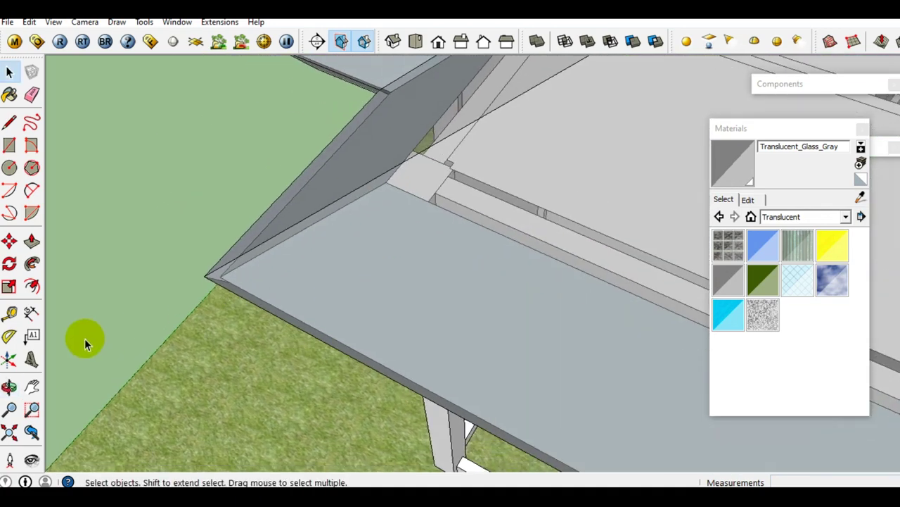
pyautogui.click(10, 312)
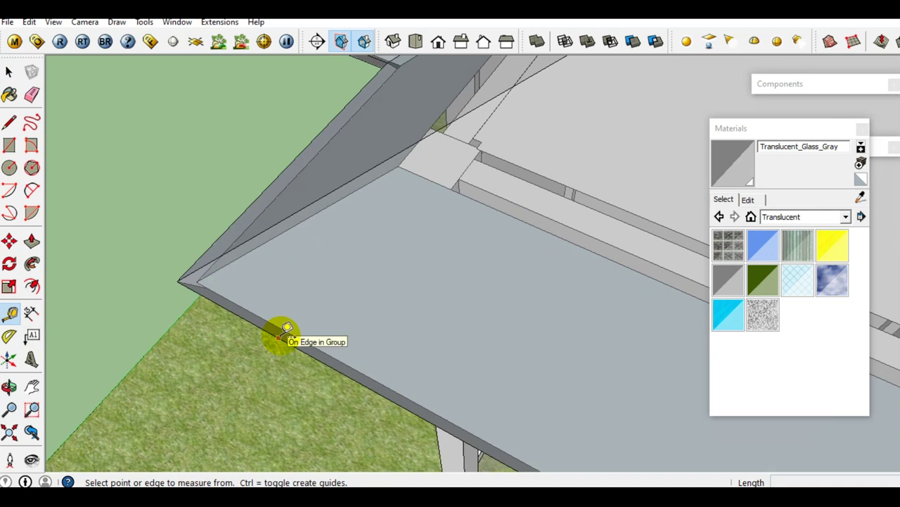
# Measure a guide from the eave edge near the roof corner
pyautogui.click(279, 337)
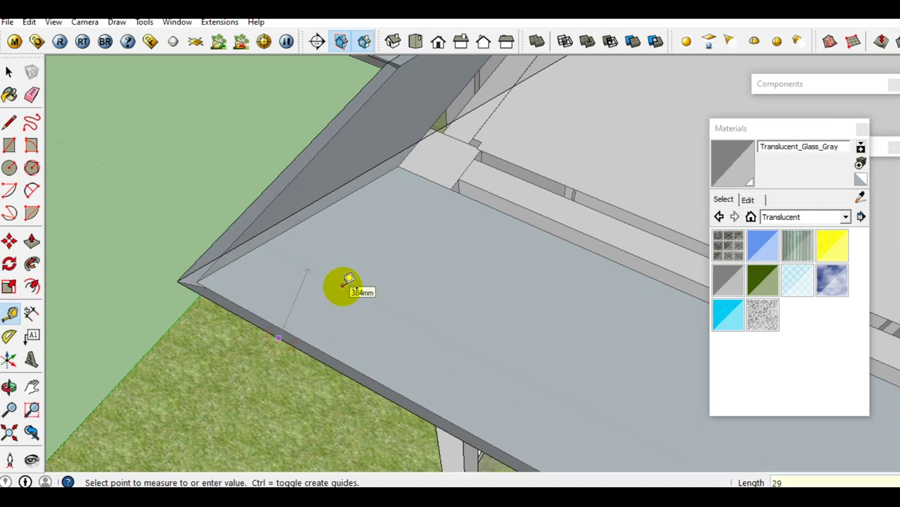
pyautogui.moveTo(342, 286)
pyautogui.mouseDown(button='middle')
pyautogui.moveTo(472, 288)
pyautogui.moveTo(502, 271)
pyautogui.mouseUp(button='middle')
pyautogui.press('space')
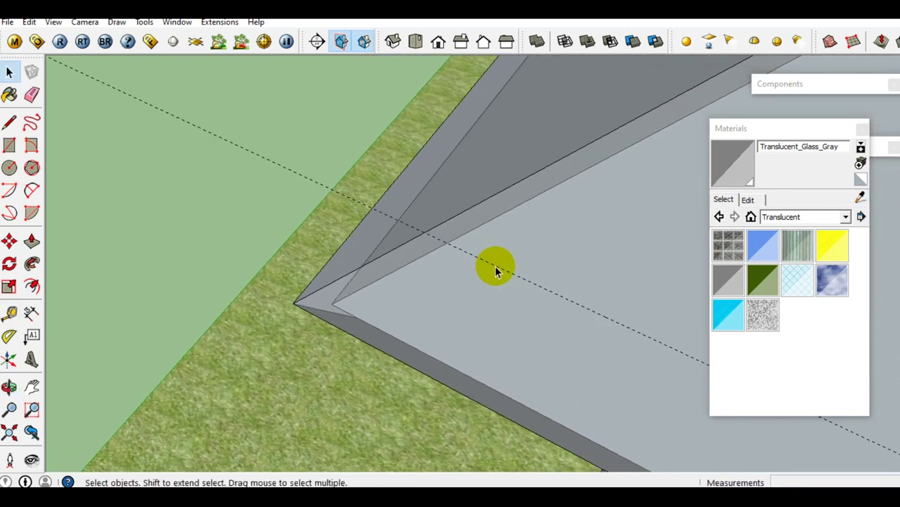
pyautogui.scroll(2, 444, 255)
# Draw a line from the roof guide down to the eave edge
pyautogui.press('l')
pyautogui.click(412, 225)
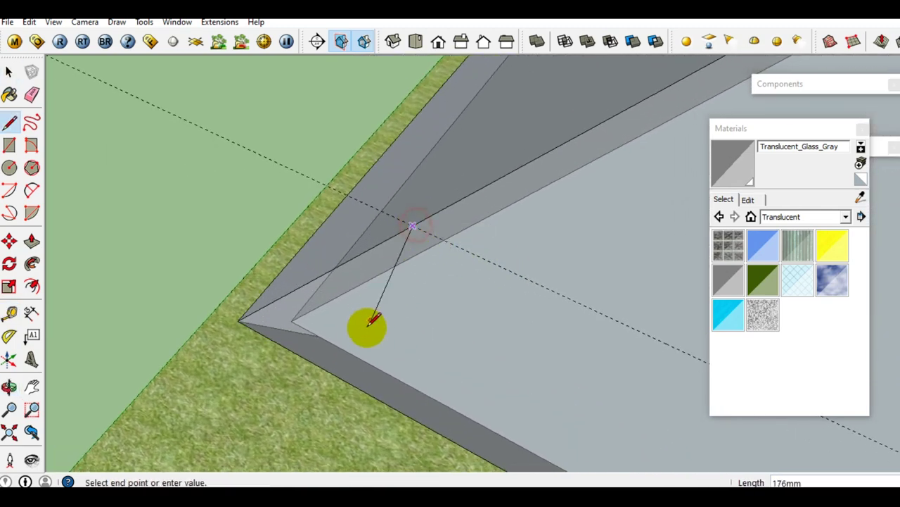
pyautogui.scroll(1, 372, 318)
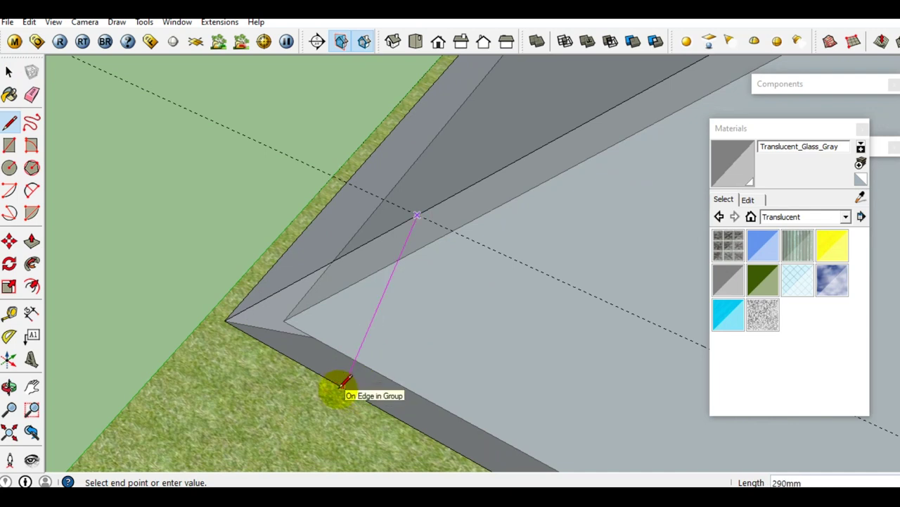
pyautogui.click(340, 383)
pyautogui.press('space')
pyautogui.moveTo(365, 354)
pyautogui.mouseDown(button='middle')
pyautogui.moveTo(456, 322)
pyautogui.moveTo(392, 305)
pyautogui.moveTo(444, 269)
pyautogui.mouseUp(button='middle')
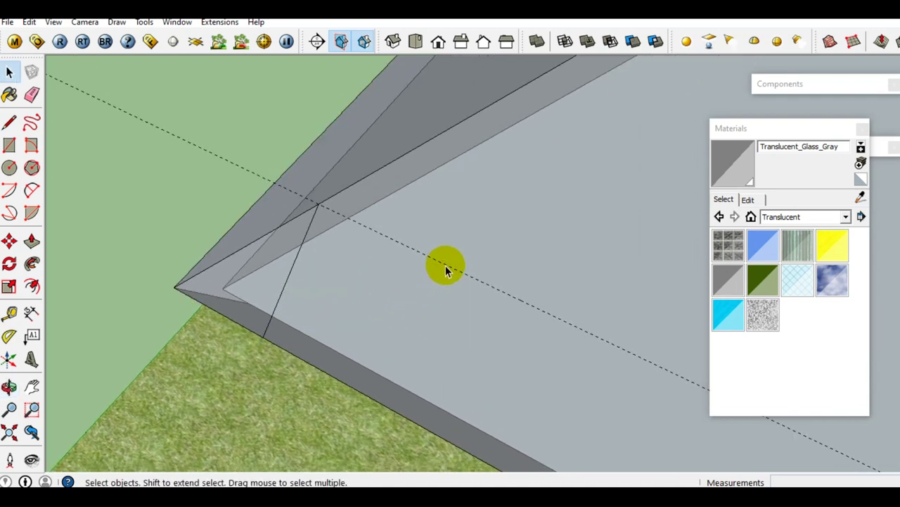
# Measure a second guide near the roof corner
pyautogui.press('t')
pyautogui.click(502, 289)
pyautogui.write('290')
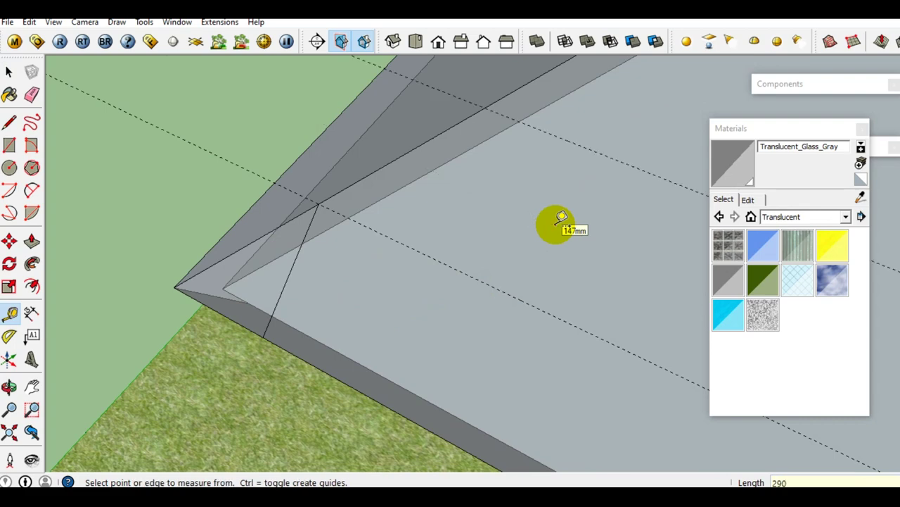
pyautogui.press('space')
pyautogui.moveTo(561, 218)
pyautogui.mouseDown(button='middle')
pyautogui.moveTo(506, 232)
pyautogui.moveTo(506, 253)
pyautogui.moveTo(496, 162)
pyautogui.mouseUp(button='middle')
# Draw a line from the guide intersection down to the roof edge
pyautogui.press('l')
pyautogui.scroll(1, 496, 161)
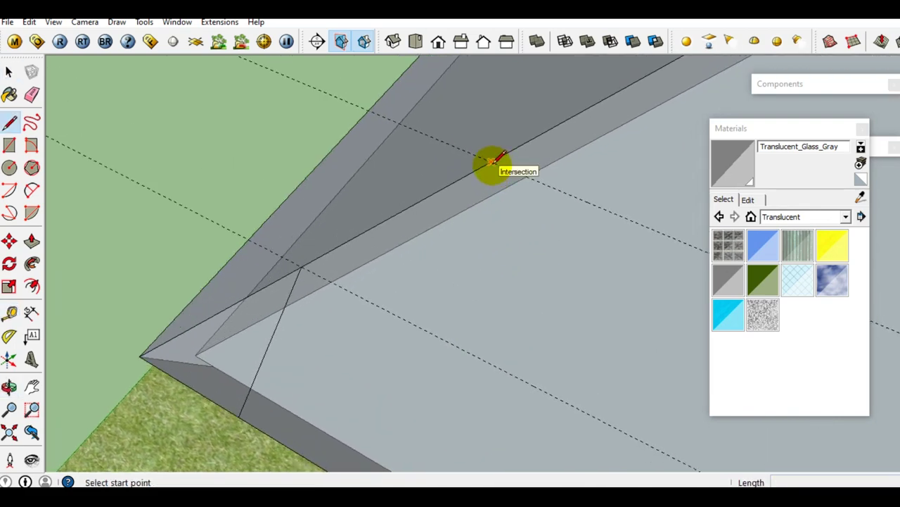
pyautogui.click(493, 161)
pyautogui.keyDown('shift'); pyautogui.moveTo(481, 243); pyautogui.dragTo(514, 207, button='middle'); pyautogui.keyUp('shift')
pyautogui.scroll(-1, 495, 229)
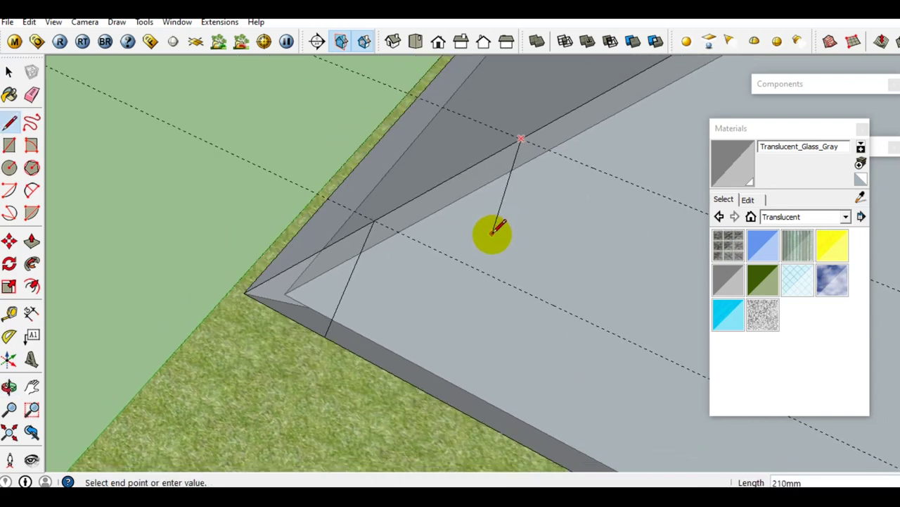
pyautogui.scroll(1, 457, 305)
pyautogui.moveTo(478, 294); pyautogui.dragTo(452, 321, button='middle')
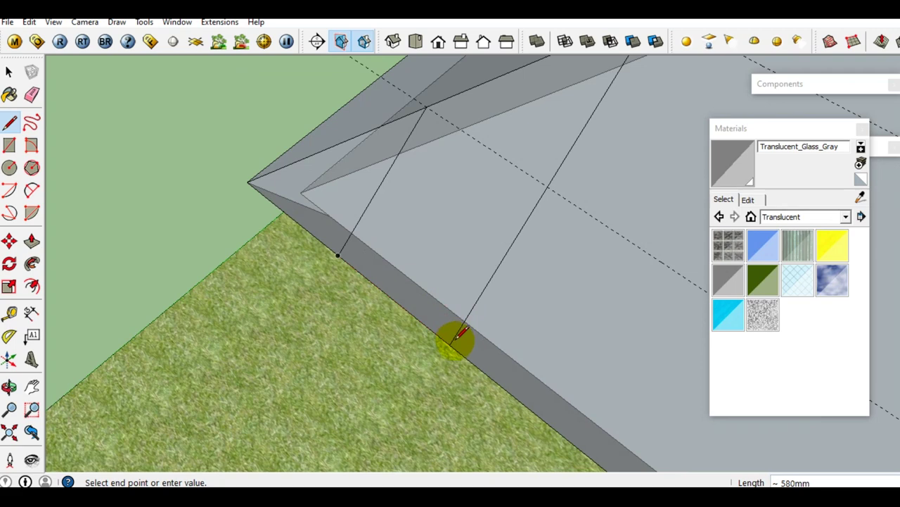
pyautogui.scroll(-1, 464, 341)
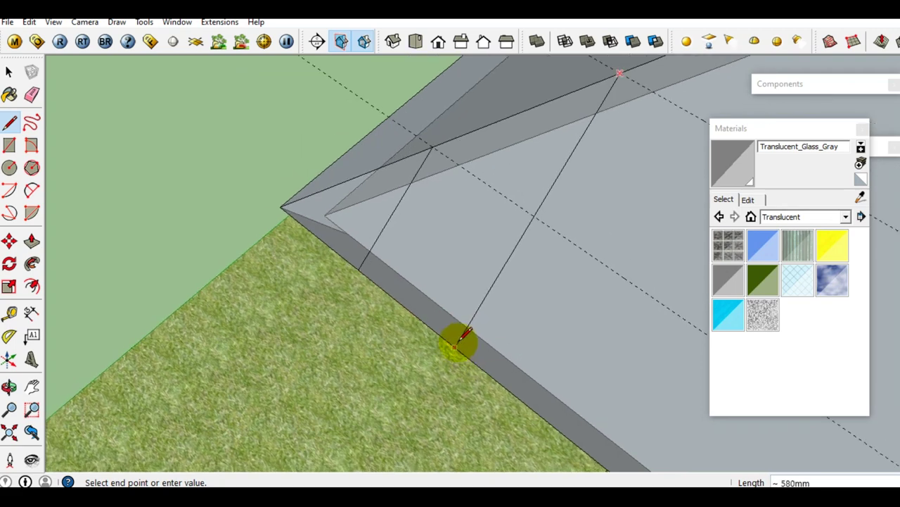
pyautogui.click(454, 329)
pyautogui.press('space')
pyautogui.moveTo(449, 329); pyautogui.dragTo(458, 313, button='middle')
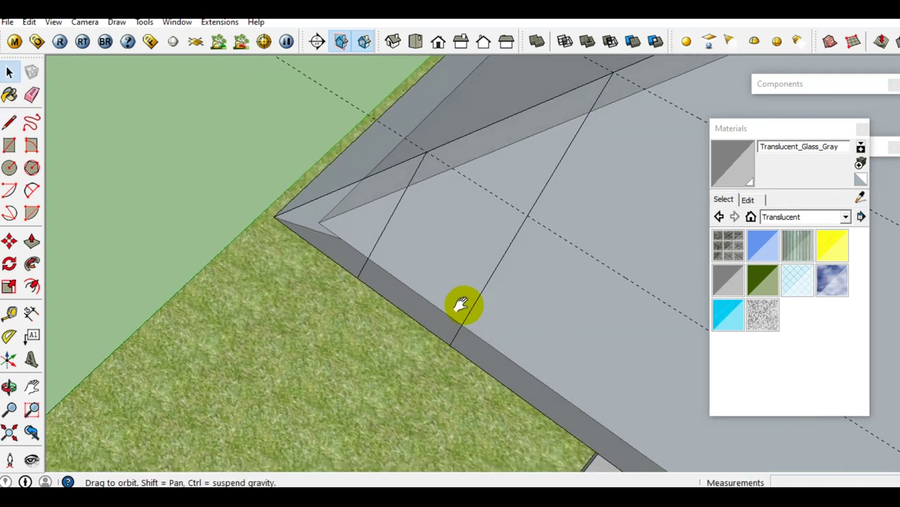
# Draw a line across the roof face near the corner
pyautogui.press('l')
pyautogui.moveTo(493, 270); pyautogui.dragTo(521, 242, button='middle')
pyautogui.click(522, 240)
pyautogui.click(387, 151)
pyautogui.press('space')
pyautogui.moveTo(387, 151); pyautogui.dragTo(412, 221, button='middle')
# Draw the final line to the eave to close the panel, then select the new face
pyautogui.press('l')
pyautogui.moveTo(446, 327); pyautogui.dragTo(410, 374, button='middle')
pyautogui.click(391, 354)
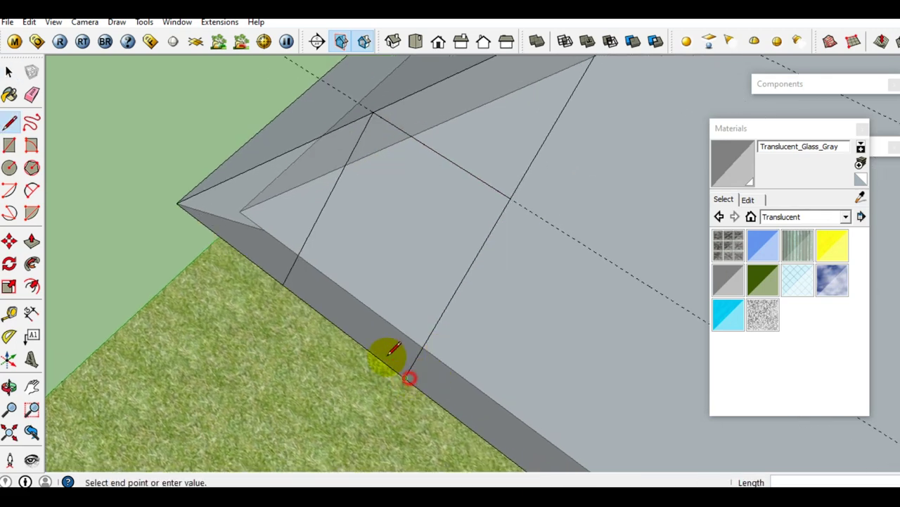
pyautogui.click(291, 281)
pyautogui.press('space')
pyautogui.moveTo(427, 279); pyautogui.dragTo(438, 267, button='middle')
pyautogui.click(438, 266)
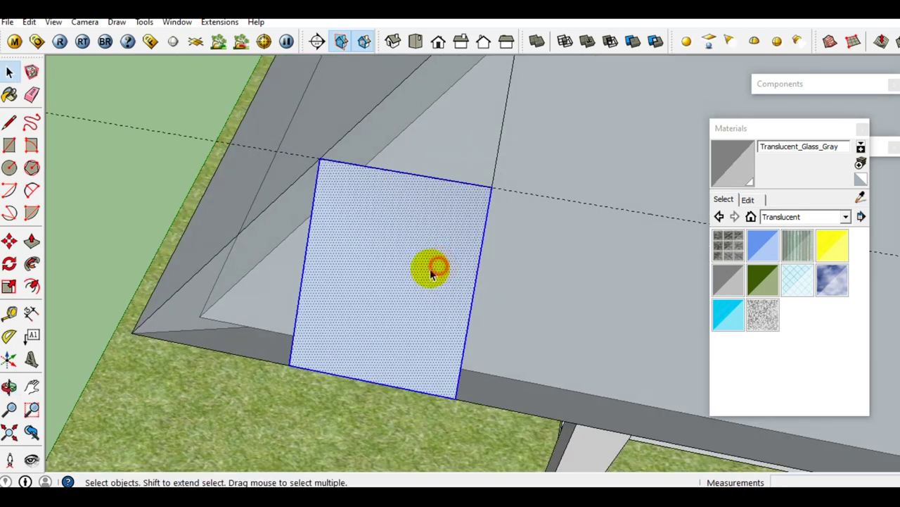
# Turn the marked glass roof face into its own group and select it
pyautogui.scroll(2, 415, 274)
pyautogui.scroll(1, 401, 268)
pyautogui.rightClick(405, 255)
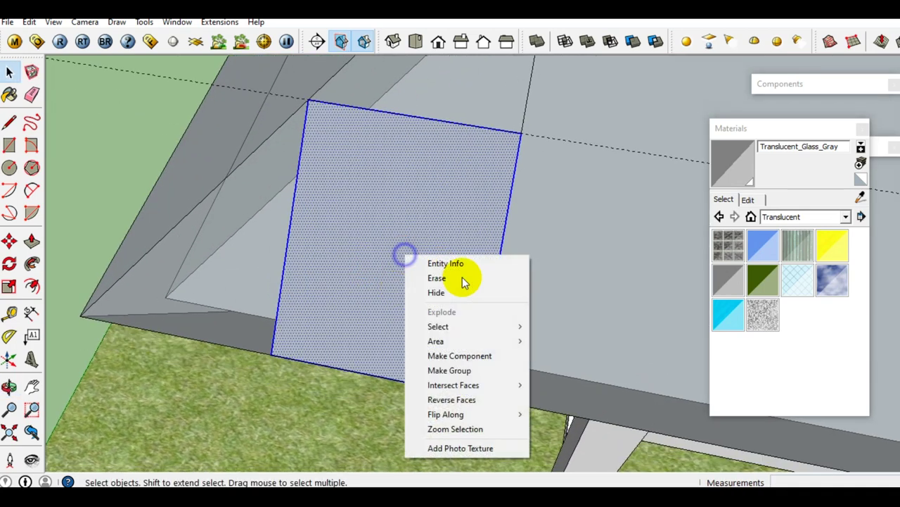
pyautogui.click(457, 370)
pyautogui.rightClick(427, 280)
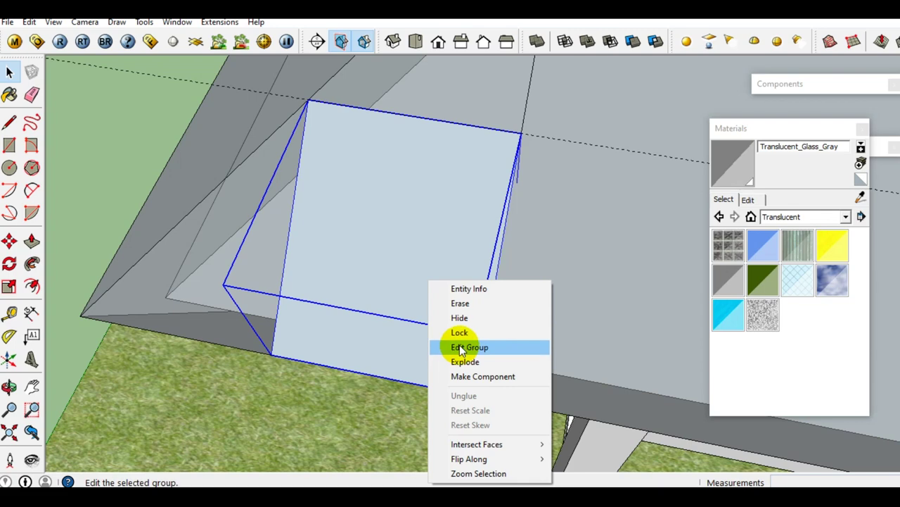
pyautogui.click(461, 349)
pyautogui.press('Escape')
pyautogui.click(440, 296)
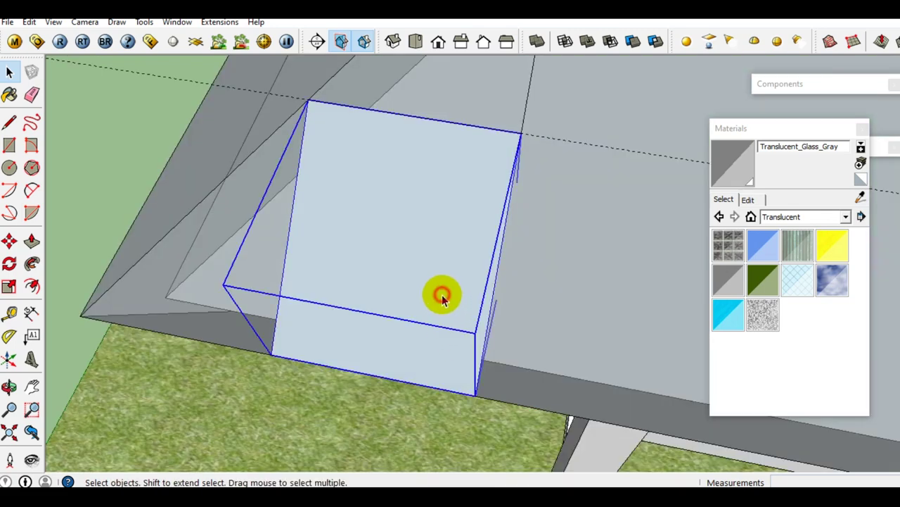
pyautogui.rightClick(441, 294)
pyautogui.click(435, 230)
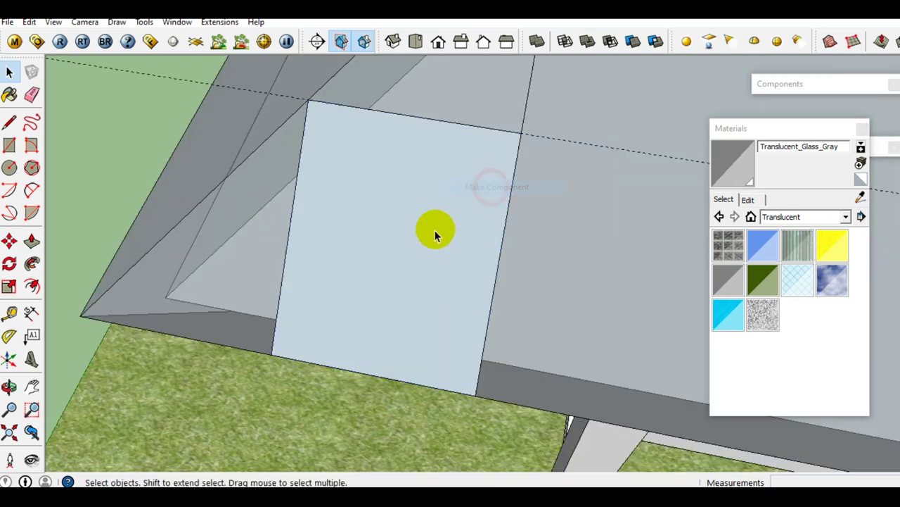
pyautogui.click(407, 260)
# Copy the panel group to the right along the eave with Move and Ctrl
pyautogui.scroll(-1, 407, 260)
pyautogui.scroll(1, 407, 261)
pyautogui.press('m')
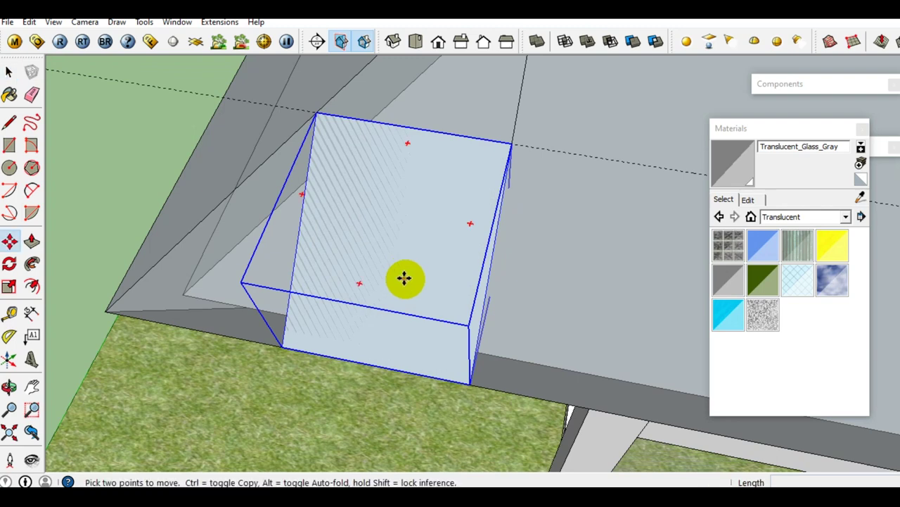
pyautogui.press('ctrl')
pyautogui.click(405, 278)
pyautogui.scroll(-1, 478, 291)
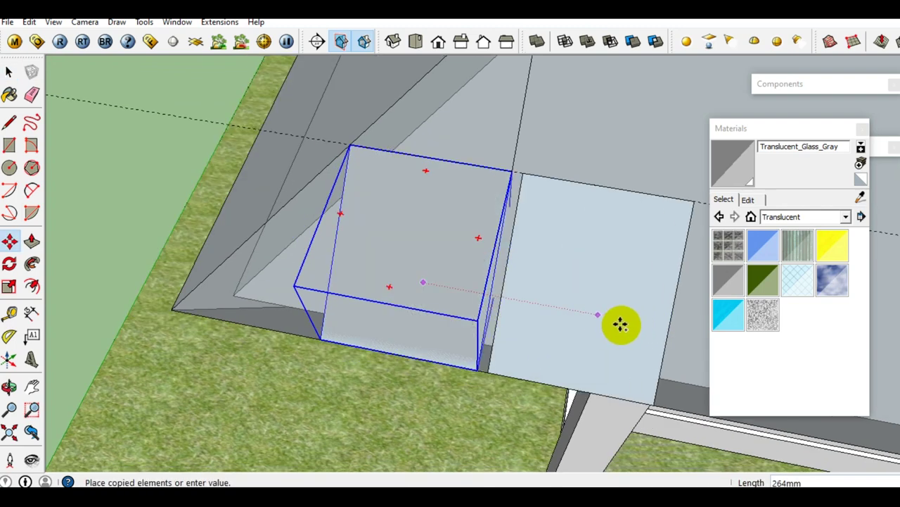
pyautogui.click(623, 324)
pyautogui.press('space')
pyautogui.keyDown('shift'); pyautogui.moveTo(624, 325); pyautogui.dragTo(466, 255, button='middle'); pyautogui.keyUp('shift')
# Make the copied panel unique and open it for editing
pyautogui.rightClick(466, 255)
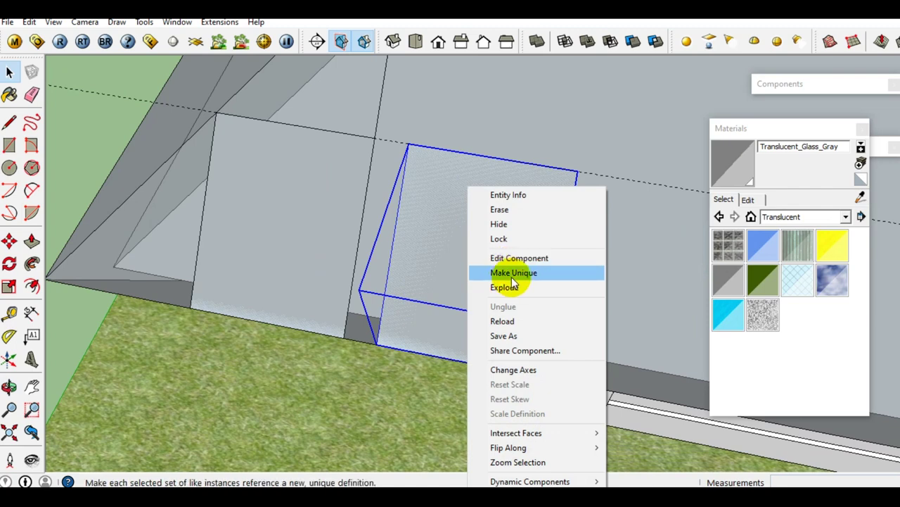
pyautogui.click(511, 271)
pyautogui.moveTo(492, 276)
pyautogui.mouseDown(button='middle')
pyautogui.moveTo(518, 279)
pyautogui.moveTo(435, 255)
pyautogui.mouseUp(button='middle')
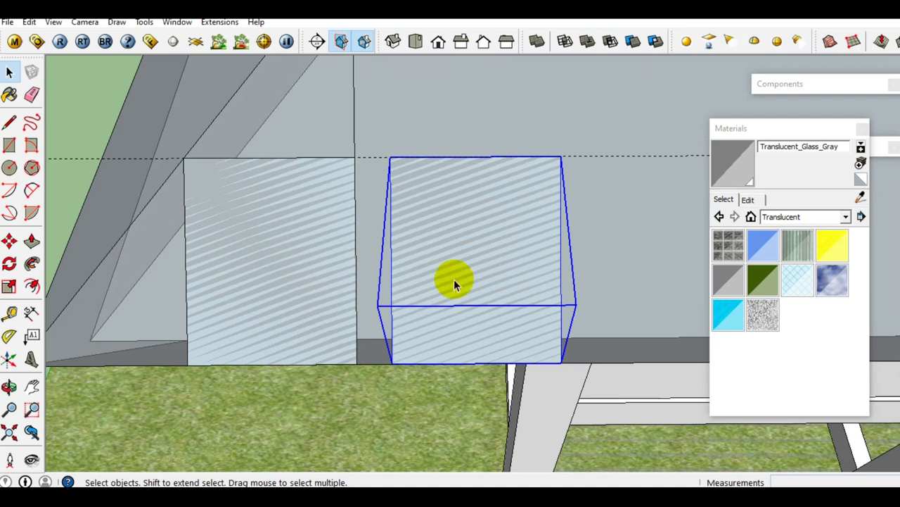
pyautogui.doubleClick(520, 273)
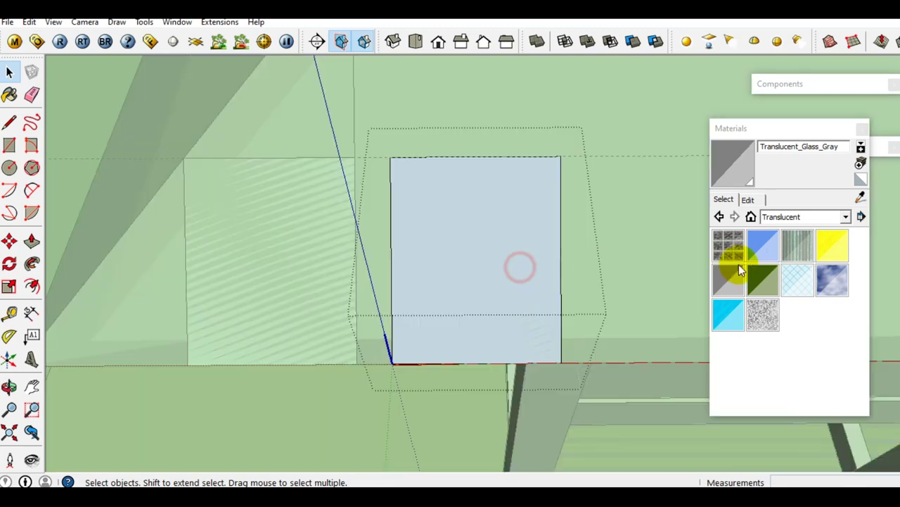
# Paint the copied panel dark green with Color_F17 from the Colors collection
pyautogui.click(845, 216)
pyautogui.scroll(3, 809, 310)
pyautogui.scroll(3, 806, 296)
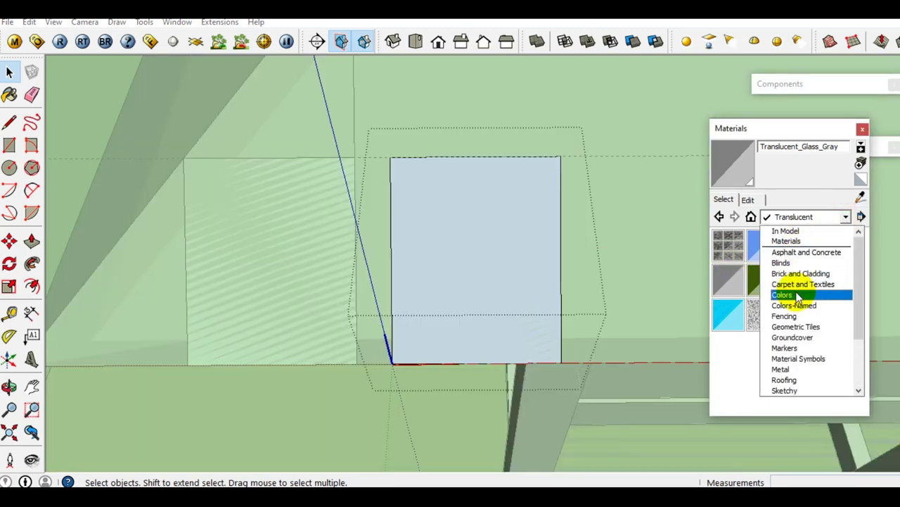
pyautogui.click(794, 298)
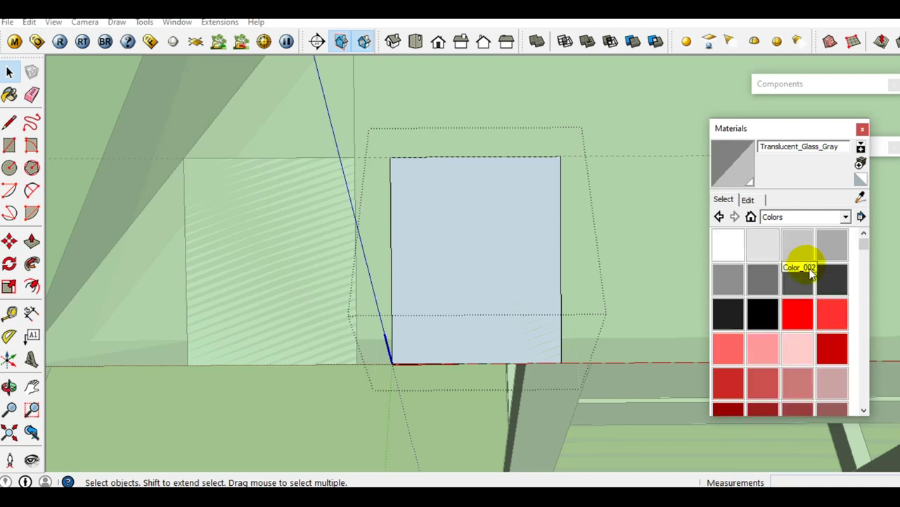
pyautogui.moveTo(864, 244); pyautogui.dragTo(868, 315)
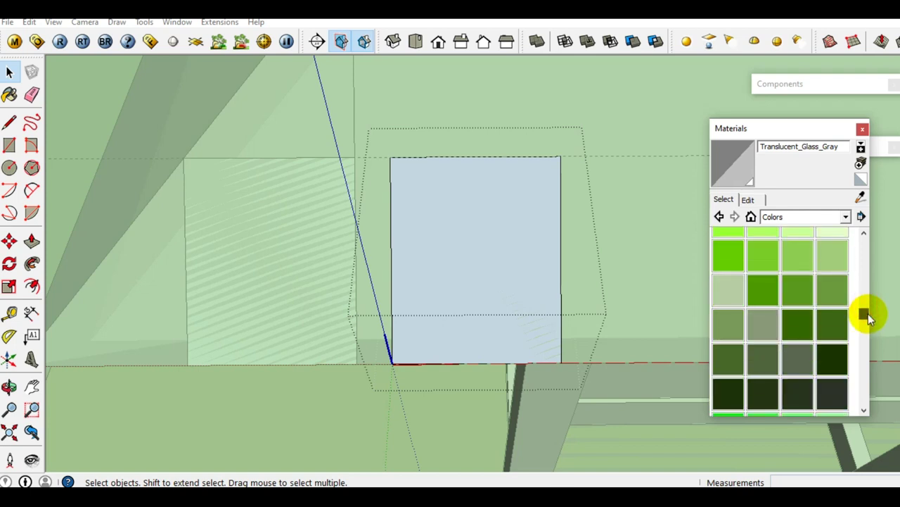
pyautogui.click(827, 336)
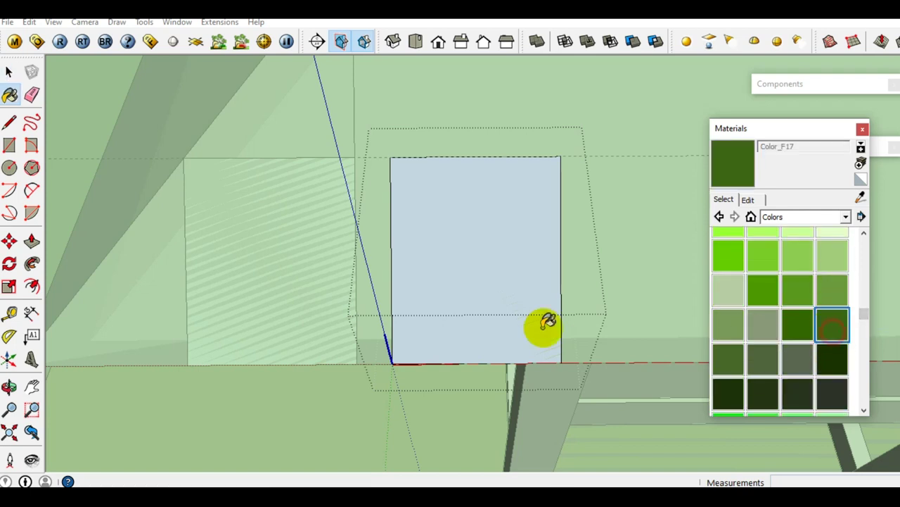
pyautogui.click(519, 309)
pyautogui.scroll(-3, 517, 311)
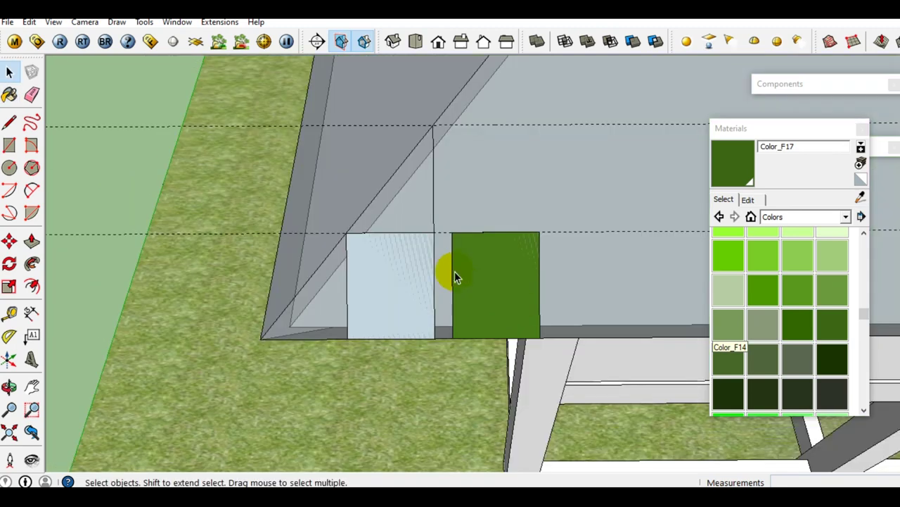
pyautogui.click(483, 261)
# Erase the leftover vertical edge and guide line above the panels
pyautogui.keyDown('shift'); pyautogui.moveTo(483, 261); pyautogui.dragTo(462, 295, button='middle'); pyautogui.keyUp('shift')
pyautogui.scroll(2, 462, 294)
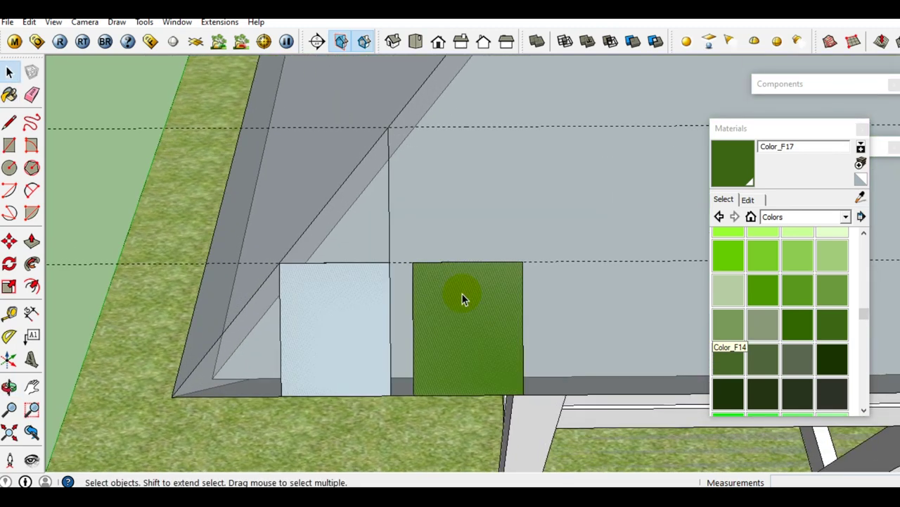
pyautogui.press('e')
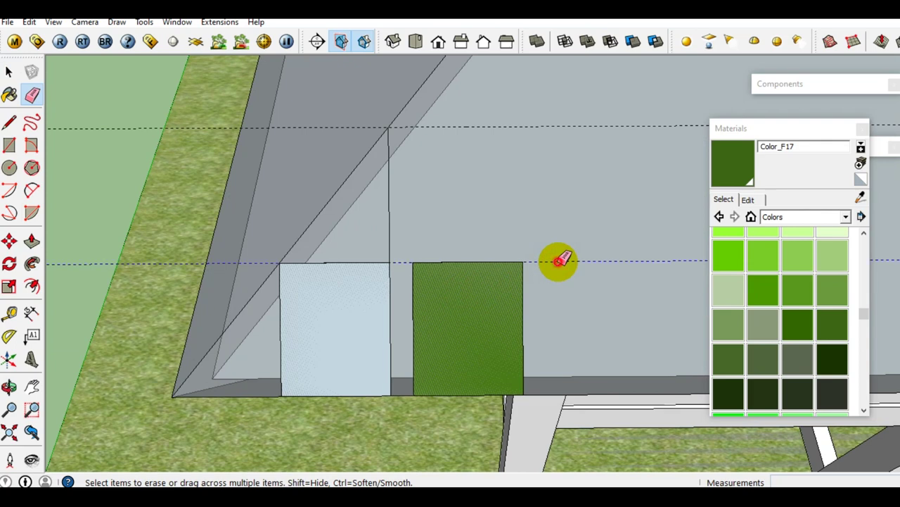
pyautogui.click(390, 230)
pyautogui.click(468, 127)
pyautogui.press('space')
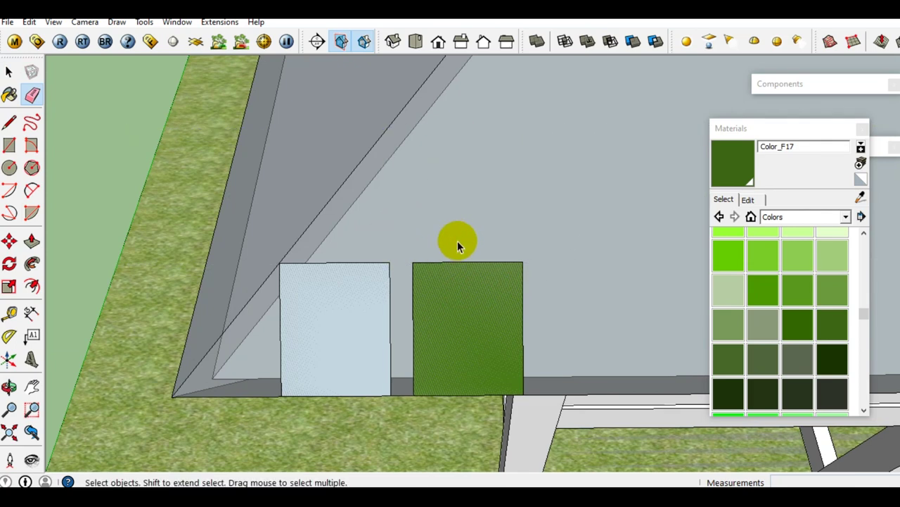
# Move the green panel up against the clear glass panel
pyautogui.moveTo(447, 213); pyautogui.dragTo(441, 336, button='middle')
pyautogui.click(442, 337)
pyautogui.scroll(2, 442, 336)
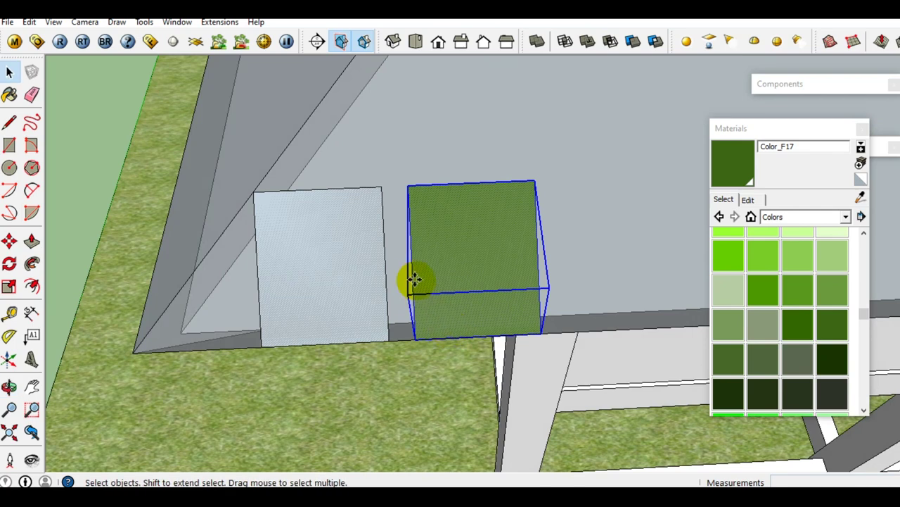
pyautogui.scroll(1, 413, 260)
pyautogui.press('m')
pyautogui.click(411, 256)
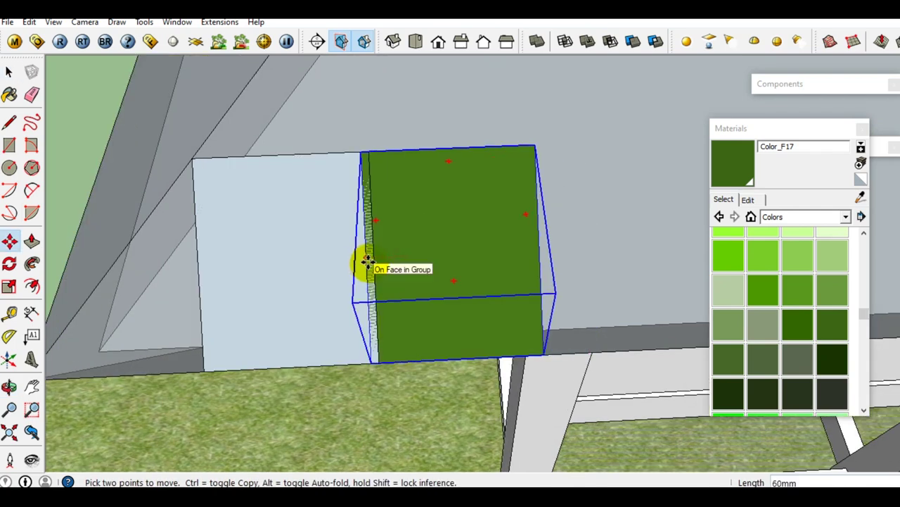
pyautogui.click(368, 258)
pyautogui.press('space')
pyautogui.scroll(-1, 385, 261)
# Group the clear and green panels together into one panel pair
pyautogui.moveTo(385, 262)
pyautogui.mouseDown(button='middle')
pyautogui.moveTo(553, 255)
pyautogui.moveTo(426, 249)
pyautogui.mouseUp(button='middle')
pyautogui.click(412, 247)
pyautogui.keyDown('shift'); pyautogui.click(473, 258); pyautogui.keyUp('shift')
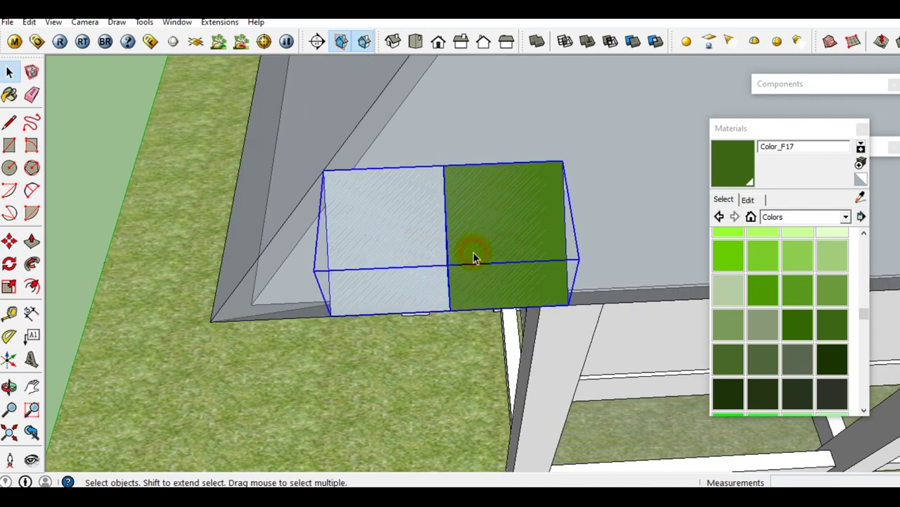
pyautogui.rightClick(473, 255)
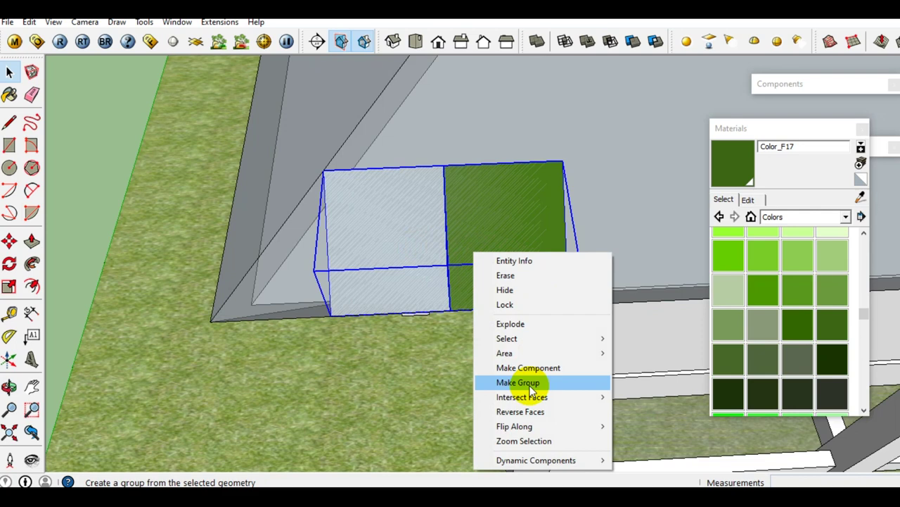
pyautogui.click(531, 386)
pyautogui.doubleClick(468, 263)
pyautogui.click(467, 264)
pyautogui.press('Escape')
pyautogui.scroll(-2, 450, 264)
pyautogui.moveTo(461, 259)
pyautogui.keyDown('shift'); pyautogui.mouseDown(button='middle')
pyautogui.moveTo(532, 256)
pyautogui.moveTo(440, 255)
pyautogui.mouseUp(button='middle'); pyautogui.keyUp('shift')
pyautogui.click(523, 255)
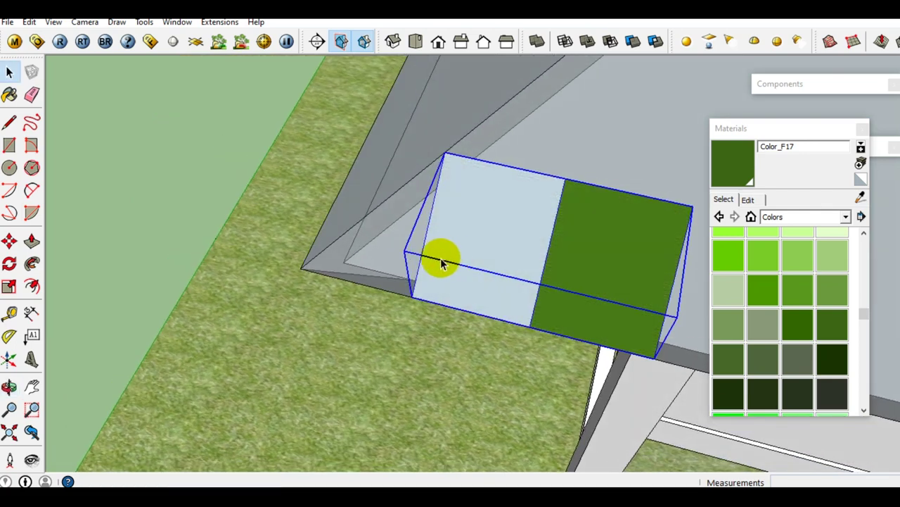
# Move the panel pair left toward the roof corner, then nudge it back right
pyautogui.scroll(2, 439, 253)
pyautogui.press('m')
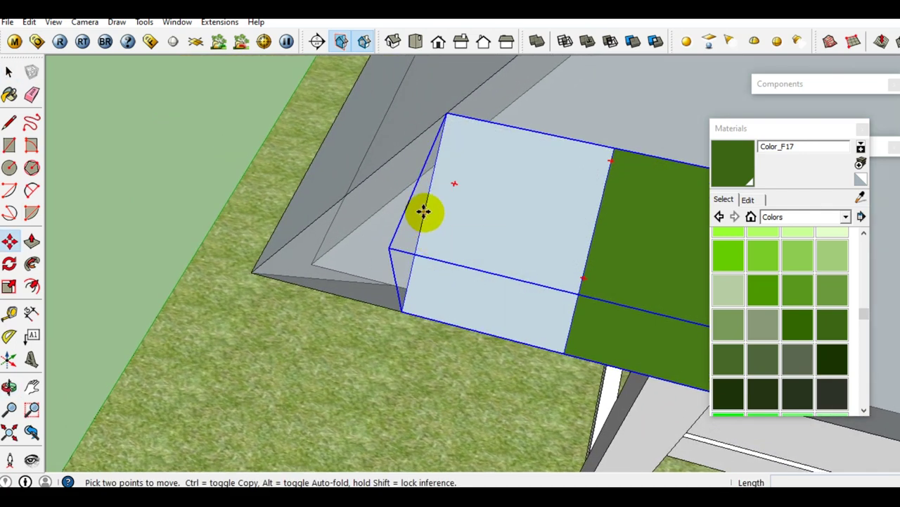
pyautogui.click(426, 210)
pyautogui.scroll(1, 340, 202)
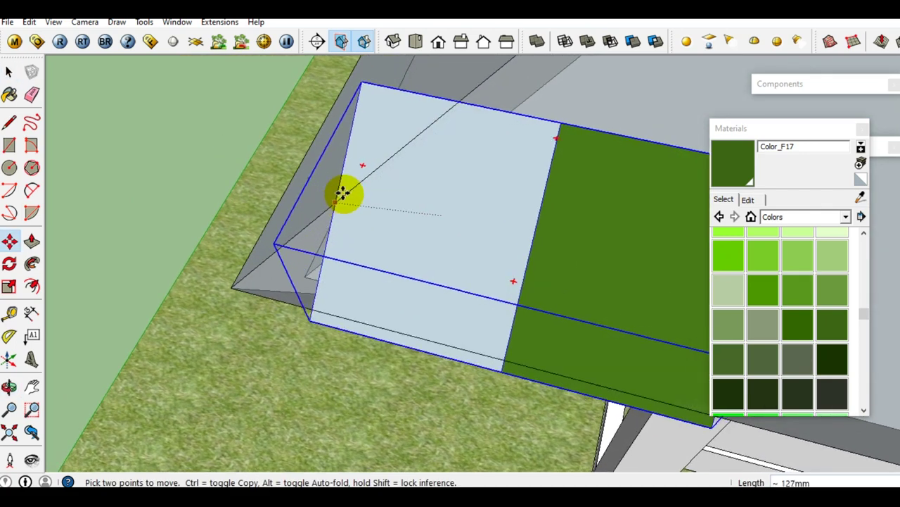
pyautogui.click(272, 176)
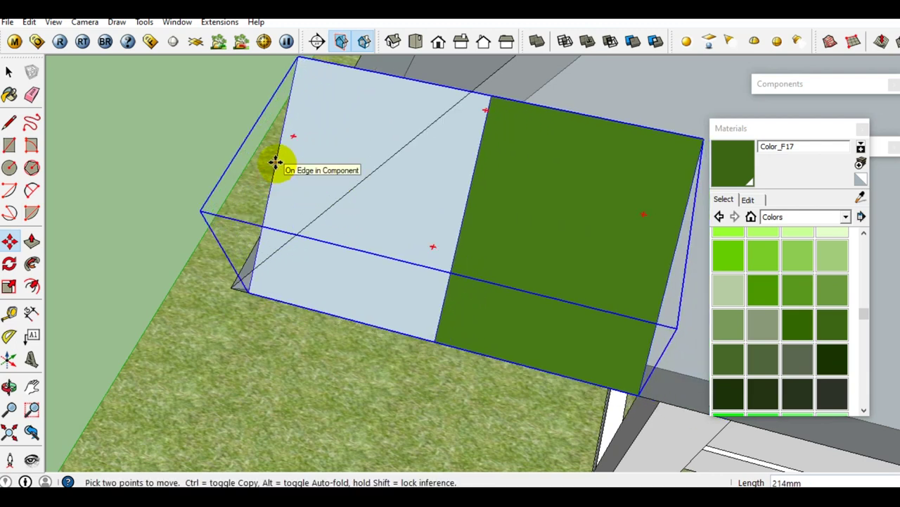
pyautogui.click(308, 171)
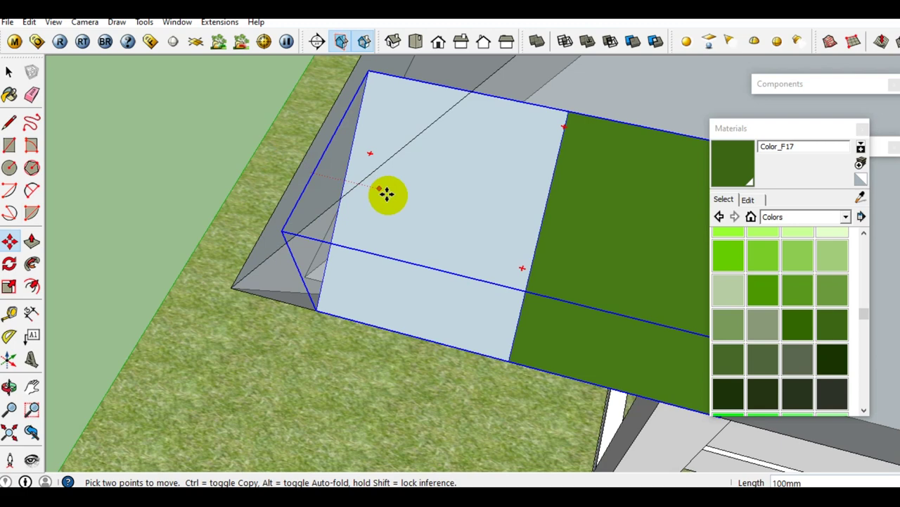
pyautogui.click(438, 209)
# Drop the panel pair onto the roof's eave corner edge and zoom out
pyautogui.click(402, 210)
pyautogui.scroll(2, 396, 207)
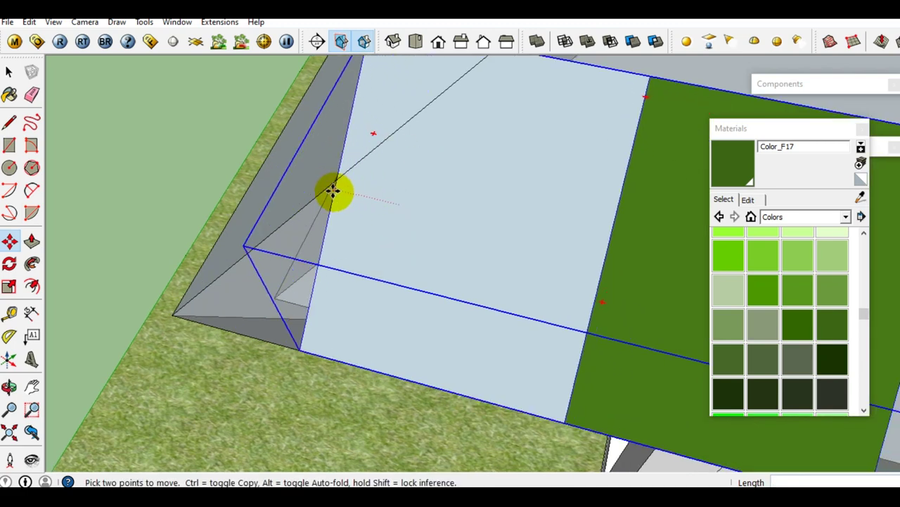
pyautogui.moveTo(333, 190)
pyautogui.mouseDown(button='middle')
pyautogui.moveTo(297, 185)
pyautogui.moveTo(342, 180)
pyautogui.mouseUp(button='middle')
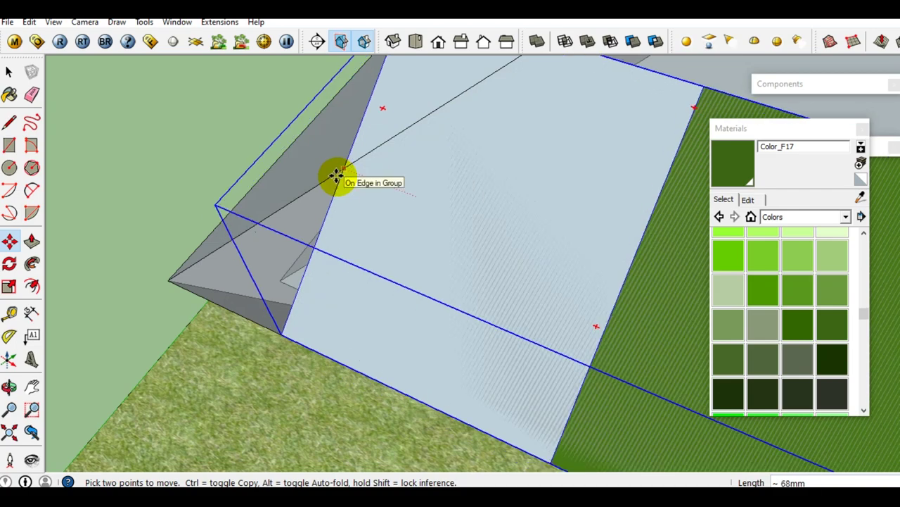
pyautogui.click(337, 175)
pyautogui.press('space')
pyautogui.scroll(-2, 337, 175)
pyautogui.moveTo(362, 176)
pyautogui.mouseDown(button='middle')
pyautogui.moveTo(382, 187)
pyautogui.moveTo(296, 208)
pyautogui.moveTo(289, 231)
pyautogui.mouseUp(button='middle')
pyautogui.scroll(-2, 296, 208)
pyautogui.scroll(-2, 318, 242)
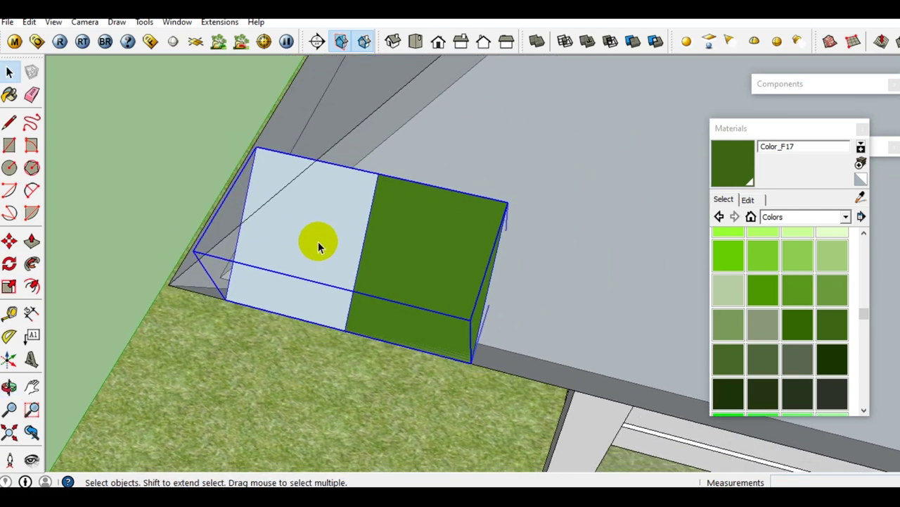
pyautogui.scroll(-3, 318, 241)
pyautogui.scroll(-2, 402, 278)
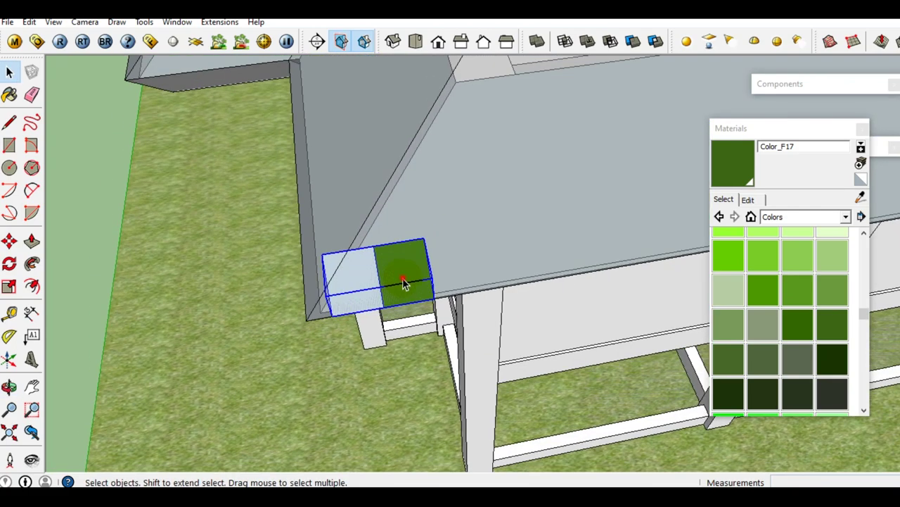
# Inside the pair group, move the green cube diagonally up off the clear cube
pyautogui.doubleClick(402, 278)
pyautogui.moveTo(413, 277); pyautogui.dragTo(361, 265, button='middle')
pyautogui.scroll(1, 316, 256)
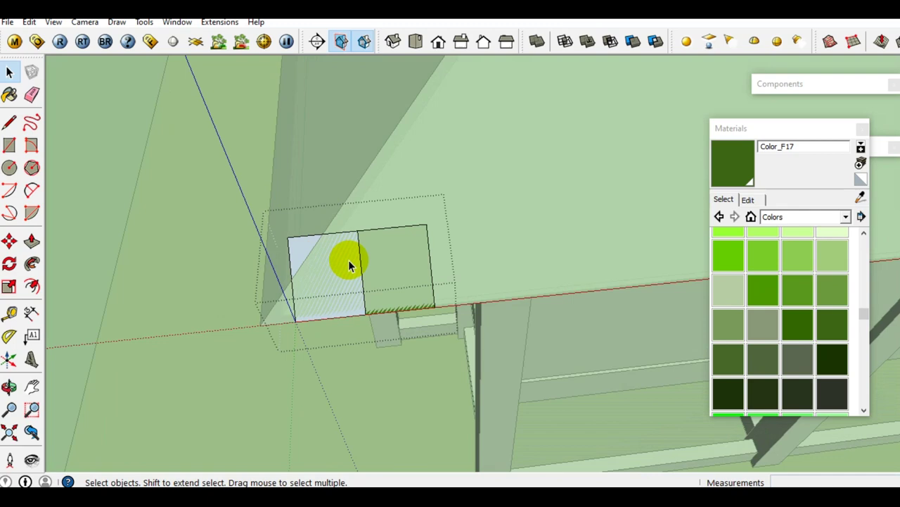
pyautogui.scroll(1, 325, 258)
pyautogui.tripleClick(261, 227)
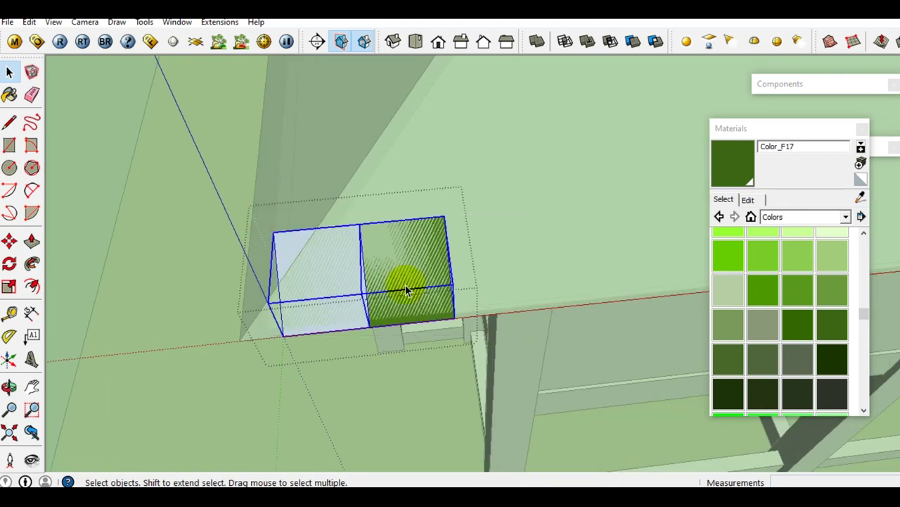
pyautogui.moveTo(402, 288); pyautogui.dragTo(539, 295, button='middle')
pyautogui.press('m')
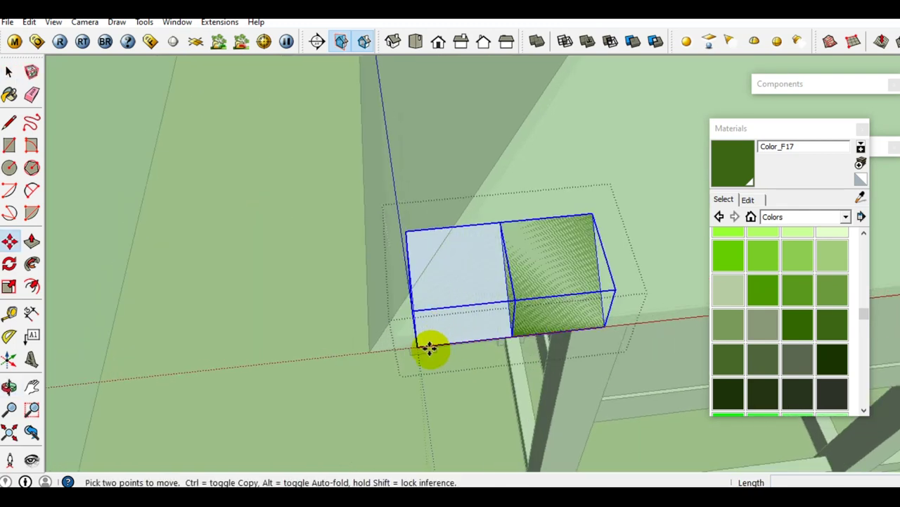
pyautogui.moveTo(428, 347); pyautogui.dragTo(346, 342, button='middle')
pyautogui.click(419, 366)
pyautogui.press('m')
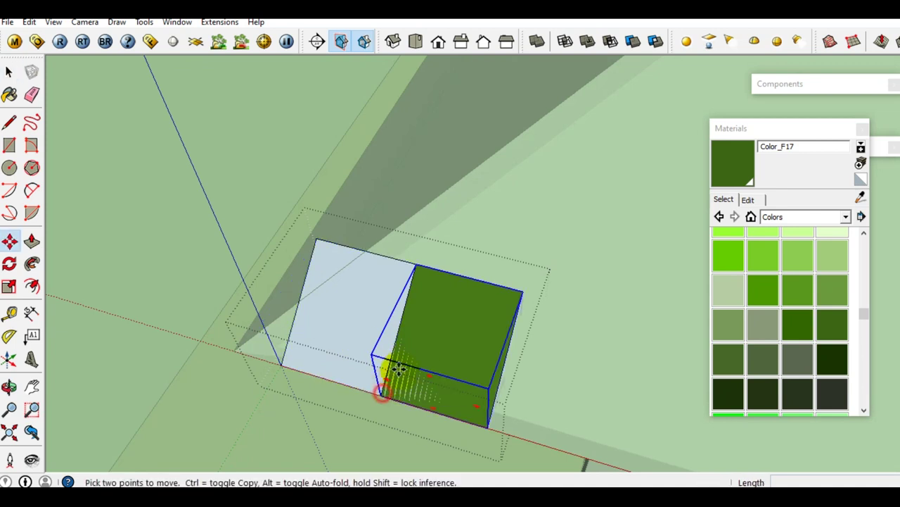
pyautogui.click(398, 369)
pyautogui.click(412, 272)
pyautogui.press('space')
# Copy both cubes one step further up the roof slope
pyautogui.moveTo(412, 272)
pyautogui.mouseDown(button='middle')
pyautogui.moveTo(430, 318)
pyautogui.moveTo(334, 230)
pyautogui.mouseUp(button='middle')
pyautogui.keyDown('shift'); pyautogui.click(422, 376); pyautogui.keyUp('shift')
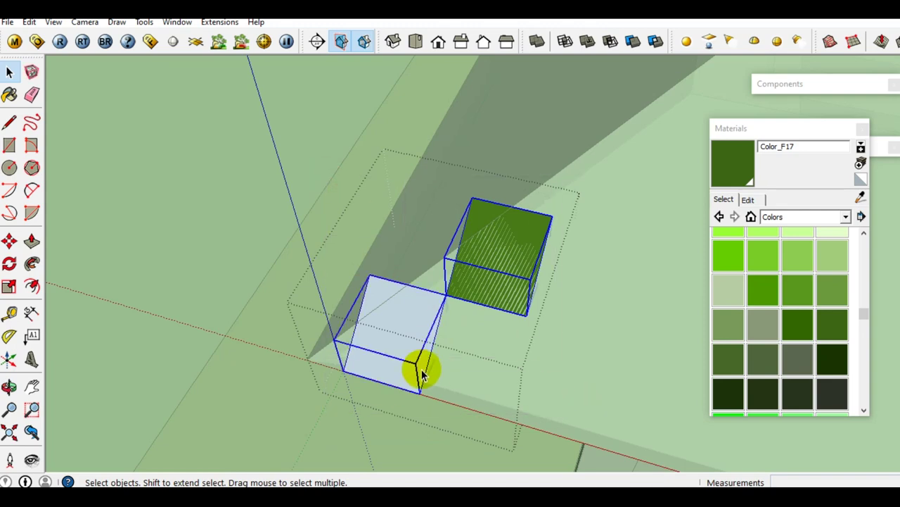
pyautogui.press('m')
pyautogui.scroll(1, 357, 370)
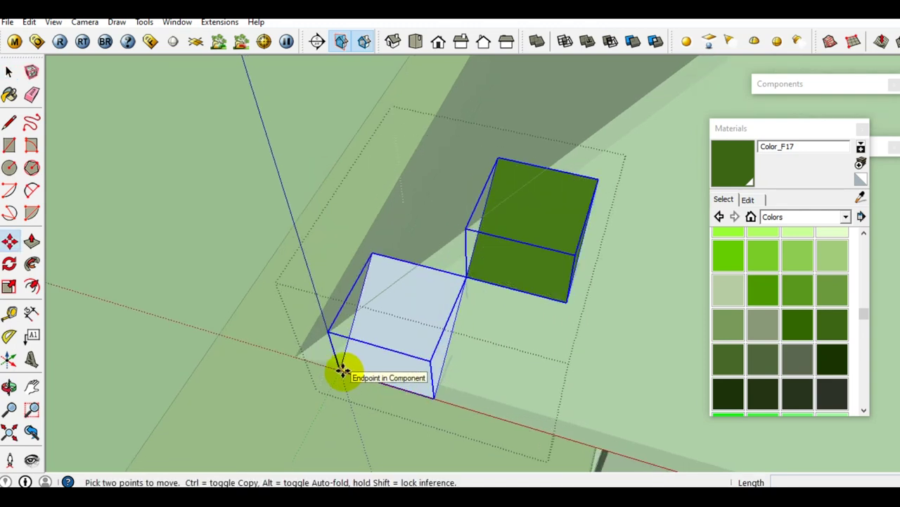
pyautogui.scroll(1, 343, 369)
pyautogui.scroll(1, 345, 364)
pyautogui.scroll(1, 416, 348)
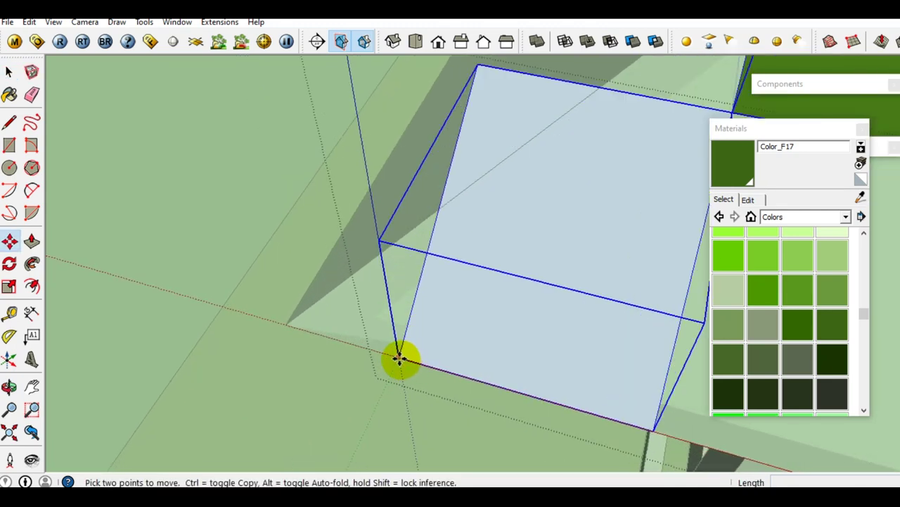
pyautogui.click(399, 359)
pyautogui.press('ctrl')
pyautogui.scroll(-3, 332, 412)
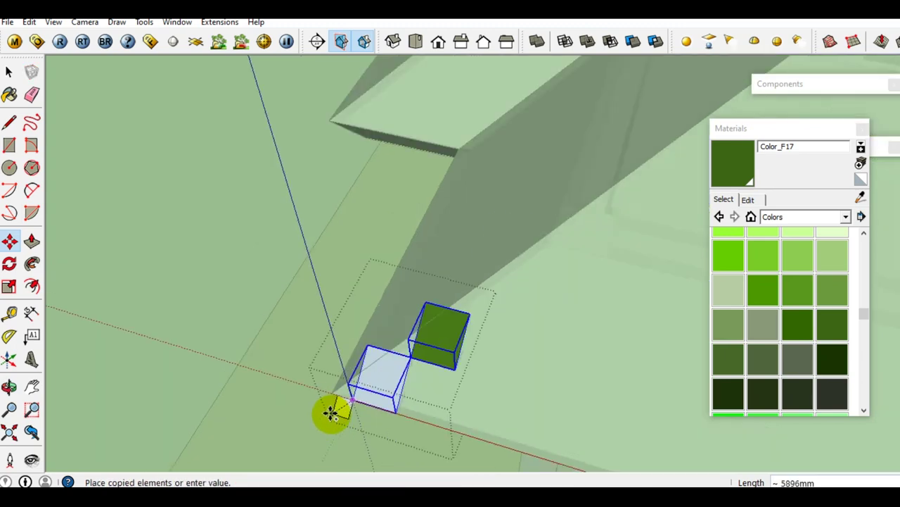
pyautogui.scroll(-2, 425, 354)
pyautogui.scroll(2, 398, 368)
pyautogui.scroll(1, 398, 360)
pyautogui.click(396, 360)
pyautogui.write('x8')
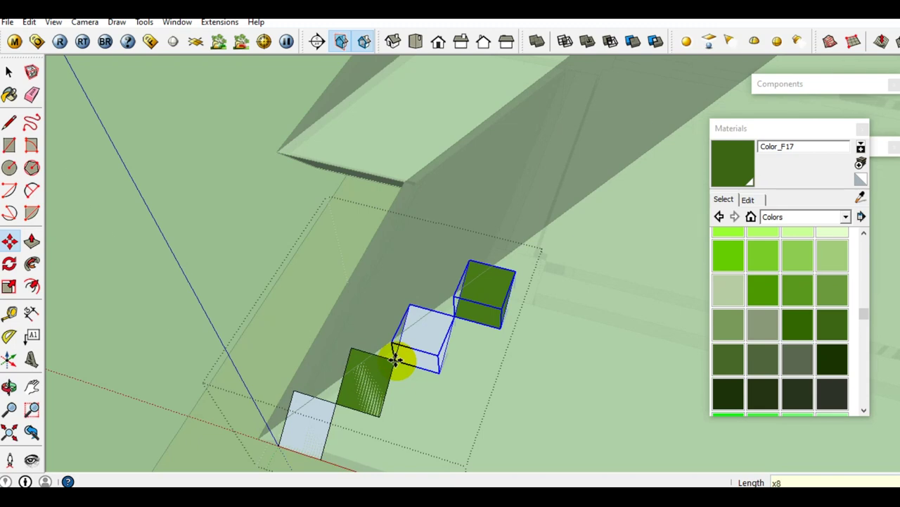
# Repeat the copied cube pair eight times (x8) up the slope
pyautogui.press('Return')
pyautogui.scroll(-3, 398, 361)
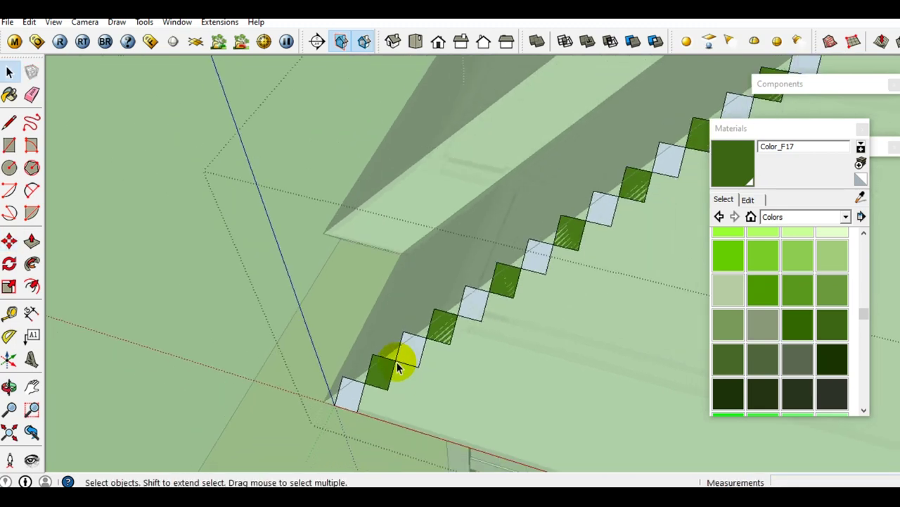
pyautogui.scroll(-2, 398, 362)
pyautogui.scroll(3, 401, 362)
pyautogui.moveTo(401, 362)
pyautogui.mouseDown(button='middle')
pyautogui.moveTo(420, 356)
pyautogui.moveTo(408, 322)
pyautogui.mouseUp(button='middle')
pyautogui.scroll(-3, 380, 289)
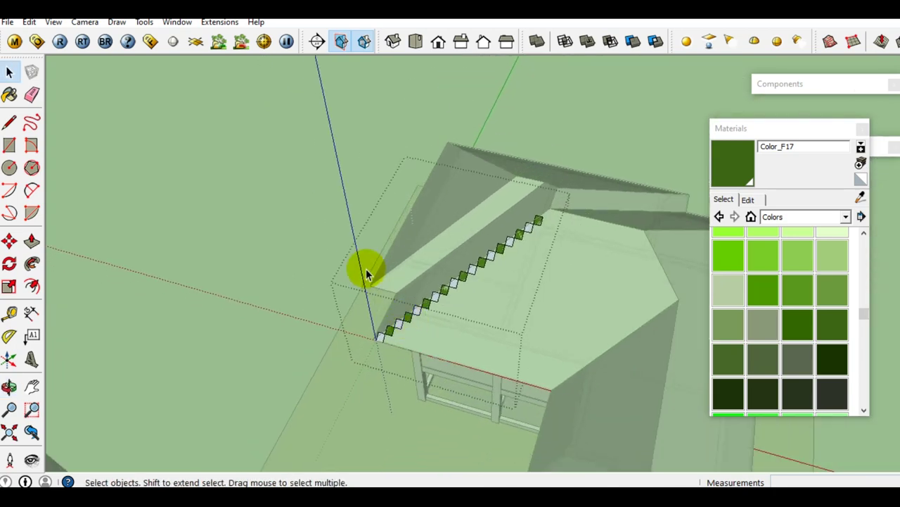
# Copy the alternating cube row alongside the original on the roof face
pyautogui.moveTo(564, 387); pyautogui.dragTo(565, 237)
pyautogui.scroll(3, 502, 238)
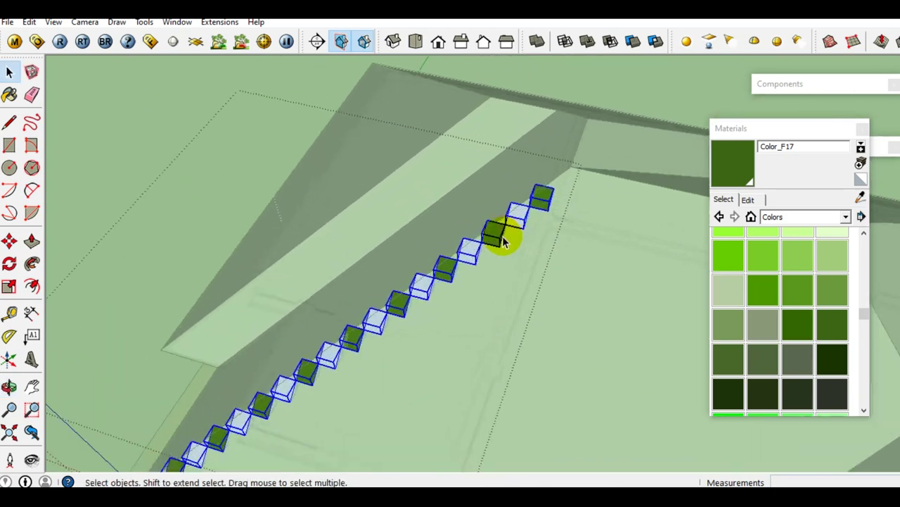
pyautogui.scroll(2, 505, 219)
pyautogui.scroll(2, 505, 220)
pyautogui.scroll(2, 519, 247)
pyautogui.scroll(2, 543, 235)
pyautogui.press('m')
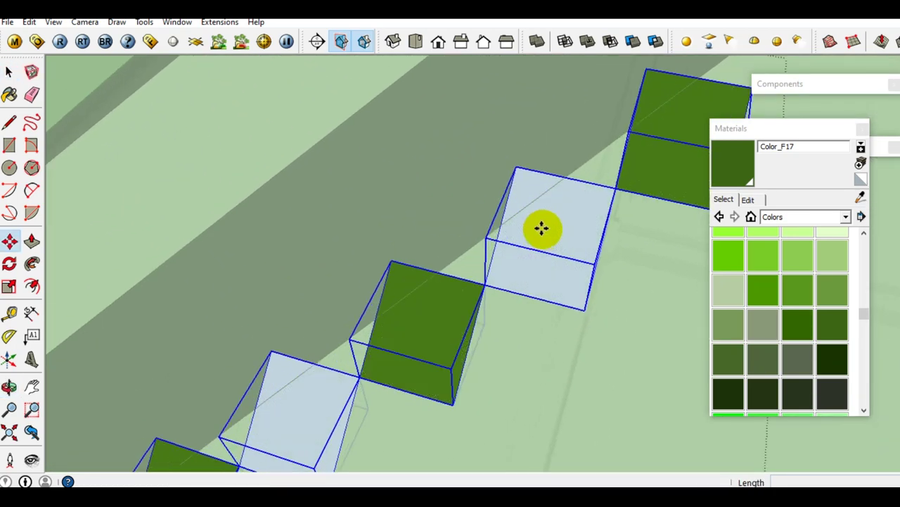
pyautogui.scroll(2, 542, 230)
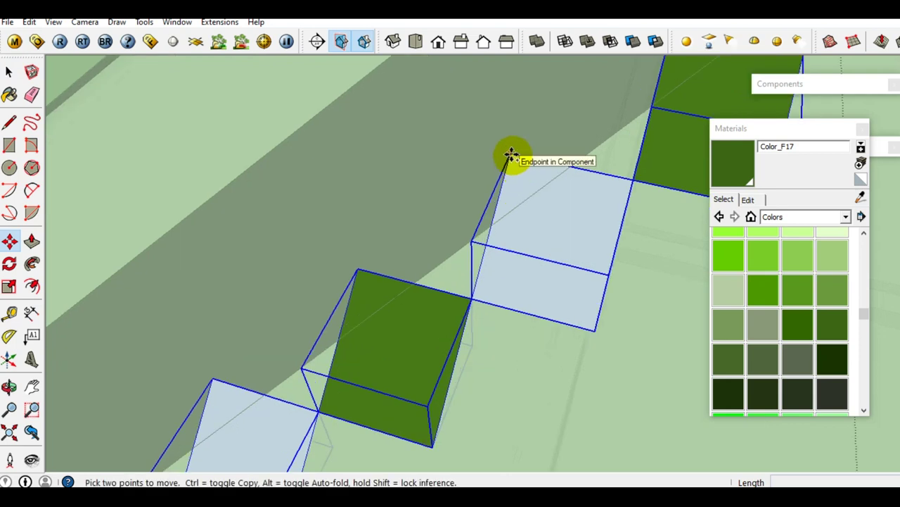
pyautogui.click(511, 155)
pyautogui.press('ctrl')
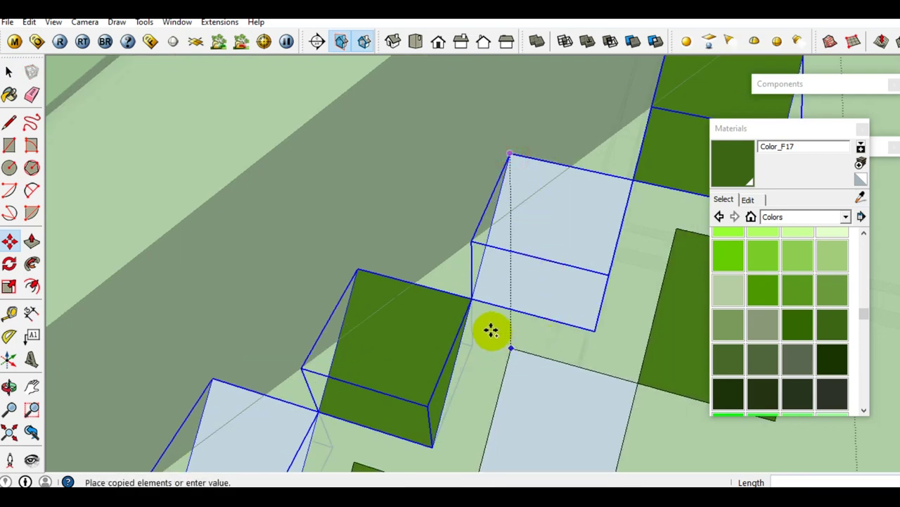
pyautogui.scroll(2, 485, 313)
pyautogui.click(464, 284)
pyautogui.write('x10')
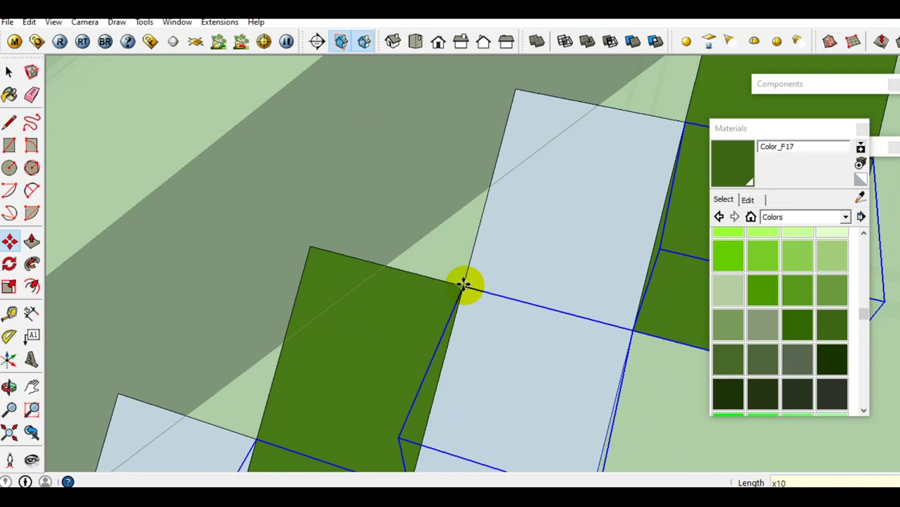
# Repeat the row copy to array it across the roof face
pyautogui.press('space')
pyautogui.scroll(-5, 466, 286)
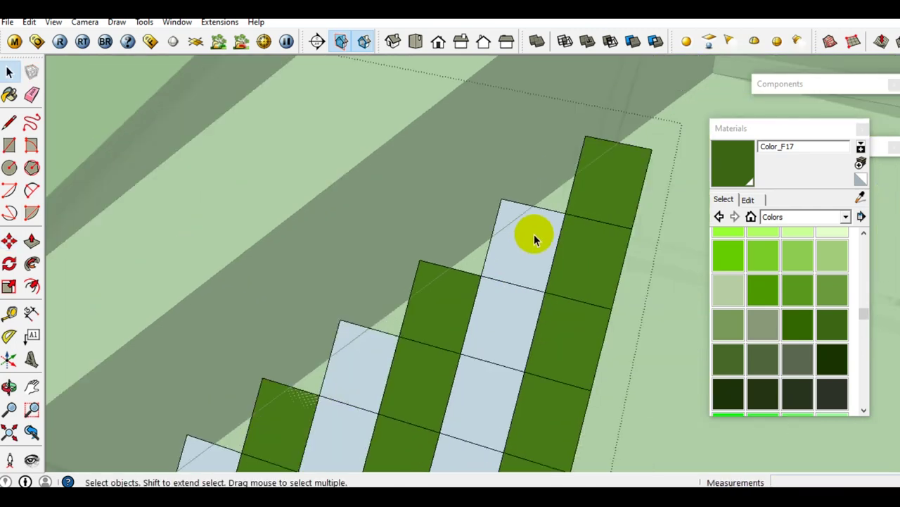
pyautogui.scroll(-3, 534, 234)
pyautogui.scroll(-2, 574, 215)
pyautogui.moveTo(568, 240); pyautogui.dragTo(533, 297, button='middle')
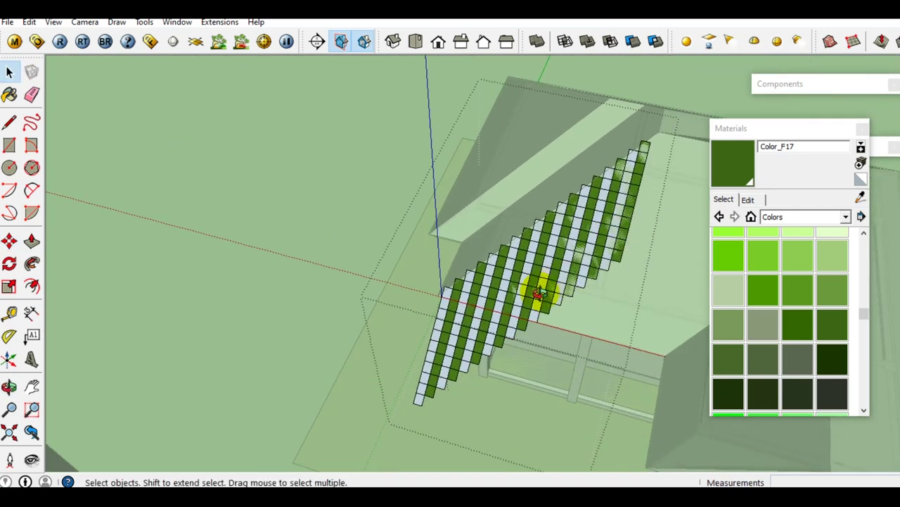
pyautogui.scroll(3, 450, 302)
# Delete the tiles hanging below the roof edge and select the tiled grid group
pyautogui.moveTo(426, 271); pyautogui.dragTo(578, 422)
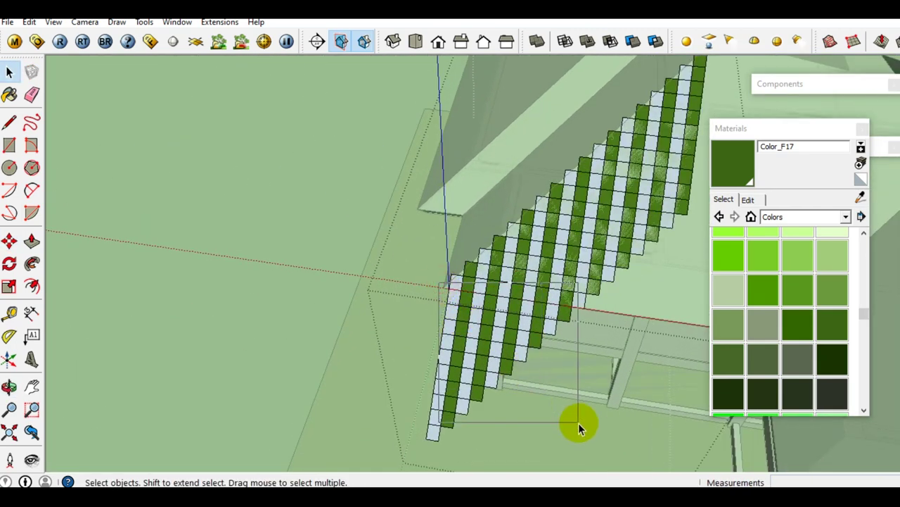
pyautogui.moveTo(569, 326)
pyautogui.mouseDown(button='middle')
pyautogui.moveTo(529, 274)
pyautogui.moveTo(445, 249)
pyautogui.mouseUp(button='middle')
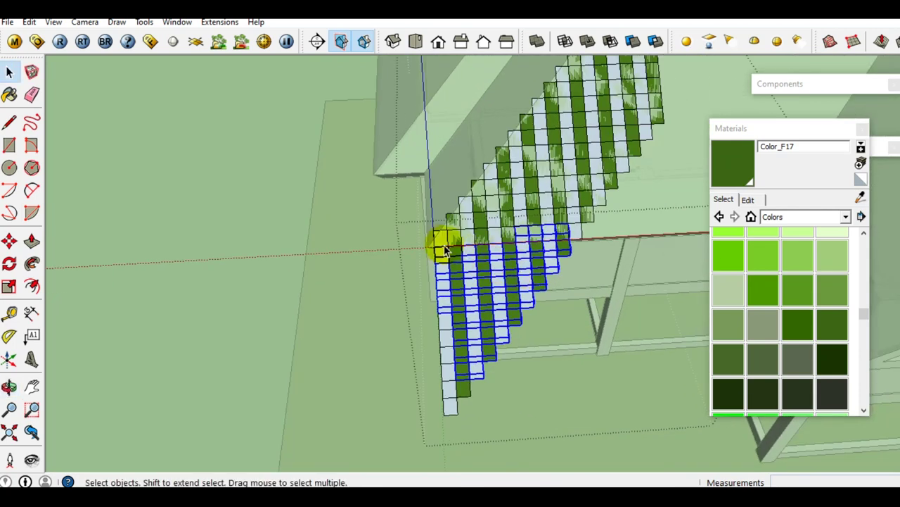
pyautogui.press('Delete')
pyautogui.moveTo(512, 305)
pyautogui.mouseDown(button='middle')
pyautogui.moveTo(541, 253)
pyautogui.moveTo(563, 267)
pyautogui.mouseUp(button='middle')
pyautogui.click(561, 266)
pyautogui.moveTo(546, 298)
pyautogui.mouseDown(button='middle')
pyautogui.moveTo(582, 253)
pyautogui.moveTo(555, 247)
pyautogui.mouseUp(button='middle')
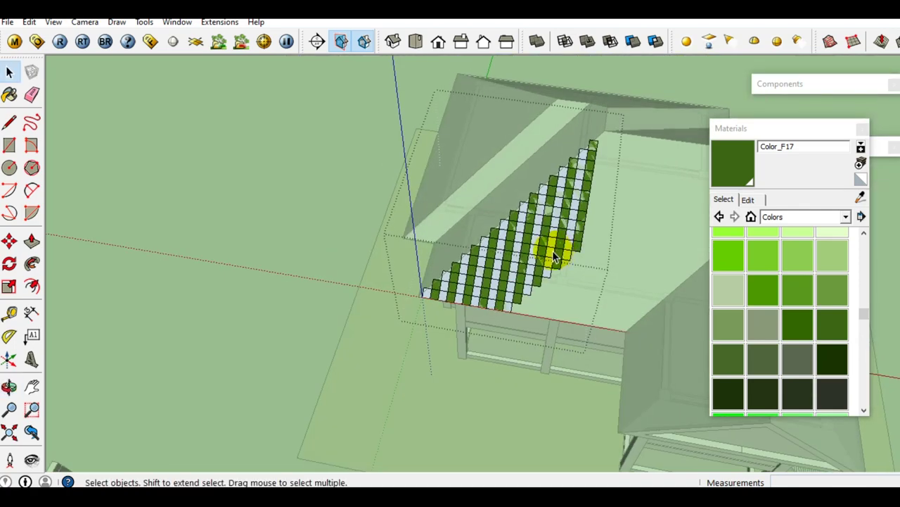
pyautogui.scroll(5, 555, 247)
pyautogui.moveTo(492, 260)
pyautogui.mouseDown(button='middle')
pyautogui.moveTo(422, 257)
pyautogui.moveTo(432, 337)
pyautogui.moveTo(458, 301)
pyautogui.moveTo(450, 326)
pyautogui.moveTo(450, 291)
pyautogui.moveTo(426, 271)
pyautogui.moveTo(401, 298)
pyautogui.mouseUp(button='middle')
pyautogui.click(459, 302)
# Copy the tiled roof grid with Move and place the copy on the ground left of the playhouse
pyautogui.scroll(2, 412, 304)
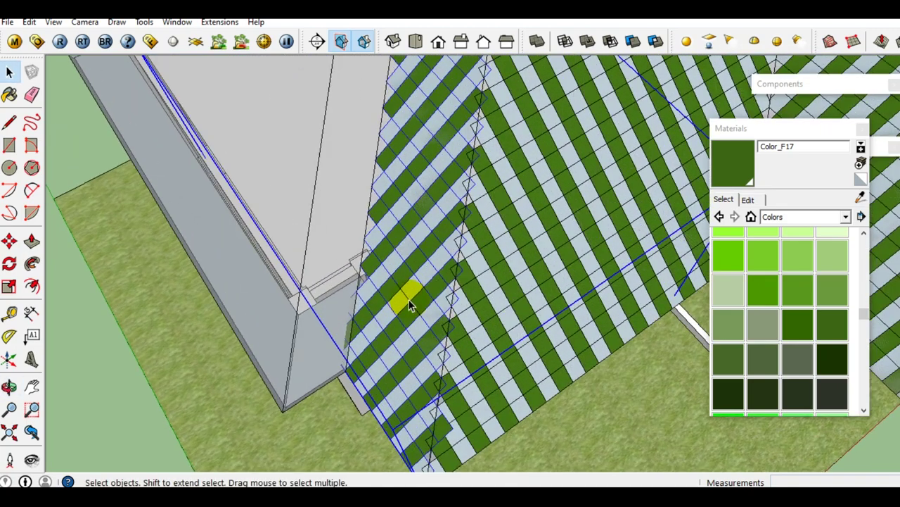
pyautogui.press('m')
pyautogui.scroll(-2, 412, 304)
pyautogui.press('ctrl')
pyautogui.click(504, 290)
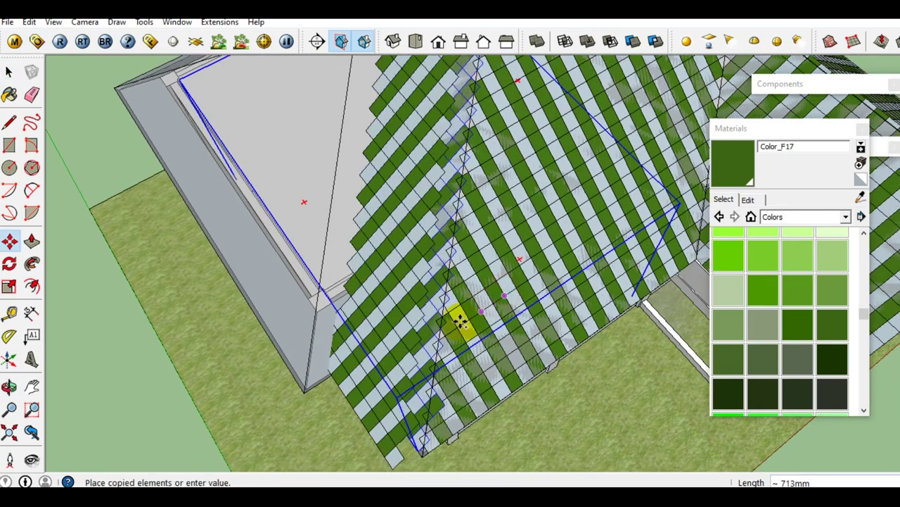
pyautogui.moveTo(290, 402)
pyautogui.mouseDown(button='middle')
pyautogui.moveTo(256, 347)
pyautogui.moveTo(232, 338)
pyautogui.moveTo(257, 315)
pyautogui.moveTo(191, 265)
pyautogui.moveTo(236, 310)
pyautogui.moveTo(257, 297)
pyautogui.mouseUp(button='middle')
pyautogui.click(261, 349)
# Rotate the copied tile grid toward upright, setting the rotation's reference direction on it
pyautogui.press('space')
pyautogui.press('m')
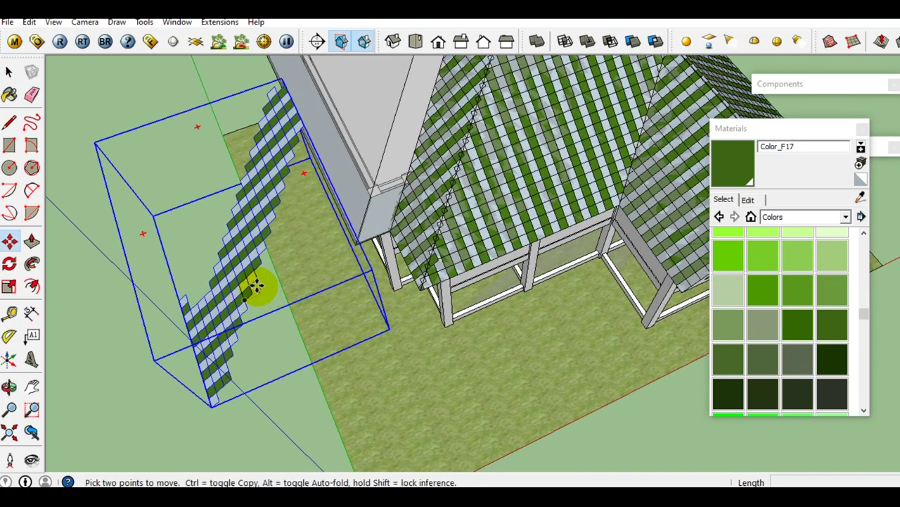
pyautogui.press('q')
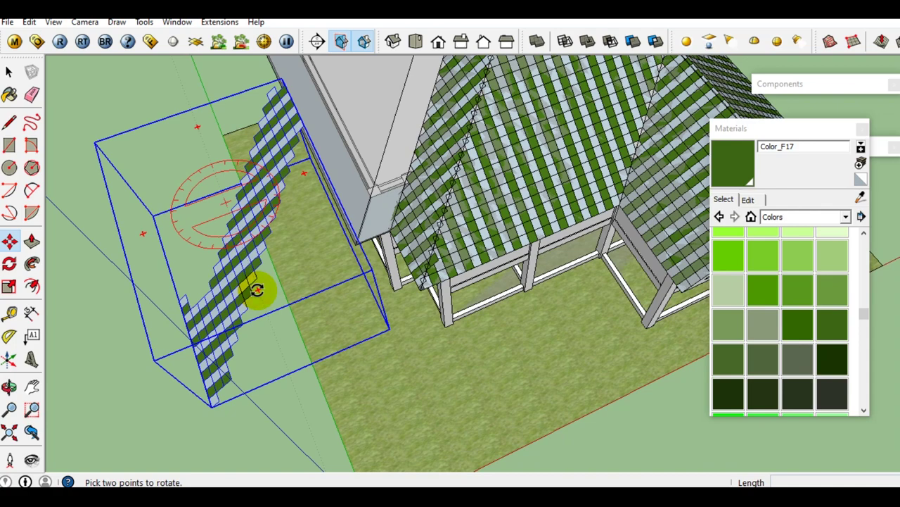
pyautogui.click(257, 290)
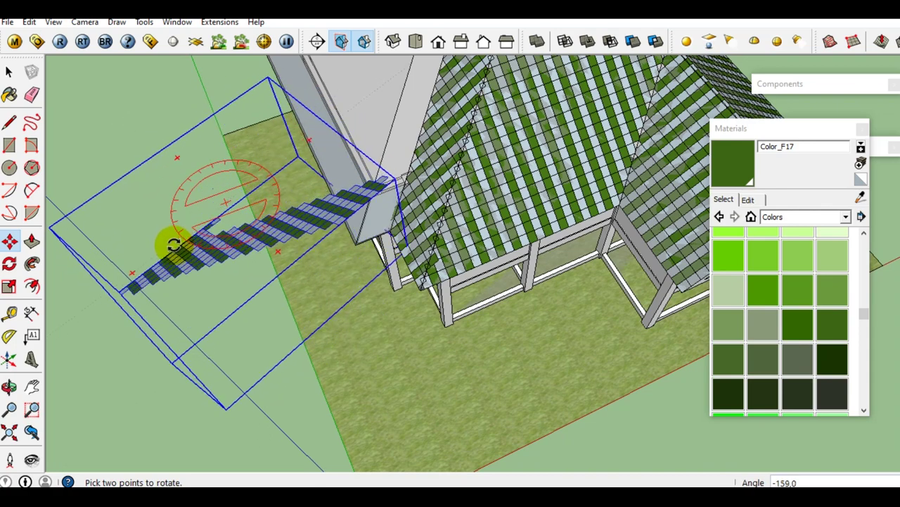
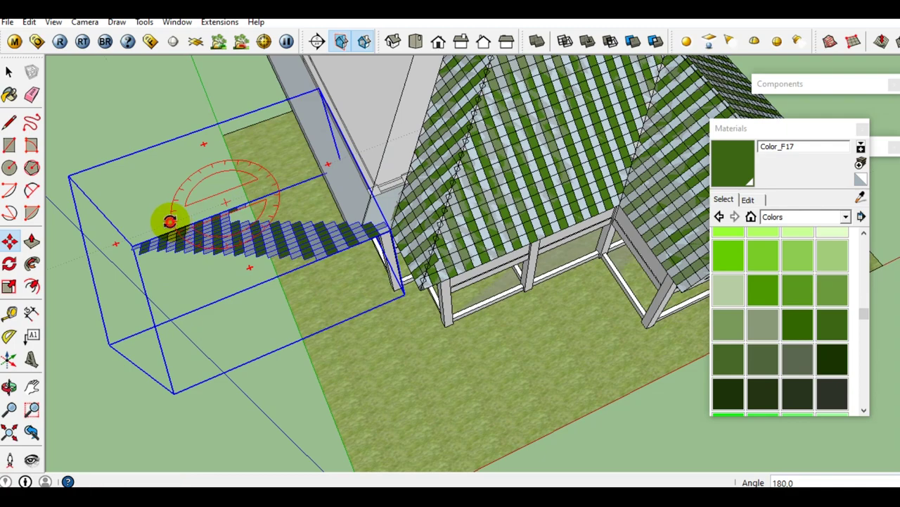
# Finish the 180° rotation of the stepped hip-end tile strip
pyautogui.moveTo(170, 221)
pyautogui.mouseDown(button='middle')
pyautogui.moveTo(413, 304)
pyautogui.moveTo(469, 295)
pyautogui.moveTo(507, 316)
pyautogui.mouseUp(button='middle')
pyautogui.press('space')
pyautogui.scroll(3, 469, 299)
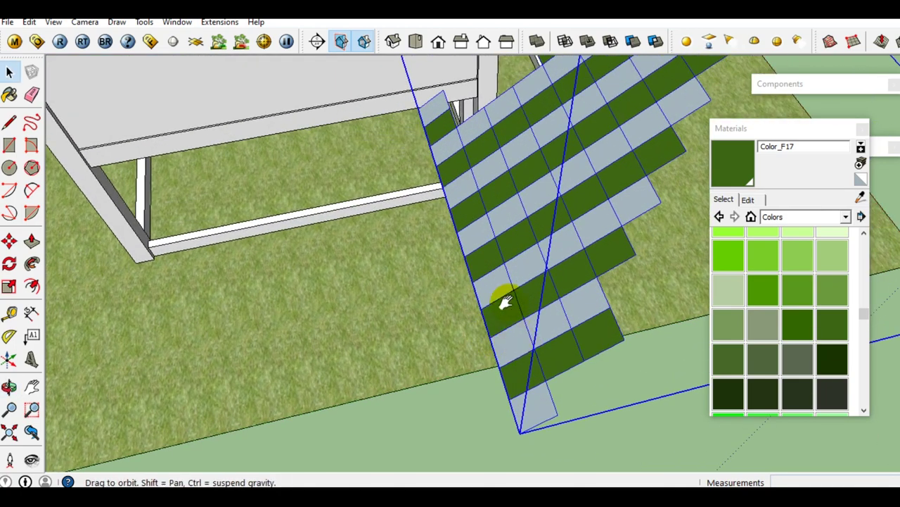
pyautogui.scroll(2, 508, 295)
pyautogui.moveTo(510, 282); pyautogui.dragTo(556, 305, button='middle')
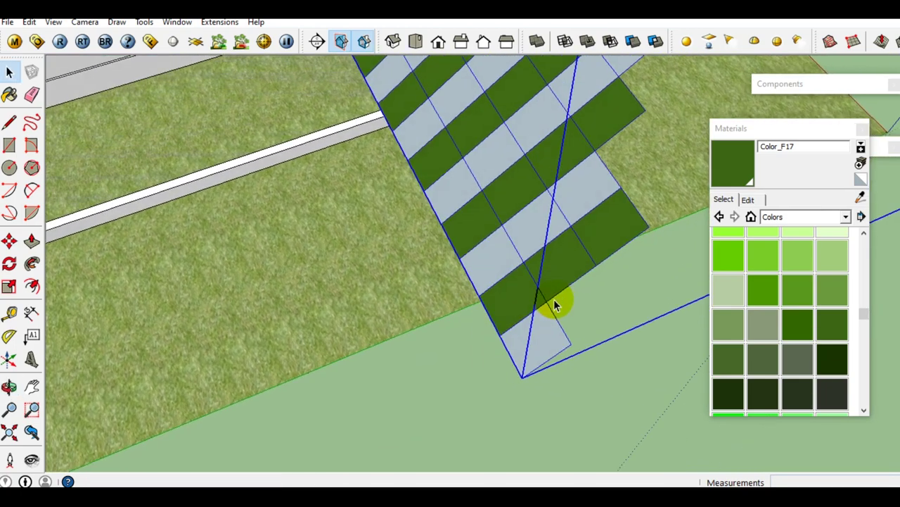
# Move the strip by its midpoint onto the roof corner along the hip line
pyautogui.press('m')
pyautogui.scroll(1, 542, 325)
pyautogui.scroll(2, 529, 359)
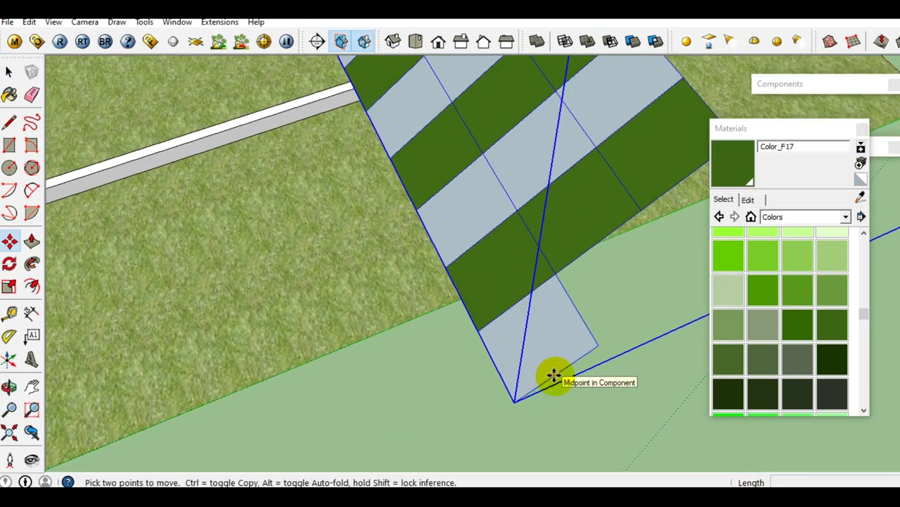
pyautogui.scroll(-3, 542, 359)
pyautogui.scroll(-3, 532, 328)
pyautogui.moveTo(337, 268); pyautogui.dragTo(554, 251, button='middle')
pyautogui.scroll(3, 493, 239)
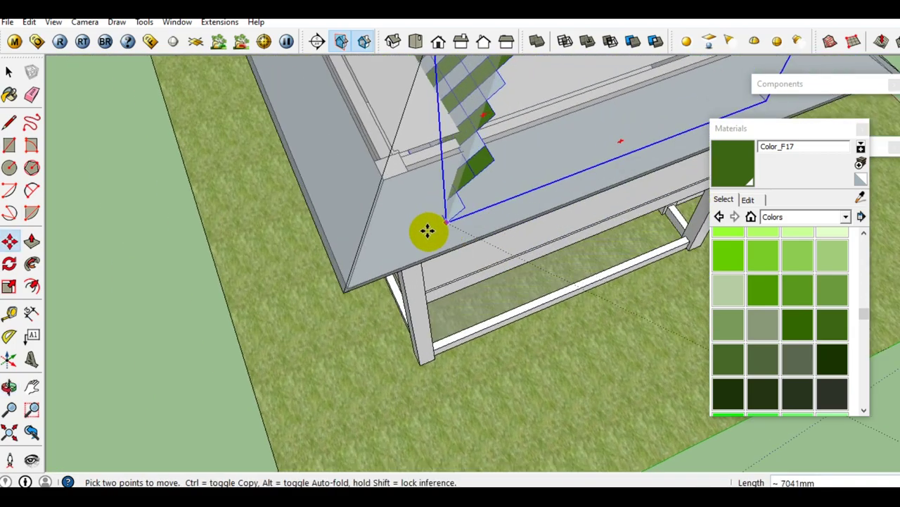
pyautogui.moveTo(427, 229); pyautogui.dragTo(527, 241, button='middle')
pyautogui.scroll(2, 477, 301)
pyautogui.scroll(2, 461, 314)
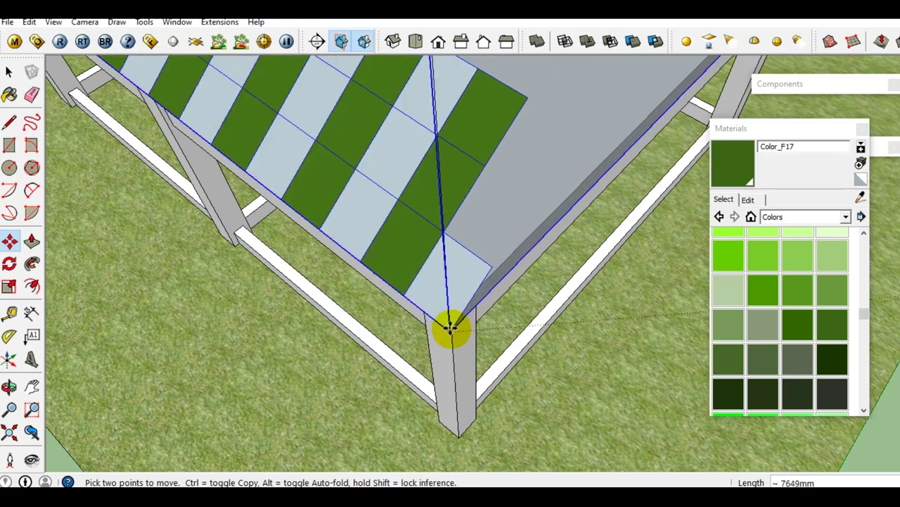
pyautogui.scroll(2, 459, 329)
pyautogui.moveTo(458, 291); pyautogui.dragTo(476, 319, button='middle')
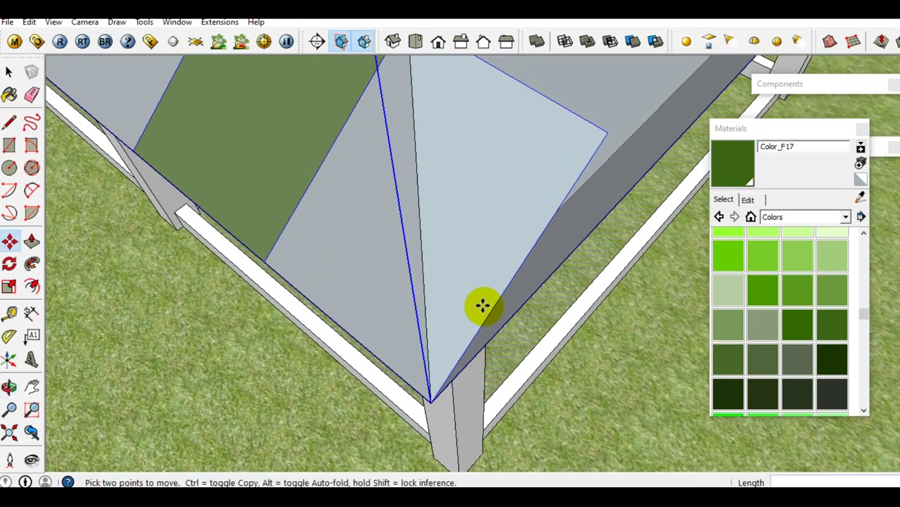
pyautogui.click(522, 266)
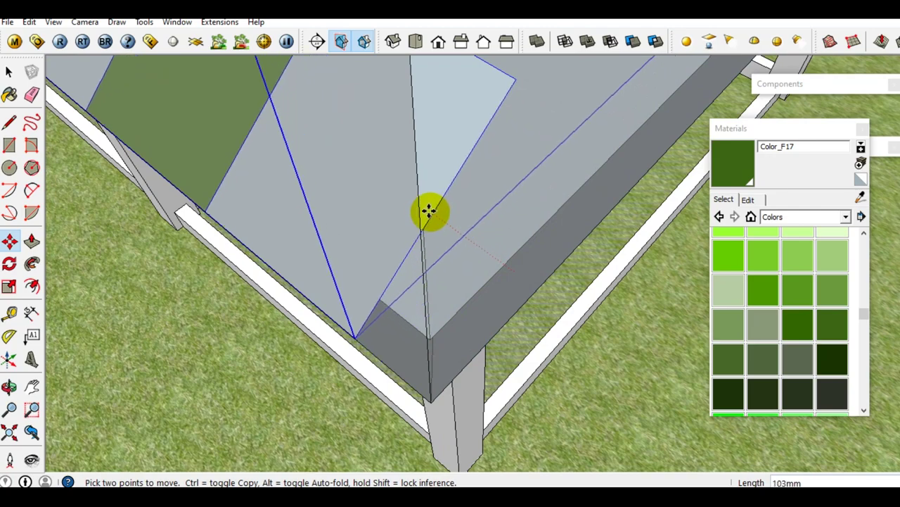
pyautogui.press('space')
pyautogui.moveTo(420, 204)
pyautogui.mouseDown(button='middle')
pyautogui.moveTo(418, 271)
pyautogui.moveTo(396, 241)
pyautogui.moveTo(394, 340)
pyautogui.moveTo(372, 282)
pyautogui.moveTo(458, 288)
pyautogui.moveTo(428, 288)
pyautogui.moveTo(436, 292)
pyautogui.moveTo(427, 277)
pyautogui.moveTo(388, 282)
pyautogui.mouseUp(button='middle')
pyautogui.scroll(3, 386, 282)
pyautogui.scroll(2, 386, 301)
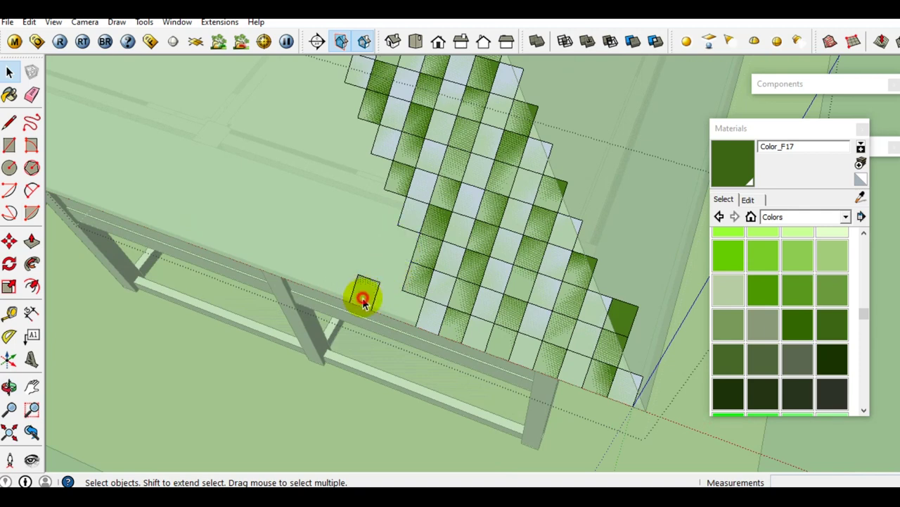
# Window-select the whole checkered stepped tile strip
pyautogui.moveTo(403, 302)
pyautogui.mouseDown(button='middle')
pyautogui.moveTo(413, 294)
pyautogui.moveTo(420, 325)
pyautogui.moveTo(539, 317)
pyautogui.mouseUp(button='middle')
pyautogui.scroll(-2, 422, 325)
pyautogui.scroll(-2, 539, 312)
pyautogui.scroll(-1, 539, 312)
pyautogui.scroll(1, 417, 236)
pyautogui.moveTo(413, 211); pyautogui.dragTo(446, 206, button='middle')
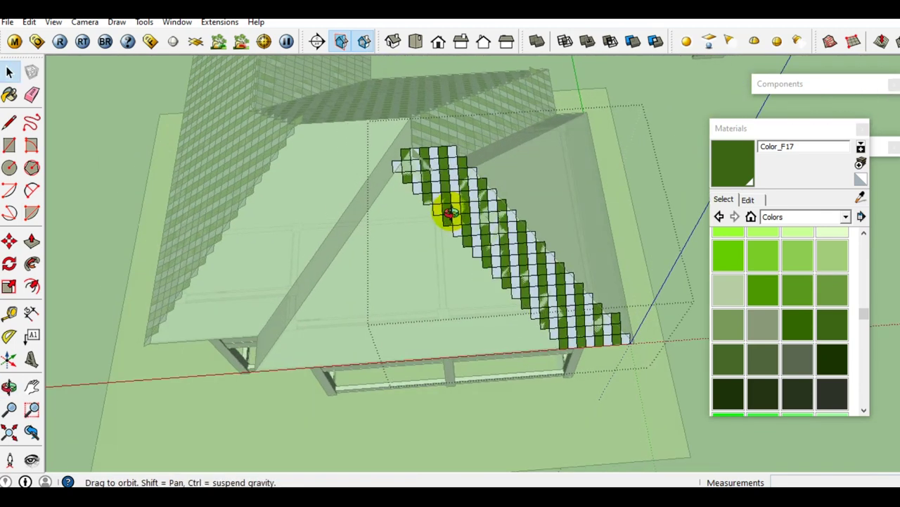
pyautogui.moveTo(378, 133)
pyautogui.mouseDown()
pyautogui.moveTo(614, 341)
pyautogui.moveTo(657, 399)
pyautogui.mouseUp()
pyautogui.moveTo(635, 378)
pyautogui.mouseDown(button='middle')
pyautogui.moveTo(574, 370)
pyautogui.moveTo(406, 118)
pyautogui.mouseUp(button='middle')
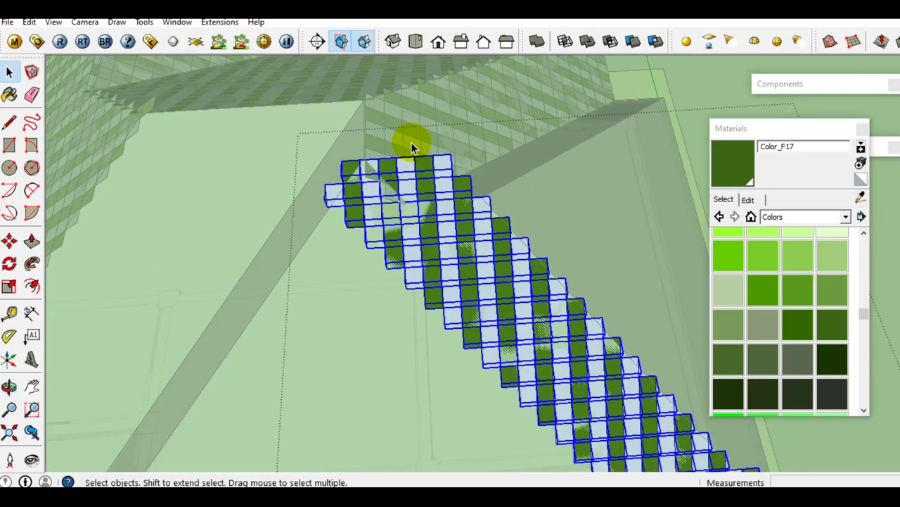
# Copy the strip from its top edge to a spot further up the hip
pyautogui.press('m')
pyautogui.scroll(1, 417, 160)
pyautogui.scroll(2, 438, 161)
pyautogui.scroll(2, 447, 167)
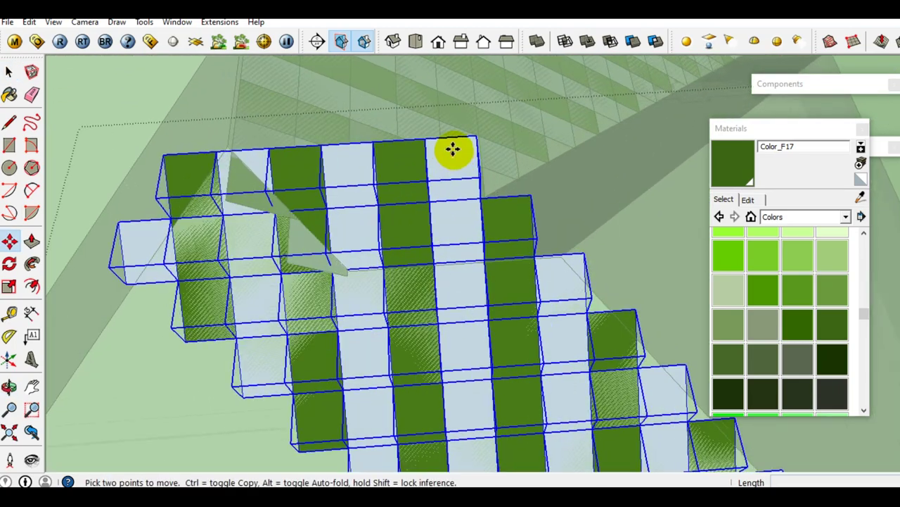
pyautogui.scroll(2, 454, 148)
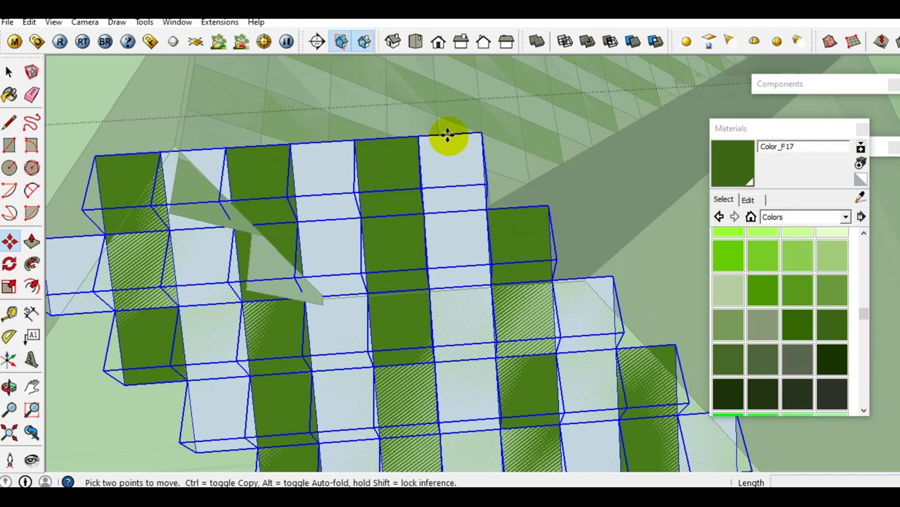
pyautogui.click(448, 135)
pyautogui.press('ctrl')
pyautogui.scroll(-3, 453, 187)
pyautogui.scroll(-2, 457, 268)
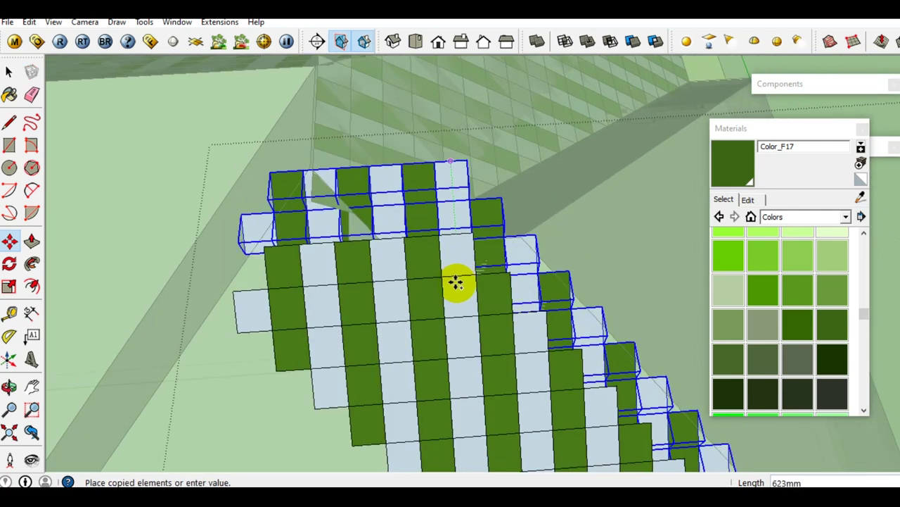
pyautogui.moveTo(462, 372)
pyautogui.mouseDown(button='middle')
pyautogui.moveTo(465, 230)
pyautogui.moveTo(474, 338)
pyautogui.mouseUp(button='middle')
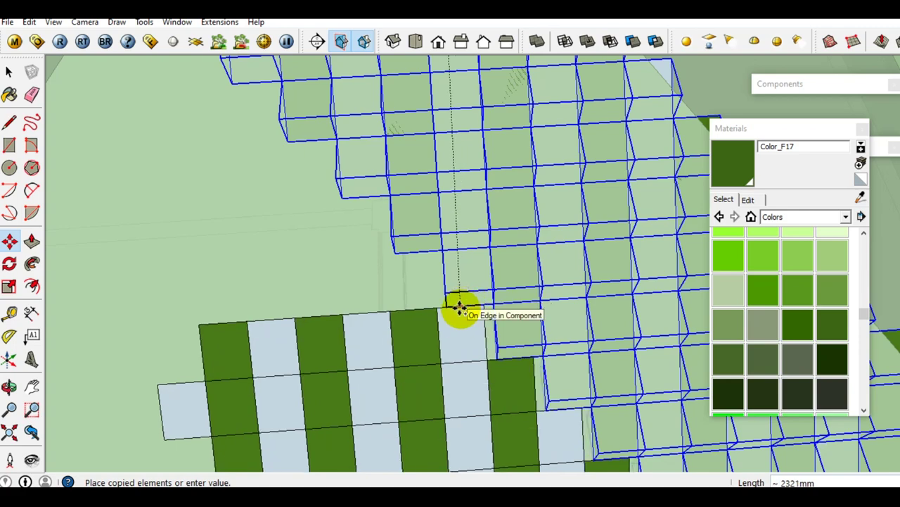
pyautogui.click(467, 309)
pyautogui.press('space')
pyautogui.moveTo(466, 245)
pyautogui.mouseDown(button='middle')
pyautogui.moveTo(462, 211)
pyautogui.moveTo(511, 308)
pyautogui.moveTo(476, 225)
pyautogui.moveTo(556, 298)
pyautogui.moveTo(592, 378)
pyautogui.mouseUp(button='middle')
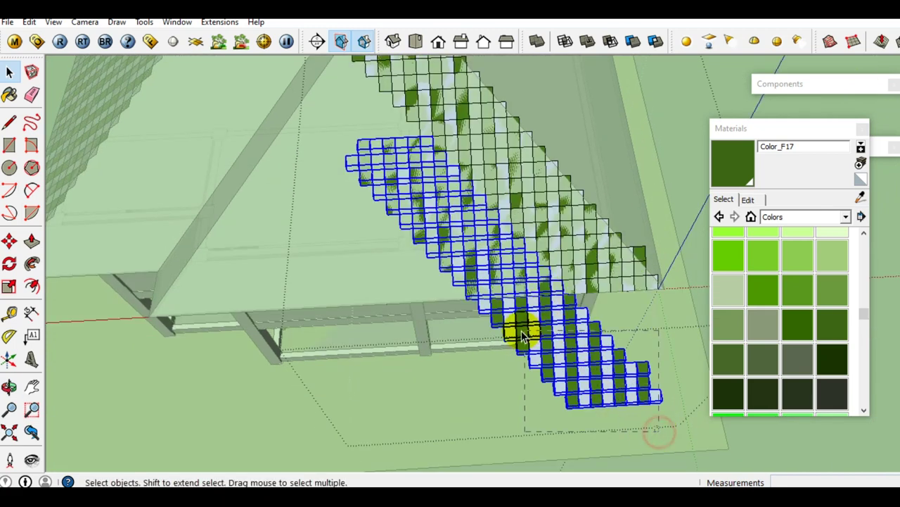
pyautogui.click(483, 318)
pyautogui.scroll(2, 485, 313)
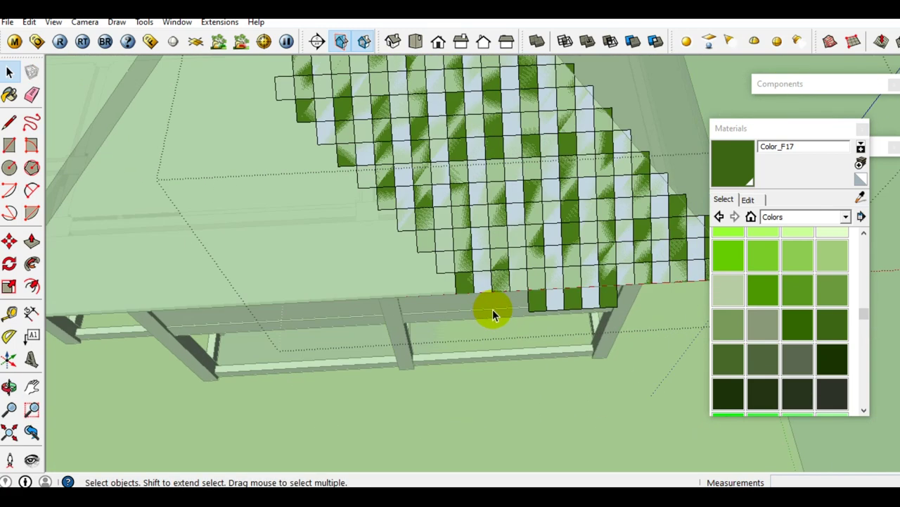
pyautogui.scroll(-6, 492, 313)
# Select the main tiled roof group
pyautogui.scroll(2, 466, 180)
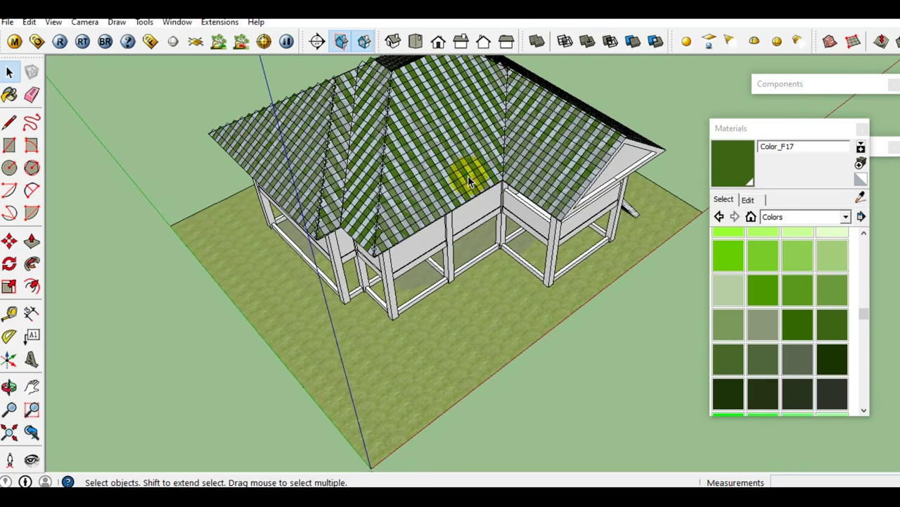
pyautogui.scroll(2, 465, 182)
pyautogui.scroll(2, 454, 182)
pyautogui.scroll(-1, 455, 181)
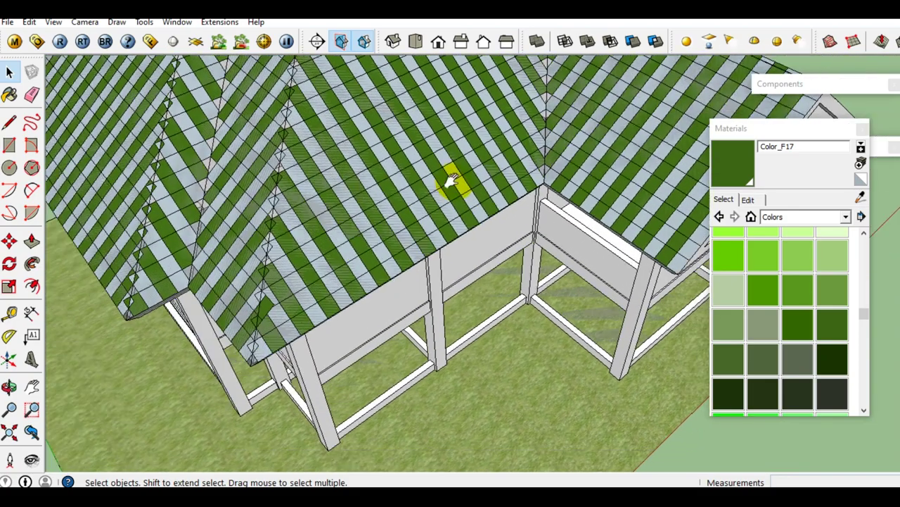
pyautogui.scroll(1, 464, 190)
pyautogui.moveTo(464, 190)
pyautogui.mouseDown(button='middle')
pyautogui.moveTo(338, 191)
pyautogui.moveTo(361, 238)
pyautogui.moveTo(375, 242)
pyautogui.moveTo(488, 195)
pyautogui.moveTo(348, 195)
pyautogui.moveTo(599, 203)
pyautogui.moveTo(486, 227)
pyautogui.moveTo(472, 226)
pyautogui.moveTo(638, 226)
pyautogui.moveTo(456, 242)
pyautogui.moveTo(510, 260)
pyautogui.mouseUp(button='middle')
pyautogui.scroll(3, 447, 251)
pyautogui.scroll(3, 447, 251)
pyautogui.scroll(1, 447, 251)
pyautogui.scroll(-2, 513, 259)
pyautogui.scroll(-2, 473, 257)
pyautogui.scroll(-2, 472, 254)
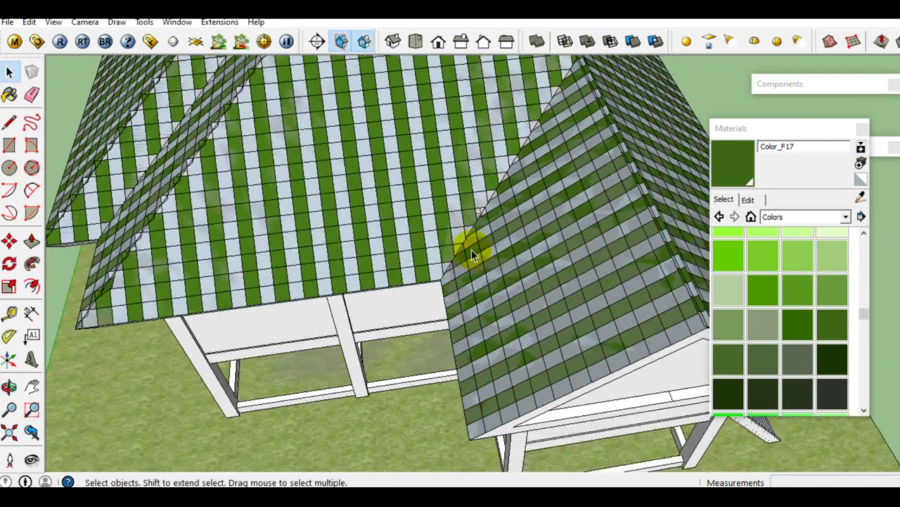
pyautogui.scroll(-2, 531, 240)
pyautogui.scroll(-3, 529, 241)
pyautogui.scroll(-2, 496, 255)
pyautogui.moveTo(498, 256)
pyautogui.mouseDown(button='middle')
pyautogui.moveTo(572, 251)
pyautogui.moveTo(531, 241)
pyautogui.moveTo(533, 227)
pyautogui.mouseUp(button='middle')
pyautogui.scroll(2, 458, 228)
pyautogui.moveTo(458, 227)
pyautogui.mouseDown(button='middle')
pyautogui.moveTo(556, 239)
pyautogui.moveTo(392, 261)
pyautogui.moveTo(497, 234)
pyautogui.moveTo(287, 250)
pyautogui.moveTo(593, 218)
pyautogui.moveTo(492, 292)
pyautogui.moveTo(485, 307)
pyautogui.moveTo(593, 247)
pyautogui.moveTo(567, 262)
pyautogui.mouseUp(button='middle')
pyautogui.scroll(2, 594, 219)
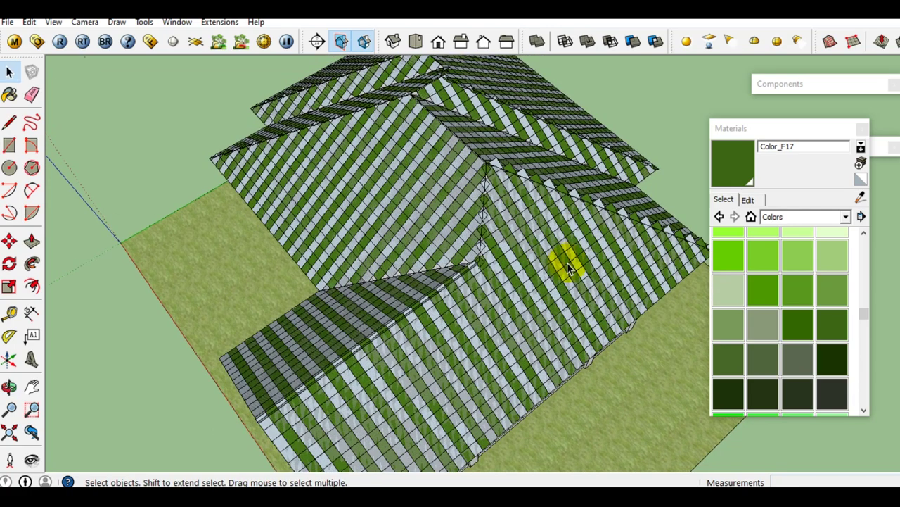
pyautogui.click(545, 292)
pyautogui.moveTo(545, 292)
pyautogui.mouseDown(button='middle')
pyautogui.moveTo(426, 229)
pyautogui.moveTo(546, 237)
pyautogui.moveTo(542, 227)
pyautogui.mouseUp(button='middle')
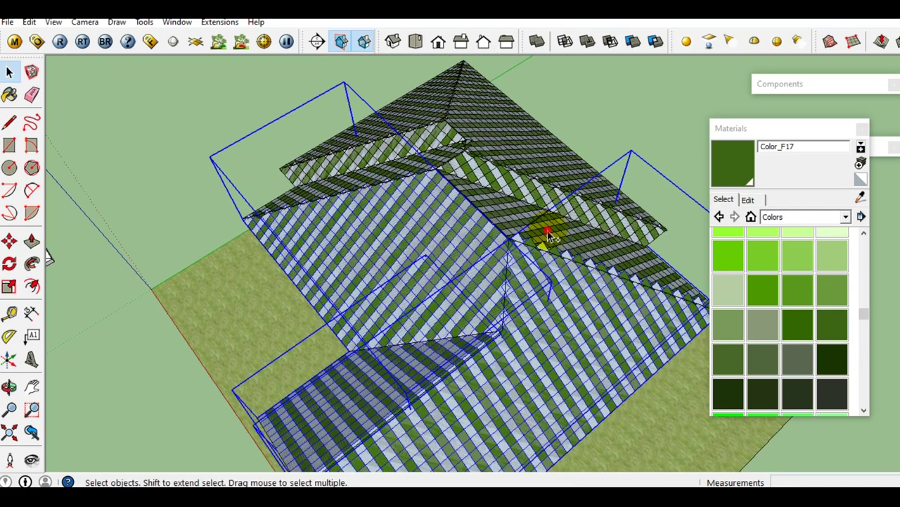
pyautogui.scroll(2, 502, 191)
pyautogui.scroll(2, 508, 167)
# Add the right, left and upper roof strips to the selection and hide them all
pyautogui.keyDown('shift'); pyautogui.click(510, 169); pyautogui.keyUp('shift')
pyautogui.keyDown('shift'); pyautogui.click(417, 157); pyautogui.keyUp('shift')
pyautogui.keyDown('shift'); pyautogui.click(406, 102); pyautogui.keyUp('shift')
pyautogui.moveTo(402, 113); pyautogui.dragTo(418, 161, button='middle')
pyautogui.rightClick(404, 204)
pyautogui.click(448, 249)
pyautogui.moveTo(447, 250)
pyautogui.mouseDown(button='middle')
pyautogui.moveTo(481, 208)
pyautogui.moveTo(391, 161)
pyautogui.moveTo(664, 170)
pyautogui.moveTo(363, 163)
pyautogui.mouseUp(button='middle')
pyautogui.scroll(3, 362, 161)
pyautogui.scroll(3, 298, 194)
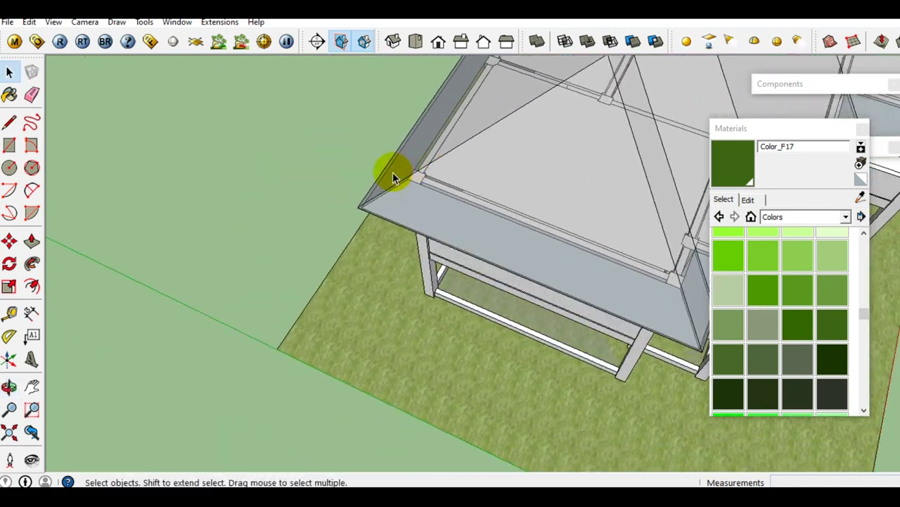
# Draw a vertical line hanging down from the roof-deck corner
pyautogui.scroll(3, 394, 177)
pyautogui.moveTo(388, 211)
pyautogui.mouseDown(button='middle')
pyautogui.moveTo(443, 155)
pyautogui.moveTo(402, 151)
pyautogui.mouseUp(button='middle')
pyautogui.press('l')
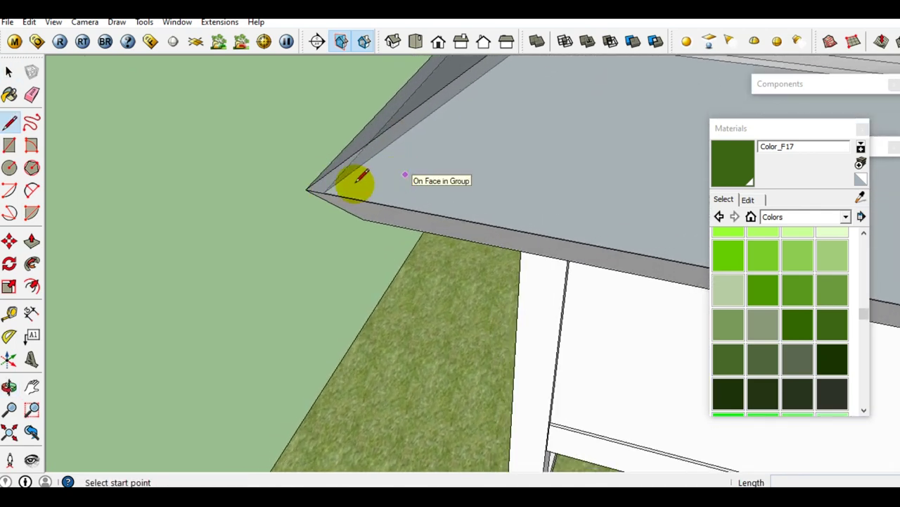
pyautogui.click(312, 187)
pyautogui.moveTo(321, 211)
pyautogui.mouseDown(button='middle')
pyautogui.moveTo(351, 169)
pyautogui.moveTo(399, 136)
pyautogui.moveTo(392, 110)
pyautogui.moveTo(330, 189)
pyautogui.mouseUp(button='middle')
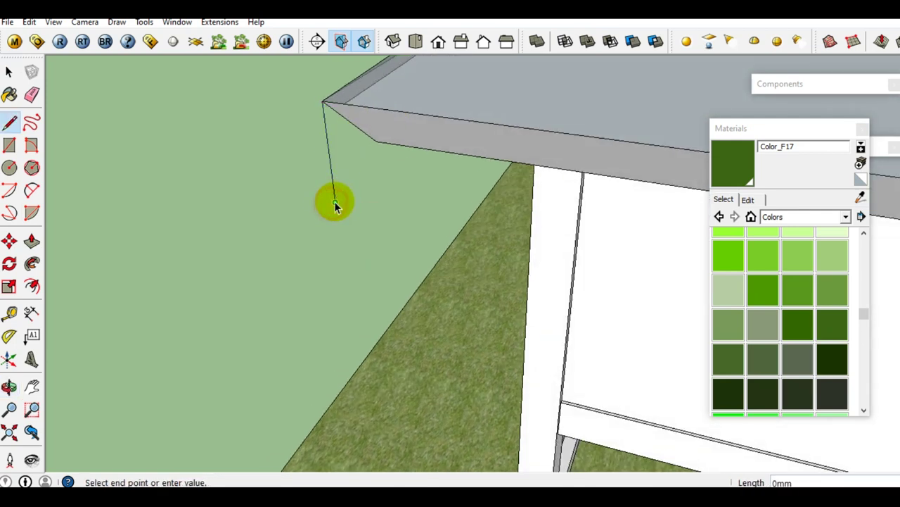
pyautogui.press('space')
# Draw a circle of radius 89 at the line's lower end
pyautogui.press('c')
pyautogui.write('89')
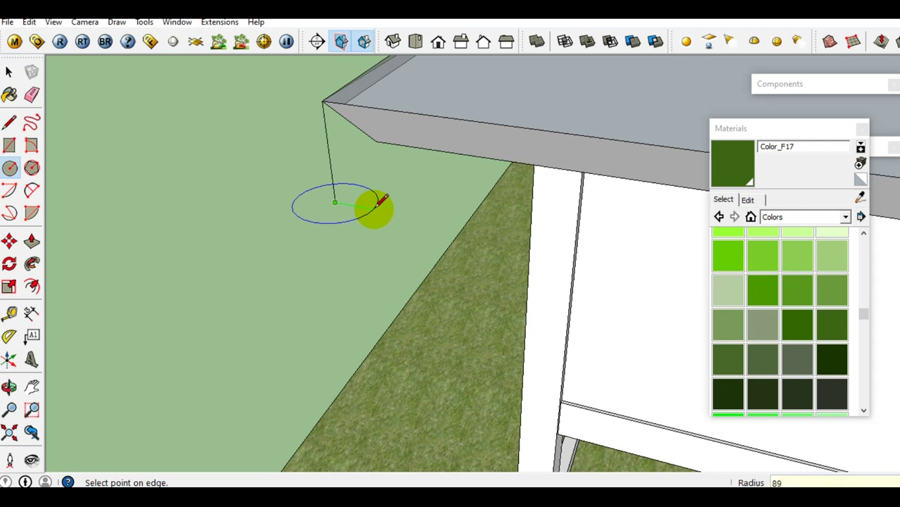
pyautogui.press('space')
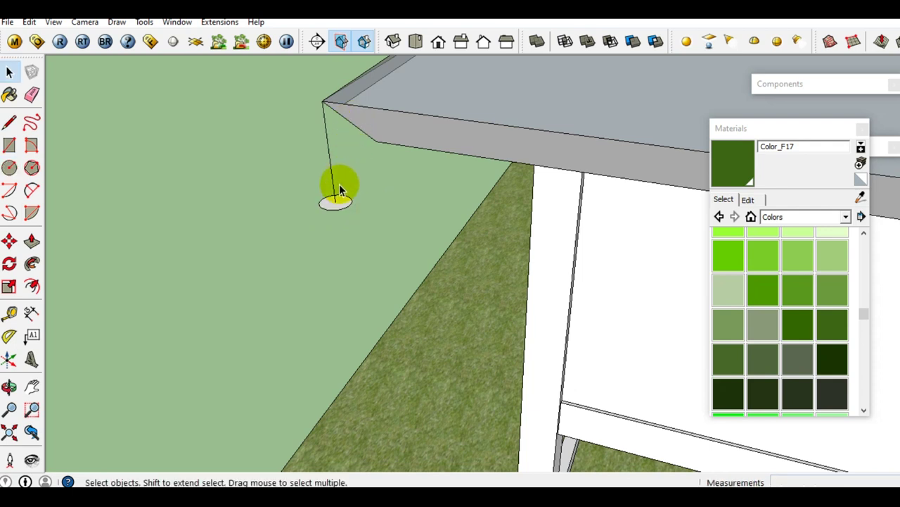
pyautogui.scroll(3, 338, 187)
pyautogui.moveTo(338, 191); pyautogui.dragTo(335, 266, button='middle')
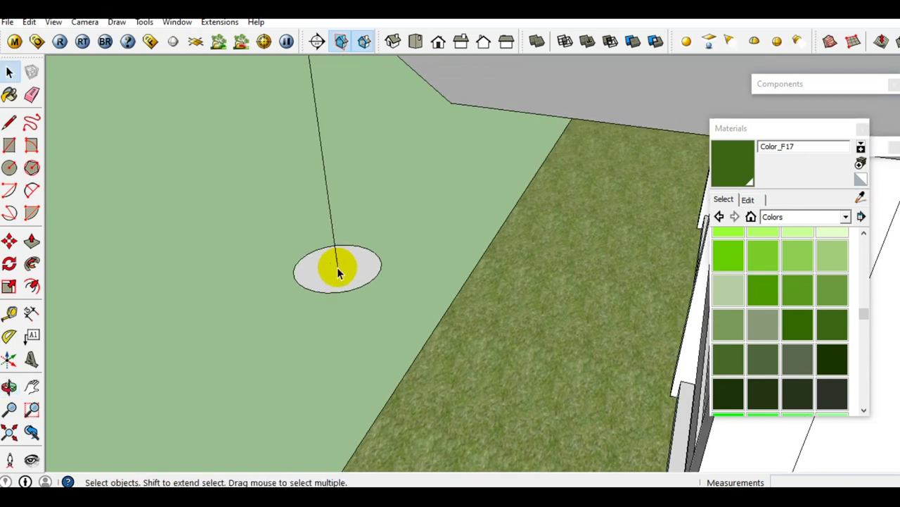
pyautogui.moveTo(336, 266)
pyautogui.mouseDown(button='middle')
pyautogui.moveTo(328, 286)
pyautogui.moveTo(318, 280)
pyautogui.mouseUp(button='middle')
# Draw path lines along the roof ridge and hip corner points
pyautogui.moveTo(296, 102)
pyautogui.mouseDown(button='middle')
pyautogui.moveTo(301, 187)
pyautogui.moveTo(322, 257)
pyautogui.mouseUp(button='middle')
pyautogui.scroll(-3, 322, 258)
pyautogui.scroll(2, 438, 225)
pyautogui.scroll(4, 473, 184)
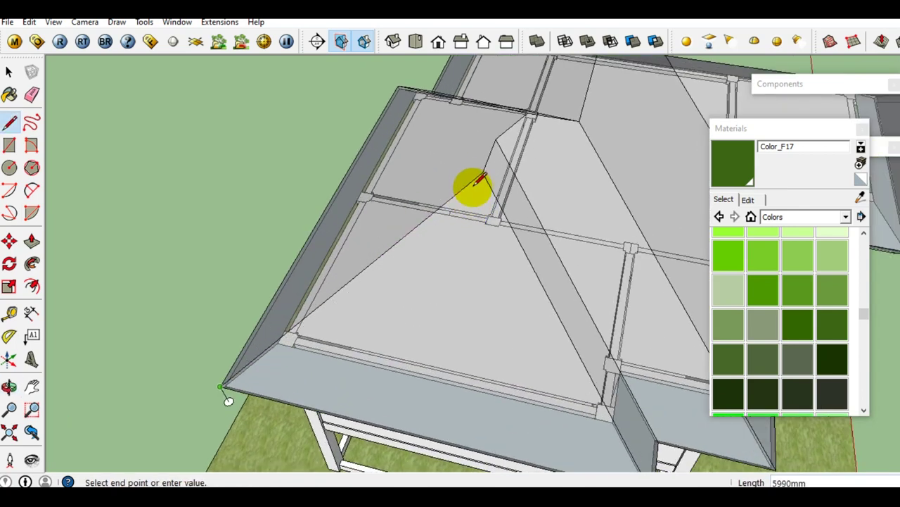
pyautogui.scroll(2, 422, 250)
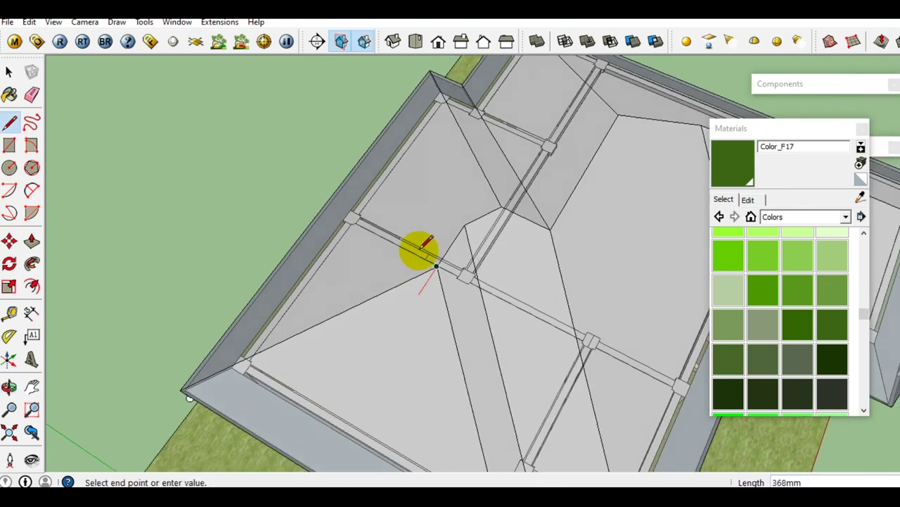
pyautogui.scroll(1, 461, 233)
pyautogui.scroll(1, 490, 215)
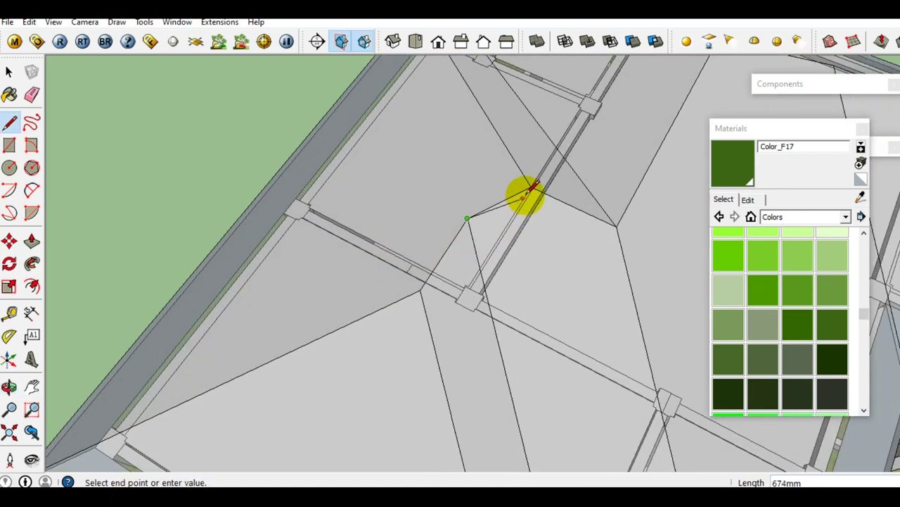
pyautogui.click(531, 187)
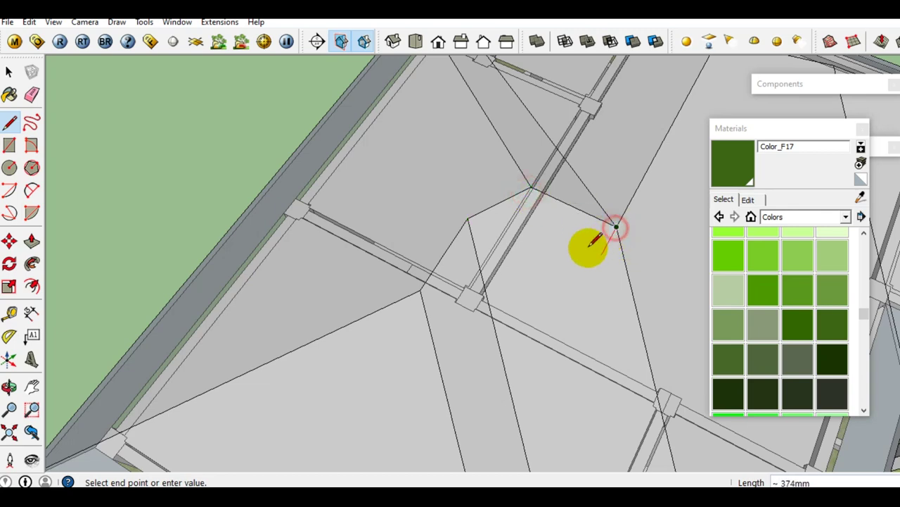
pyautogui.moveTo(616, 226); pyautogui.dragTo(453, 237, button='middle')
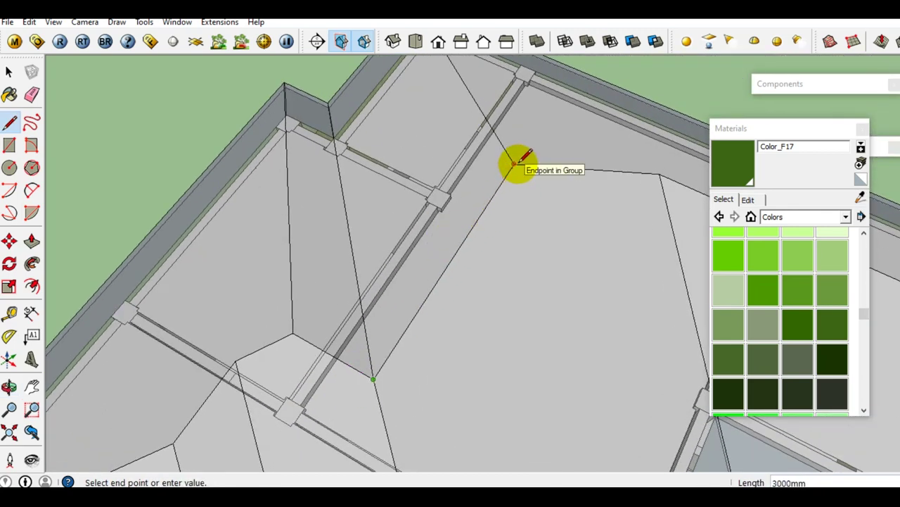
pyautogui.click(514, 164)
pyautogui.moveTo(543, 201)
pyautogui.mouseDown(button='middle')
pyautogui.moveTo(436, 244)
pyautogui.moveTo(512, 218)
pyautogui.moveTo(472, 245)
pyautogui.moveTo(331, 211)
pyautogui.moveTo(479, 281)
pyautogui.moveTo(461, 242)
pyautogui.mouseUp(button='middle')
pyautogui.click(519, 220)
pyautogui.press('space')
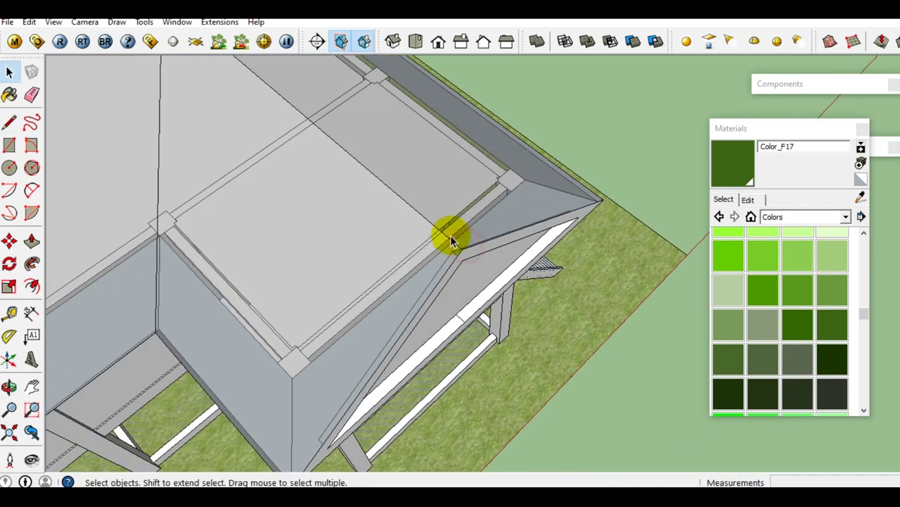
# Select the ridge, hip and drop edges down to the oval as the sweep path
pyautogui.click(435, 235)
pyautogui.click(420, 221)
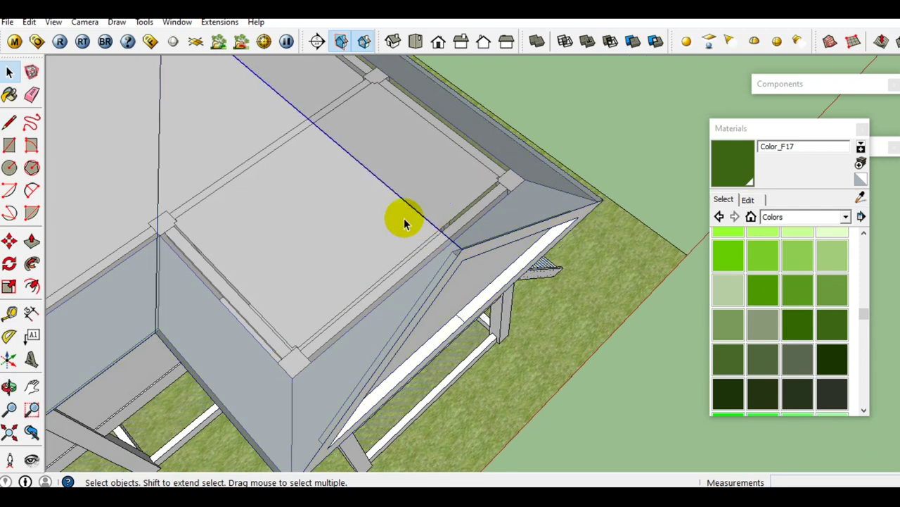
pyautogui.moveTo(415, 225)
pyautogui.mouseDown(button='middle')
pyautogui.moveTo(493, 382)
pyautogui.moveTo(268, 170)
pyautogui.moveTo(427, 301)
pyautogui.mouseUp(button='middle')
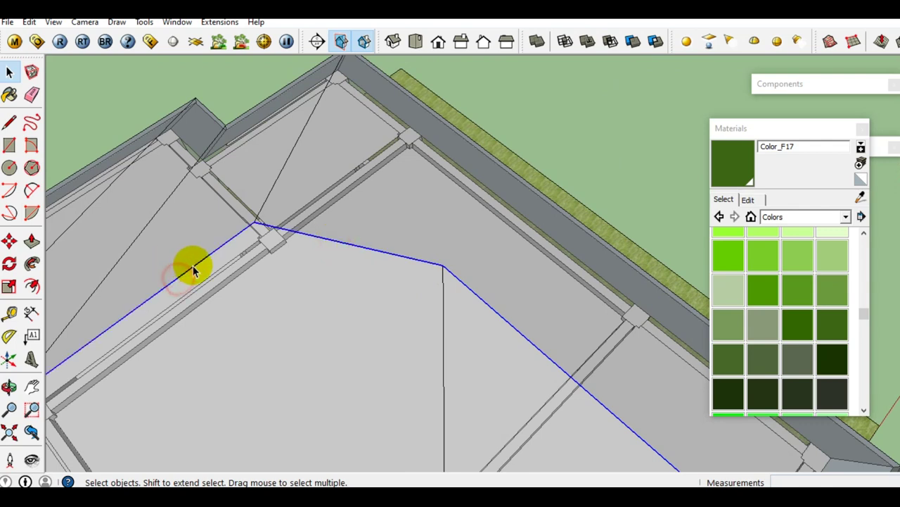
pyautogui.moveTo(192, 265); pyautogui.dragTo(307, 228, button='middle')
pyautogui.scroll(2, 295, 247)
pyautogui.scroll(2, 280, 247)
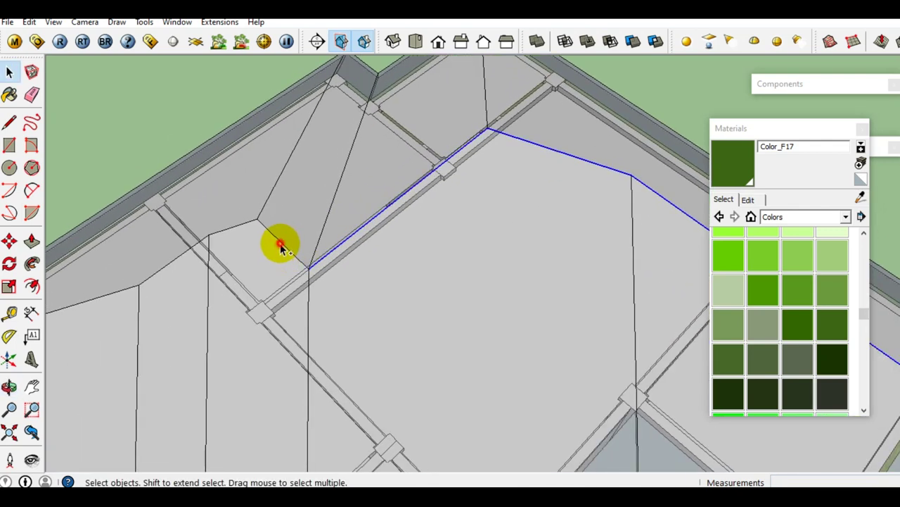
pyautogui.keyDown('ctrl'); pyautogui.click(280, 244); pyautogui.keyUp('ctrl')
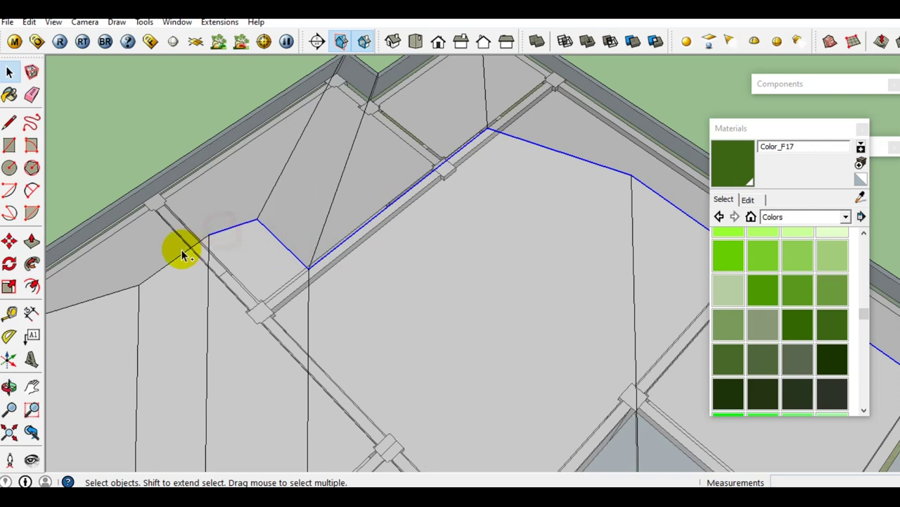
pyautogui.moveTo(181, 261)
pyautogui.mouseDown(button='middle')
pyautogui.moveTo(423, 195)
pyautogui.moveTo(303, 255)
pyautogui.mouseUp(button='middle')
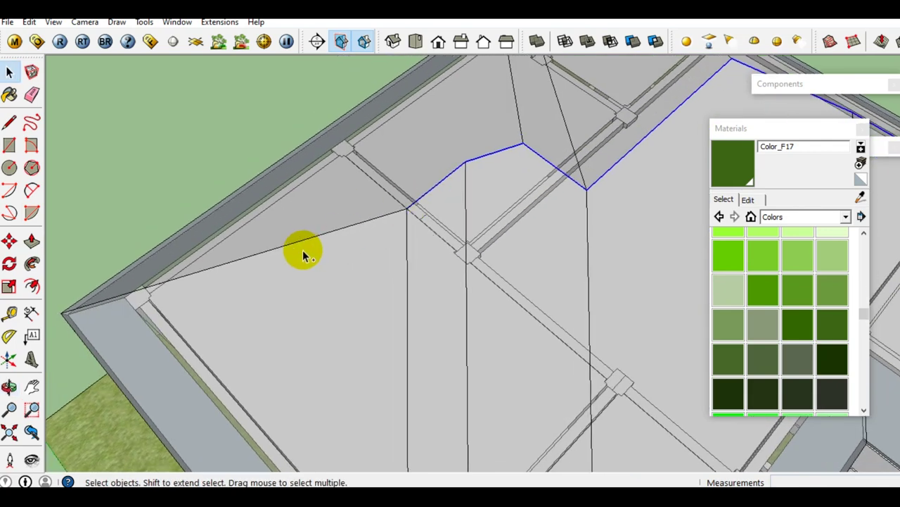
pyautogui.scroll(-2, 299, 246)
pyautogui.moveTo(211, 271)
pyautogui.mouseDown(button='middle')
pyautogui.moveTo(392, 207)
pyautogui.moveTo(358, 211)
pyautogui.moveTo(423, 160)
pyautogui.moveTo(436, 201)
pyautogui.mouseUp(button='middle')
pyautogui.scroll(2, 436, 204)
pyautogui.scroll(2, 256, 257)
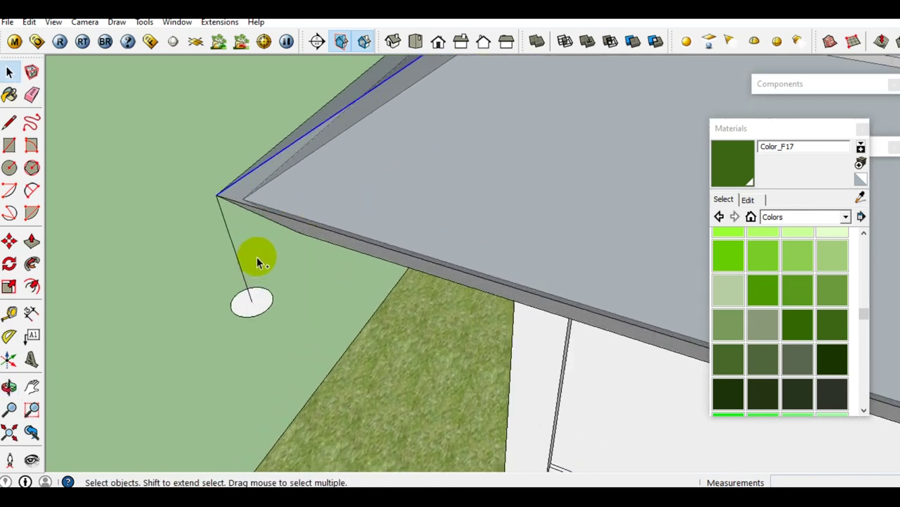
pyautogui.click(245, 280)
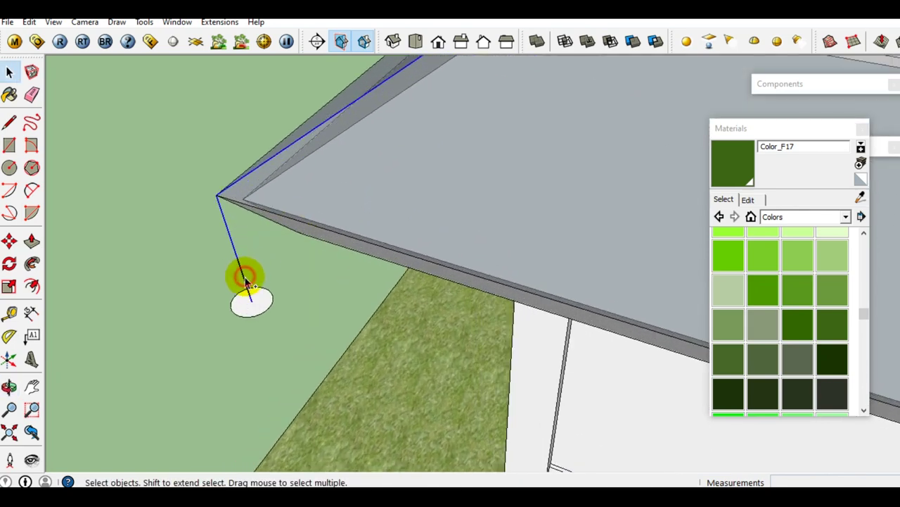
# Sweep the oval profile along the selected path with Follow Me into a pipe
pyautogui.click(32, 264)
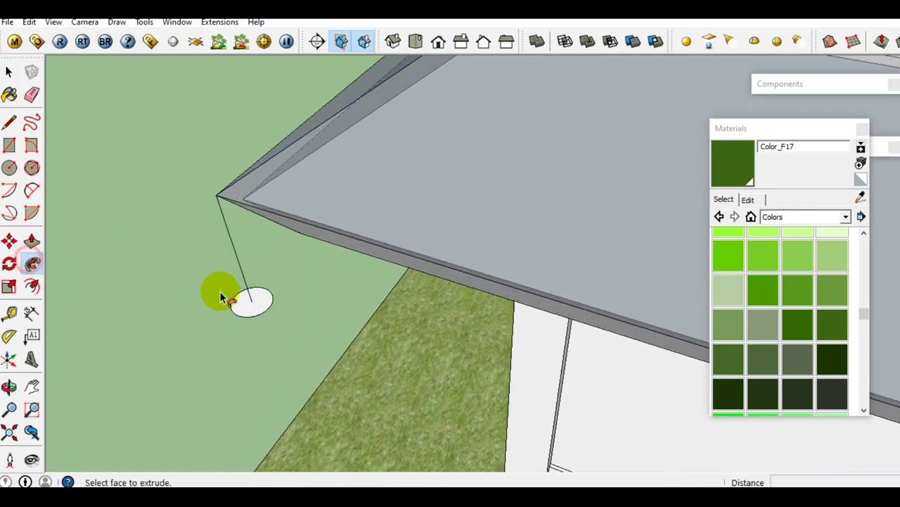
pyautogui.click(255, 311)
pyautogui.press('space')
pyautogui.scroll(-2, 236, 268)
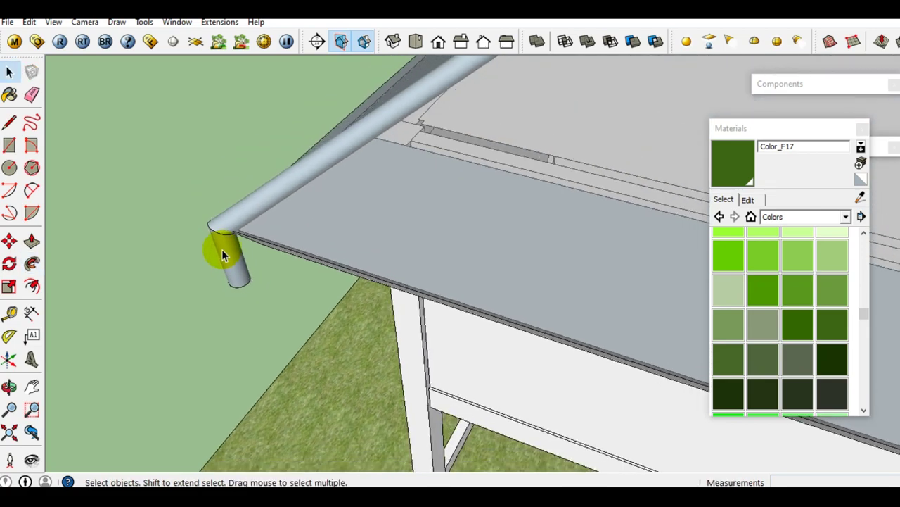
pyautogui.scroll(-2, 222, 249)
pyautogui.scroll(-2, 220, 232)
pyautogui.scroll(-3, 221, 229)
# Push/Pull the pipe's lower end into a short downspout stub near the eave
pyautogui.moveTo(482, 209)
pyautogui.mouseDown(button='middle')
pyautogui.moveTo(542, 221)
pyautogui.moveTo(504, 176)
pyautogui.mouseUp(button='middle')
pyautogui.scroll(3, 435, 237)
pyautogui.moveTo(435, 237)
pyautogui.mouseDown(button='middle')
pyautogui.moveTo(446, 110)
pyautogui.moveTo(388, 75)
pyautogui.mouseUp(button='middle')
pyautogui.scroll(2, 446, 108)
pyautogui.scroll(2, 401, 35)
pyautogui.moveTo(402, 35); pyautogui.dragTo(418, 54, button='middle')
pyautogui.scroll(2, 365, 145)
pyautogui.scroll(1, 269, 262)
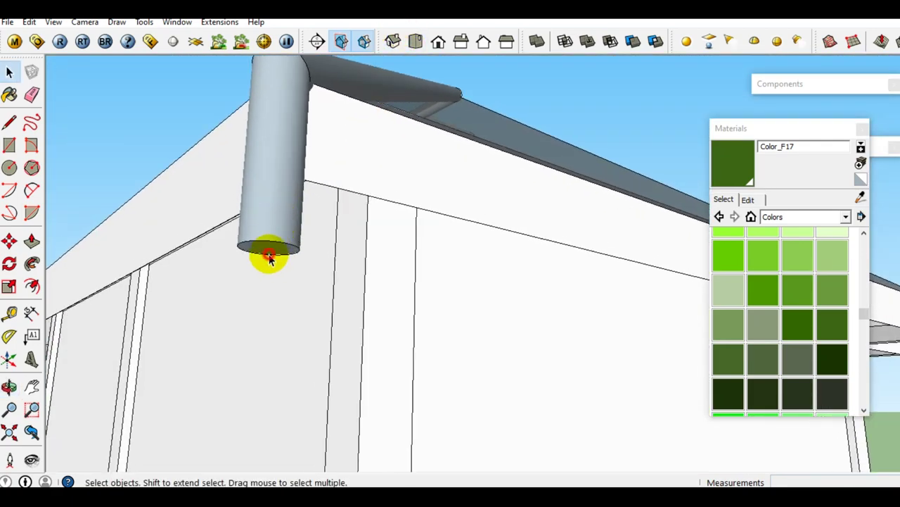
pyautogui.scroll(1, 270, 255)
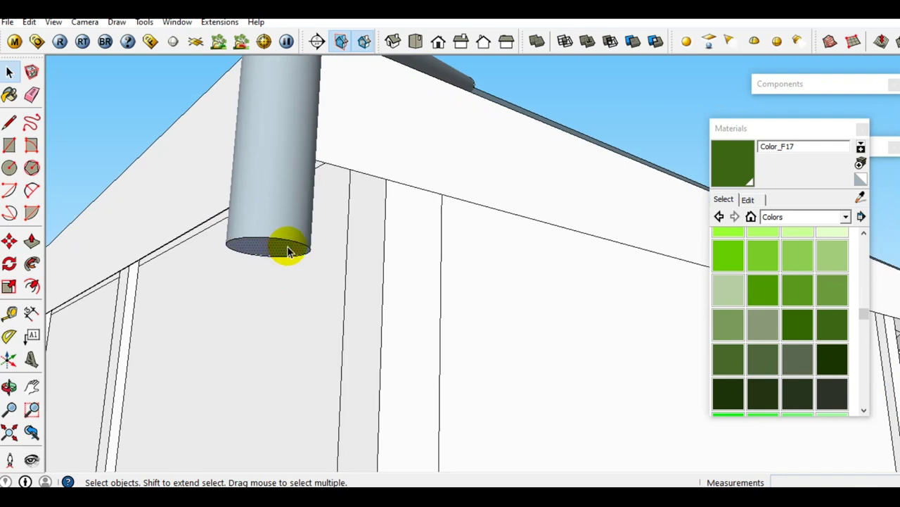
pyautogui.press('p')
pyautogui.moveTo(294, 235)
pyautogui.mouseDown(button='middle')
pyautogui.moveTo(306, 137)
pyautogui.moveTo(267, 394)
pyautogui.moveTo(323, 294)
pyautogui.mouseUp(button='middle')
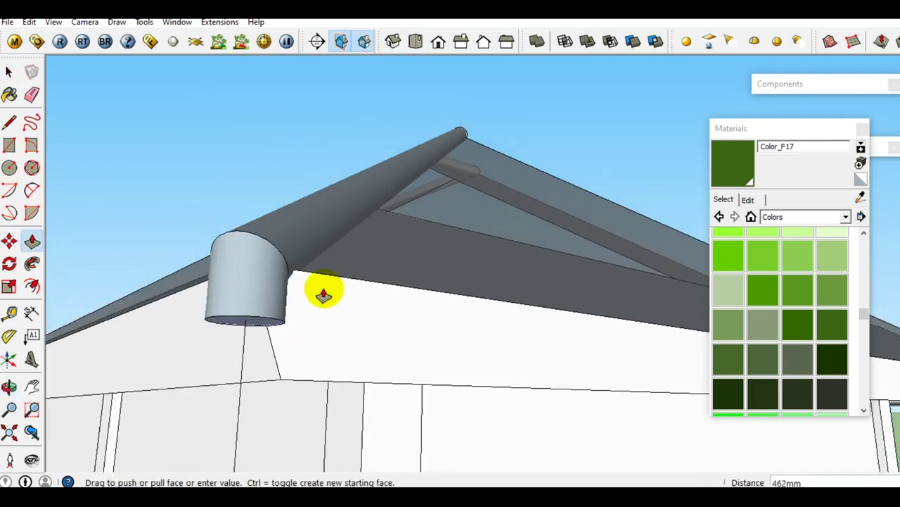
pyautogui.click(352, 283)
# Select the ridge-and-hip cap pipe and make it a single group
pyautogui.moveTo(352, 281)
pyautogui.mouseDown(button='middle')
pyautogui.moveTo(297, 326)
pyautogui.moveTo(241, 343)
pyautogui.mouseUp(button='middle')
pyautogui.press('space')
pyautogui.click(258, 349)
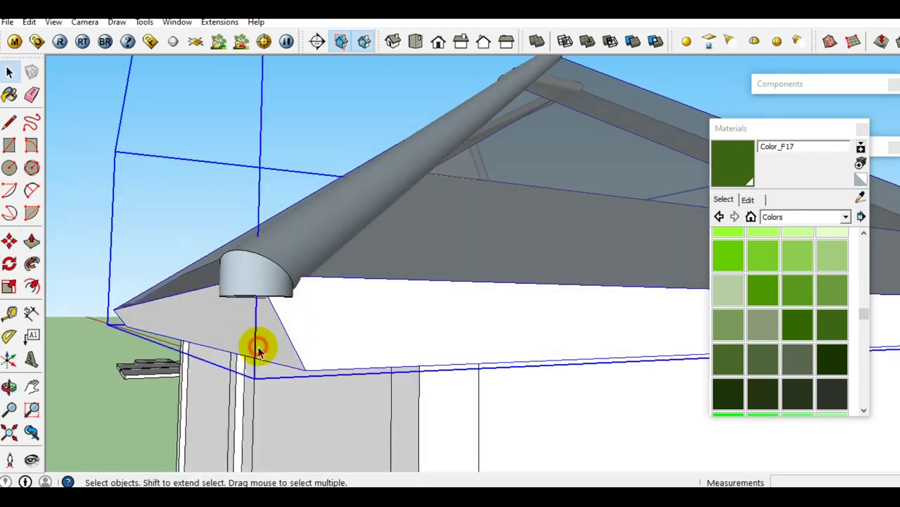
pyautogui.click(256, 346)
pyautogui.moveTo(253, 341)
pyautogui.mouseDown(button='middle')
pyautogui.moveTo(354, 249)
pyautogui.moveTo(215, 374)
pyautogui.moveTo(216, 329)
pyautogui.moveTo(244, 329)
pyautogui.mouseUp(button='middle')
pyautogui.click(243, 329)
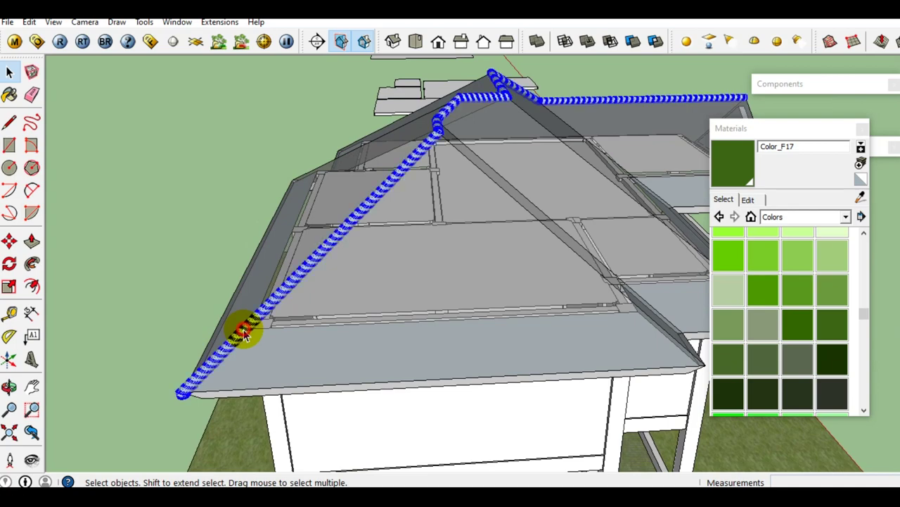
pyautogui.rightClick(244, 336)
pyautogui.click(315, 227)
# Orbit and zoom around the hip roof to check the green cap group
pyautogui.moveTo(315, 227)
pyautogui.mouseDown(button='middle')
pyautogui.moveTo(425, 259)
pyautogui.moveTo(273, 297)
pyautogui.moveTo(302, 315)
pyautogui.mouseUp(button='middle')
pyautogui.scroll(5, 513, 275)
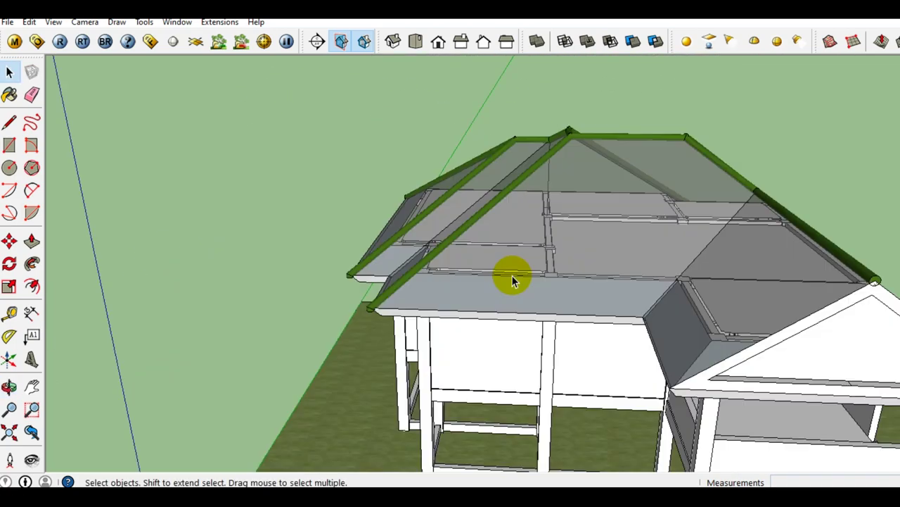
pyautogui.scroll(2, 622, 264)
pyautogui.moveTo(622, 259)
pyautogui.mouseDown(button='middle')
pyautogui.moveTo(497, 302)
pyautogui.moveTo(414, 248)
pyautogui.moveTo(462, 234)
pyautogui.mouseUp(button='middle')
pyautogui.scroll(1, 426, 265)
pyautogui.scroll(3, 416, 222)
pyautogui.moveTo(512, 226)
pyautogui.mouseDown(button='middle')
pyautogui.moveTo(462, 175)
pyautogui.moveTo(490, 169)
pyautogui.moveTo(268, 239)
pyautogui.moveTo(507, 234)
pyautogui.moveTo(657, 215)
pyautogui.moveTo(292, 297)
pyautogui.moveTo(317, 316)
pyautogui.moveTo(494, 299)
pyautogui.moveTo(519, 261)
pyautogui.moveTo(512, 242)
pyautogui.mouseUp(button='middle')
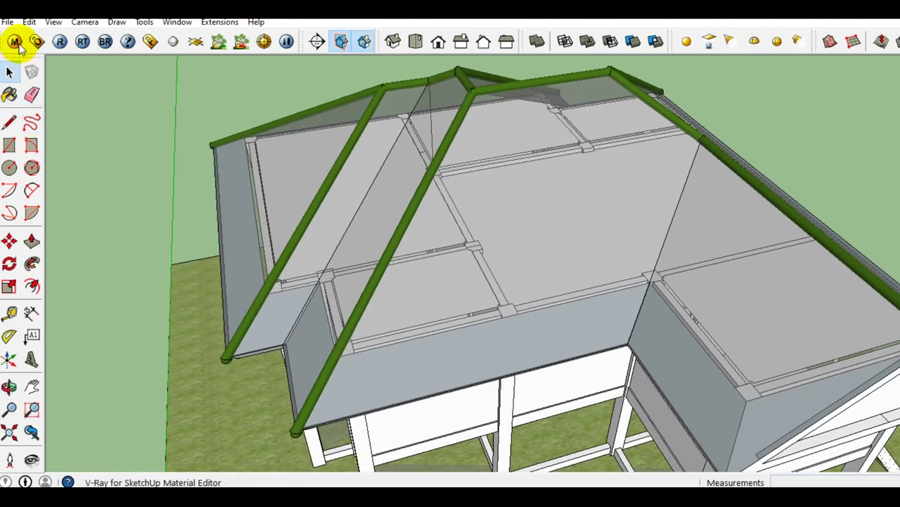
pyautogui.click(29, 21)
pyautogui.moveTo(54, 211)
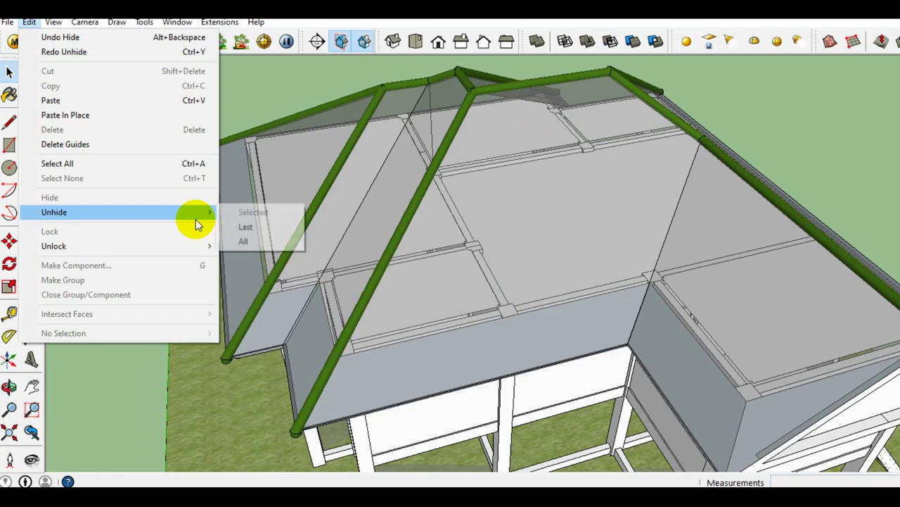
# Unhide all hidden geometry to restore the tiled roof covering
pyautogui.click(251, 238)
pyautogui.click(485, 302)
pyautogui.moveTo(506, 326)
pyautogui.mouseDown(button='middle')
pyautogui.moveTo(382, 307)
pyautogui.moveTo(422, 331)
pyautogui.moveTo(401, 339)
pyautogui.mouseUp(button='middle')
# Zoom in, select two neighbouring eave tiles, and paste a copy of them
pyautogui.scroll(2, 377, 318)
pyautogui.scroll(2, 396, 325)
pyautogui.scroll(2, 401, 352)
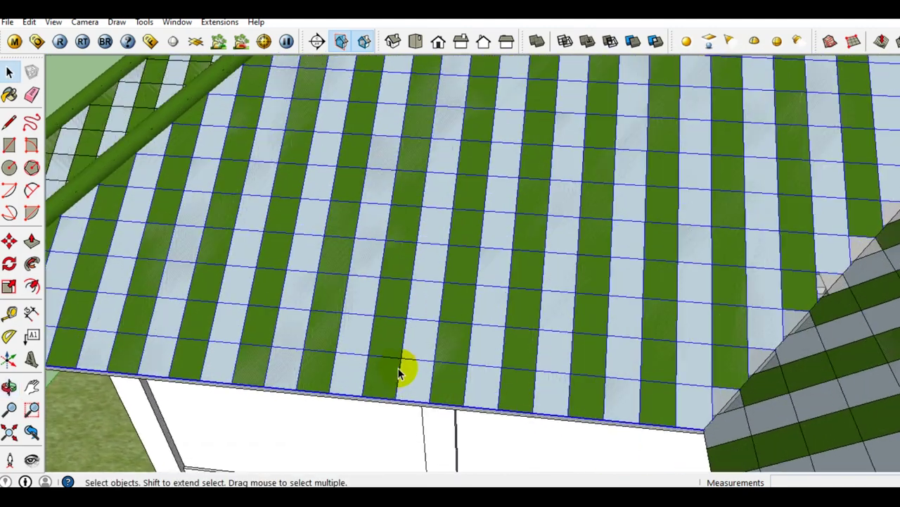
pyautogui.scroll(2, 394, 363)
pyautogui.scroll(2, 394, 365)
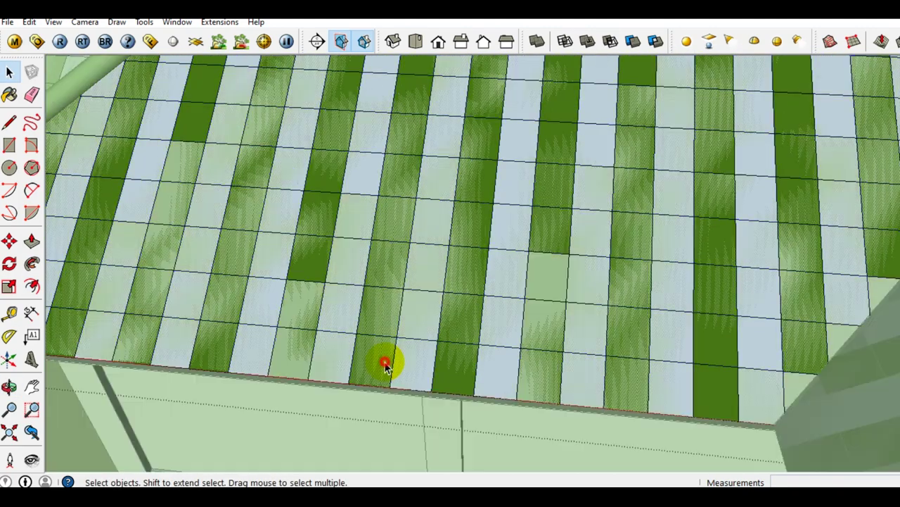
pyautogui.scroll(2, 394, 369)
pyautogui.scroll(1, 383, 373)
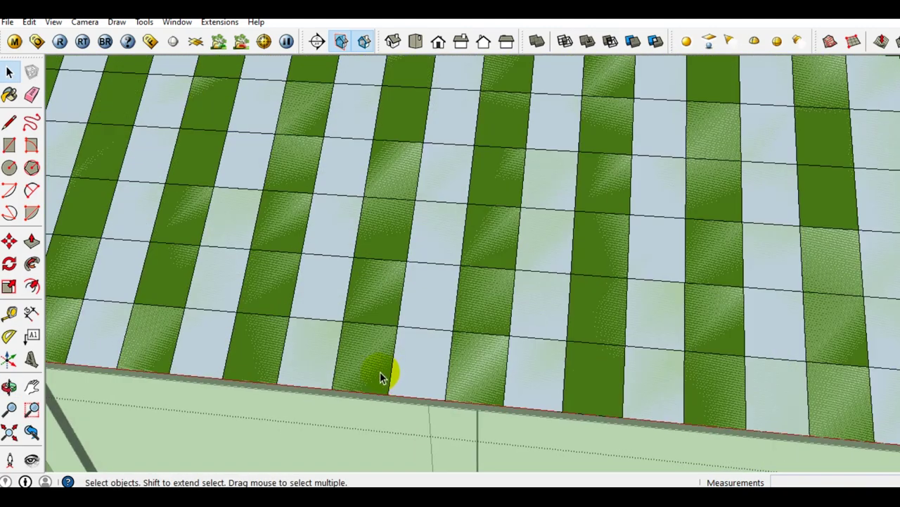
pyautogui.click(380, 373)
pyautogui.keyDown('shift'); pyautogui.click(413, 375); pyautogui.keyUp('shift')
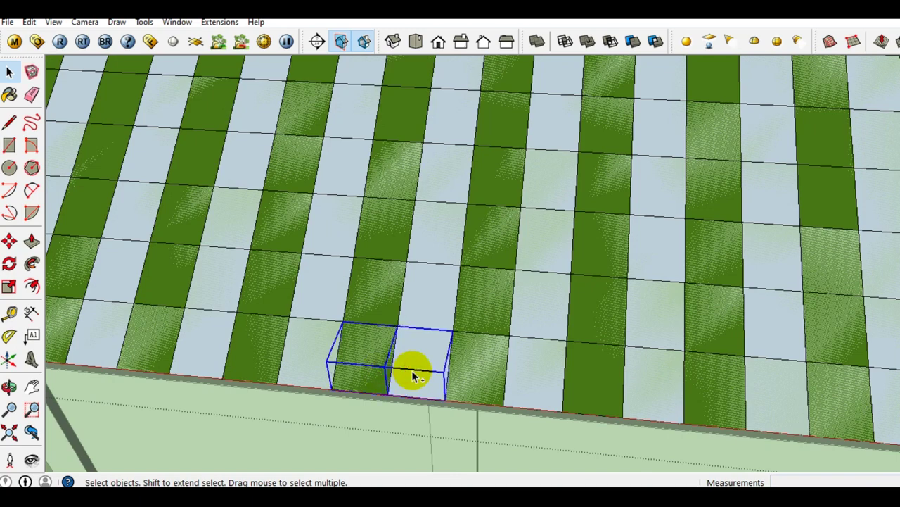
pyautogui.scroll(-3, 415, 370)
pyautogui.scroll(-3, 429, 338)
pyautogui.scroll(-1, 440, 318)
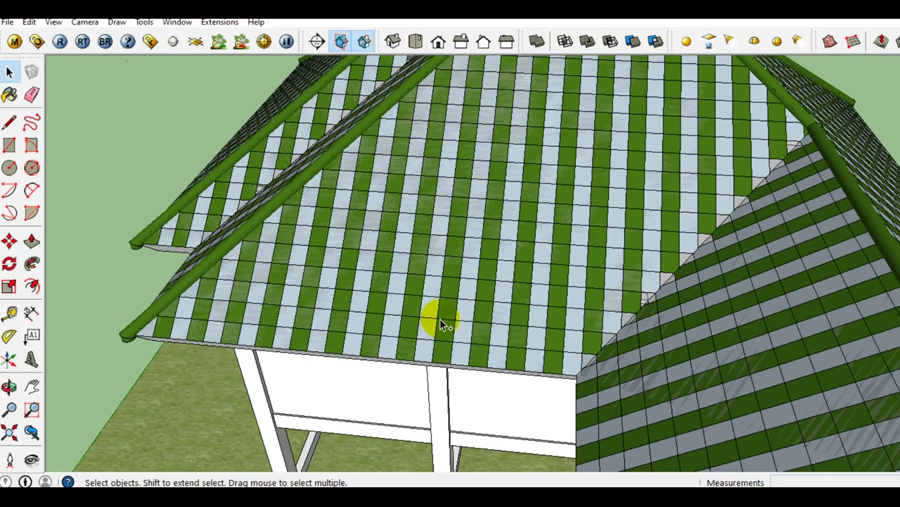
pyautogui.hotkey('ctrl', 'v')
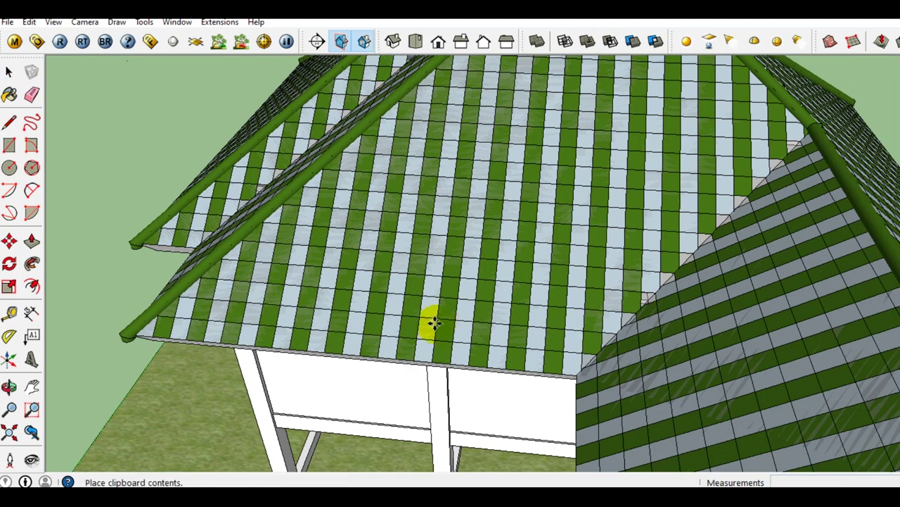
# Drop the pasted tile pair and move it out onto the lawn beside the house
pyautogui.click(315, 341)
pyautogui.moveTo(201, 317); pyautogui.dragTo(361, 326, button='middle')
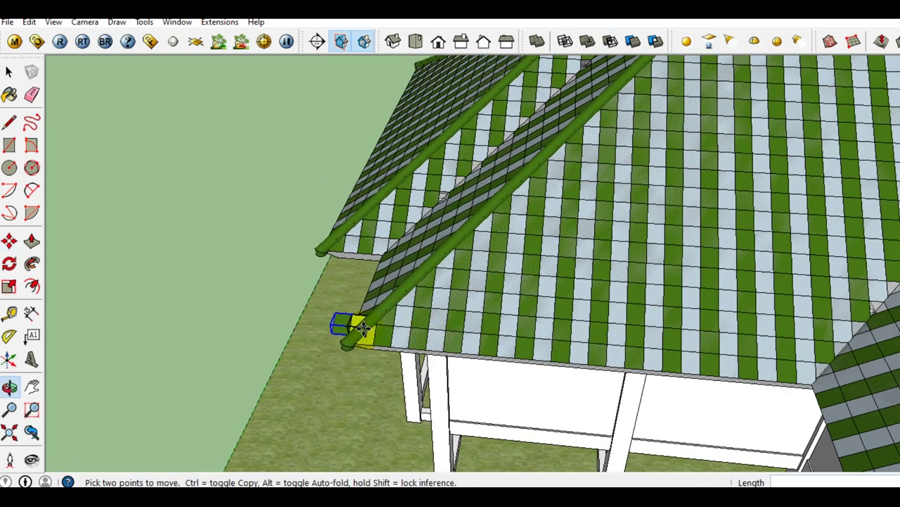
pyautogui.click(291, 318)
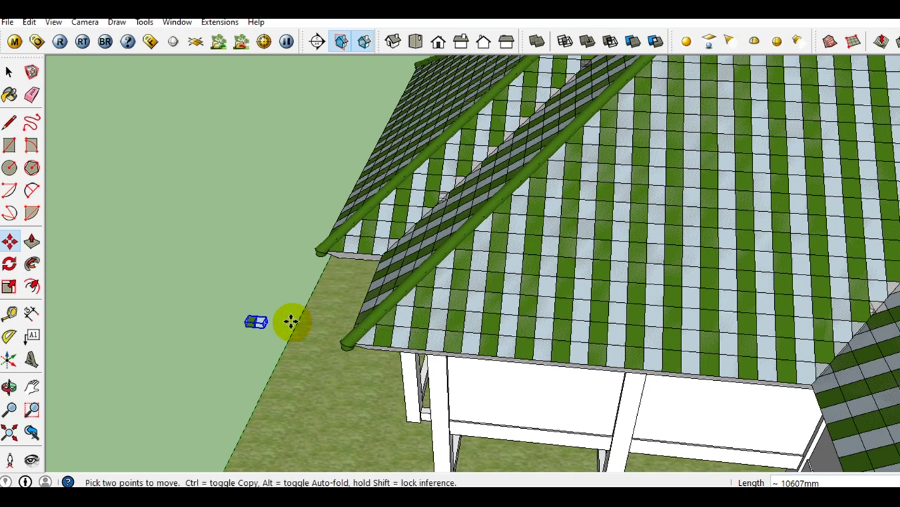
pyautogui.click(381, 343)
pyautogui.click(600, 319)
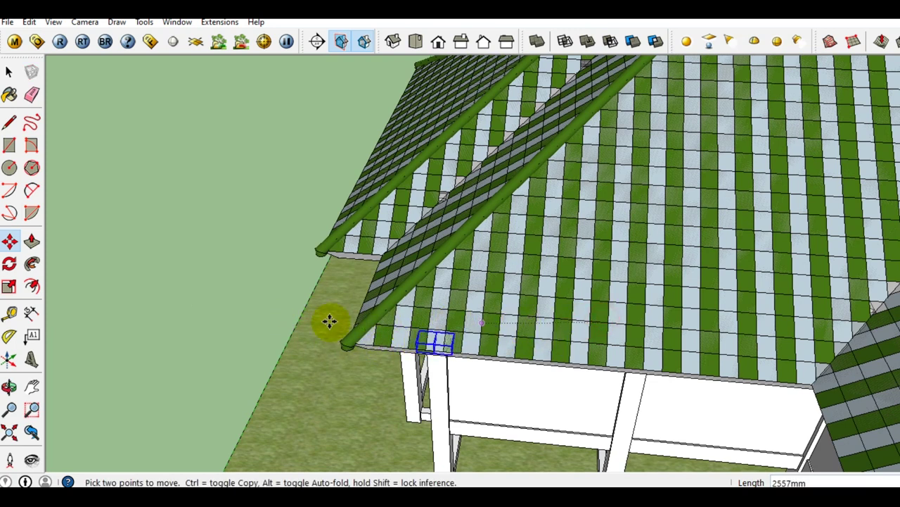
pyautogui.click(211, 310)
pyautogui.press('space')
# Push/Pull the pasted tiles' top face out 114mm into a box
pyautogui.scroll(1, 198, 325)
pyautogui.scroll(1, 198, 325)
pyautogui.scroll(1, 198, 327)
pyautogui.scroll(1, 199, 325)
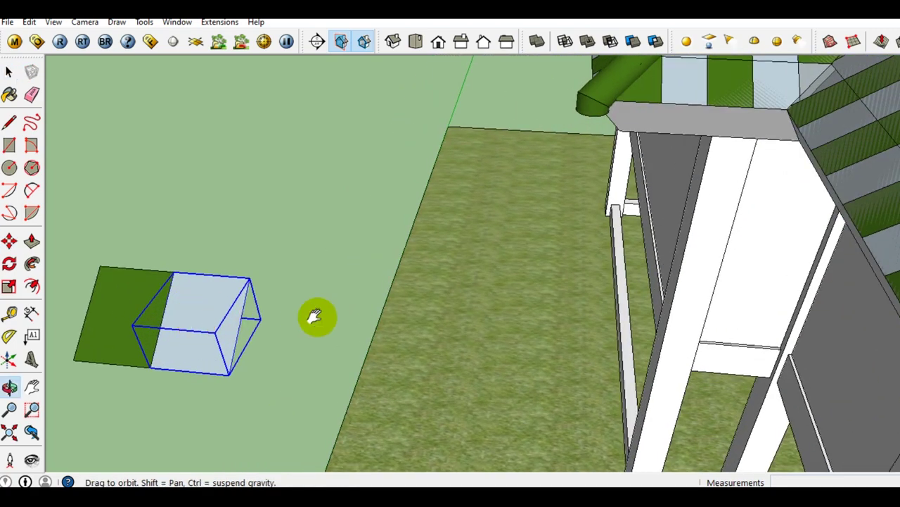
pyautogui.scroll(1, 336, 316)
pyautogui.moveTo(335, 316)
pyautogui.mouseDown(button='middle')
pyautogui.moveTo(284, 276)
pyautogui.moveTo(358, 347)
pyautogui.mouseUp(button='middle')
pyautogui.click(359, 352)
pyautogui.press('p')
pyautogui.moveTo(360, 358); pyautogui.dragTo(376, 410)
pyautogui.press('space')
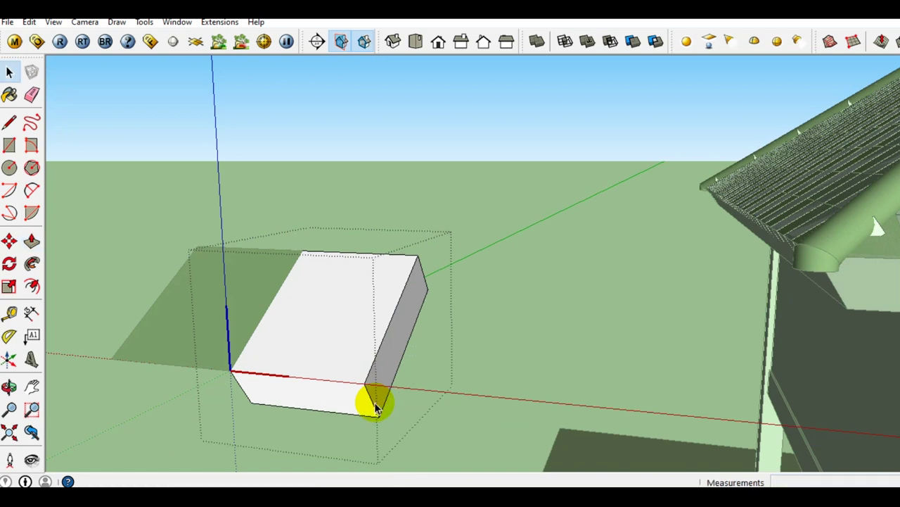
# Erase the box's leftover bottom-right edge
pyautogui.click(378, 401)
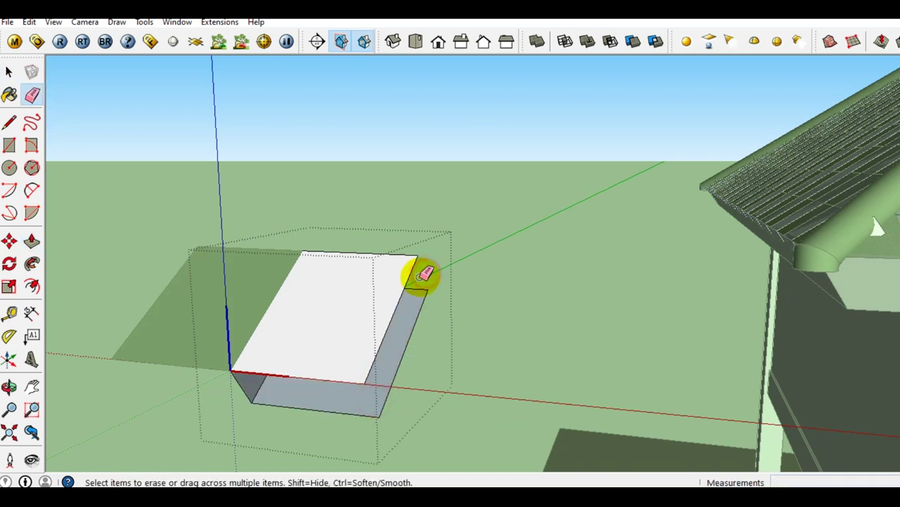
pyautogui.moveTo(392, 302)
pyautogui.mouseDown(button='middle')
pyautogui.moveTo(321, 331)
pyautogui.moveTo(370, 317)
pyautogui.mouseUp(button='middle')
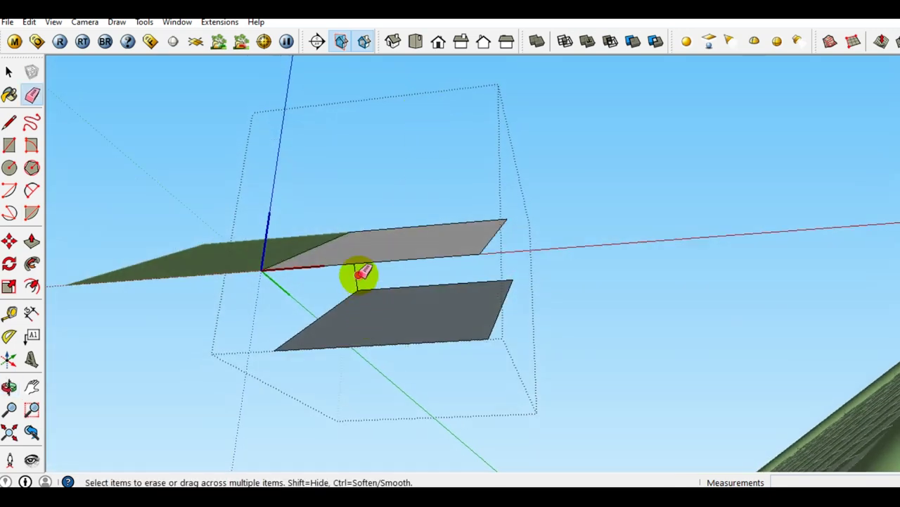
pyautogui.press('space')
# Pull the remaining upper flat face up into a 136mm box
pyautogui.click(392, 241)
pyautogui.moveTo(392, 241); pyautogui.dragTo(408, 378, button='middle')
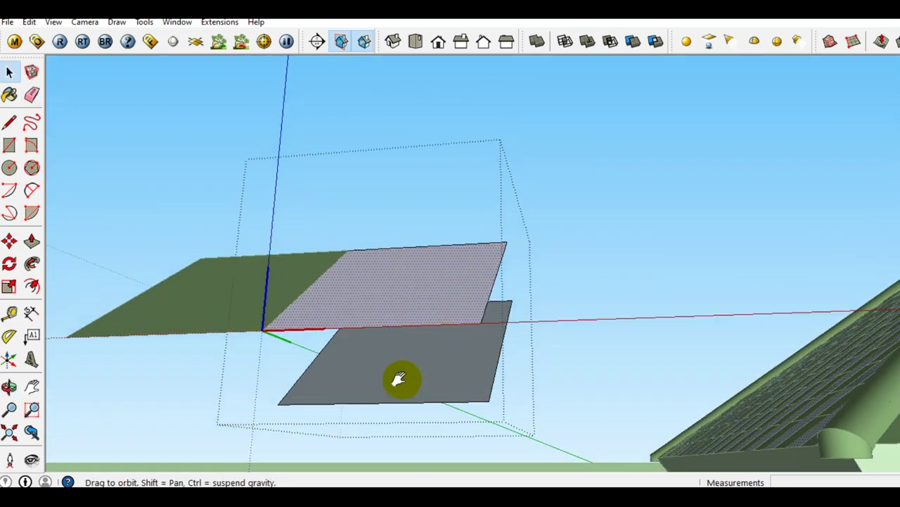
pyautogui.press('p')
pyautogui.moveTo(405, 386); pyautogui.dragTo(382, 268)
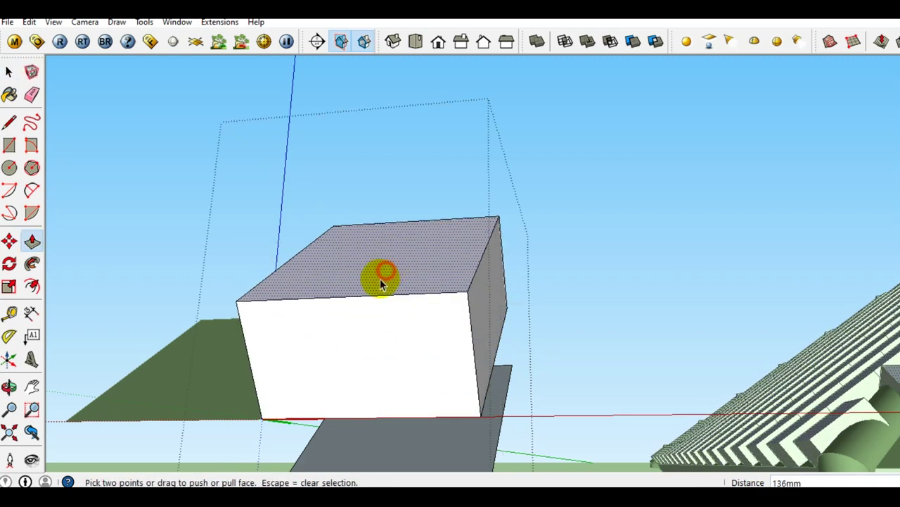
pyautogui.press('space')
pyautogui.moveTo(352, 326)
pyautogui.mouseDown(button='middle')
pyautogui.moveTo(355, 334)
pyautogui.moveTo(352, 305)
pyautogui.mouseUp(button='middle')
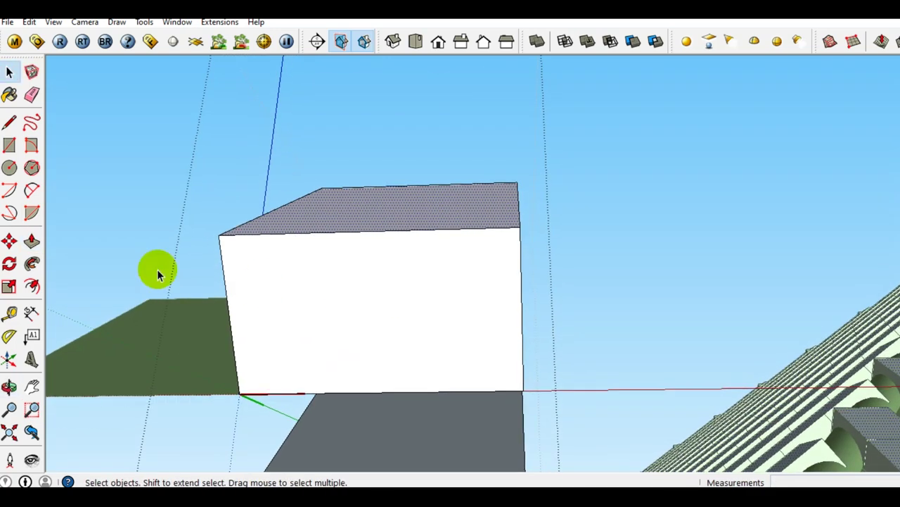
pyautogui.click(9, 240)
pyautogui.click(32, 213)
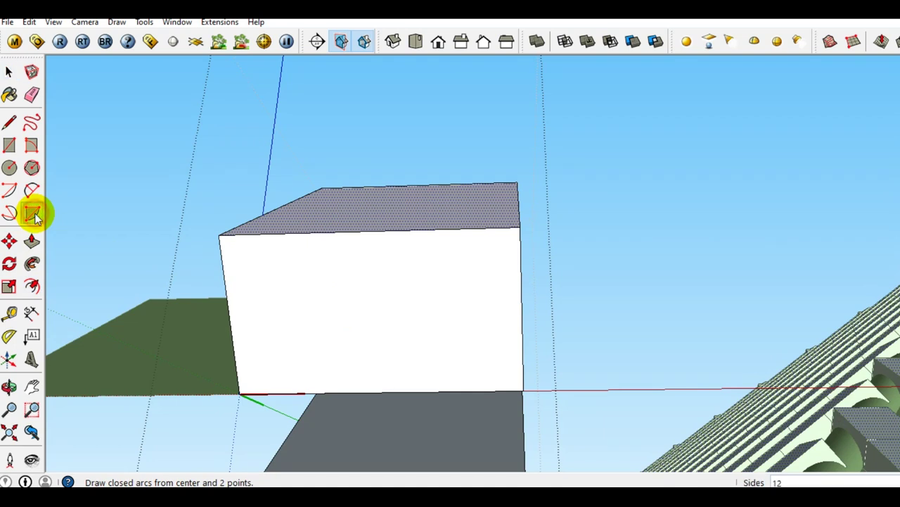
# Draw a 180° pie arc centred on the block's bottom edge
pyautogui.click(379, 392)
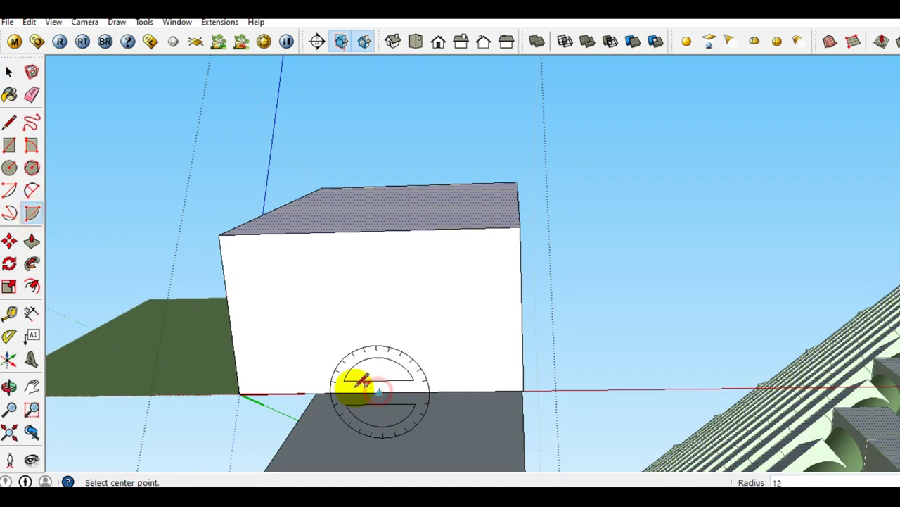
pyautogui.click(310, 392)
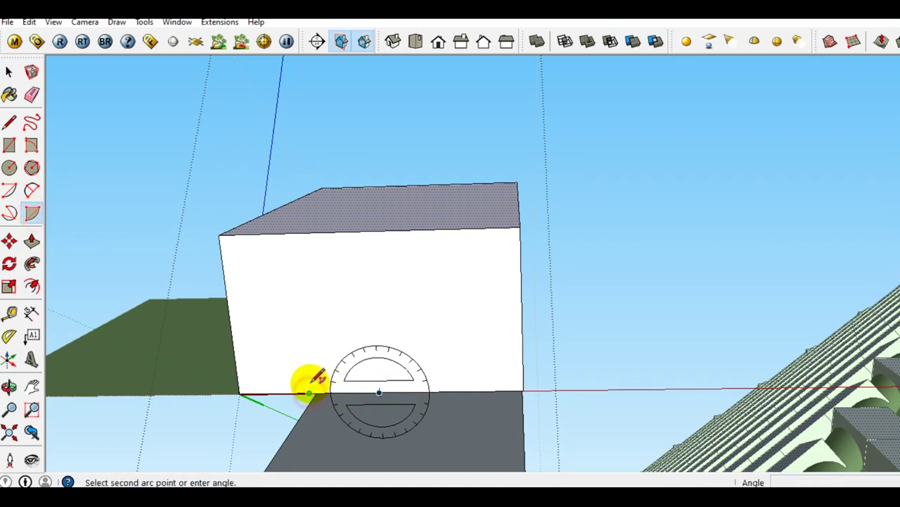
pyautogui.click(443, 385)
pyautogui.press('space')
pyautogui.press('o')
pyautogui.moveTo(420, 373)
pyautogui.mouseDown()
pyautogui.moveTo(563, 406)
pyautogui.moveTo(382, 387)
pyautogui.moveTo(394, 402)
pyautogui.mouseUp()
pyautogui.press('l')
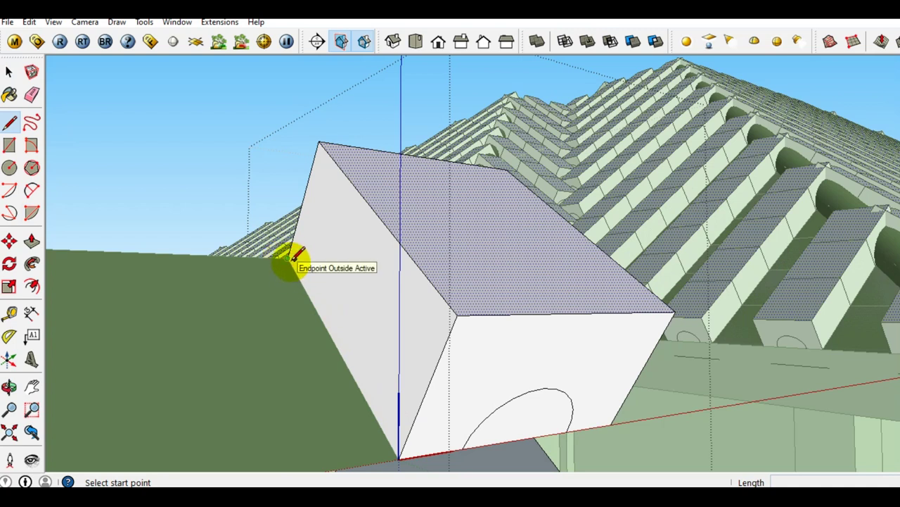
pyautogui.click(294, 258)
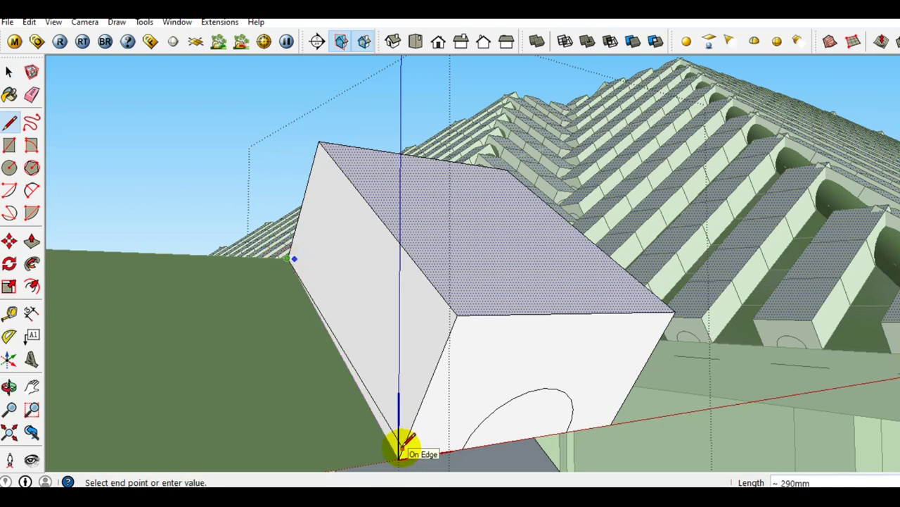
pyautogui.press('space')
# Delete the block's faces, keeping the arc, the strip and the bottom edge
pyautogui.tripleClick(428, 418)
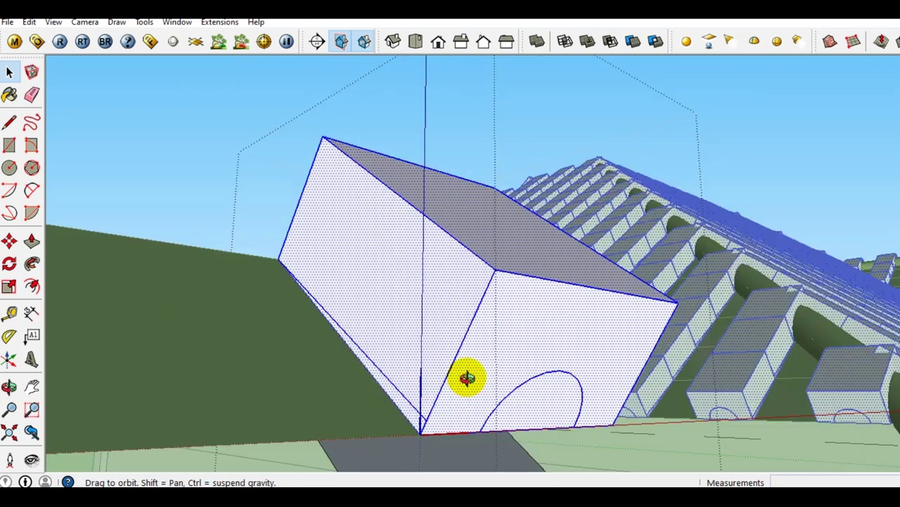
pyautogui.moveTo(449, 401); pyautogui.dragTo(415, 413, button='middle')
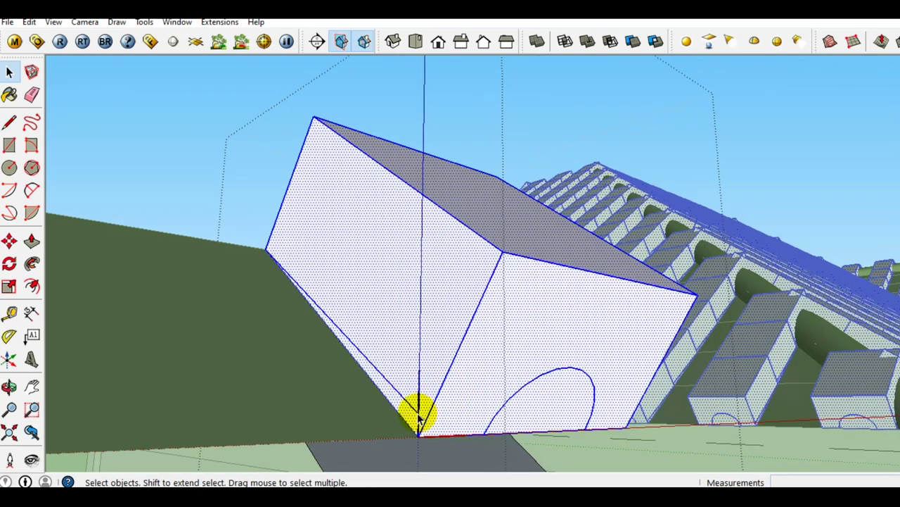
pyautogui.scroll(3, 418, 417)
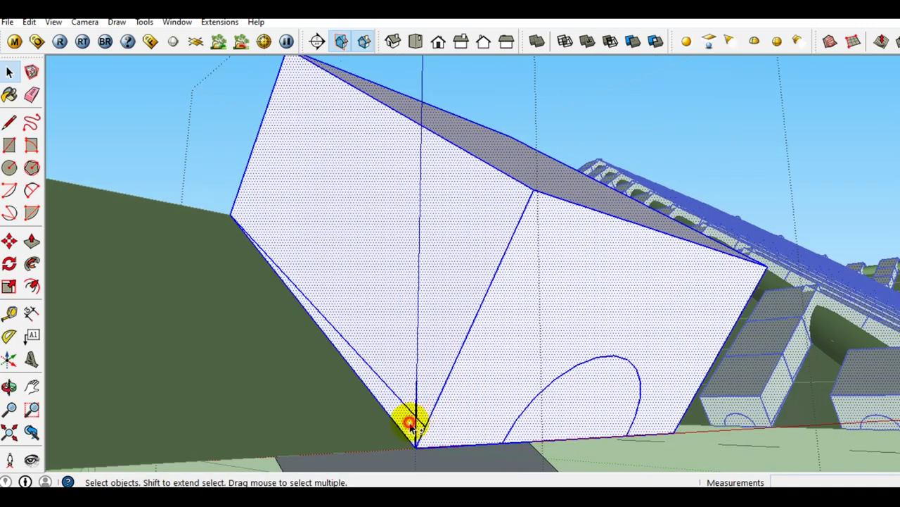
pyautogui.click(411, 424)
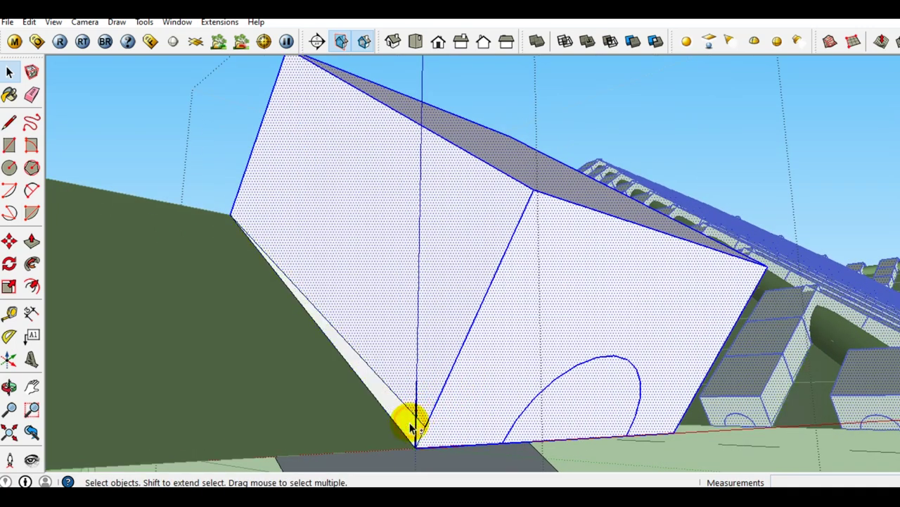
pyautogui.click(473, 451)
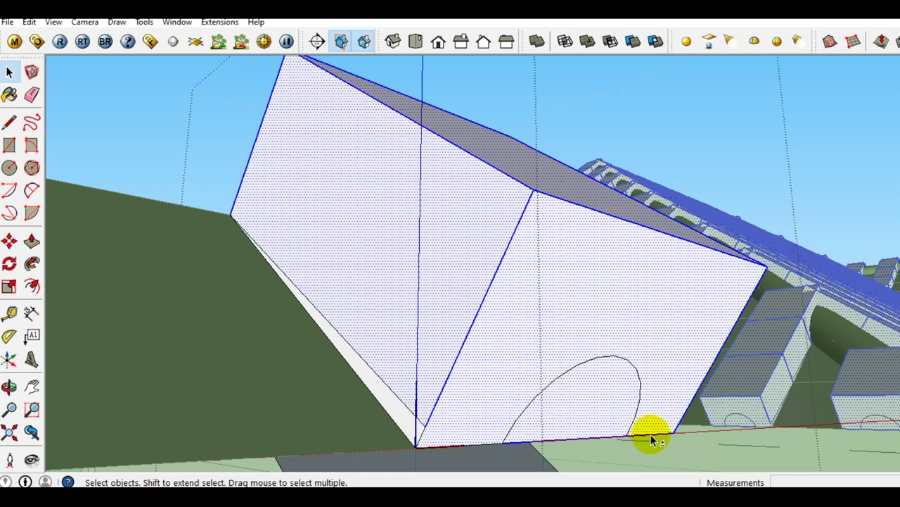
pyautogui.press('Delete')
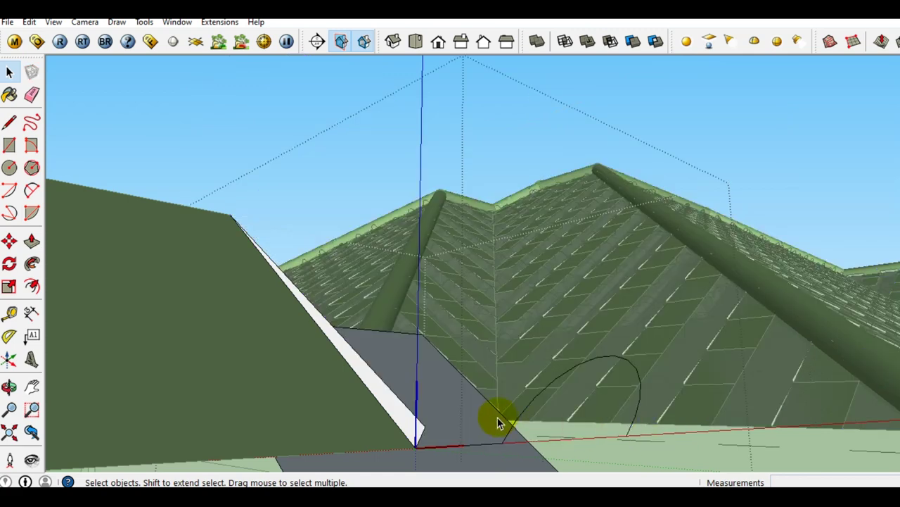
# Sweep the strip profile along the bottom edge and arc with Follow Me into a half-round tile
pyautogui.press('o')
pyautogui.moveTo(428, 358)
pyautogui.mouseDown()
pyautogui.moveTo(417, 382)
pyautogui.moveTo(346, 432)
pyautogui.moveTo(369, 381)
pyautogui.mouseUp()
pyautogui.press('space')
pyautogui.moveTo(369, 381)
pyautogui.mouseDown(button='middle')
pyautogui.moveTo(392, 360)
pyautogui.moveTo(417, 371)
pyautogui.mouseUp(button='middle')
pyautogui.click(423, 384)
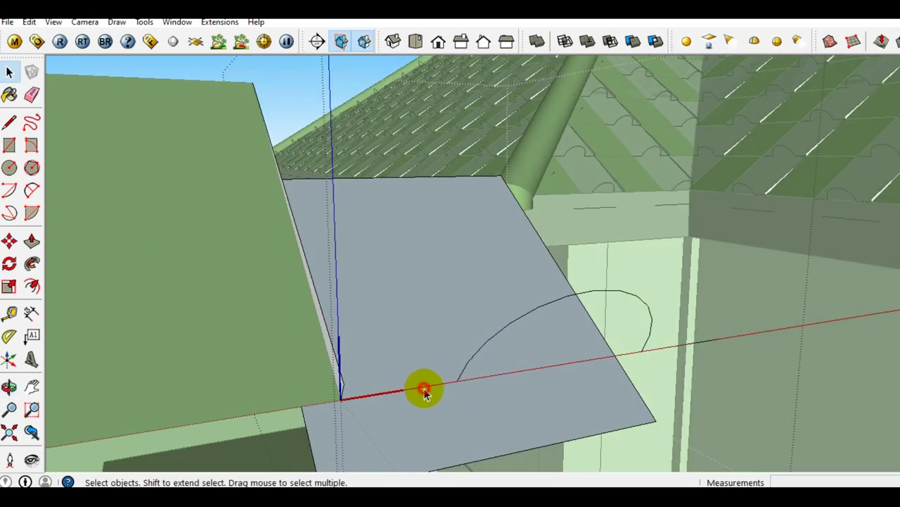
pyautogui.keyDown('shift'); pyautogui.click(491, 343); pyautogui.keyUp('shift')
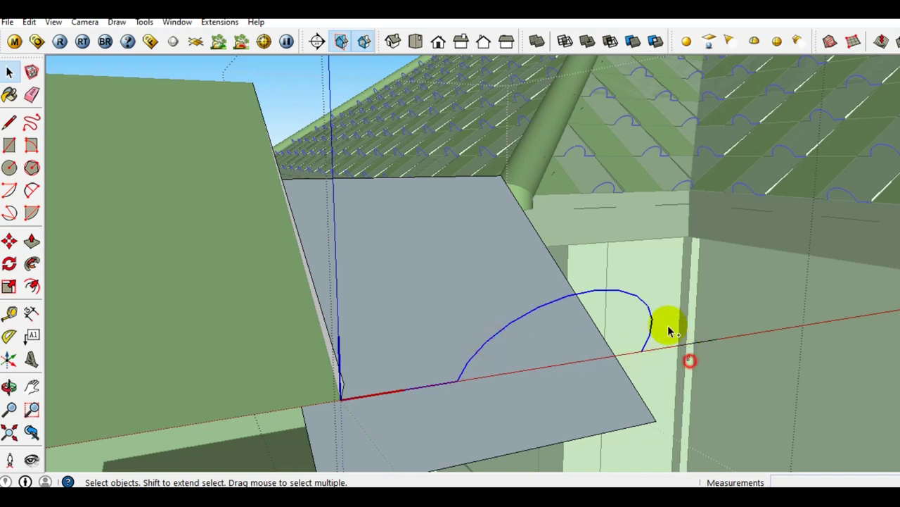
pyautogui.moveTo(503, 368)
pyautogui.mouseDown(button='middle')
pyautogui.moveTo(550, 347)
pyautogui.moveTo(497, 352)
pyautogui.mouseUp(button='middle')
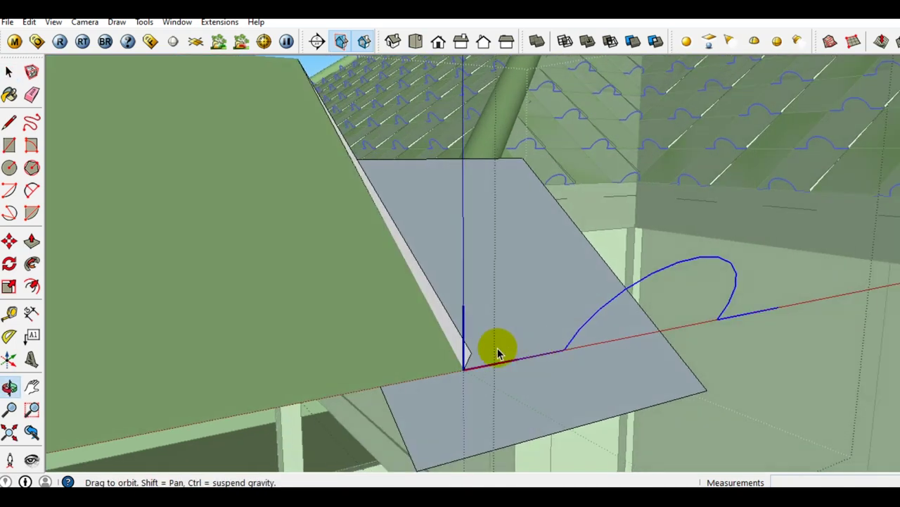
pyautogui.click(31, 265)
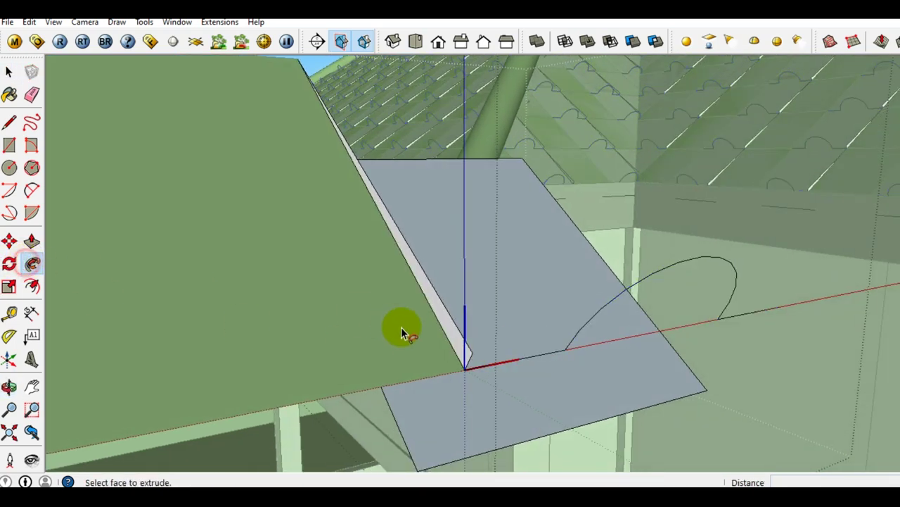
pyautogui.click(458, 345)
# Hide the grey base face under the new tile
pyautogui.moveTo(456, 344)
pyautogui.mouseDown(button='middle')
pyautogui.moveTo(526, 362)
pyautogui.moveTo(539, 382)
pyautogui.moveTo(498, 379)
pyautogui.mouseUp(button='middle')
pyautogui.press('space')
pyautogui.click(536, 387)
pyautogui.rightClick(499, 377)
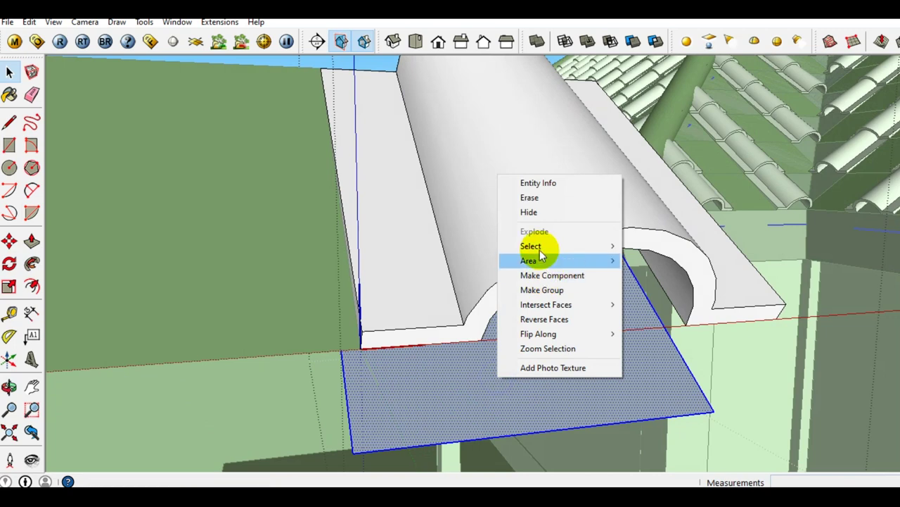
pyautogui.click(534, 212)
# Select the whole half-round tile and bring up its context menu
pyautogui.moveTo(535, 214)
pyautogui.mouseDown(button='middle')
pyautogui.moveTo(497, 297)
pyautogui.moveTo(498, 353)
pyautogui.moveTo(513, 352)
pyautogui.moveTo(505, 337)
pyautogui.mouseUp(button='middle')
pyautogui.scroll(-3, 498, 353)
pyautogui.click(526, 323)
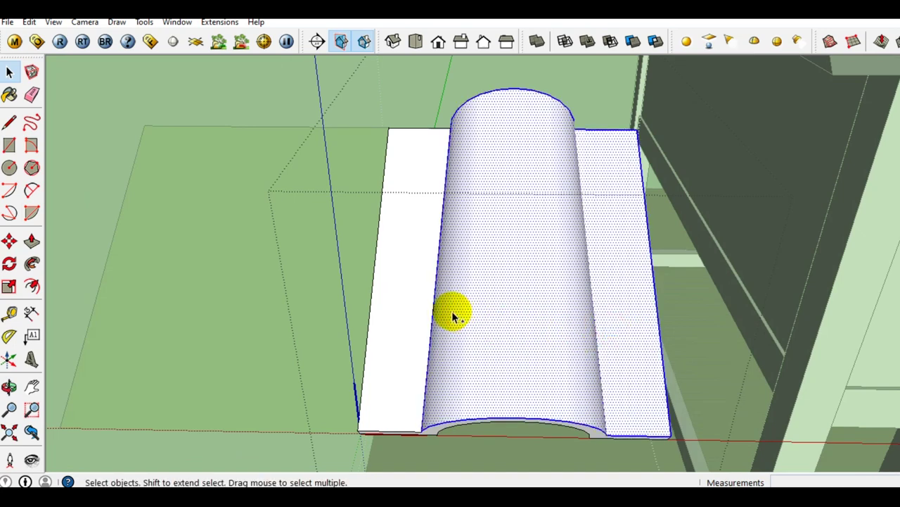
pyautogui.tripleClick(418, 301)
pyautogui.moveTo(496, 314); pyautogui.dragTo(519, 298, button='middle')
pyautogui.rightClick(520, 296)
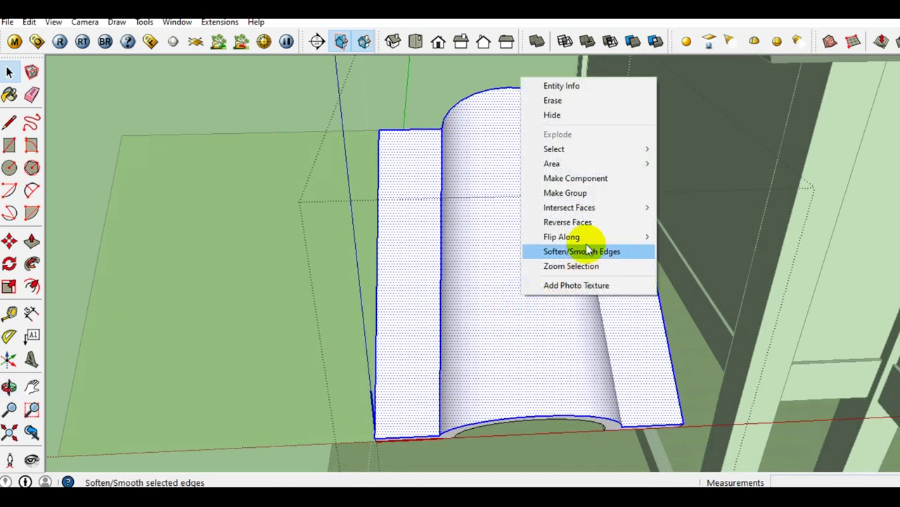
# Hide the tile and delete the leftover curved surface and strips beneath it
pyautogui.click(566, 117)
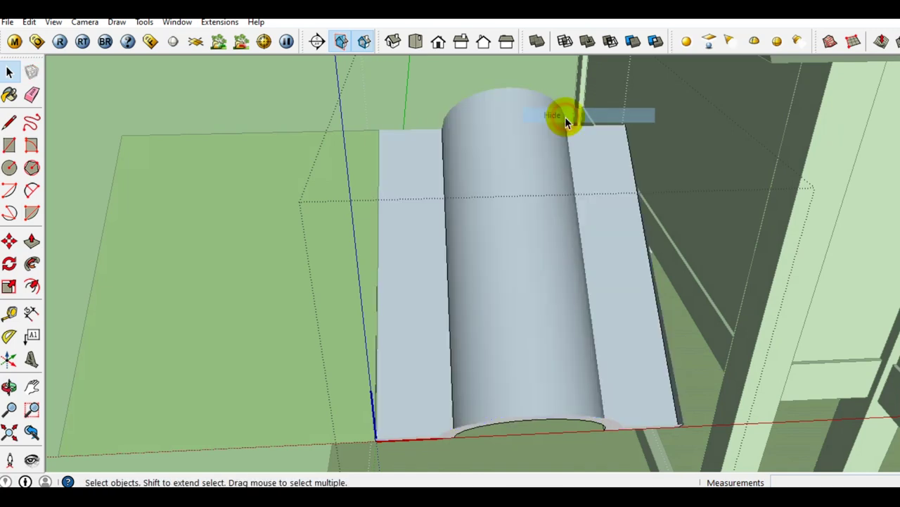
pyautogui.click(537, 297)
pyautogui.moveTo(537, 297); pyautogui.dragTo(427, 309, button='middle')
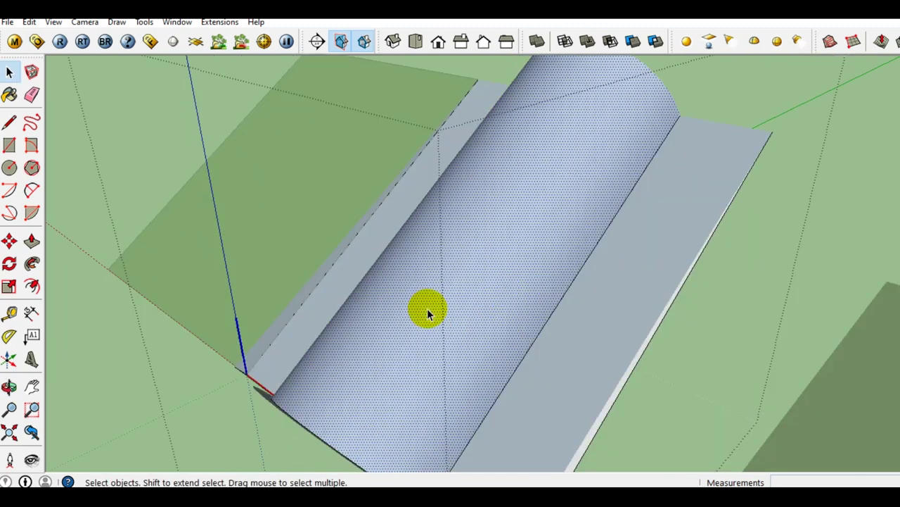
pyautogui.press('Delete')
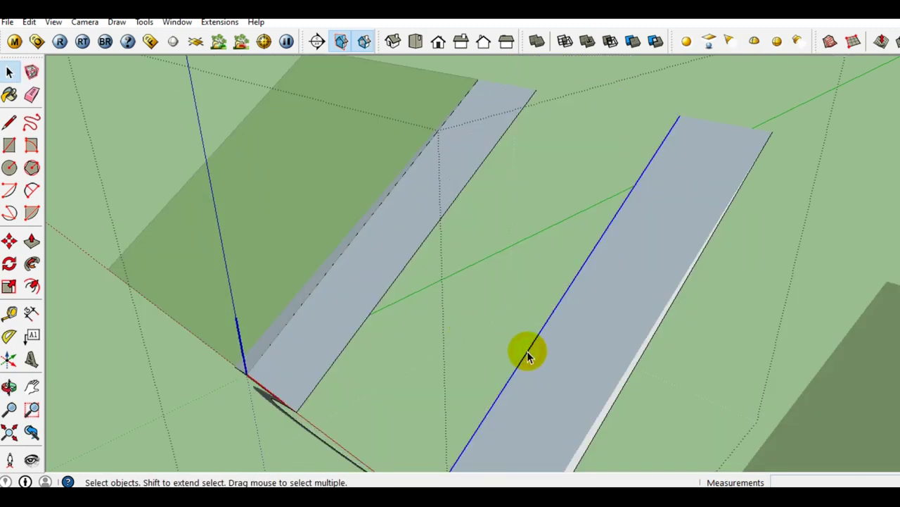
pyautogui.press('Delete')
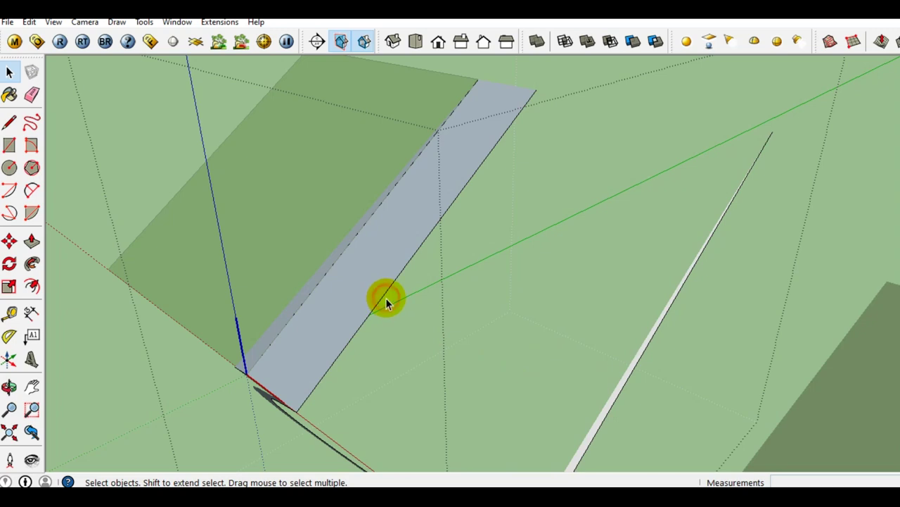
pyautogui.click(385, 294)
pyautogui.press('Delete')
pyautogui.click(326, 278)
pyautogui.moveTo(298, 285)
pyautogui.mouseDown(button='middle')
pyautogui.moveTo(402, 302)
pyautogui.moveTo(617, 312)
pyautogui.moveTo(752, 295)
pyautogui.mouseUp(button='middle')
pyautogui.click(758, 292)
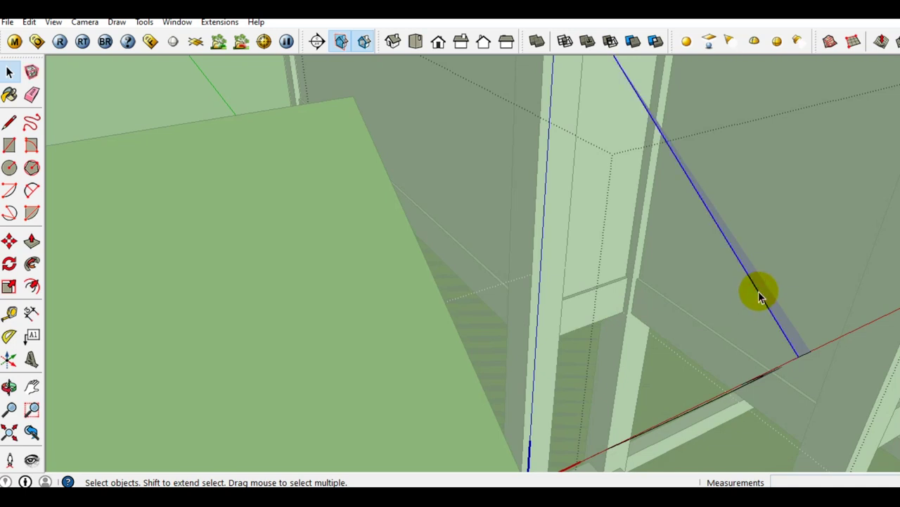
pyautogui.press('Delete')
# Unhide the last hidden object to restore the tile
pyautogui.click(29, 22)
pyautogui.moveTo(54, 212)
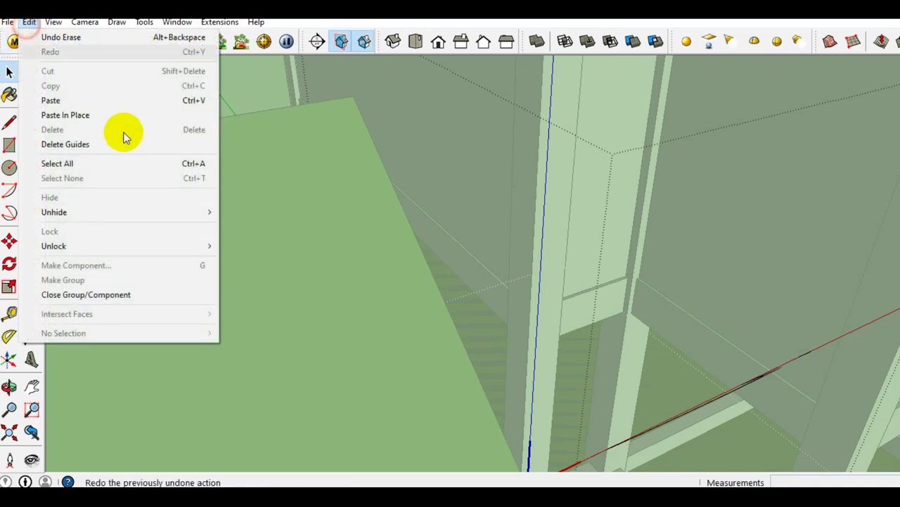
pyautogui.click(251, 239)
pyautogui.moveTo(249, 247)
pyautogui.mouseDown(button='middle')
pyautogui.moveTo(478, 316)
pyautogui.moveTo(302, 122)
pyautogui.moveTo(251, 201)
pyautogui.moveTo(607, 310)
pyautogui.mouseUp(button='middle')
# Soften the tile's right and left long flange edges
pyautogui.rightClick(674, 378)
pyautogui.moveTo(710, 436)
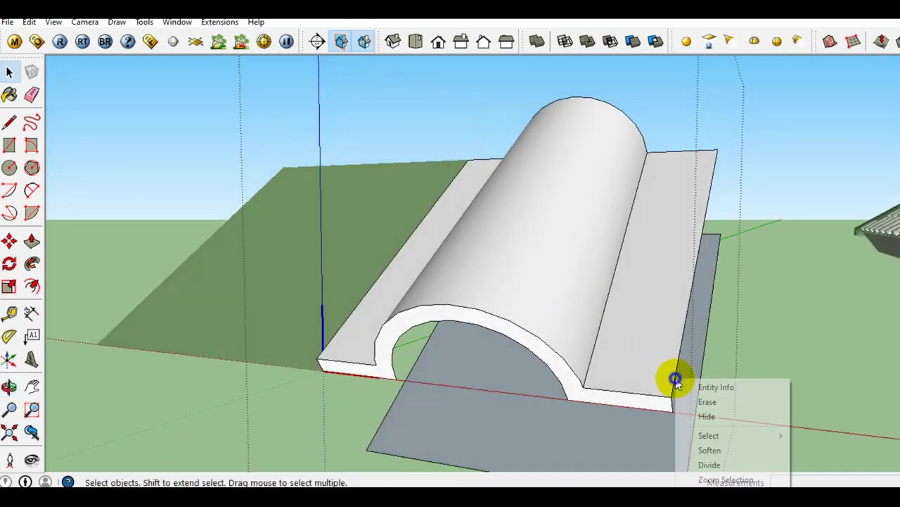
pyautogui.click(693, 445)
pyautogui.rightClick(365, 297)
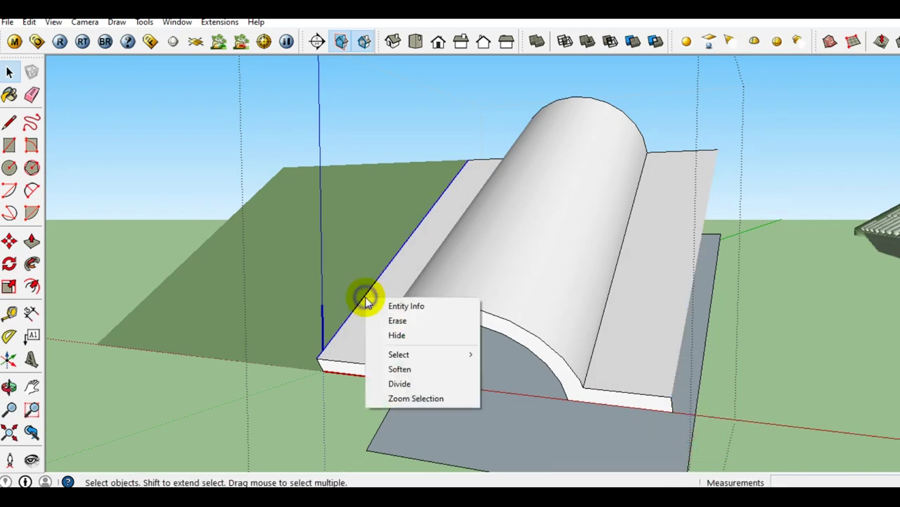
pyautogui.click(411, 369)
pyautogui.moveTo(446, 302)
pyautogui.mouseDown(button='middle')
pyautogui.moveTo(486, 328)
pyautogui.moveTo(565, 266)
pyautogui.moveTo(537, 284)
pyautogui.moveTo(542, 298)
pyautogui.mouseUp(button='middle')
pyautogui.press('b')
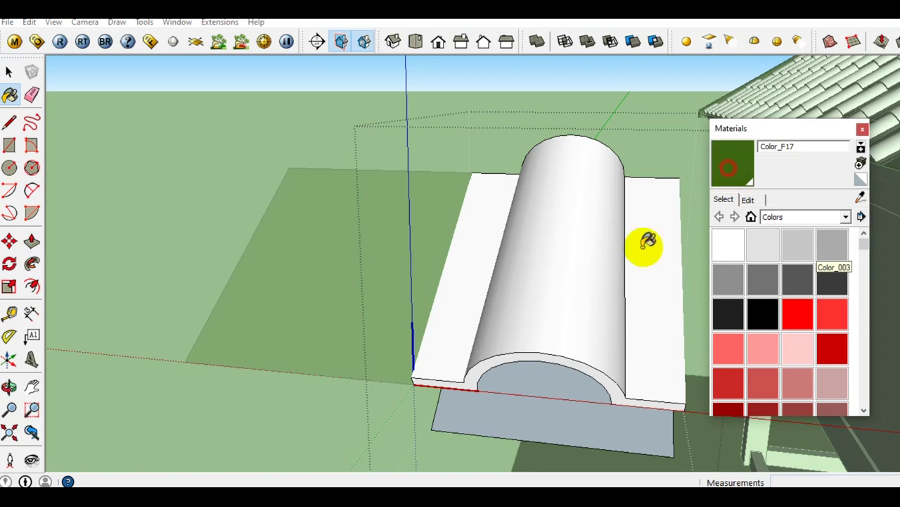
# Paint the tile's curved surface, flat strips and arch rim dark green (Color_F17)
pyautogui.click(609, 278)
pyautogui.click(645, 314)
pyautogui.click(470, 289)
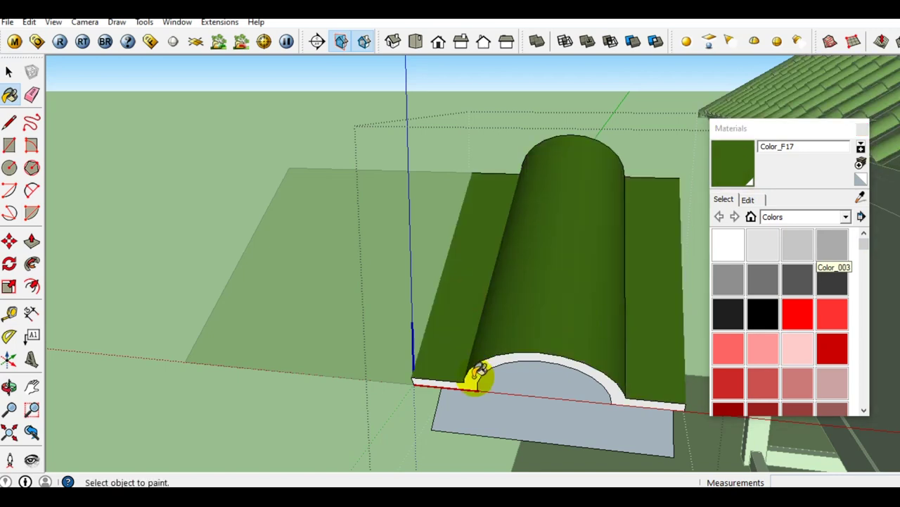
pyautogui.click(476, 373)
pyautogui.press('space')
pyautogui.moveTo(594, 291); pyautogui.dragTo(556, 313, button='middle')
pyautogui.click(555, 311)
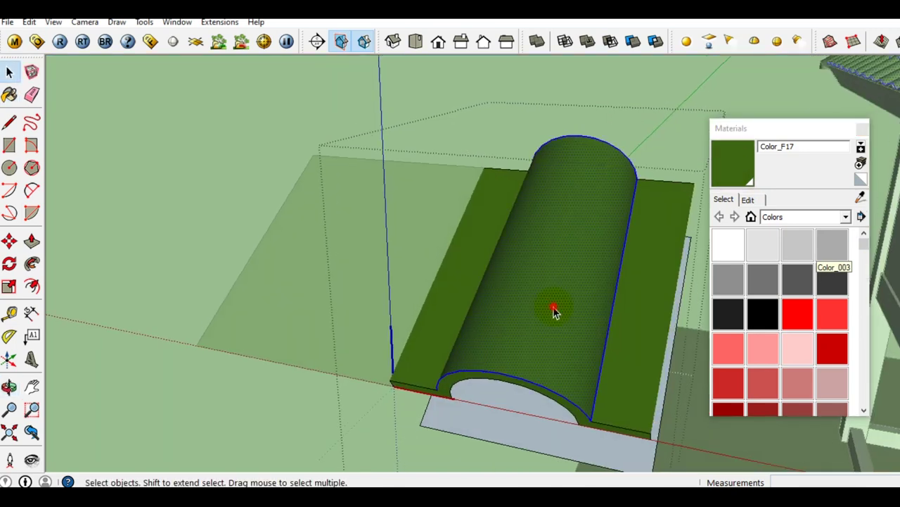
pyautogui.moveTo(573, 287); pyautogui.dragTo(543, 261, button='middle')
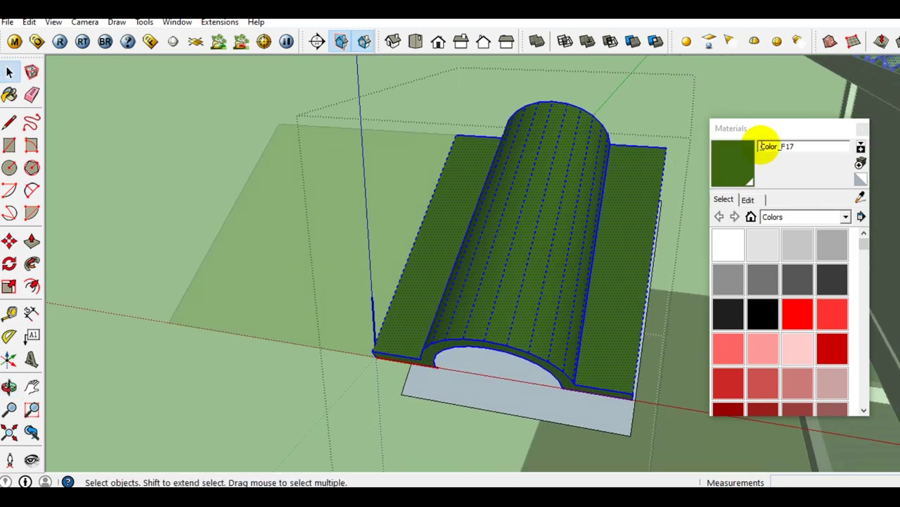
# Add a new layer named 'detail genteng.' in the Layers panel
pyautogui.click(767, 130)
pyautogui.click(84, 22)
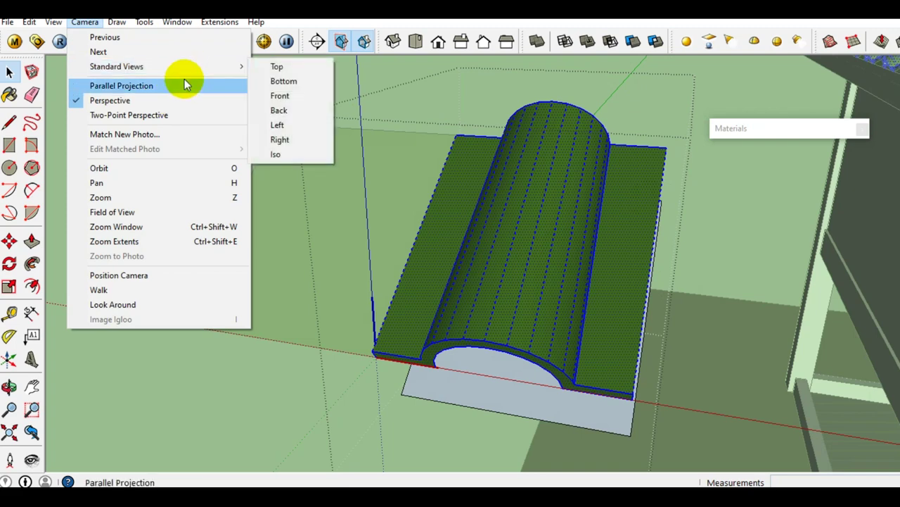
pyautogui.click(178, 22)
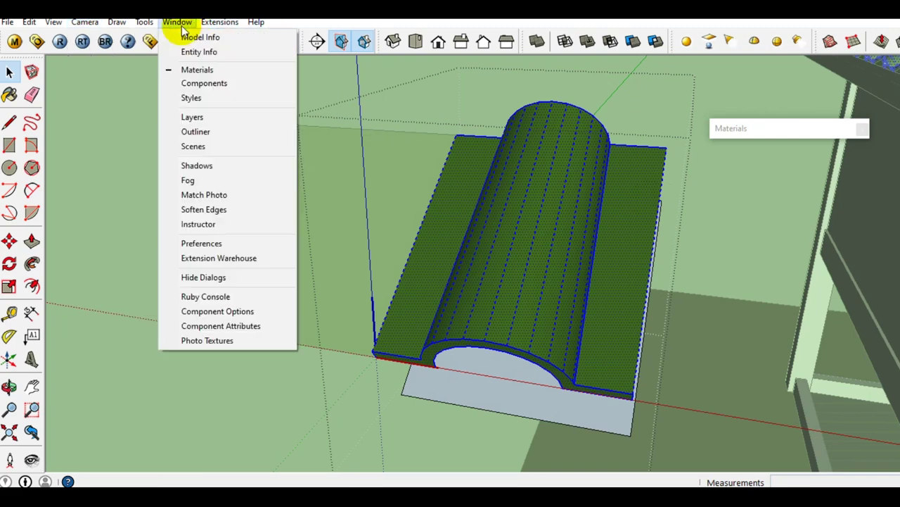
pyautogui.click(215, 119)
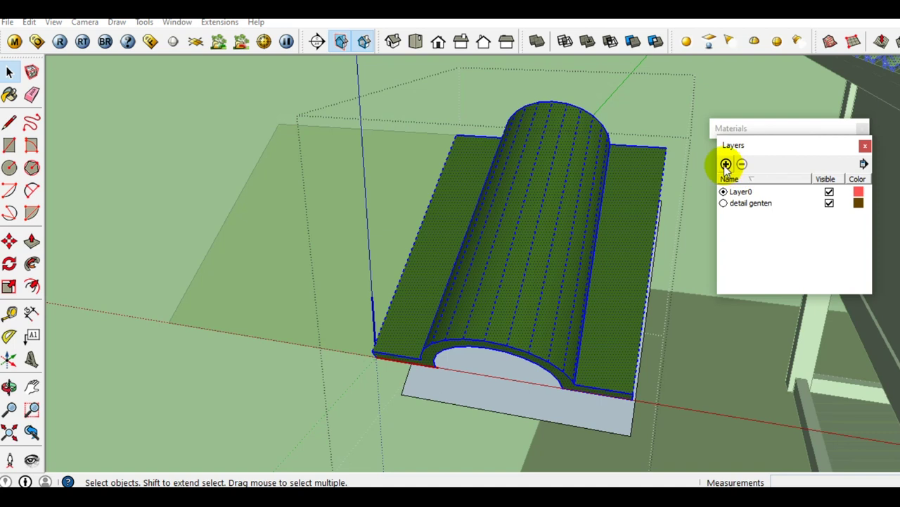
pyautogui.write('detail genteng.')
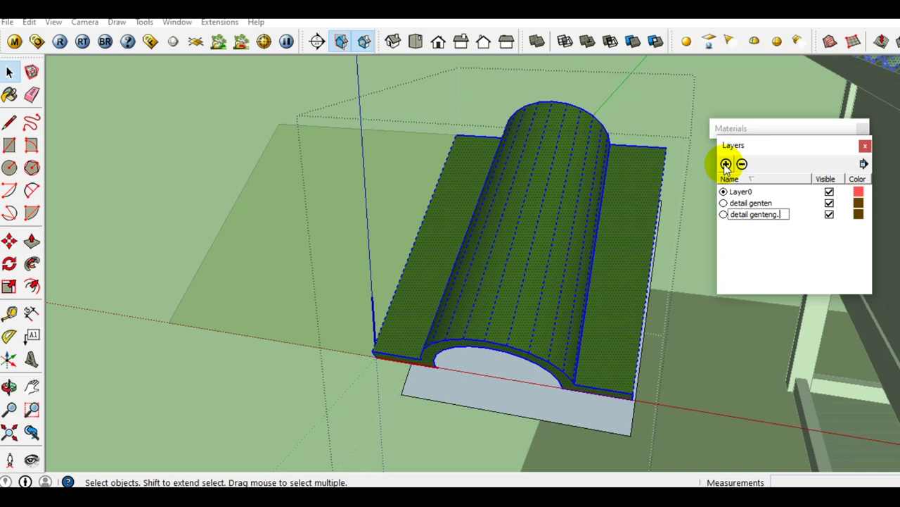
pyautogui.click(176, 22)
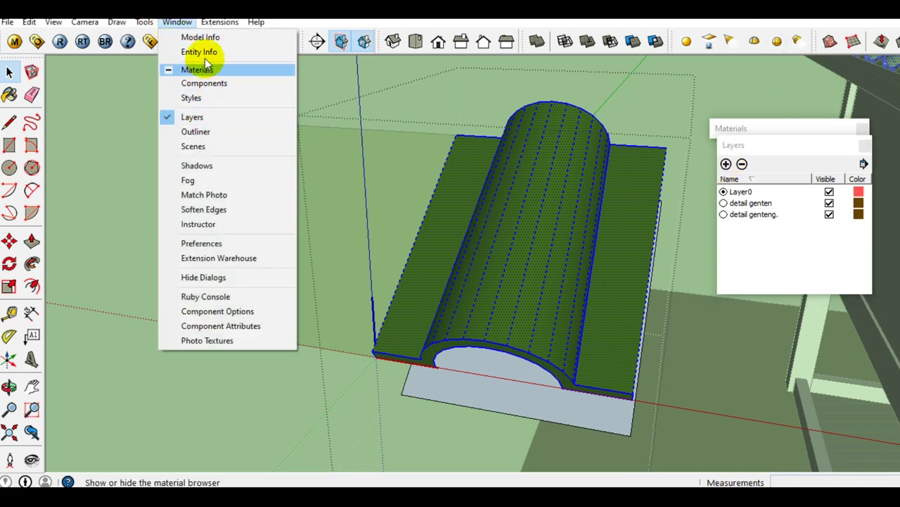
# Assign the tile to the 'detail genteng.' layer in Entity Info, then reselect the whole tile
pyautogui.click(204, 53)
pyautogui.click(889, 313)
pyautogui.click(868, 343)
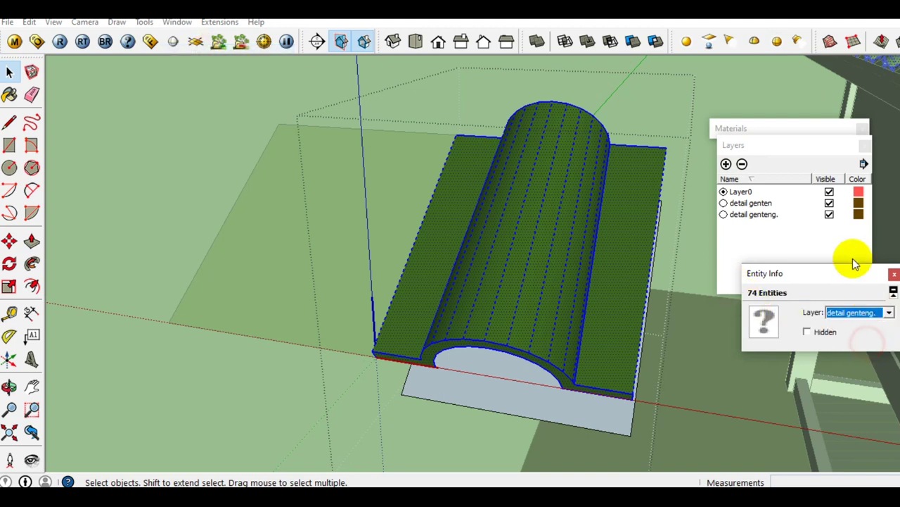
pyautogui.click(829, 215)
pyautogui.click(829, 215)
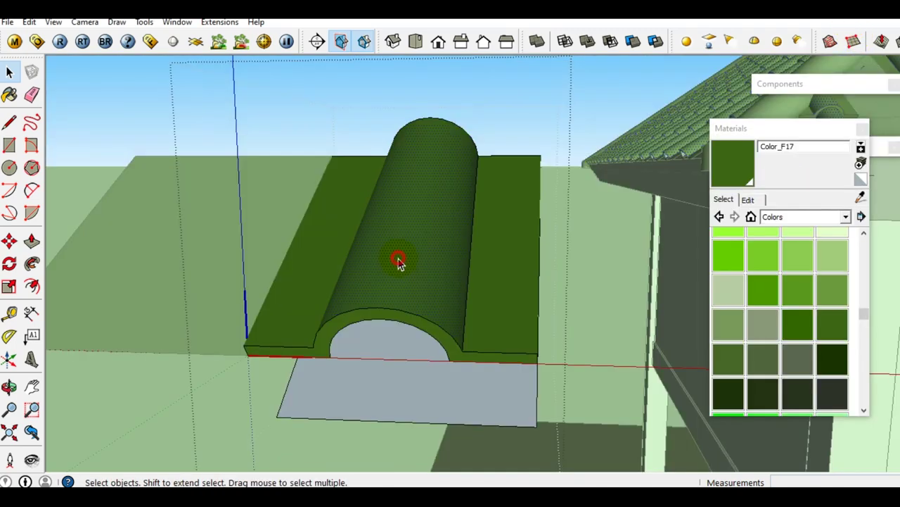
pyautogui.tripleClick(401, 261)
pyautogui.moveTo(400, 261)
pyautogui.mouseDown(button='middle')
pyautogui.moveTo(402, 296)
pyautogui.moveTo(423, 273)
pyautogui.mouseUp(button='middle')
pyautogui.rightClick(422, 273)
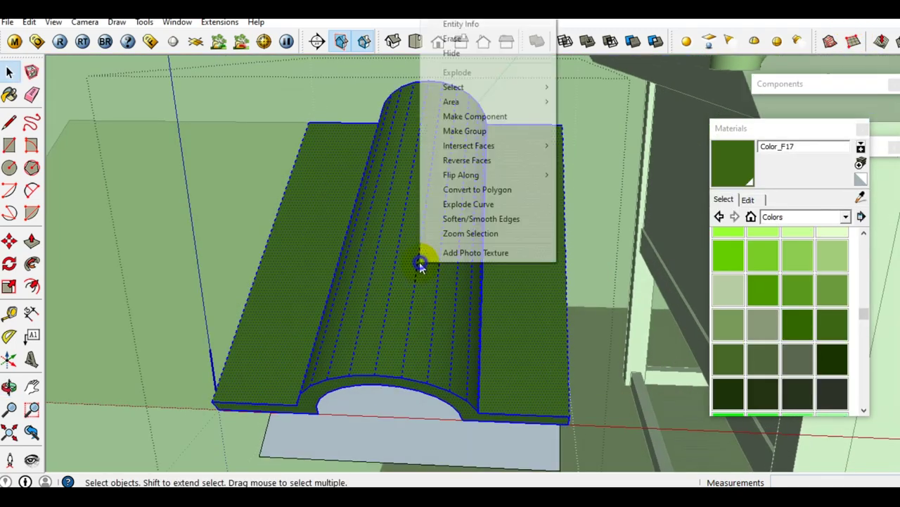
# Hide the green tile and copy the flat face's right edge twice to mark strip lines
pyautogui.click(455, 55)
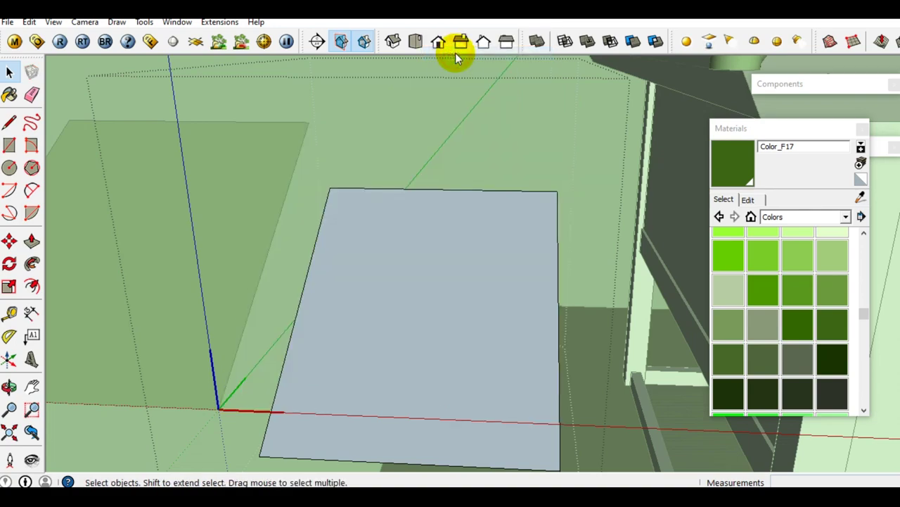
pyautogui.moveTo(488, 303)
pyautogui.mouseDown(button='middle')
pyautogui.moveTo(422, 243)
pyautogui.moveTo(416, 301)
pyautogui.moveTo(502, 277)
pyautogui.moveTo(415, 281)
pyautogui.moveTo(426, 305)
pyautogui.mouseUp(button='middle')
pyautogui.click(556, 415)
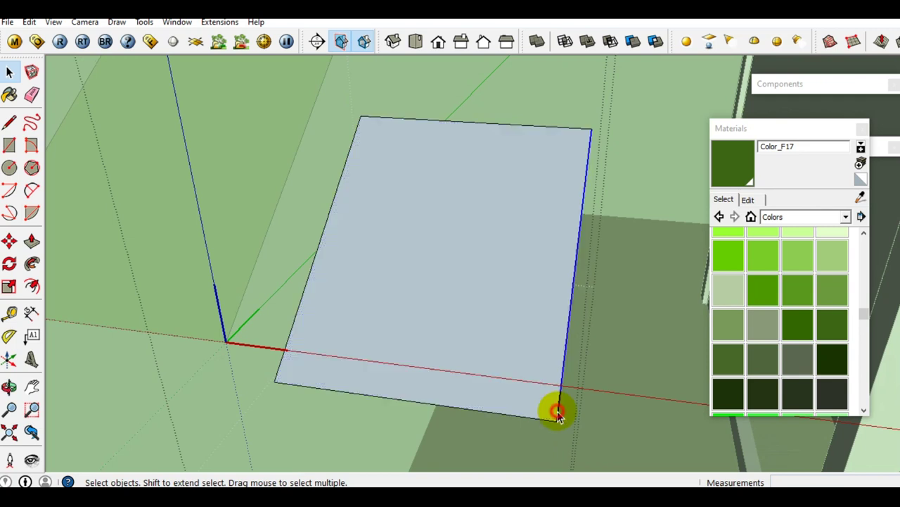
pyautogui.press('m')
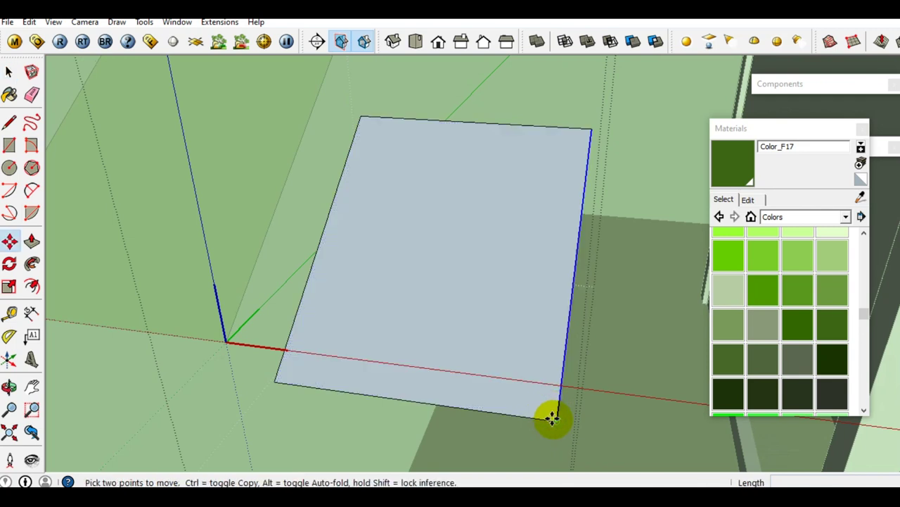
pyautogui.click(406, 401)
pyautogui.scroll(1, 425, 388)
pyautogui.scroll(1, 406, 403)
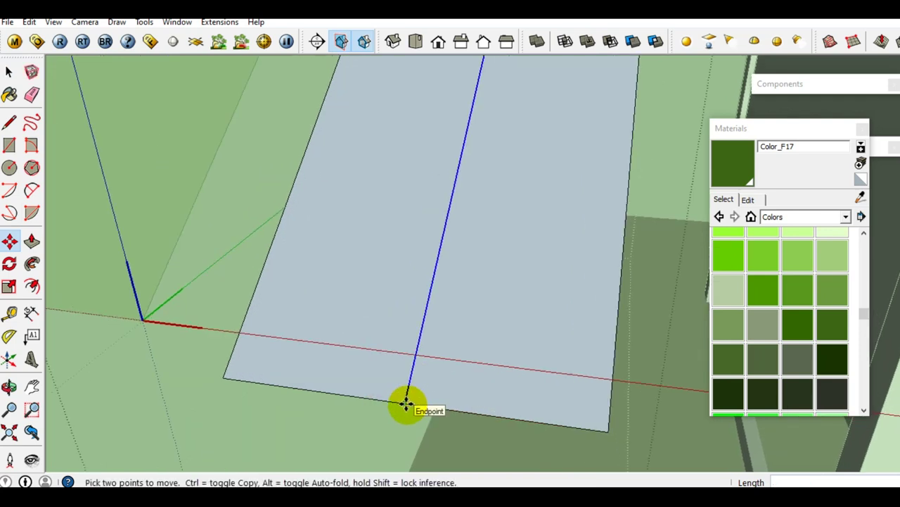
pyautogui.click(406, 402)
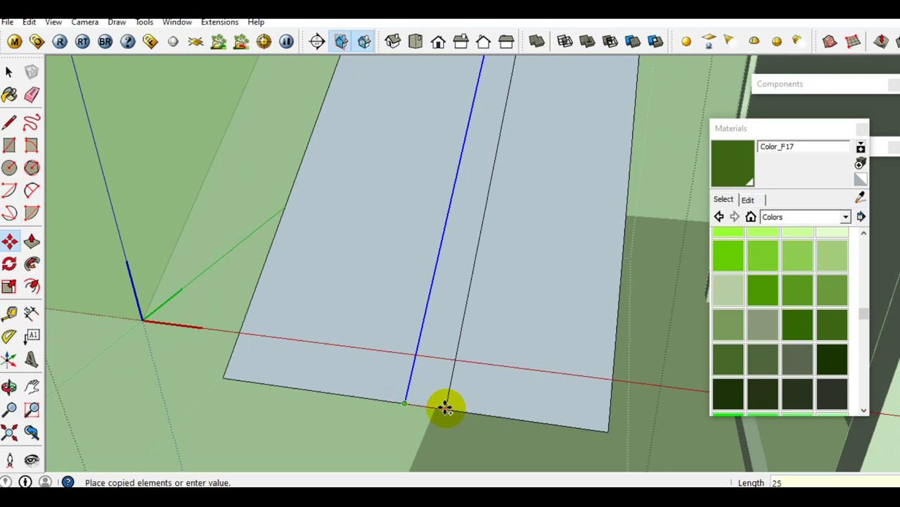
pyautogui.click(445, 407)
# Copy the narrow strip further left and erase the extra edge beside it
pyautogui.press('space')
pyautogui.click(433, 385)
pyautogui.scroll(1, 434, 390)
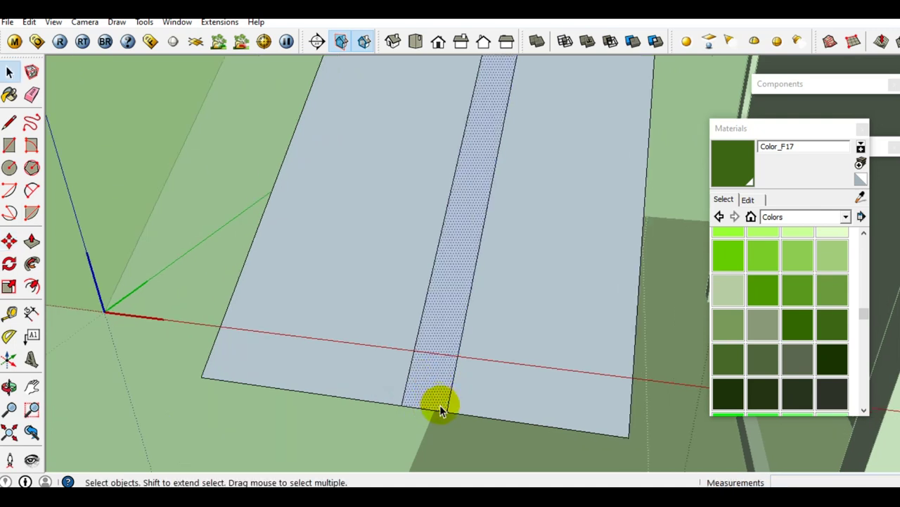
pyautogui.press('m')
pyautogui.keyDown('ctrl'); pyautogui.click(449, 411); pyautogui.keyUp('ctrl')
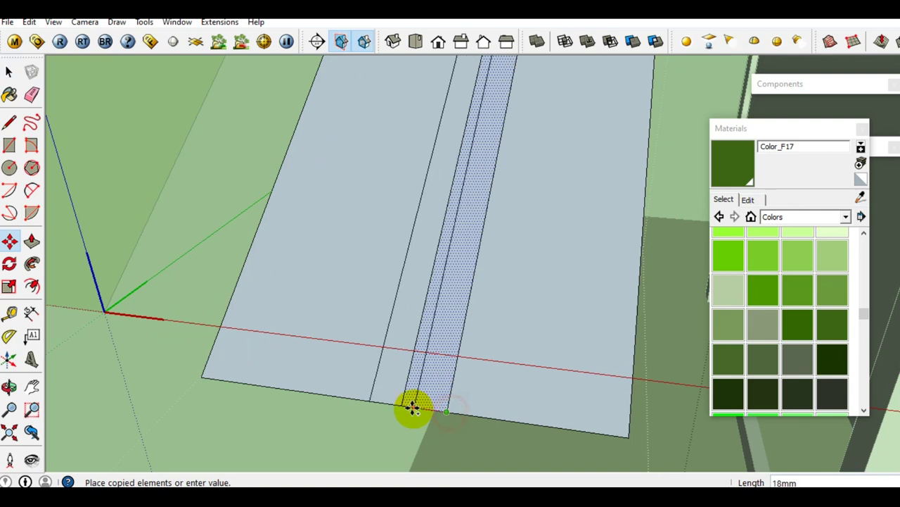
pyautogui.click(404, 407)
pyautogui.press('space')
pyautogui.press('e')
pyautogui.click(408, 392)
pyautogui.press('space')
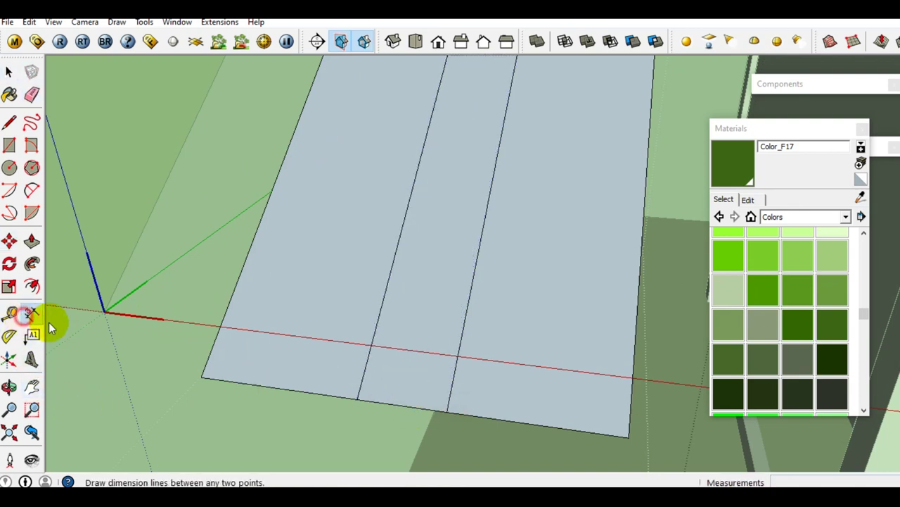
# Check with the Dimension tool that the middle strip is 50mm wide
pyautogui.click(31, 313)
pyautogui.click(357, 399)
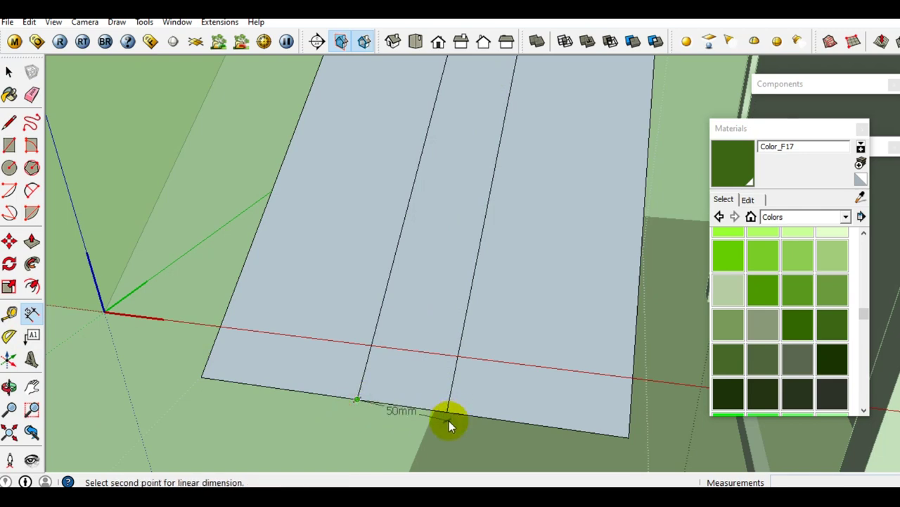
pyautogui.press('space')
pyautogui.click(422, 390)
pyautogui.moveTo(422, 390)
pyautogui.mouseDown(button='middle')
pyautogui.moveTo(429, 418)
pyautogui.moveTo(398, 398)
pyautogui.moveTo(386, 373)
pyautogui.mouseUp(button='middle')
# Push/Pull the middle strip up 60 into a long box
pyautogui.press('p')
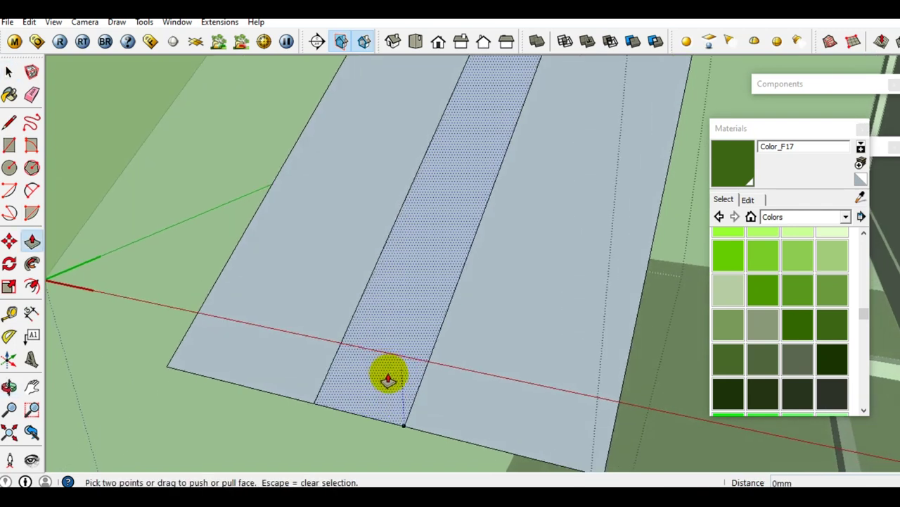
pyautogui.moveTo(389, 381); pyautogui.dragTo(372, 356)
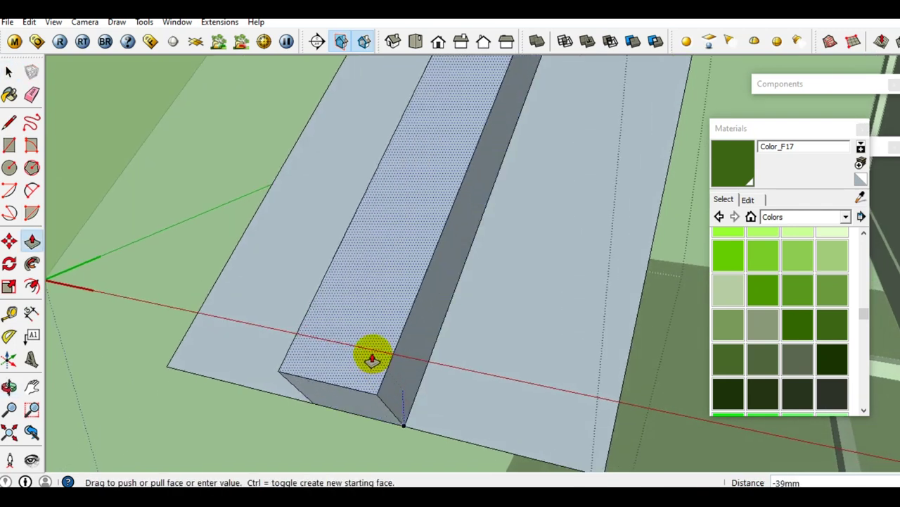
pyautogui.moveTo(372, 357); pyautogui.dragTo(390, 386, button='middle')
pyautogui.moveTo(357, 345); pyautogui.dragTo(373, 350, button='middle')
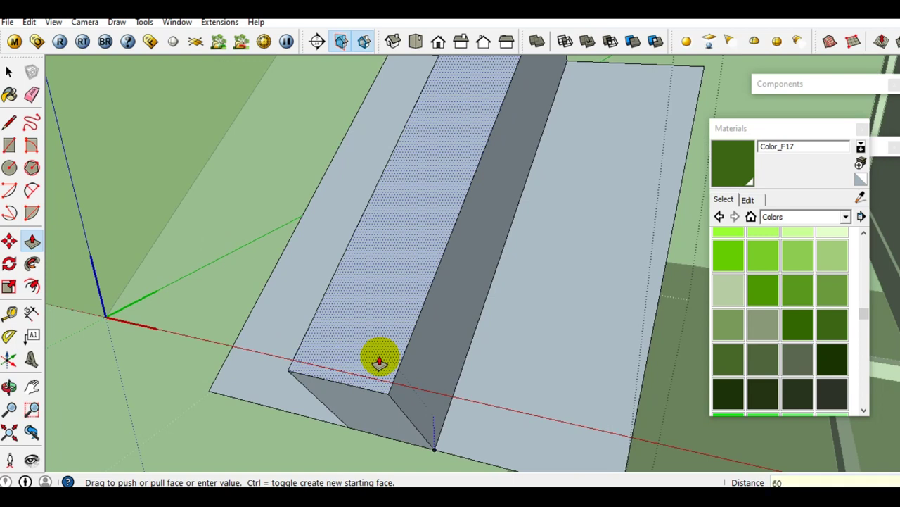
pyautogui.press('Return')
pyautogui.press('space')
pyautogui.scroll(-2, 380, 356)
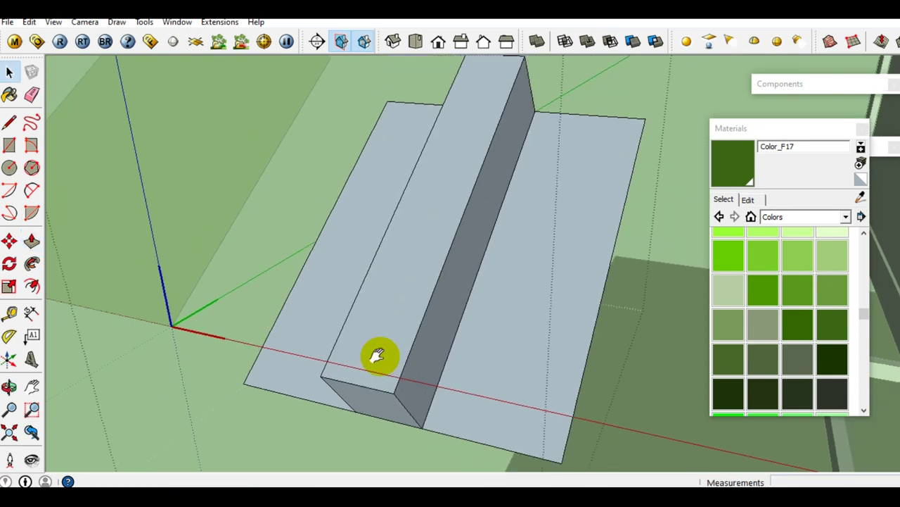
# Erase the base faces on both sides of the box and their leftover edges
pyautogui.press('e')
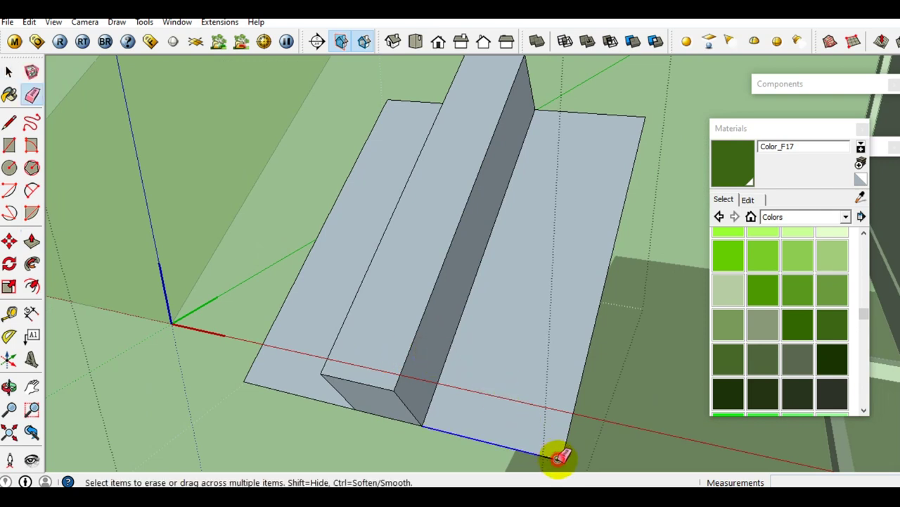
pyautogui.click(559, 457)
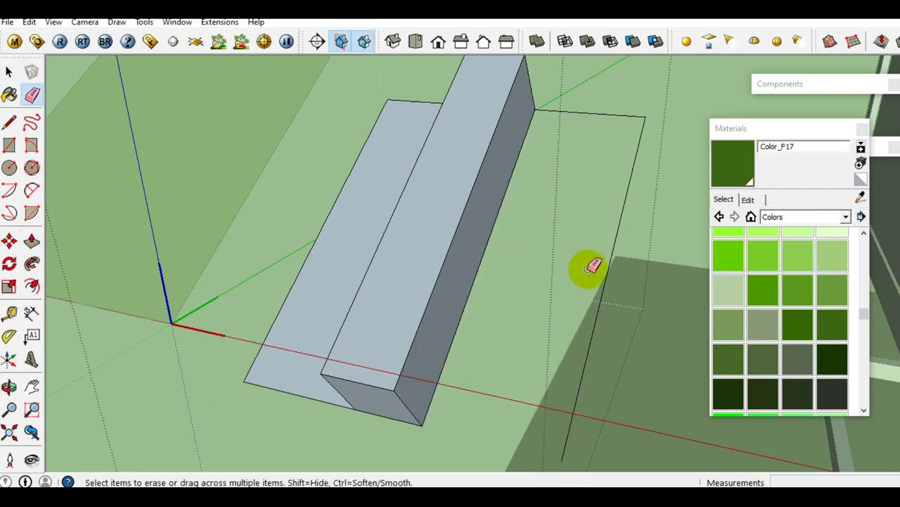
pyautogui.click(647, 116)
pyautogui.click(389, 100)
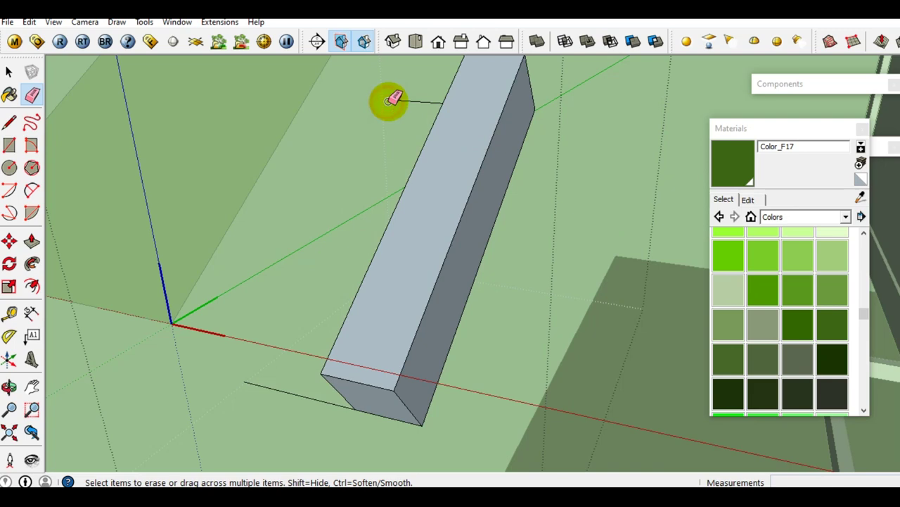
pyautogui.click(396, 102)
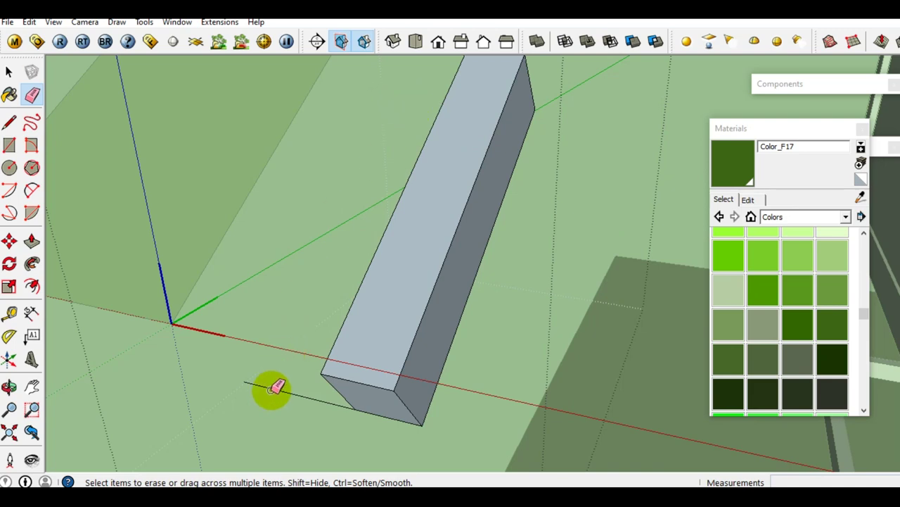
# Delete the box's end face to open its end
pyautogui.moveTo(274, 389)
pyautogui.mouseDown(button='middle')
pyautogui.moveTo(342, 358)
pyautogui.moveTo(396, 347)
pyautogui.mouseUp(button='middle')
pyautogui.press('space')
pyautogui.click(407, 340)
pyautogui.press('Delete')
pyautogui.moveTo(396, 336)
pyautogui.mouseDown(button='middle')
pyautogui.moveTo(375, 318)
pyautogui.moveTo(388, 357)
pyautogui.moveTo(556, 349)
pyautogui.mouseUp(button='middle')
# Draw a line across the box's open end, then erase it again
pyautogui.press('l')
pyautogui.click(388, 358)
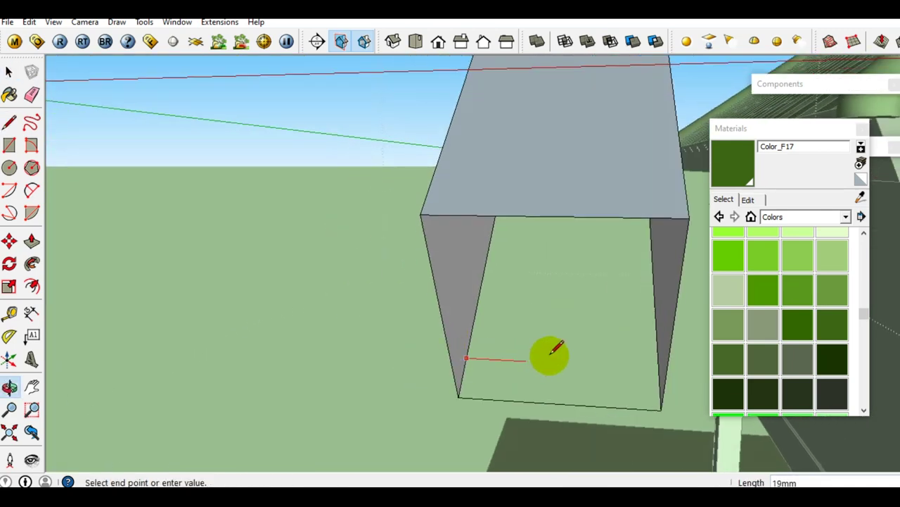
pyautogui.click(658, 367)
pyautogui.press('space')
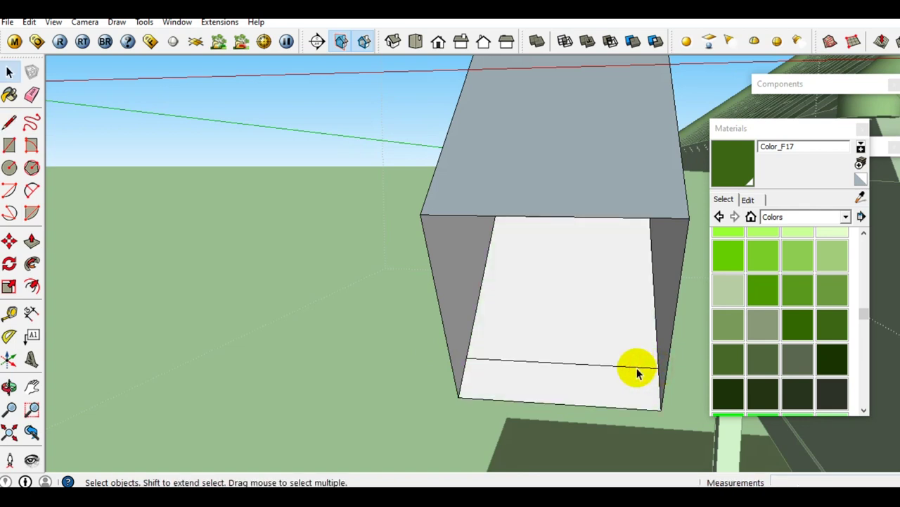
pyautogui.press('e')
pyautogui.click(622, 364)
pyautogui.press('space')
pyautogui.moveTo(584, 365); pyautogui.dragTo(523, 376, button='middle')
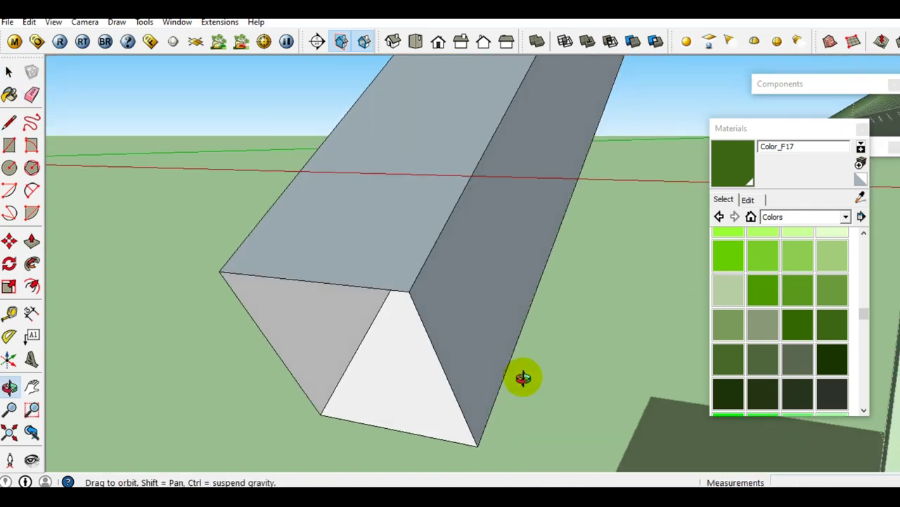
# Soften the front end edge of the box
pyautogui.rightClick(306, 280)
pyautogui.click(347, 351)
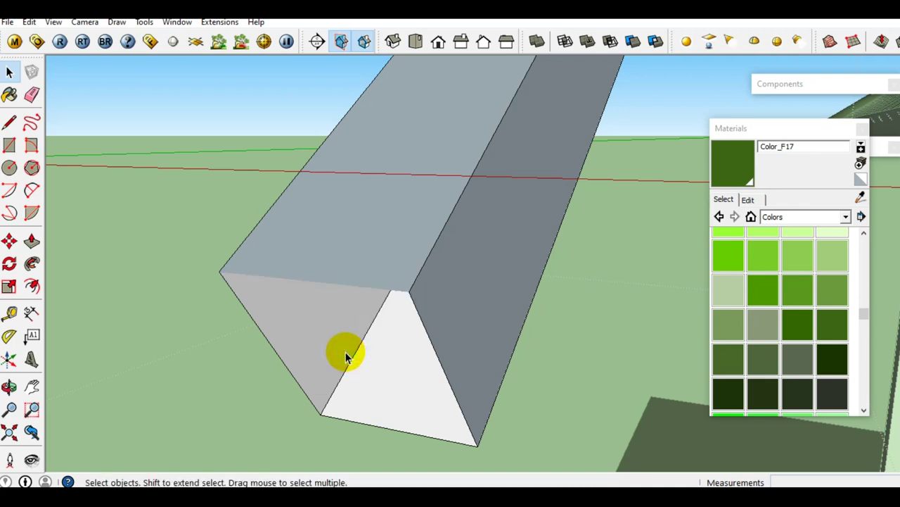
pyautogui.rightClick(265, 337)
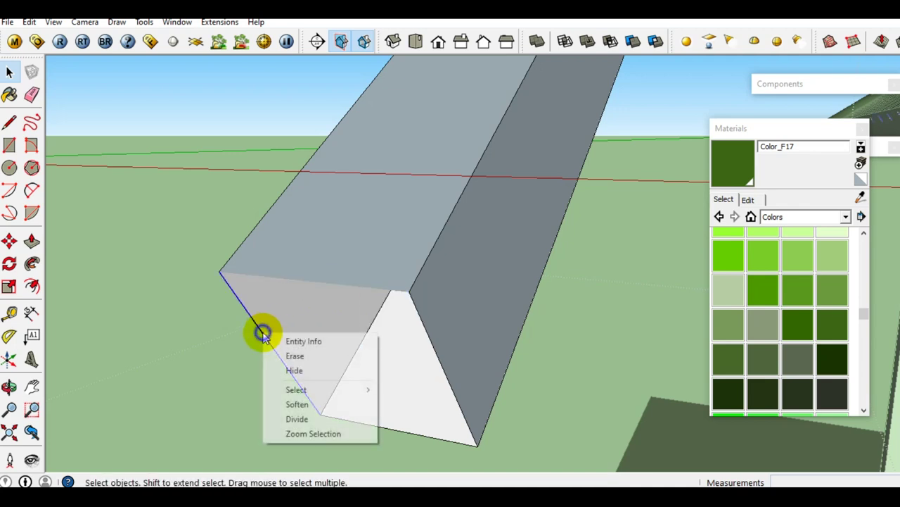
# Soften the left, right and bottom edges of the white end face
pyautogui.click(296, 403)
pyautogui.rightClick(430, 343)
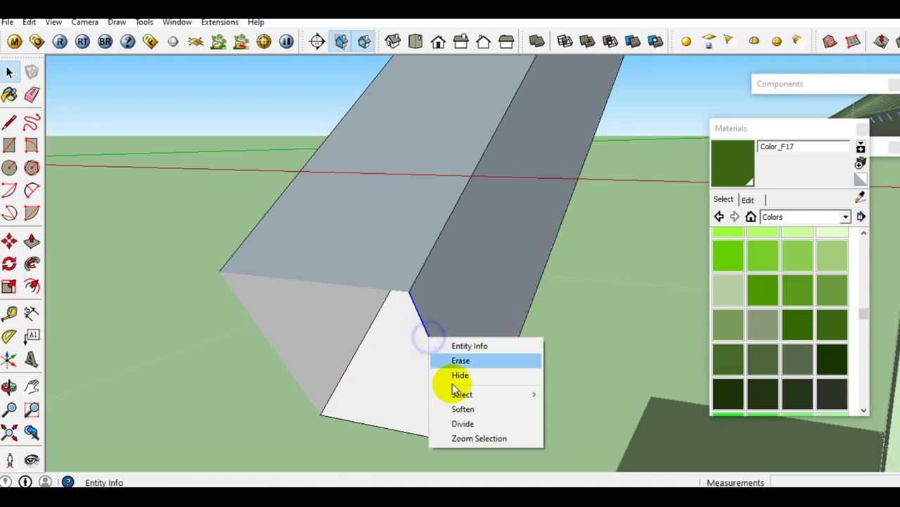
pyautogui.click(461, 410)
pyautogui.rightClick(392, 434)
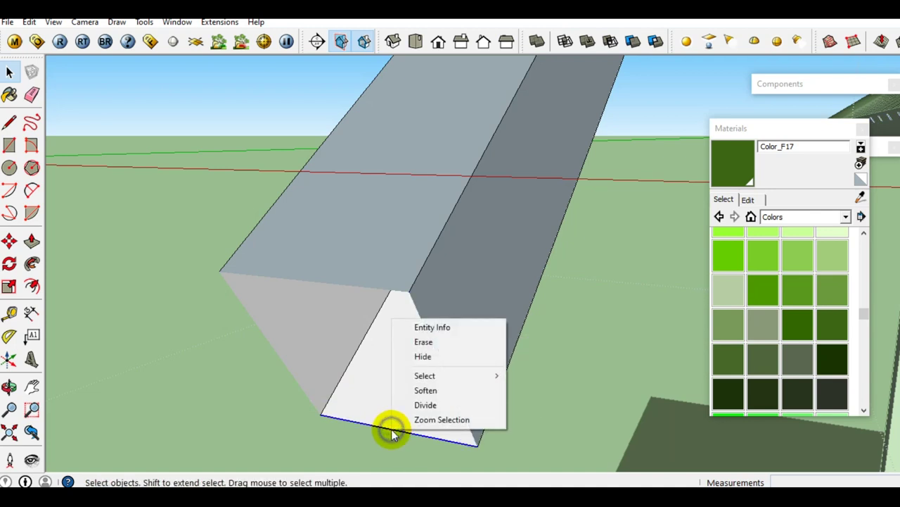
pyautogui.click(415, 388)
# Delete the box's end face and soften the four edges around the open end
pyautogui.moveTo(386, 316)
pyautogui.mouseDown(button='middle')
pyautogui.moveTo(388, 378)
pyautogui.moveTo(446, 288)
pyautogui.moveTo(458, 352)
pyautogui.moveTo(514, 245)
pyautogui.moveTo(429, 380)
pyautogui.moveTo(322, 358)
pyautogui.moveTo(548, 301)
pyautogui.moveTo(528, 342)
pyautogui.moveTo(549, 350)
pyautogui.moveTo(328, 305)
pyautogui.moveTo(341, 294)
pyautogui.moveTo(365, 304)
pyautogui.mouseUp(button='middle')
pyautogui.click(365, 304)
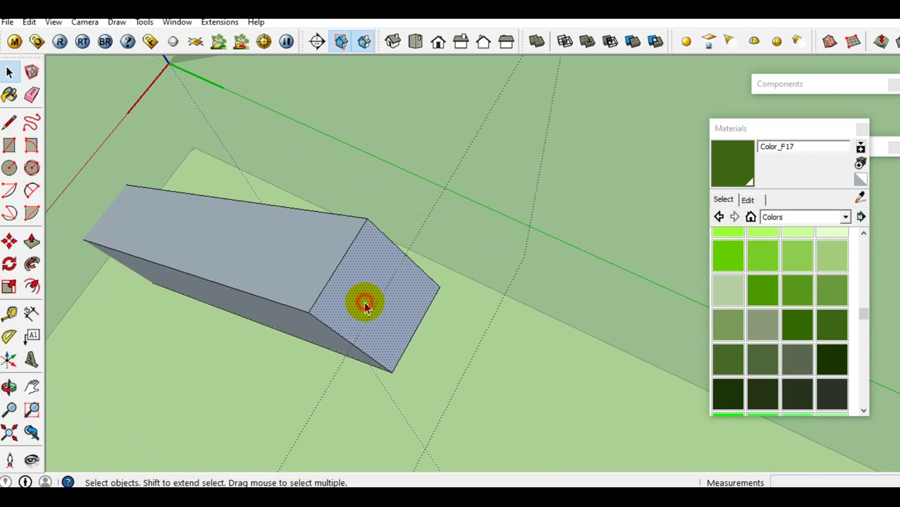
pyautogui.press('Delete')
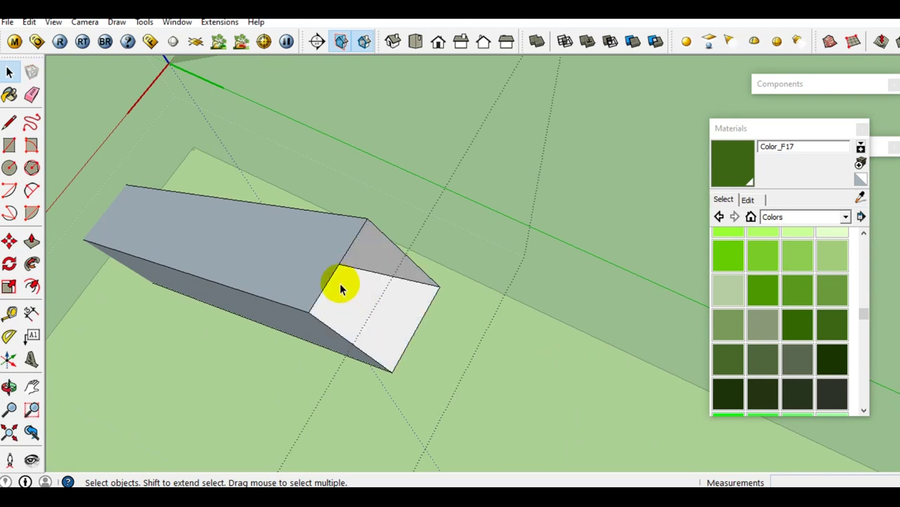
pyautogui.rightClick(336, 276)
pyautogui.click(371, 343)
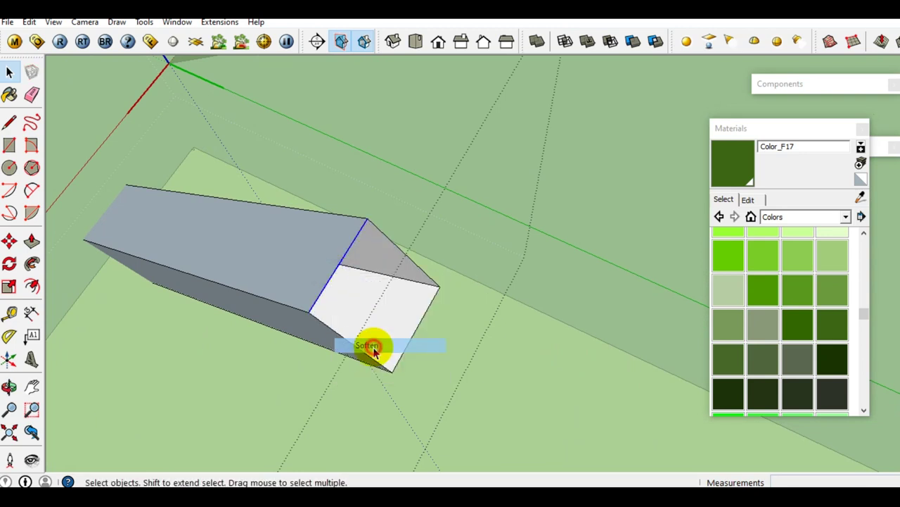
pyautogui.rightClick(354, 343)
pyautogui.click(387, 414)
pyautogui.rightClick(408, 345)
pyautogui.click(441, 416)
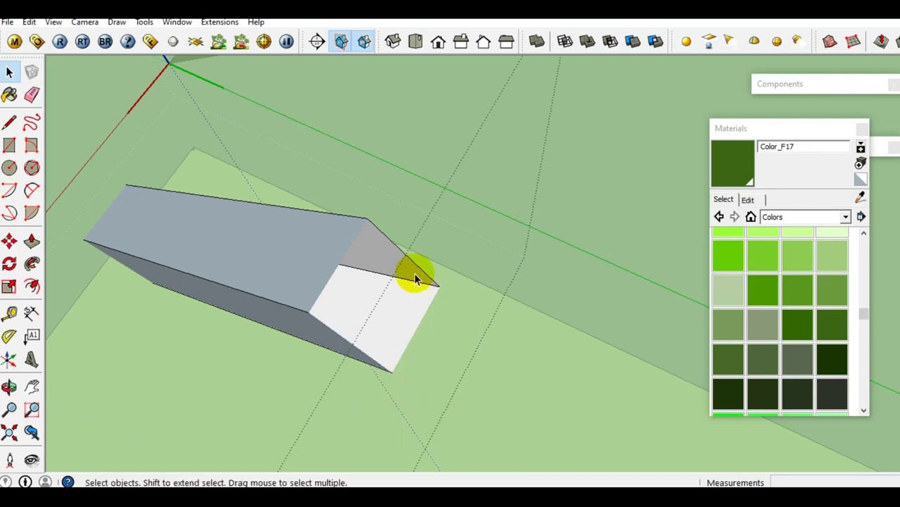
pyautogui.rightClick(413, 265)
pyautogui.click(448, 337)
pyautogui.moveTo(443, 266)
pyautogui.mouseDown(button='middle')
pyautogui.moveTo(390, 278)
pyautogui.moveTo(543, 251)
pyautogui.moveTo(522, 272)
pyautogui.moveTo(559, 217)
pyautogui.moveTo(527, 223)
pyautogui.moveTo(519, 280)
pyautogui.mouseUp(button='middle')
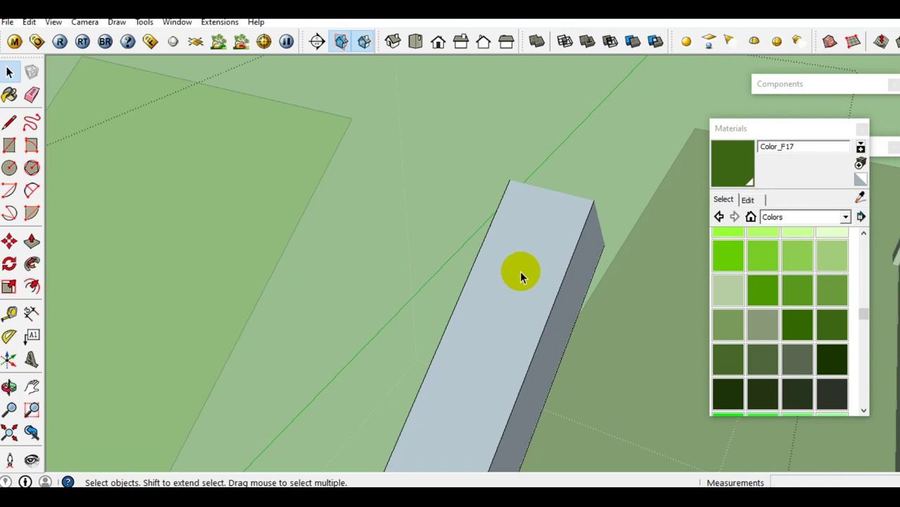
# Choose the brown Color_D12 swatch from the Colors collection in the Materials panel
pyautogui.click(839, 220)
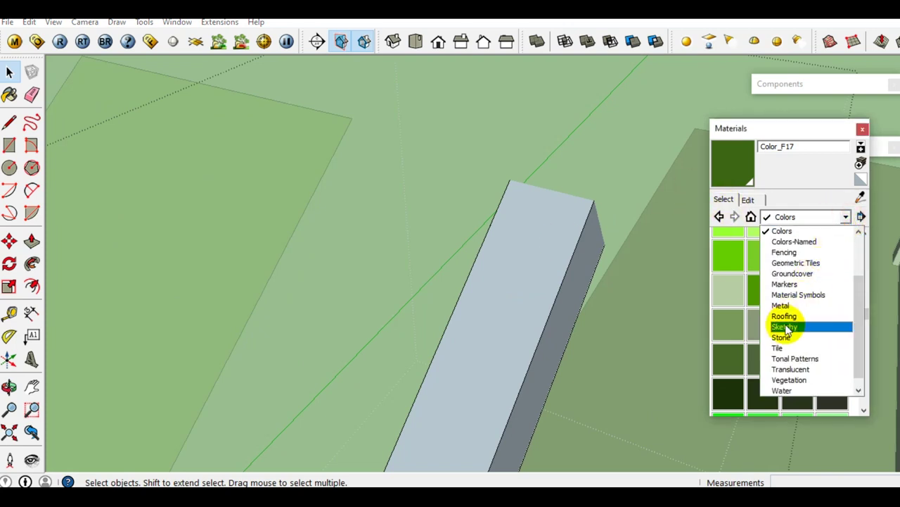
pyautogui.scroll(1, 781, 280)
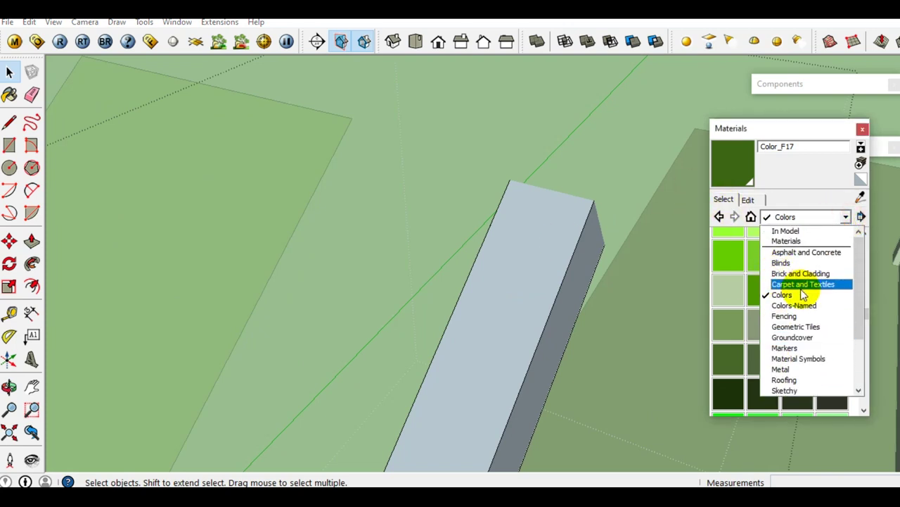
pyautogui.click(796, 304)
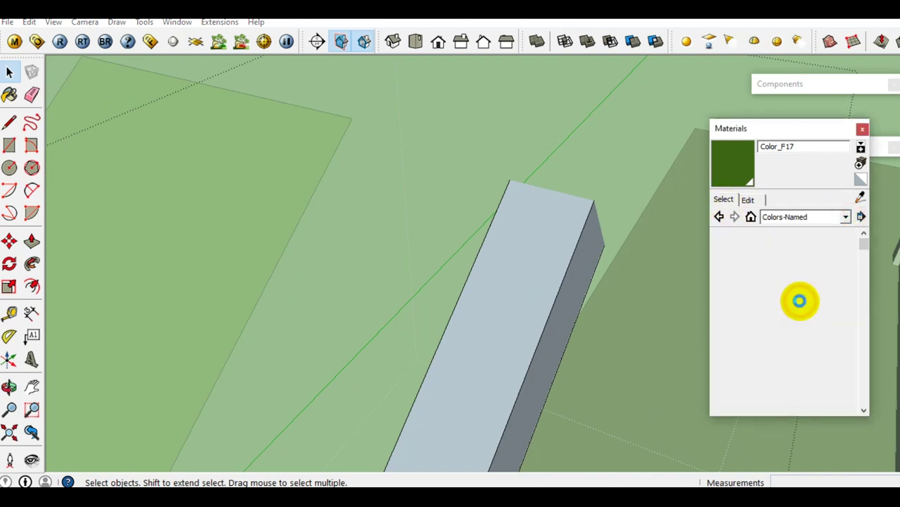
pyautogui.click(844, 221)
pyautogui.scroll(1, 795, 287)
pyautogui.scroll(2, 795, 287)
pyautogui.click(784, 281)
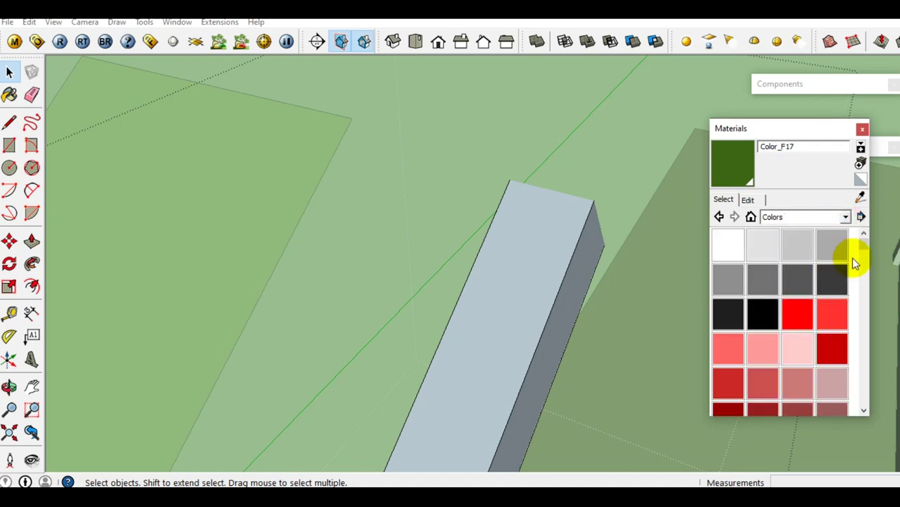
pyautogui.moveTo(864, 241); pyautogui.dragTo(864, 283)
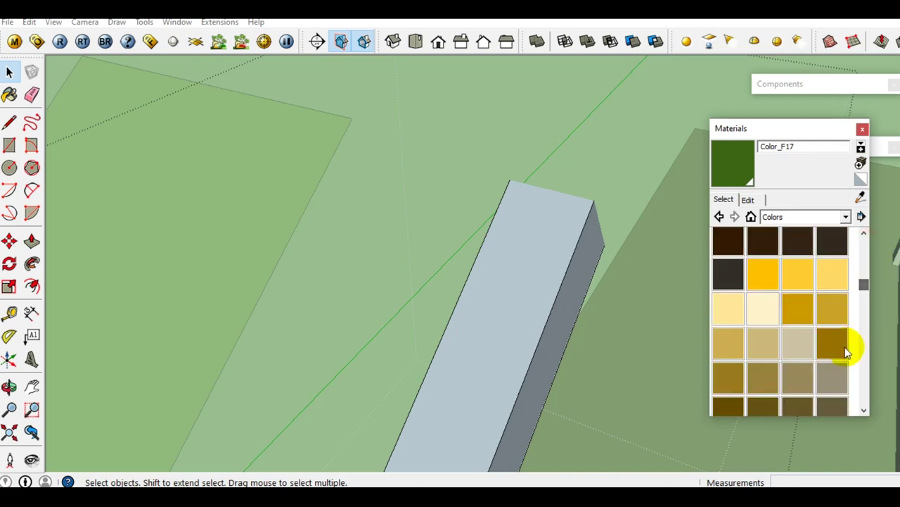
pyautogui.click(732, 381)
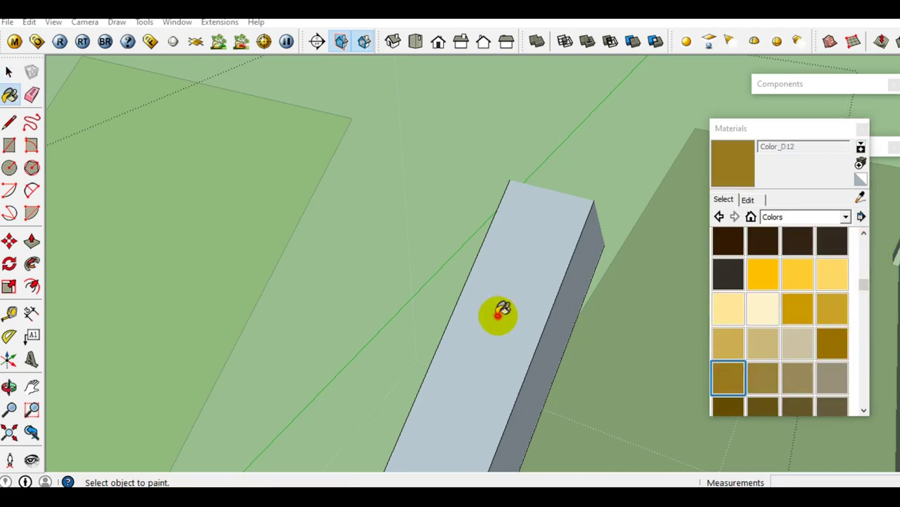
# Paint the box's top and side faces with Color_D12
pyautogui.click(520, 325)
pyautogui.click(553, 338)
pyautogui.moveTo(491, 330)
pyautogui.mouseDown(button='middle')
pyautogui.moveTo(603, 327)
pyautogui.moveTo(596, 320)
pyautogui.moveTo(609, 368)
pyautogui.moveTo(545, 56)
pyautogui.mouseUp(button='middle')
pyautogui.click(572, 309)
pyautogui.moveTo(647, 289)
pyautogui.mouseDown(button='middle')
pyautogui.moveTo(582, 221)
pyautogui.moveTo(593, 335)
pyautogui.moveTo(531, 408)
pyautogui.mouseUp(button='middle')
pyautogui.scroll(-5, 550, 260)
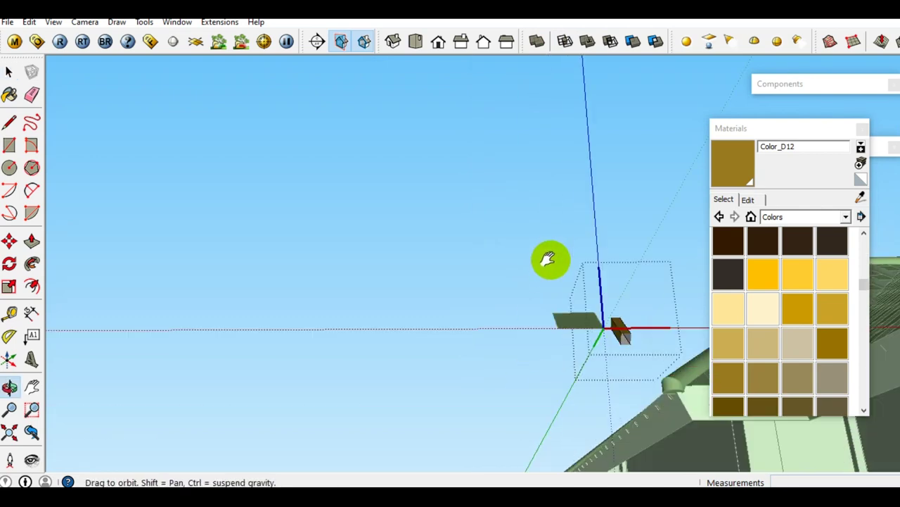
pyautogui.scroll(5, 635, 321)
pyautogui.moveTo(577, 357)
pyautogui.mouseDown(button='middle')
pyautogui.moveTo(532, 372)
pyautogui.moveTo(516, 482)
pyautogui.moveTo(559, 303)
pyautogui.moveTo(541, 323)
pyautogui.moveTo(542, 359)
pyautogui.moveTo(537, 303)
pyautogui.moveTo(391, 326)
pyautogui.moveTo(568, 305)
pyautogui.mouseUp(button='middle')
# Copy the box's top end edge 40 along the top face with Move+Ctrl
pyautogui.press('l')
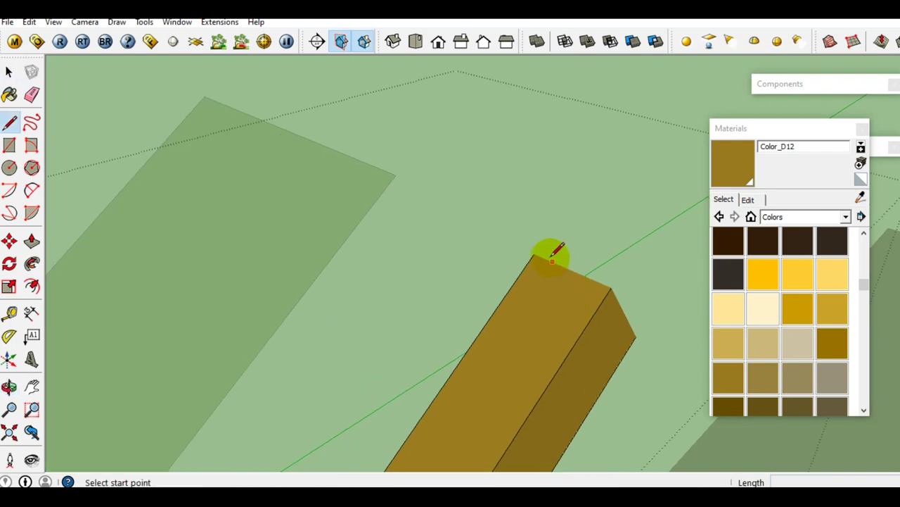
pyautogui.click(534, 254)
pyautogui.press('space')
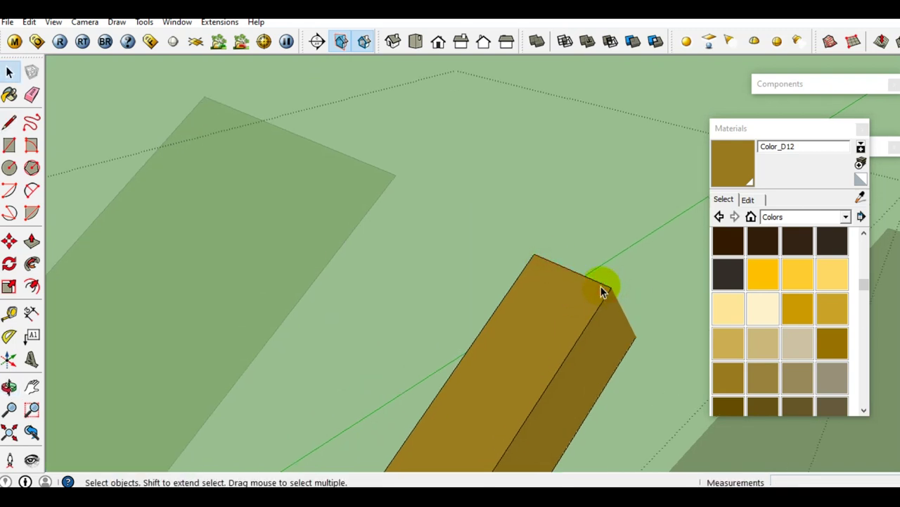
pyautogui.press('m')
pyautogui.press('ctrl')
pyautogui.click(534, 254)
pyautogui.write('40')
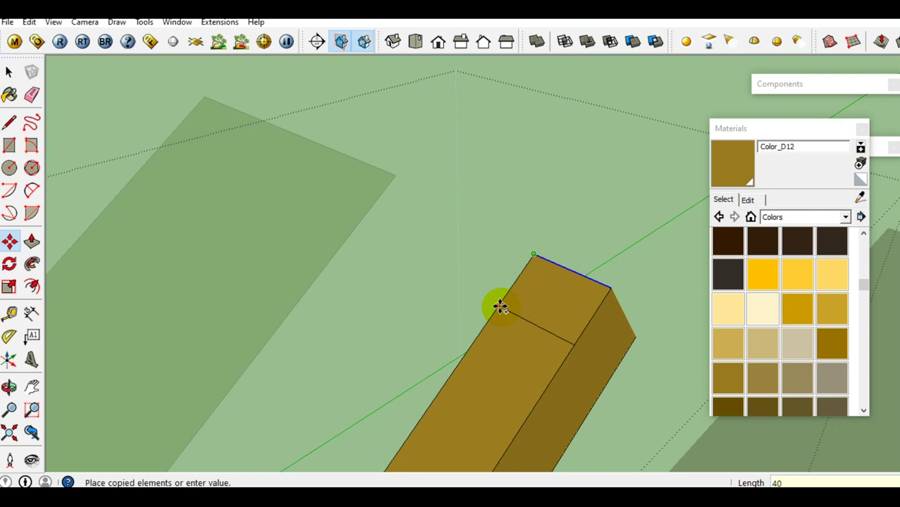
pyautogui.press('Return')
pyautogui.press('space')
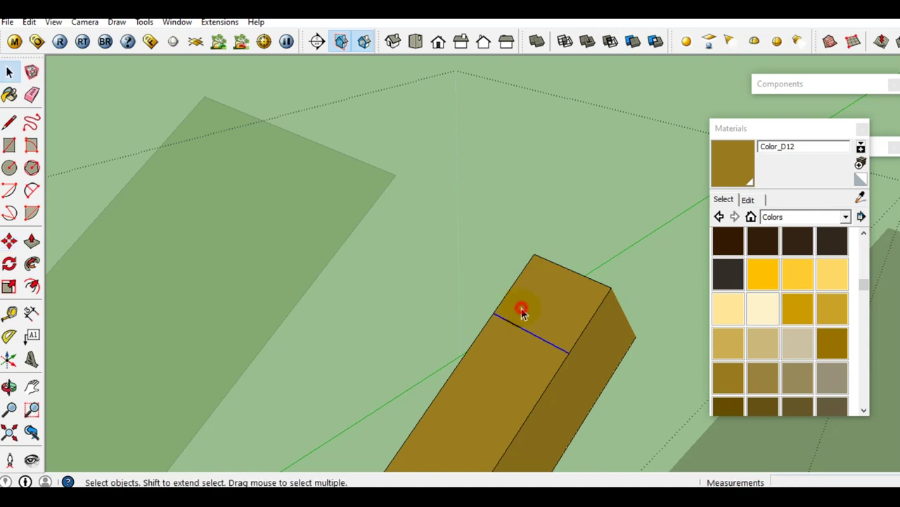
# Push/Pull the divided end section of the top upward into a taller block
pyautogui.click(521, 307)
pyautogui.scroll(1, 544, 312)
pyautogui.moveTo(543, 307); pyautogui.dragTo(526, 311, button='middle')
pyautogui.press('p')
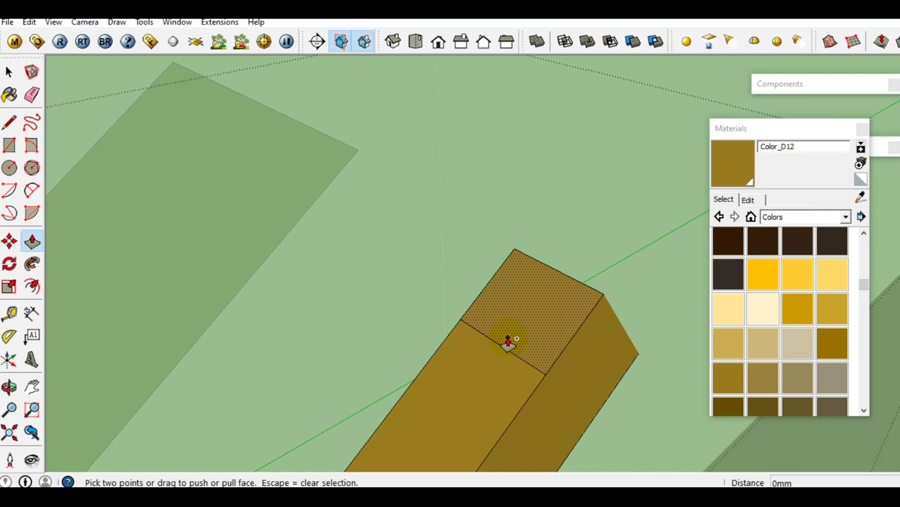
pyautogui.click(515, 343)
pyautogui.write('29')
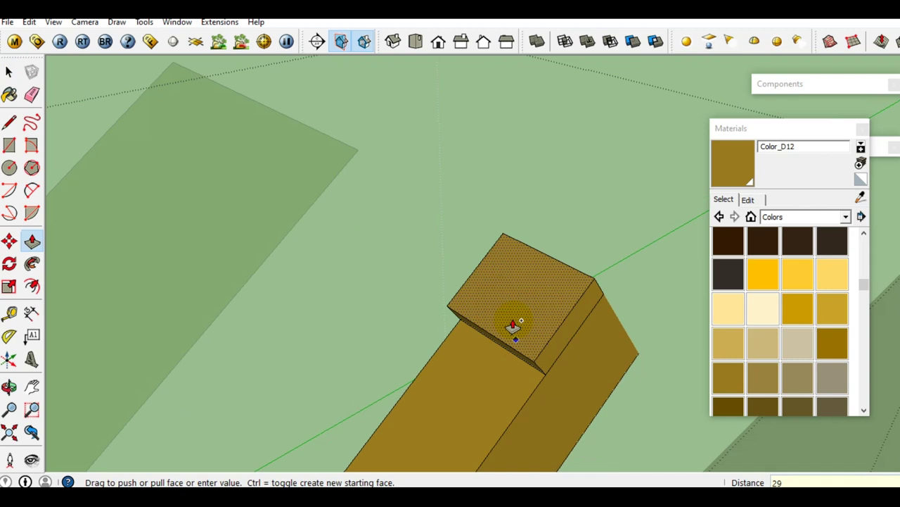
pyautogui.click(512, 319)
pyautogui.press('space')
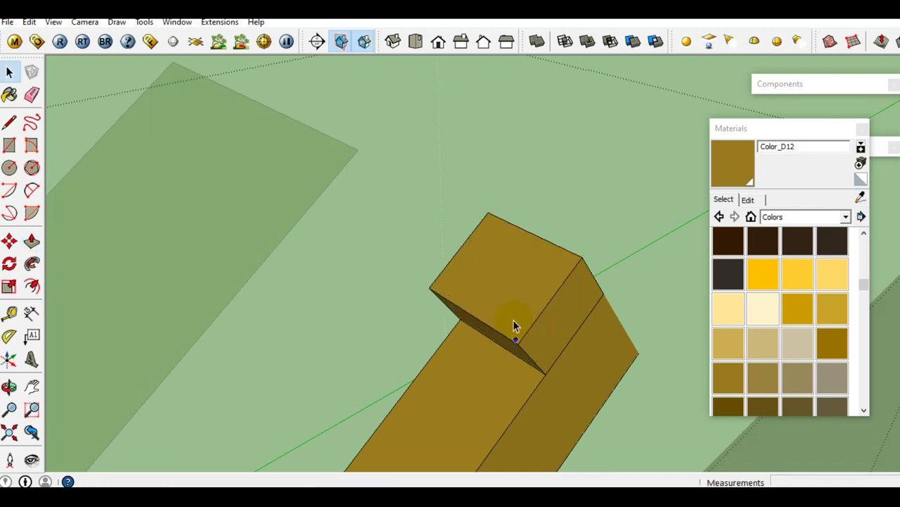
# Inspect the raised block from several angles before unhiding geometry
pyautogui.moveTo(538, 304); pyautogui.dragTo(477, 294, button='middle')
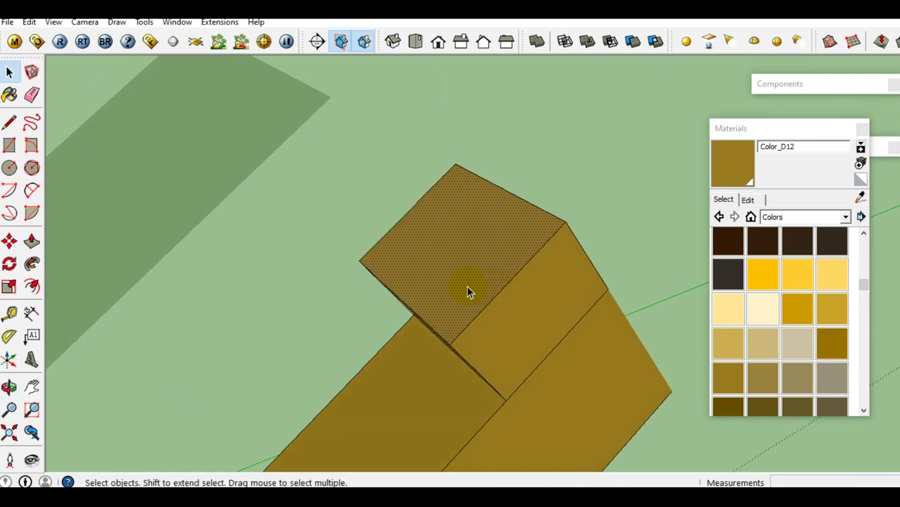
pyautogui.moveTo(490, 284)
pyautogui.mouseDown(button='middle')
pyautogui.moveTo(408, 299)
pyautogui.moveTo(364, 321)
pyautogui.moveTo(327, 307)
pyautogui.mouseUp(button='middle')
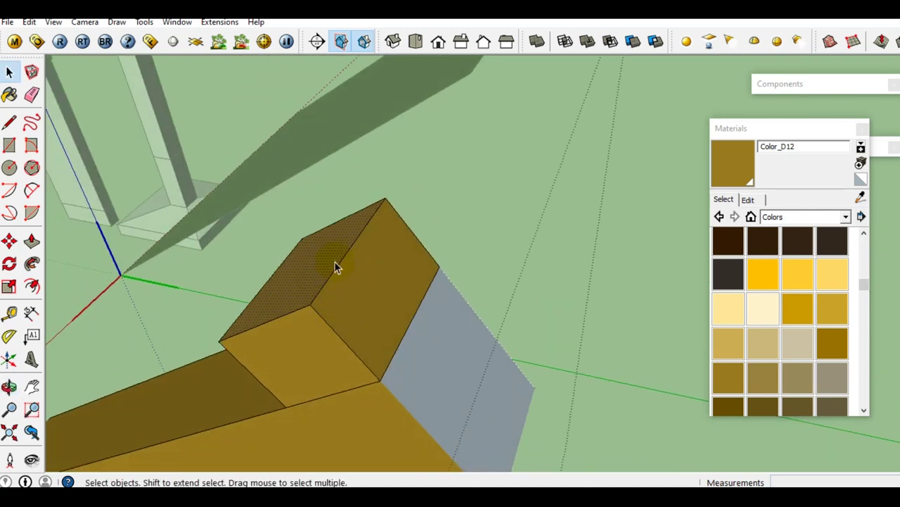
pyautogui.moveTo(322, 342)
pyautogui.mouseDown(button='middle')
pyautogui.moveTo(364, 298)
pyautogui.moveTo(272, 352)
pyautogui.moveTo(312, 301)
pyautogui.moveTo(362, 264)
pyautogui.mouseUp(button='middle')
pyautogui.scroll(-2, 362, 264)
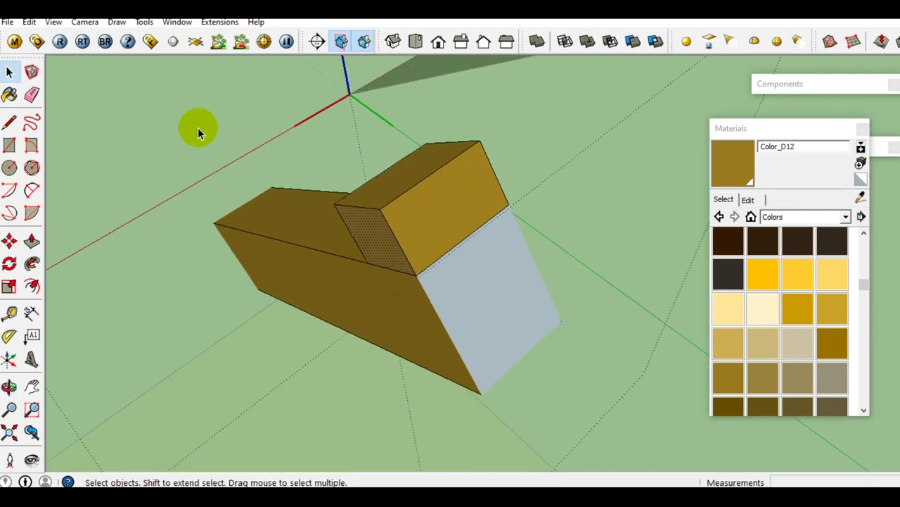
pyautogui.click(29, 22)
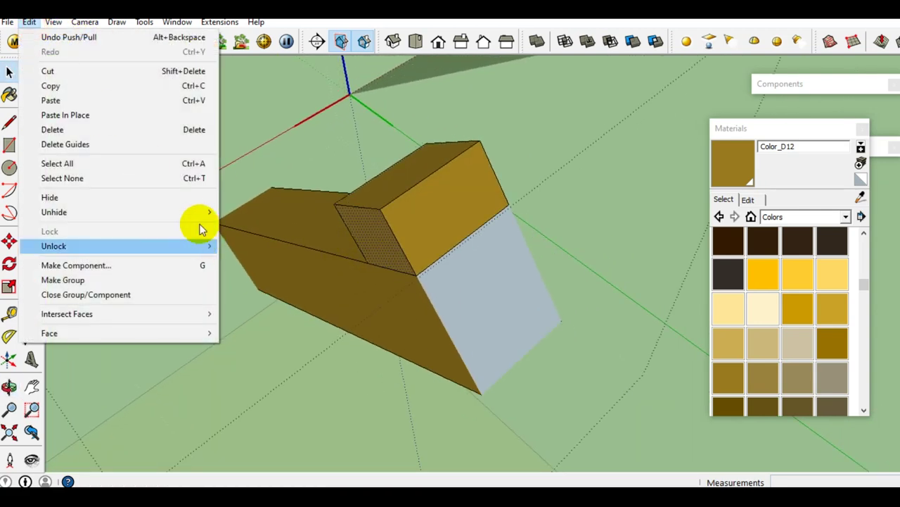
pyautogui.moveTo(54, 212)
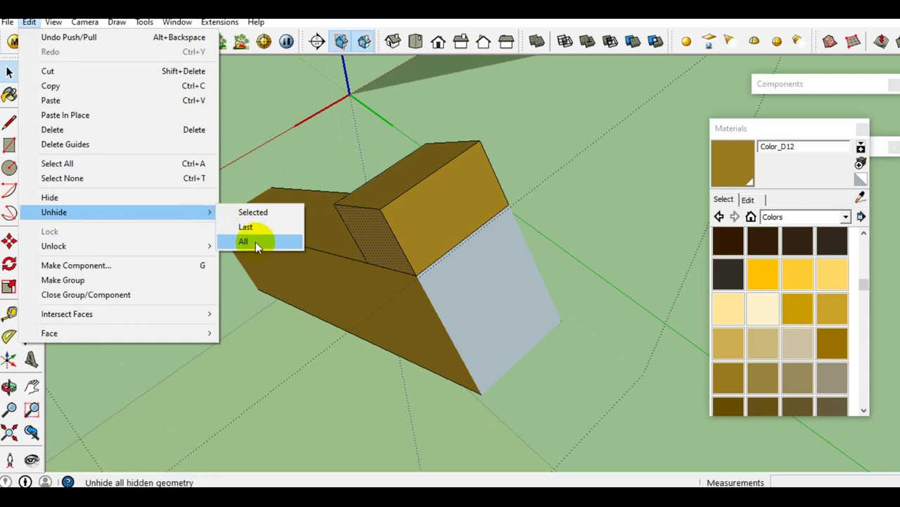
# Unhide all geometry and push/pull the brown beam end out to the roof edge
pyautogui.click(255, 241)
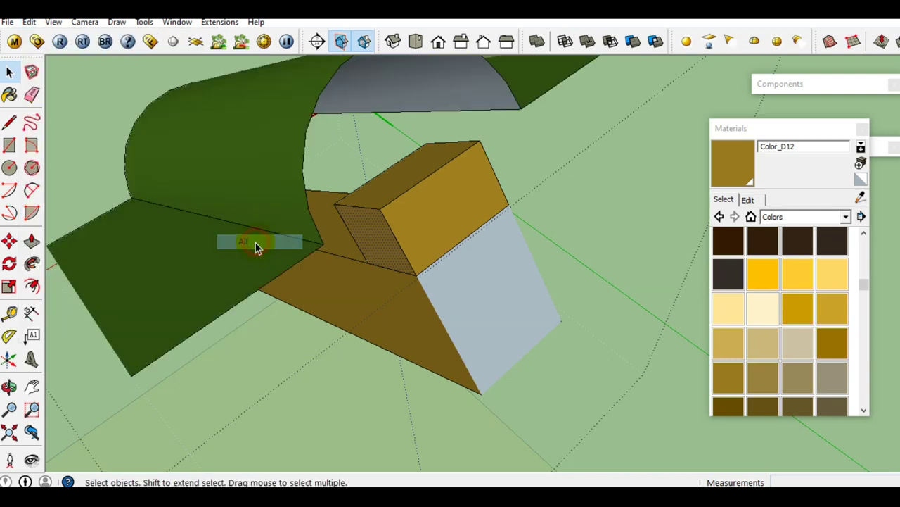
pyautogui.press('p')
pyautogui.click(387, 258)
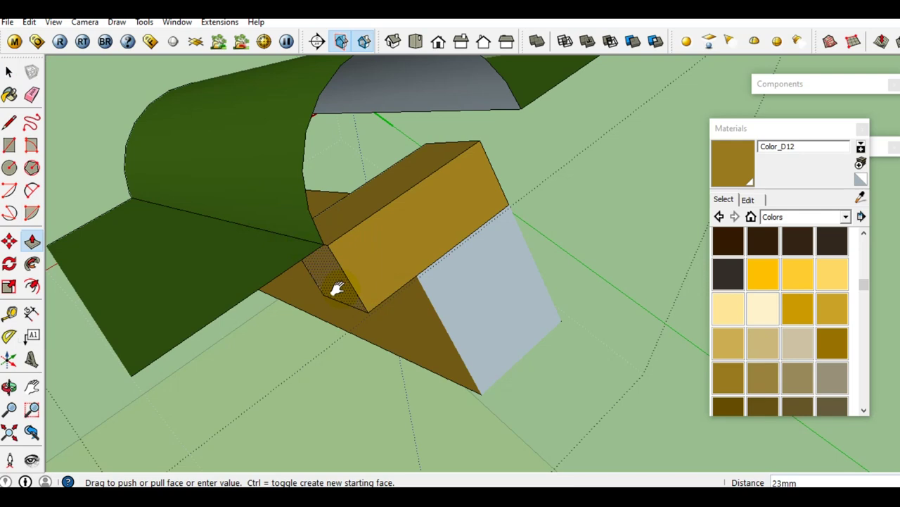
pyautogui.moveTo(337, 298); pyautogui.dragTo(399, 268, button='middle')
pyautogui.moveTo(237, 308); pyautogui.dragTo(233, 322, button='middle')
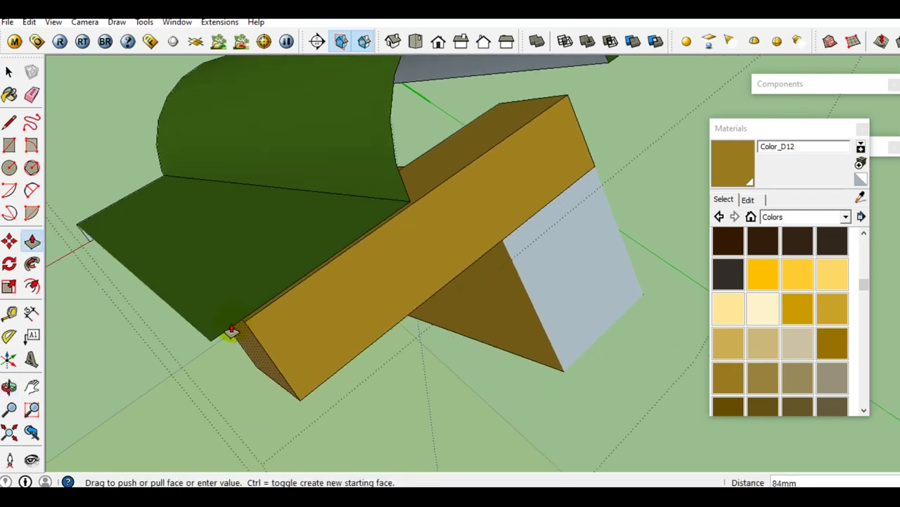
pyautogui.click(213, 343)
pyautogui.press('space')
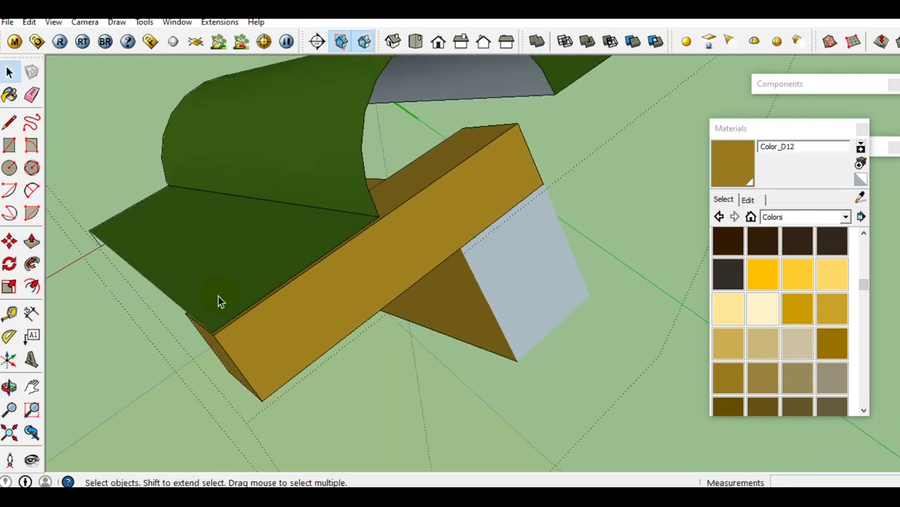
pyautogui.moveTo(217, 302); pyautogui.dragTo(151, 300, button='middle')
pyautogui.moveTo(396, 227); pyautogui.dragTo(395, 219, button='middle')
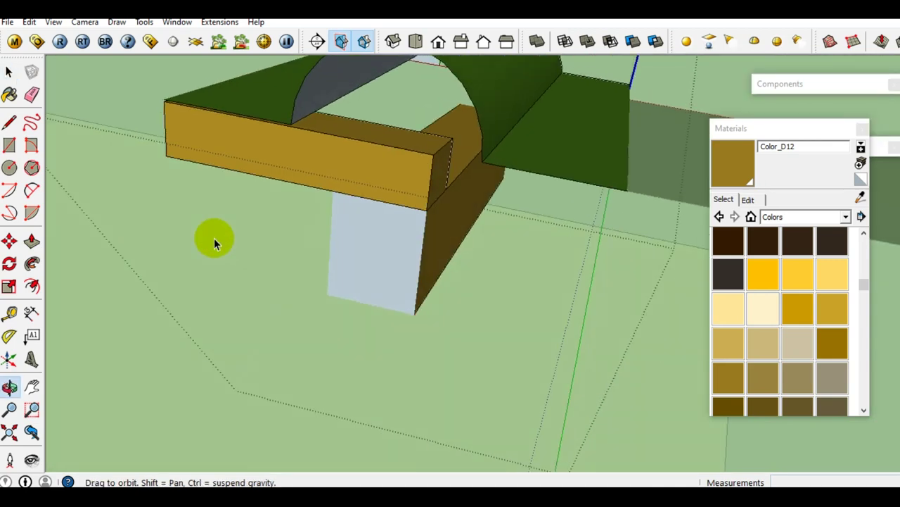
pyautogui.press('p')
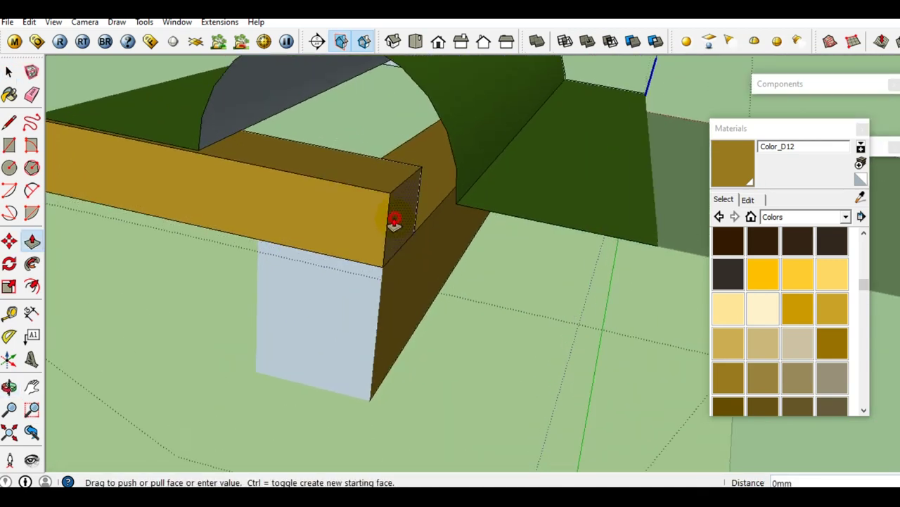
pyautogui.moveTo(511, 227)
pyautogui.mouseDown(button='middle')
pyautogui.moveTo(347, 255)
pyautogui.moveTo(442, 324)
pyautogui.mouseUp(button='middle')
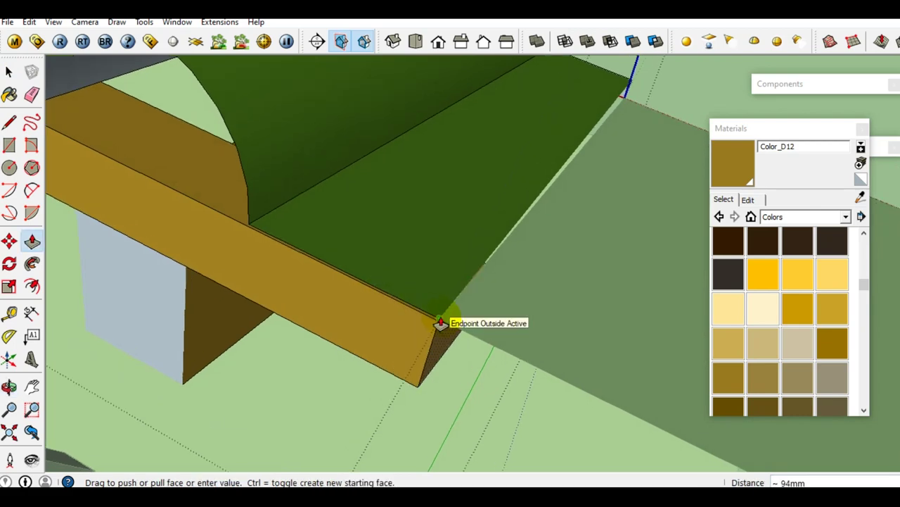
pyautogui.press('space')
# Soften the four edges framing the beam's end face
pyautogui.moveTo(402, 325); pyautogui.dragTo(364, 167, button='middle')
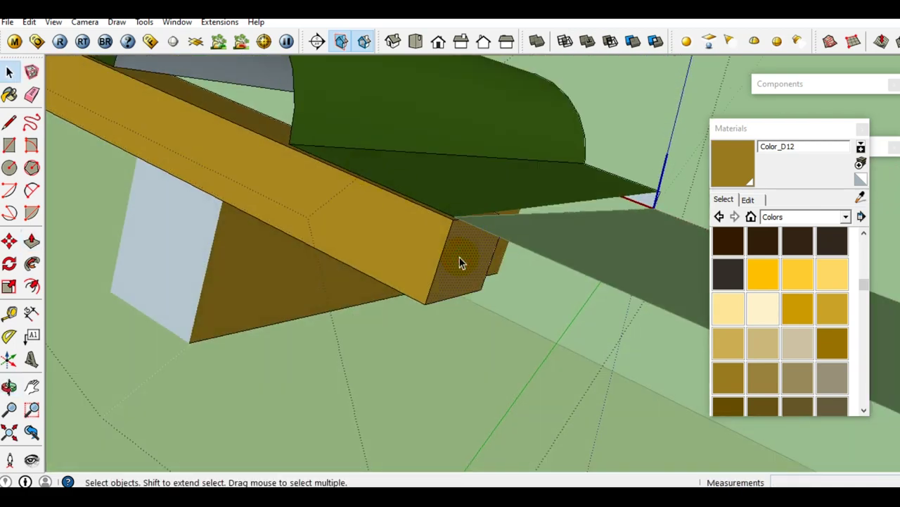
pyautogui.moveTo(459, 257); pyautogui.dragTo(432, 230, button='middle')
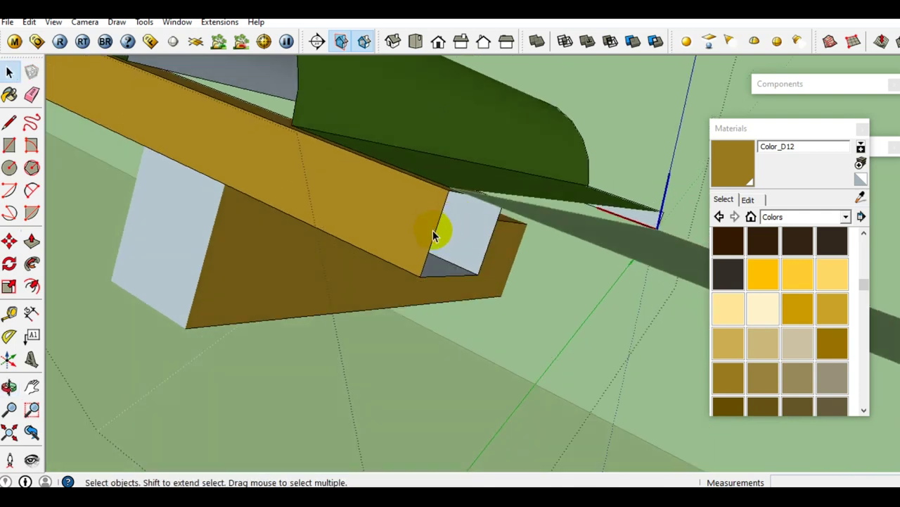
pyautogui.rightClick(434, 234)
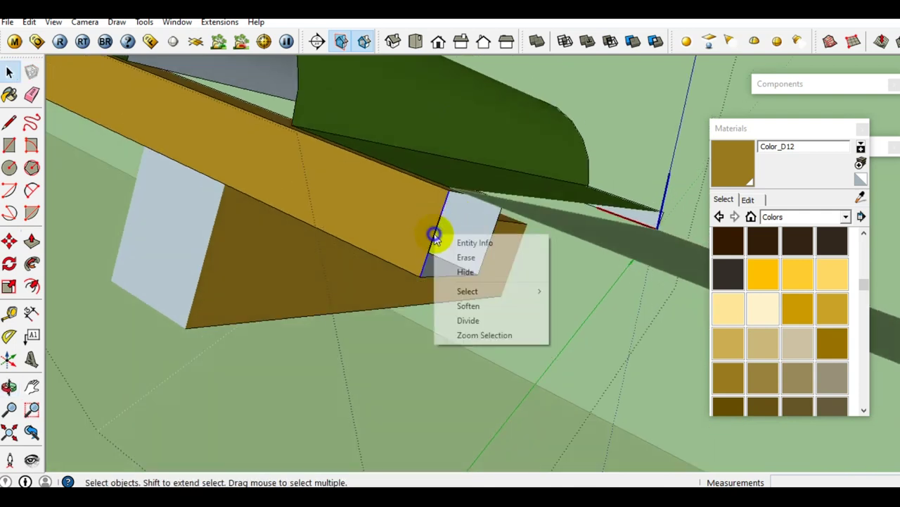
pyautogui.click(464, 303)
pyautogui.rightClick(449, 278)
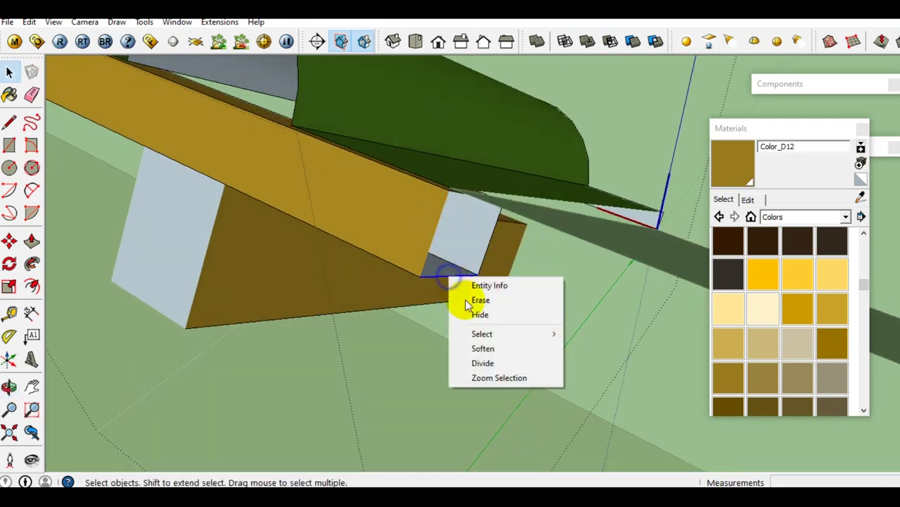
pyautogui.click(482, 348)
pyautogui.rightClick(483, 260)
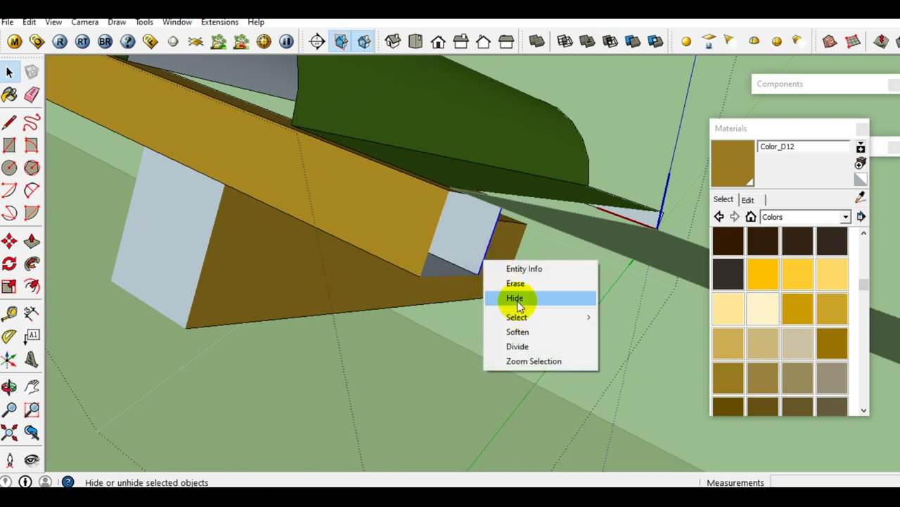
pyautogui.click(520, 330)
pyautogui.moveTo(475, 223); pyautogui.dragTo(478, 165, button='middle')
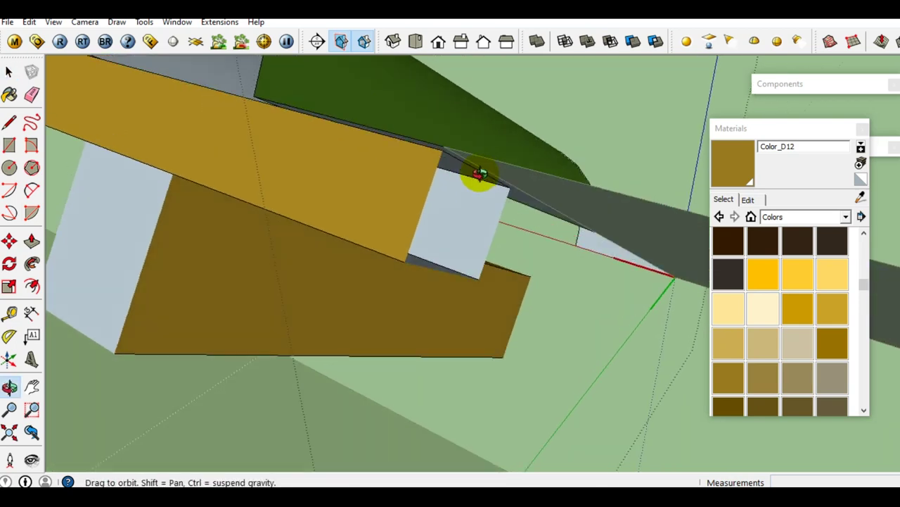
pyautogui.rightClick(477, 169)
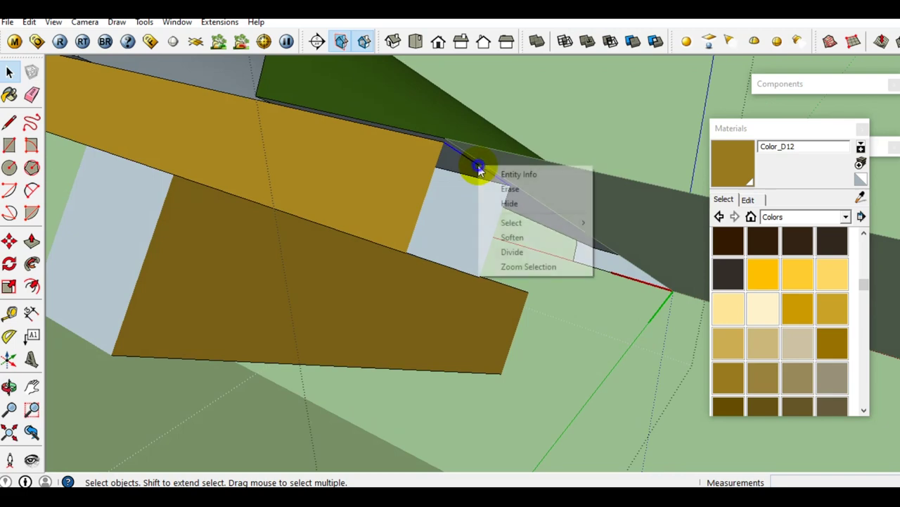
pyautogui.click(519, 236)
# Delete the beam's end face and soften the edges around the resulting opening
pyautogui.moveTo(403, 172)
pyautogui.mouseDown(button='middle')
pyautogui.moveTo(436, 209)
pyautogui.moveTo(593, 191)
pyautogui.moveTo(488, 195)
pyautogui.moveTo(436, 217)
pyautogui.mouseUp(button='middle')
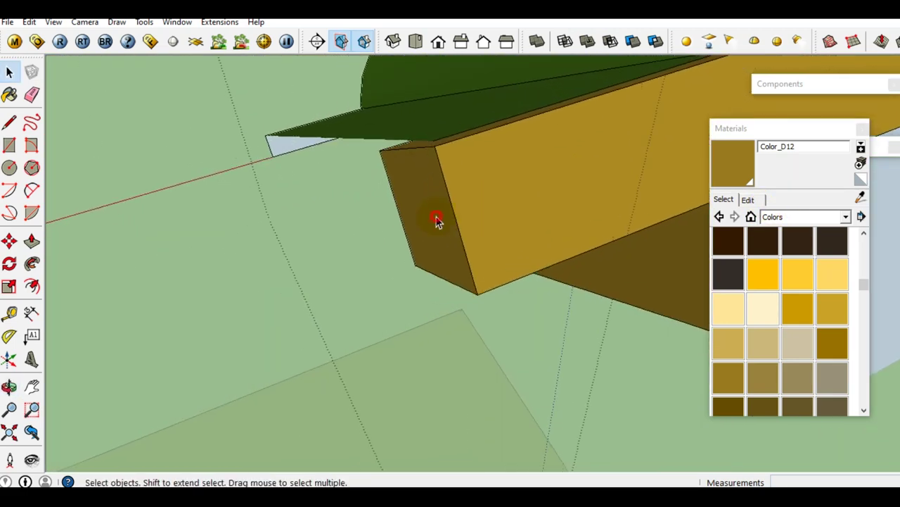
pyautogui.press('Delete')
pyautogui.rightClick(456, 237)
pyautogui.click(458, 233)
pyautogui.rightClick(458, 229)
pyautogui.click(492, 303)
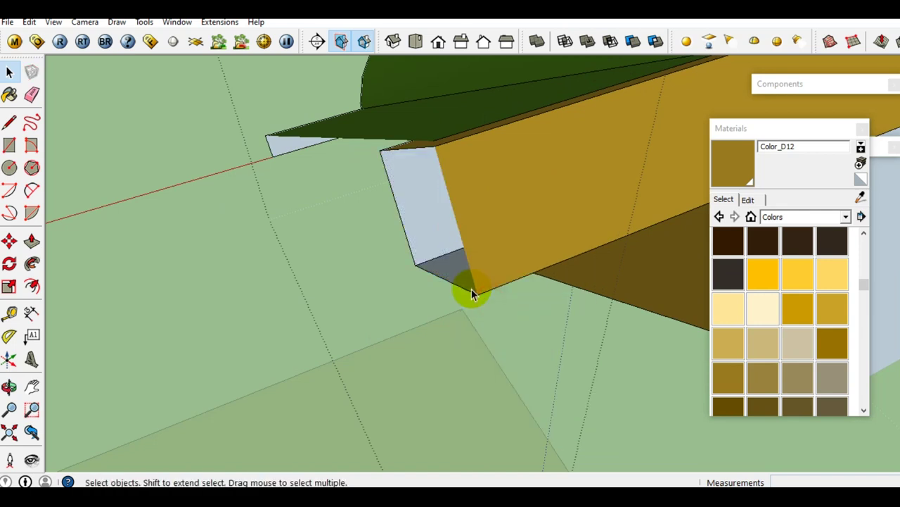
pyautogui.rightClick(468, 290)
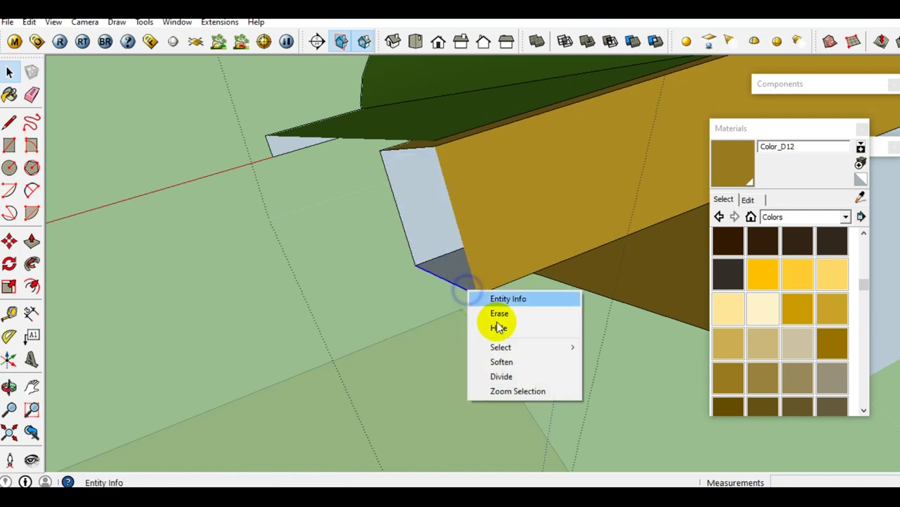
pyautogui.click(500, 360)
pyautogui.rightClick(407, 238)
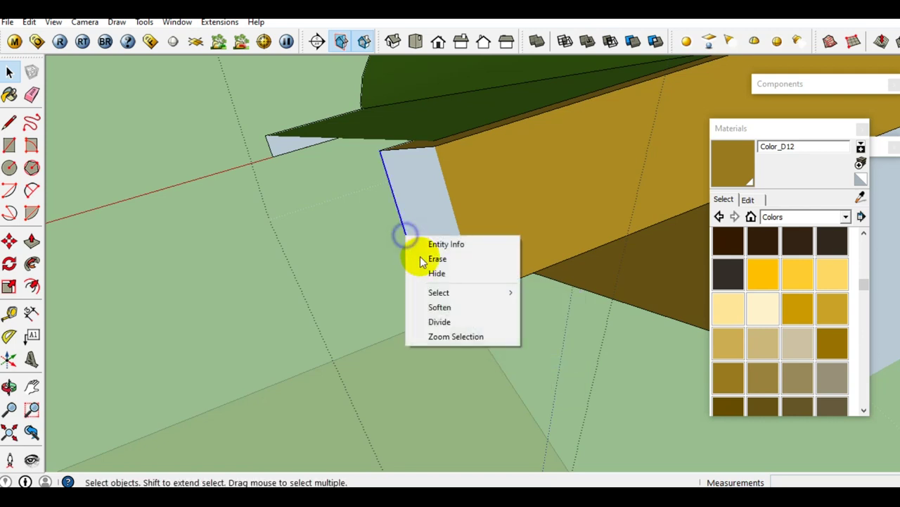
pyautogui.click(440, 306)
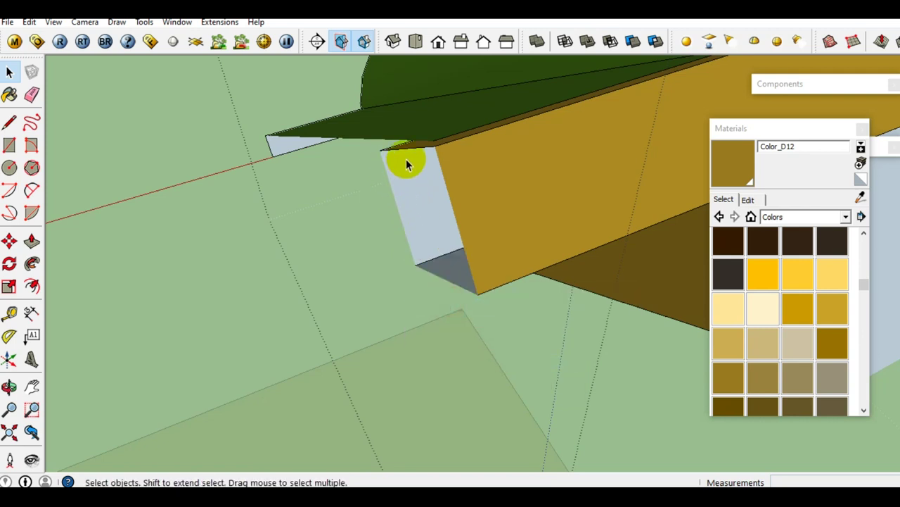
pyautogui.rightClick(408, 151)
pyautogui.click(446, 221)
pyautogui.moveTo(446, 213)
pyautogui.mouseDown(button='middle')
pyautogui.moveTo(465, 245)
pyautogui.moveTo(291, 191)
pyautogui.mouseUp(button='middle')
pyautogui.scroll(-5, 465, 244)
pyautogui.scroll(10, 591, 165)
pyautogui.moveTo(560, 170); pyautogui.dragTo(483, 268, button='middle')
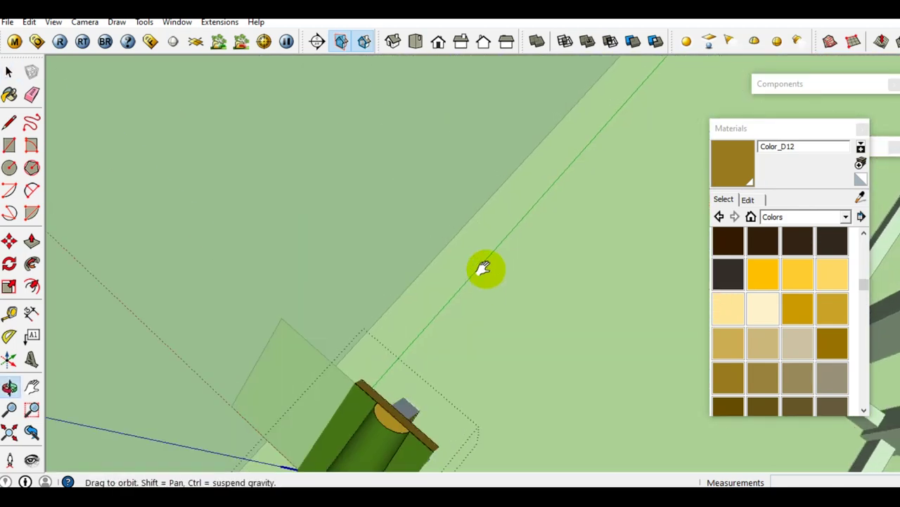
# Open the box group beside the cylinder and delete its front face
pyautogui.scroll(-3, 484, 240)
pyautogui.moveTo(439, 247); pyautogui.dragTo(553, 211, button='middle')
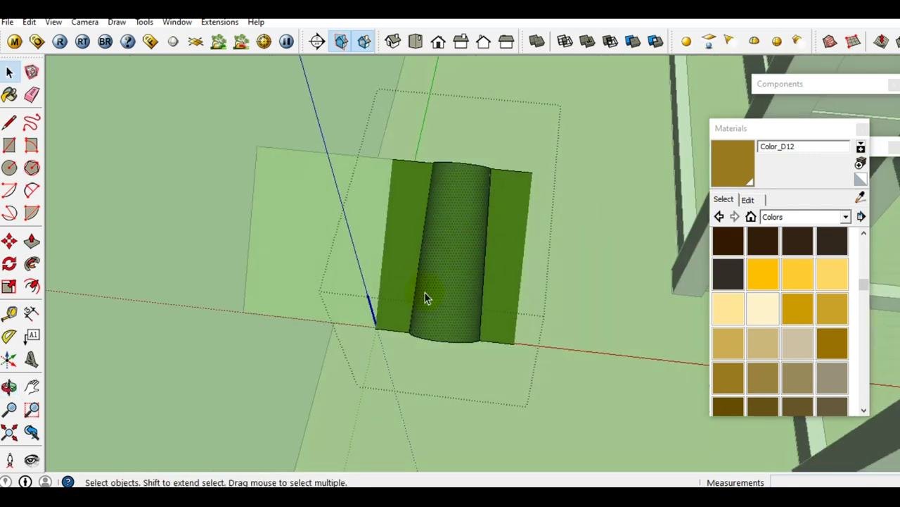
pyautogui.click(442, 320)
pyautogui.scroll(3, 442, 320)
pyautogui.moveTo(442, 320)
pyautogui.mouseDown(button='middle')
pyautogui.moveTo(444, 304)
pyautogui.moveTo(496, 286)
pyautogui.mouseUp(button='middle')
pyautogui.scroll(3, 450, 303)
pyautogui.moveTo(348, 230)
pyautogui.mouseDown(button='middle')
pyautogui.moveTo(357, 254)
pyautogui.moveTo(365, 247)
pyautogui.moveTo(333, 244)
pyautogui.mouseUp(button='middle')
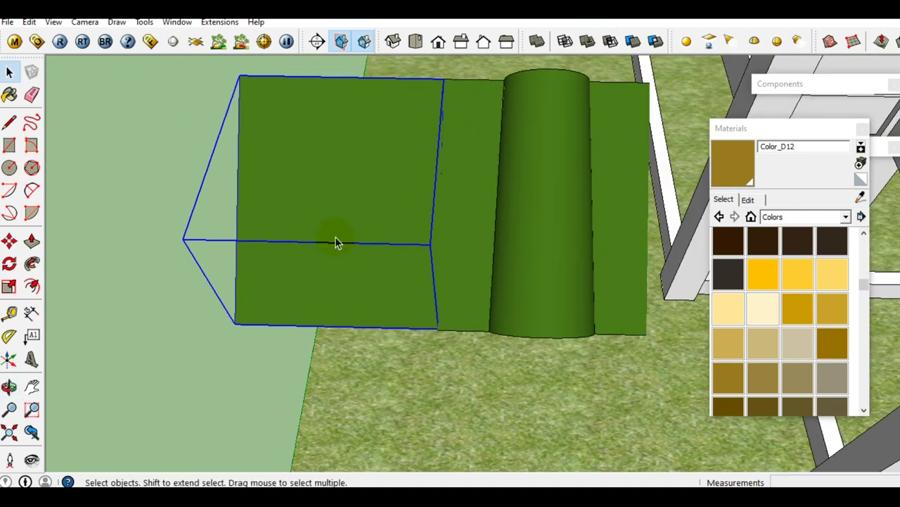
pyautogui.doubleClick(336, 233)
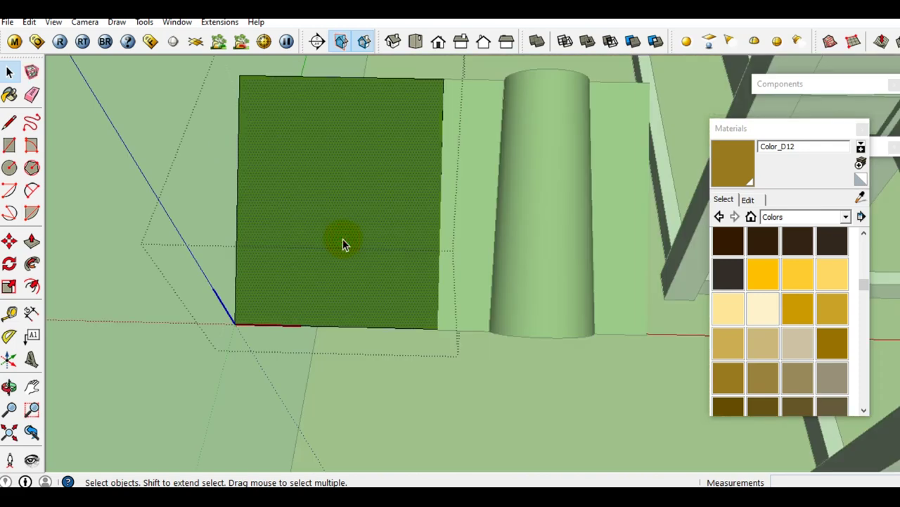
pyautogui.press('Delete')
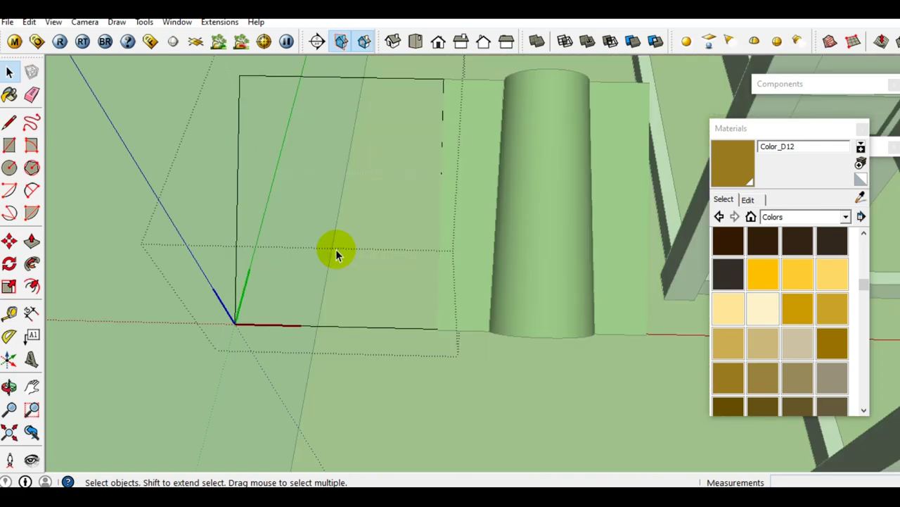
# Paste the copied green half-round tile piece onto the brown base strip above the cylinder
pyautogui.moveTo(422, 217); pyautogui.dragTo(450, 215, button='middle')
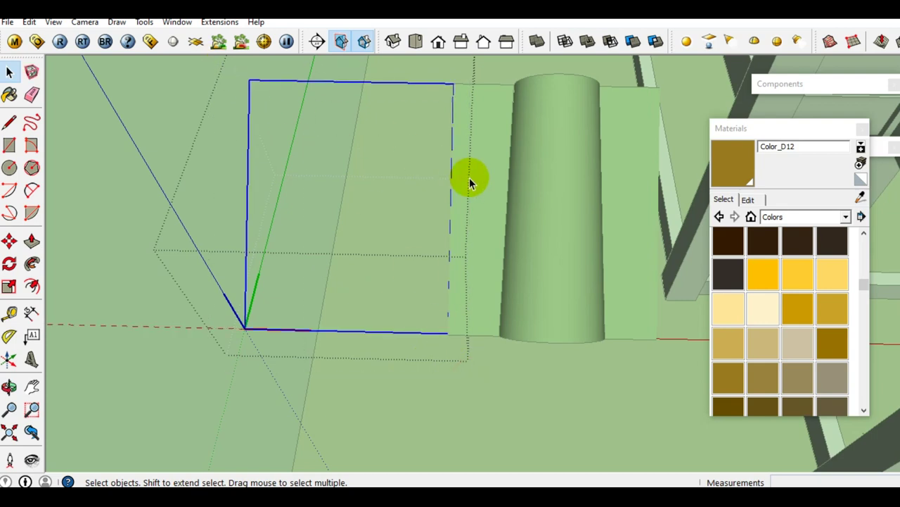
pyautogui.press('m')
pyautogui.hotkey('ctrl', 'v')
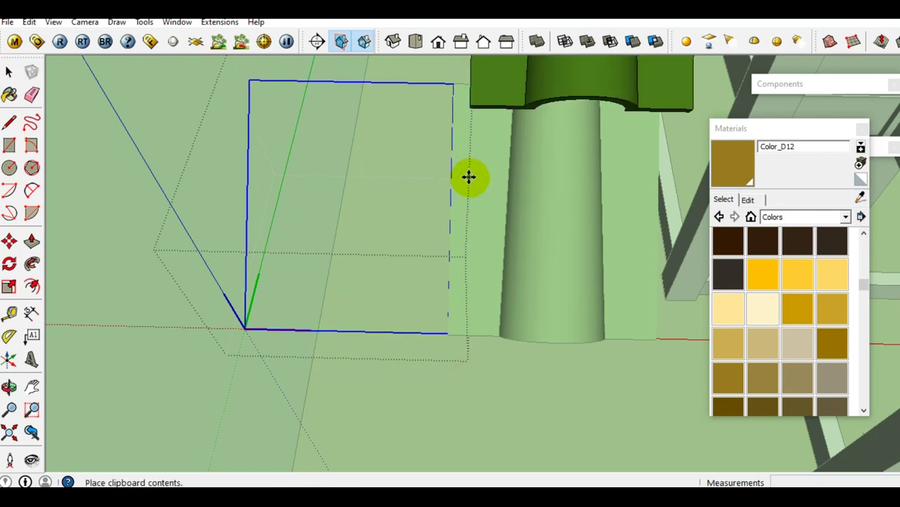
pyautogui.click(477, 185)
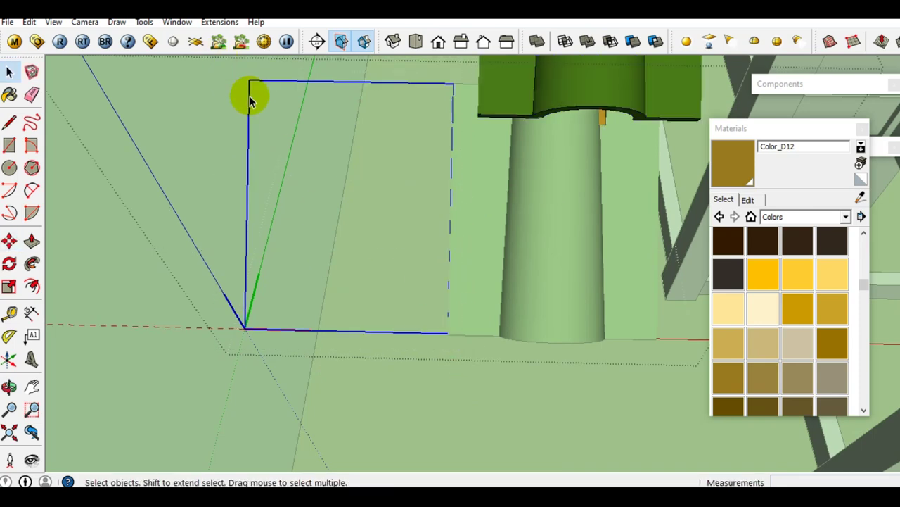
pyautogui.moveTo(459, 233); pyautogui.dragTo(484, 191, button='middle')
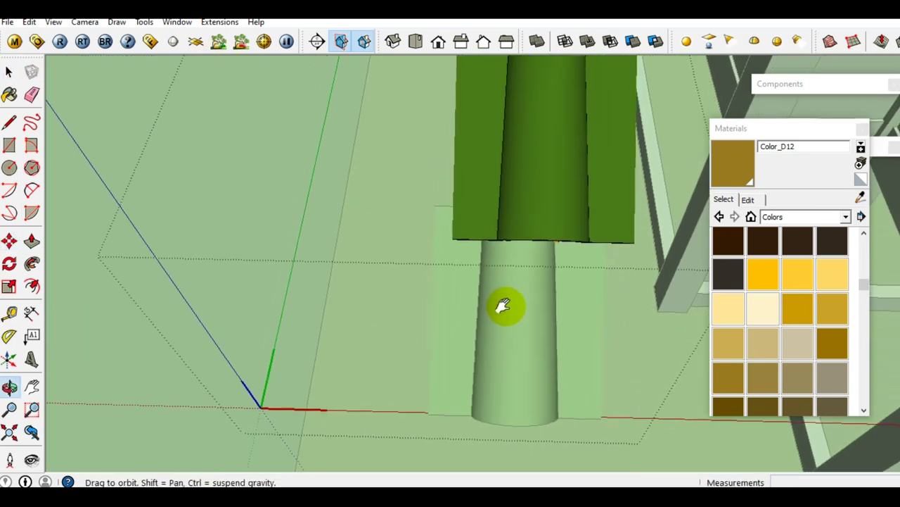
pyautogui.moveTo(442, 90); pyautogui.dragTo(501, 134, button='middle')
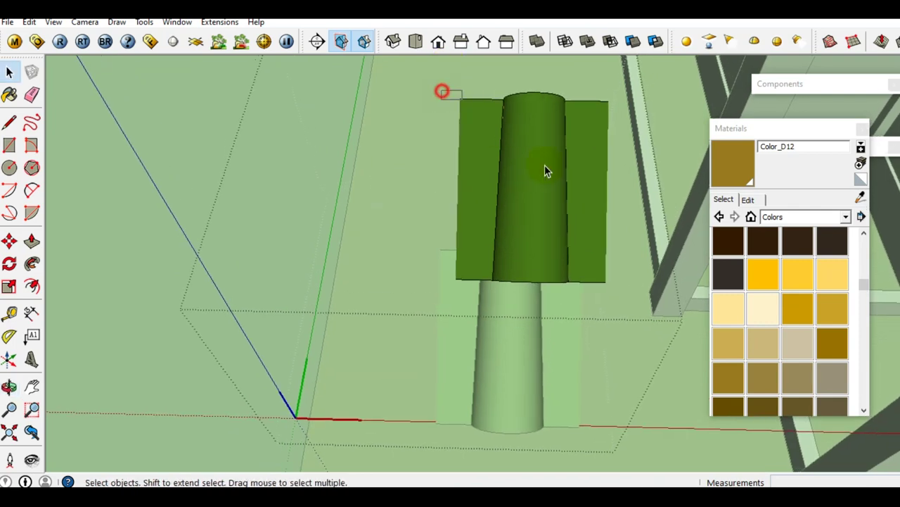
pyautogui.moveTo(496, 201)
pyautogui.mouseDown(button='middle')
pyautogui.moveTo(439, 201)
pyautogui.moveTo(482, 215)
pyautogui.moveTo(415, 215)
pyautogui.mouseUp(button='middle')
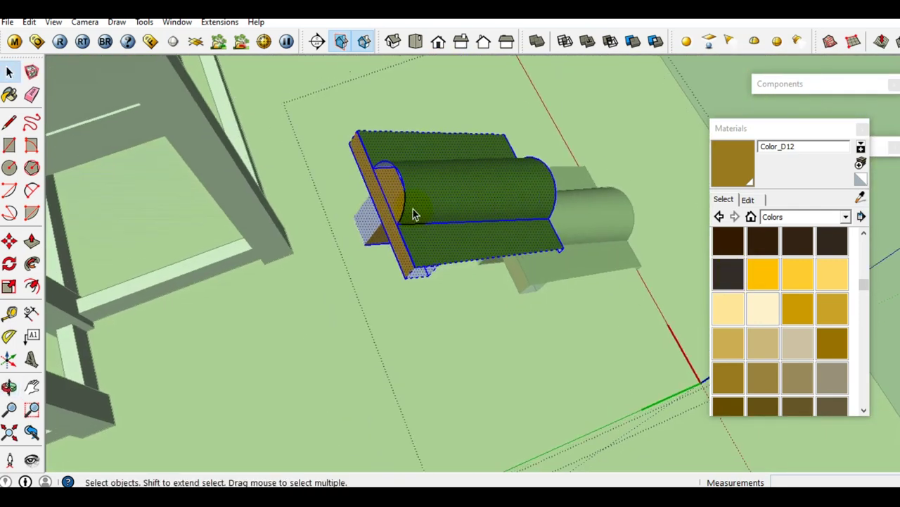
pyautogui.moveTo(355, 140)
pyautogui.mouseDown(button='middle')
pyautogui.moveTo(368, 131)
pyautogui.moveTo(539, 144)
pyautogui.mouseUp(button='middle')
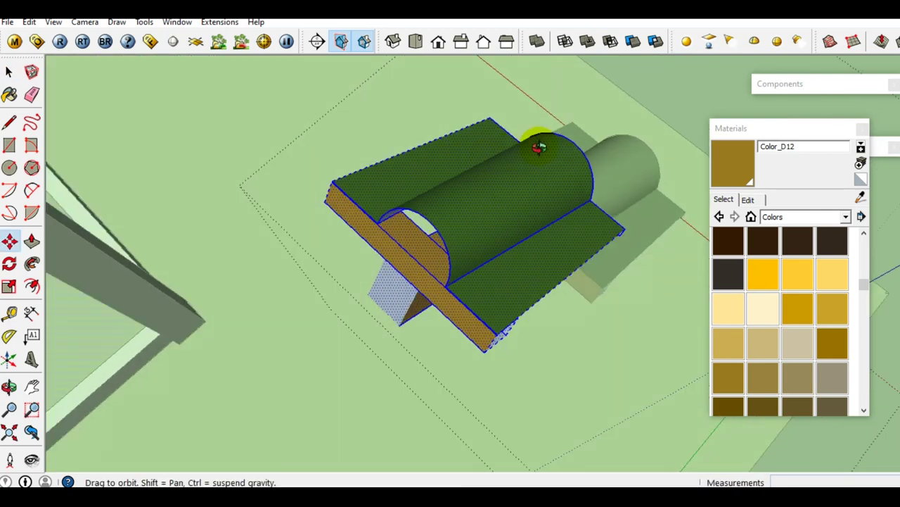
pyautogui.scroll(5, 422, 226)
pyautogui.scroll(1, 364, 231)
pyautogui.scroll(-3, 363, 230)
pyautogui.scroll(-2, 366, 233)
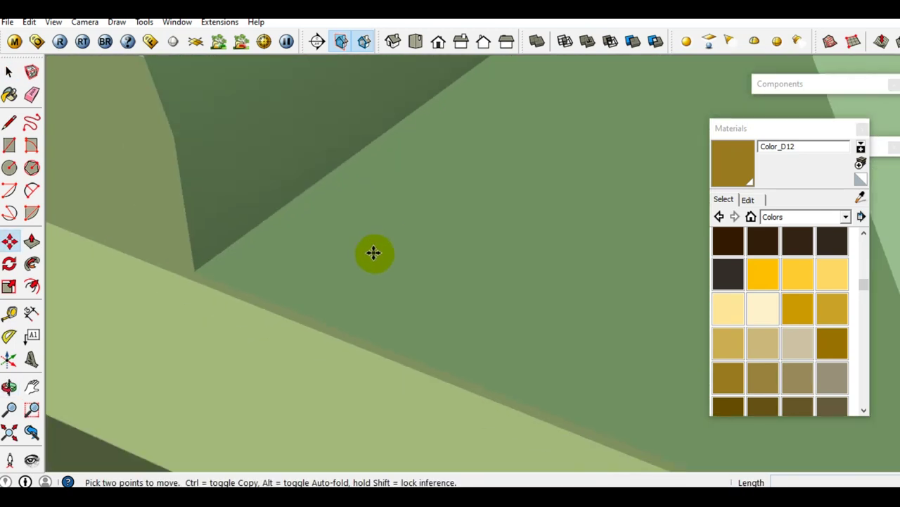
pyautogui.scroll(2, 374, 253)
pyautogui.scroll(-1, 378, 261)
pyautogui.scroll(-3, 381, 258)
pyautogui.scroll(-3, 328, 249)
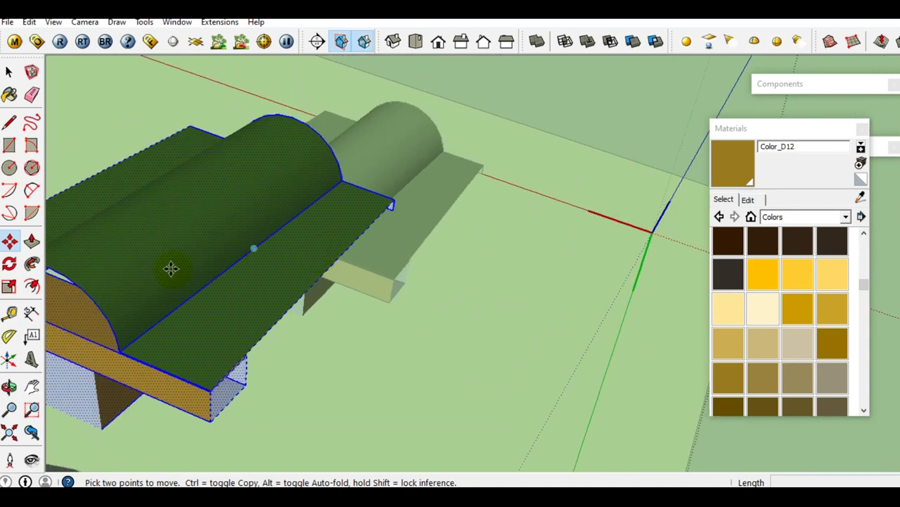
pyautogui.moveTo(171, 267); pyautogui.dragTo(453, 237, button='middle')
pyautogui.scroll(3, 256, 231)
pyautogui.moveTo(207, 239)
pyautogui.mouseDown(button='middle')
pyautogui.moveTo(251, 265)
pyautogui.moveTo(214, 252)
pyautogui.moveTo(438, 281)
pyautogui.moveTo(483, 297)
pyautogui.mouseUp(button='middle')
pyautogui.click(198, 248)
pyautogui.scroll(-2, 197, 247)
pyautogui.scroll(-2, 251, 251)
pyautogui.scroll(-3, 253, 251)
pyautogui.scroll(2, 493, 295)
pyautogui.scroll(3, 499, 297)
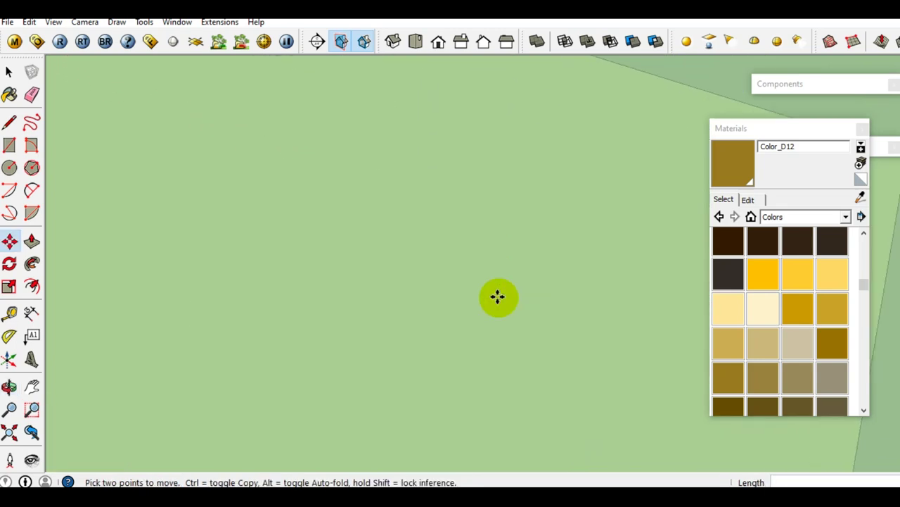
pyautogui.scroll(-2, 496, 296)
pyautogui.scroll(1, 486, 292)
pyautogui.scroll(2, 483, 291)
pyautogui.scroll(2, 482, 294)
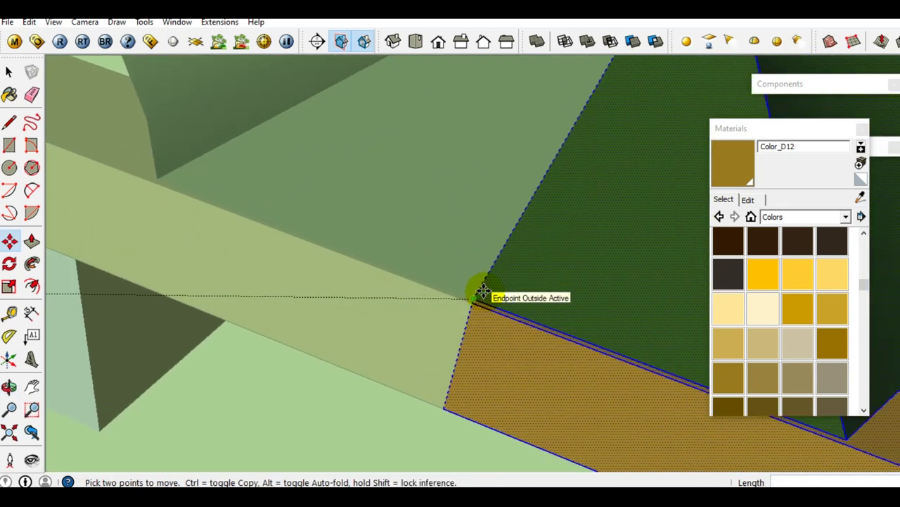
pyautogui.scroll(1, 483, 295)
pyautogui.scroll(1, 464, 299)
pyautogui.scroll(1, 458, 301)
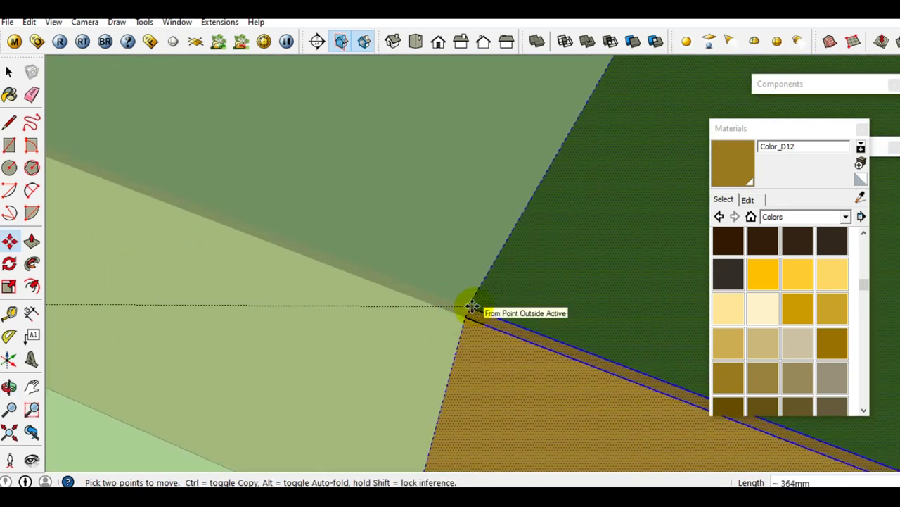
pyautogui.press('space')
pyautogui.moveTo(458, 345)
pyautogui.mouseDown(button='middle')
pyautogui.moveTo(497, 244)
pyautogui.moveTo(455, 338)
pyautogui.moveTo(431, 241)
pyautogui.moveTo(422, 241)
pyautogui.moveTo(560, 220)
pyautogui.mouseUp(button='middle')
pyautogui.moveTo(378, 321)
pyautogui.mouseDown(button='middle')
pyautogui.moveTo(472, 275)
pyautogui.moveTo(392, 255)
pyautogui.moveTo(422, 227)
pyautogui.moveTo(439, 131)
pyautogui.moveTo(307, 313)
pyautogui.moveTo(415, 247)
pyautogui.moveTo(322, 303)
pyautogui.moveTo(408, 284)
pyautogui.moveTo(221, 255)
pyautogui.moveTo(426, 225)
pyautogui.moveTo(404, 309)
pyautogui.moveTo(446, 273)
pyautogui.moveTo(458, 242)
pyautogui.moveTo(467, 254)
pyautogui.moveTo(499, 240)
pyautogui.mouseUp(button='middle')
pyautogui.scroll(2, 404, 311)
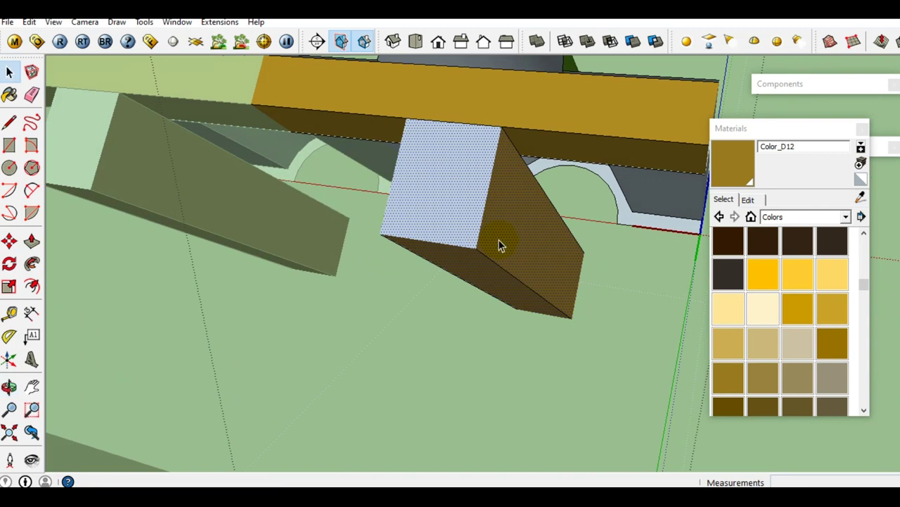
# Delete the box and the brown beam beneath the half-round tile
pyautogui.moveTo(499, 244); pyautogui.dragTo(499, 251, button='middle')
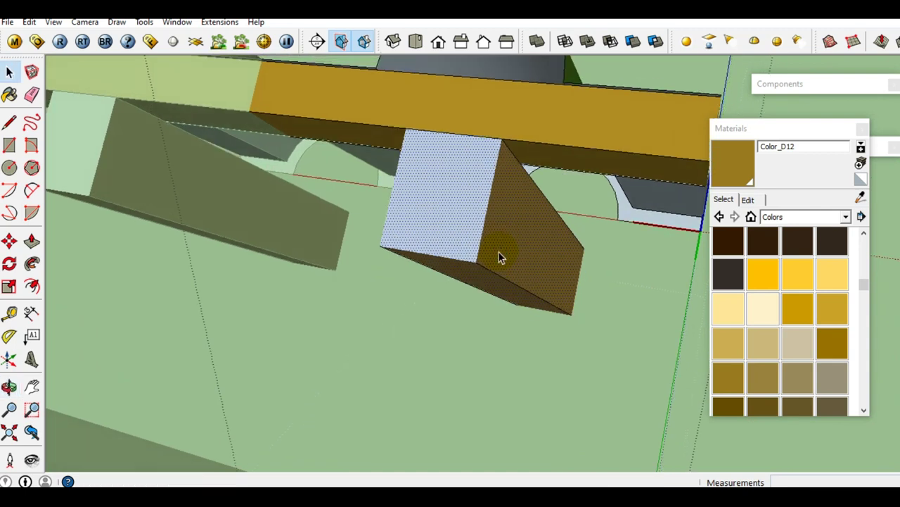
pyautogui.moveTo(499, 254)
pyautogui.mouseDown(button='middle')
pyautogui.moveTo(263, 246)
pyautogui.moveTo(211, 180)
pyautogui.mouseUp(button='middle')
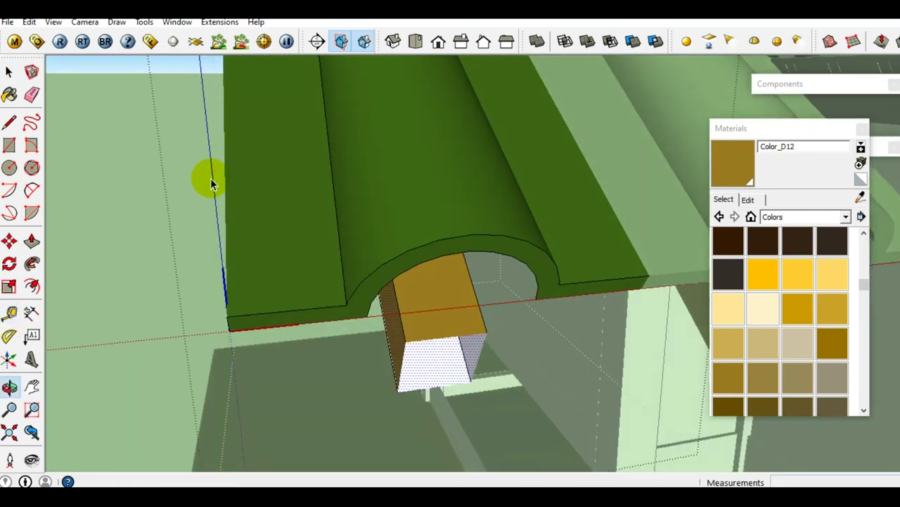
pyautogui.press('Delete')
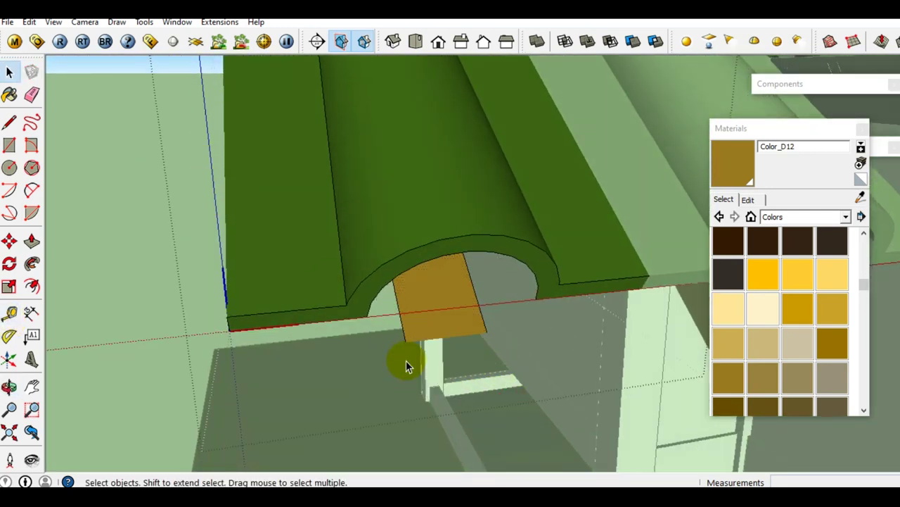
pyautogui.press('Delete')
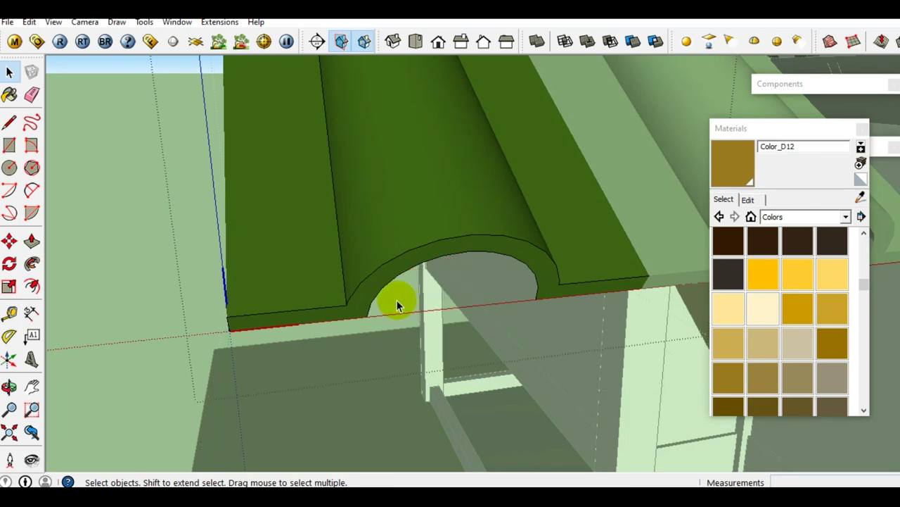
# Erase the stray diagonal edge on the beam's underside so its faces merge
pyautogui.moveTo(379, 229)
pyautogui.mouseDown(button='middle')
pyautogui.moveTo(617, 227)
pyautogui.moveTo(764, 255)
pyautogui.mouseUp(button='middle')
pyautogui.moveTo(764, 255); pyautogui.dragTo(635, 134)
pyautogui.press('space')
pyautogui.moveTo(635, 135)
pyautogui.mouseDown(button='middle')
pyautogui.moveTo(579, 149)
pyautogui.moveTo(531, 147)
pyautogui.moveTo(552, 133)
pyautogui.mouseUp(button='middle')
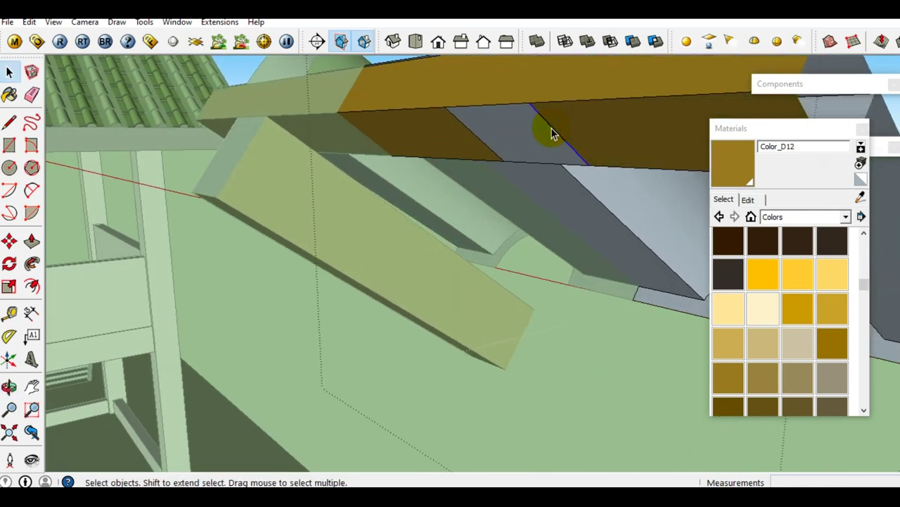
pyautogui.moveTo(555, 127); pyautogui.dragTo(565, 131)
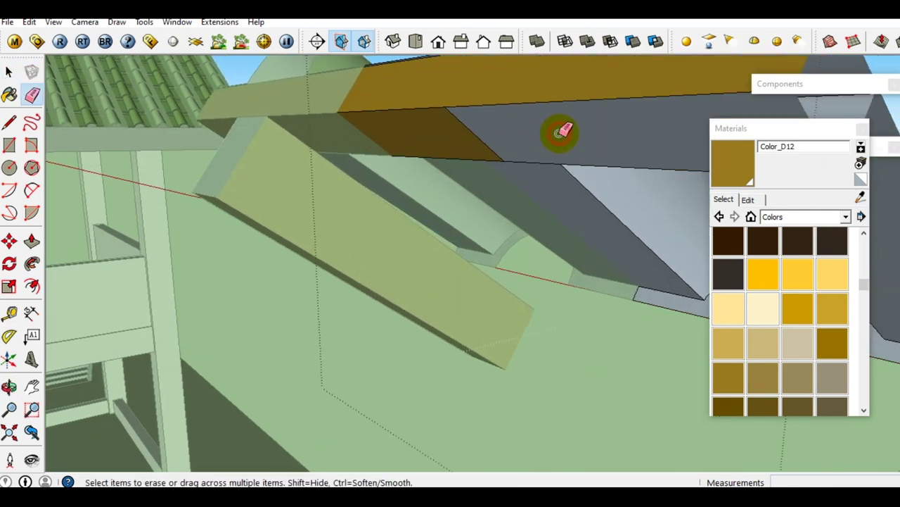
pyautogui.click(486, 140)
pyautogui.moveTo(554, 147)
pyautogui.mouseDown(button='middle')
pyautogui.moveTo(527, 195)
pyautogui.moveTo(308, 256)
pyautogui.moveTo(321, 261)
pyautogui.moveTo(136, 246)
pyautogui.moveTo(542, 291)
pyautogui.mouseUp(button='middle')
pyautogui.click(754, 143)
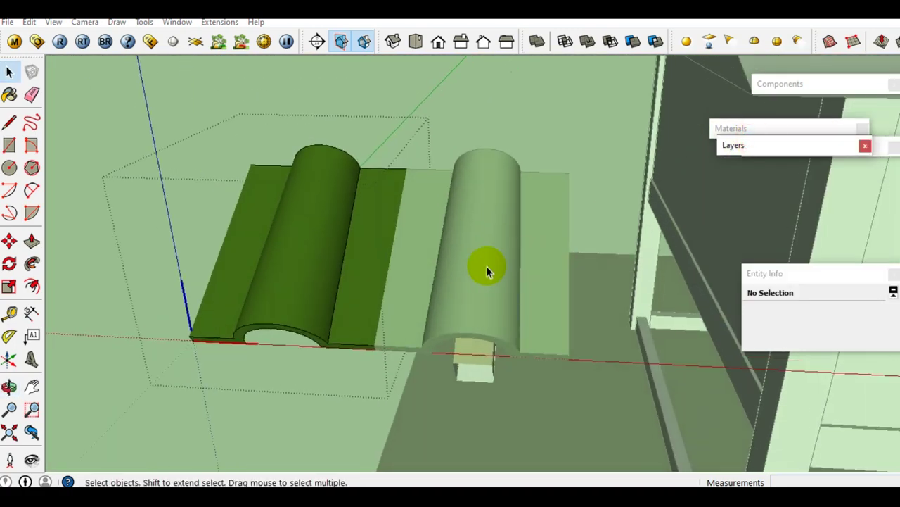
# Hide the 'detail genteng' layer and inspect the gridded roof framing up close
pyautogui.scroll(3, 514, 260)
pyautogui.moveTo(441, 278); pyautogui.dragTo(749, 321, button='middle')
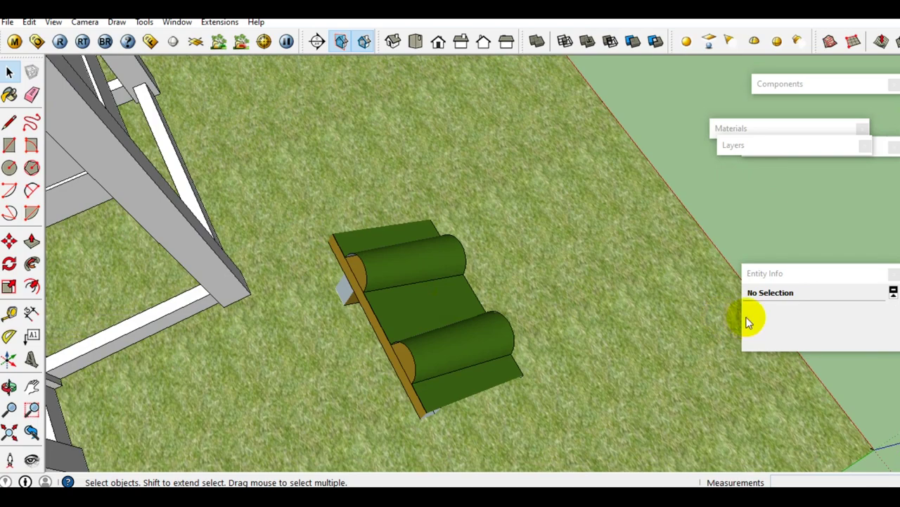
pyautogui.click(798, 148)
pyautogui.click(829, 203)
pyautogui.scroll(-1, 383, 296)
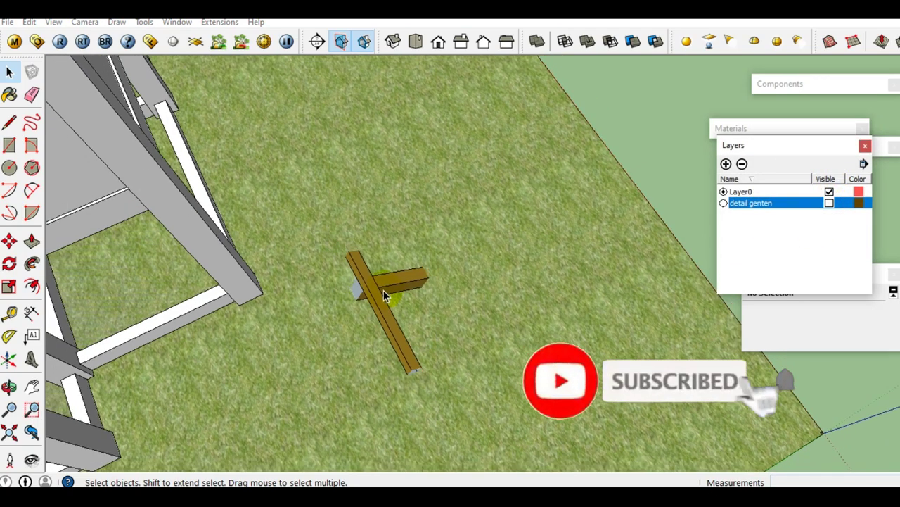
pyautogui.scroll(-2, 383, 295)
pyautogui.moveTo(271, 275)
pyautogui.mouseDown(button='middle')
pyautogui.moveTo(518, 298)
pyautogui.moveTo(221, 247)
pyautogui.moveTo(596, 237)
pyautogui.moveTo(387, 307)
pyautogui.moveTo(426, 236)
pyautogui.moveTo(400, 227)
pyautogui.mouseUp(button='middle')
pyautogui.scroll(2, 418, 235)
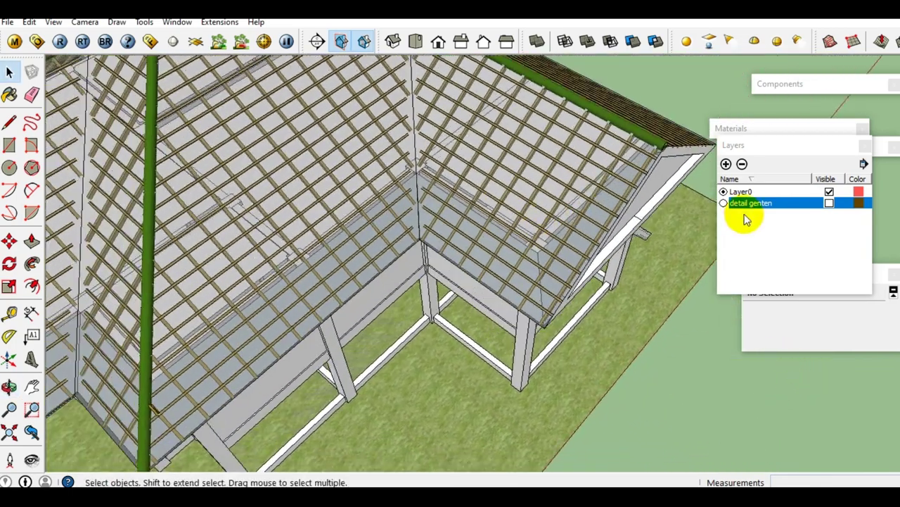
# Turn the 'detail genteng' layer back on and select the tile strip along the hip
pyautogui.click(830, 203)
pyautogui.moveTo(345, 298)
pyautogui.mouseDown(button='middle')
pyautogui.moveTo(412, 336)
pyautogui.moveTo(268, 309)
pyautogui.moveTo(301, 322)
pyautogui.moveTo(450, 255)
pyautogui.mouseUp(button='middle')
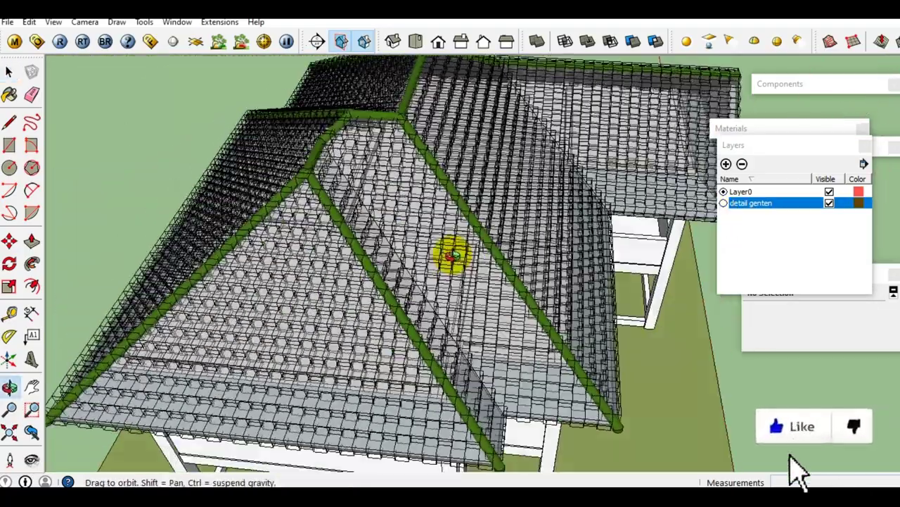
pyautogui.scroll(3, 252, 311)
pyautogui.scroll(2, 242, 311)
pyautogui.moveTo(242, 310)
pyautogui.mouseDown(button='middle')
pyautogui.moveTo(458, 342)
pyautogui.moveTo(727, 360)
pyautogui.moveTo(469, 356)
pyautogui.moveTo(529, 308)
pyautogui.mouseUp(button='middle')
pyautogui.scroll(-3, 370, 255)
pyautogui.moveTo(370, 256)
pyautogui.mouseDown(button='middle')
pyautogui.moveTo(331, 251)
pyautogui.moveTo(372, 257)
pyautogui.moveTo(370, 275)
pyautogui.mouseUp(button='middle')
pyautogui.scroll(-2, 354, 257)
pyautogui.click(394, 278)
pyautogui.scroll(2, 394, 278)
# Hide the selected hip tile strip, leaving a bare grey gap under the green cap pipe
pyautogui.rightClick(425, 260)
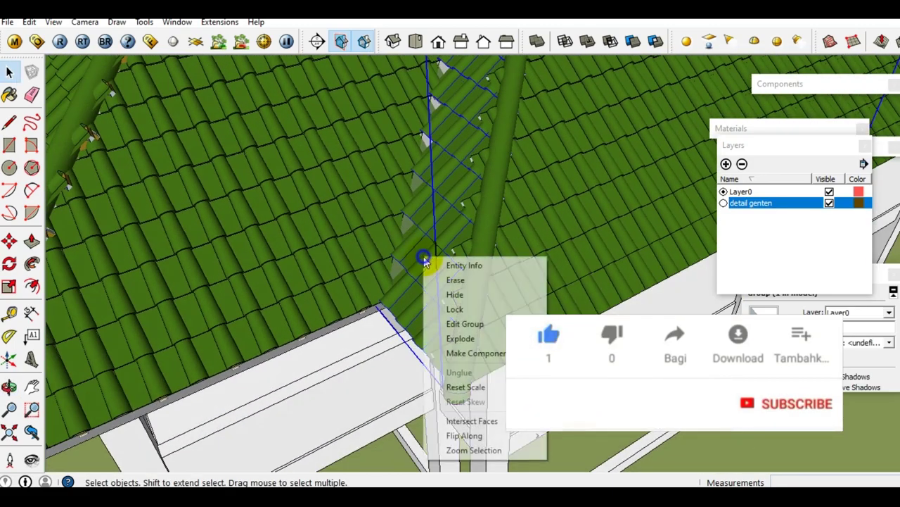
pyautogui.click(454, 296)
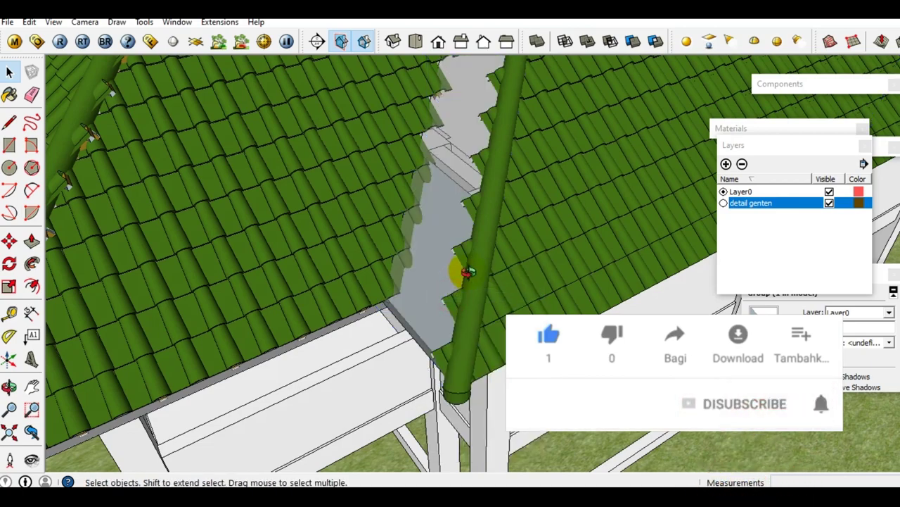
pyautogui.scroll(1, 464, 294)
pyautogui.scroll(2, 458, 278)
pyautogui.scroll(2, 461, 285)
pyautogui.moveTo(461, 285)
pyautogui.mouseDown(button='middle')
pyautogui.moveTo(475, 215)
pyautogui.moveTo(484, 214)
pyautogui.moveTo(508, 277)
pyautogui.moveTo(536, 274)
pyautogui.moveTo(481, 277)
pyautogui.moveTo(439, 388)
pyautogui.moveTo(442, 359)
pyautogui.moveTo(474, 352)
pyautogui.moveTo(437, 311)
pyautogui.moveTo(402, 422)
pyautogui.moveTo(418, 294)
pyautogui.moveTo(430, 300)
pyautogui.moveTo(422, 233)
pyautogui.moveTo(430, 309)
pyautogui.moveTo(436, 285)
pyautogui.moveTo(366, 321)
pyautogui.moveTo(432, 342)
pyautogui.mouseUp(button='middle')
pyautogui.scroll(3, 418, 278)
pyautogui.scroll(2, 418, 275)
pyautogui.click(418, 261)
# Inside the roof group, window-select the small tile pieces along the hip cap
pyautogui.doubleClick(434, 279)
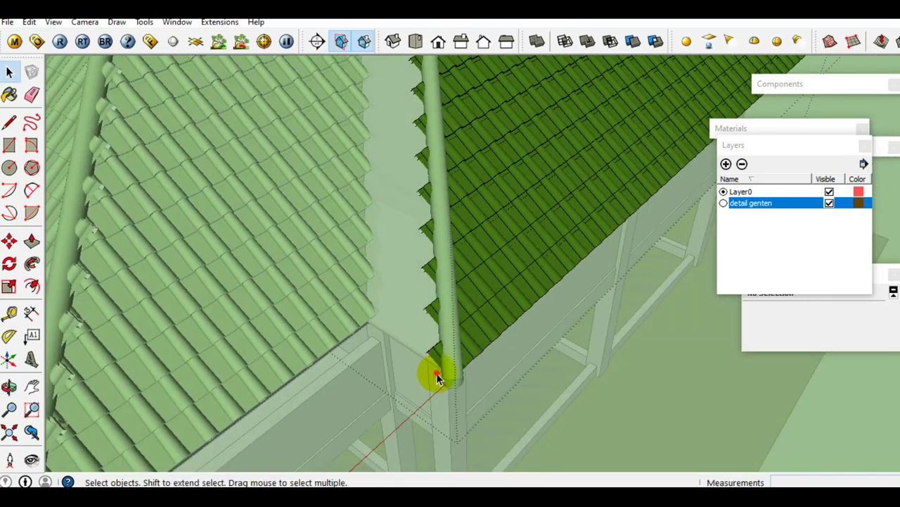
pyautogui.moveTo(354, 203); pyautogui.dragTo(464, 387)
pyautogui.moveTo(438, 271)
pyautogui.mouseDown(button='middle')
pyautogui.moveTo(458, 282)
pyautogui.moveTo(418, 273)
pyautogui.moveTo(413, 360)
pyautogui.moveTo(450, 341)
pyautogui.moveTo(434, 343)
pyautogui.mouseUp(button='middle')
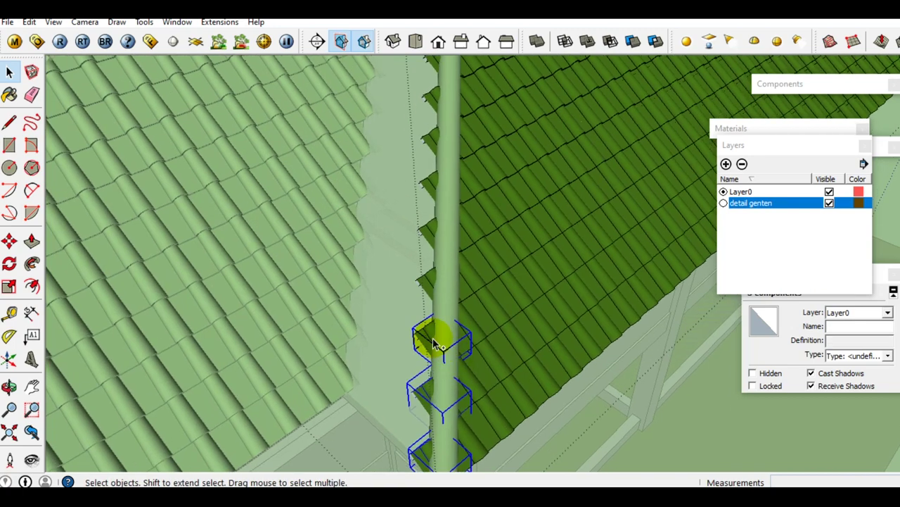
pyautogui.moveTo(456, 245)
pyautogui.mouseDown(button='middle')
pyautogui.moveTo(467, 368)
pyautogui.moveTo(426, 275)
pyautogui.mouseUp(button='middle')
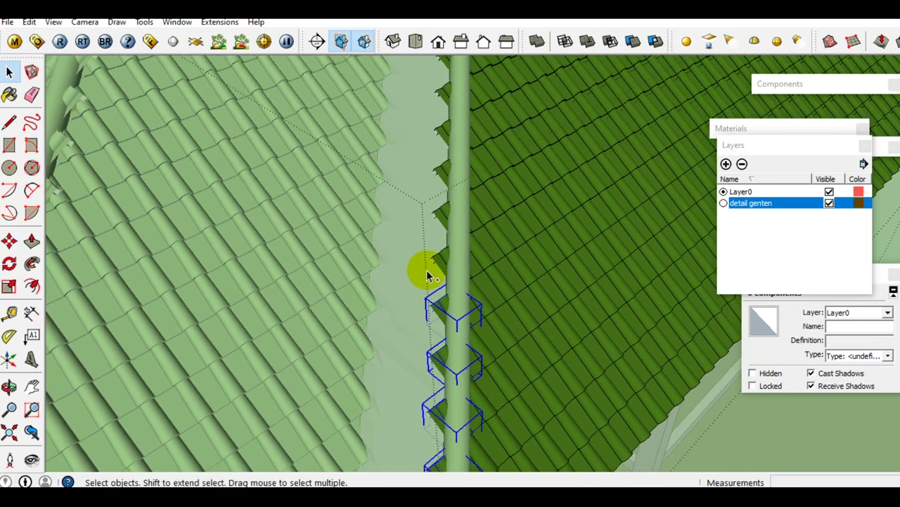
pyautogui.moveTo(471, 211)
pyautogui.mouseDown(button='middle')
pyautogui.moveTo(472, 361)
pyautogui.moveTo(454, 296)
pyautogui.mouseUp(button='middle')
pyautogui.moveTo(396, 137)
pyautogui.mouseDown(button='middle')
pyautogui.moveTo(498, 288)
pyautogui.moveTo(498, 378)
pyautogui.moveTo(465, 276)
pyautogui.mouseUp(button='middle')
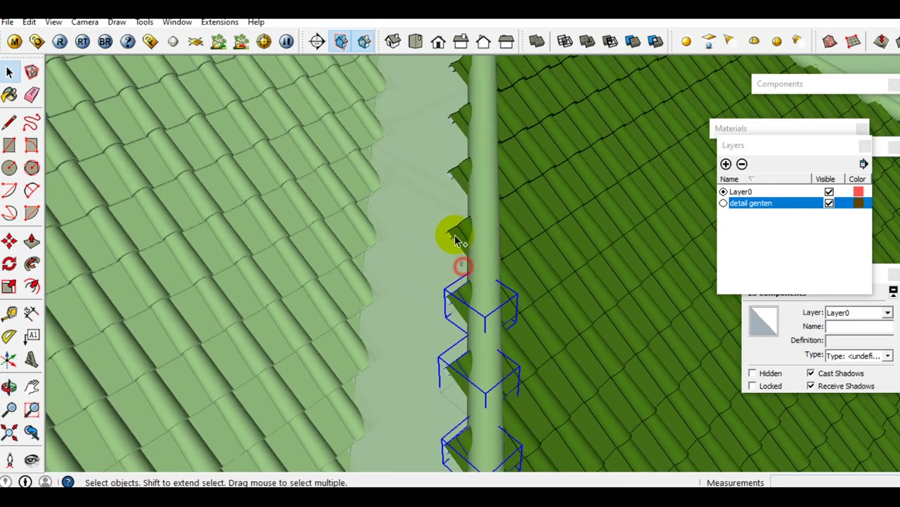
pyautogui.moveTo(447, 138)
pyautogui.mouseDown(button='middle')
pyautogui.moveTo(486, 268)
pyautogui.moveTo(472, 322)
pyautogui.moveTo(478, 345)
pyautogui.mouseUp(button='middle')
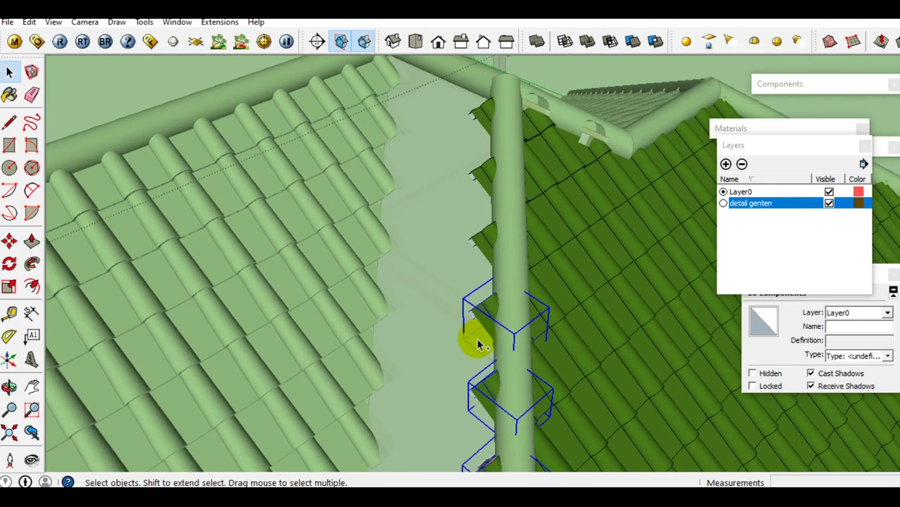
pyautogui.moveTo(436, 106)
pyautogui.mouseDown(button='middle')
pyautogui.moveTo(477, 252)
pyautogui.moveTo(466, 165)
pyautogui.moveTo(442, 166)
pyautogui.mouseUp(button='middle')
# Make the selected hip tile pieces unique and open the lowest one for editing
pyautogui.rightClick(444, 164)
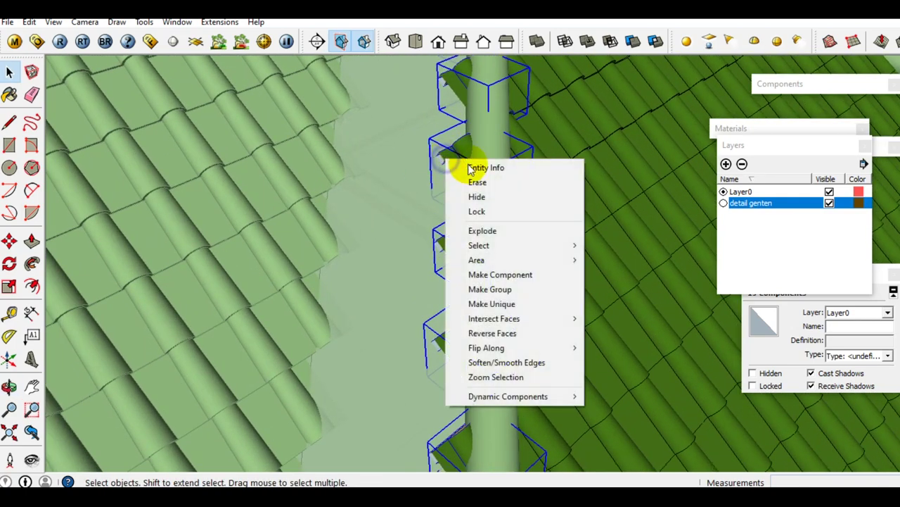
pyautogui.click(499, 308)
pyautogui.moveTo(441, 190)
pyautogui.mouseDown(button='middle')
pyautogui.moveTo(474, 316)
pyautogui.moveTo(458, 165)
pyautogui.moveTo(460, 358)
pyautogui.moveTo(438, 57)
pyautogui.mouseUp(button='middle')
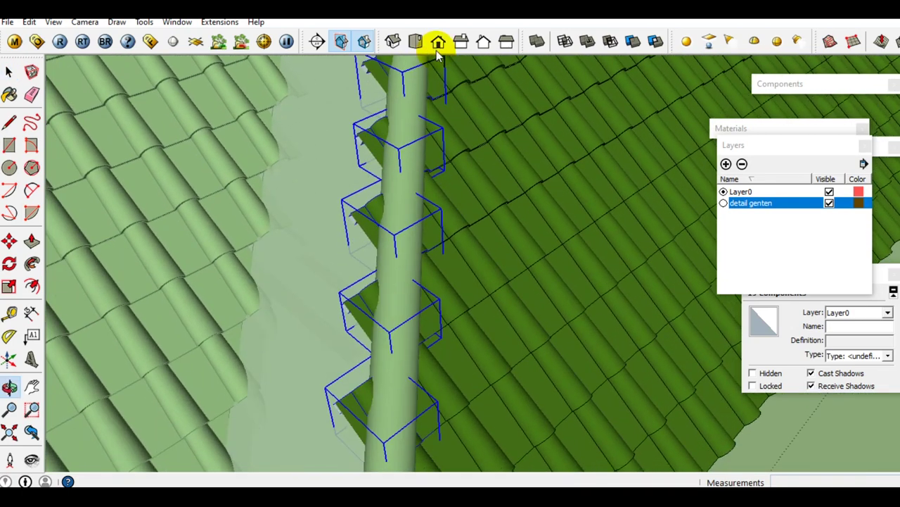
pyautogui.scroll(-3, 444, 235)
pyautogui.moveTo(445, 235)
pyautogui.mouseDown(button='middle')
pyautogui.moveTo(418, 136)
pyautogui.moveTo(412, 194)
pyautogui.mouseUp(button='middle')
pyautogui.scroll(3, 390, 247)
pyautogui.scroll(1, 384, 255)
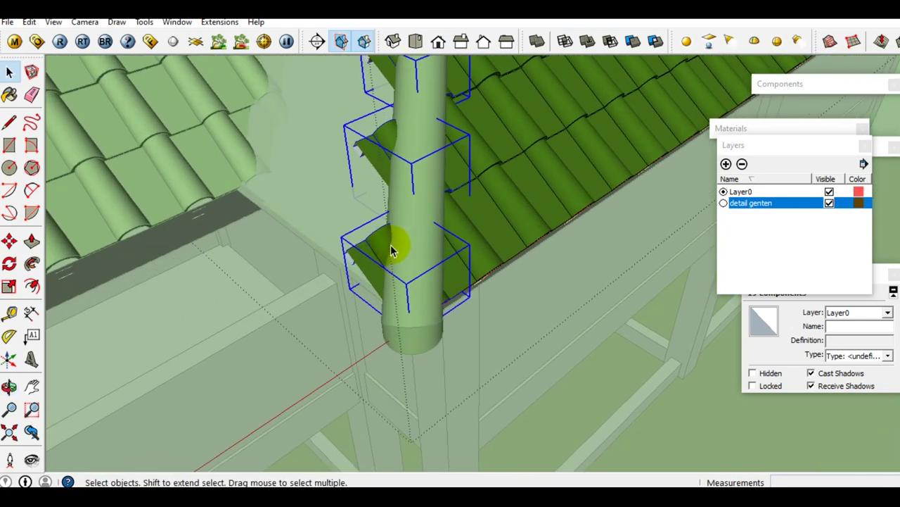
pyautogui.doubleClick(376, 254)
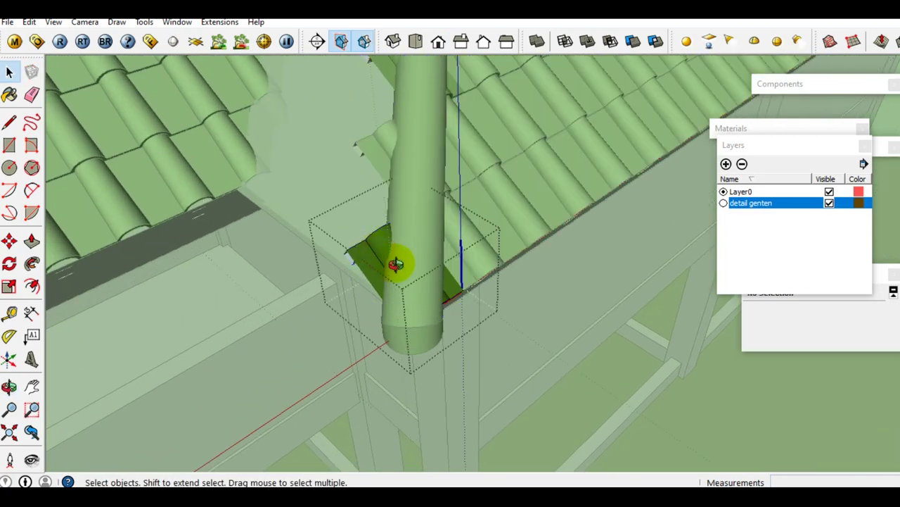
# Intersect the green tile piece with the hip cap
pyautogui.scroll(1, 405, 292)
pyautogui.click(373, 246)
pyautogui.scroll(2, 374, 246)
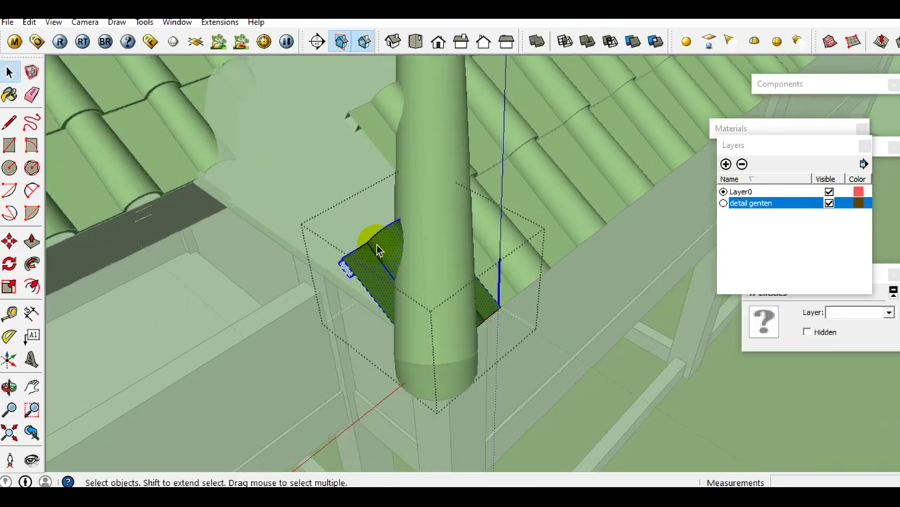
pyautogui.rightClick(375, 248)
pyautogui.moveTo(426, 378)
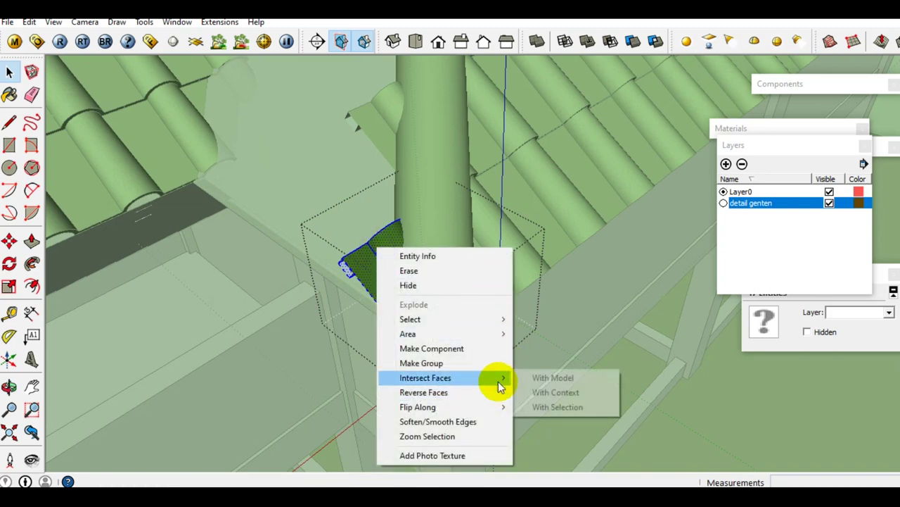
pyautogui.click(552, 378)
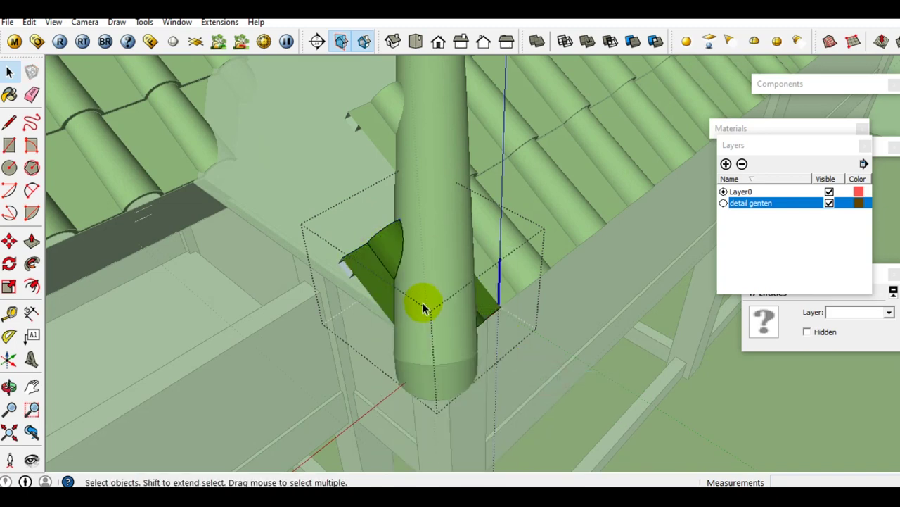
# Select all of the green wedge-shaped tile geometry and make it a group
pyautogui.scroll(2, 424, 302)
pyautogui.moveTo(424, 301)
pyautogui.mouseDown(button='middle')
pyautogui.moveTo(458, 342)
pyautogui.moveTo(458, 322)
pyautogui.mouseUp(button='middle')
pyautogui.scroll(2, 449, 325)
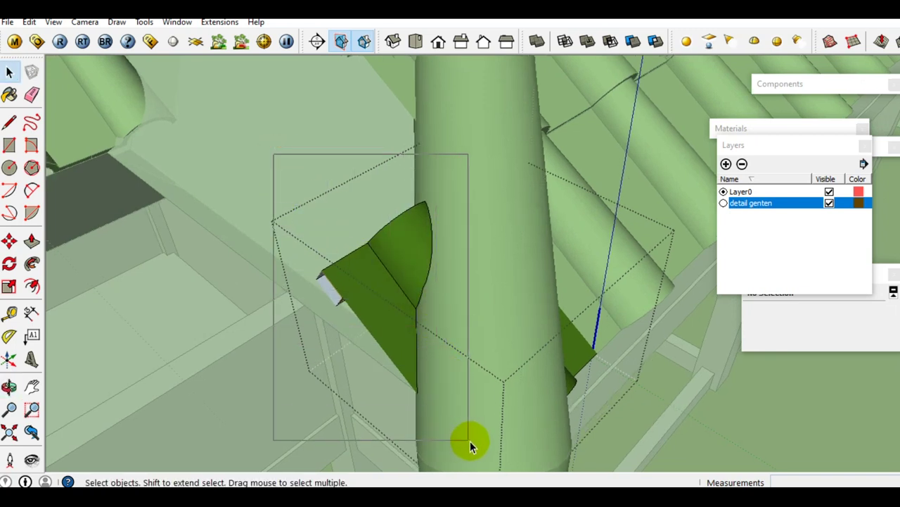
pyautogui.moveTo(465, 439); pyautogui.dragTo(470, 440)
pyautogui.moveTo(391, 274)
pyautogui.mouseDown(button='middle')
pyautogui.moveTo(392, 260)
pyautogui.moveTo(433, 288)
pyautogui.mouseUp(button='middle')
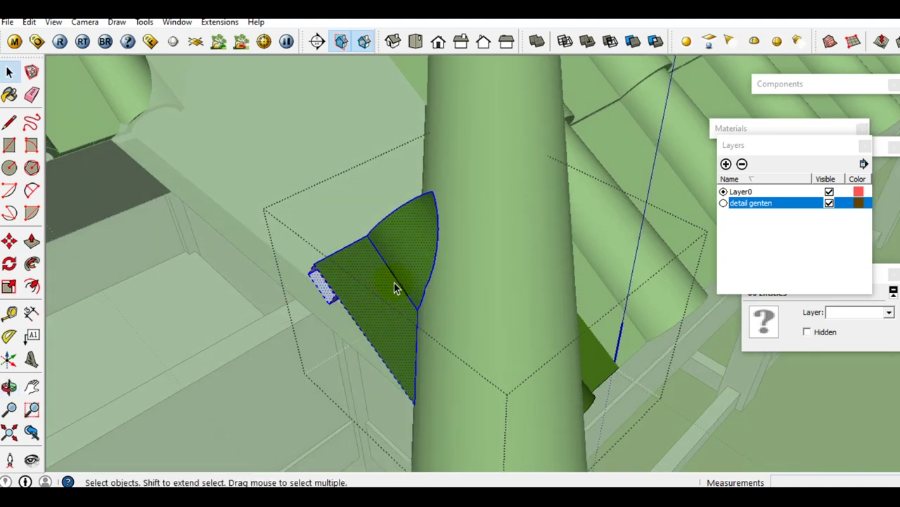
pyautogui.moveTo(392, 246); pyautogui.dragTo(394, 261, button='middle')
pyautogui.rightClick(397, 253)
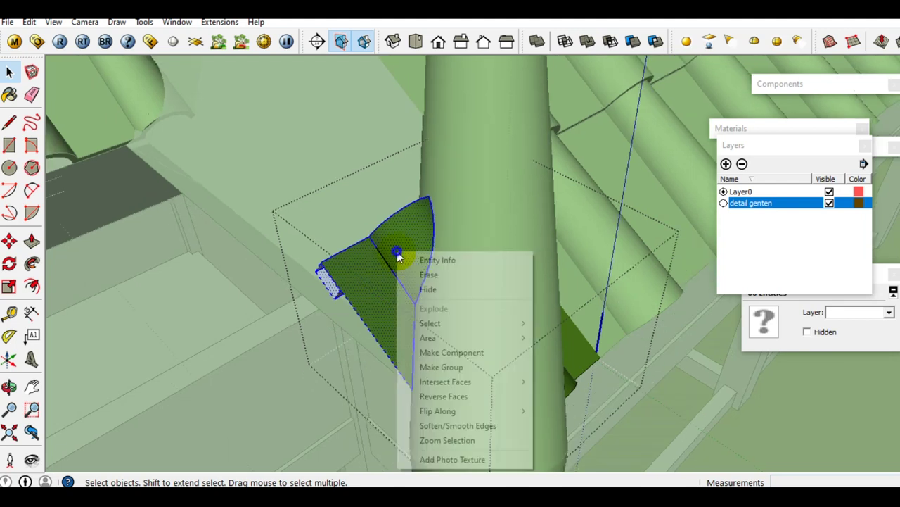
pyautogui.click(456, 367)
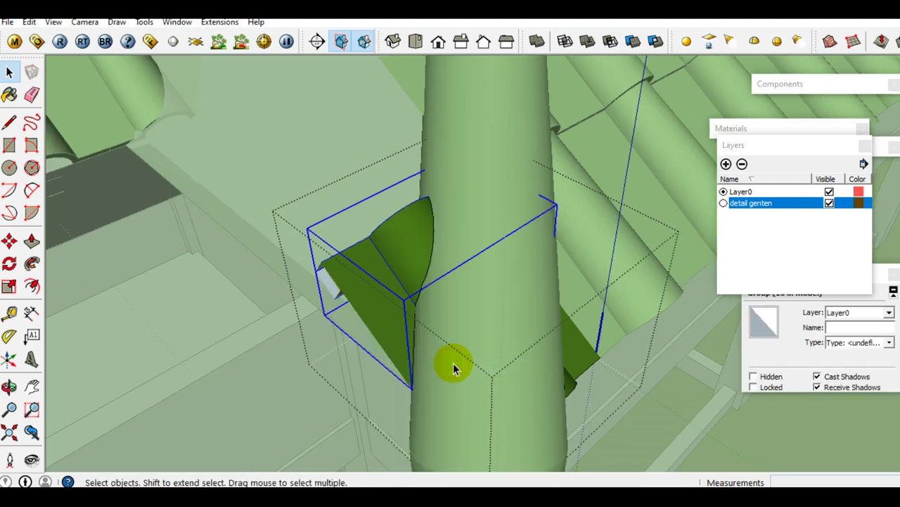
# Erase the leftover edges of the stray tile piece around the hip cap pipe
pyautogui.moveTo(445, 307)
pyautogui.mouseDown(button='middle')
pyautogui.moveTo(542, 291)
pyautogui.moveTo(498, 320)
pyautogui.moveTo(465, 272)
pyautogui.moveTo(466, 281)
pyautogui.moveTo(488, 277)
pyautogui.moveTo(429, 306)
pyautogui.mouseUp(button='middle')
pyautogui.press('e')
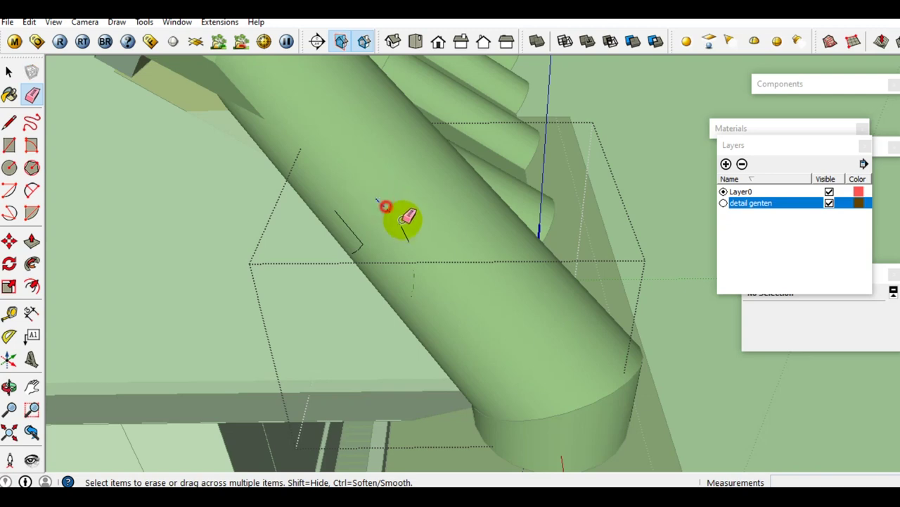
pyautogui.moveTo(335, 206)
pyautogui.mouseDown(button='middle')
pyautogui.moveTo(352, 251)
pyautogui.moveTo(311, 281)
pyautogui.moveTo(422, 237)
pyautogui.moveTo(458, 238)
pyautogui.moveTo(433, 183)
pyautogui.mouseUp(button='middle')
pyautogui.press('space')
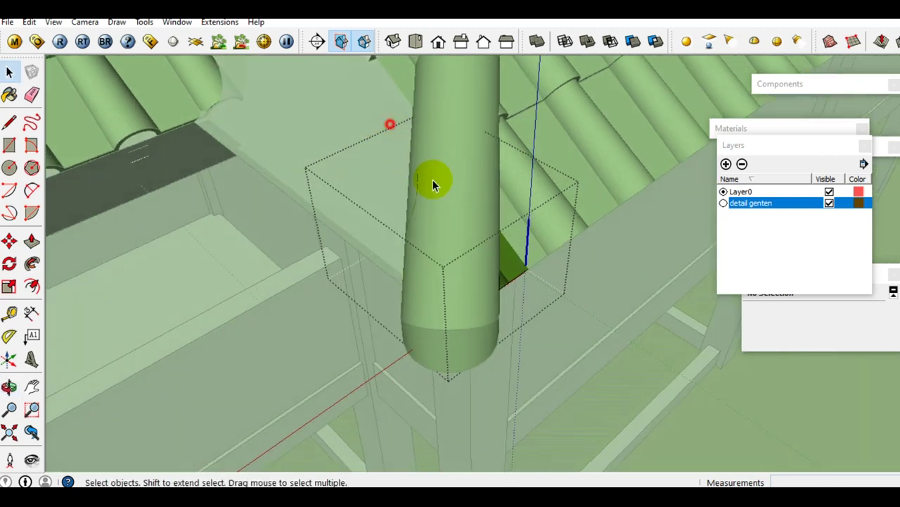
# Open the next hip tile component up beside the pipe for editing
pyautogui.moveTo(507, 247)
pyautogui.mouseDown(button='middle')
pyautogui.moveTo(361, 225)
pyautogui.moveTo(539, 298)
pyautogui.moveTo(431, 266)
pyautogui.mouseUp(button='middle')
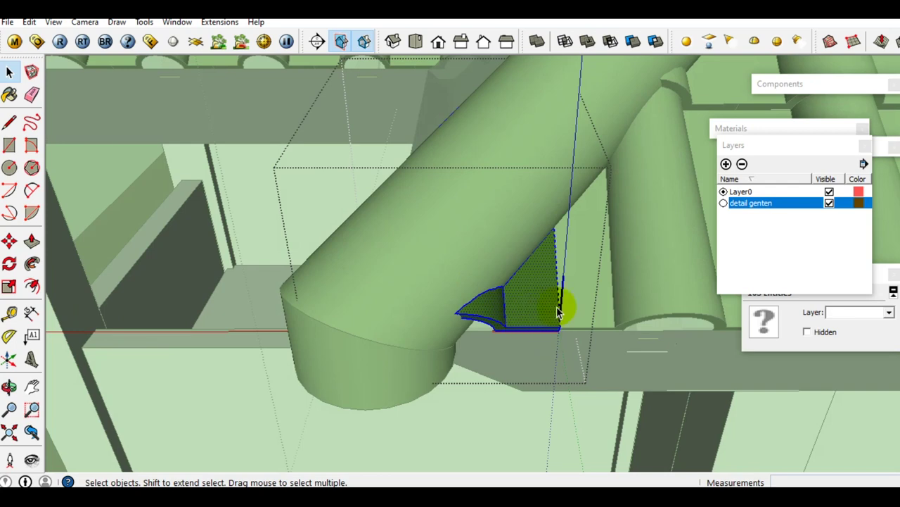
pyautogui.moveTo(533, 302)
pyautogui.mouseDown(button='middle')
pyautogui.moveTo(563, 321)
pyautogui.moveTo(540, 331)
pyautogui.moveTo(527, 281)
pyautogui.moveTo(608, 342)
pyautogui.moveTo(572, 316)
pyautogui.moveTo(533, 227)
pyautogui.mouseUp(button='middle')
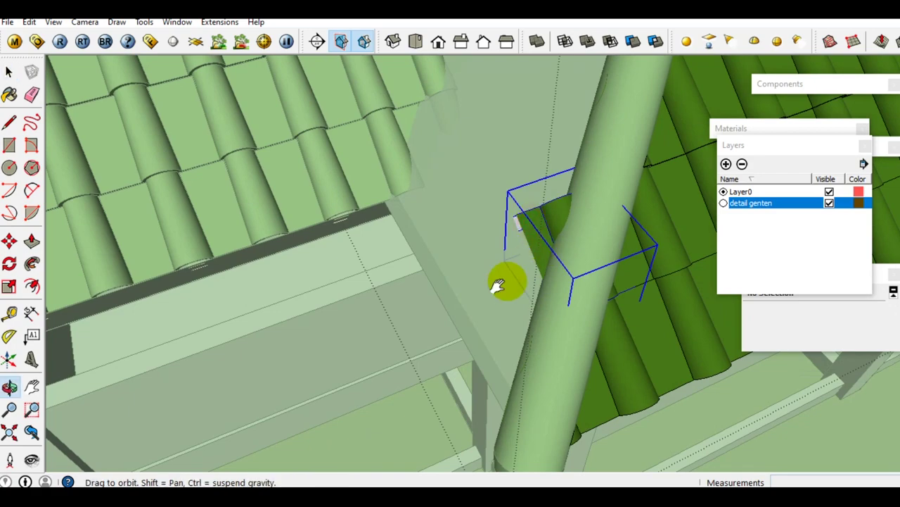
pyautogui.scroll(-5, 529, 259)
pyautogui.scroll(-3, 472, 311)
pyautogui.keyDown('shift'); pyautogui.moveTo(478, 287); pyautogui.dragTo(416, 396, button='middle'); pyautogui.keyUp('shift')
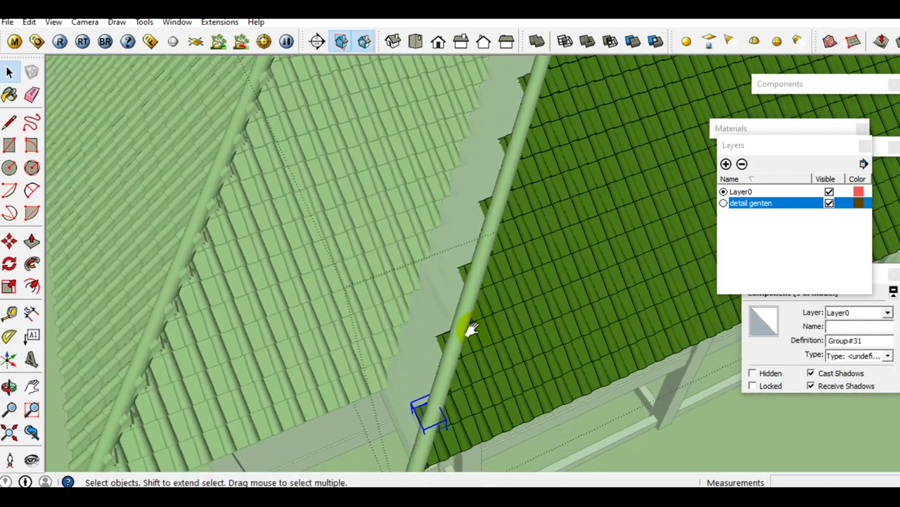
pyautogui.scroll(2, 506, 217)
pyautogui.scroll(2, 456, 288)
pyautogui.scroll(2, 456, 272)
pyautogui.scroll(2, 469, 262)
pyautogui.moveTo(470, 260)
pyautogui.mouseDown(button='middle')
pyautogui.moveTo(450, 322)
pyautogui.moveTo(432, 277)
pyautogui.mouseUp(button='middle')
pyautogui.scroll(2, 449, 307)
pyautogui.doubleClick(450, 321)
pyautogui.moveTo(530, 340)
pyautogui.mouseDown(button='middle')
pyautogui.moveTo(488, 305)
pyautogui.moveTo(366, 247)
pyautogui.mouseUp(button='middle')
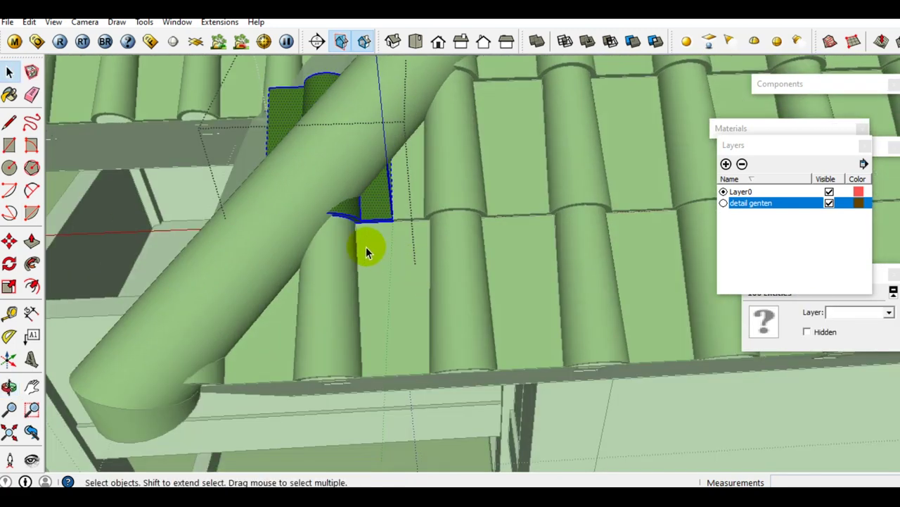
# Cut the hip-end tile piece out of the tile component and paste it into the model
pyautogui.press('Delete')
pyautogui.hotkey('ctrl', 'v')
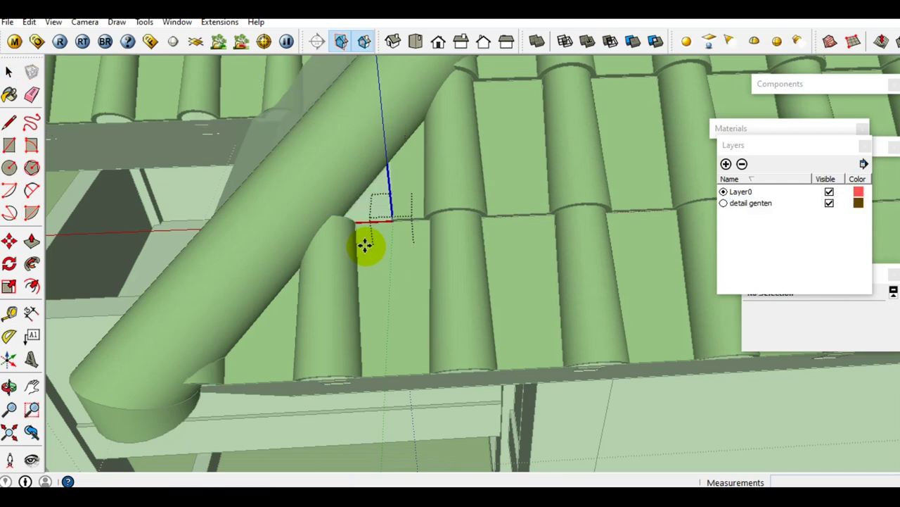
pyautogui.click(216, 246)
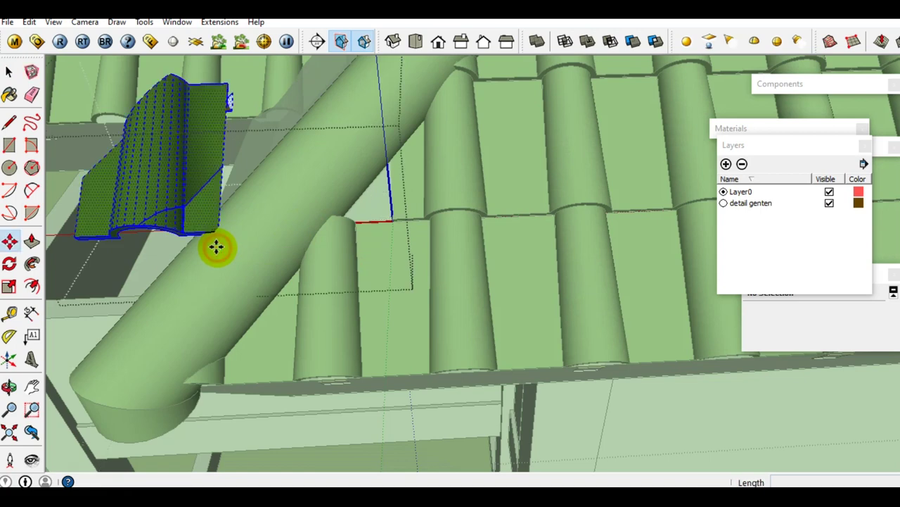
pyautogui.moveTo(213, 239)
pyautogui.mouseDown(button='middle')
pyautogui.moveTo(260, 242)
pyautogui.moveTo(268, 264)
pyautogui.moveTo(187, 255)
pyautogui.moveTo(260, 240)
pyautogui.mouseUp(button='middle')
# Move the pasted tile piece back, snapping its corner onto the matching roof corner
pyautogui.click(272, 270)
pyautogui.scroll(1, 261, 238)
pyautogui.scroll(1, 264, 237)
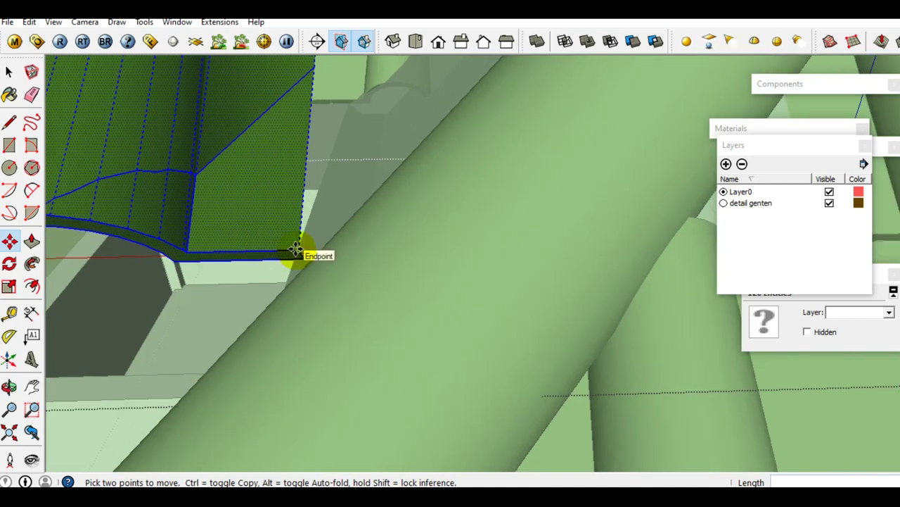
pyautogui.scroll(1, 295, 247)
pyautogui.moveTo(296, 245); pyautogui.dragTo(261, 235, button='middle')
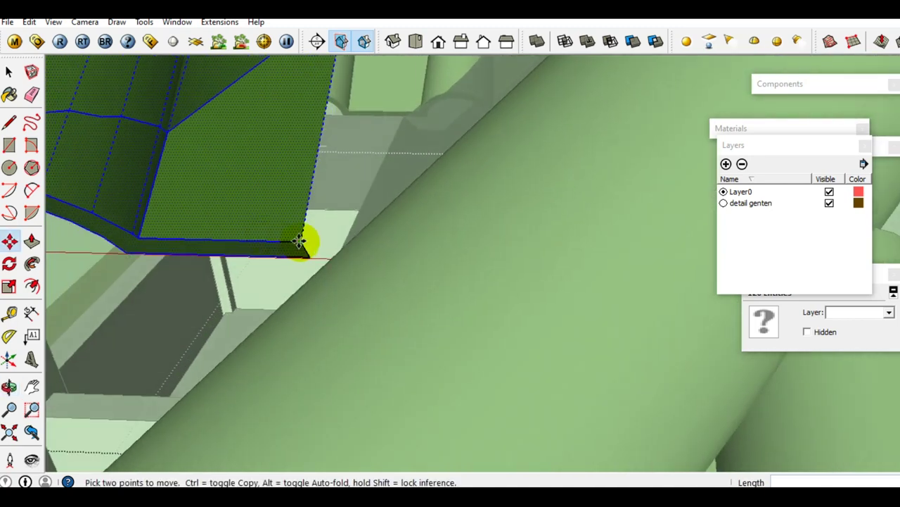
pyautogui.moveTo(251, 281)
pyautogui.mouseDown(button='middle')
pyautogui.moveTo(237, 287)
pyautogui.moveTo(589, 287)
pyautogui.mouseUp(button='middle')
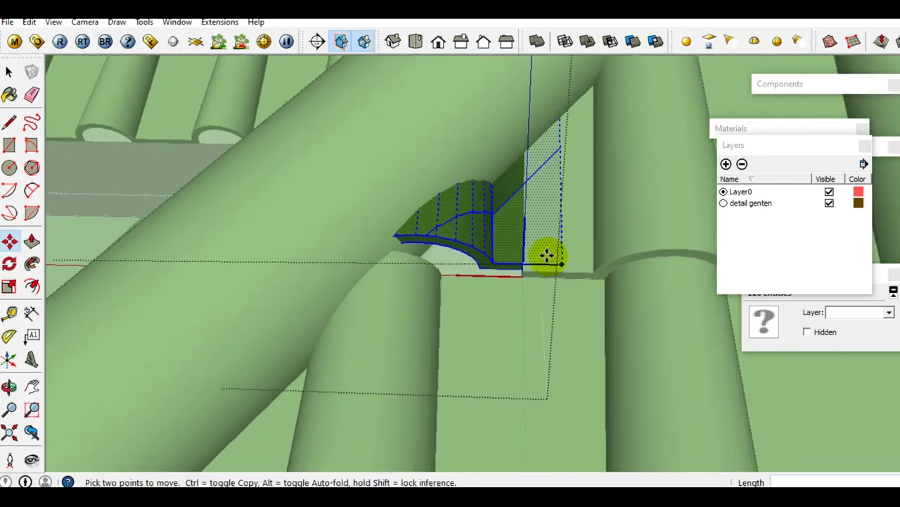
pyautogui.scroll(2, 548, 254)
pyautogui.scroll(1, 528, 257)
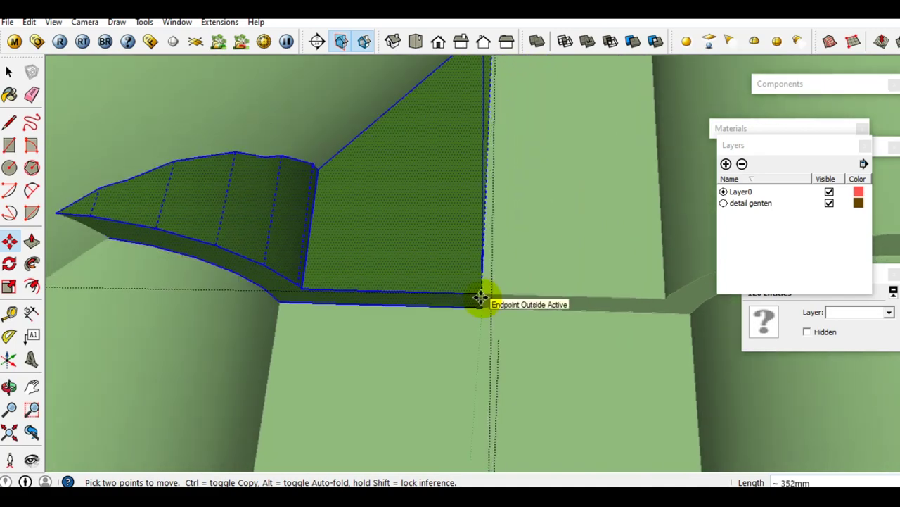
pyautogui.click(489, 275)
pyautogui.press('space')
pyautogui.scroll(-3, 514, 249)
pyautogui.scroll(-2, 478, 288)
pyautogui.scroll(3, 428, 294)
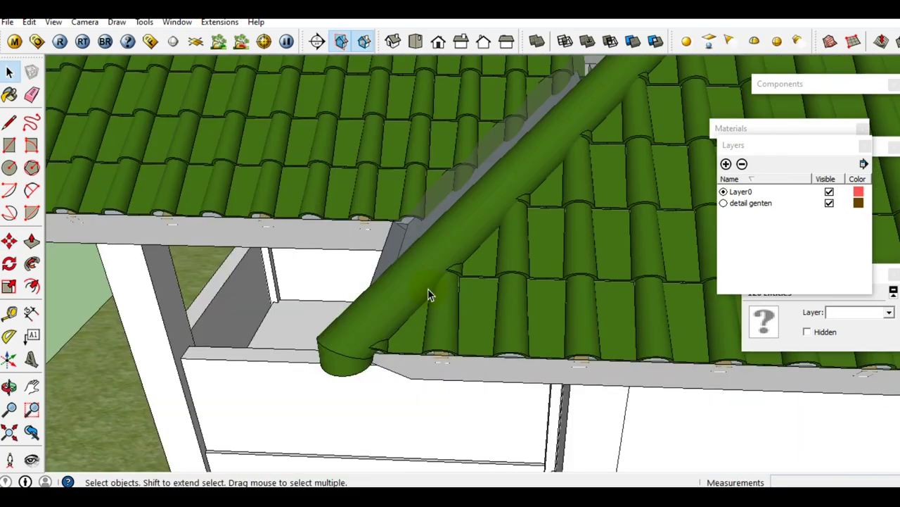
pyautogui.moveTo(429, 294); pyautogui.dragTo(568, 251, button='middle')
# Orbit and zoom around the hip roof to inspect the tiles and roof framing
pyautogui.moveTo(637, 172)
pyautogui.mouseDown(button='middle')
pyautogui.moveTo(568, 322)
pyautogui.moveTo(570, 278)
pyautogui.moveTo(553, 308)
pyautogui.moveTo(576, 251)
pyautogui.mouseUp(button='middle')
pyautogui.scroll(2, 550, 335)
pyautogui.moveTo(550, 335); pyautogui.dragTo(516, 336, button='middle')
pyautogui.scroll(1, 531, 336)
pyautogui.scroll(2, 531, 336)
pyautogui.scroll(-2, 532, 330)
pyautogui.moveTo(538, 295); pyautogui.dragTo(534, 309, button='middle')
pyautogui.scroll(-2, 575, 204)
pyautogui.moveTo(575, 203)
pyautogui.mouseDown(button='middle')
pyautogui.moveTo(470, 325)
pyautogui.moveTo(519, 368)
pyautogui.moveTo(471, 356)
pyautogui.moveTo(267, 355)
pyautogui.moveTo(227, 321)
pyautogui.moveTo(372, 358)
pyautogui.moveTo(255, 266)
pyautogui.moveTo(438, 288)
pyautogui.moveTo(373, 261)
pyautogui.moveTo(331, 257)
pyautogui.mouseUp(button='middle')
pyautogui.scroll(3, 470, 325)
pyautogui.scroll(1, 495, 362)
pyautogui.moveTo(400, 343)
pyautogui.mouseDown(button='middle')
pyautogui.moveTo(370, 286)
pyautogui.moveTo(291, 275)
pyautogui.moveTo(523, 342)
pyautogui.moveTo(520, 293)
pyautogui.moveTo(586, 298)
pyautogui.moveTo(616, 326)
pyautogui.moveTo(534, 343)
pyautogui.moveTo(508, 375)
pyautogui.moveTo(539, 322)
pyautogui.moveTo(544, 247)
pyautogui.moveTo(474, 256)
pyautogui.moveTo(559, 239)
pyautogui.moveTo(647, 299)
pyautogui.moveTo(491, 331)
pyautogui.moveTo(572, 321)
pyautogui.moveTo(575, 258)
pyautogui.mouseUp(button='middle')
pyautogui.scroll(3, 521, 293)
pyautogui.scroll(3, 553, 242)
# Open the hip tile group, select the row of tile components and make them unique
pyautogui.click(519, 357)
pyautogui.press('m')
pyautogui.press('space')
pyautogui.doubleClick(559, 240)
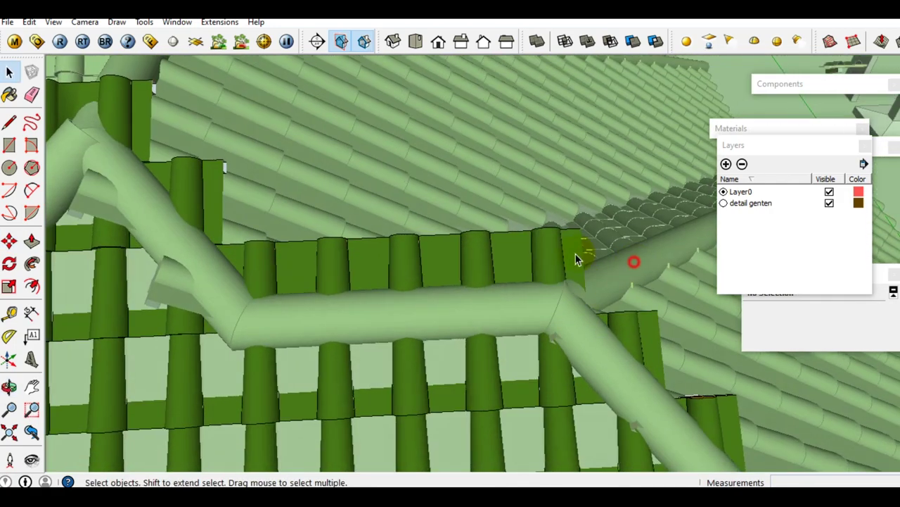
pyautogui.moveTo(235, 208); pyautogui.dragTo(237, 210)
pyautogui.rightClick(352, 266)
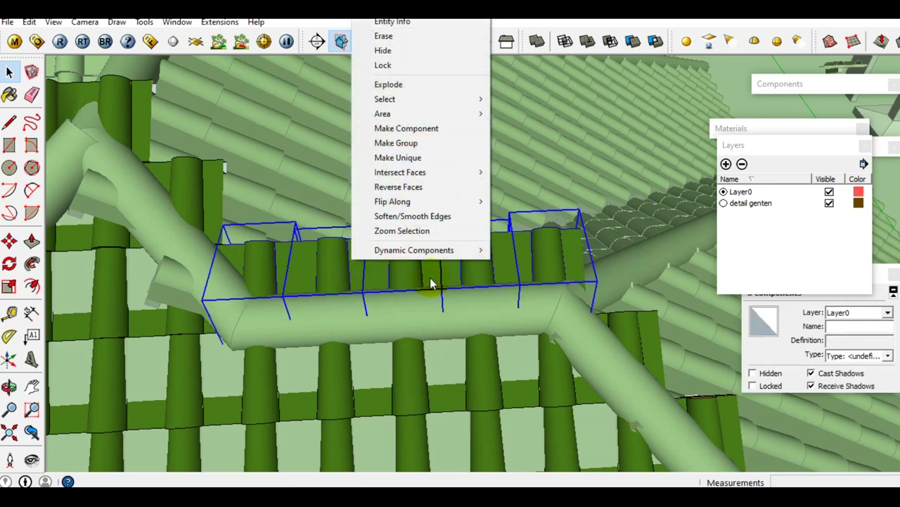
# Edit one tile component and select its tile, then return to a wide hip-roof view
pyautogui.doubleClick(404, 284)
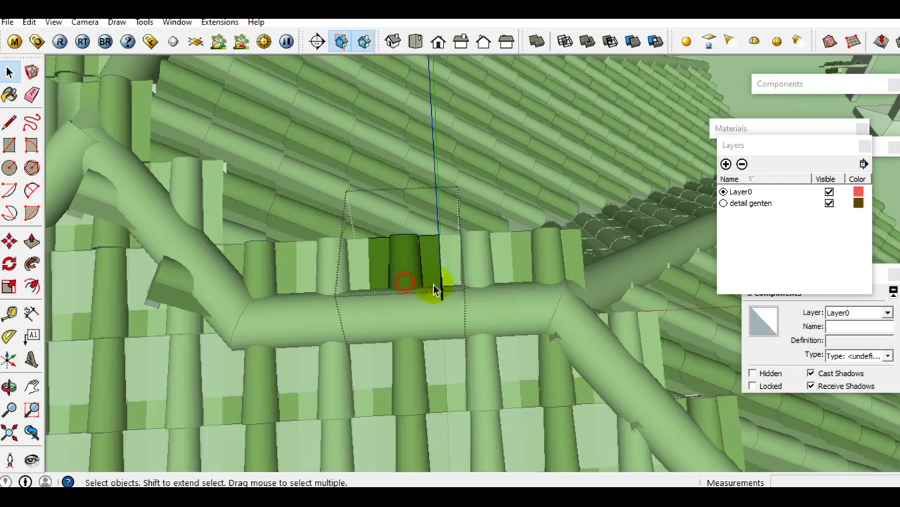
pyautogui.click(387, 257)
pyautogui.rightClick(386, 254)
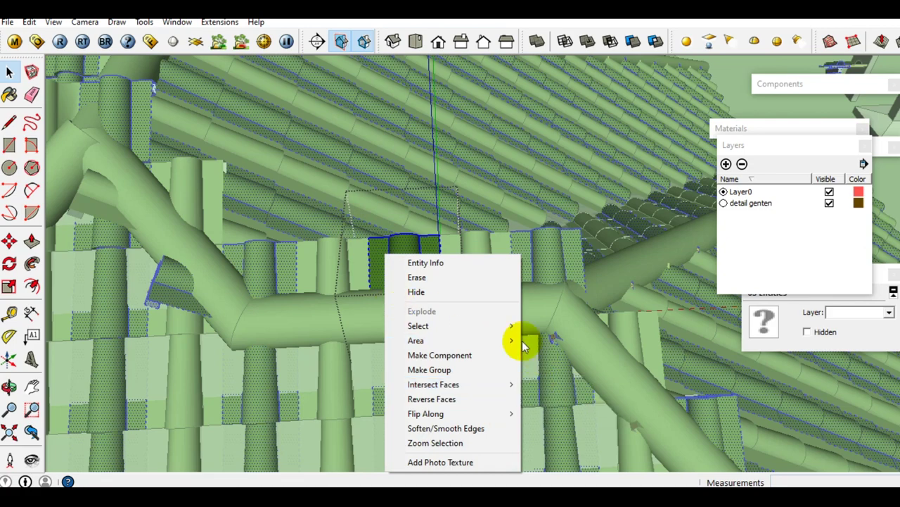
pyautogui.click(359, 296)
pyautogui.moveTo(412, 305); pyautogui.dragTo(418, 308, button='middle')
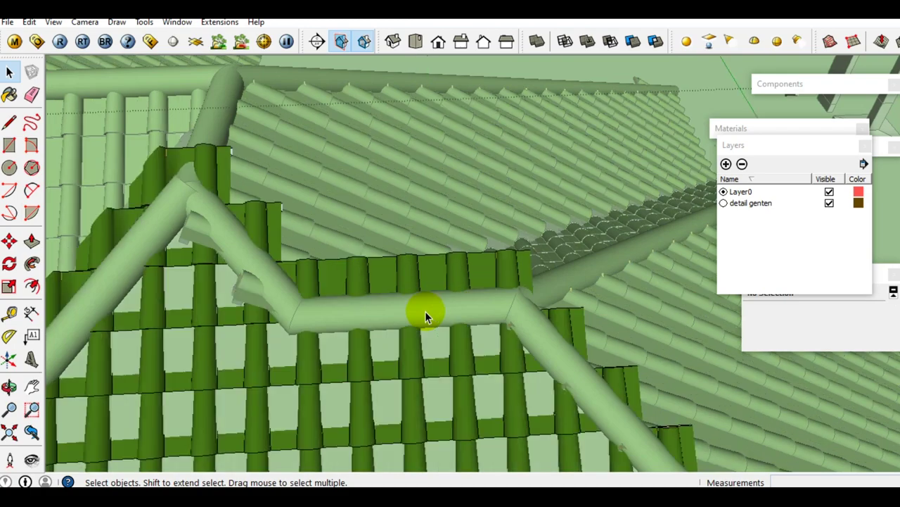
pyautogui.moveTo(425, 311)
pyautogui.mouseDown(button='middle')
pyautogui.moveTo(308, 327)
pyautogui.moveTo(389, 191)
pyautogui.moveTo(303, 113)
pyautogui.mouseUp(button='middle')
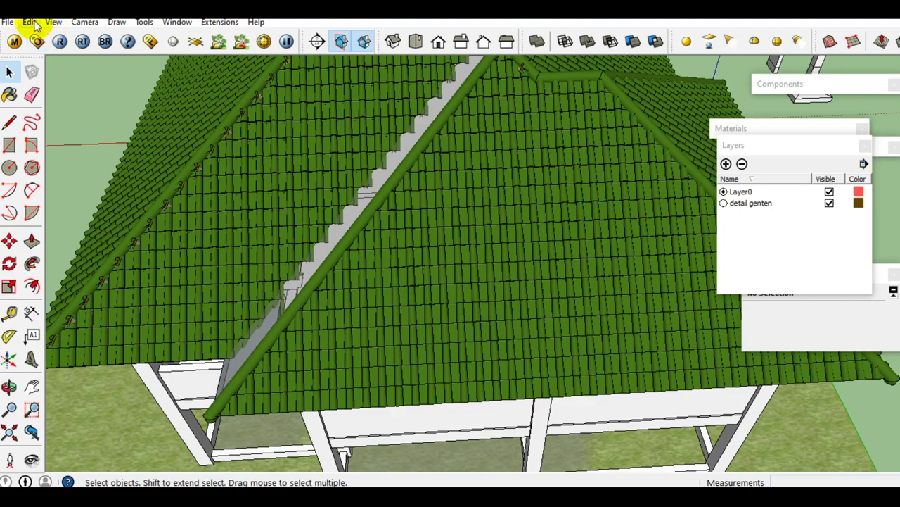
# Unhide all hidden geometry with Edit > Unhide > All
pyautogui.click(29, 22)
pyautogui.moveTo(54, 212)
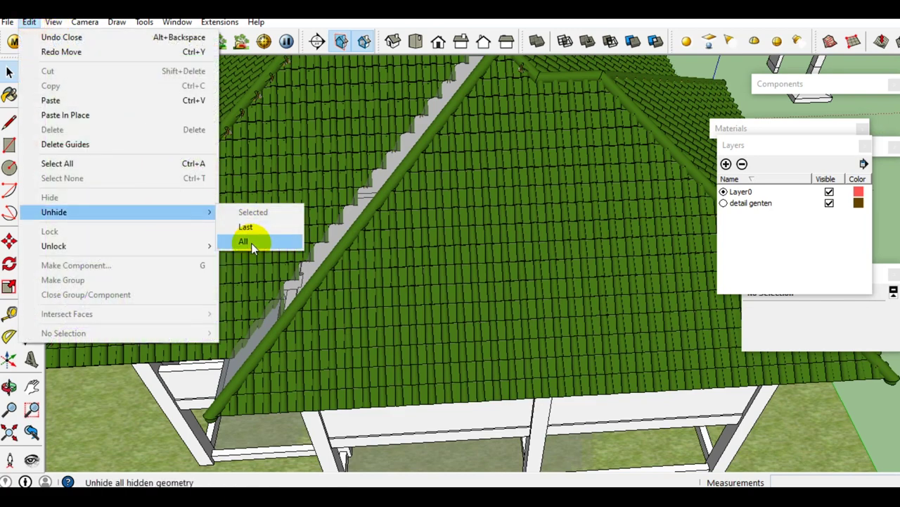
pyautogui.click(252, 242)
pyautogui.moveTo(344, 259)
pyautogui.mouseDown(button='middle')
pyautogui.moveTo(90, 263)
pyautogui.moveTo(486, 267)
pyautogui.moveTo(368, 267)
pyautogui.mouseUp(button='middle')
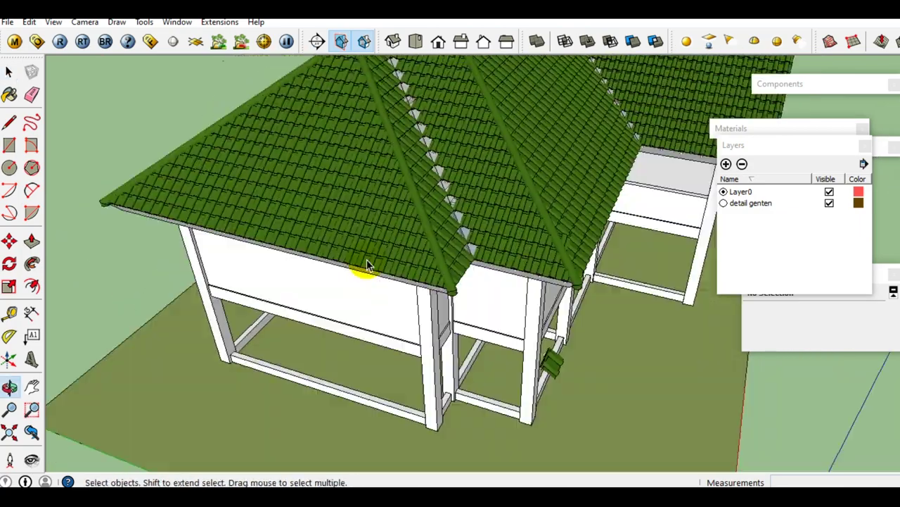
# Turn the detail genten layer's visibility off and back on to check the roof battens
pyautogui.click(830, 203)
pyautogui.moveTo(515, 242)
pyautogui.mouseDown(button='middle')
pyautogui.moveTo(317, 241)
pyautogui.moveTo(483, 238)
pyautogui.moveTo(358, 226)
pyautogui.moveTo(513, 228)
pyautogui.moveTo(460, 228)
pyautogui.moveTo(494, 203)
pyautogui.moveTo(535, 211)
pyautogui.mouseUp(button='middle')
pyautogui.click(829, 203)
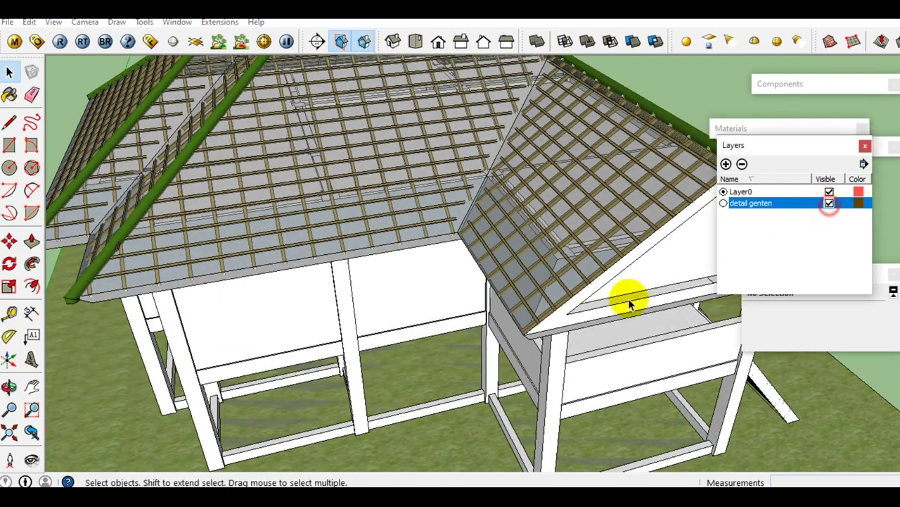
pyautogui.moveTo(512, 261)
pyautogui.mouseDown(button='middle')
pyautogui.moveTo(520, 253)
pyautogui.moveTo(458, 249)
pyautogui.moveTo(565, 255)
pyautogui.moveTo(639, 232)
pyautogui.moveTo(575, 209)
pyautogui.moveTo(584, 217)
pyautogui.moveTo(598, 202)
pyautogui.moveTo(567, 108)
pyautogui.moveTo(570, 141)
pyautogui.moveTo(446, 151)
pyautogui.moveTo(452, 177)
pyautogui.moveTo(519, 221)
pyautogui.moveTo(613, 215)
pyautogui.moveTo(527, 241)
pyautogui.moveTo(534, 255)
pyautogui.moveTo(654, 242)
pyautogui.moveTo(539, 227)
pyautogui.moveTo(571, 246)
pyautogui.moveTo(562, 239)
pyautogui.moveTo(587, 179)
pyautogui.moveTo(579, 188)
pyautogui.moveTo(623, 173)
pyautogui.mouseUp(button='middle')
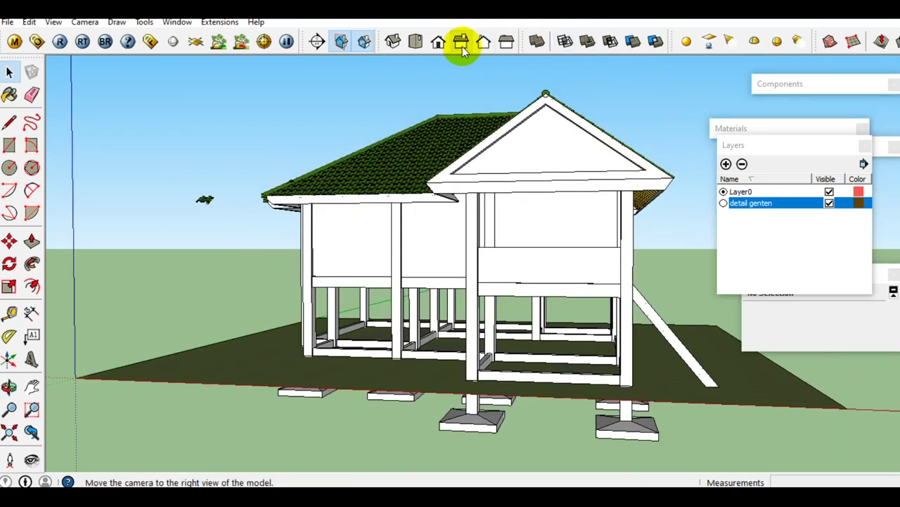
# Switch to Front view, select all the roof groups and hide them
pyautogui.click(438, 41)
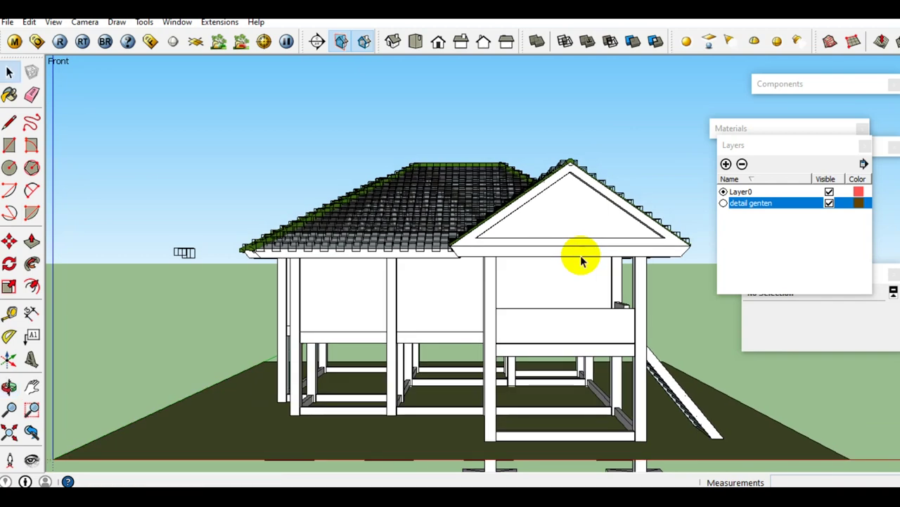
pyautogui.click(249, 147)
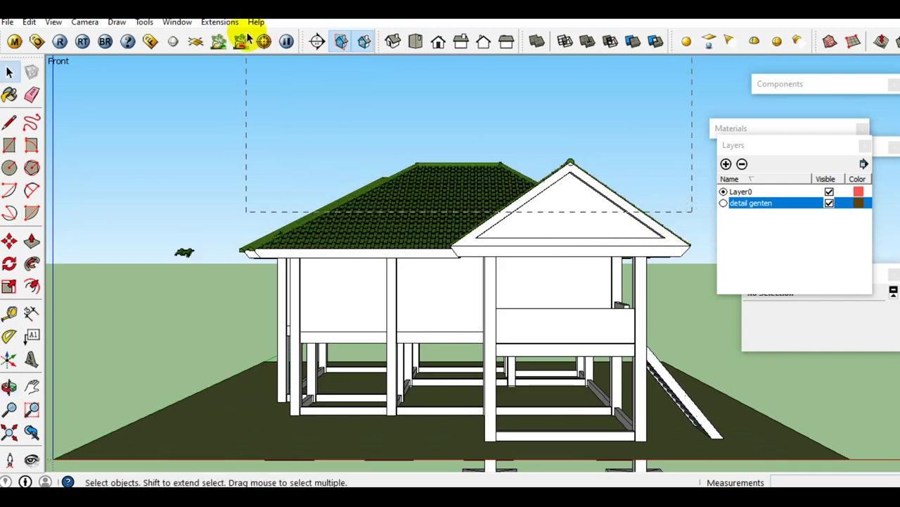
pyautogui.moveTo(247, 39); pyautogui.dragTo(248, 42)
pyautogui.rightClick(472, 181)
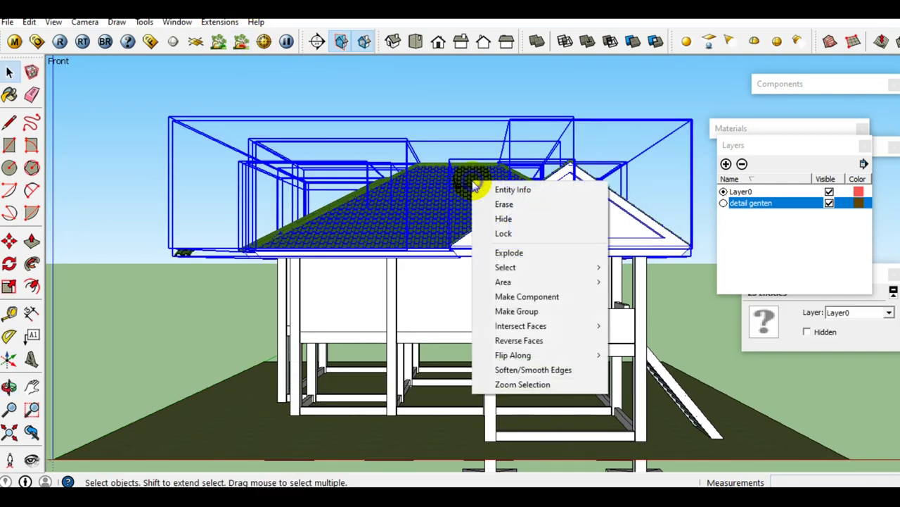
pyautogui.click(504, 221)
pyautogui.moveTo(502, 213)
pyautogui.mouseDown(button='middle')
pyautogui.moveTo(547, 275)
pyautogui.moveTo(437, 353)
pyautogui.mouseUp(button='middle')
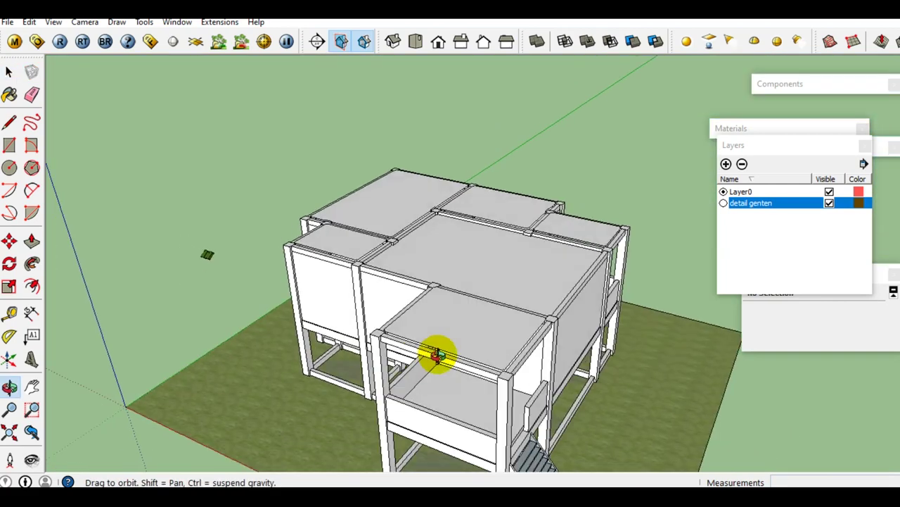
# Open the house body component via Edit Component and bring up a wall panel's context menu
pyautogui.moveTo(483, 298)
pyautogui.mouseDown(button='middle')
pyautogui.moveTo(493, 263)
pyautogui.moveTo(429, 280)
pyautogui.mouseUp(button='middle')
pyautogui.click(429, 279)
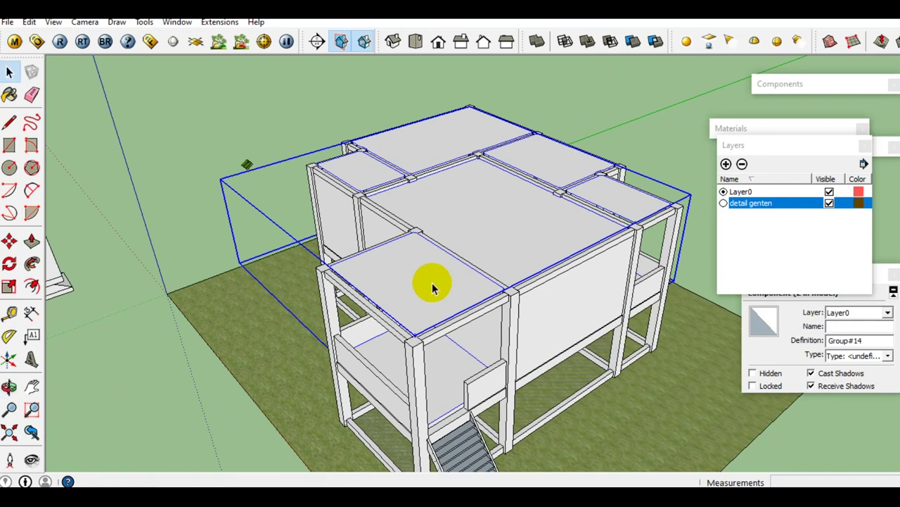
pyautogui.rightClick(432, 285)
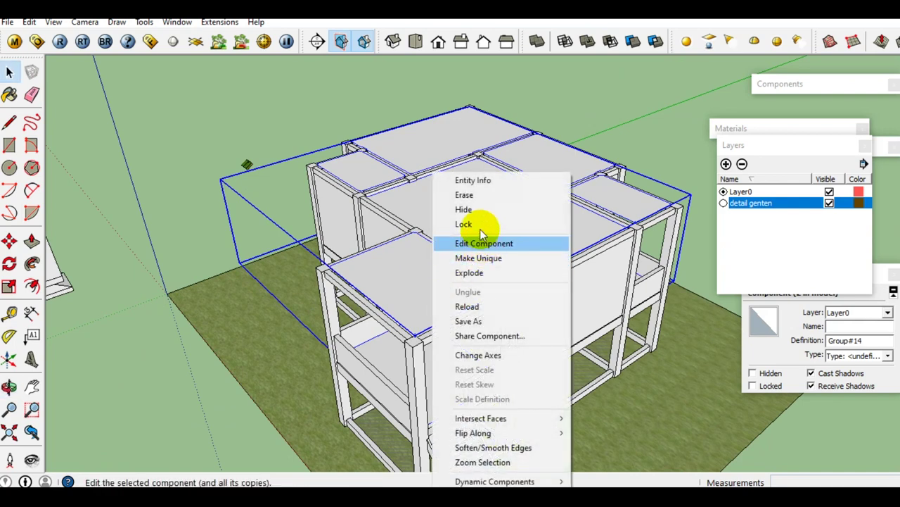
pyautogui.click(477, 209)
pyautogui.moveTo(461, 307)
pyautogui.mouseDown(button='middle')
pyautogui.moveTo(492, 322)
pyautogui.moveTo(551, 326)
pyautogui.moveTo(468, 318)
pyautogui.moveTo(506, 321)
pyautogui.moveTo(457, 269)
pyautogui.moveTo(499, 261)
pyautogui.moveTo(478, 267)
pyautogui.moveTo(569, 287)
pyautogui.moveTo(460, 289)
pyautogui.mouseUp(button='middle')
pyautogui.rightClick(460, 288)
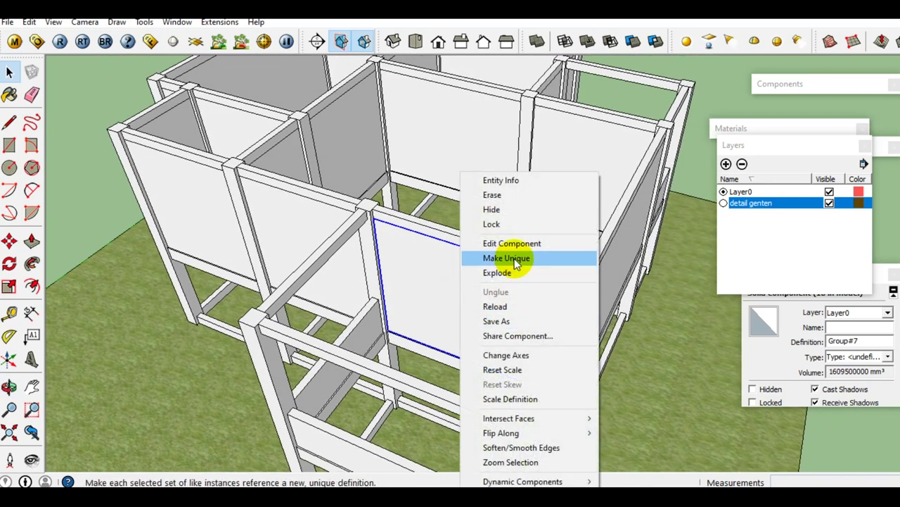
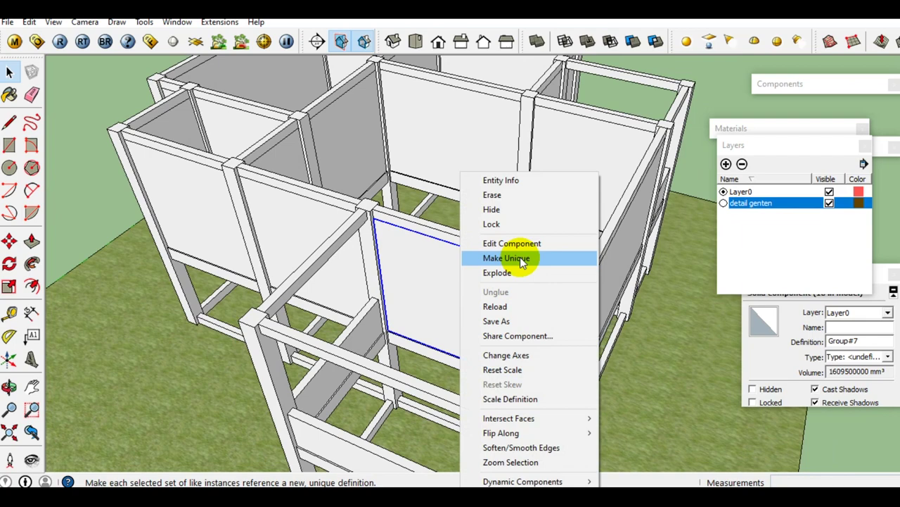
# Make the wall panel a unique component and measure a guide from its edge
pyautogui.click(522, 258)
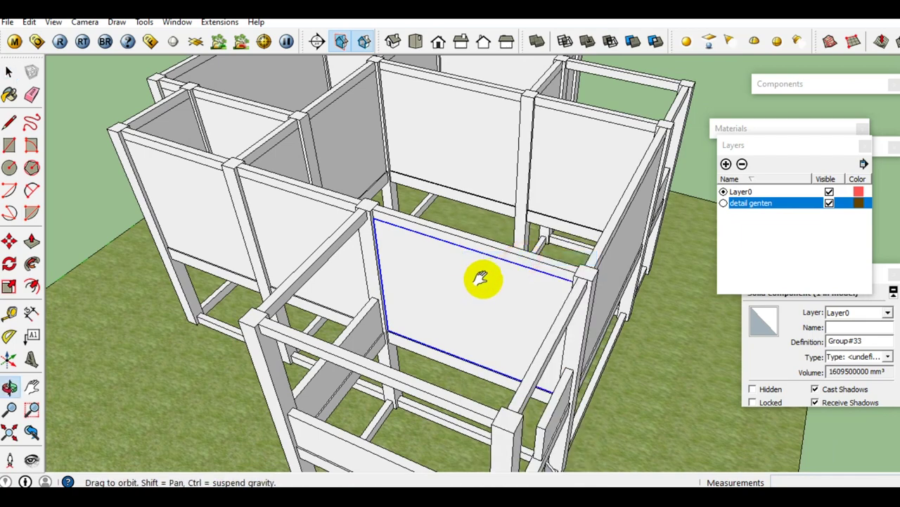
pyautogui.scroll(2, 479, 282)
pyautogui.scroll(2, 473, 277)
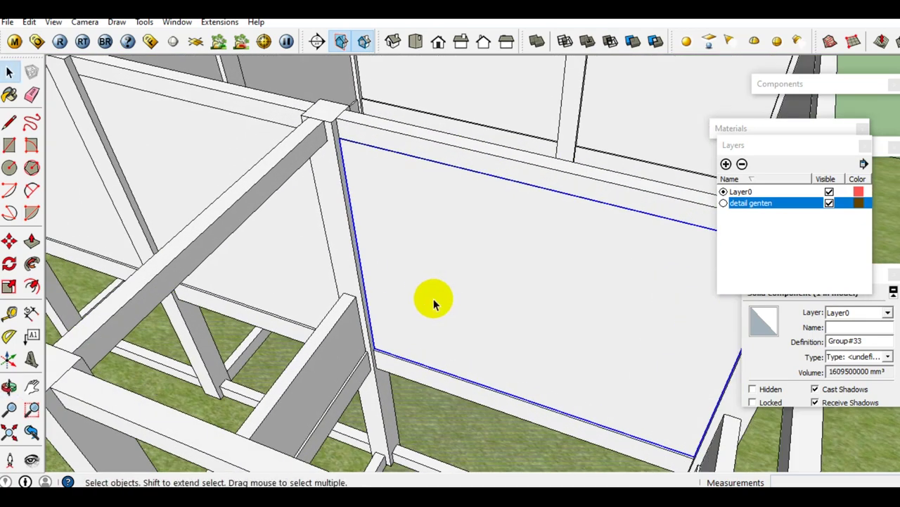
pyautogui.press('t')
pyautogui.scroll(1, 413, 295)
pyautogui.scroll(2, 357, 280)
pyautogui.click(336, 273)
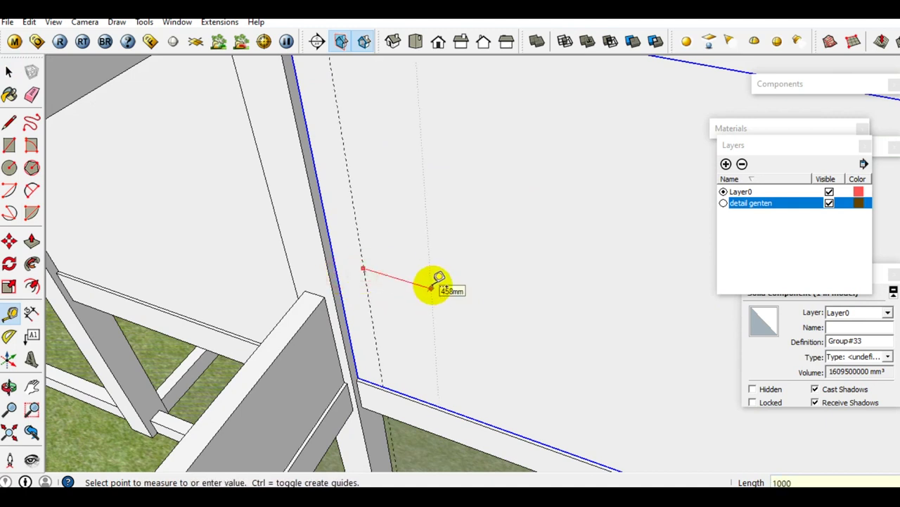
pyautogui.press('space')
pyautogui.scroll(1, 499, 329)
# Draw the 2100mm-tall, 1000mm-wide door opening outline on the panel with lines
pyautogui.press('l')
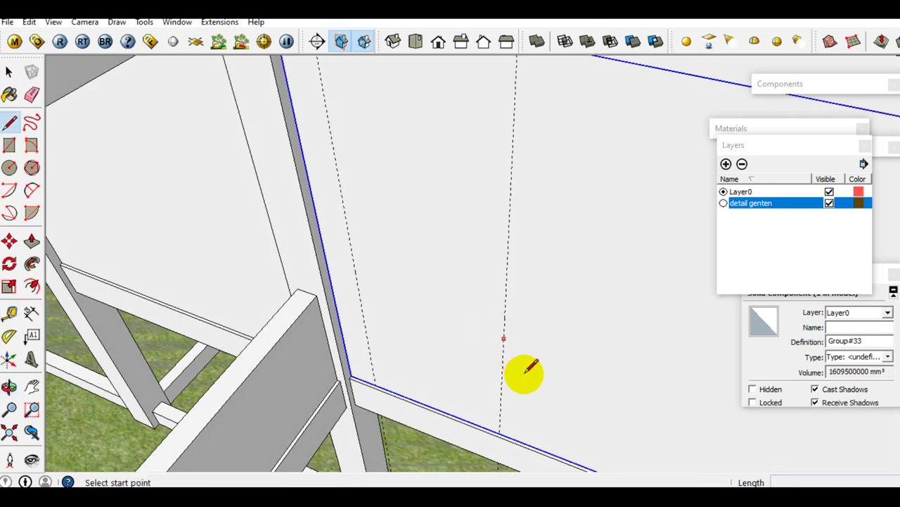
pyautogui.scroll(1, 501, 430)
pyautogui.click(495, 442)
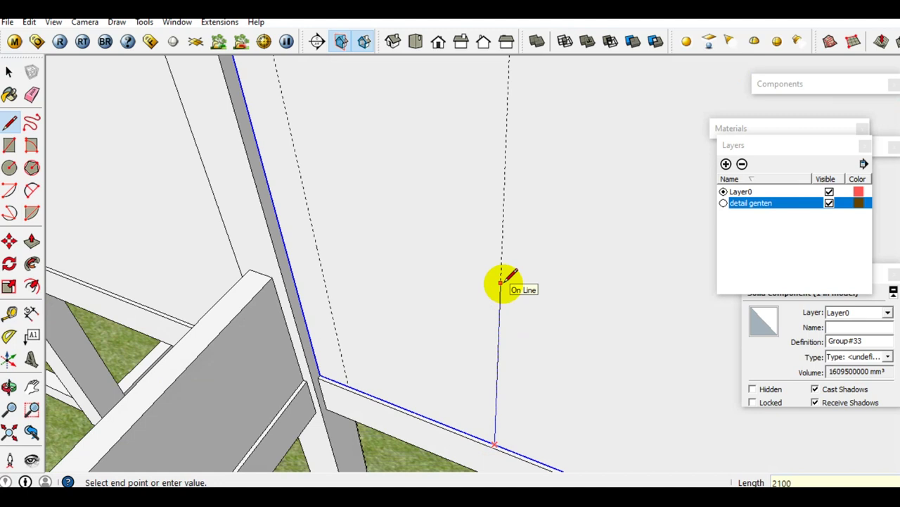
pyautogui.scroll(-2, 502, 281)
pyautogui.click(321, 120)
pyautogui.click(367, 362)
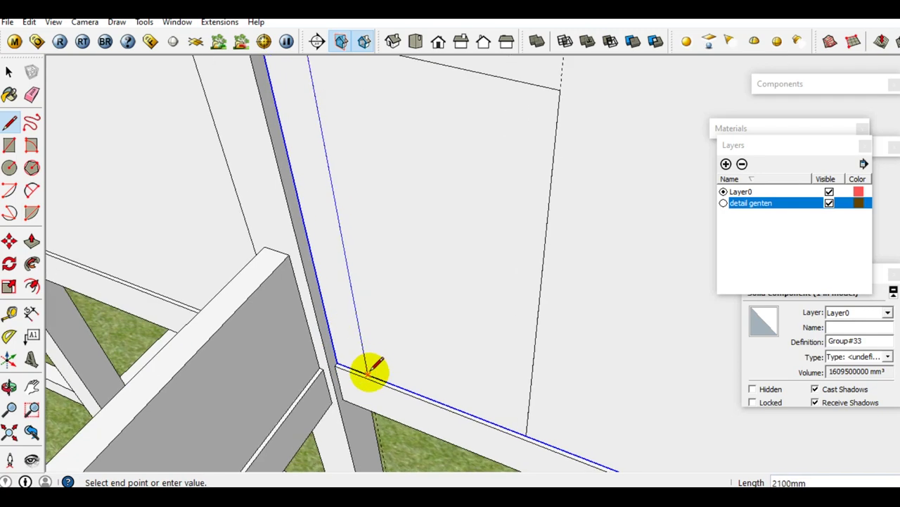
pyautogui.press('space')
pyautogui.scroll(-2, 437, 275)
pyautogui.scroll(2, 433, 324)
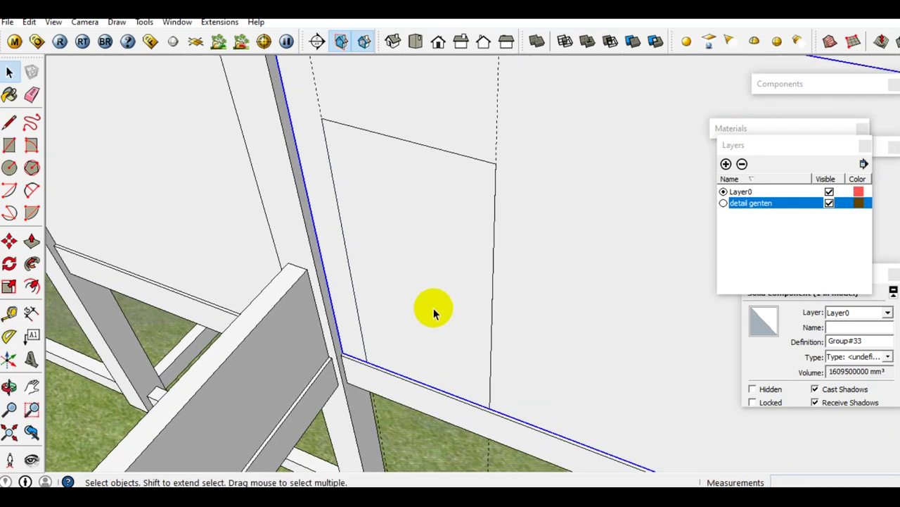
pyautogui.moveTo(432, 307); pyautogui.dragTo(381, 348, button='middle')
pyautogui.scroll(-2, 398, 320)
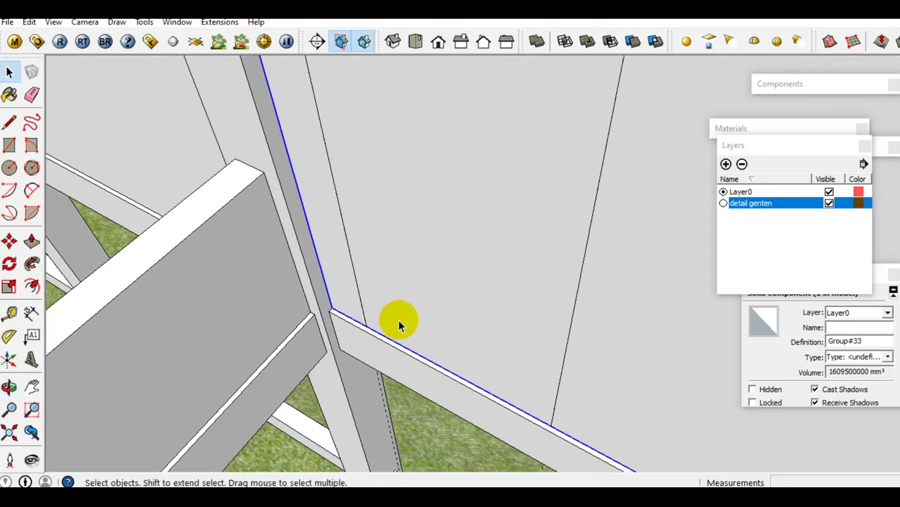
# Draw lines at the opening's bottom corner, including a 60mm segment along the red axis
pyautogui.press('l')
pyautogui.scroll(1, 371, 331)
pyautogui.click(362, 312)
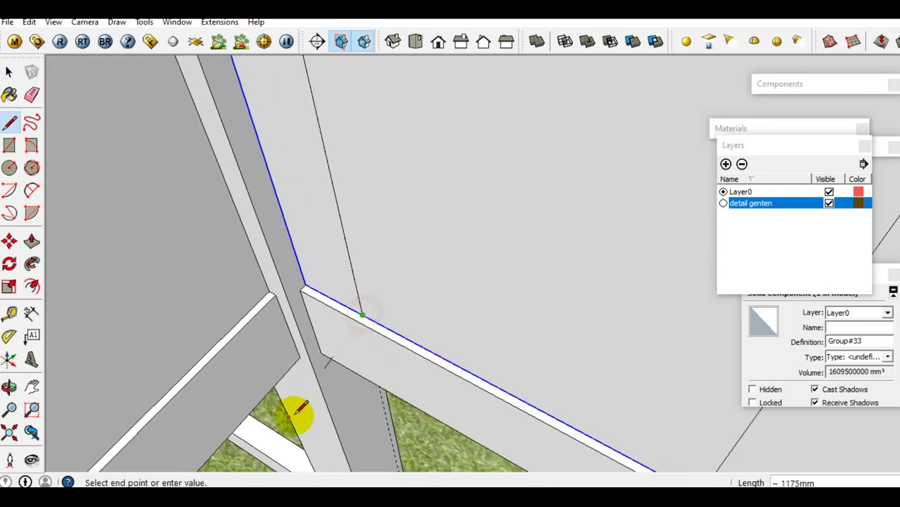
pyautogui.moveTo(297, 392); pyautogui.dragTo(340, 349, button='middle')
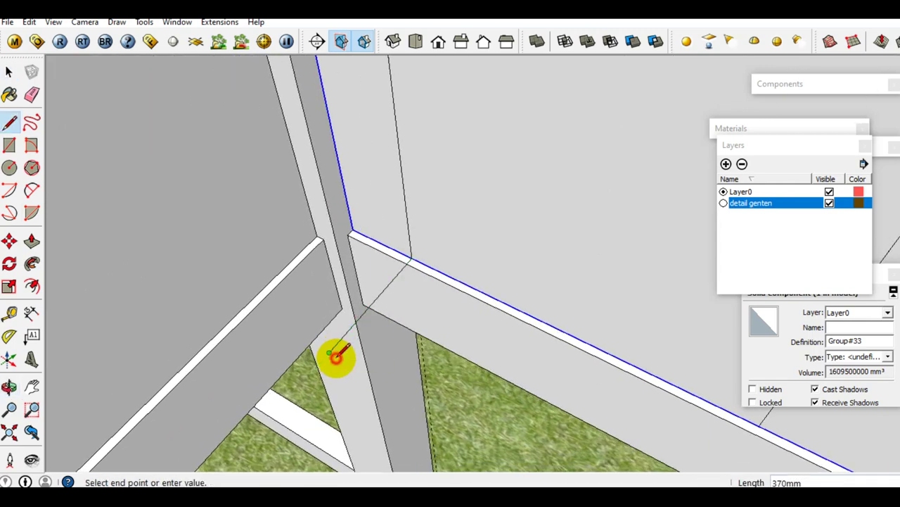
pyautogui.click(336, 355)
pyautogui.moveTo(334, 352); pyautogui.dragTo(337, 349, button='middle')
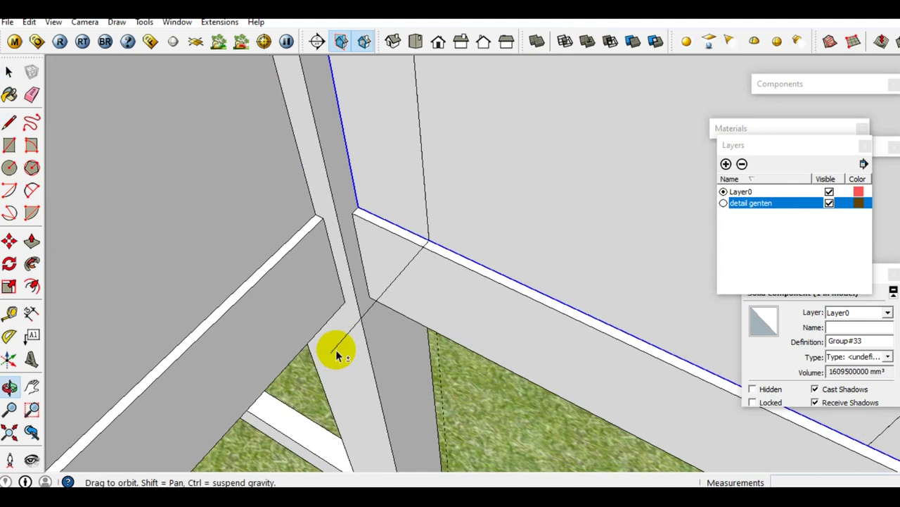
pyautogui.scroll(1, 335, 350)
pyautogui.click(330, 352)
pyautogui.write('60')
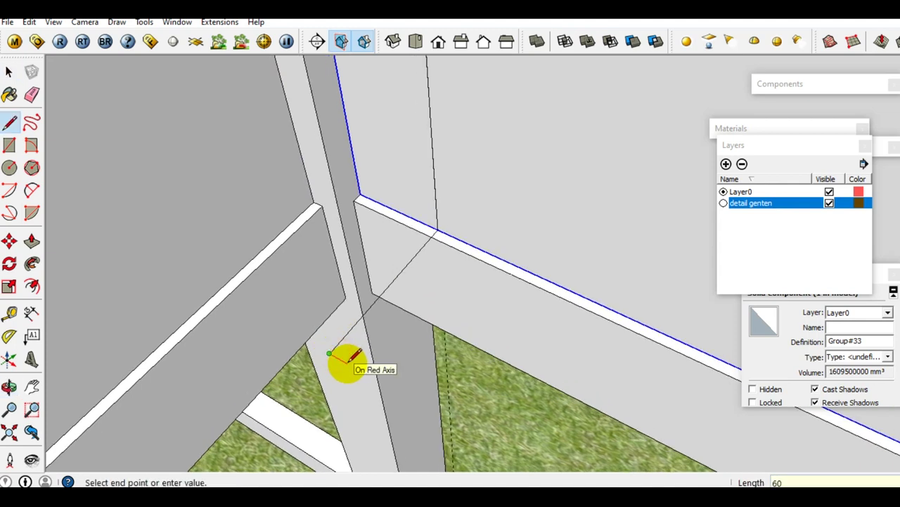
pyautogui.press('Return')
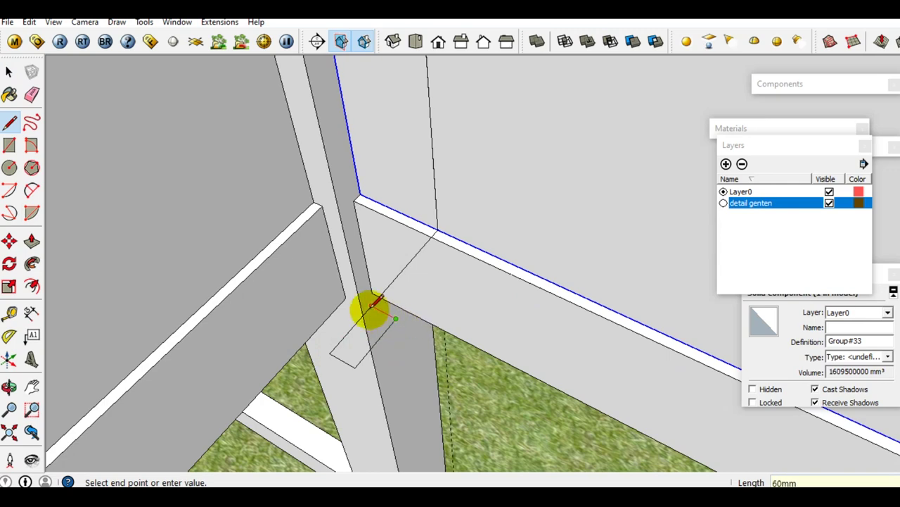
pyautogui.press('space')
# Draw a dividing line that splits the new small face
pyautogui.moveTo(371, 303)
pyautogui.mouseDown(button='middle')
pyautogui.moveTo(368, 321)
pyautogui.moveTo(382, 345)
pyautogui.mouseUp(button='middle')
pyautogui.scroll(2, 380, 345)
pyautogui.scroll(2, 383, 346)
pyautogui.press('l')
pyautogui.click(381, 370)
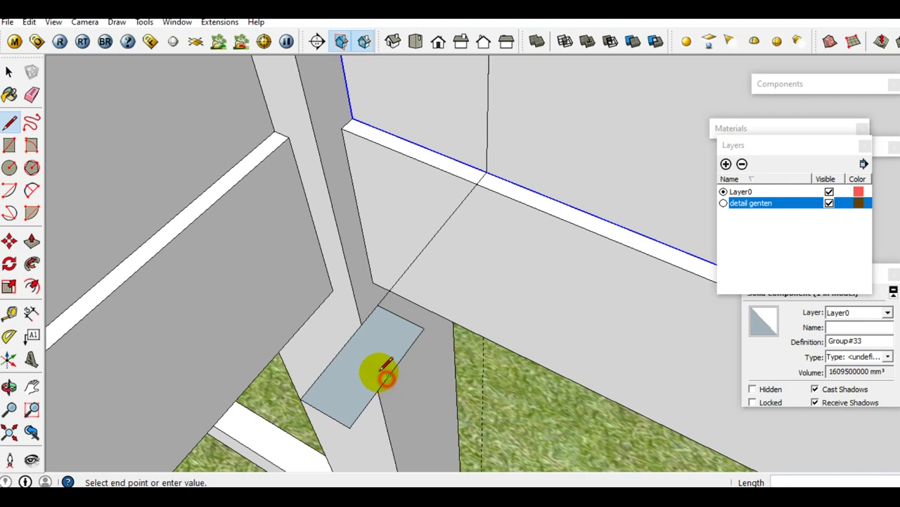
pyautogui.scroll(1, 378, 369)
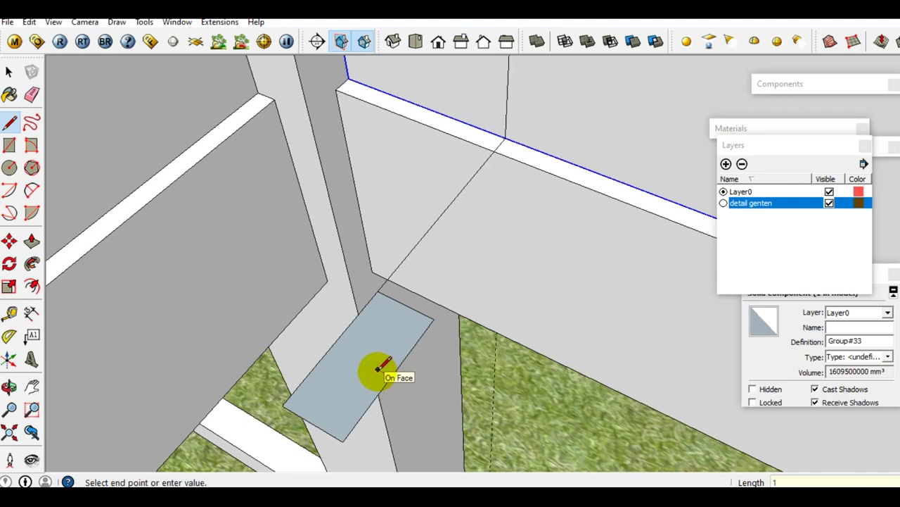
pyautogui.click(426, 310)
pyautogui.press('space')
# Move the short 10mm edge, then draw a 100mm line from the face edge
pyautogui.moveTo(387, 361)
pyautogui.mouseDown(button='middle')
pyautogui.moveTo(374, 365)
pyautogui.moveTo(382, 361)
pyautogui.mouseUp(button='middle')
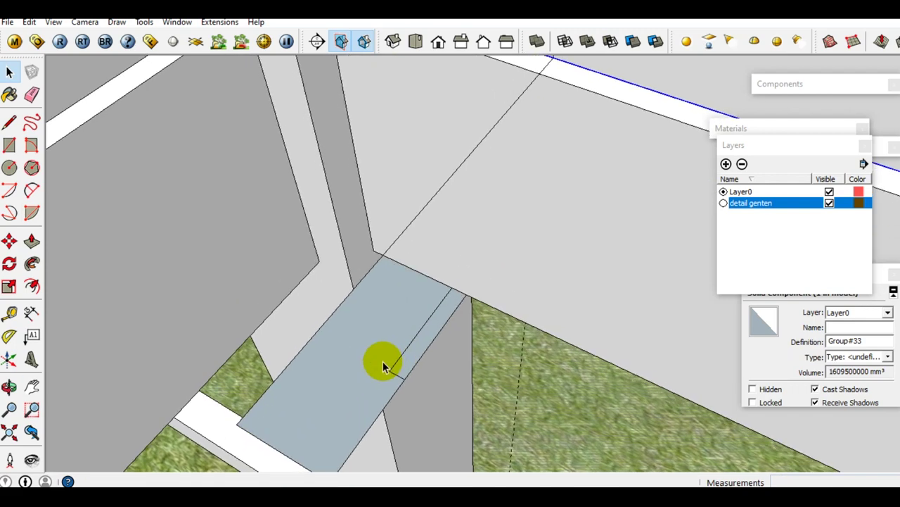
pyautogui.click(409, 388)
pyautogui.press('m')
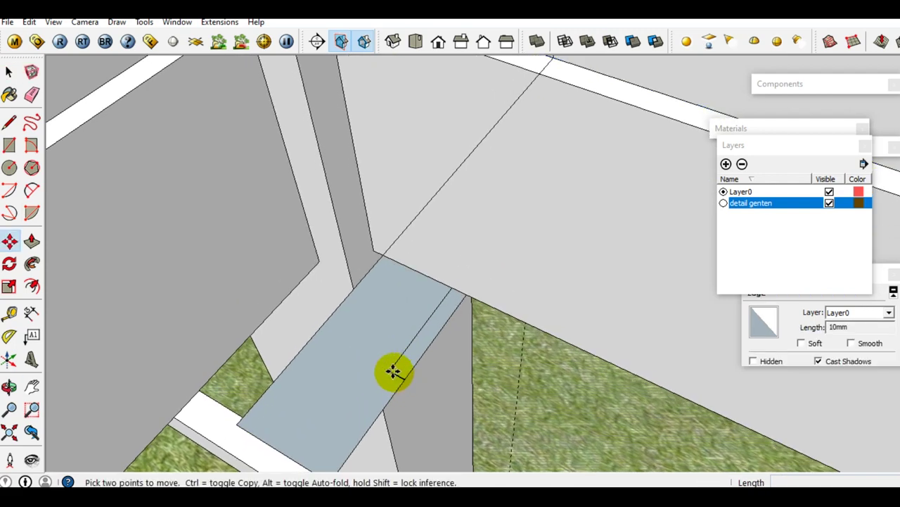
pyautogui.click(392, 370)
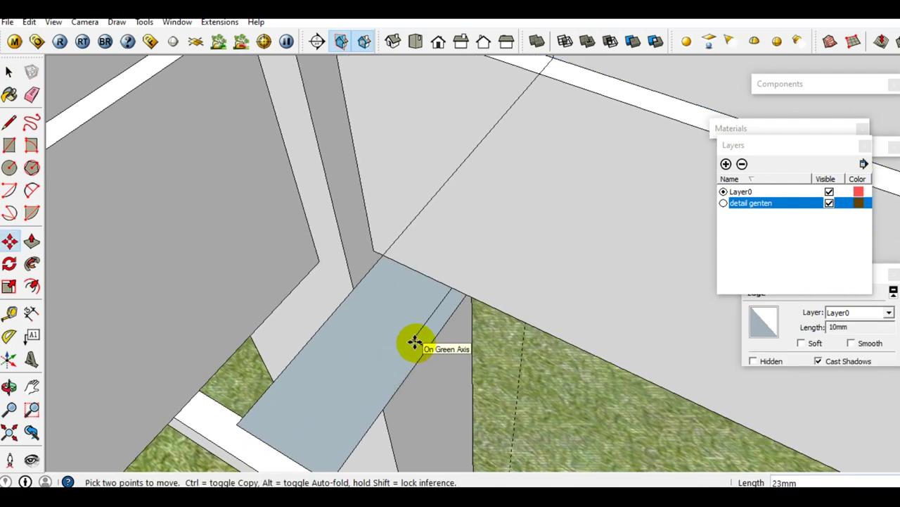
pyautogui.moveTo(414, 346); pyautogui.dragTo(376, 368, button='middle')
pyautogui.press('l')
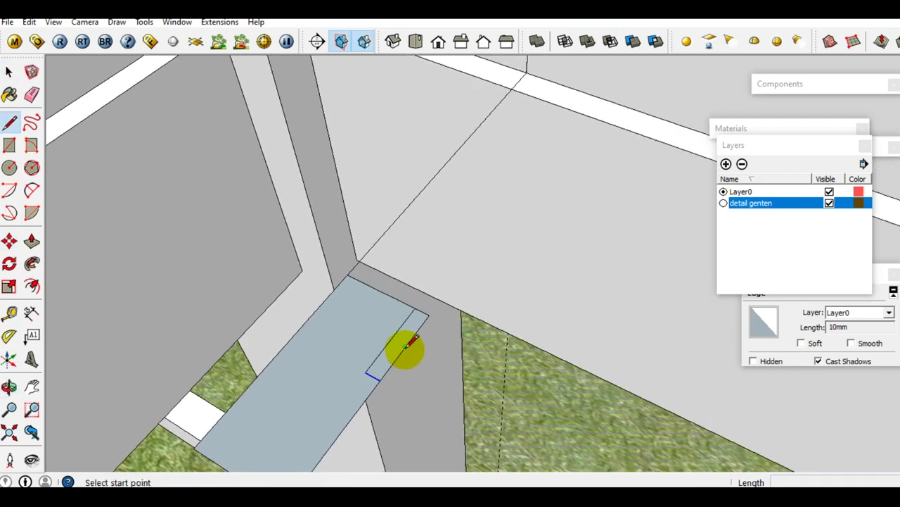
pyautogui.click(429, 316)
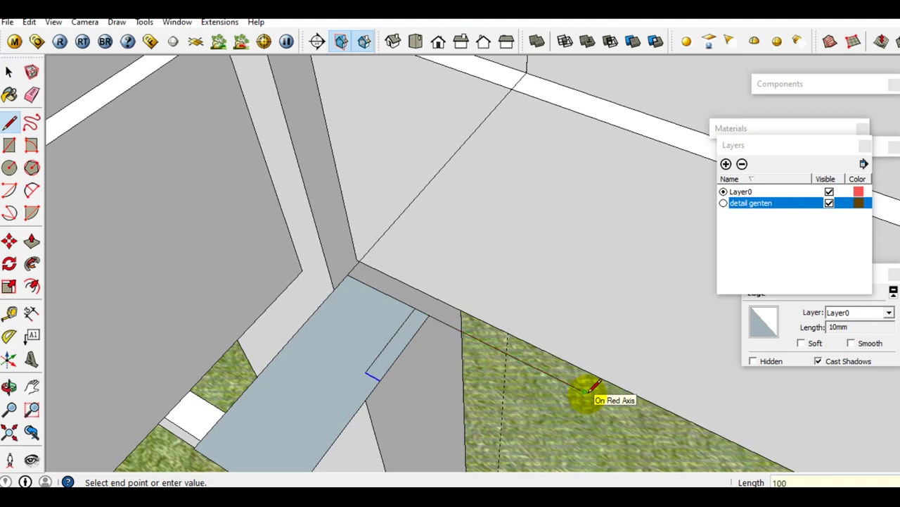
pyautogui.press('Return')
pyautogui.press('space')
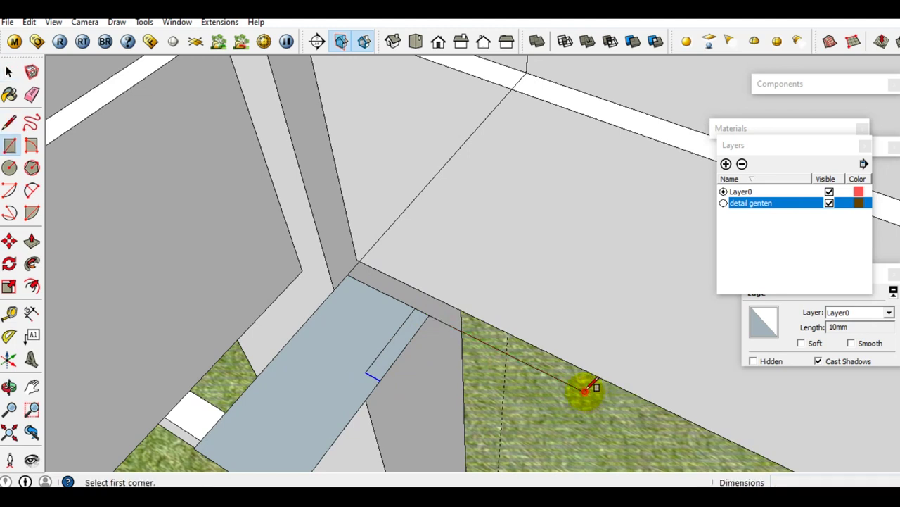
# Draw a rectangular face from the line's endpoint and erase the leftover dividing edge
pyautogui.click(589, 389)
pyautogui.click(543, 371)
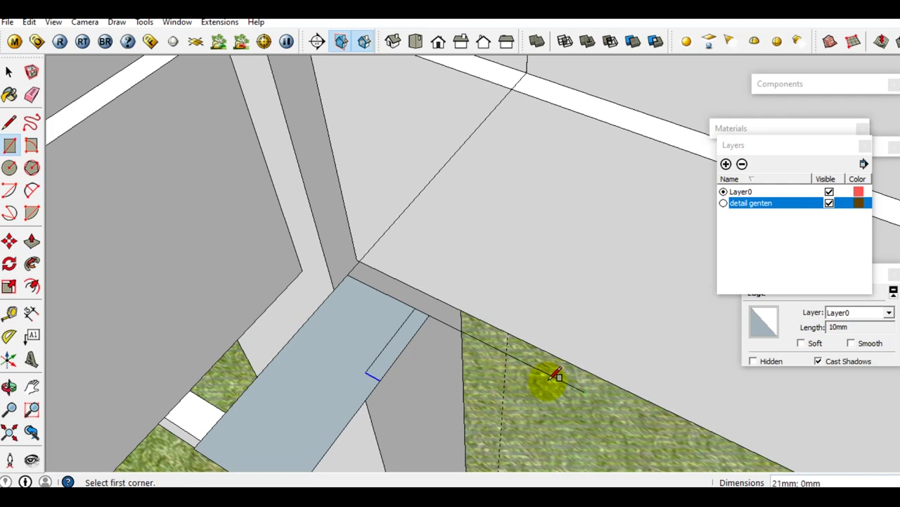
pyautogui.click(380, 379)
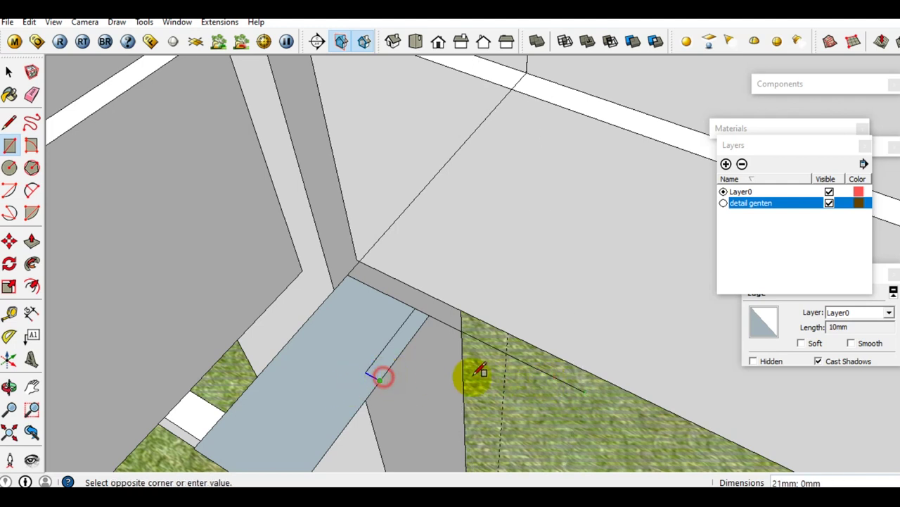
pyautogui.click(584, 387)
pyautogui.press('space')
pyautogui.press('e')
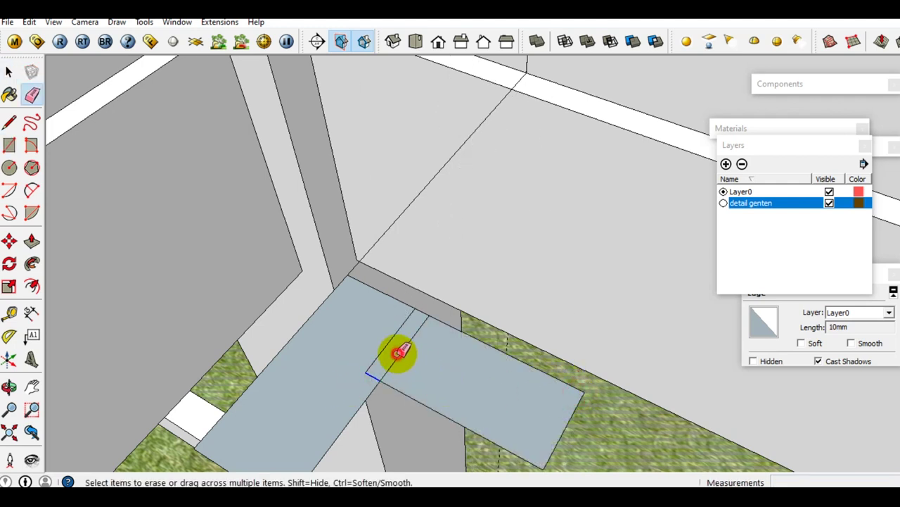
pyautogui.click(398, 352)
pyautogui.press('space')
pyautogui.moveTo(412, 354)
pyautogui.mouseDown(button='middle')
pyautogui.moveTo(436, 377)
pyautogui.moveTo(396, 331)
pyautogui.mouseUp(button='middle')
# Draw a narrow rectangle beside the flat grey plate at the post's base
pyautogui.press('r')
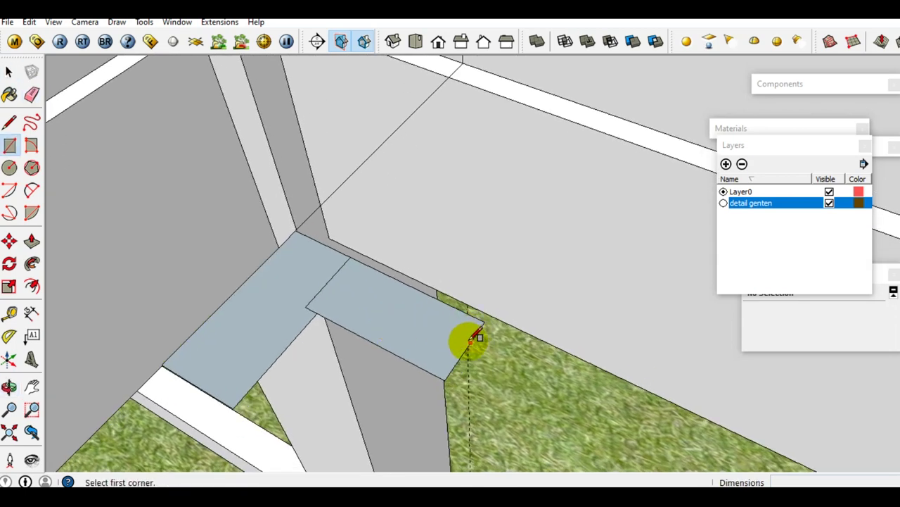
pyautogui.click(470, 342)
pyautogui.press('space')
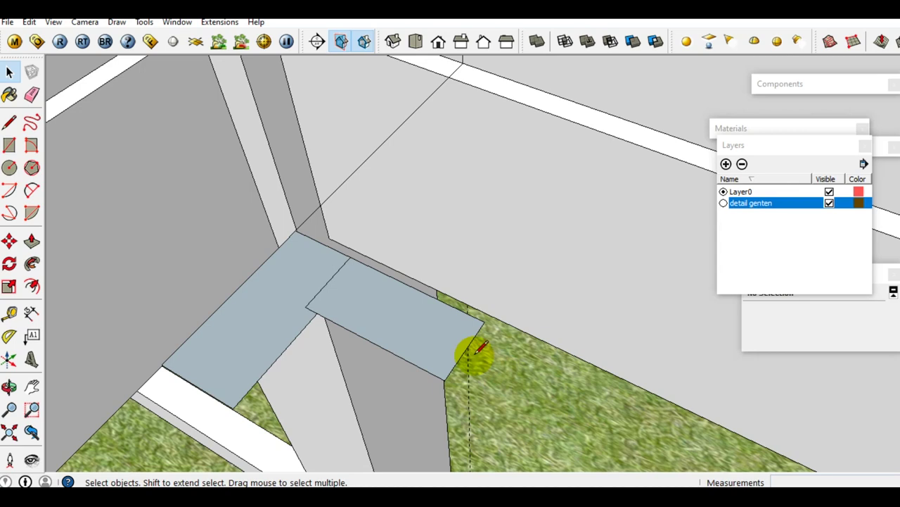
pyautogui.press('l')
pyautogui.click(464, 350)
pyautogui.press('space')
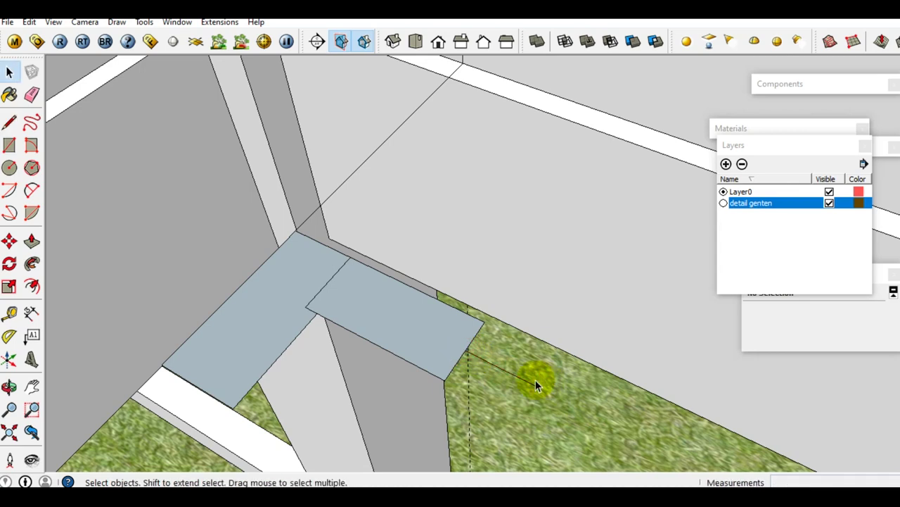
pyautogui.press('r')
pyautogui.scroll(5, 452, 366)
pyautogui.scroll(-3, 438, 368)
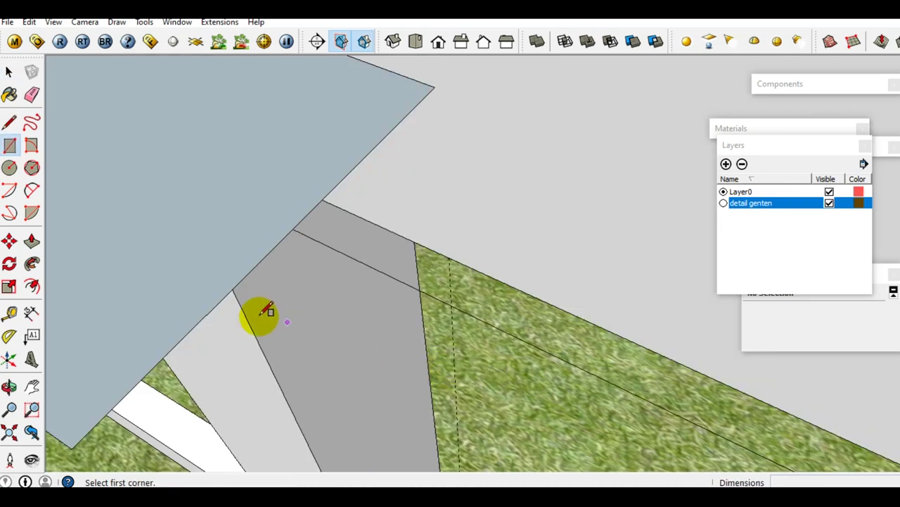
pyautogui.scroll(-2, 257, 309)
pyautogui.moveTo(234, 309); pyautogui.dragTo(296, 301, button='middle')
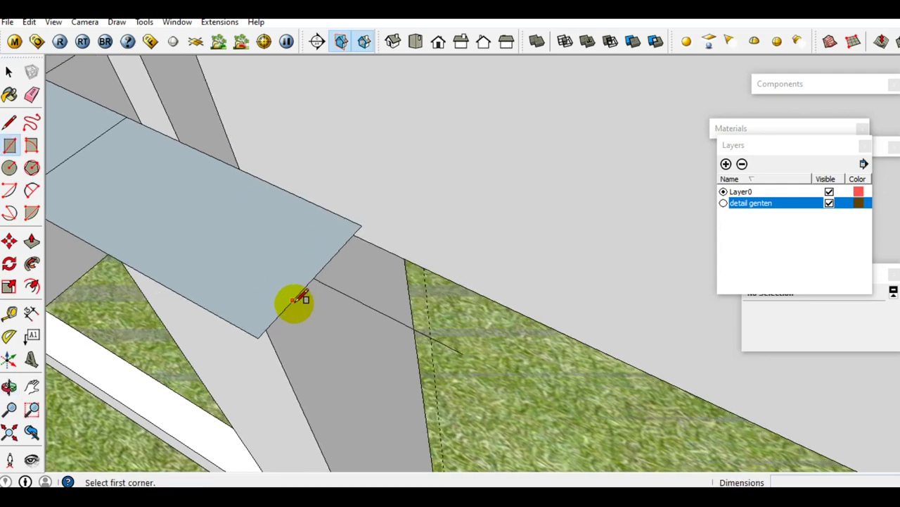
pyautogui.click(287, 307)
pyautogui.click(461, 352)
pyautogui.press('space')
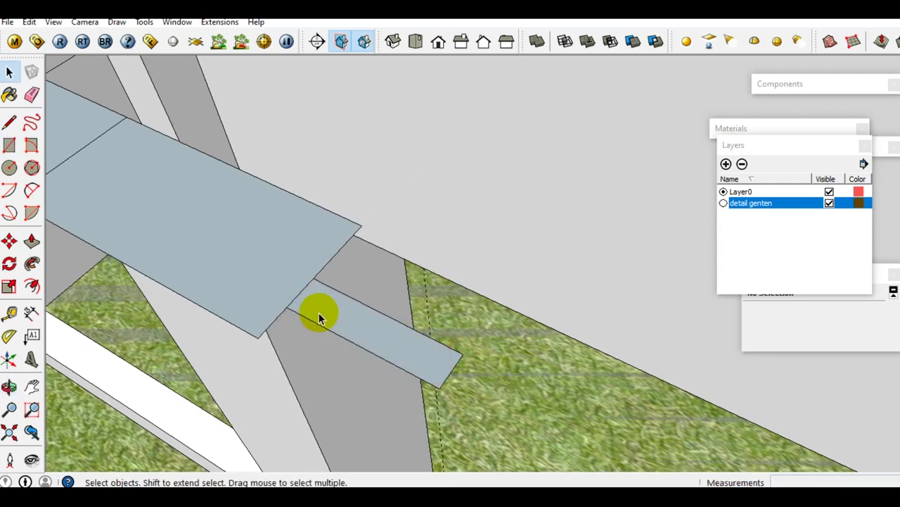
# Move the rectangle against the plate, then select it with its connected edges
pyautogui.press('m')
pyautogui.click(291, 298)
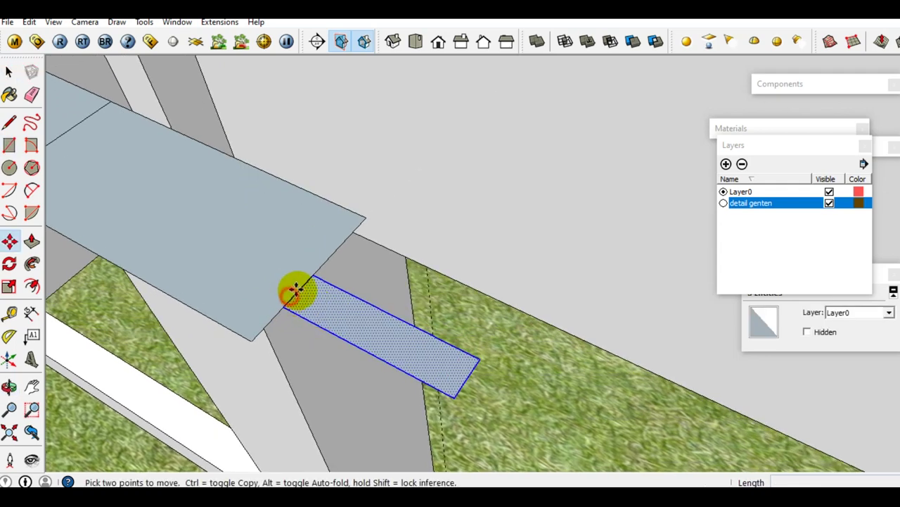
pyautogui.click(304, 285)
pyautogui.press('space')
pyautogui.click(304, 282)
pyautogui.moveTo(304, 282)
pyautogui.mouseDown(button='middle')
pyautogui.moveTo(277, 294)
pyautogui.moveTo(316, 344)
pyautogui.moveTo(261, 313)
pyautogui.moveTo(301, 335)
pyautogui.moveTo(288, 335)
pyautogui.moveTo(291, 356)
pyautogui.moveTo(269, 318)
pyautogui.mouseUp(button='middle')
pyautogui.click(288, 346)
pyautogui.doubleClick(288, 344)
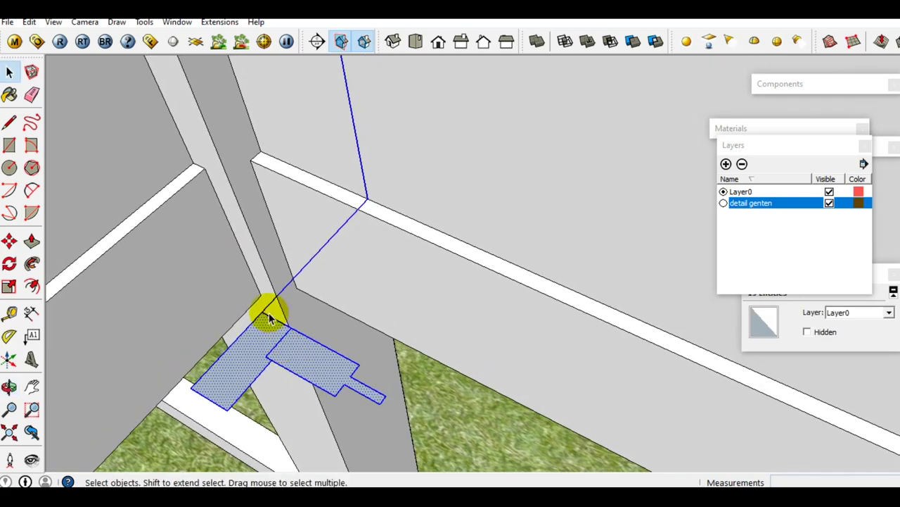
pyautogui.click(303, 264)
pyautogui.moveTo(331, 244)
pyautogui.mouseDown(button='middle')
pyautogui.moveTo(322, 237)
pyautogui.moveTo(333, 261)
pyautogui.moveTo(352, 235)
pyautogui.moveTo(368, 305)
pyautogui.moveTo(416, 164)
pyautogui.mouseUp(button='middle')
pyautogui.click(357, 223)
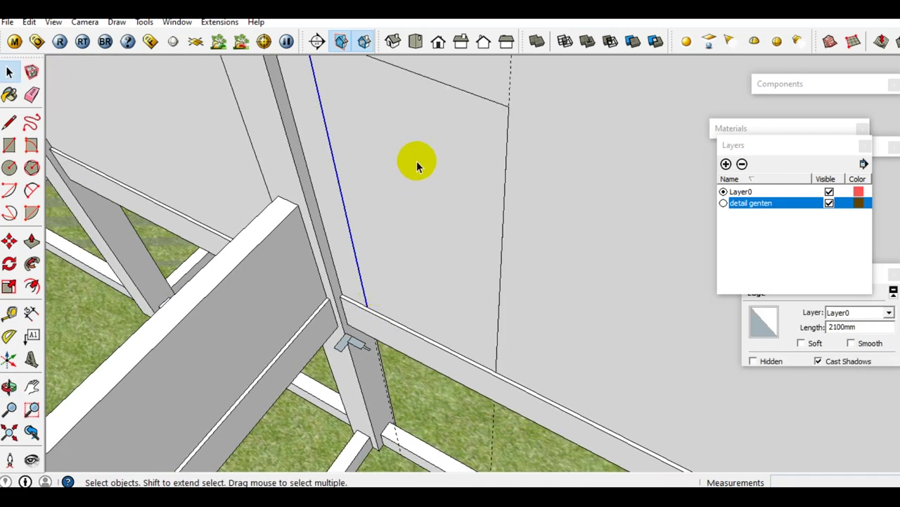
pyautogui.moveTo(342, 321)
pyautogui.mouseDown(button='middle')
pyautogui.moveTo(345, 355)
pyautogui.moveTo(373, 341)
pyautogui.mouseUp(button='middle')
pyautogui.click(342, 352)
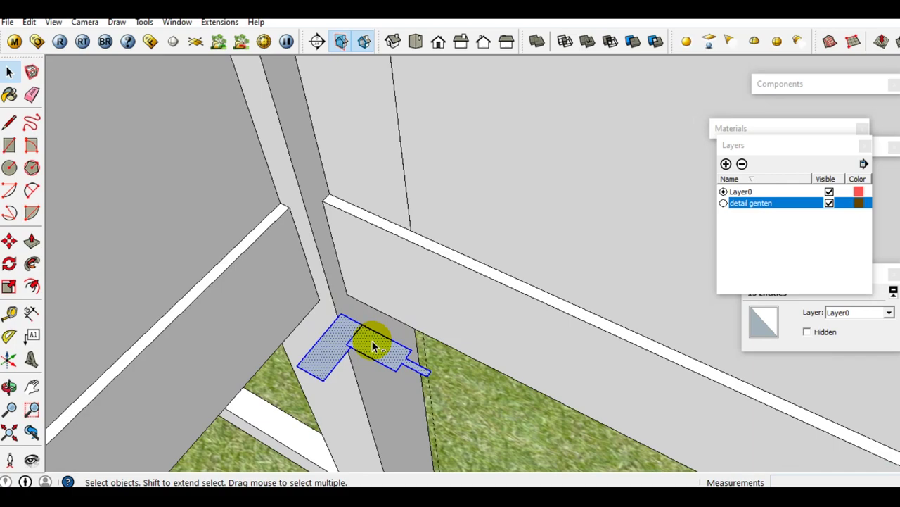
pyautogui.scroll(-3, 374, 346)
pyautogui.scroll(-3, 502, 277)
pyautogui.scroll(-3, 428, 338)
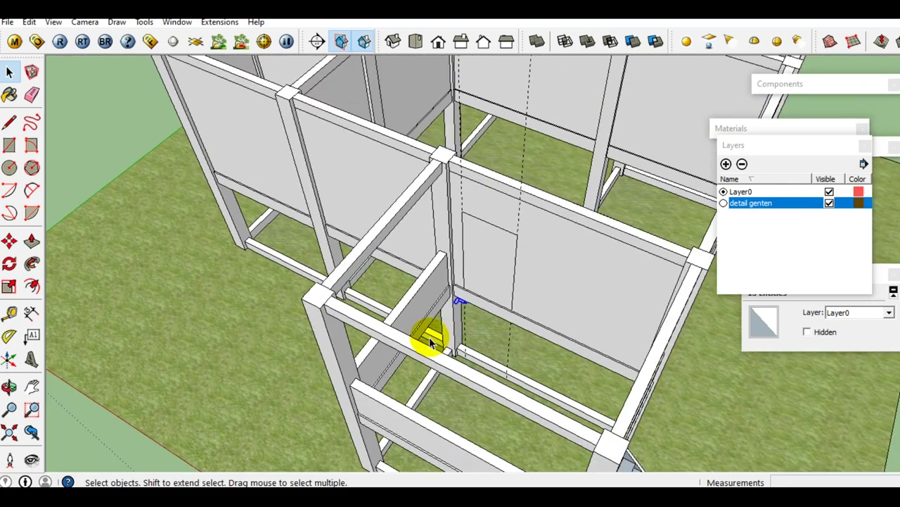
pyautogui.moveTo(428, 337); pyautogui.dragTo(393, 290, button='middle')
pyautogui.scroll(3, 358, 295)
pyautogui.hotkey('ctrl', 'v')
pyautogui.click(308, 390)
pyautogui.press('space')
pyautogui.scroll(3, 298, 392)
pyautogui.scroll(2, 322, 362)
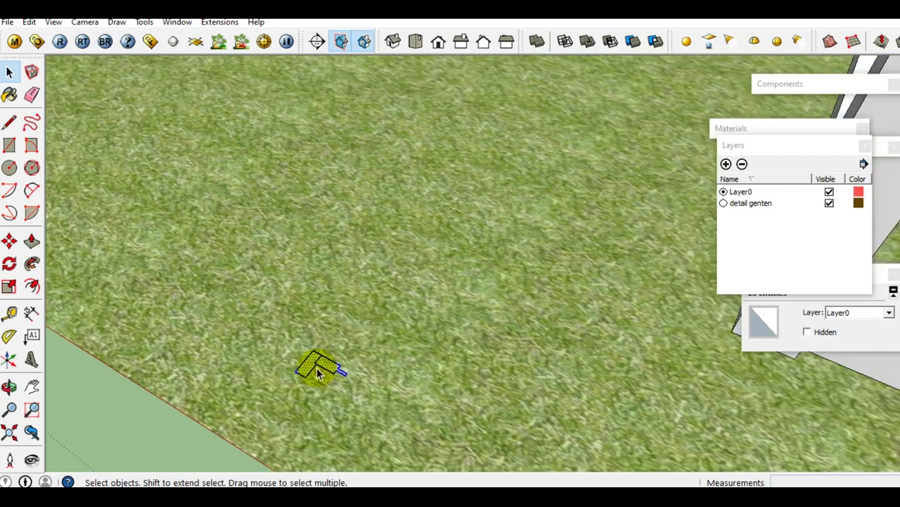
pyautogui.scroll(-5, 320, 352)
pyautogui.moveTo(320, 352); pyautogui.dragTo(342, 458, button='middle')
pyautogui.scroll(3, 503, 272)
pyautogui.moveTo(502, 272)
pyautogui.mouseDown(button='middle')
pyautogui.moveTo(469, 345)
pyautogui.moveTo(424, 275)
pyautogui.mouseUp(button='middle')
pyautogui.click(424, 274)
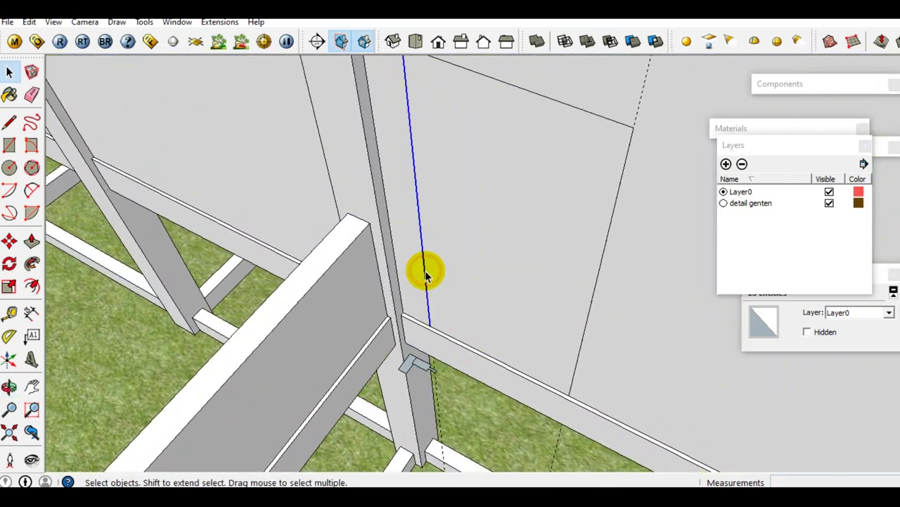
pyautogui.keyDown('ctrl'); pyautogui.click(611, 121); pyautogui.keyUp('ctrl')
# Sweep the small profile along the opening edges with Follow Me and push/pull it to thickness
pyautogui.keyDown('ctrl'); pyautogui.click(629, 160); pyautogui.keyUp('ctrl')
pyautogui.moveTo(472, 286)
pyautogui.mouseDown(button='middle')
pyautogui.moveTo(484, 216)
pyautogui.moveTo(483, 251)
pyautogui.mouseUp(button='middle')
pyautogui.click(32, 263)
pyautogui.click(380, 352)
pyautogui.moveTo(380, 352)
pyautogui.mouseDown(button='middle')
pyautogui.moveTo(410, 329)
pyautogui.moveTo(358, 328)
pyautogui.moveTo(413, 342)
pyautogui.moveTo(383, 322)
pyautogui.moveTo(382, 345)
pyautogui.moveTo(395, 354)
pyautogui.mouseUp(button='middle')
pyautogui.press('p')
pyautogui.click(392, 352)
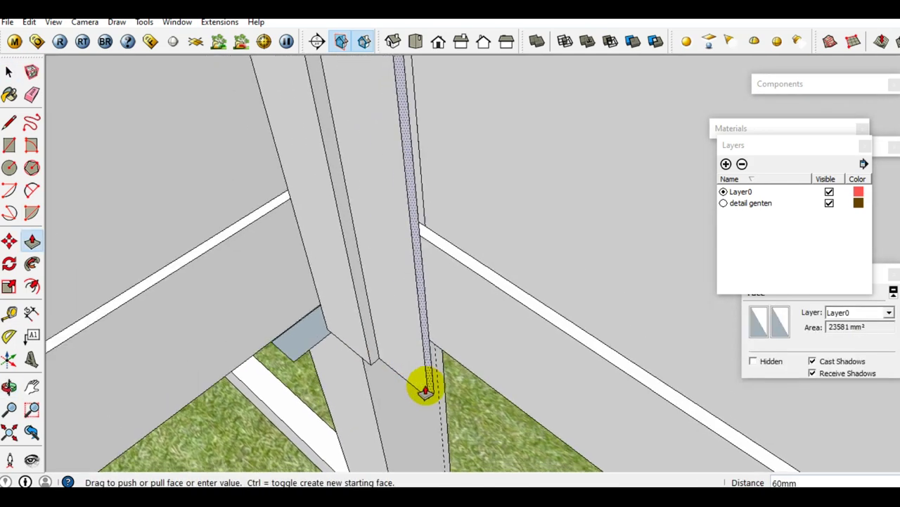
pyautogui.click(559, 359)
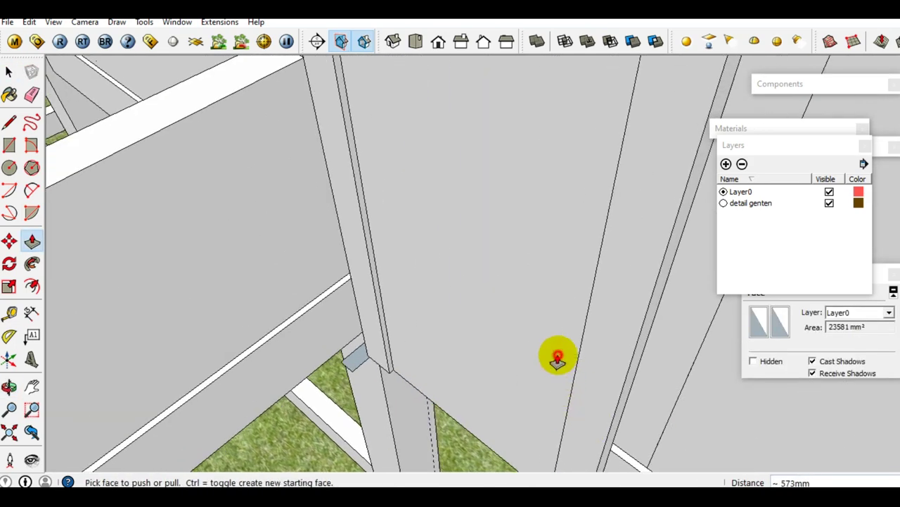
pyautogui.press('space')
# Turn the whole door leaf geometry into a single group
pyautogui.moveTo(514, 358)
pyautogui.mouseDown(button='middle')
pyautogui.moveTo(512, 394)
pyautogui.moveTo(520, 322)
pyautogui.mouseUp(button='middle')
pyautogui.click(520, 321)
pyautogui.rightClick(522, 322)
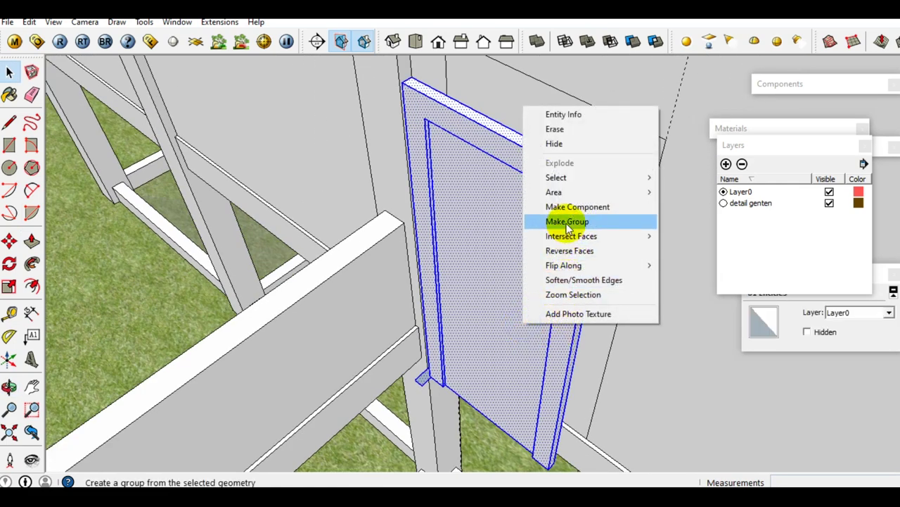
pyautogui.click(586, 221)
pyautogui.moveTo(512, 286)
pyautogui.mouseDown(button='middle')
pyautogui.moveTo(518, 299)
pyautogui.moveTo(543, 302)
pyautogui.moveTo(539, 328)
pyautogui.moveTo(547, 291)
pyautogui.mouseUp(button='middle')
pyautogui.click(457, 126)
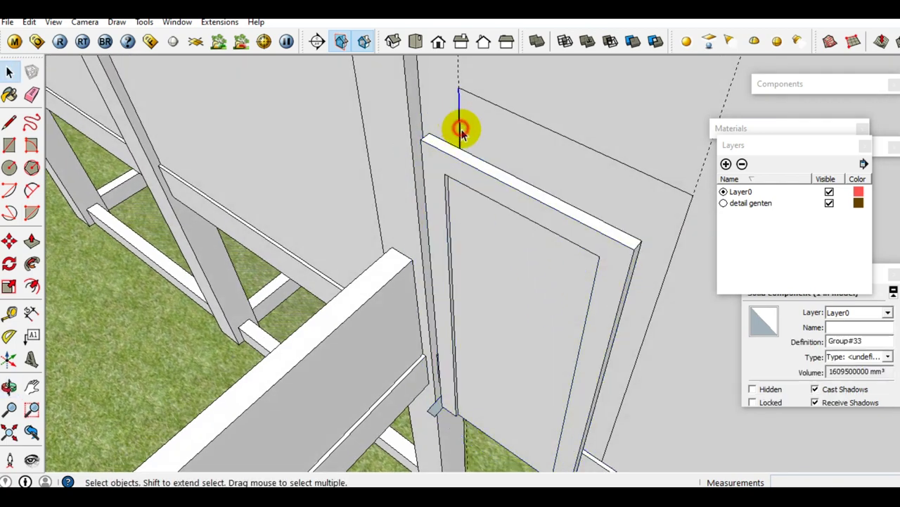
pyautogui.click(459, 120)
pyautogui.moveTo(639, 211); pyautogui.dragTo(628, 251, button='middle')
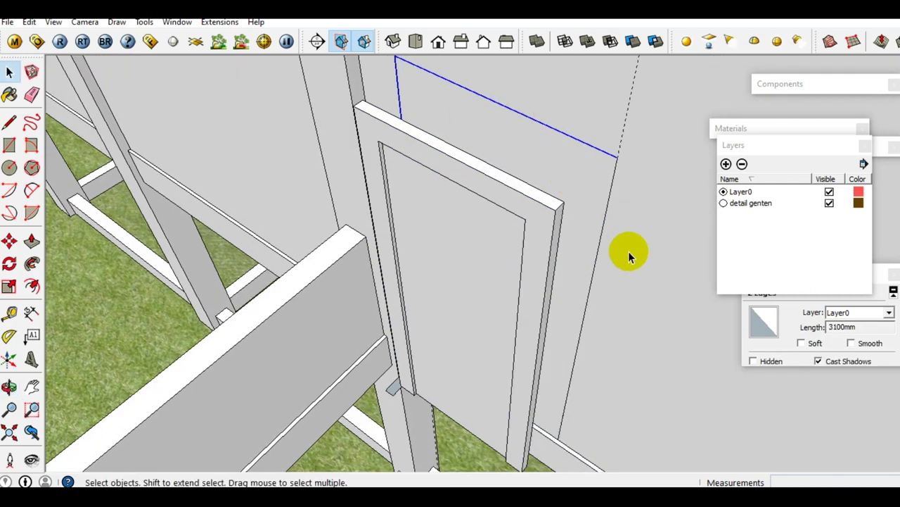
pyautogui.scroll(2, 591, 247)
pyautogui.scroll(3, 492, 309)
pyautogui.scroll(2, 451, 340)
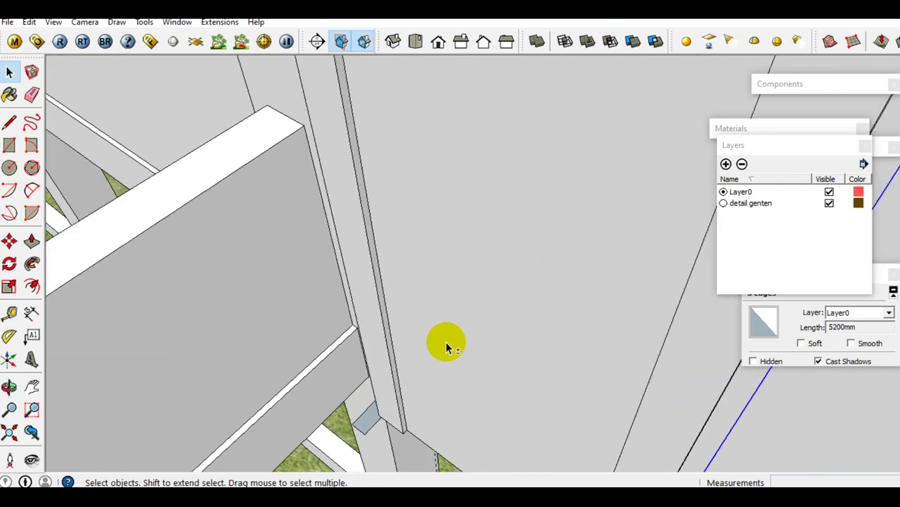
# Explode the group at the column corner into loose geometry
pyautogui.scroll(2, 486, 296)
pyautogui.moveTo(496, 282)
pyautogui.mouseDown(button='middle')
pyautogui.moveTo(467, 326)
pyautogui.moveTo(586, 281)
pyautogui.mouseUp(button='middle')
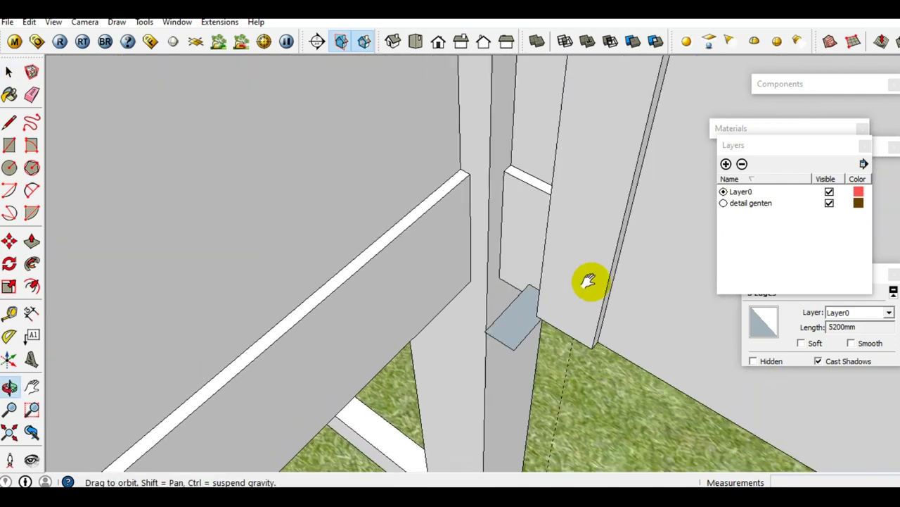
pyautogui.click(32, 264)
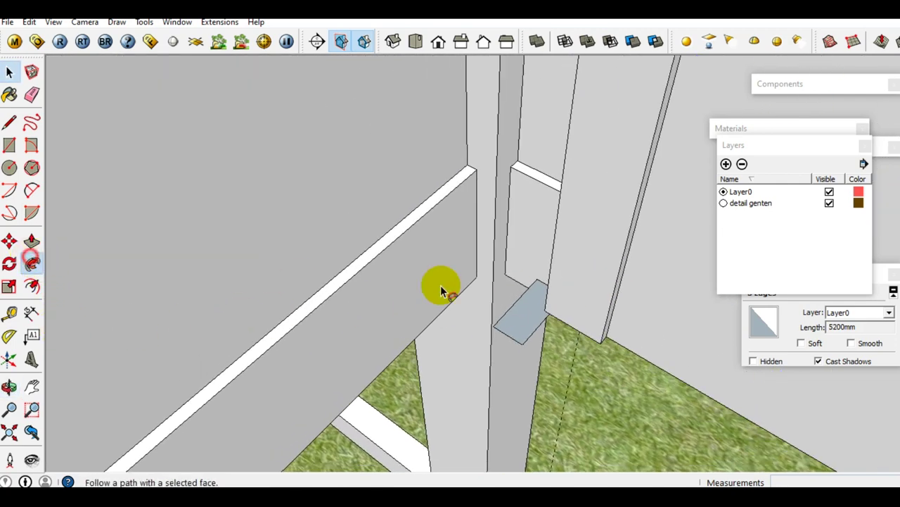
pyautogui.press('space')
pyautogui.click(497, 325)
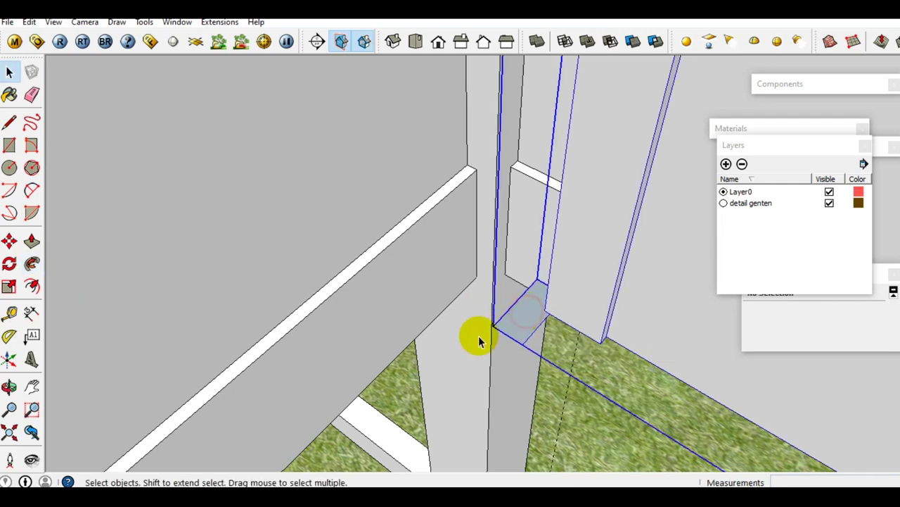
pyautogui.scroll(-2, 486, 334)
pyautogui.scroll(-2, 495, 335)
pyautogui.moveTo(495, 335)
pyautogui.mouseDown(button='middle')
pyautogui.moveTo(484, 338)
pyautogui.moveTo(487, 350)
pyautogui.mouseUp(button='middle')
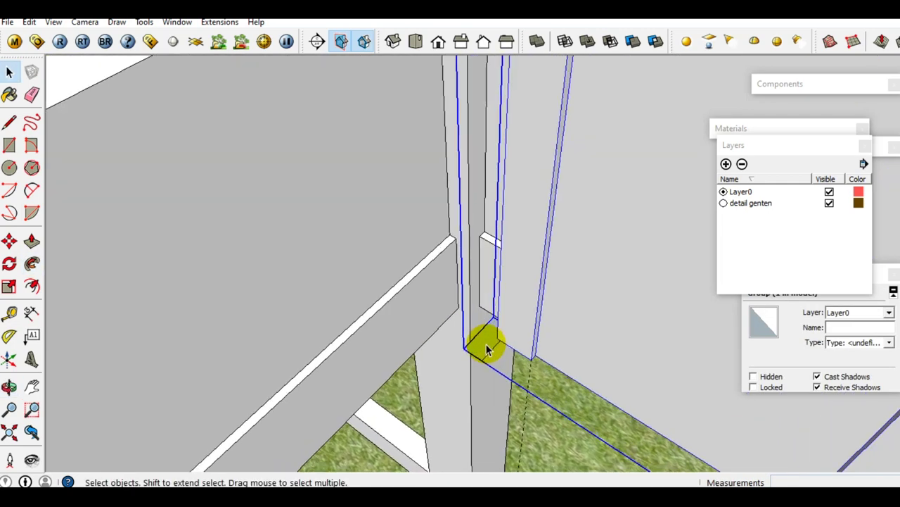
pyautogui.doubleClick(513, 336)
pyautogui.click(486, 342)
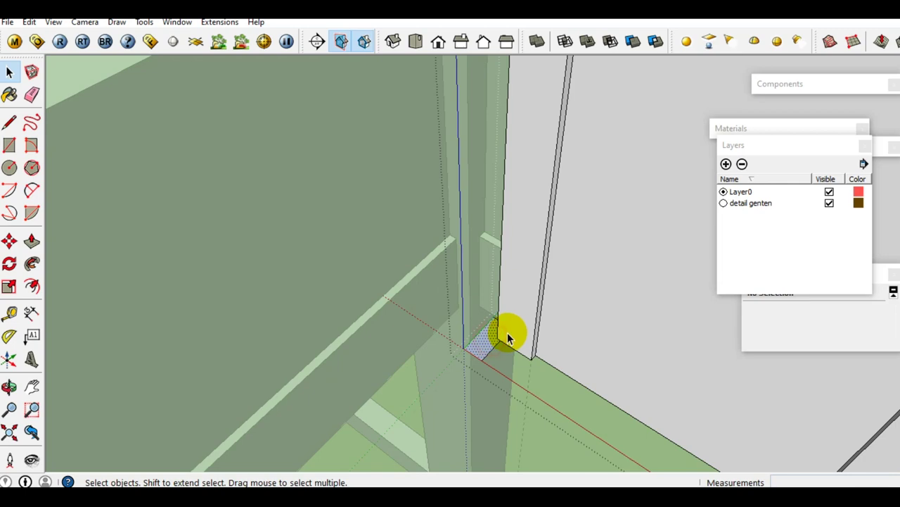
pyautogui.moveTo(508, 332); pyautogui.dragTo(495, 337, button='middle')
pyautogui.click(512, 317)
pyautogui.click(512, 317)
pyautogui.rightClick(513, 316)
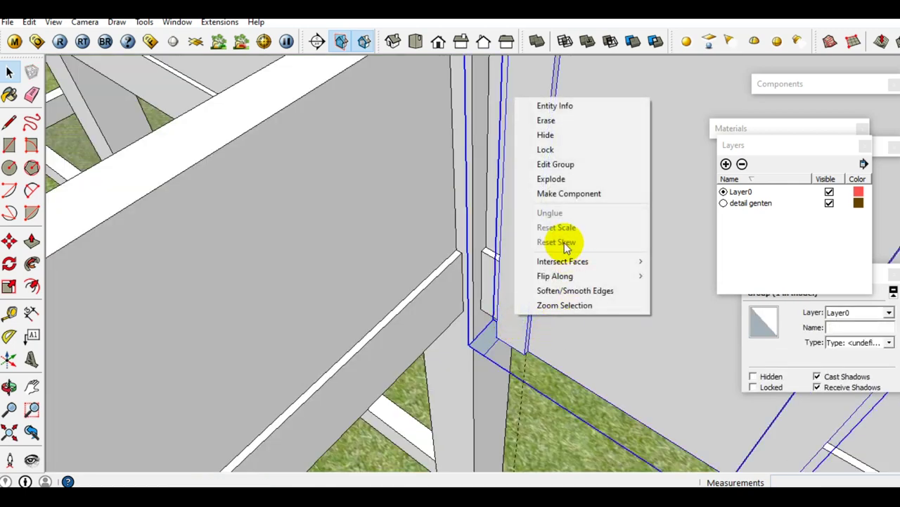
pyautogui.click(551, 180)
# Regroup the column and connected wall face, leaving the plate out
pyautogui.moveTo(533, 238)
pyautogui.mouseDown(button='middle')
pyautogui.moveTo(486, 358)
pyautogui.moveTo(568, 339)
pyautogui.moveTo(527, 342)
pyautogui.moveTo(542, 332)
pyautogui.mouseUp(button='middle')
pyautogui.click(502, 329)
pyautogui.tripleClick(502, 329)
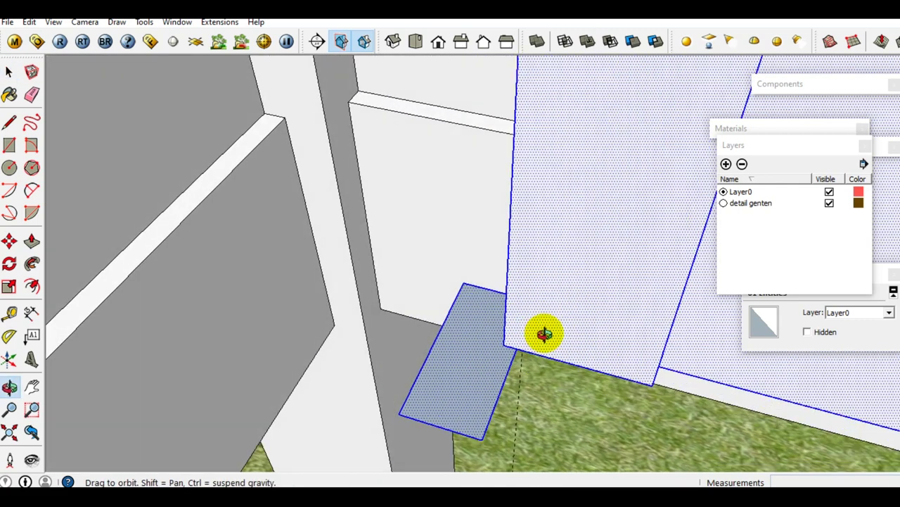
pyautogui.keyDown('shift'); pyautogui.click(464, 365); pyautogui.keyUp('shift')
pyautogui.moveTo(460, 364); pyautogui.dragTo(525, 315, button='middle')
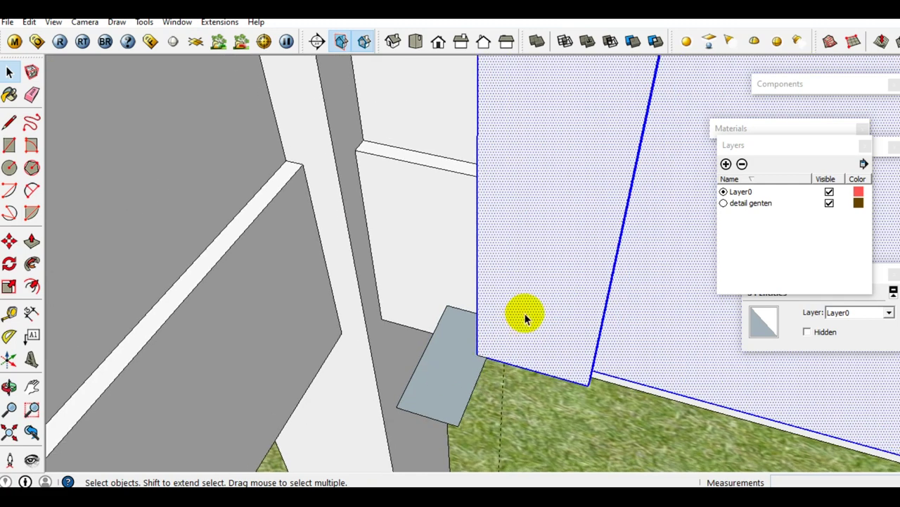
pyautogui.rightClick(527, 310)
pyautogui.click(573, 203)
pyautogui.moveTo(579, 218)
pyautogui.mouseDown(button='middle')
pyautogui.moveTo(492, 275)
pyautogui.moveTo(482, 295)
pyautogui.mouseUp(button='middle')
pyautogui.scroll(-3, 482, 299)
# Sweep a U-shaped frame along the opening's top and side edges with Follow Me, then select it
pyautogui.moveTo(542, 312)
pyautogui.mouseDown(button='middle')
pyautogui.moveTo(521, 367)
pyautogui.moveTo(629, 201)
pyautogui.moveTo(579, 241)
pyautogui.moveTo(458, 91)
pyautogui.mouseUp(button='middle')
pyautogui.click(505, 92)
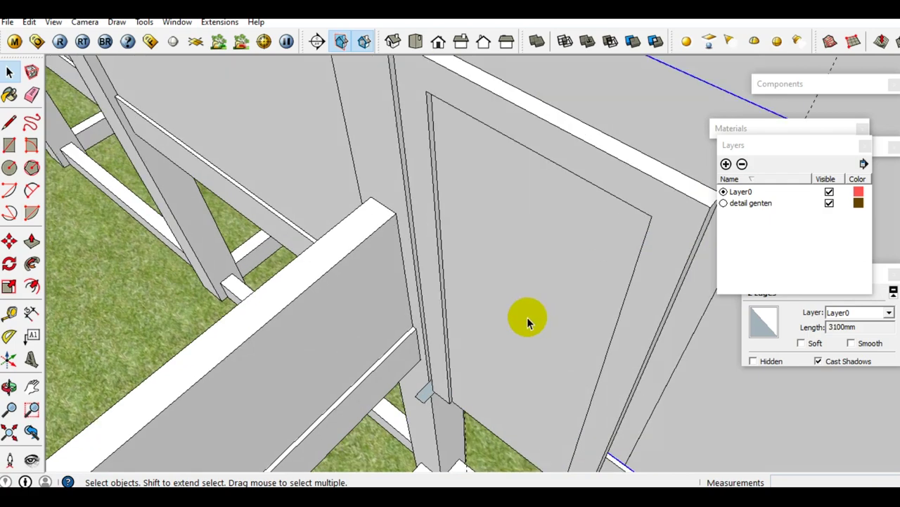
pyautogui.keyDown('shift'); pyautogui.click(647, 335); pyautogui.keyUp('shift')
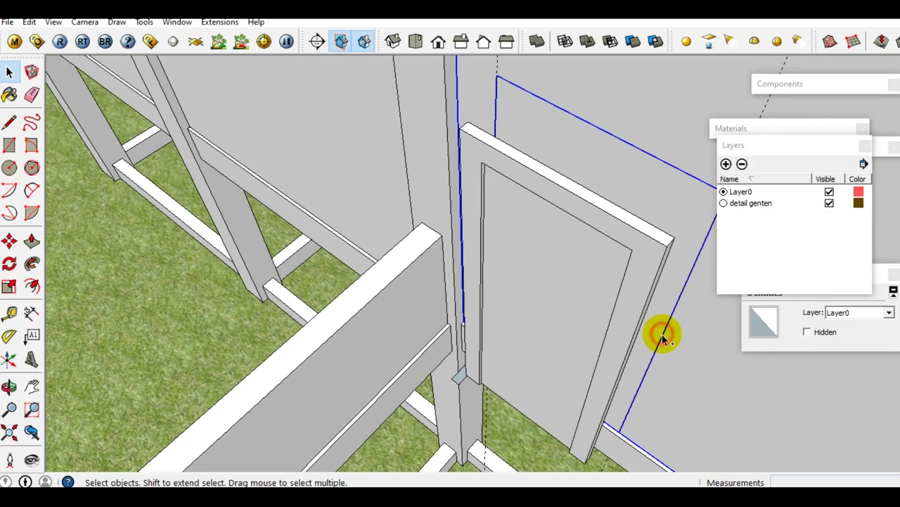
pyautogui.scroll(3, 476, 358)
pyautogui.moveTo(476, 358)
pyautogui.mouseDown(button='middle')
pyautogui.moveTo(502, 291)
pyautogui.moveTo(488, 300)
pyautogui.moveTo(575, 290)
pyautogui.mouseUp(button='middle')
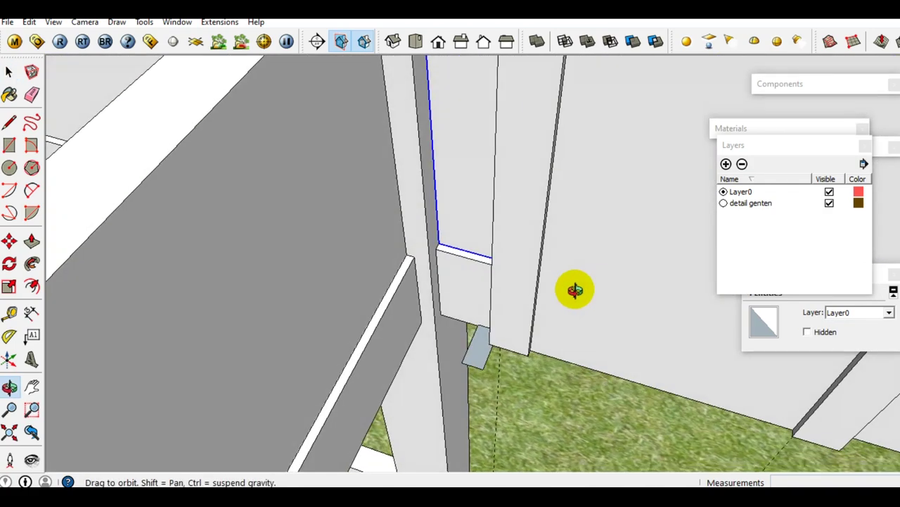
pyautogui.click(32, 263)
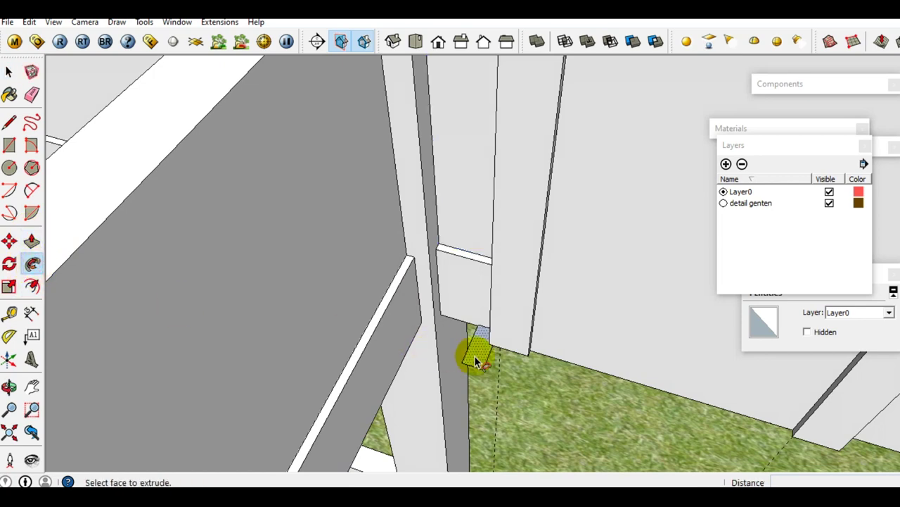
pyautogui.scroll(-2, 476, 361)
pyautogui.press('space')
pyautogui.scroll(-3, 418, 356)
pyautogui.moveTo(418, 356)
pyautogui.mouseDown(button='middle')
pyautogui.moveTo(535, 331)
pyautogui.moveTo(491, 344)
pyautogui.moveTo(517, 295)
pyautogui.mouseUp(button='middle')
pyautogui.tripleClick(518, 292)
# Make the old door frame a group and cut it out of the wall
pyautogui.rightClick(519, 293)
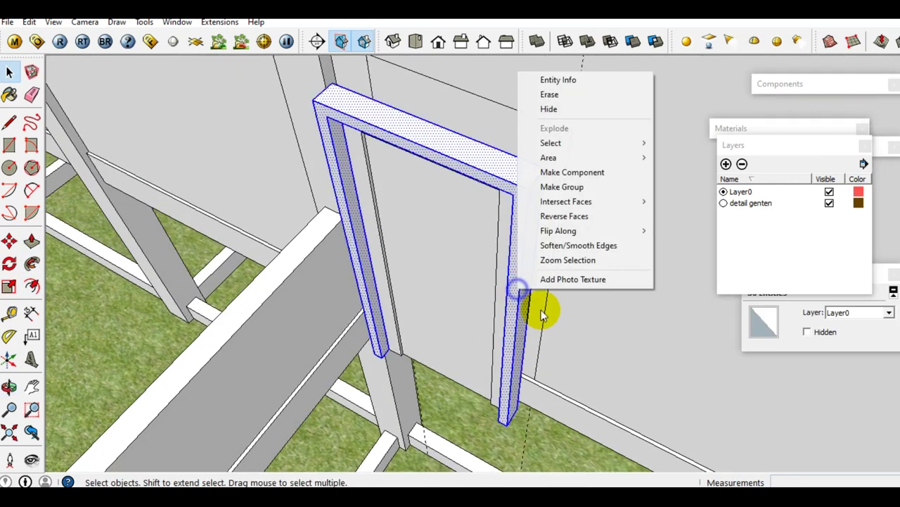
pyautogui.click(562, 186)
pyautogui.moveTo(563, 187); pyautogui.dragTo(519, 221, button='middle')
pyautogui.click(488, 238)
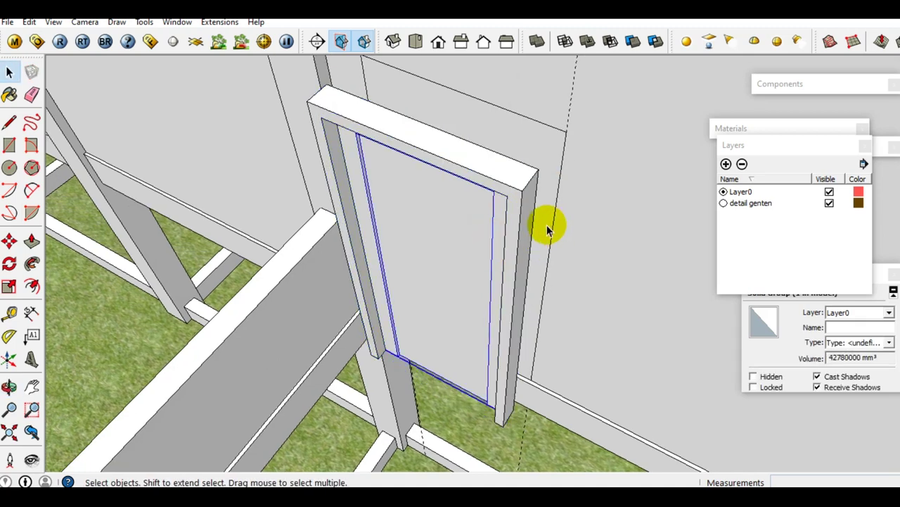
pyautogui.keyDown('shift'); pyautogui.click(499, 173); pyautogui.keyUp('shift')
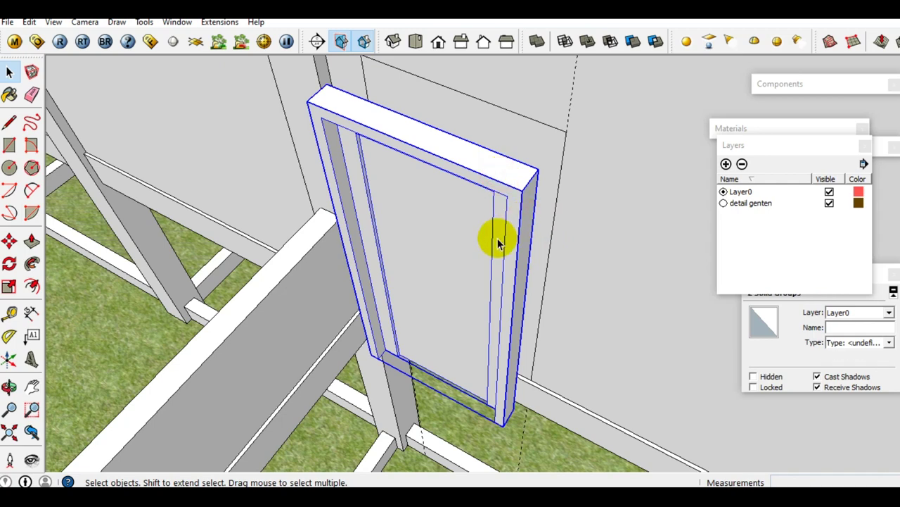
pyautogui.moveTo(498, 243); pyautogui.dragTo(500, 252, button='middle')
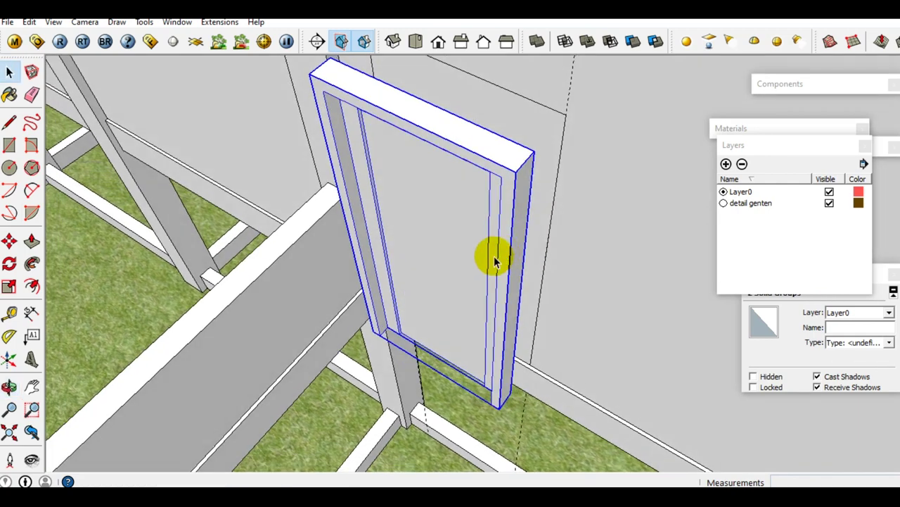
pyautogui.press('Delete')
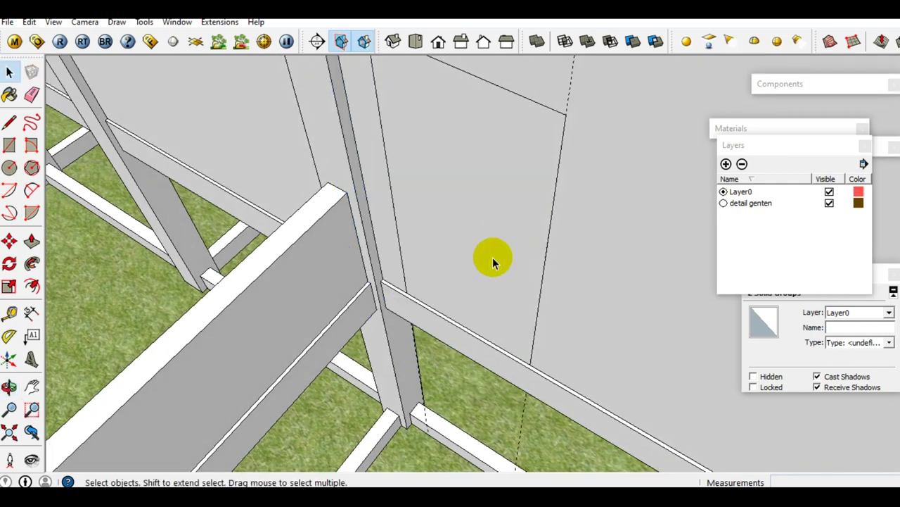
# Inside the wall group, draw a 2100 mm door-sized rectangle where the frame stood
pyautogui.doubleClick(492, 259)
pyautogui.moveTo(492, 260)
pyautogui.mouseDown(button='middle')
pyautogui.moveTo(549, 272)
pyautogui.moveTo(538, 307)
pyautogui.mouseUp(button='middle')
pyautogui.press('r')
pyautogui.click(398, 120)
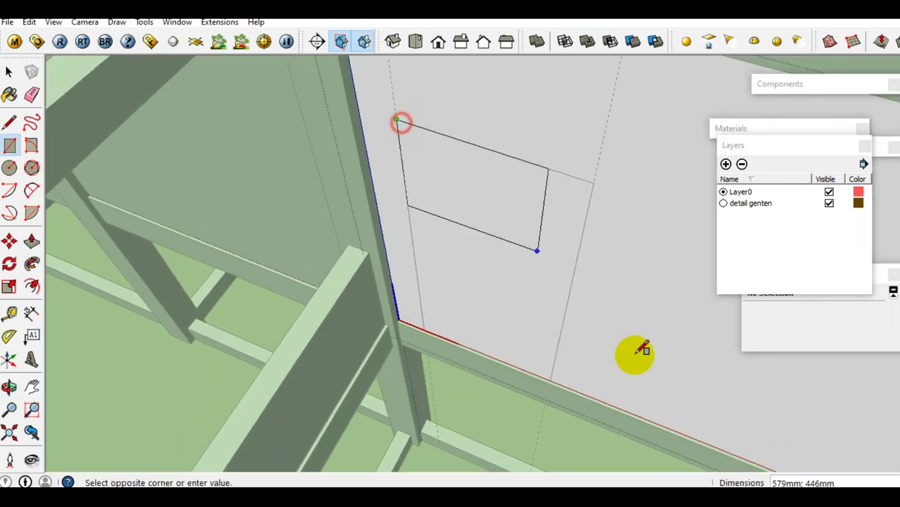
pyautogui.scroll(2, 563, 378)
pyautogui.scroll(2, 542, 380)
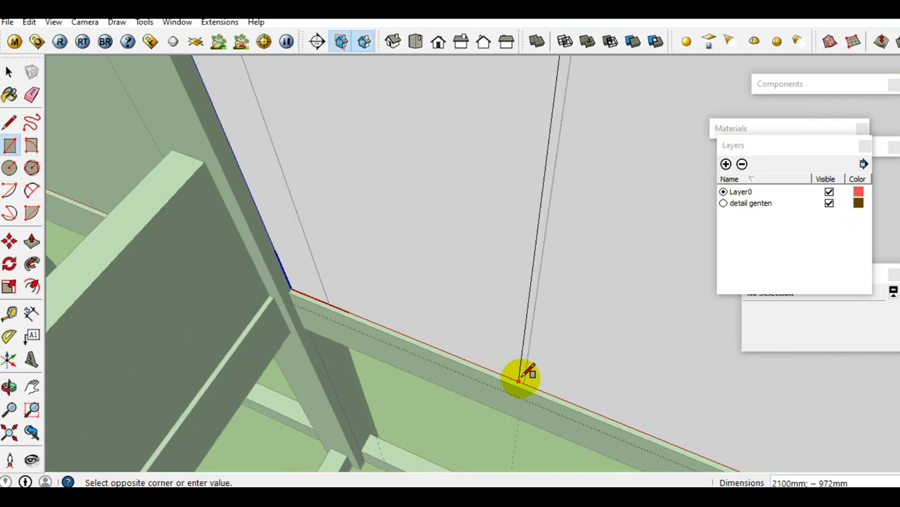
pyautogui.scroll(-1, 528, 376)
pyautogui.click(529, 374)
pyautogui.press('space')
# Push the rectangle through the wall thickness to cut the opening, then paste the frame back
pyautogui.scroll(-1, 467, 324)
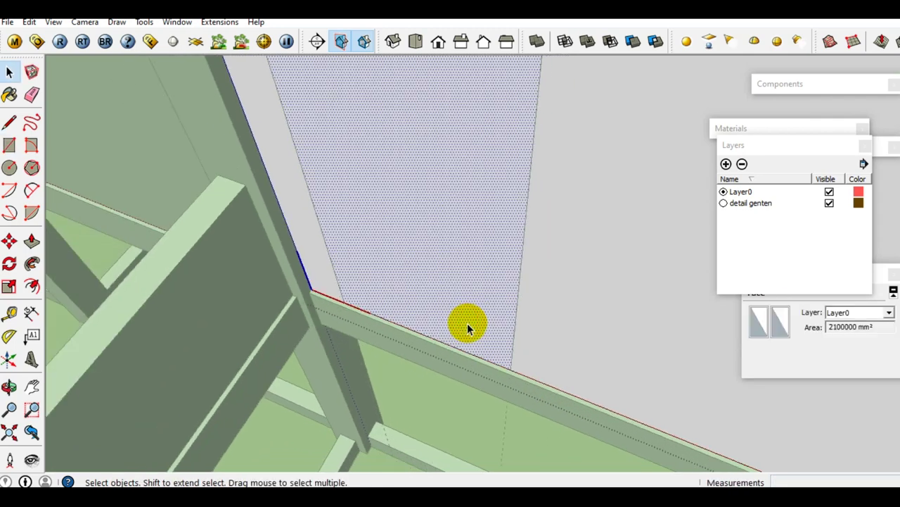
pyautogui.press('p')
pyautogui.moveTo(467, 323); pyautogui.dragTo(475, 288)
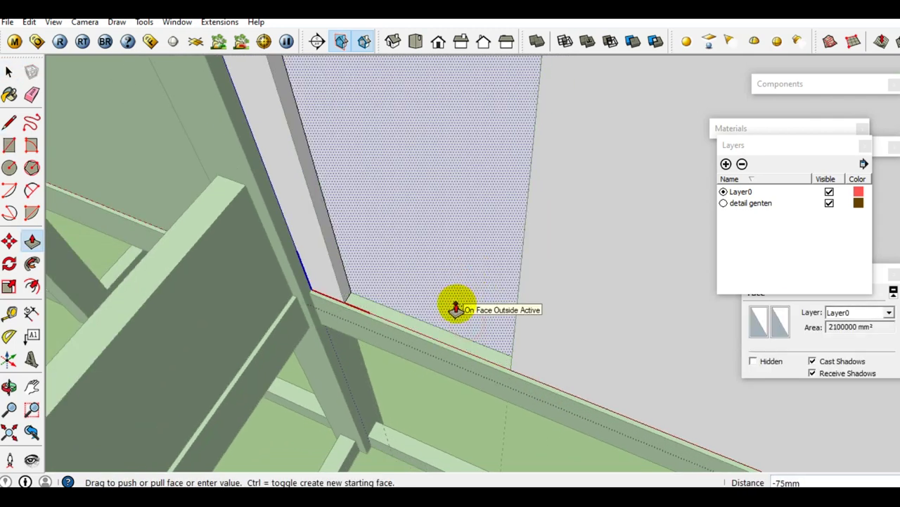
pyautogui.click(456, 310)
pyautogui.click(457, 311)
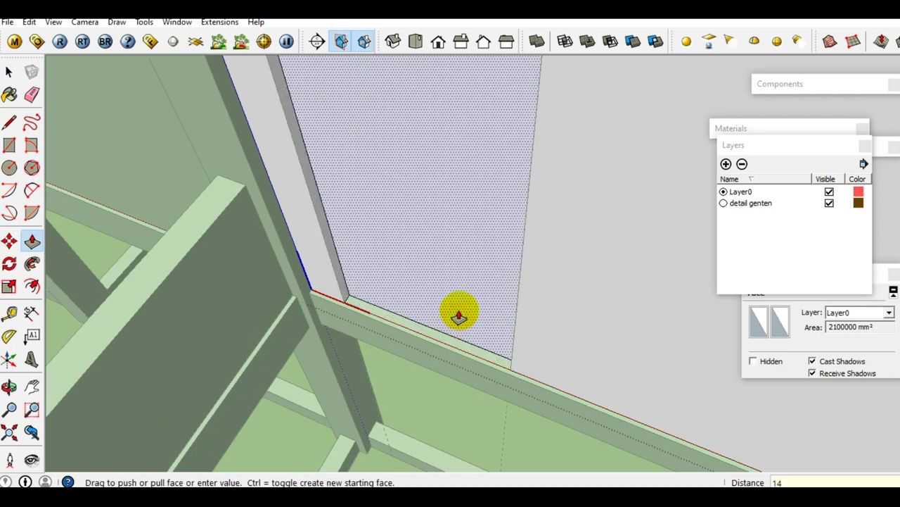
pyautogui.press('space')
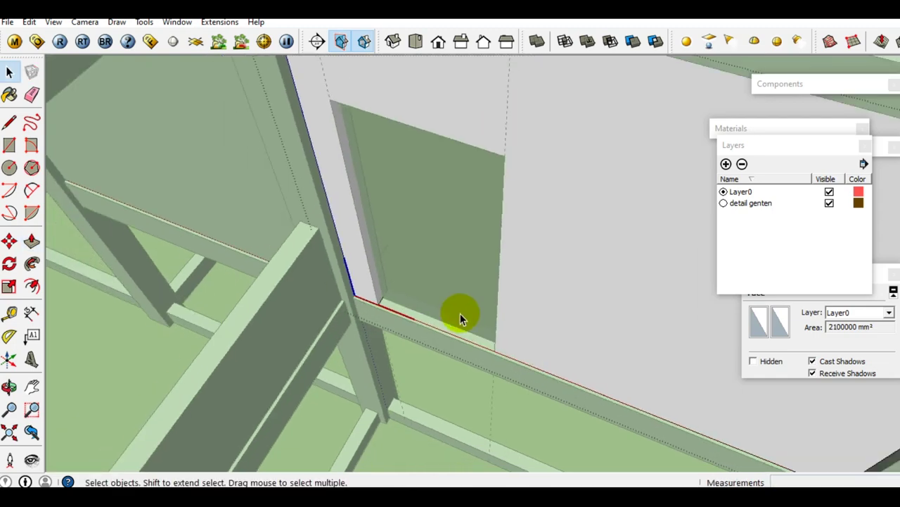
pyautogui.moveTo(460, 314); pyautogui.dragTo(542, 321, button='middle')
pyautogui.hotkey('ctrl', 'v')
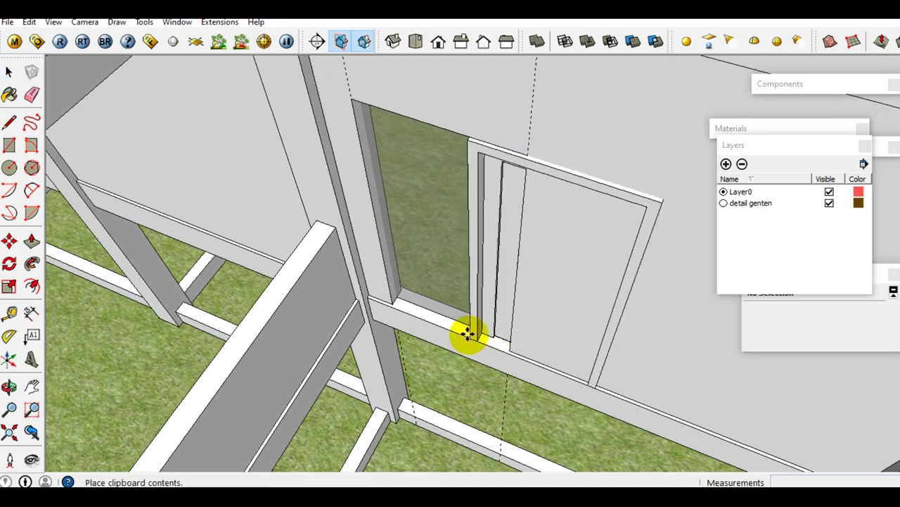
# Place the pasted door frame flush inside the new wall opening
pyautogui.click(410, 313)
pyautogui.scroll(3, 412, 316)
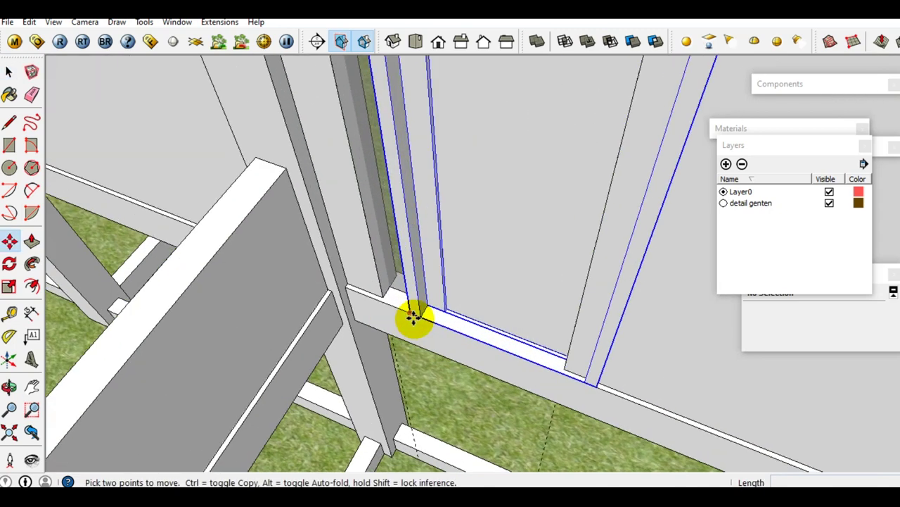
pyautogui.scroll(2, 413, 310)
pyautogui.scroll(2, 370, 281)
pyautogui.scroll(2, 364, 280)
pyautogui.scroll(2, 363, 280)
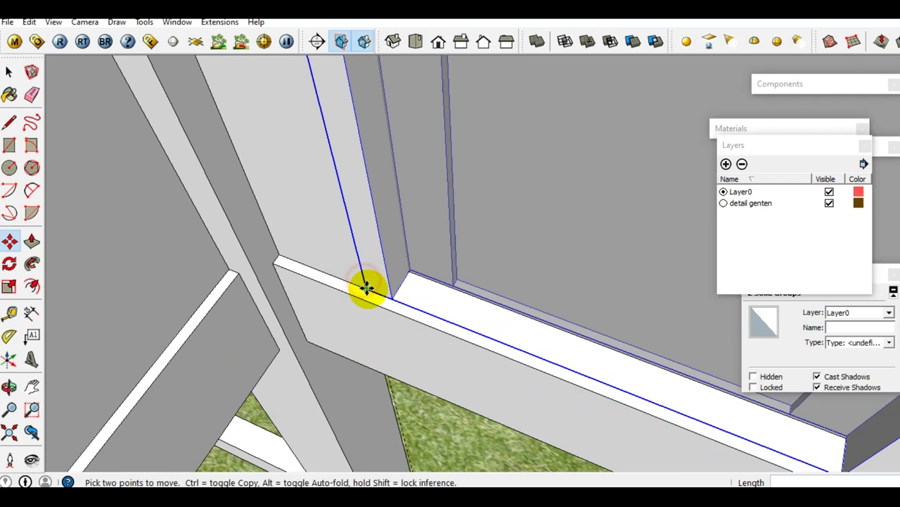
pyautogui.scroll(1, 368, 287)
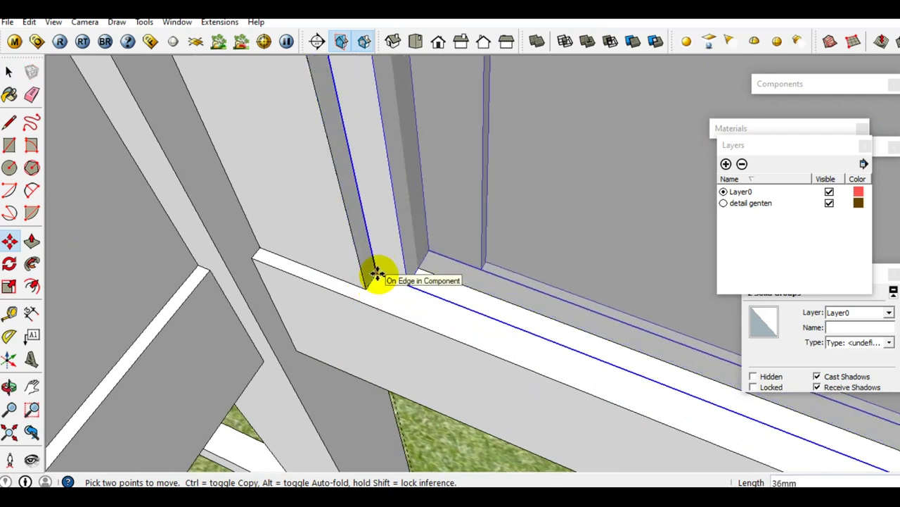
pyautogui.press('Return')
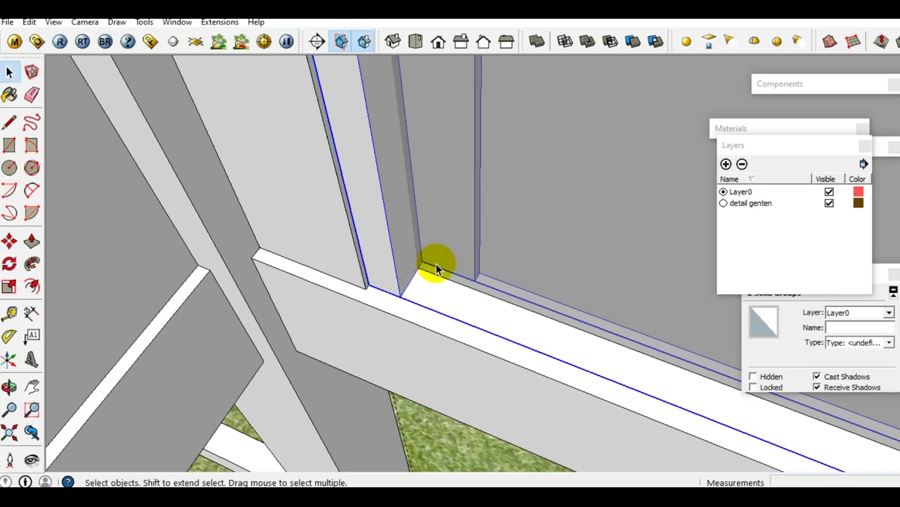
pyautogui.scroll(-2, 419, 264)
# Select the door leaf and try shifting it 100mm sideways, then undo the move
pyautogui.click(493, 235)
pyautogui.moveTo(493, 235); pyautogui.dragTo(508, 281, button='middle')
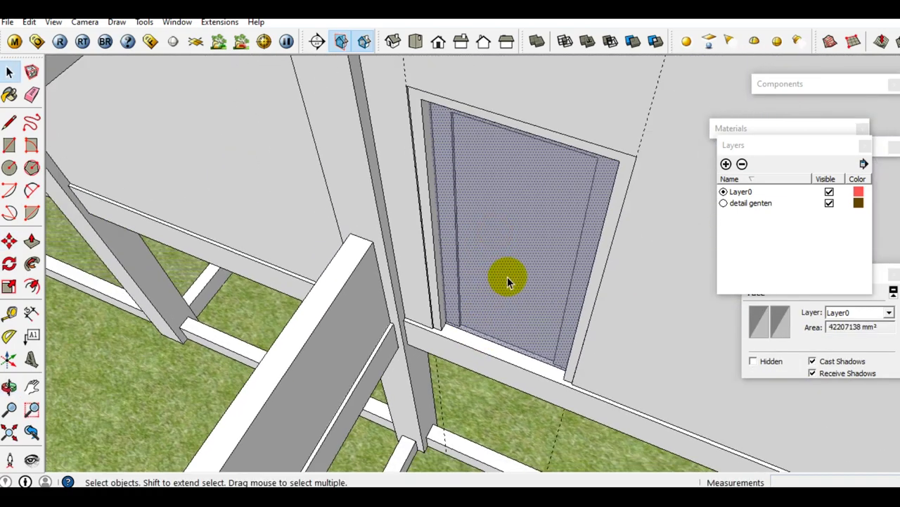
pyautogui.moveTo(513, 247); pyautogui.dragTo(325, 339, button='middle')
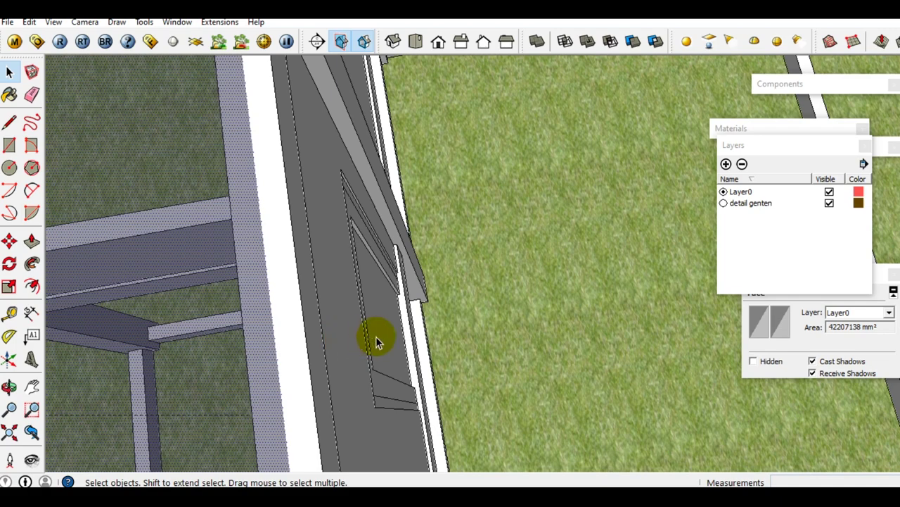
pyautogui.click(375, 339)
pyautogui.moveTo(374, 368); pyautogui.dragTo(483, 337, button='middle')
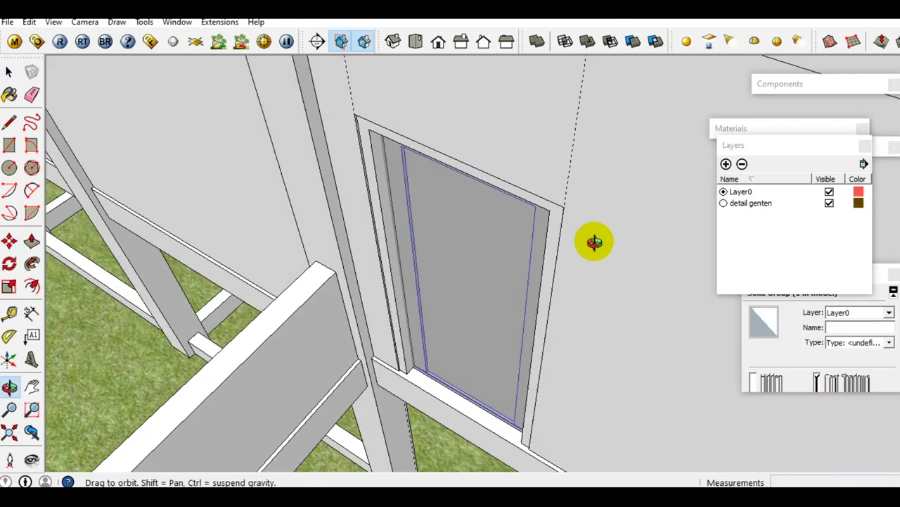
pyautogui.scroll(2, 447, 348)
pyautogui.scroll(1, 384, 383)
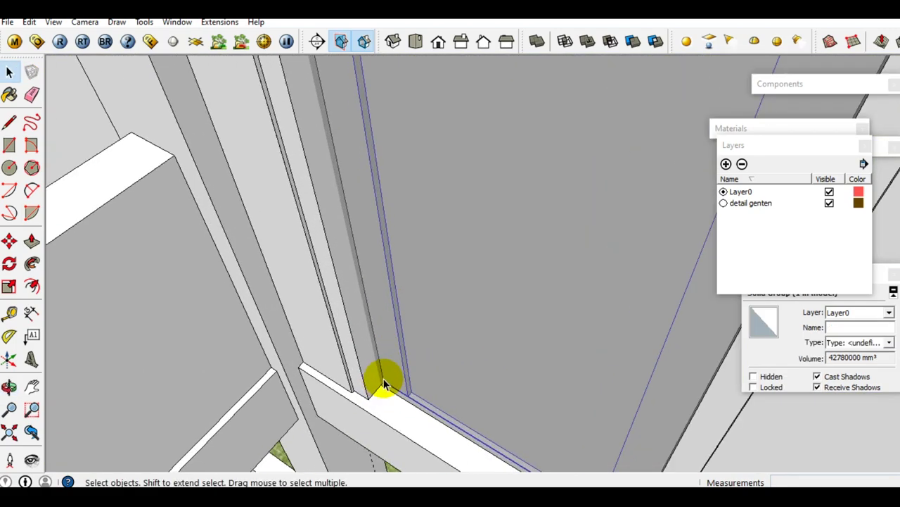
pyautogui.click(406, 439)
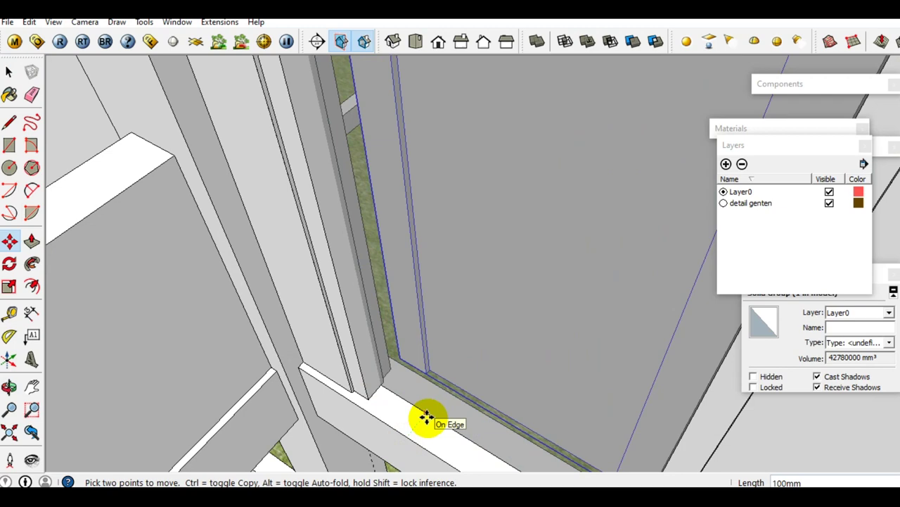
pyautogui.press('space')
# Inside the frame group, delete the face covering the doorway
pyautogui.doubleClick(471, 396)
pyautogui.scroll(-3, 472, 393)
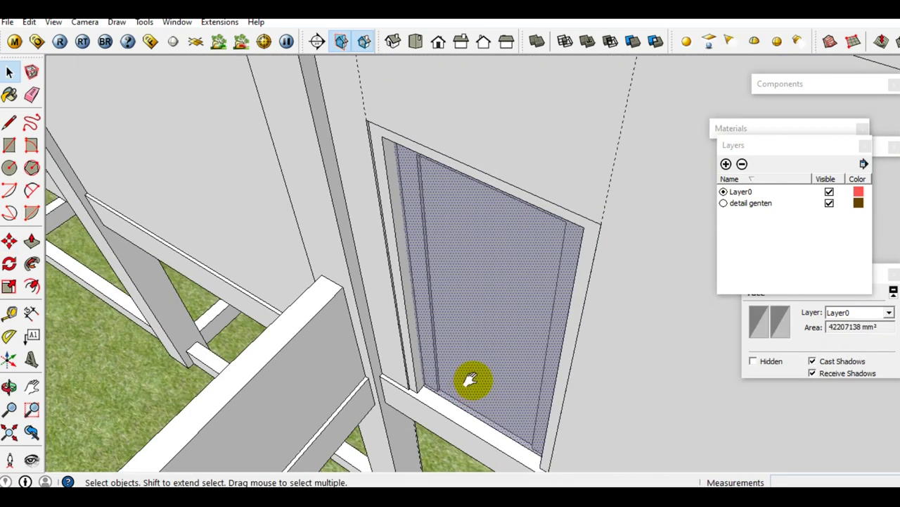
pyautogui.press('Delete')
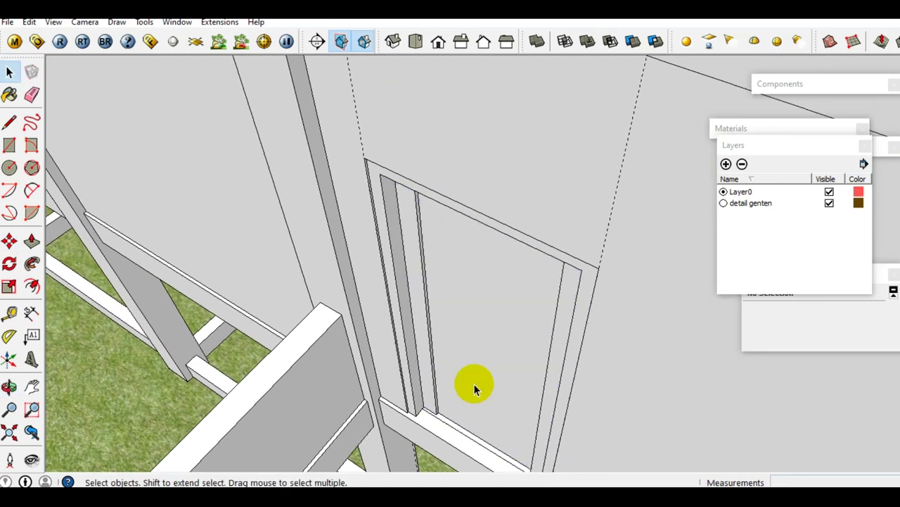
pyautogui.scroll(-3, 475, 387)
pyautogui.moveTo(474, 383)
pyautogui.mouseDown(button='middle')
pyautogui.moveTo(382, 368)
pyautogui.moveTo(432, 368)
pyautogui.moveTo(446, 298)
pyautogui.mouseUp(button='middle')
pyautogui.scroll(2, 446, 297)
# Erase the stray line left beside the door with the Eraser (E)
pyautogui.press('e')
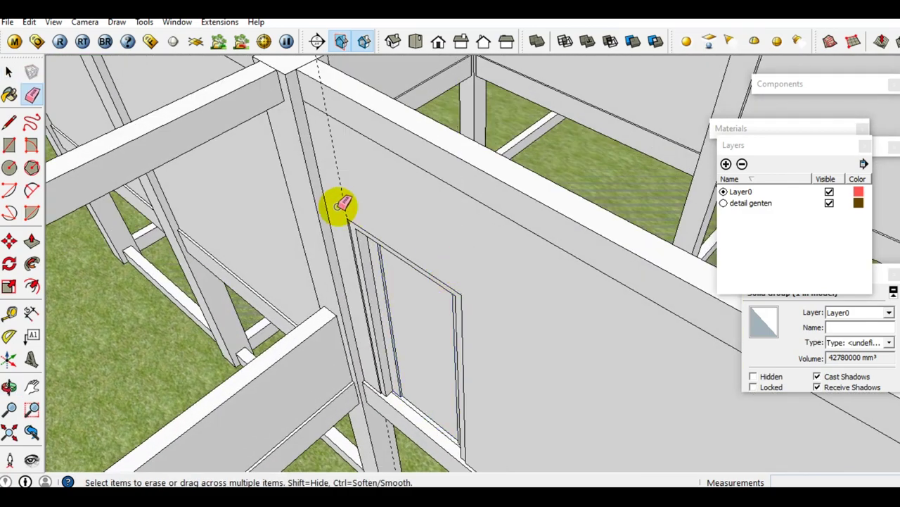
pyautogui.click(343, 202)
pyautogui.scroll(-3, 373, 236)
pyautogui.moveTo(373, 235)
pyautogui.mouseDown(button='middle')
pyautogui.moveTo(518, 255)
pyautogui.moveTo(418, 283)
pyautogui.mouseUp(button='middle')
pyautogui.press('space')
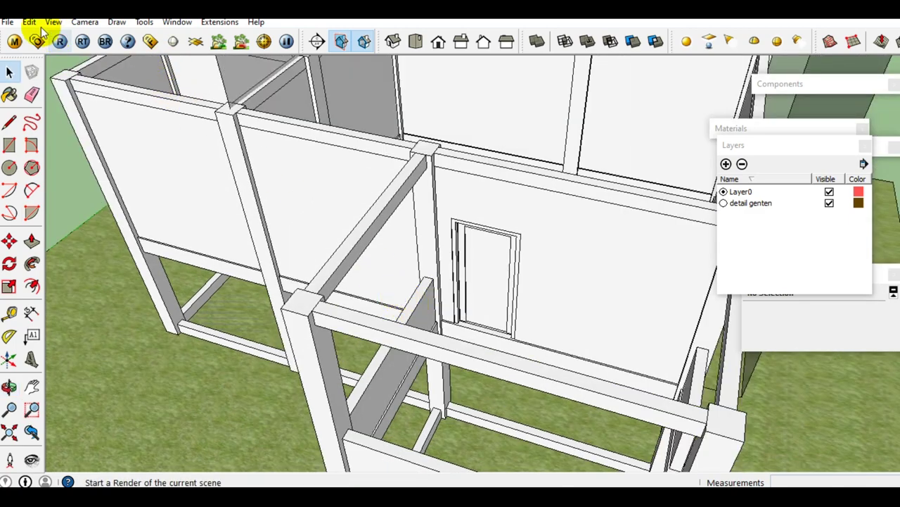
# Unhide all geometry with Edit > Unhide > All and orbit around the stilt house
pyautogui.click(29, 22)
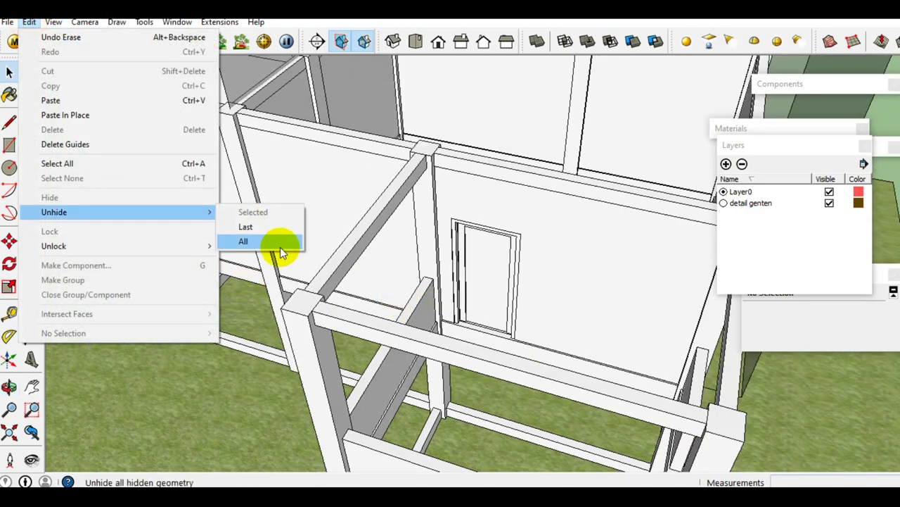
pyautogui.click(280, 248)
pyautogui.moveTo(276, 241)
pyautogui.mouseDown(button='middle')
pyautogui.moveTo(321, 305)
pyautogui.moveTo(401, 151)
pyautogui.moveTo(431, 221)
pyautogui.moveTo(373, 257)
pyautogui.moveTo(322, 255)
pyautogui.moveTo(354, 306)
pyautogui.moveTo(454, 303)
pyautogui.moveTo(492, 311)
pyautogui.moveTo(467, 358)
pyautogui.moveTo(532, 301)
pyautogui.moveTo(209, 253)
pyautogui.moveTo(211, 281)
pyautogui.mouseUp(button='middle')
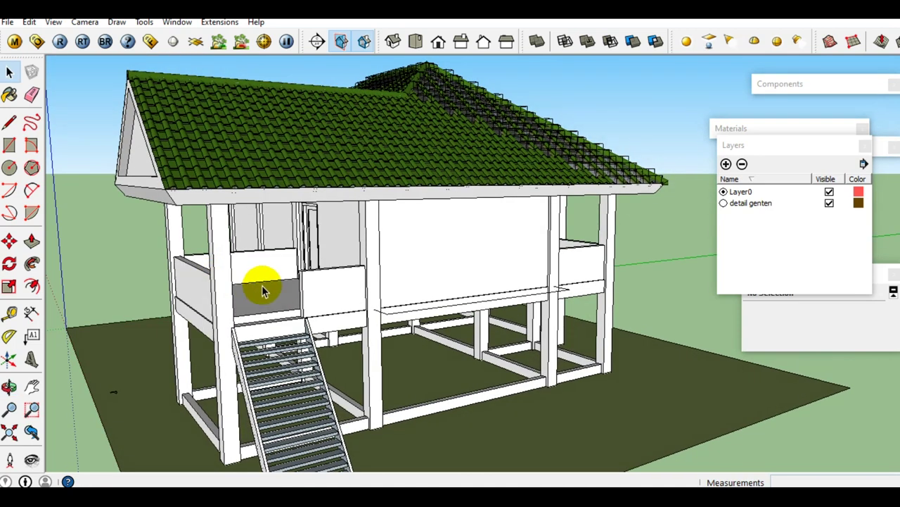
pyautogui.scroll(2, 413, 274)
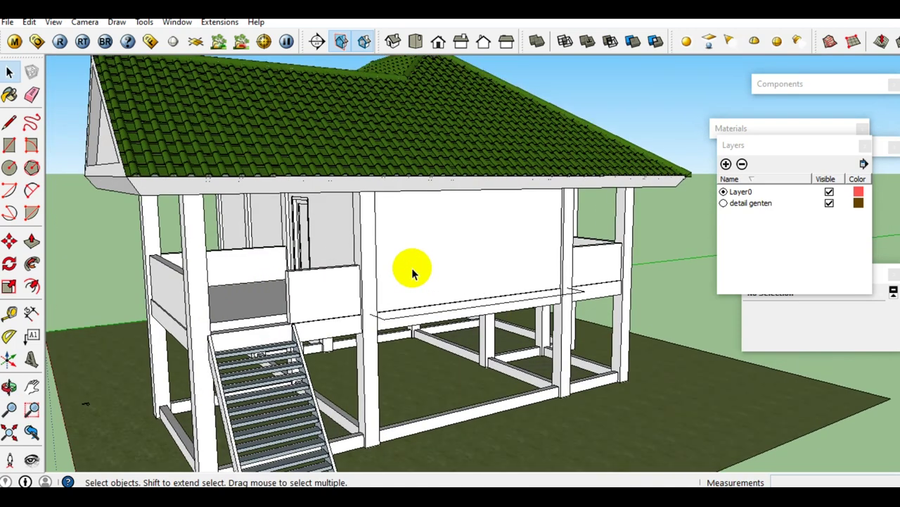
pyautogui.moveTo(413, 275)
pyautogui.mouseDown(button='middle')
pyautogui.moveTo(422, 321)
pyautogui.moveTo(415, 298)
pyautogui.moveTo(482, 301)
pyautogui.moveTo(537, 263)
pyautogui.moveTo(573, 263)
pyautogui.moveTo(441, 305)
pyautogui.moveTo(564, 294)
pyautogui.moveTo(458, 281)
pyautogui.moveTo(375, 288)
pyautogui.moveTo(471, 293)
pyautogui.moveTo(392, 301)
pyautogui.moveTo(464, 303)
pyautogui.mouseUp(button='middle')
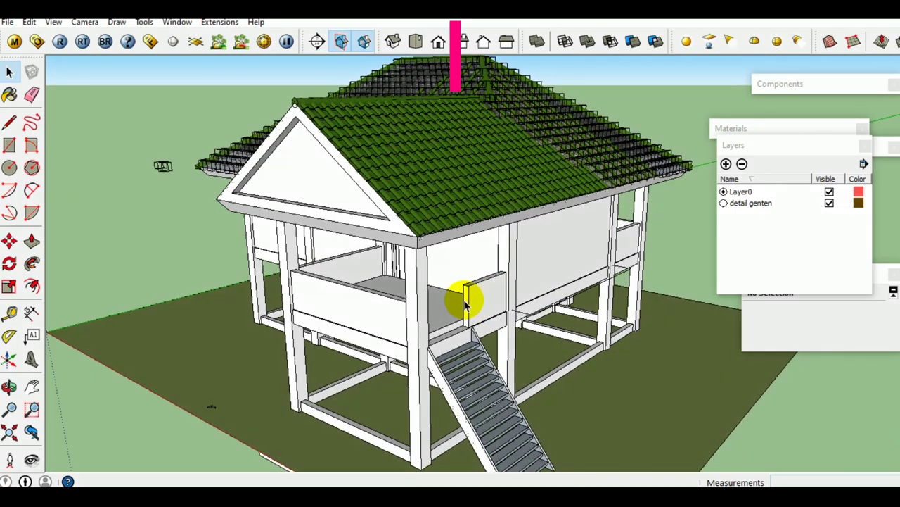